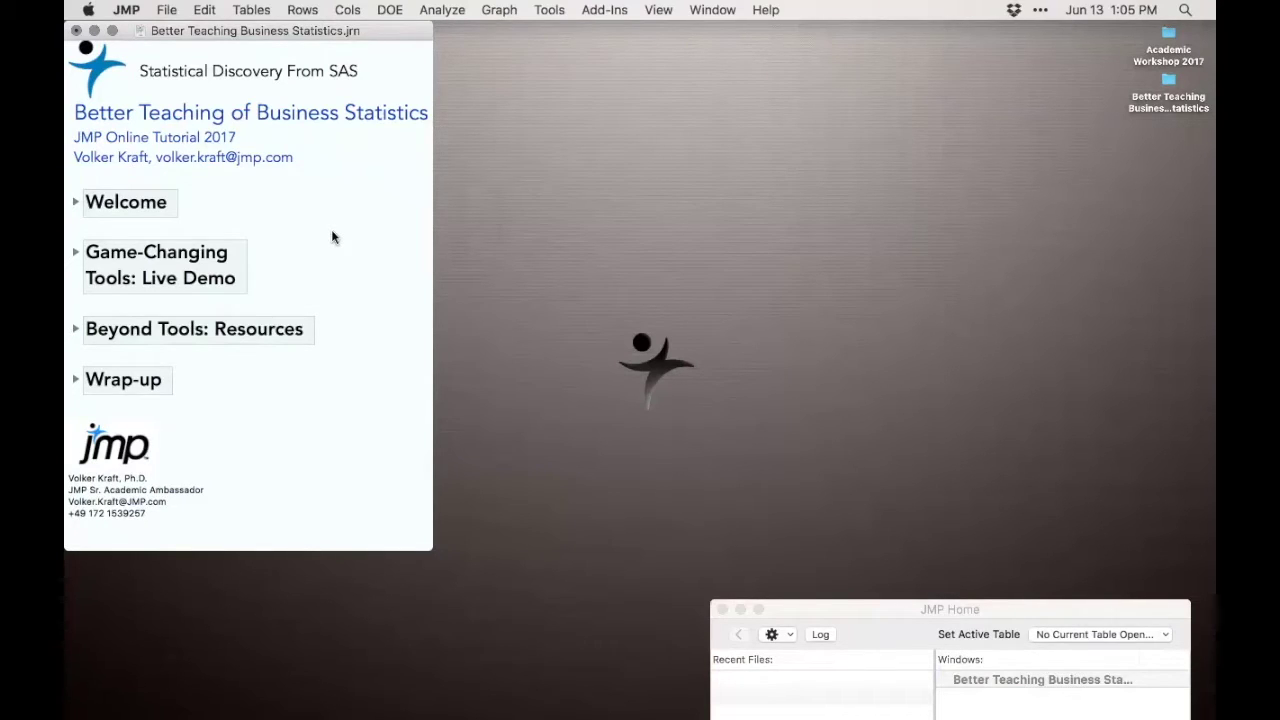
pyautogui.moveTo(353, 227)
pyautogui.mouseDown()
pyautogui.moveTo(283, 254)
pyautogui.moveTo(305, 280)
pyautogui.mouseUp()
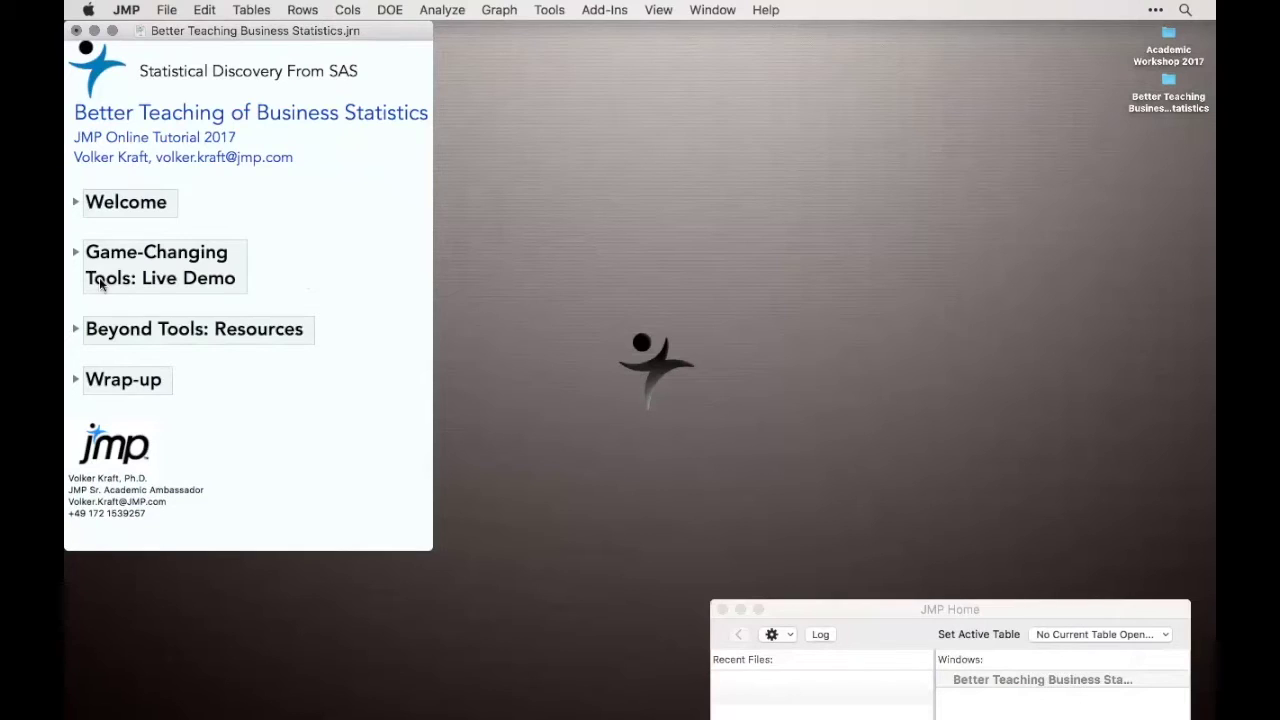
pyautogui.click(76, 253)
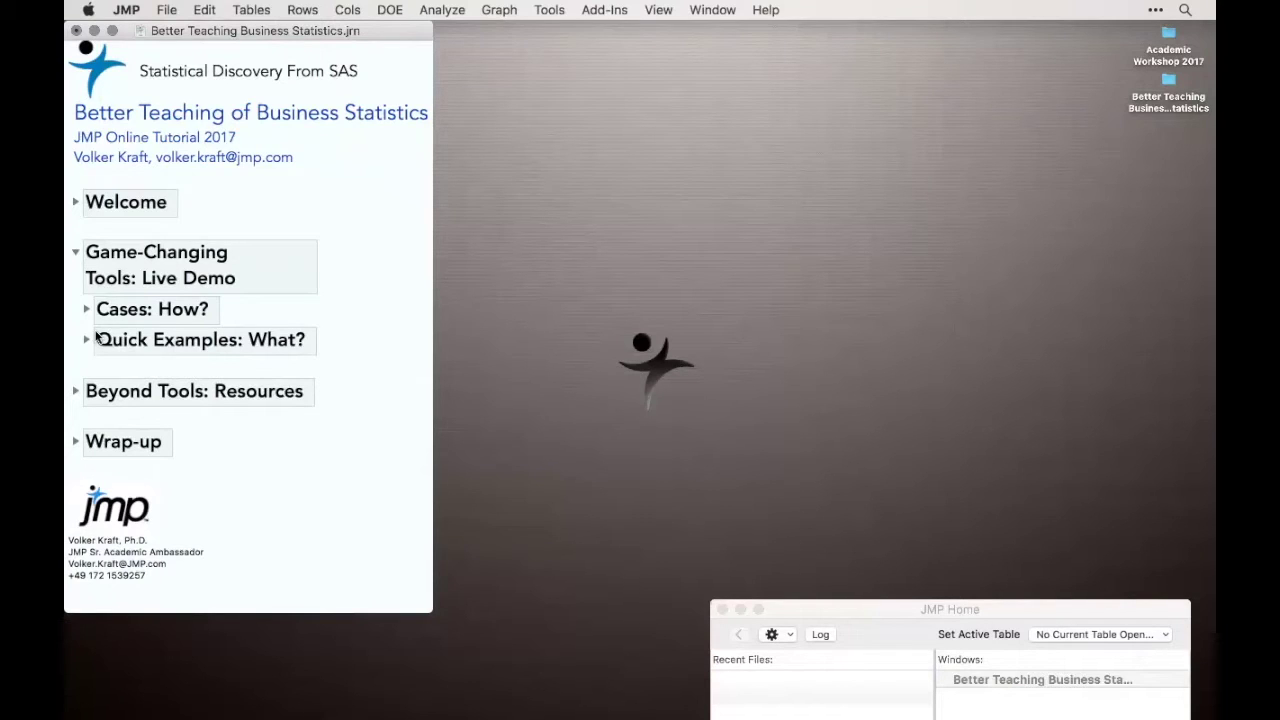
pyautogui.click(75, 253)
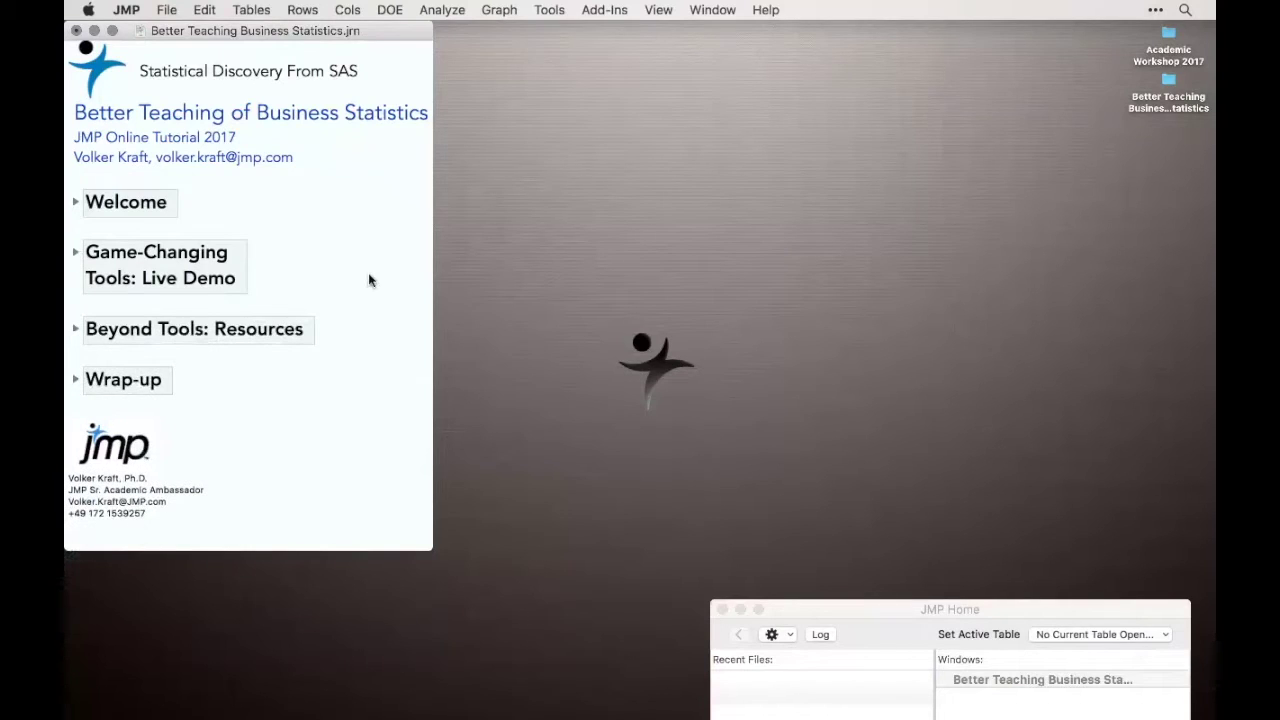
pyautogui.moveTo(369, 277)
pyautogui.mouseDown()
pyautogui.moveTo(321, 309)
pyautogui.moveTo(367, 301)
pyautogui.mouseUp()
pyautogui.moveTo(233, 384)
pyautogui.mouseDown()
pyautogui.moveTo(191, 386)
pyautogui.moveTo(215, 391)
pyautogui.mouseUp()
# - Expand the "Game-Changing Tools: Live Demo" section of the journal and its "Cases: How?" subsection
pyautogui.click(76, 254)
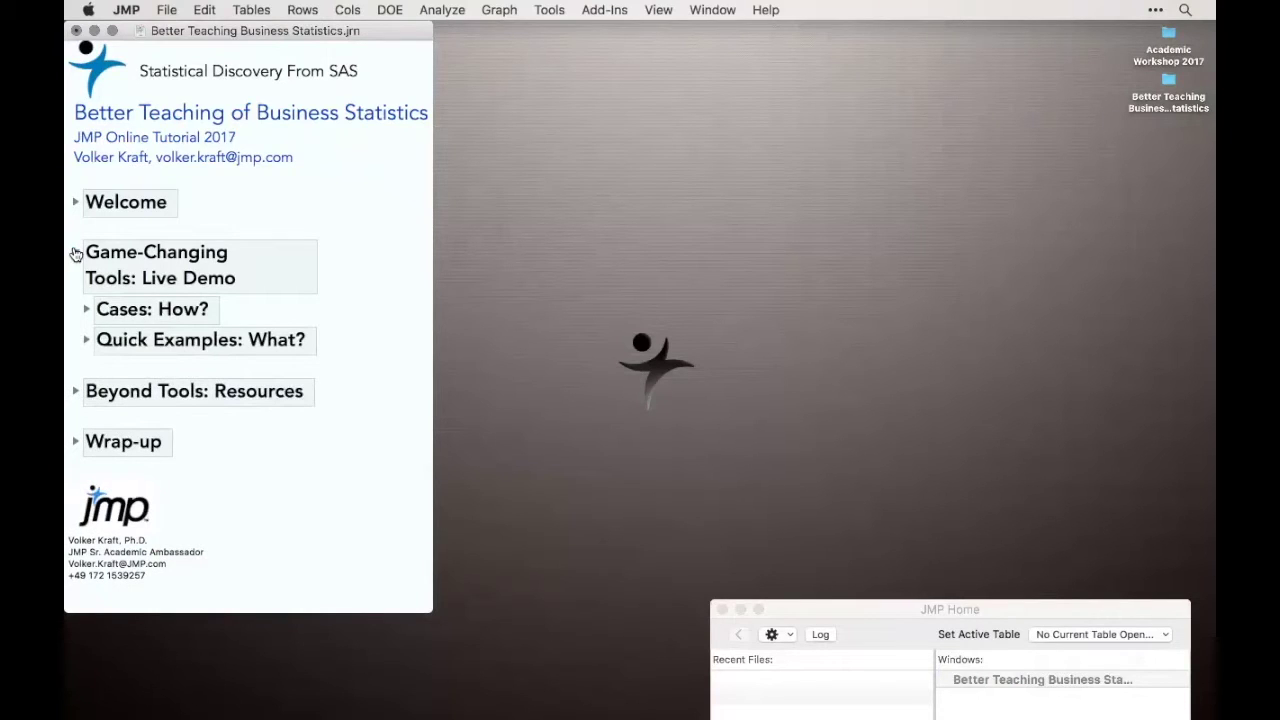
pyautogui.click(87, 310)
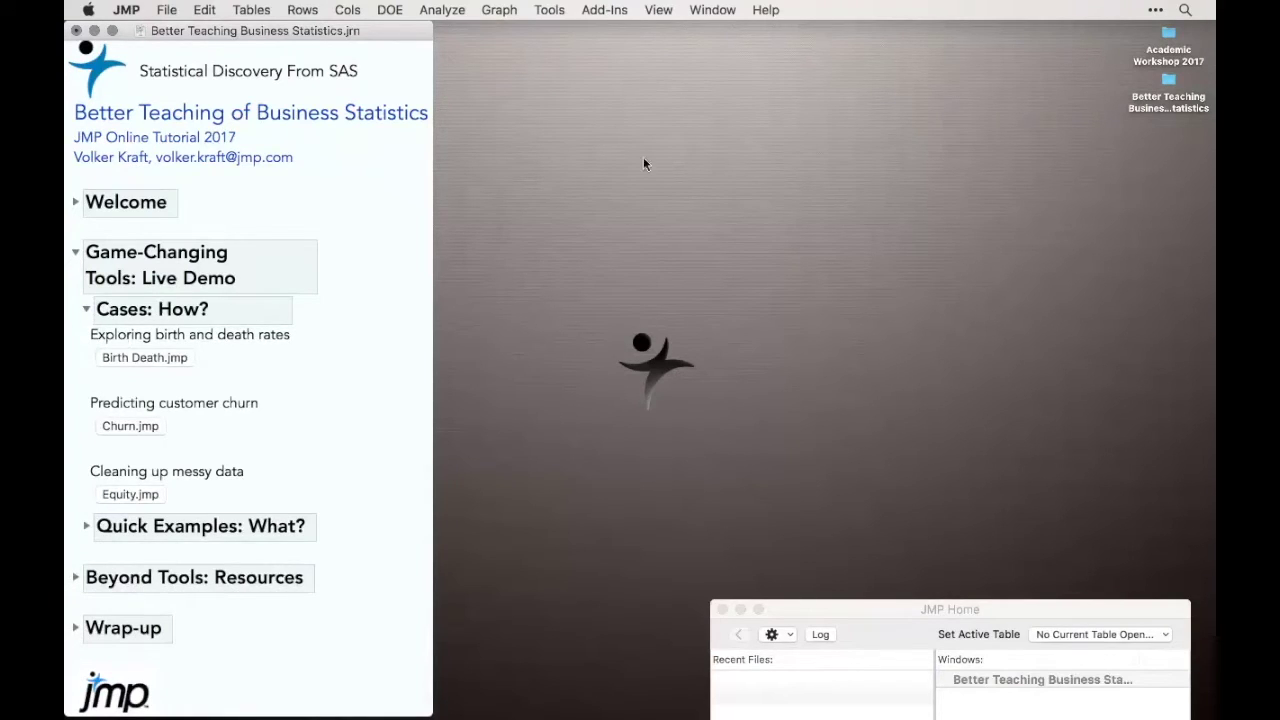
# - Open the Birth Death table from the Business and Demographic category of the Sample Data Index, and close the index
pyautogui.click(768, 9)
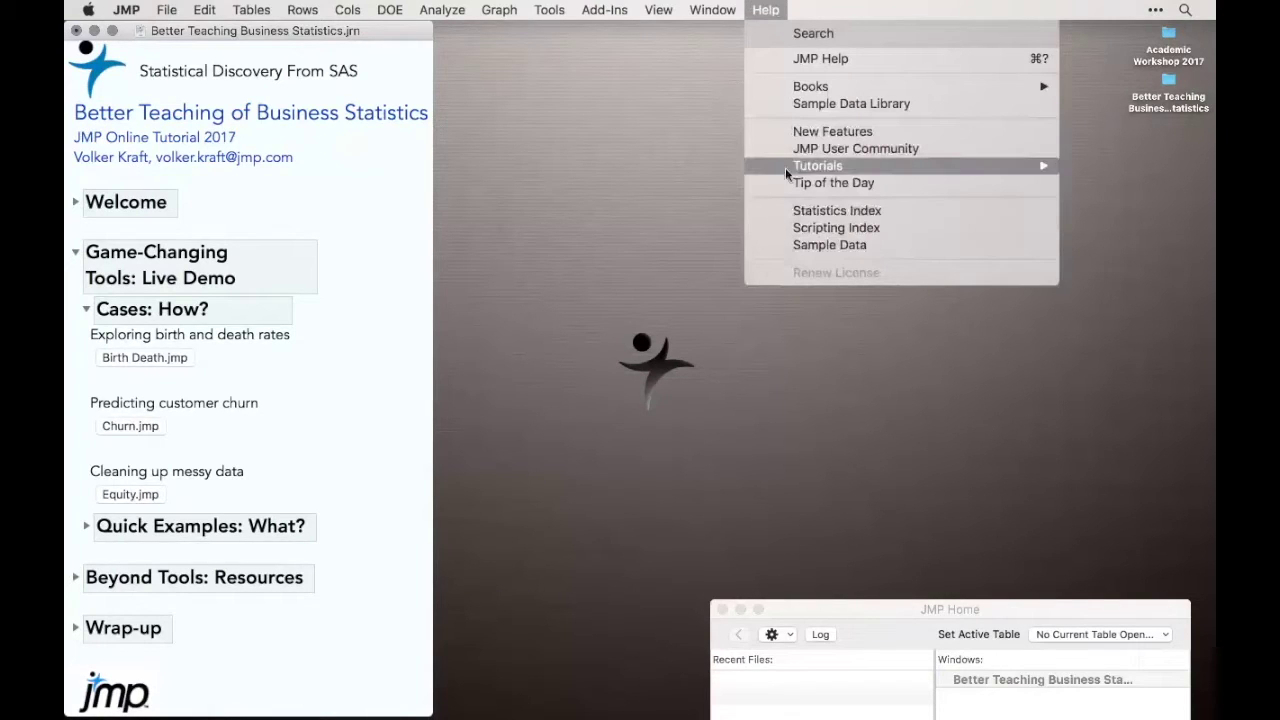
pyautogui.click(807, 245)
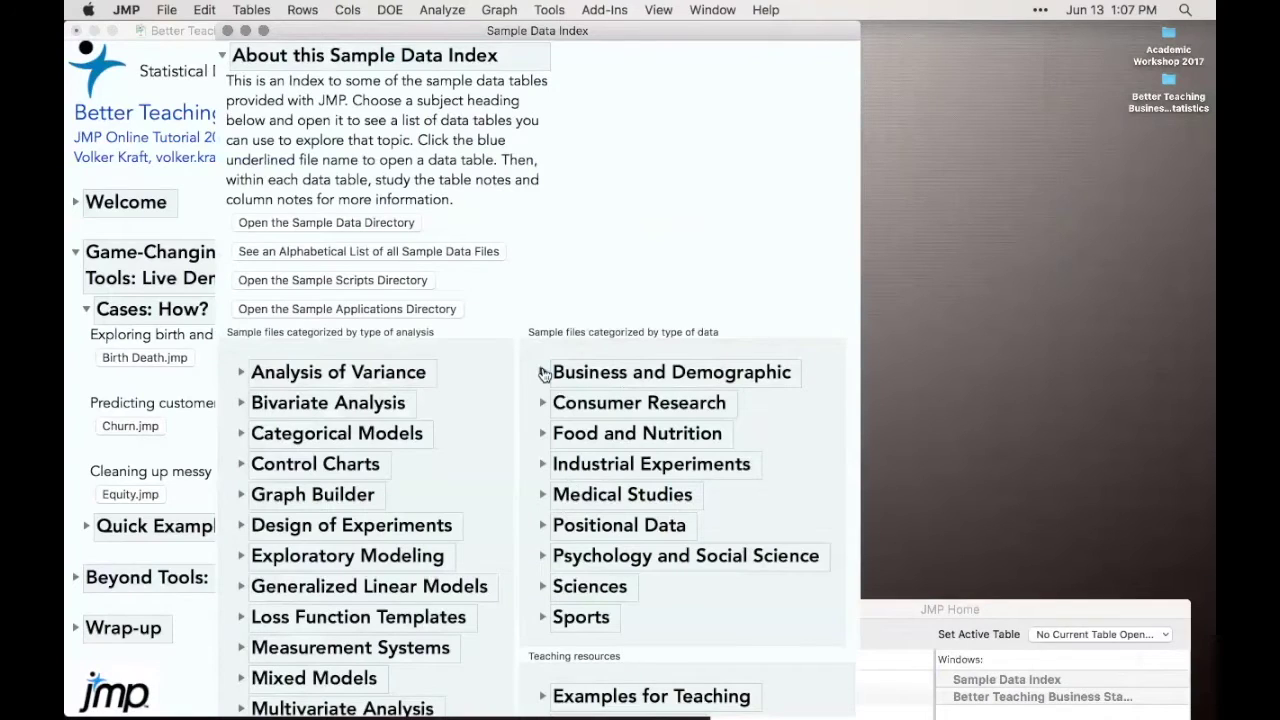
pyautogui.click(544, 374)
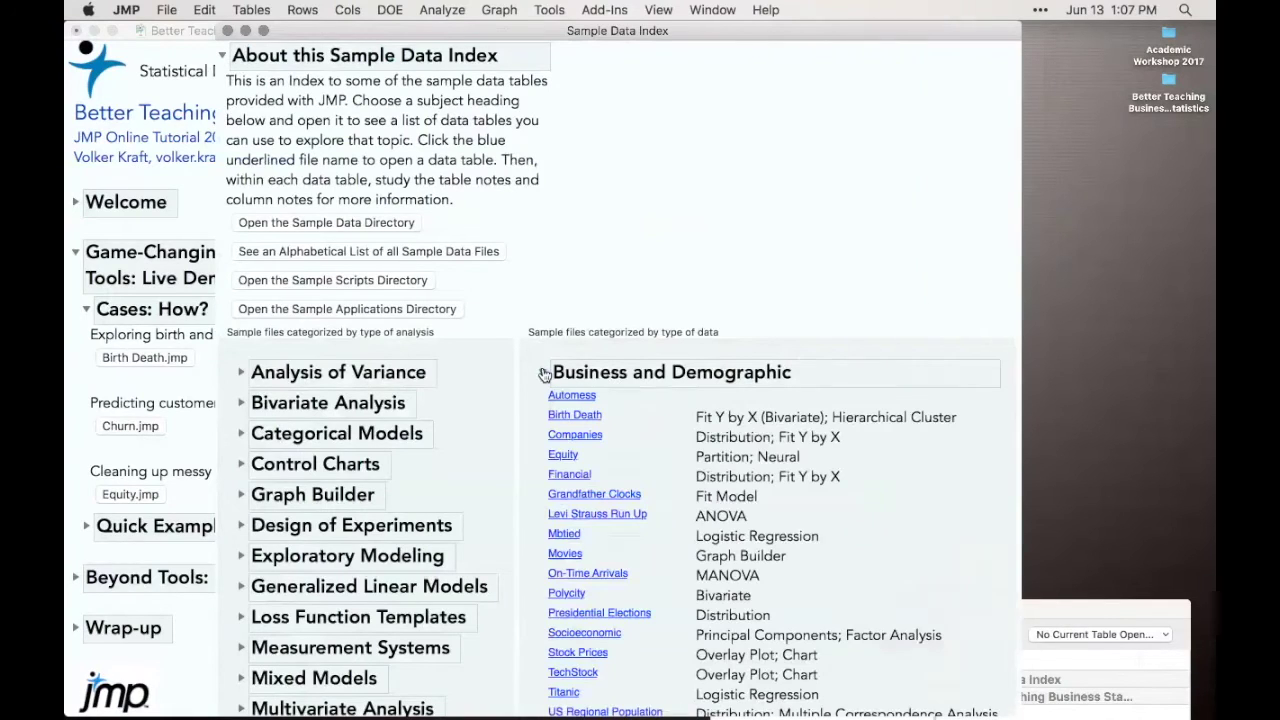
pyautogui.click(580, 415)
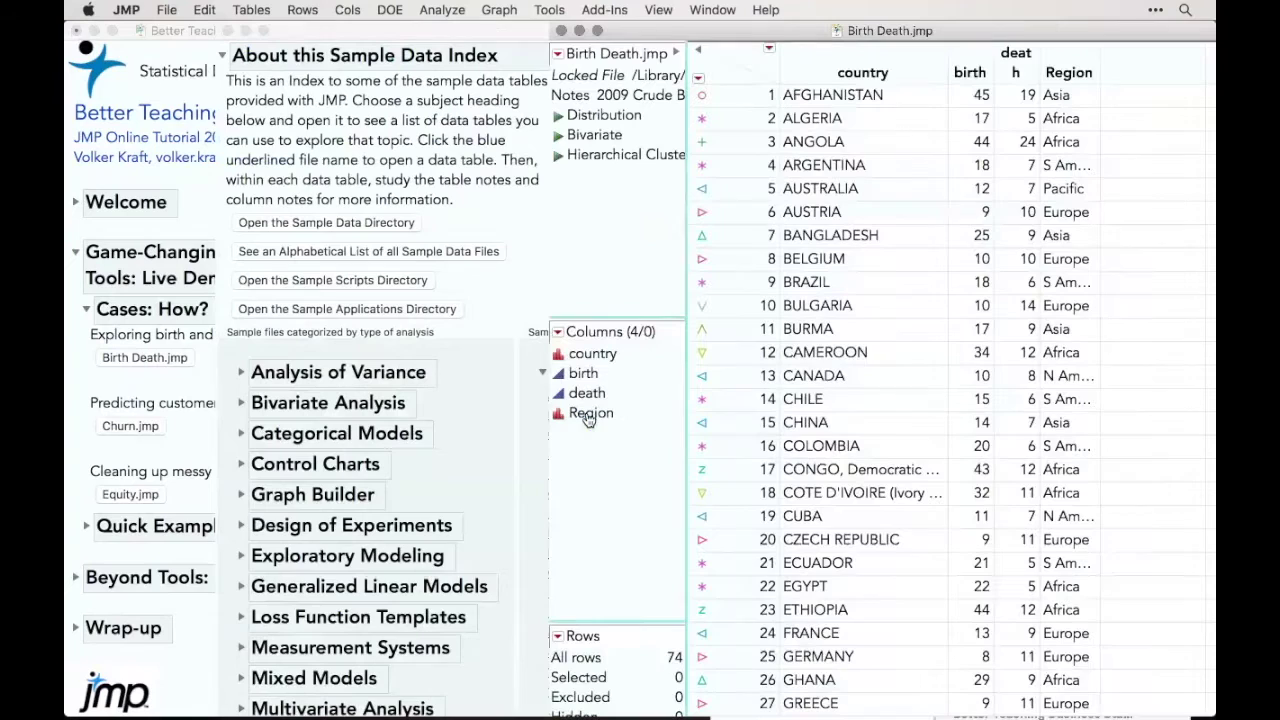
pyautogui.click(228, 31)
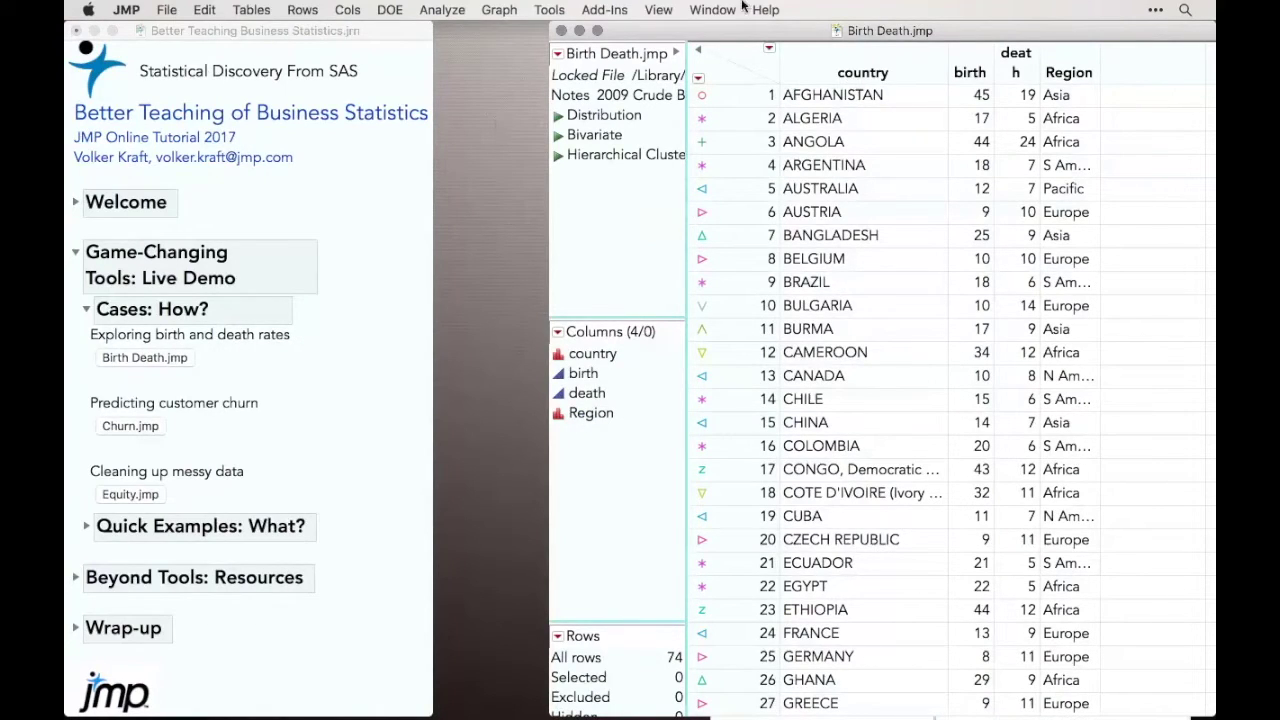
# - Inspect the table's notes and its columns, highlighting country with Region and birth with death, and clear the selection
pyautogui.doubleClick(667, 100)
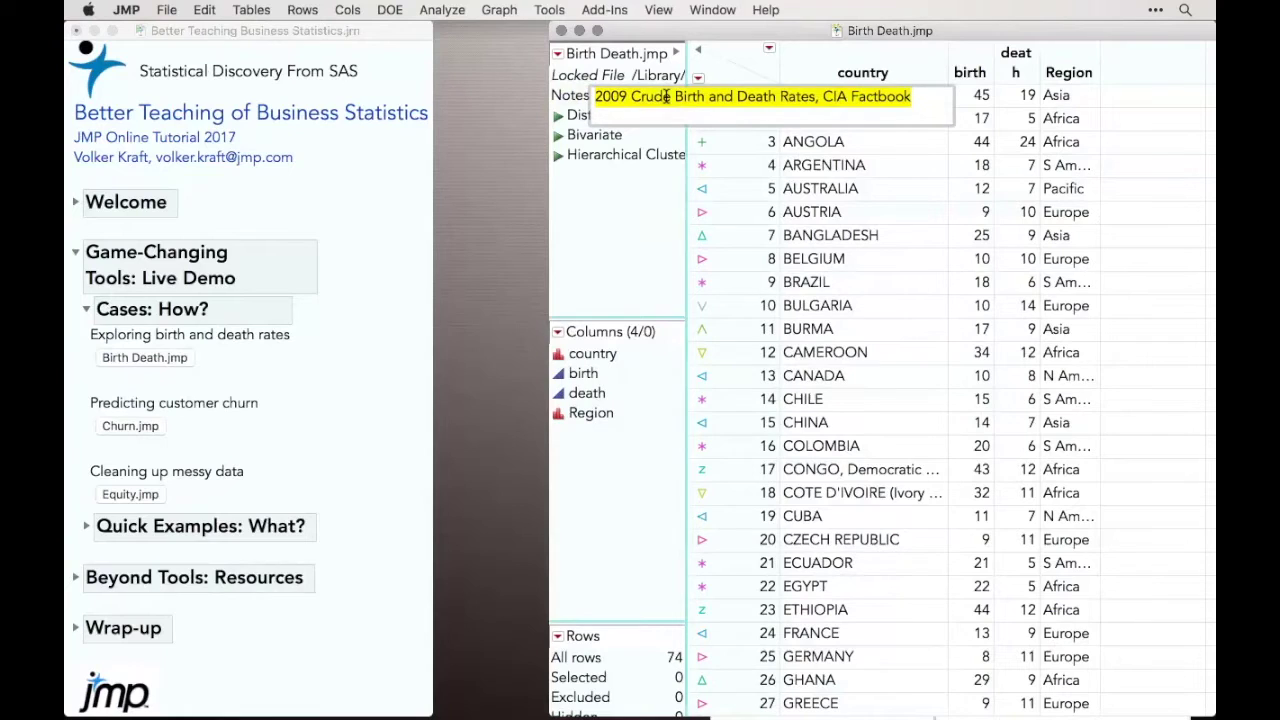
pyautogui.moveTo(671, 632)
pyautogui.mouseDown()
pyautogui.moveTo(558, 628)
pyautogui.moveTo(691, 656)
pyautogui.mouseUp()
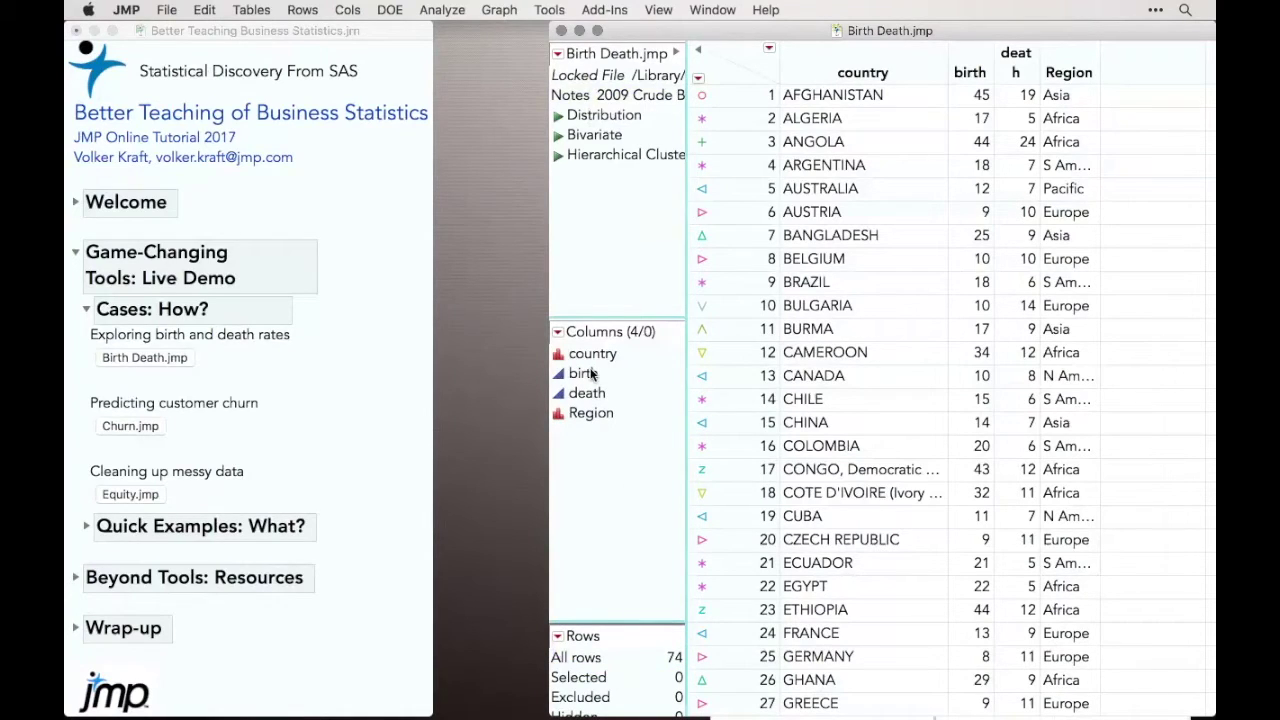
pyautogui.moveTo(590, 373)
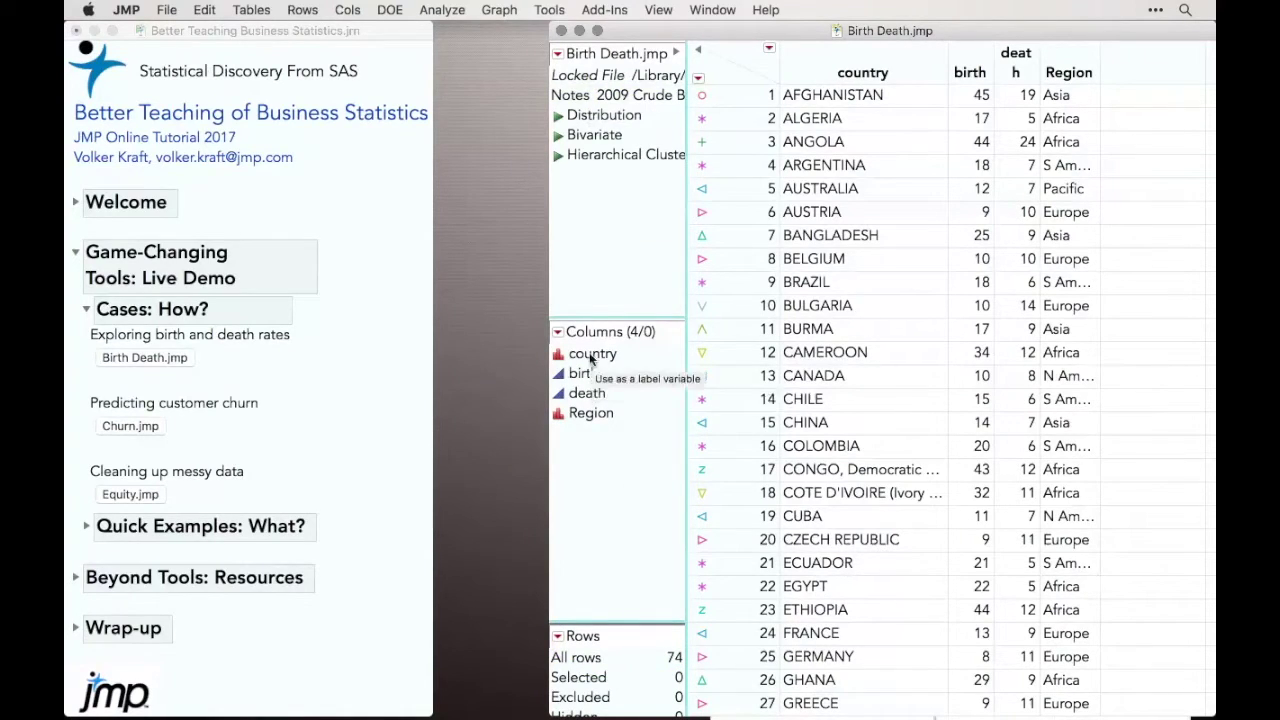
pyautogui.click(589, 352)
pyautogui.keyDown('super'); pyautogui.click(591, 412); pyautogui.keyUp('super')
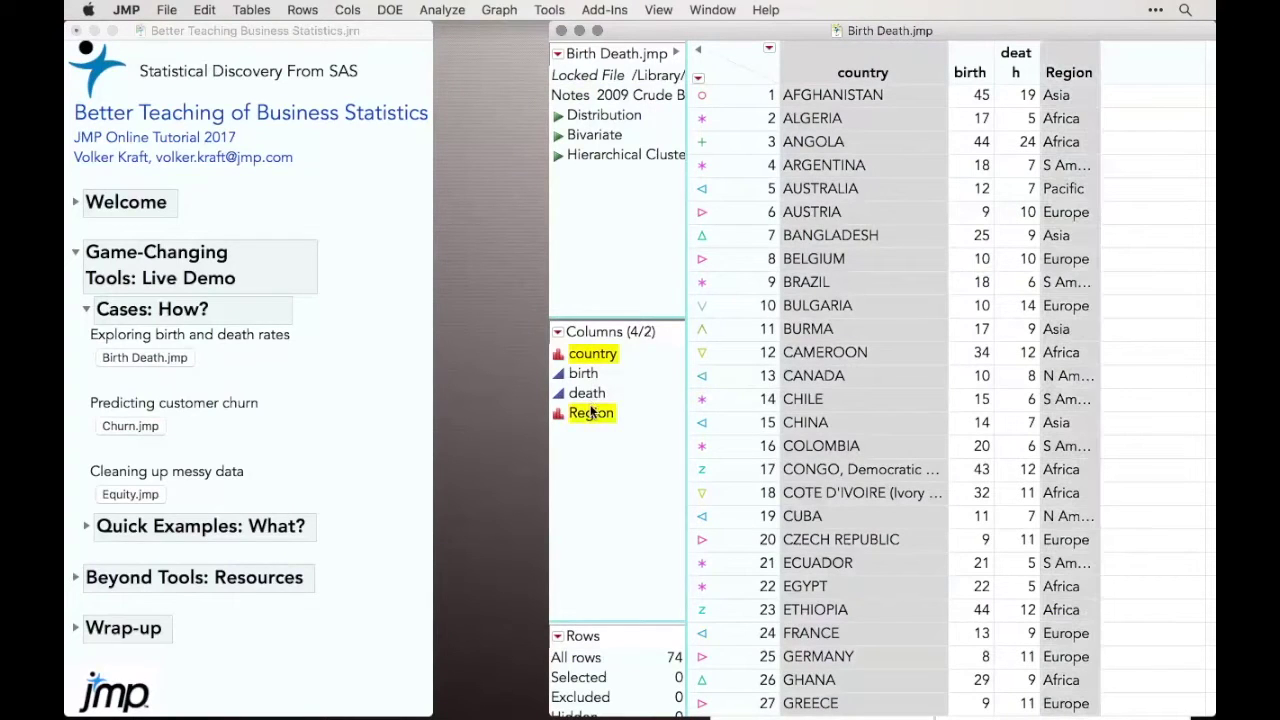
pyautogui.click(590, 372)
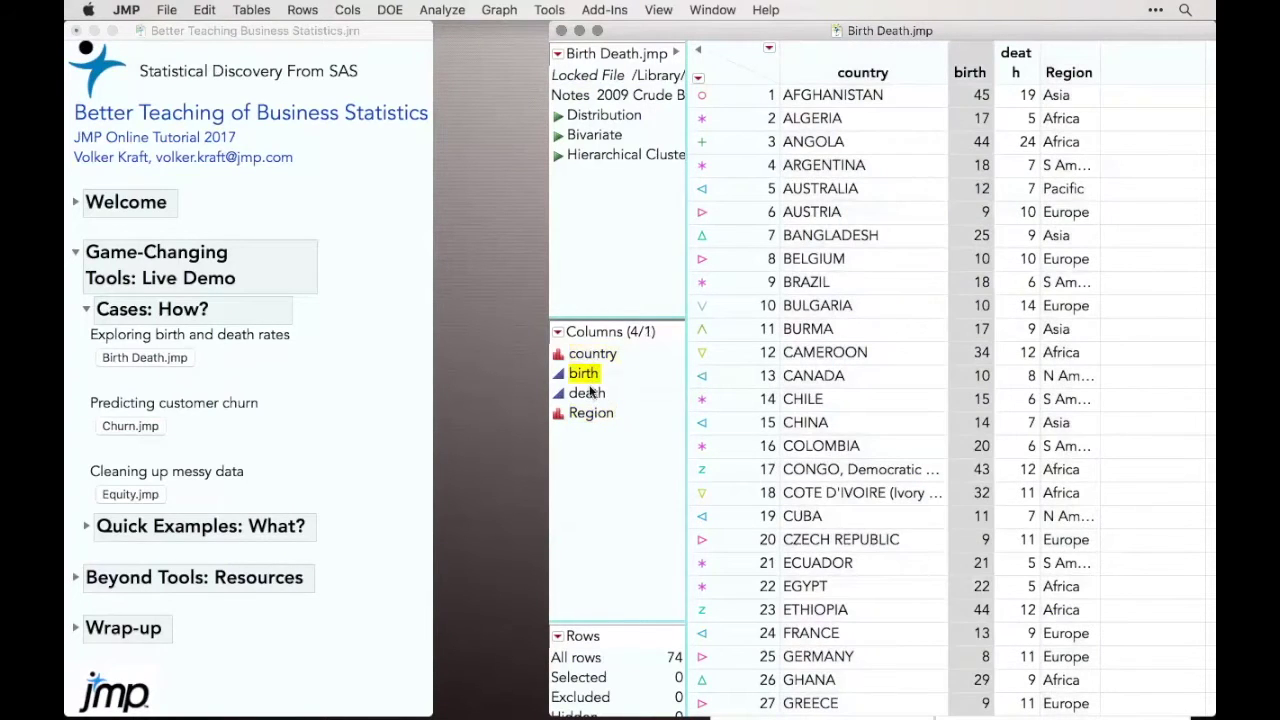
pyautogui.keyDown('shift'); pyautogui.click(590, 395); pyautogui.keyUp('shift')
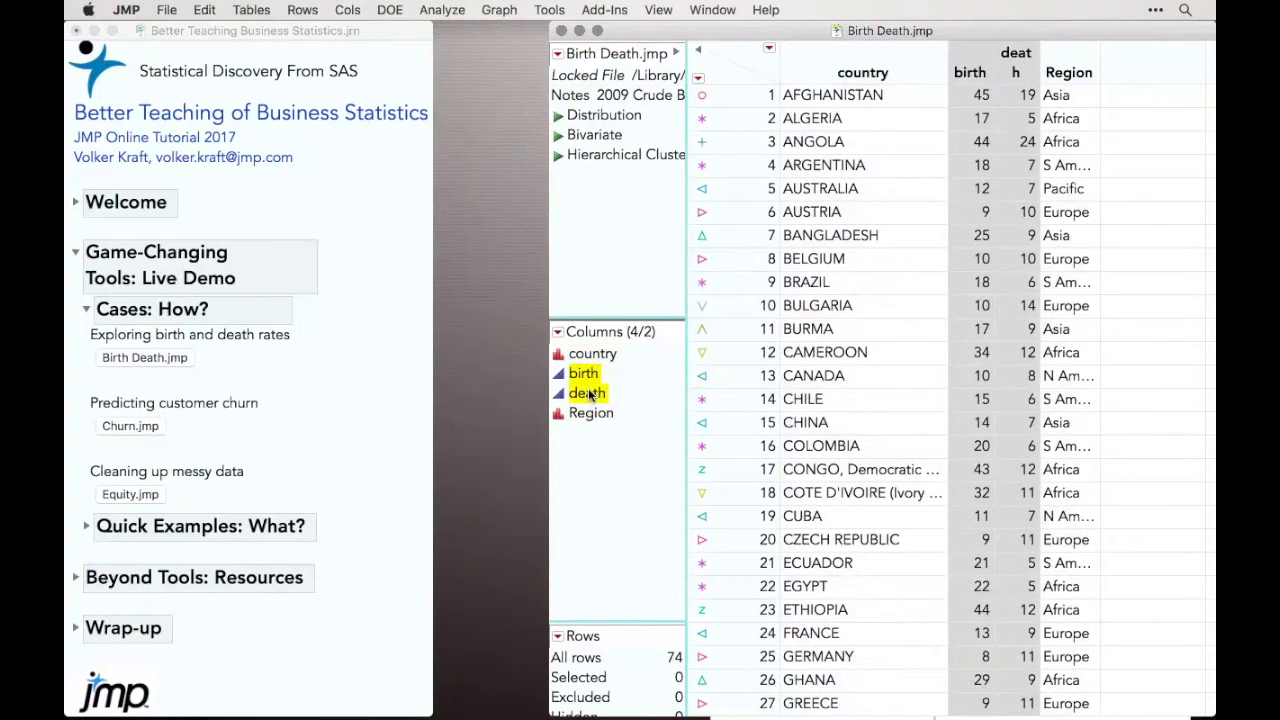
pyautogui.press('Escape')
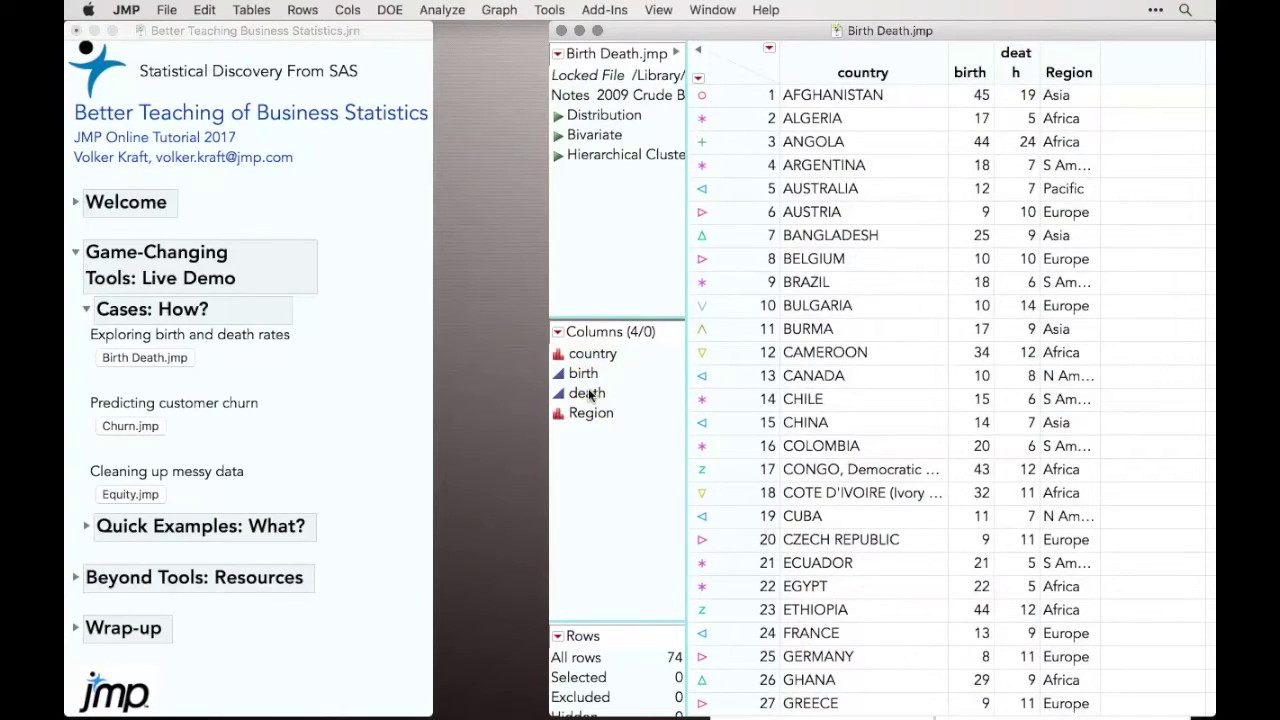
# - Run a Distribution analysis with country, birth, death and Region as the Y columns
pyautogui.click(496, 10)
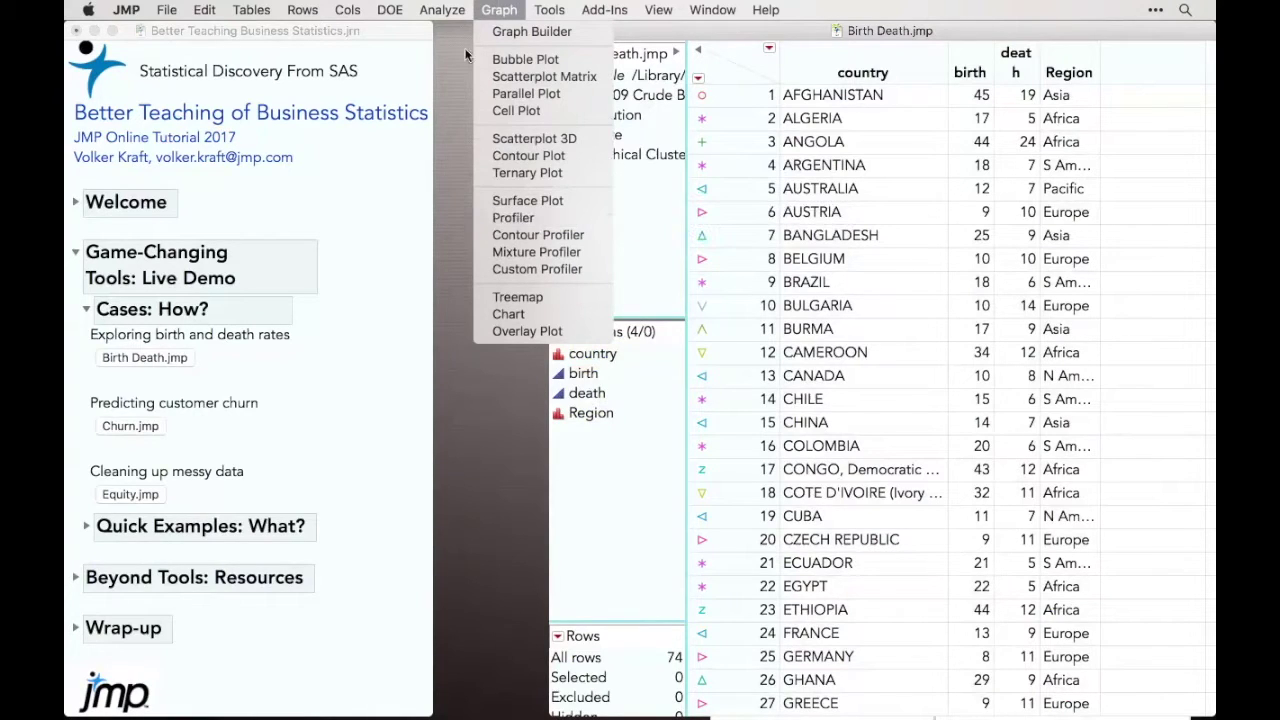
pyautogui.moveTo(440, 12)
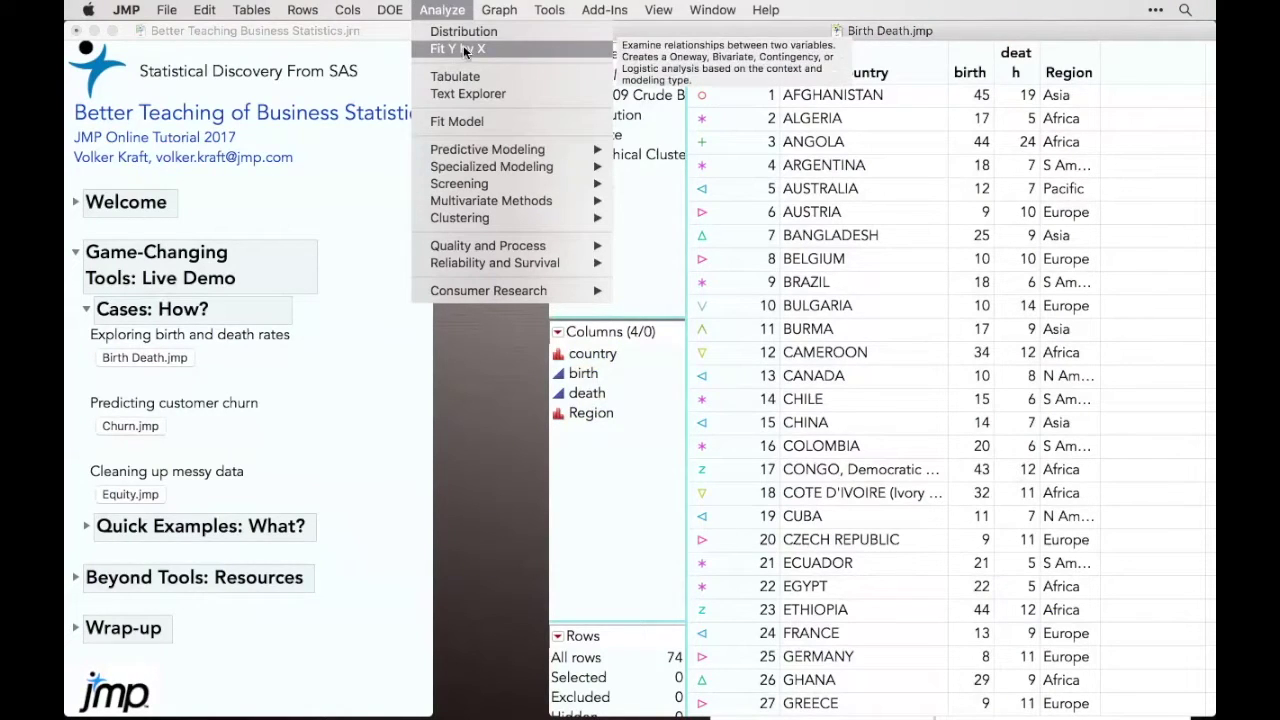
pyautogui.moveTo(474, 218)
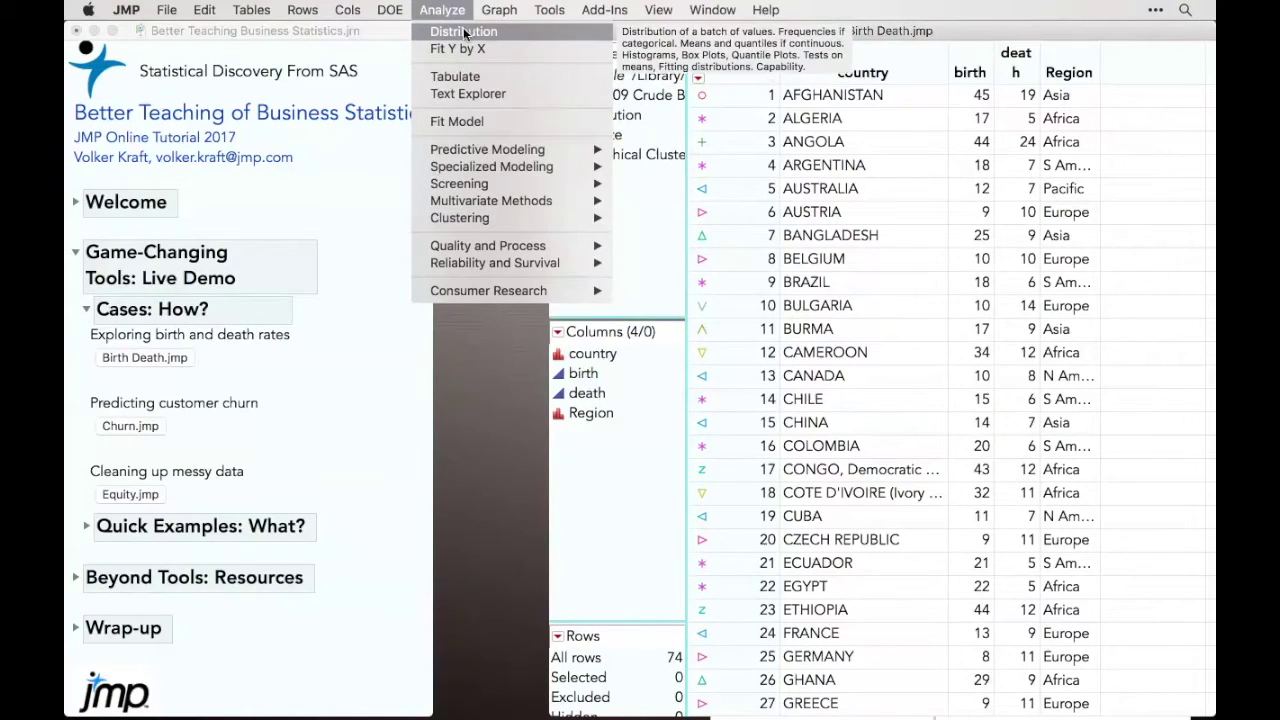
pyautogui.click(464, 34)
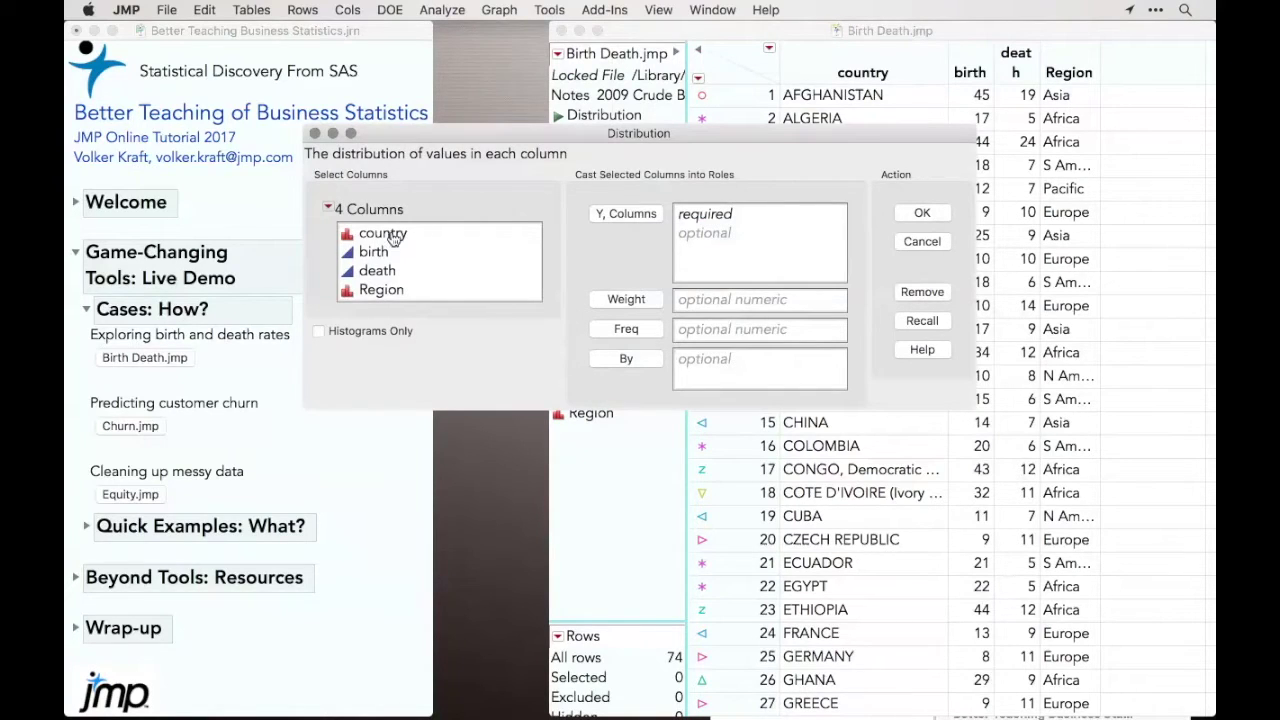
pyautogui.moveTo(392, 234); pyautogui.dragTo(402, 291)
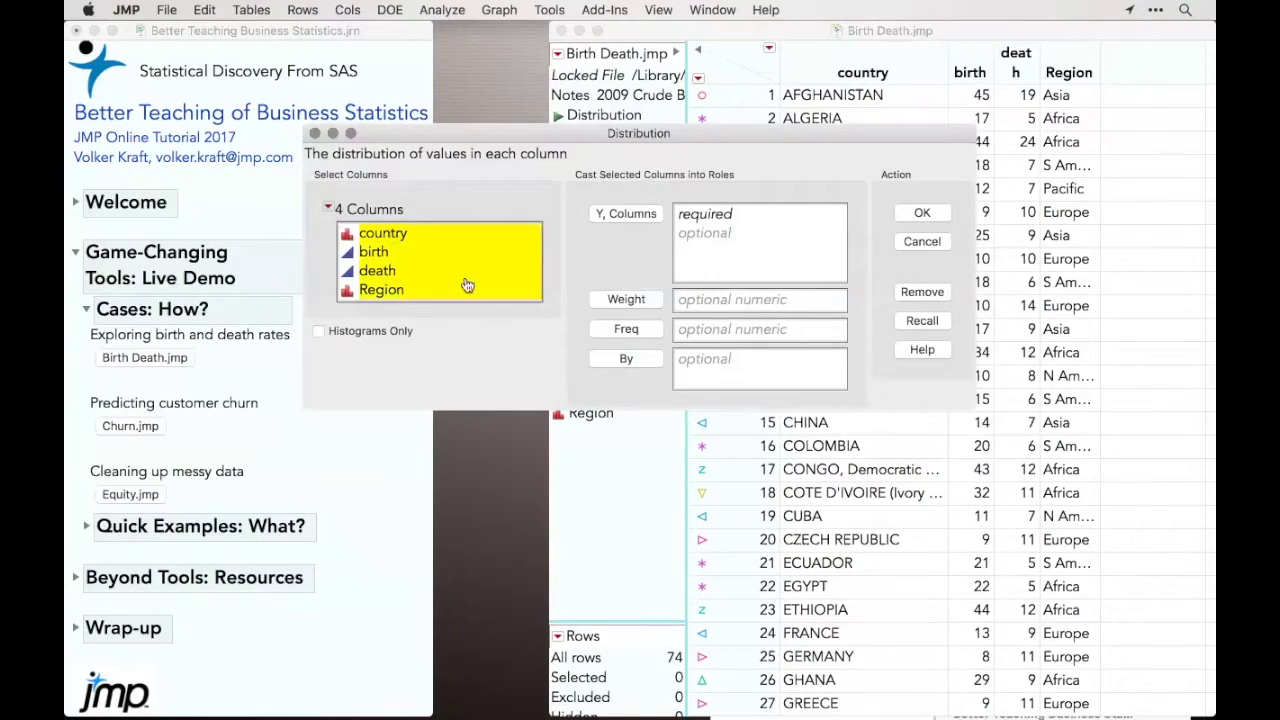
pyautogui.click(636, 216)
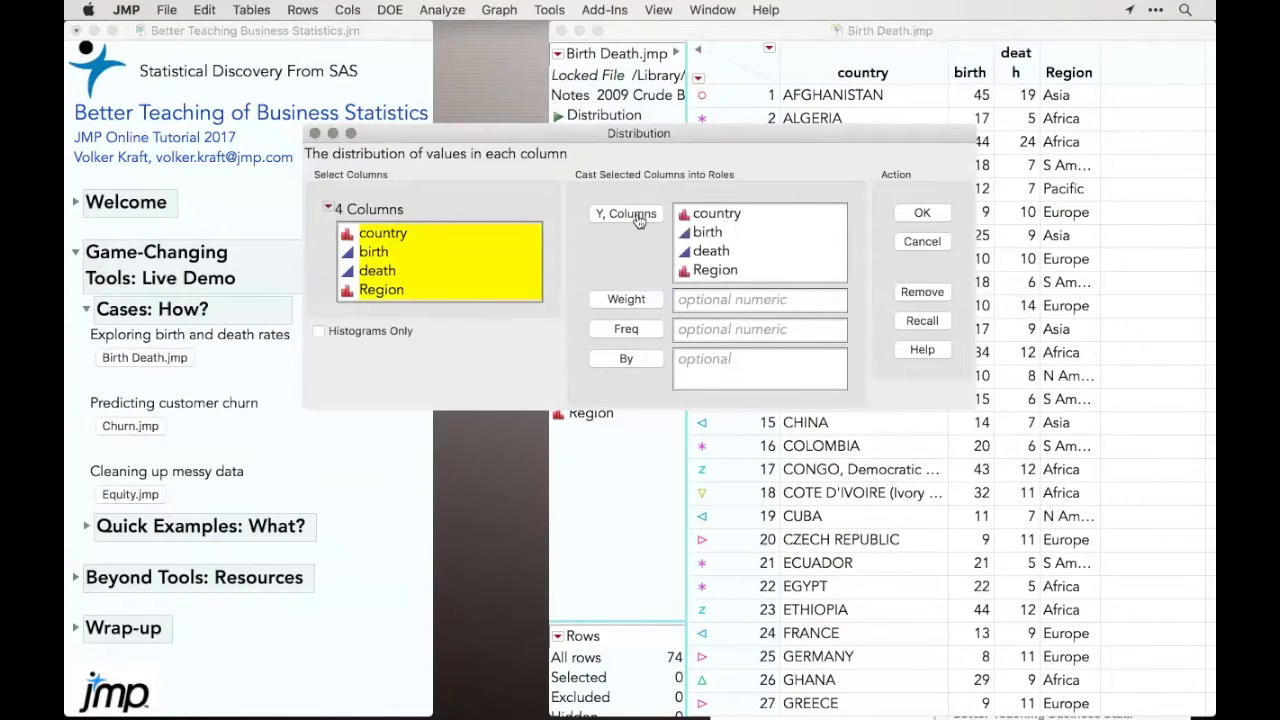
pyautogui.click(920, 214)
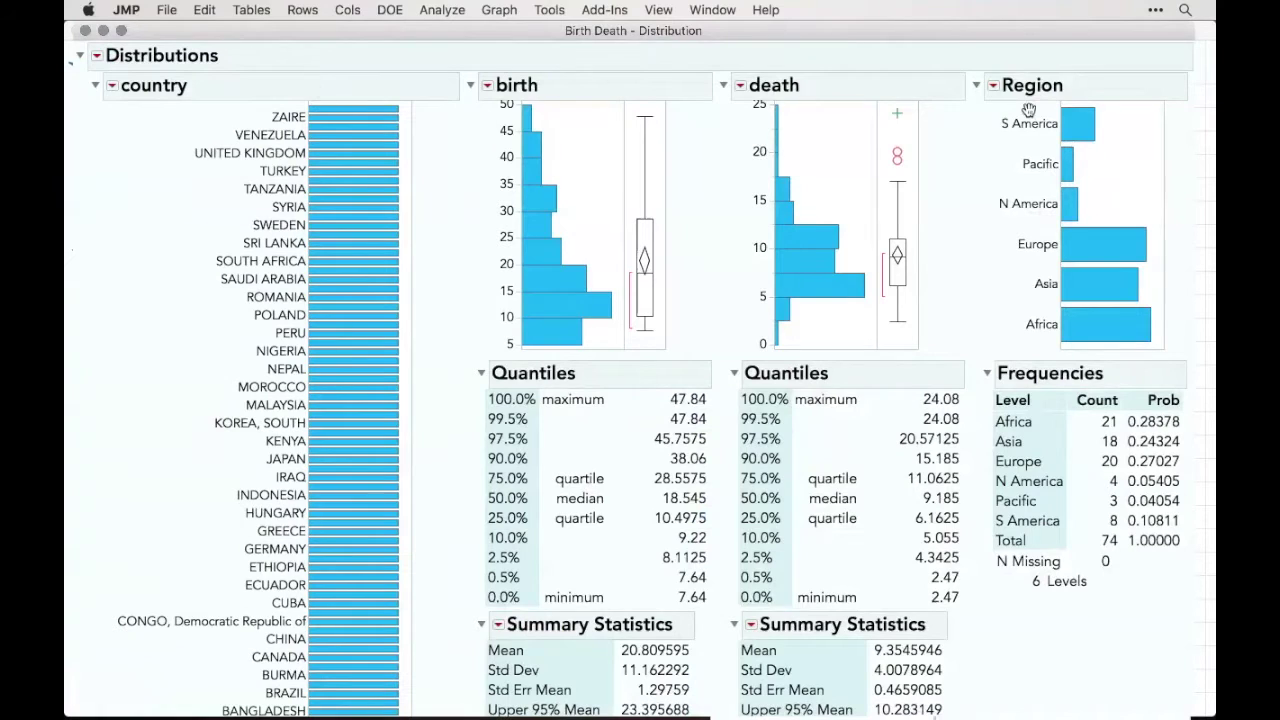
# - Review the distribution report, remove the country distribution from it, and place the report window beside the journal
pyautogui.scroll(1, 1028, 108)
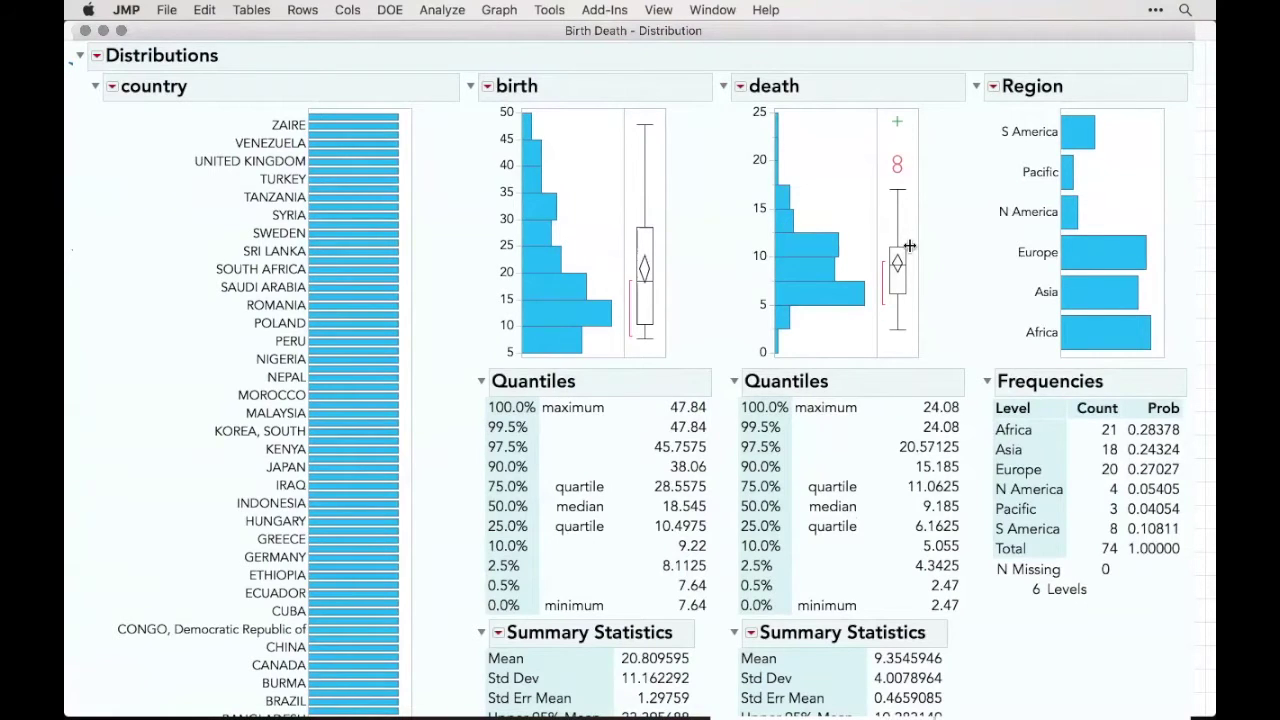
pyautogui.scroll(-5, 883, 535)
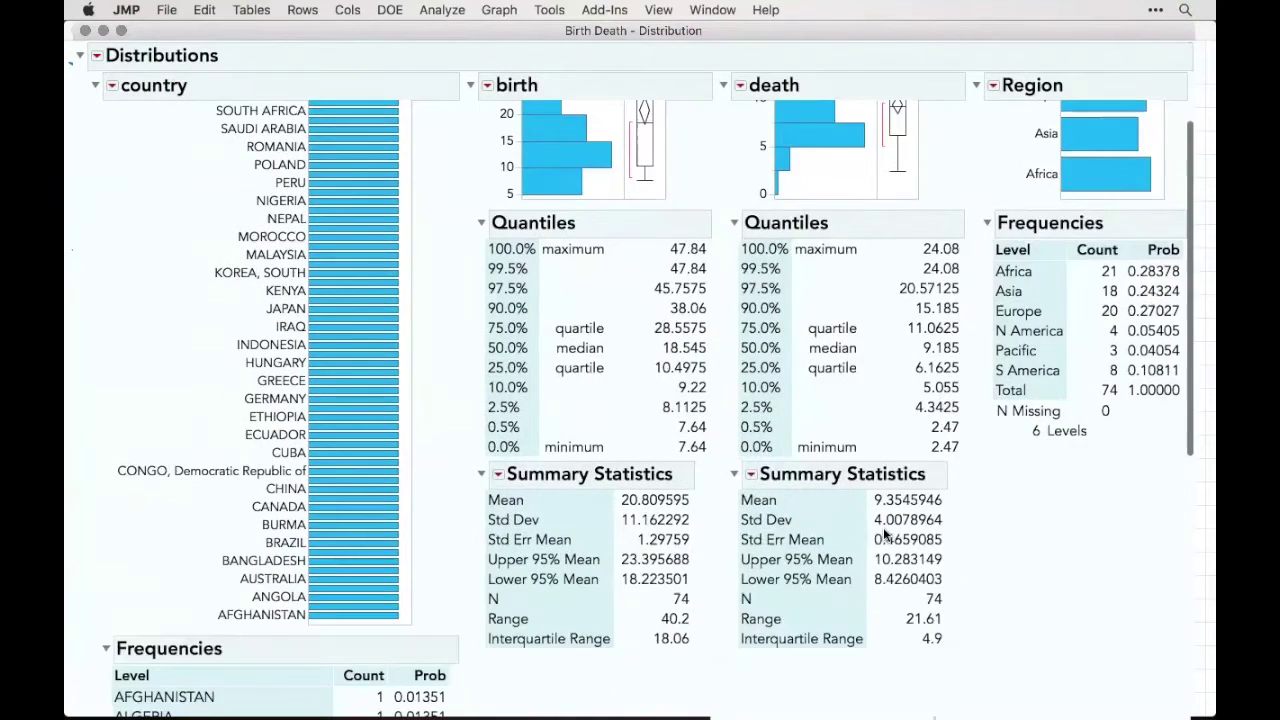
pyautogui.scroll(-1, 884, 535)
pyautogui.scroll(6, 884, 535)
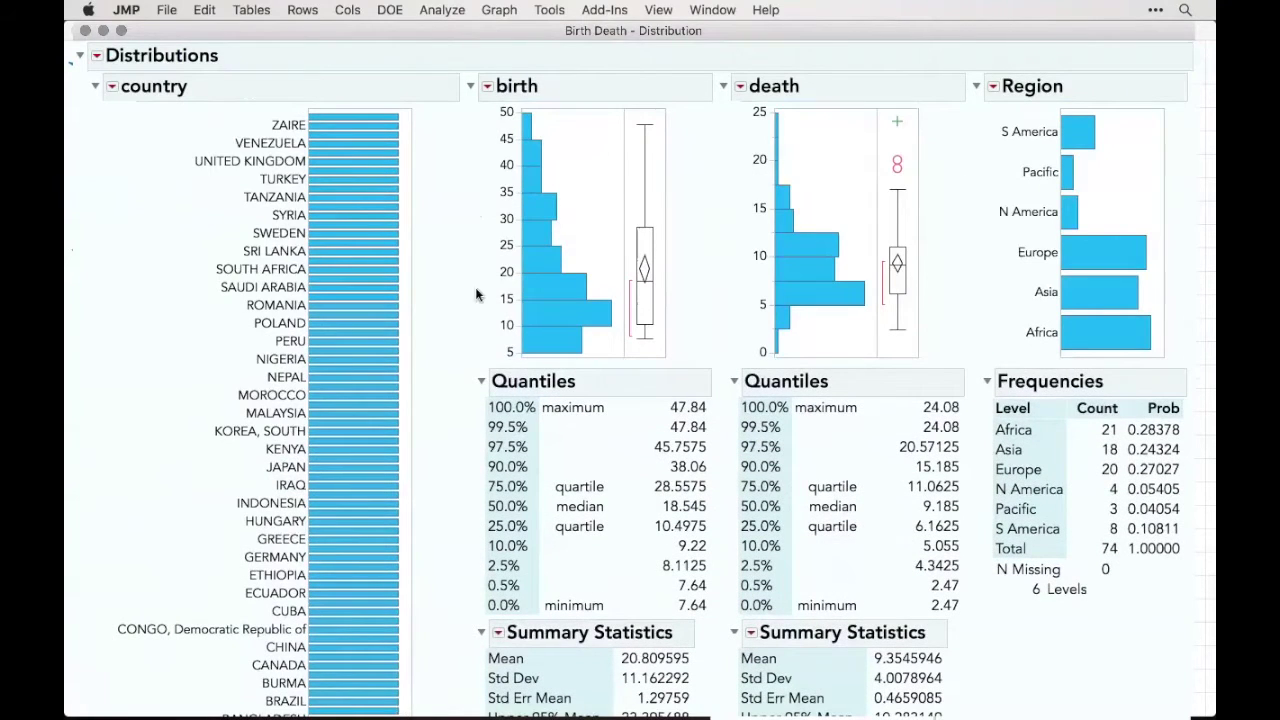
pyautogui.click(112, 87)
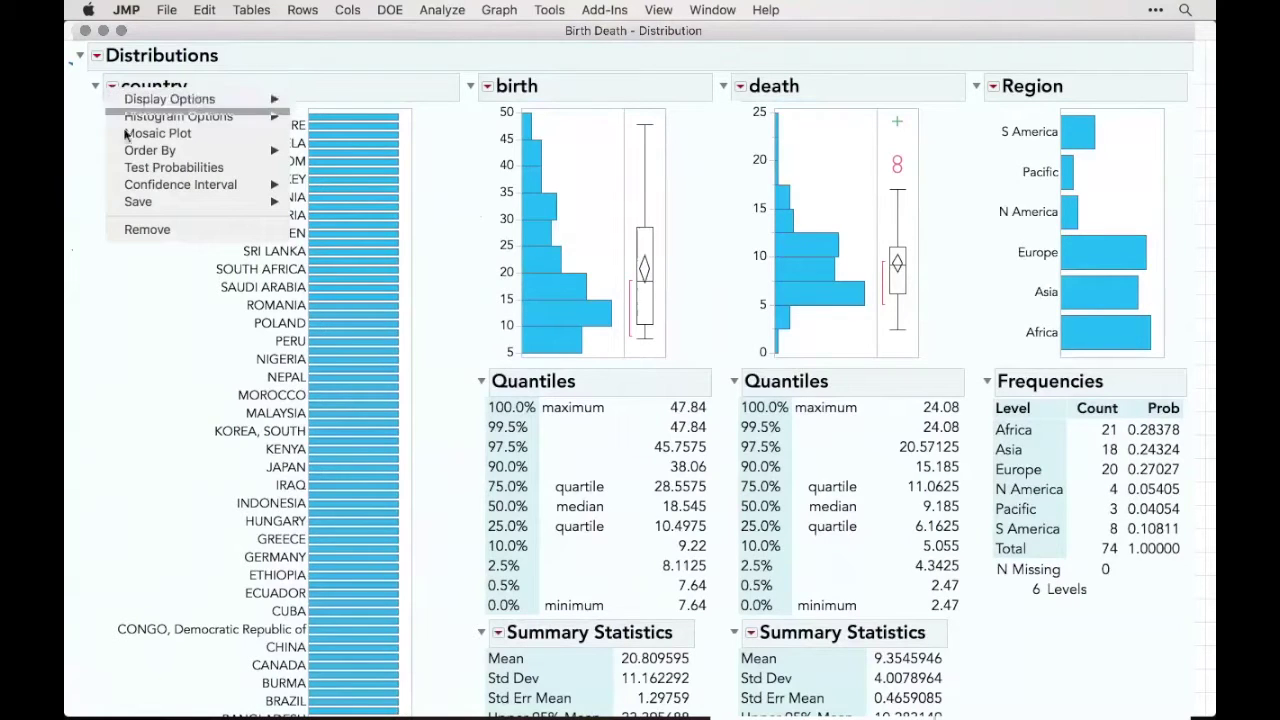
pyautogui.click(160, 229)
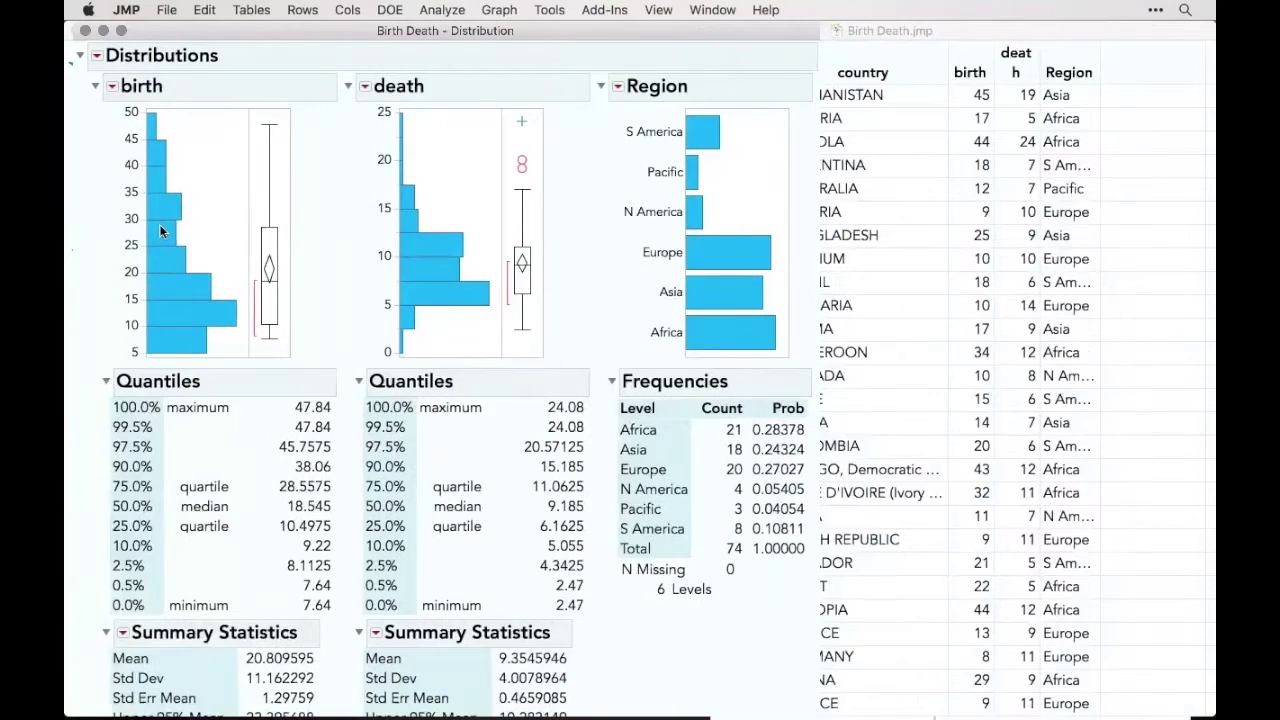
pyautogui.moveTo(298, 37); pyautogui.dragTo(673, 6)
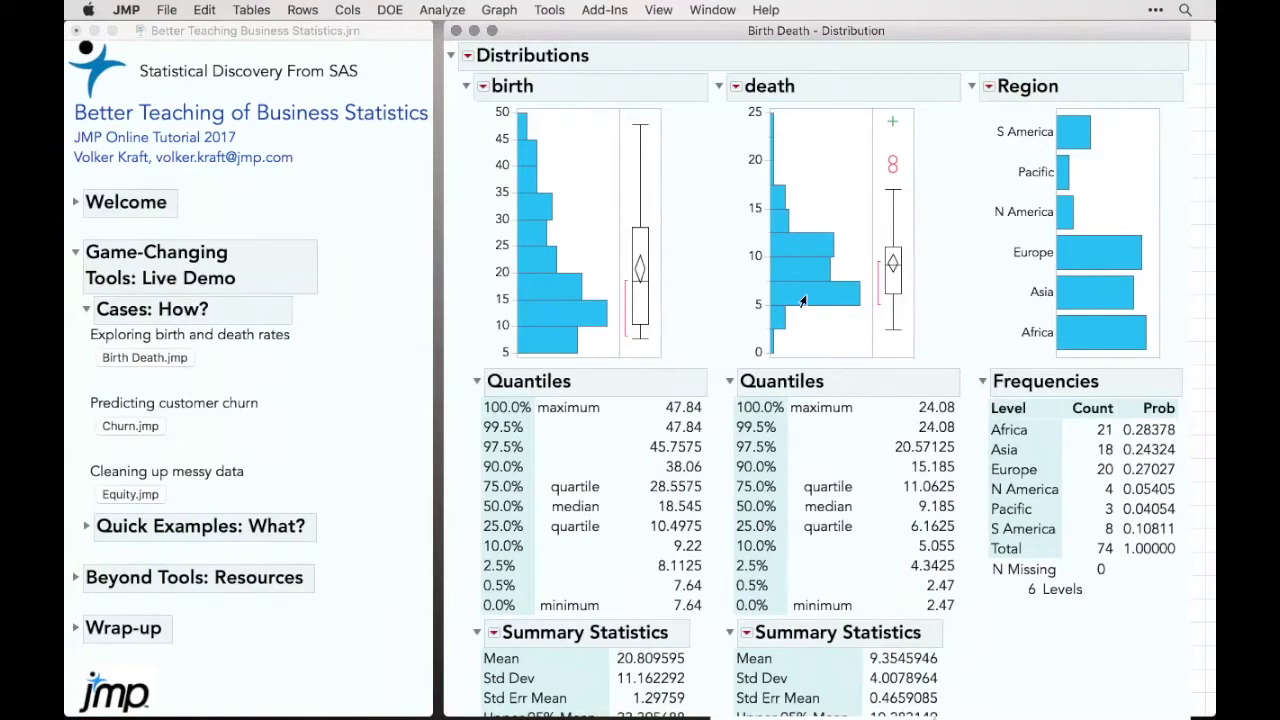
# - Add a normal quantile plot to the death distribution, trace the curve of its points, and remove the plot again
pyautogui.click(737, 88)
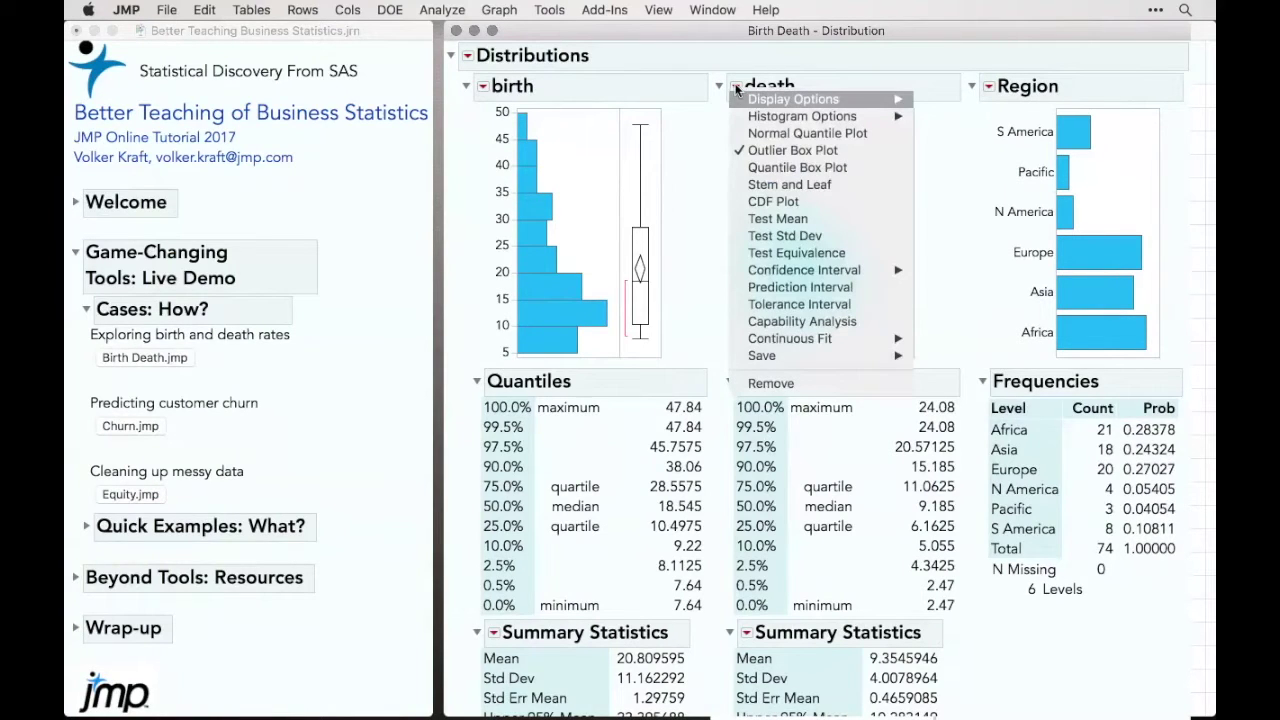
pyautogui.click(805, 133)
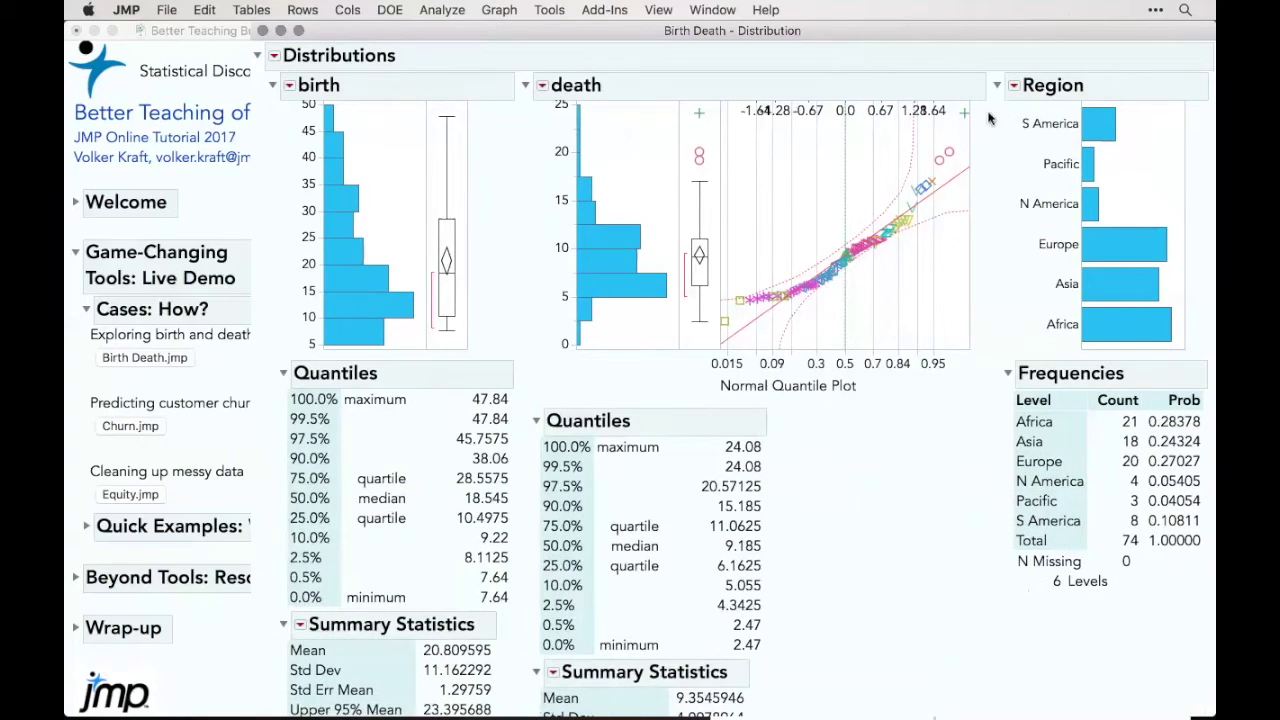
pyautogui.moveTo(988, 110)
pyautogui.mouseDown()
pyautogui.moveTo(924, 212)
pyautogui.moveTo(855, 268)
pyautogui.moveTo(720, 306)
pyautogui.mouseUp()
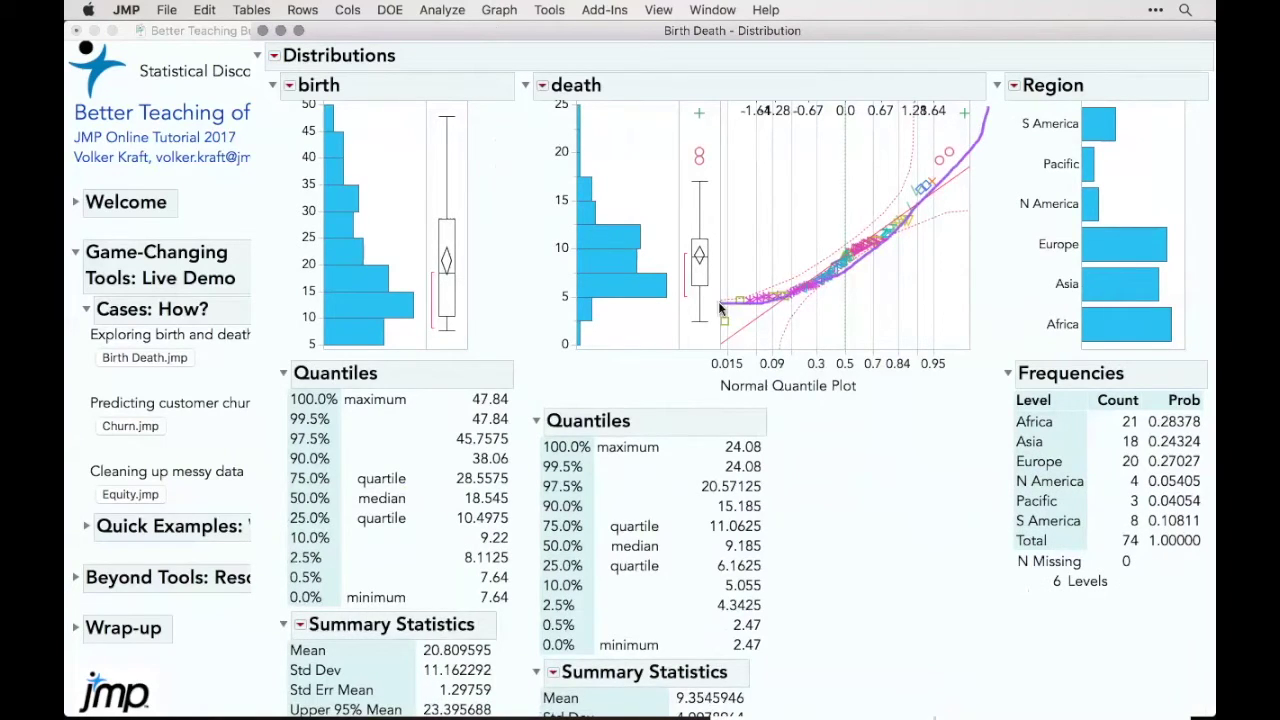
pyautogui.click(542, 88)
pyautogui.click(580, 132)
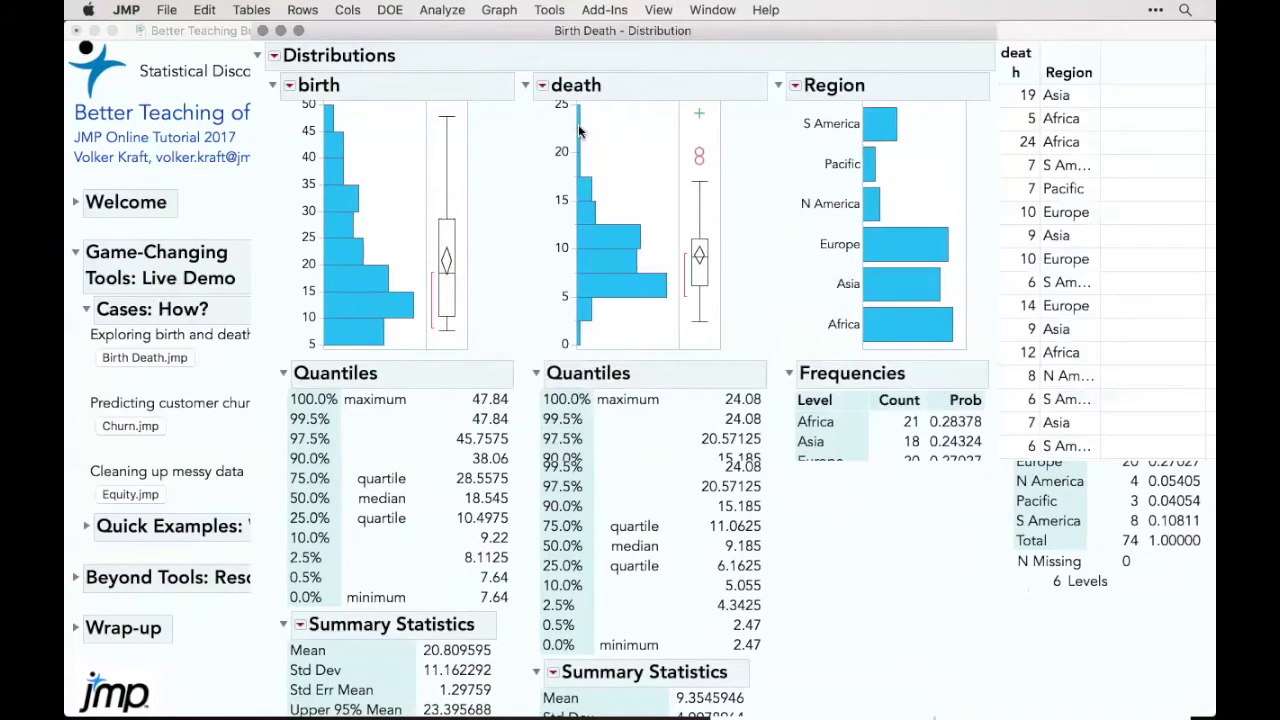
# - Fit all available continuous distributions to death and point out the fitted LogNormal curve on its histogram
pyautogui.click(542, 88)
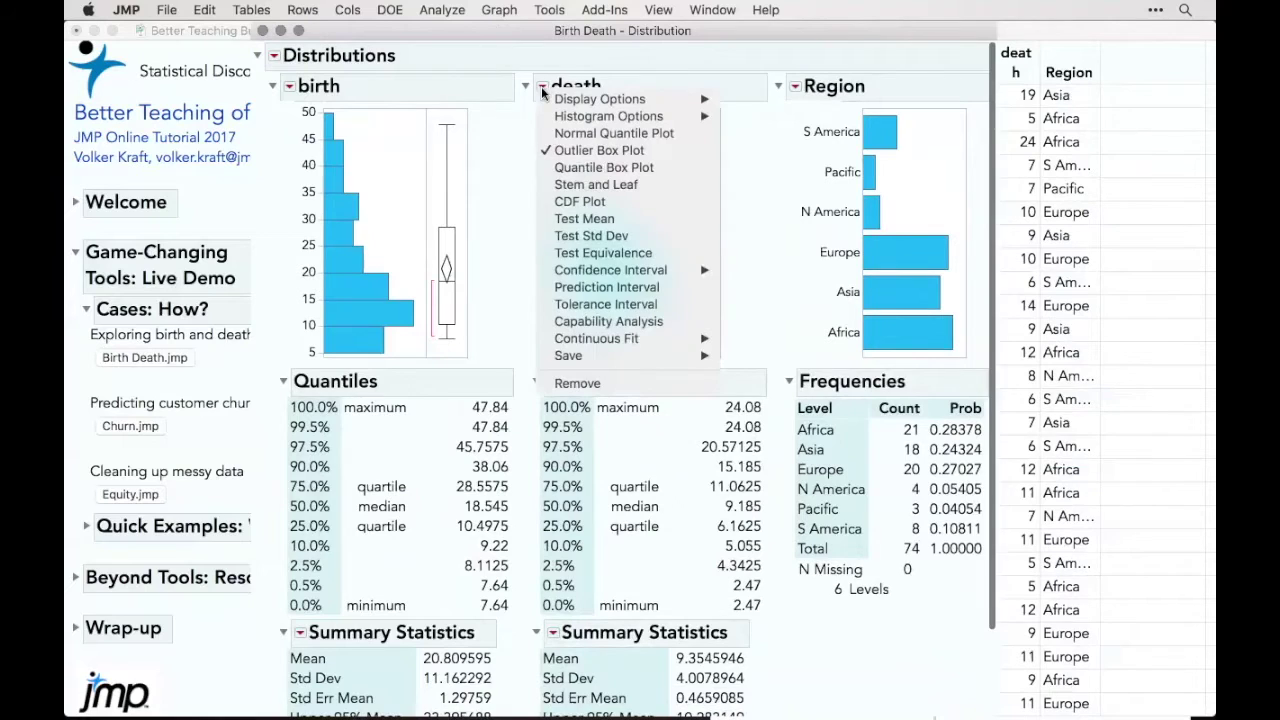
pyautogui.moveTo(615, 338)
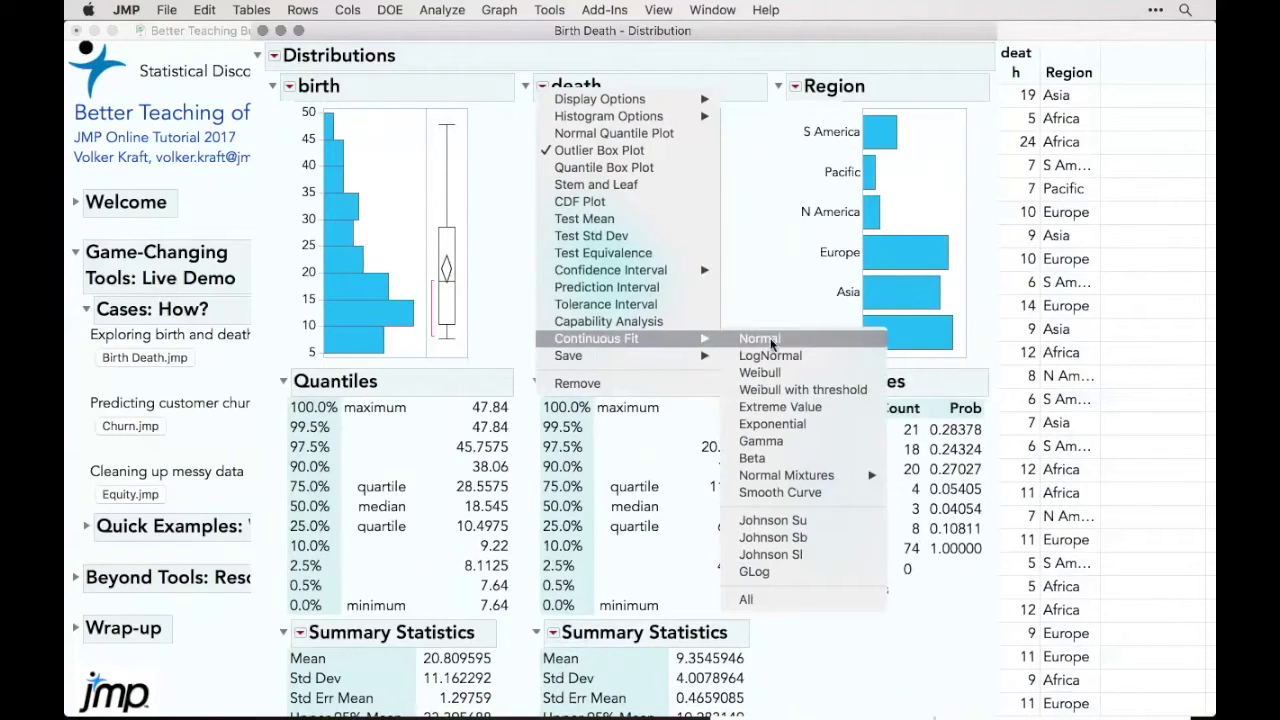
pyautogui.click(791, 600)
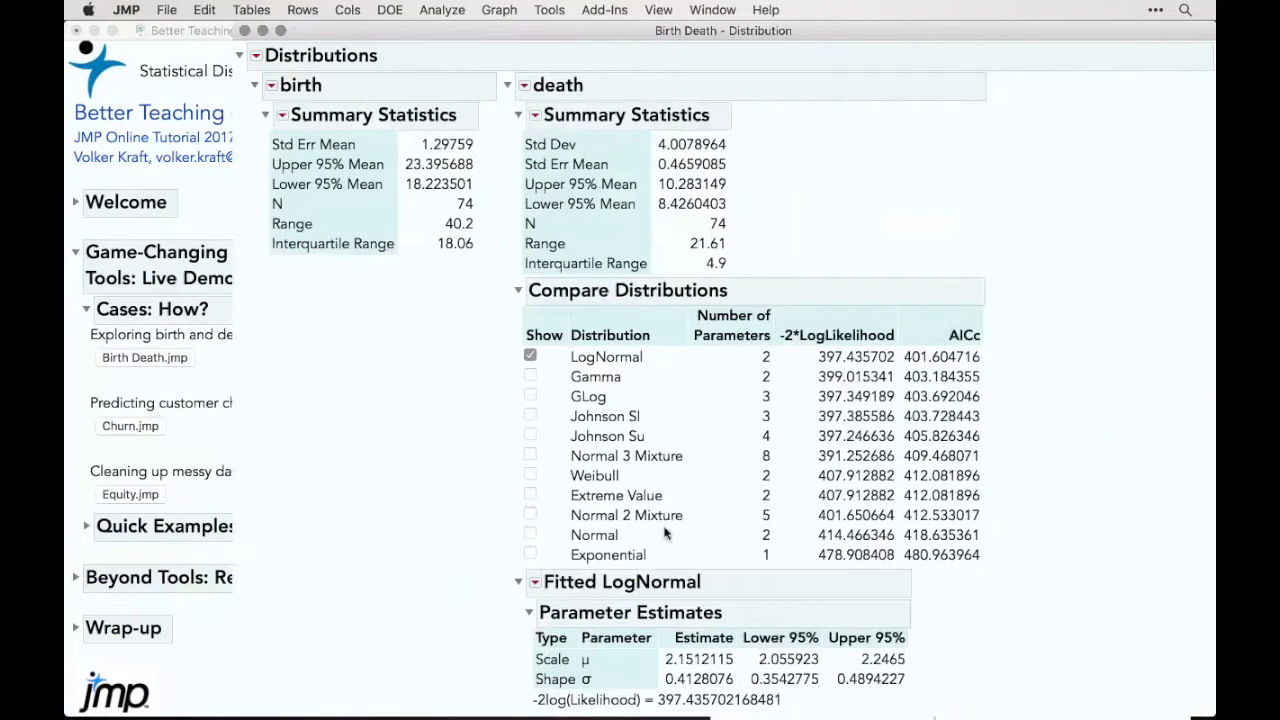
pyautogui.scroll(10, 603, 474)
pyautogui.moveTo(804, 270); pyautogui.dragTo(733, 335)
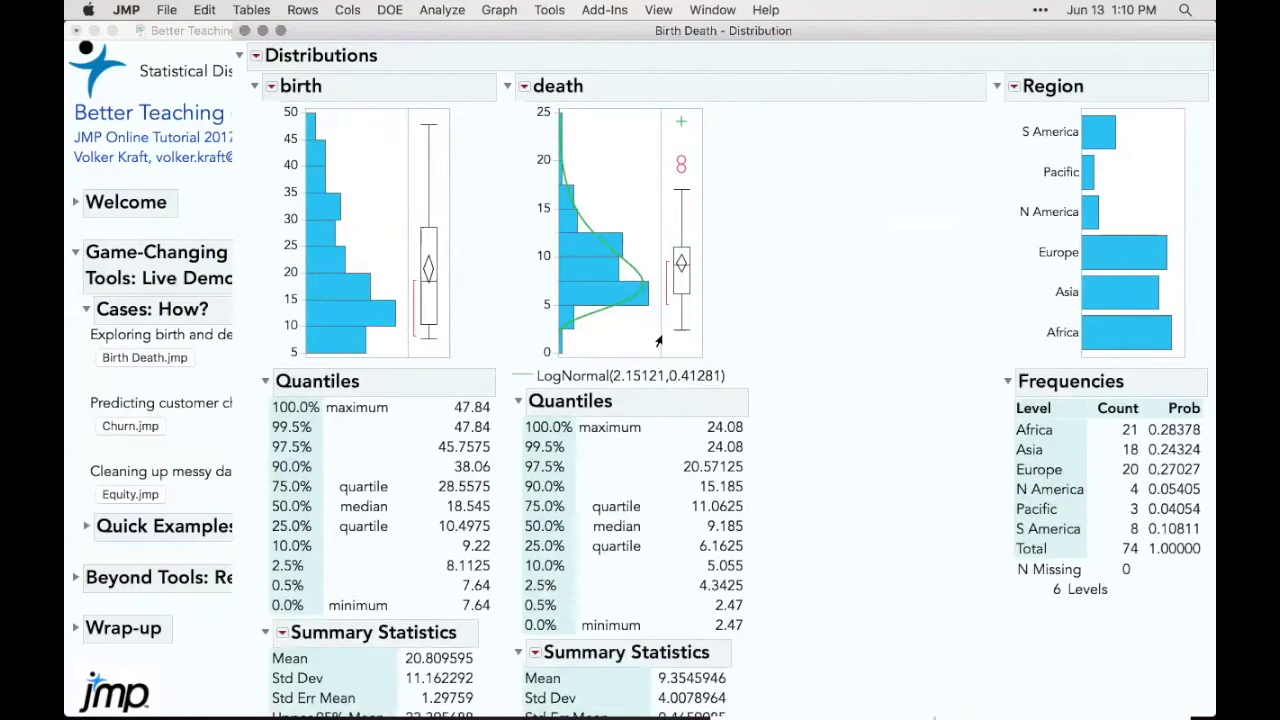
# - Show the Normal fit alongside LogNormal in the death distribution comparison and compare both curves on the histogram
pyautogui.scroll(-10, 670, 486)
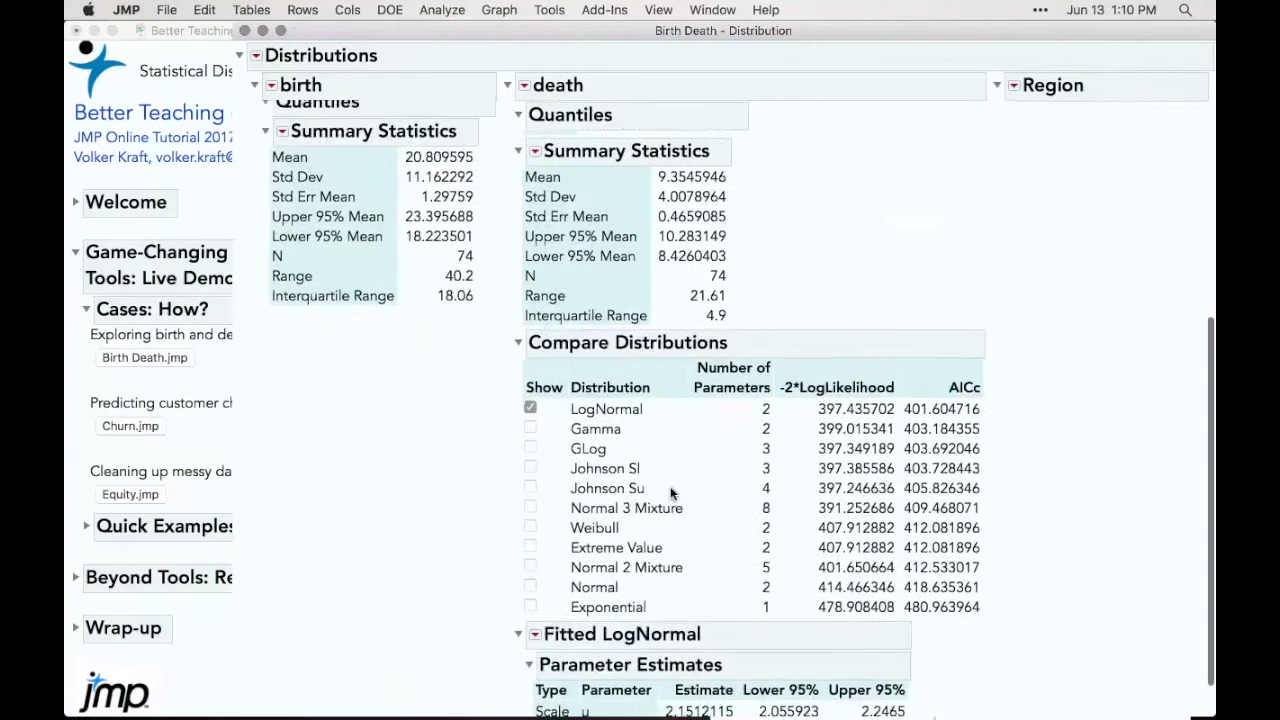
pyautogui.click(530, 577)
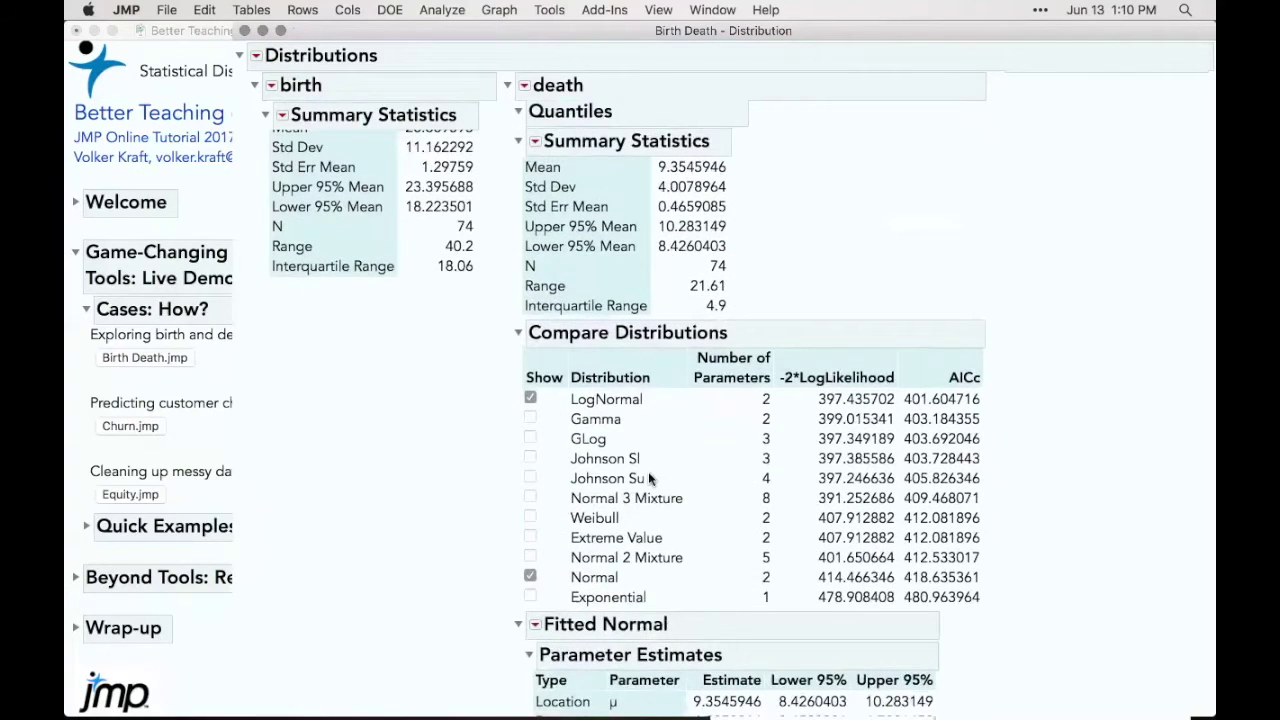
pyautogui.scroll(10, 648, 471)
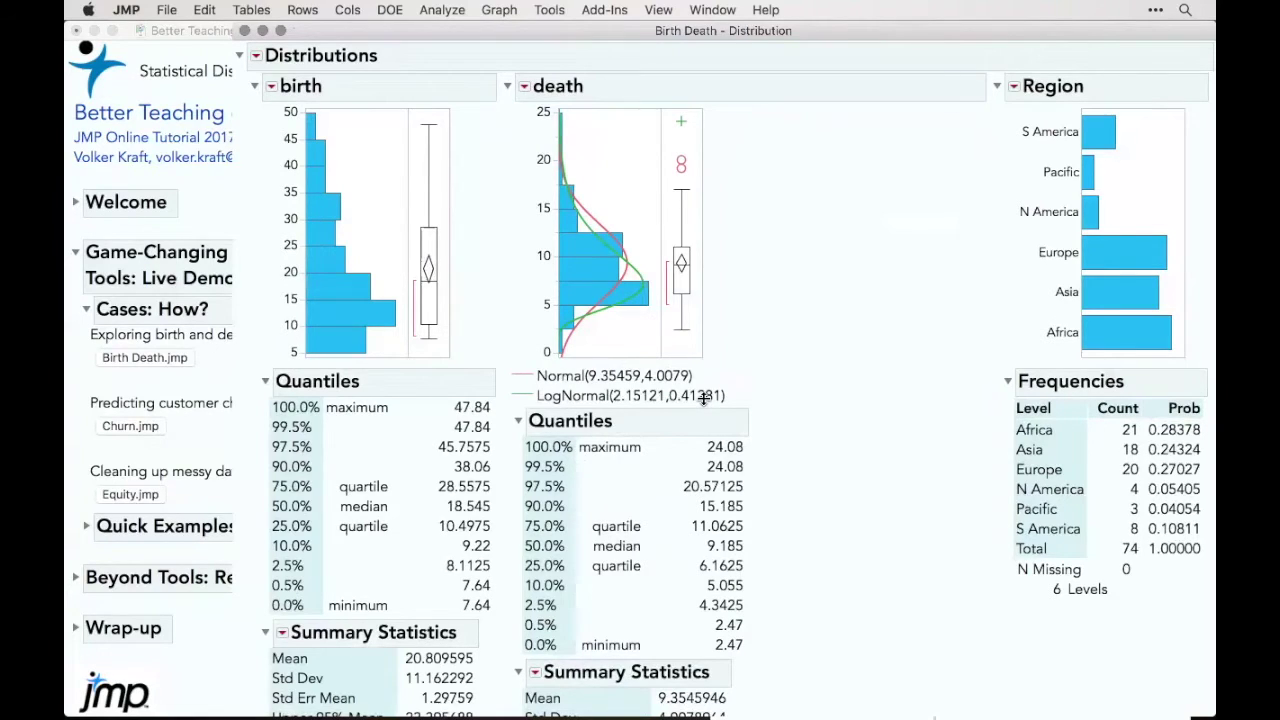
# - Add a goodness-of-fit test to the fitted Normal distribution of death and point out its p-value
pyautogui.scroll(-15, 704, 398)
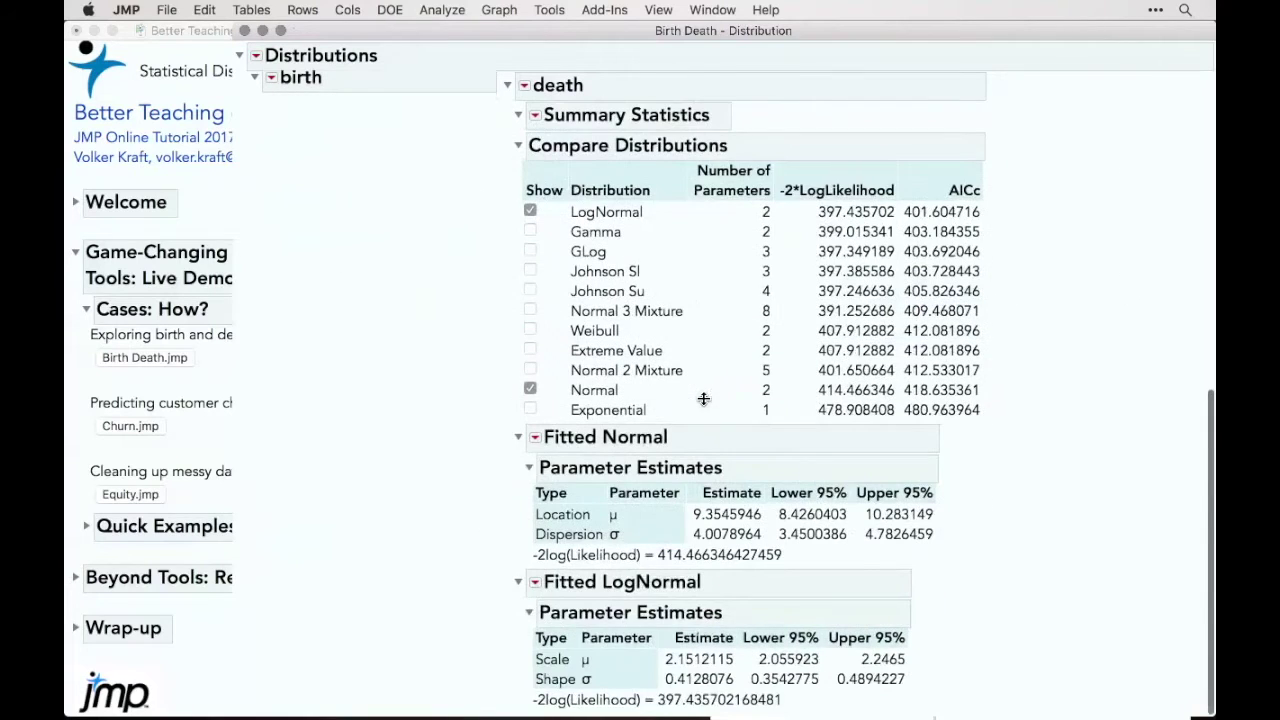
pyautogui.click(535, 437)
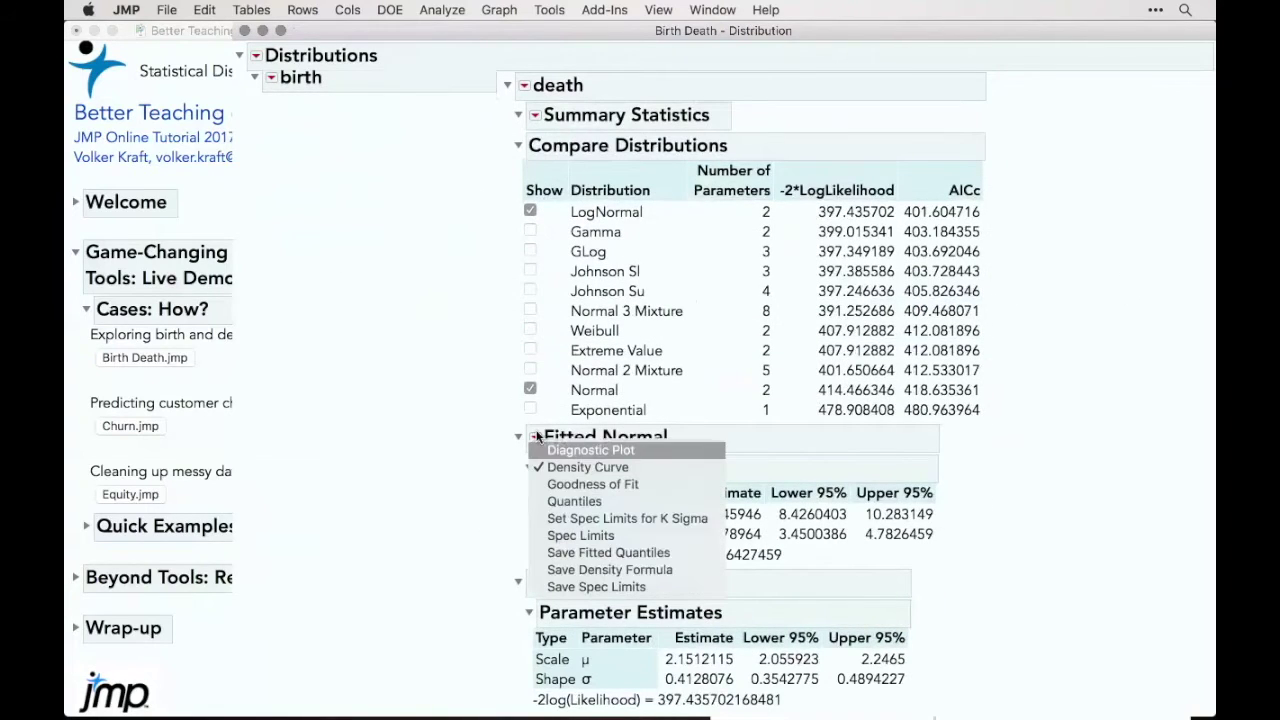
pyautogui.click(575, 484)
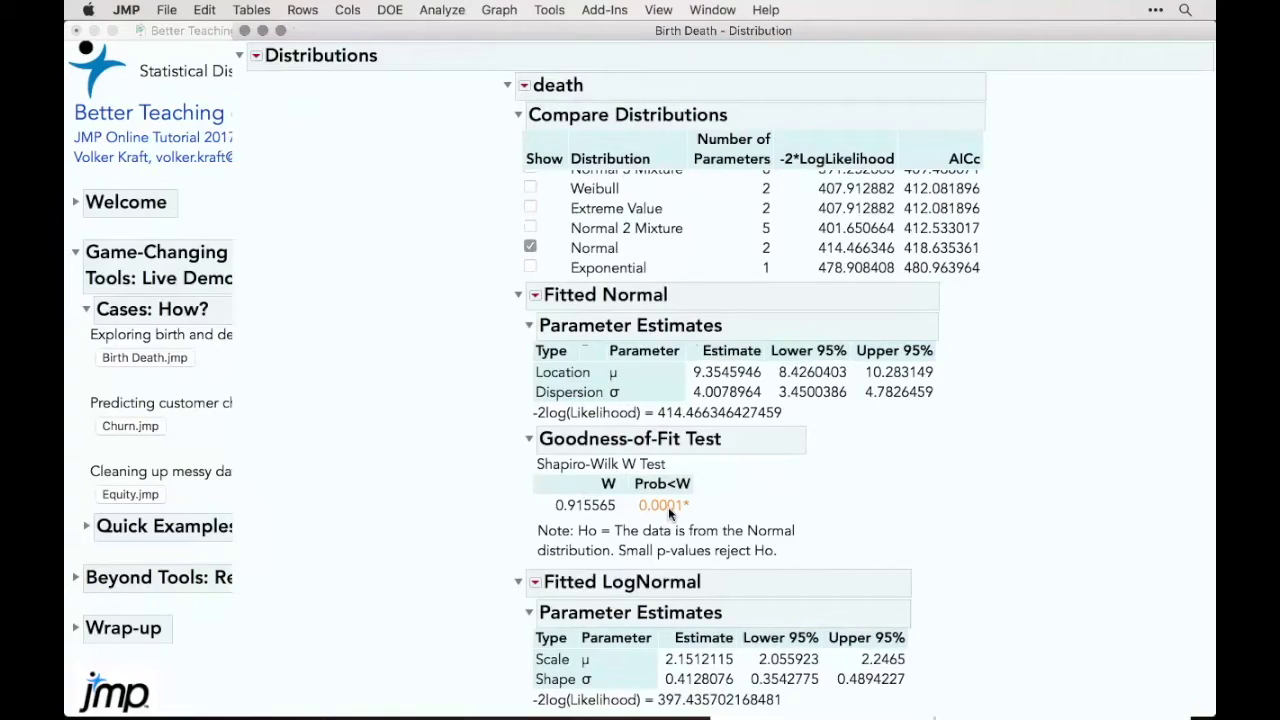
pyautogui.moveTo(754, 496)
pyautogui.mouseDown()
pyautogui.moveTo(712, 519)
pyautogui.moveTo(741, 519)
pyautogui.mouseUp()
# - Add Skewness and Kurtosis to the summary statistics of death and review the updated report
pyautogui.scroll(10, 740, 520)
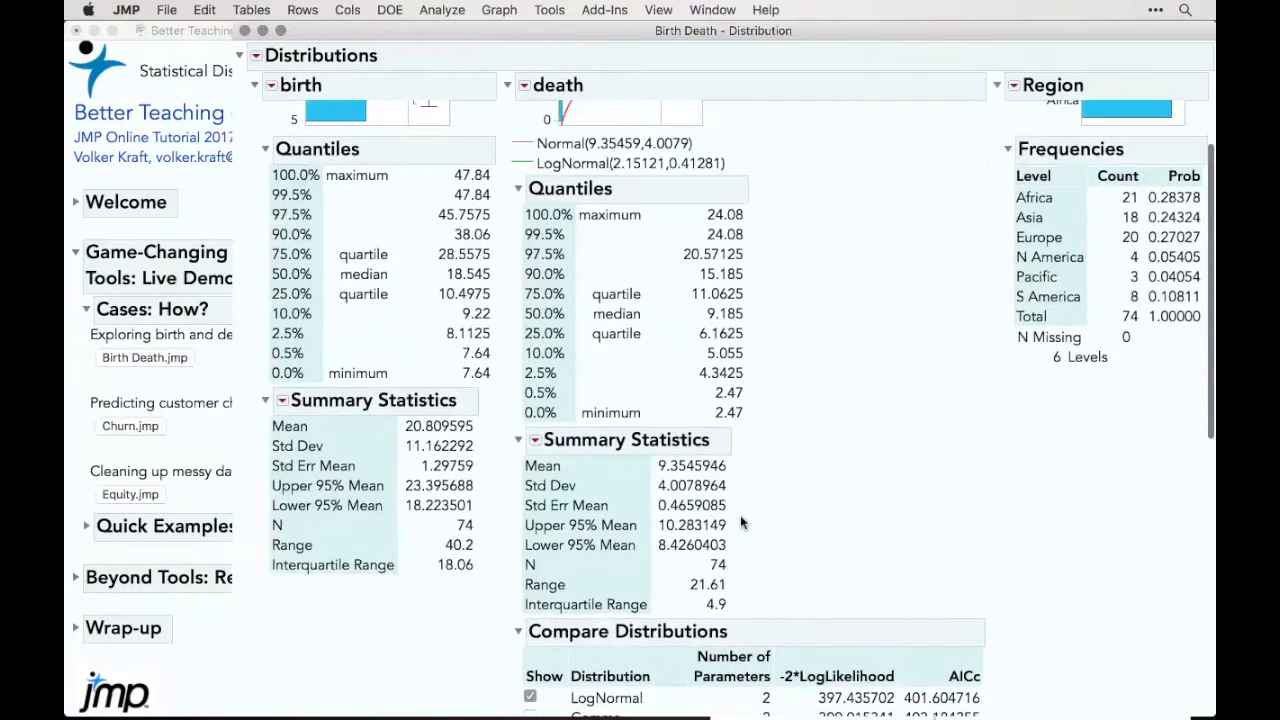
pyautogui.click(536, 449)
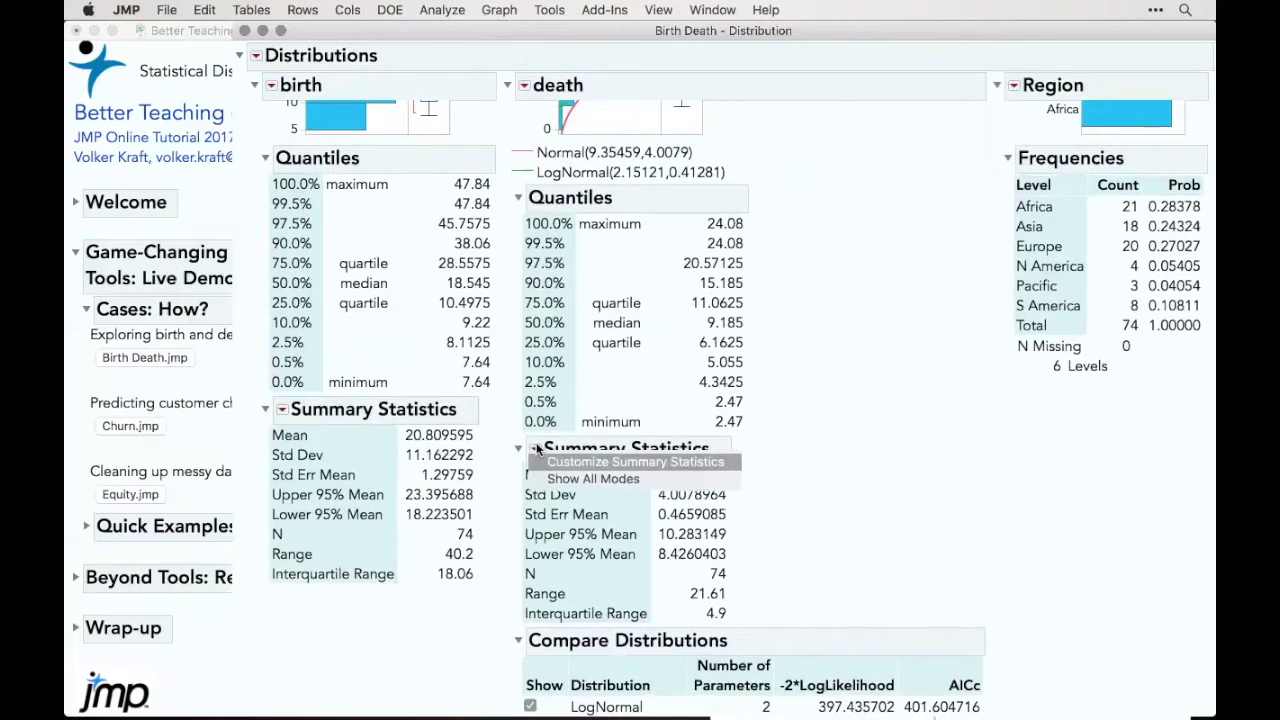
pyautogui.click(576, 464)
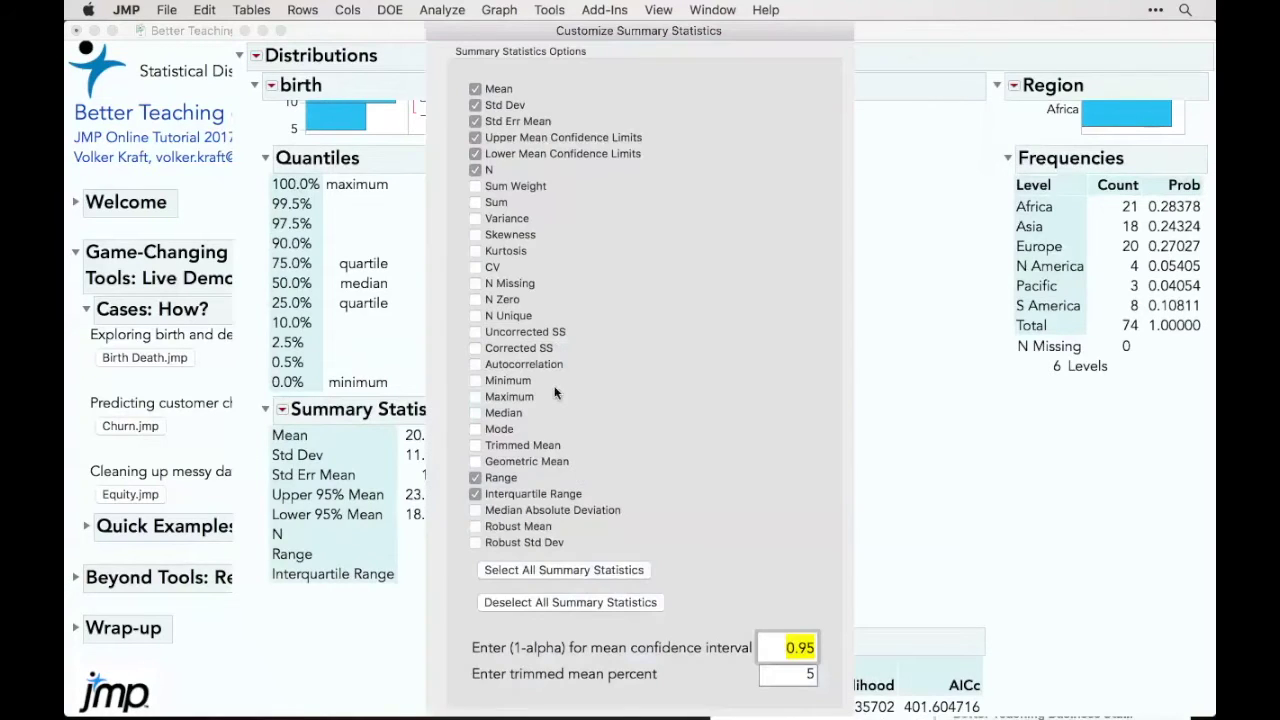
pyautogui.click(476, 235)
pyautogui.click(476, 251)
pyautogui.scroll(-2, 797, 541)
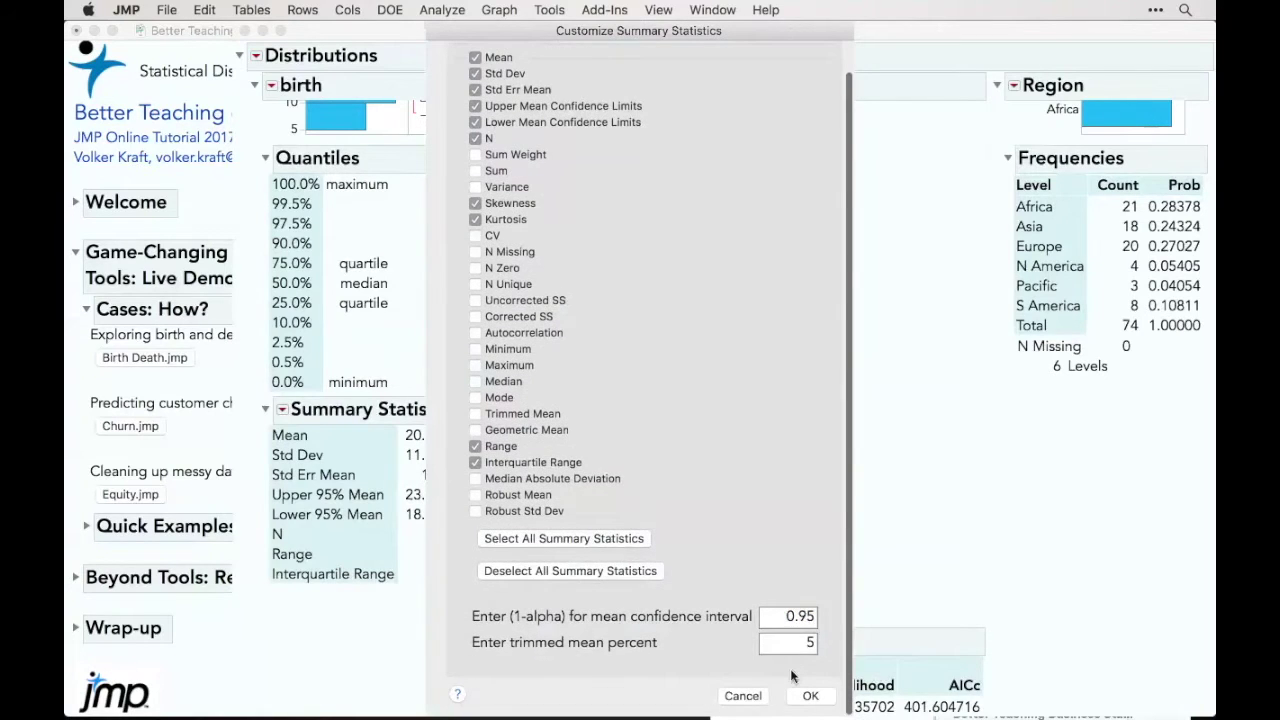
pyautogui.click(810, 697)
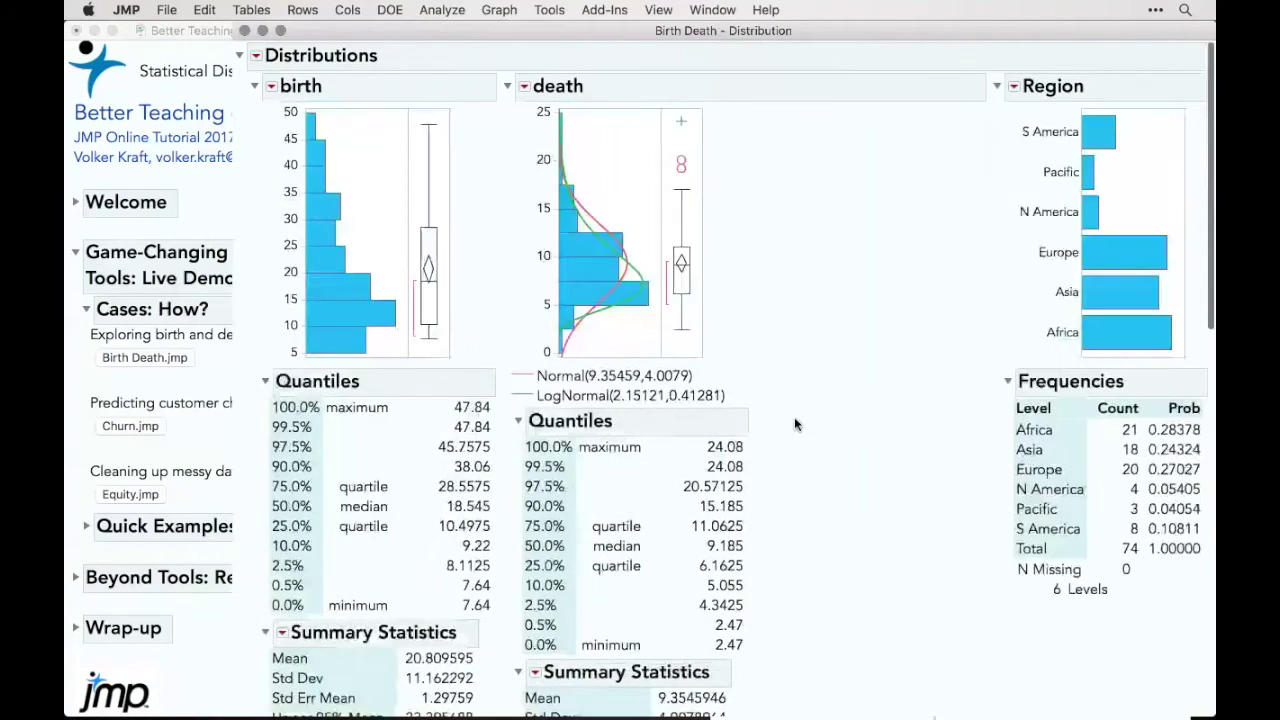
pyautogui.scroll(-10, 686, 366)
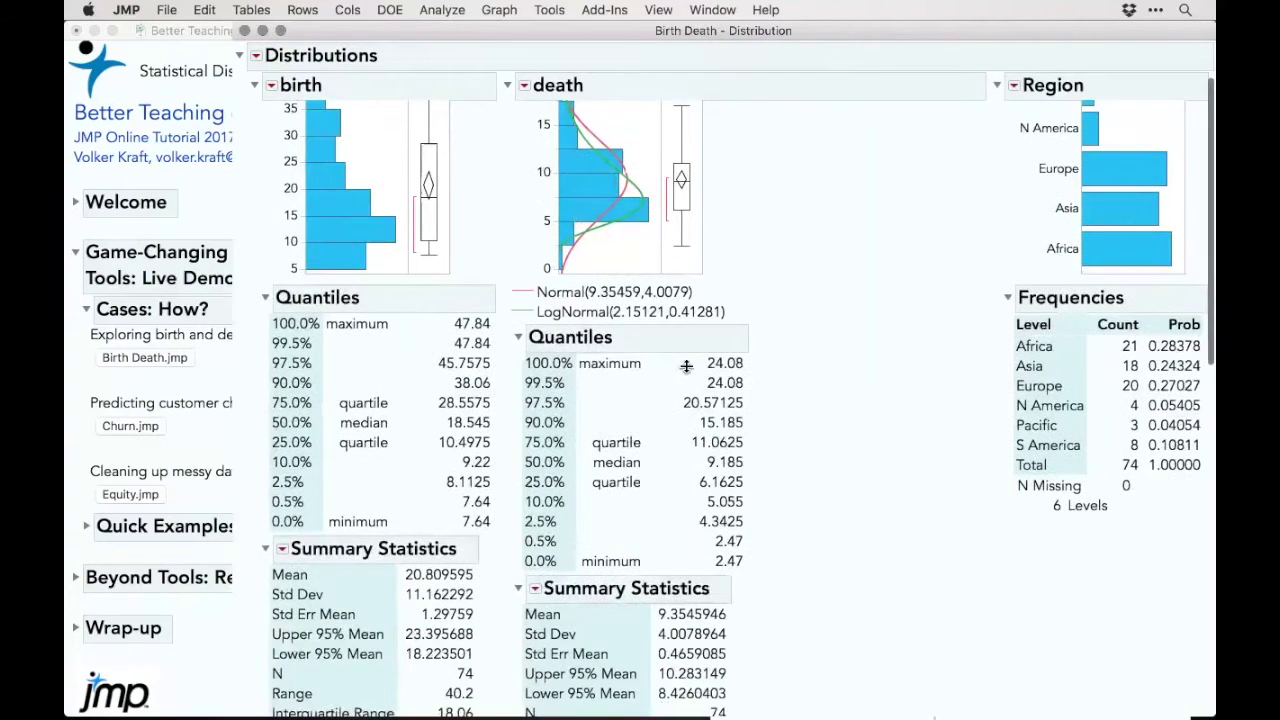
pyautogui.scroll(-1, 686, 366)
# - Open the help page for the death distribution's outlier box plot, examine its labelled diagram, and minimize the help window
pyautogui.moveTo(757, 184)
pyautogui.mouseDown()
pyautogui.moveTo(758, 270)
pyautogui.moveTo(752, 258)
pyautogui.mouseUp()
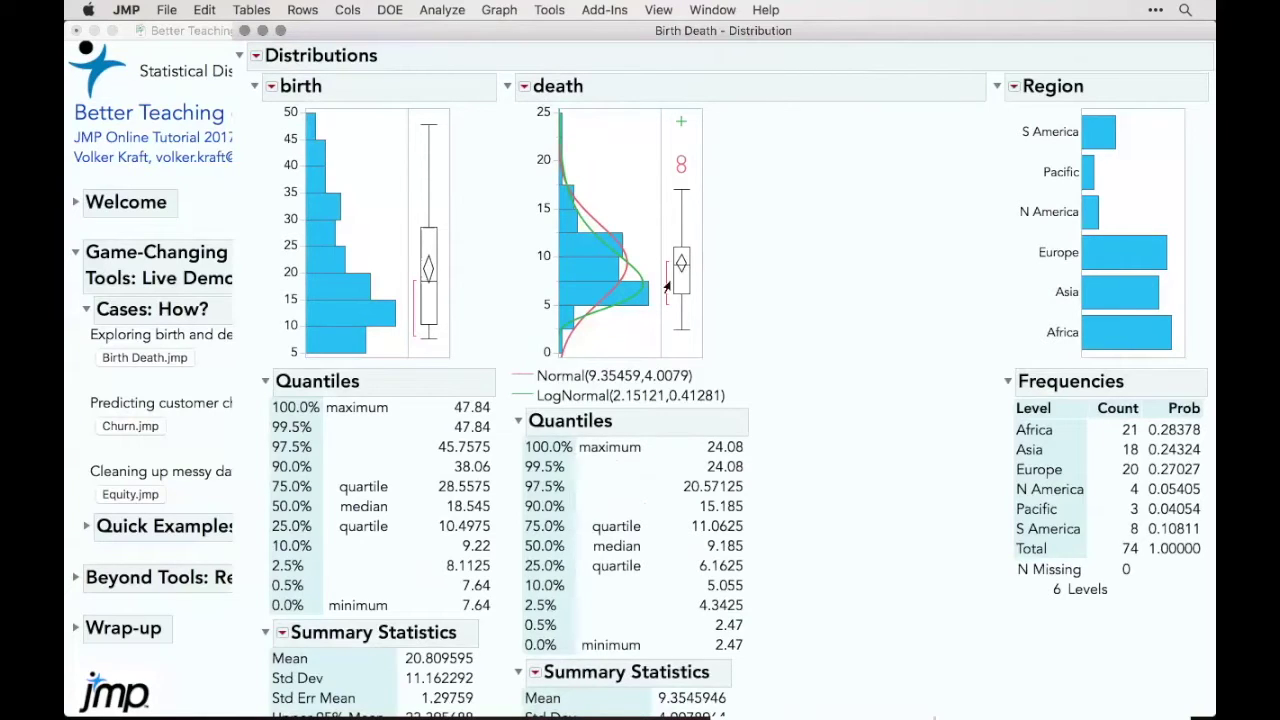
pyautogui.moveTo(736, 230); pyautogui.dragTo(675, 281)
pyautogui.click(669, 218)
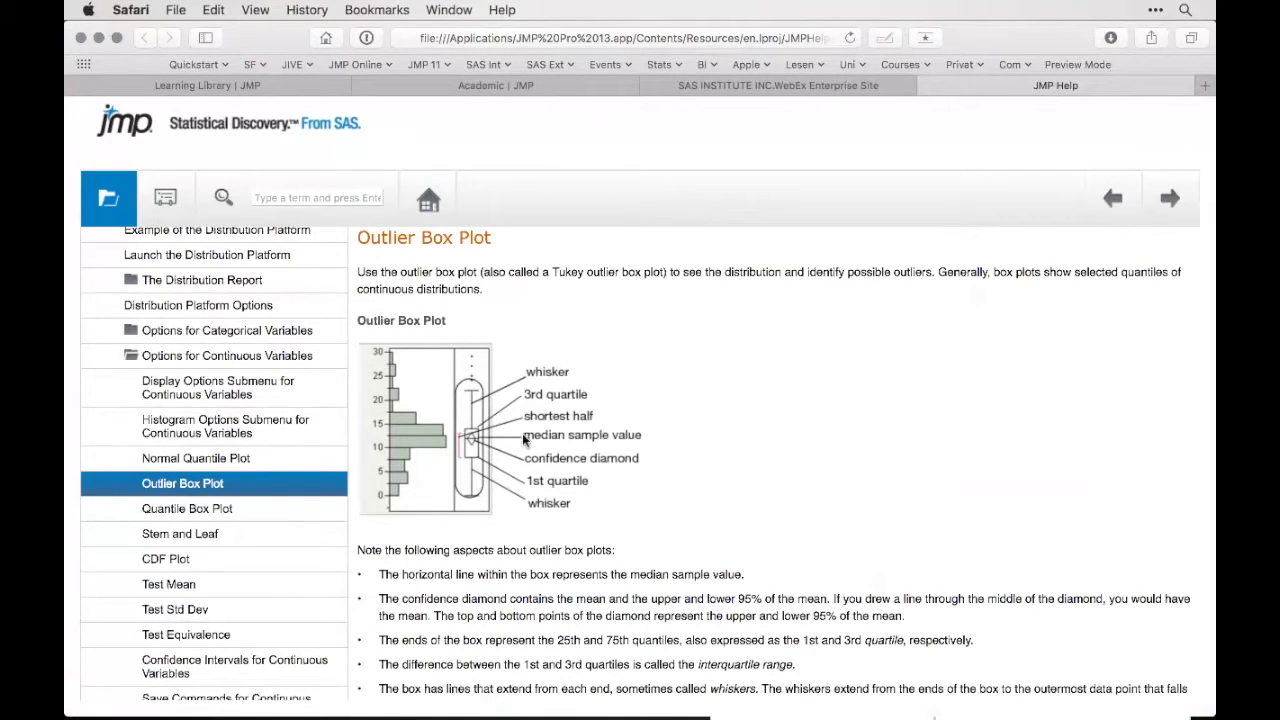
pyautogui.click(99, 37)
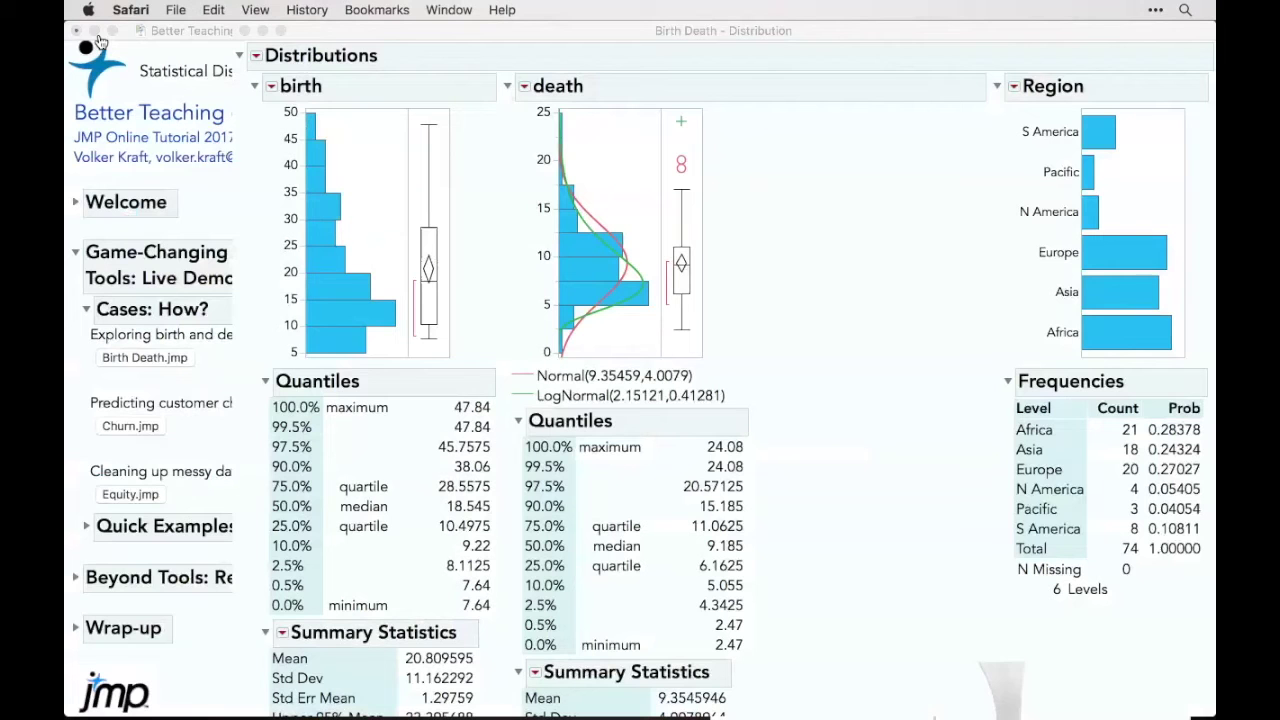
# - Hide the confidence diamond and shortest half bracket in the death box plot, and circle the simplified plot
pyautogui.rightClick(672, 211)
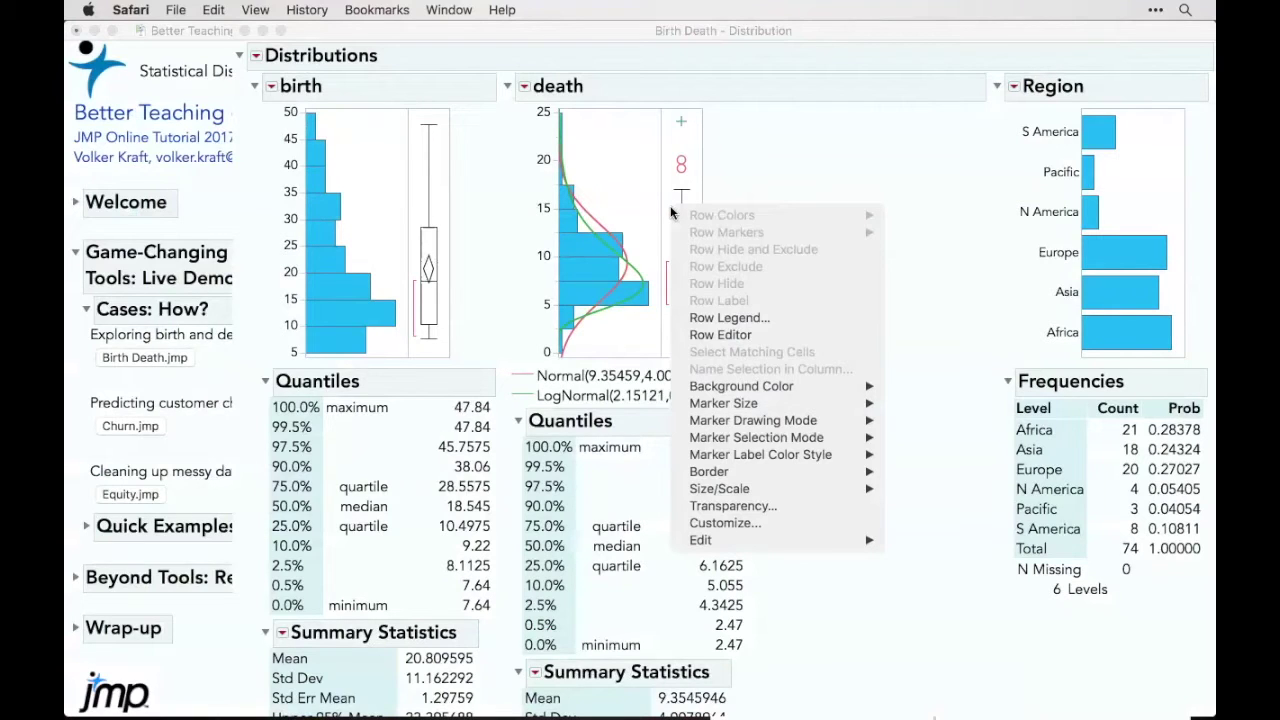
pyautogui.click(745, 524)
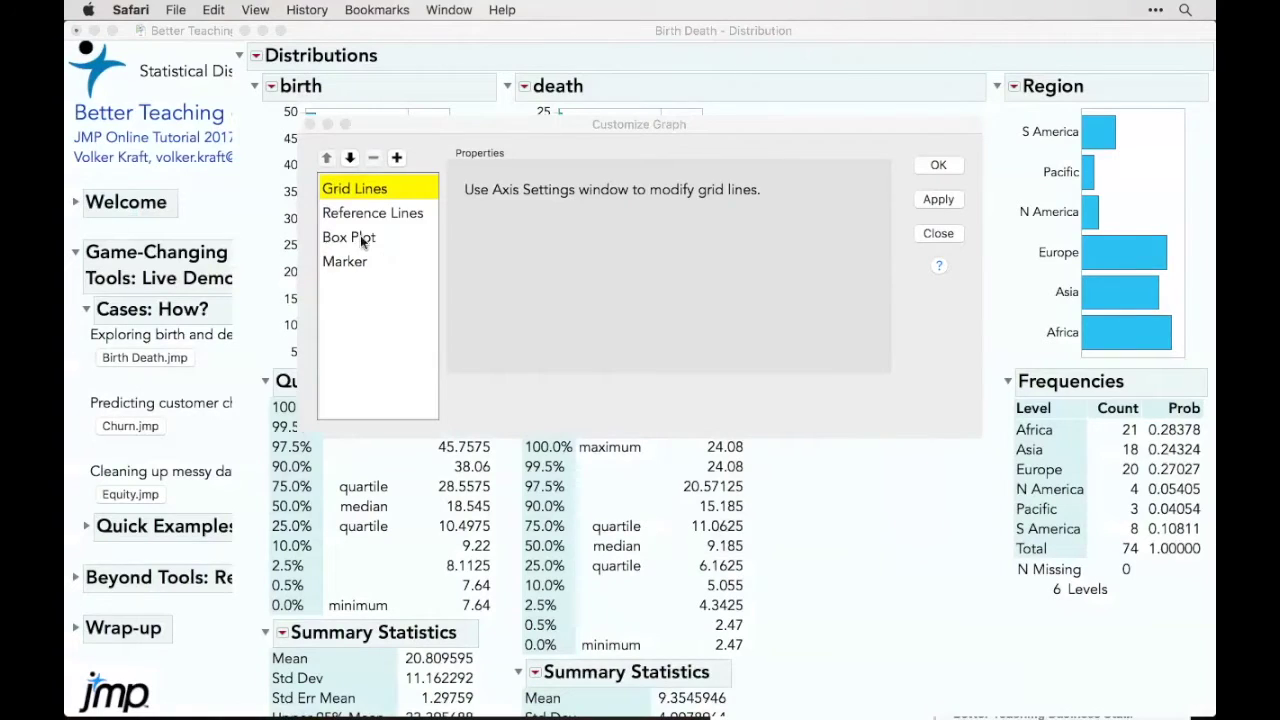
pyautogui.click(360, 235)
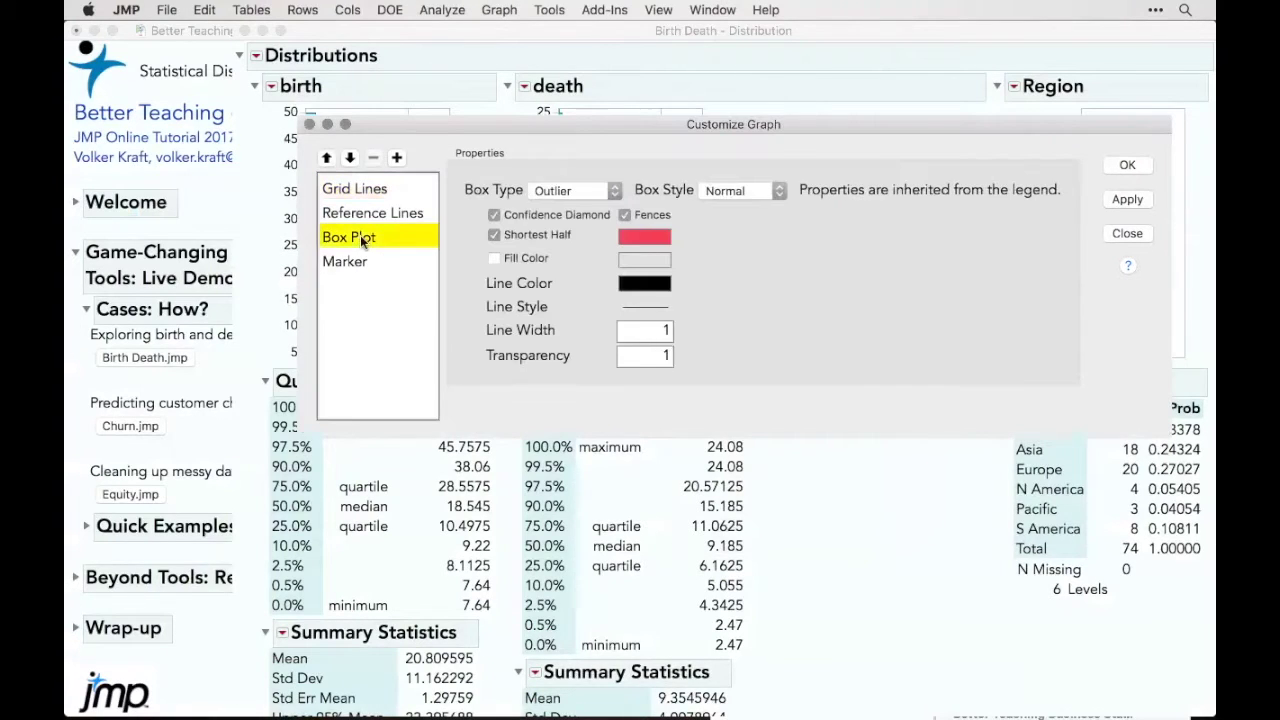
pyautogui.click(494, 235)
pyautogui.click(494, 215)
pyautogui.click(1086, 165)
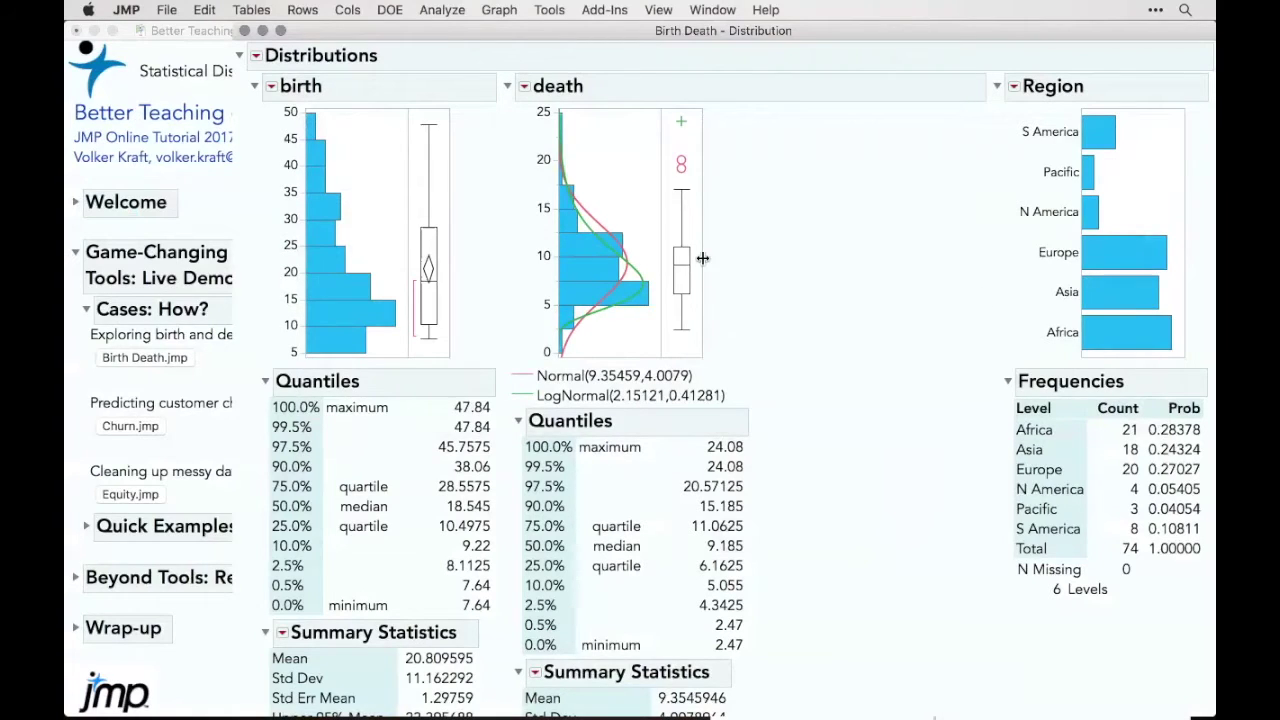
pyautogui.moveTo(747, 230)
pyautogui.mouseDown()
pyautogui.moveTo(632, 355)
pyautogui.moveTo(717, 208)
pyautogui.mouseUp()
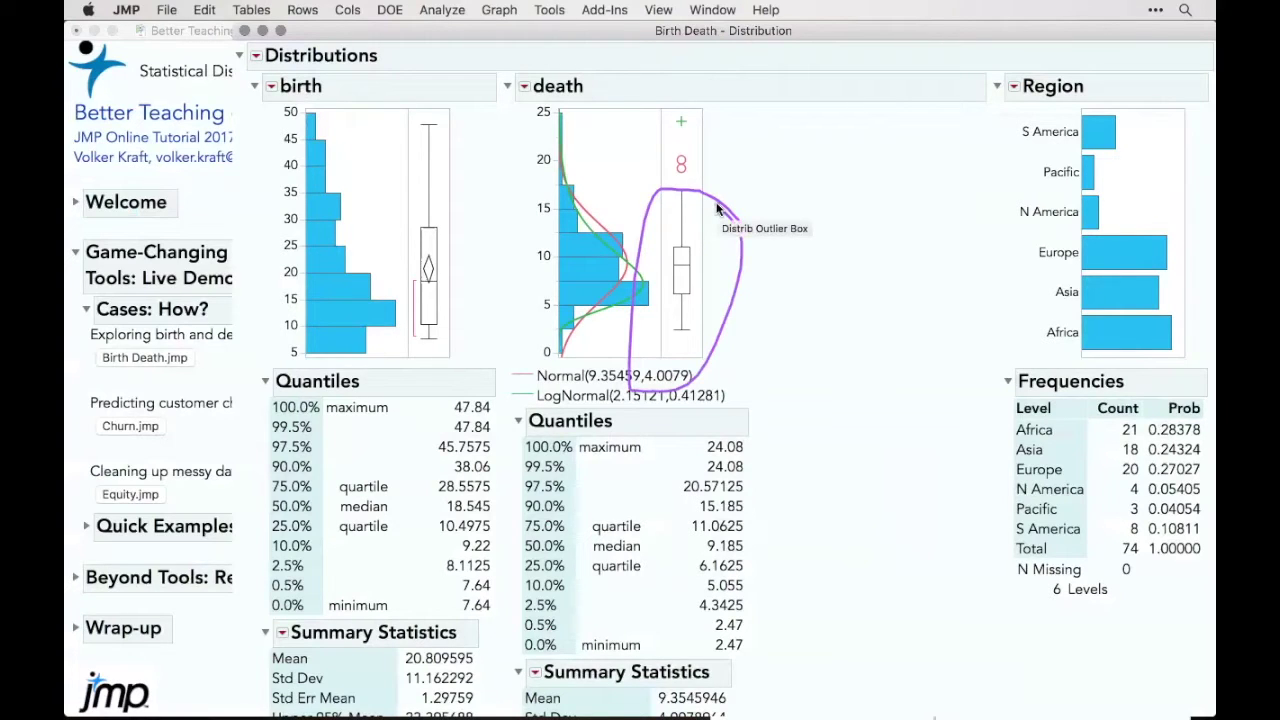
# - Make the death report's Compare Distributions table into a data table, and close that table without saving
pyautogui.scroll(-6, 737, 408)
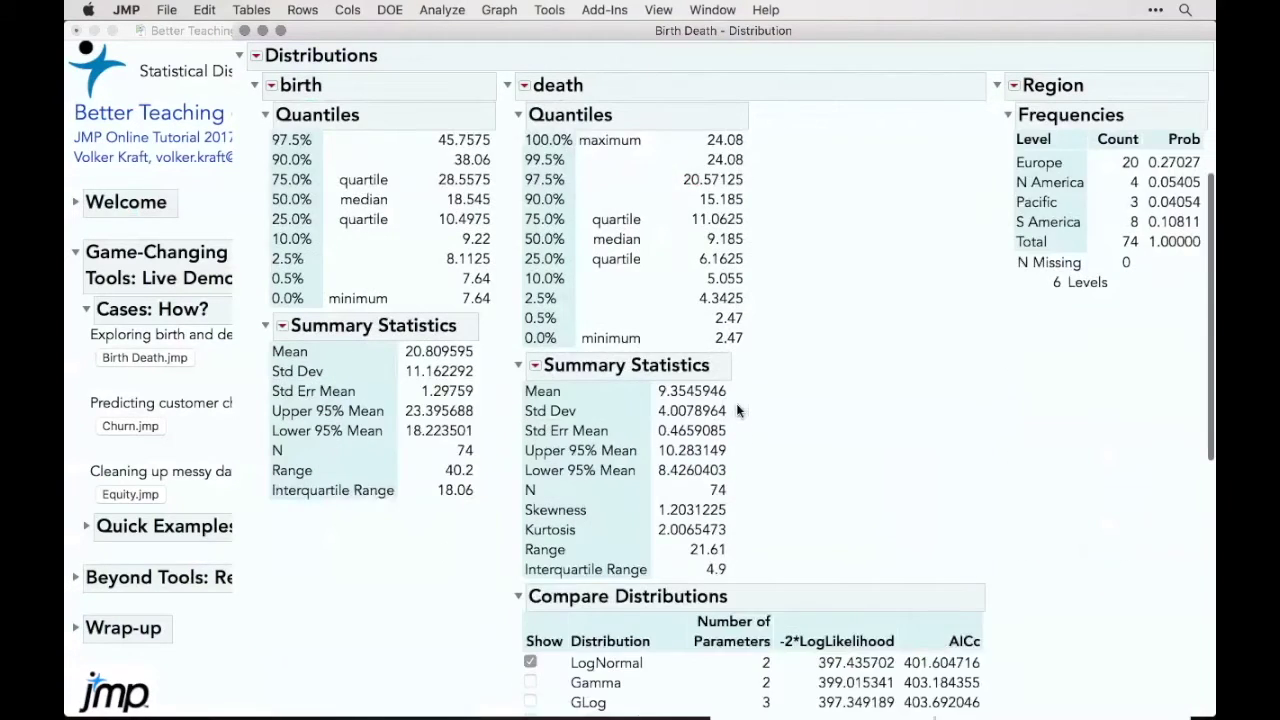
pyautogui.scroll(-8, 736, 403)
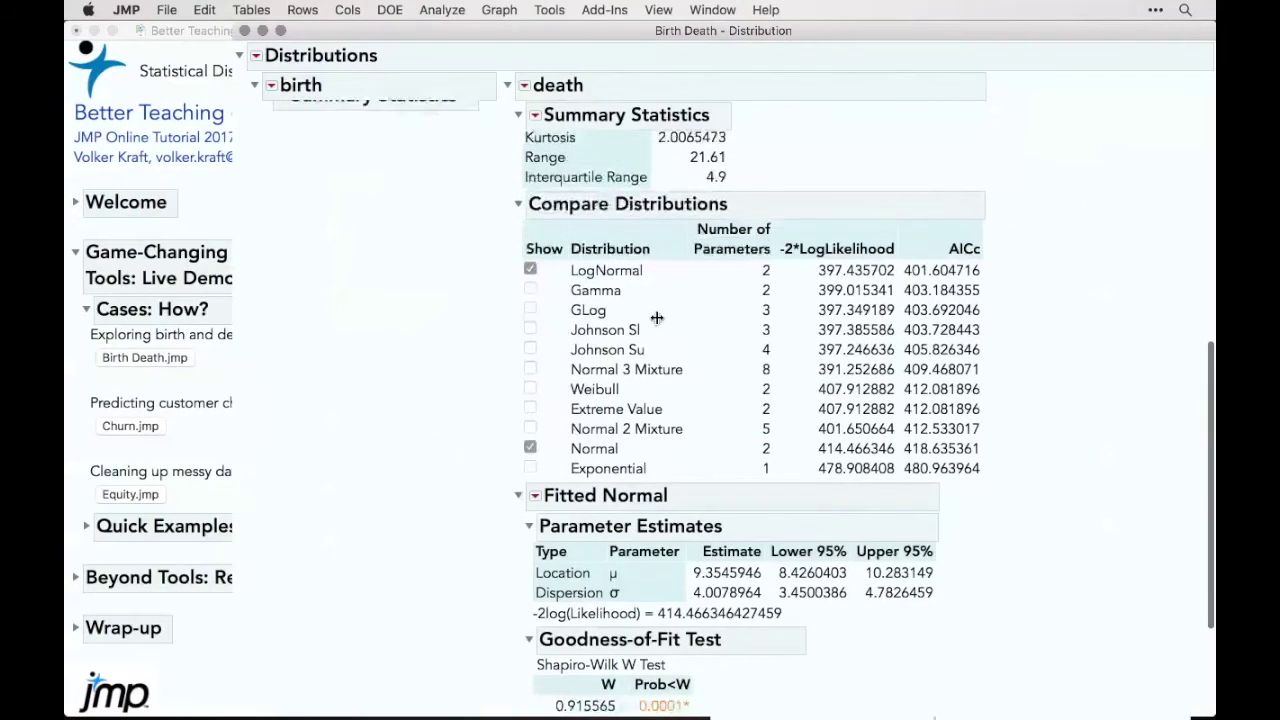
pyautogui.rightClick(727, 324)
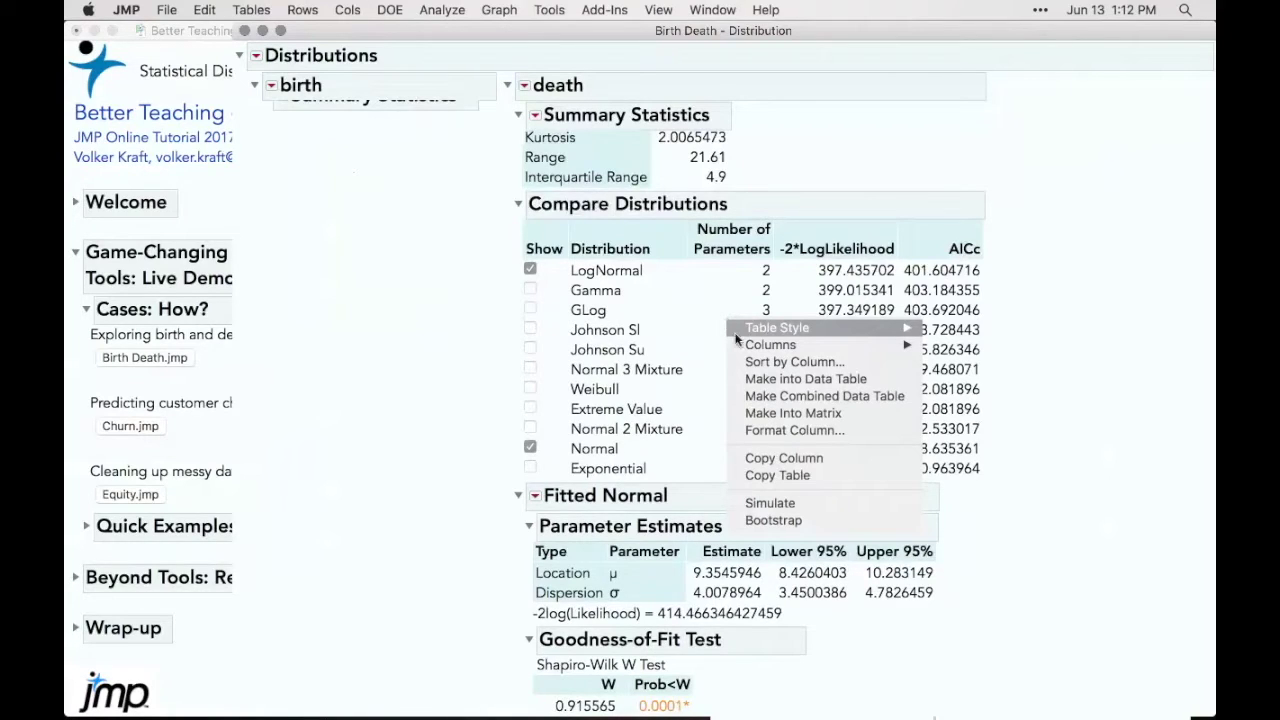
pyautogui.click(763, 379)
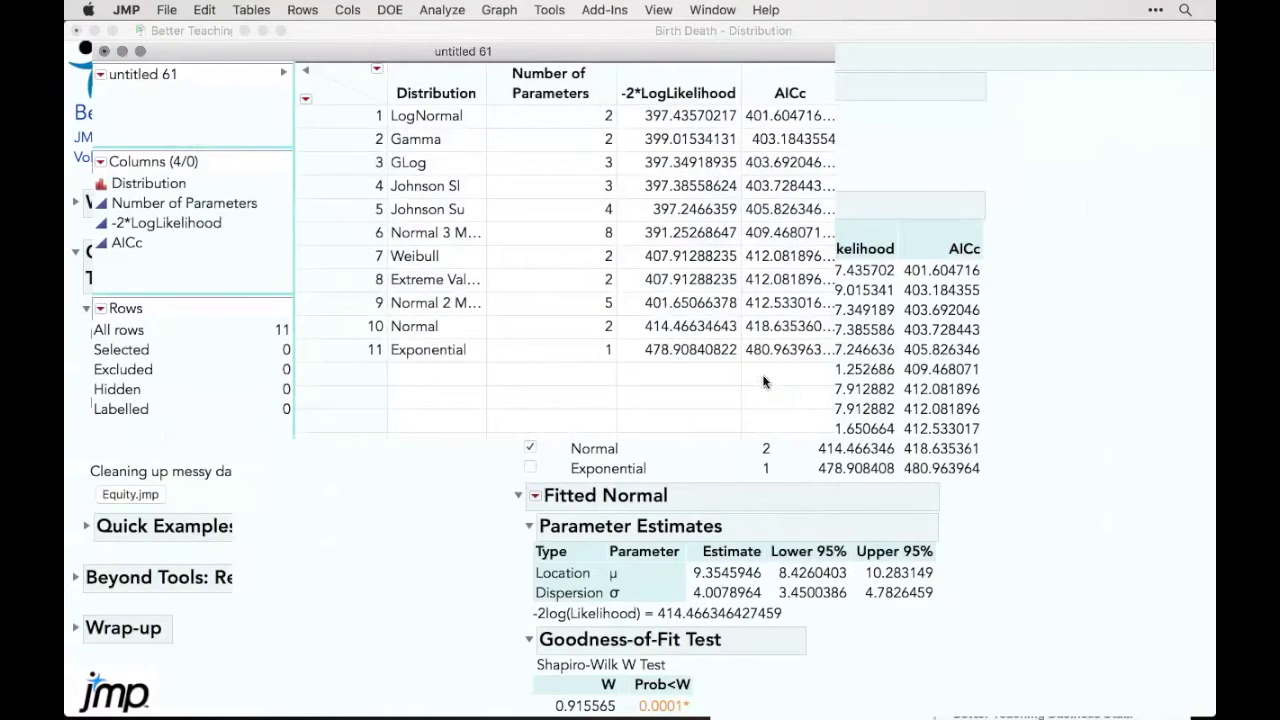
pyautogui.click(104, 50)
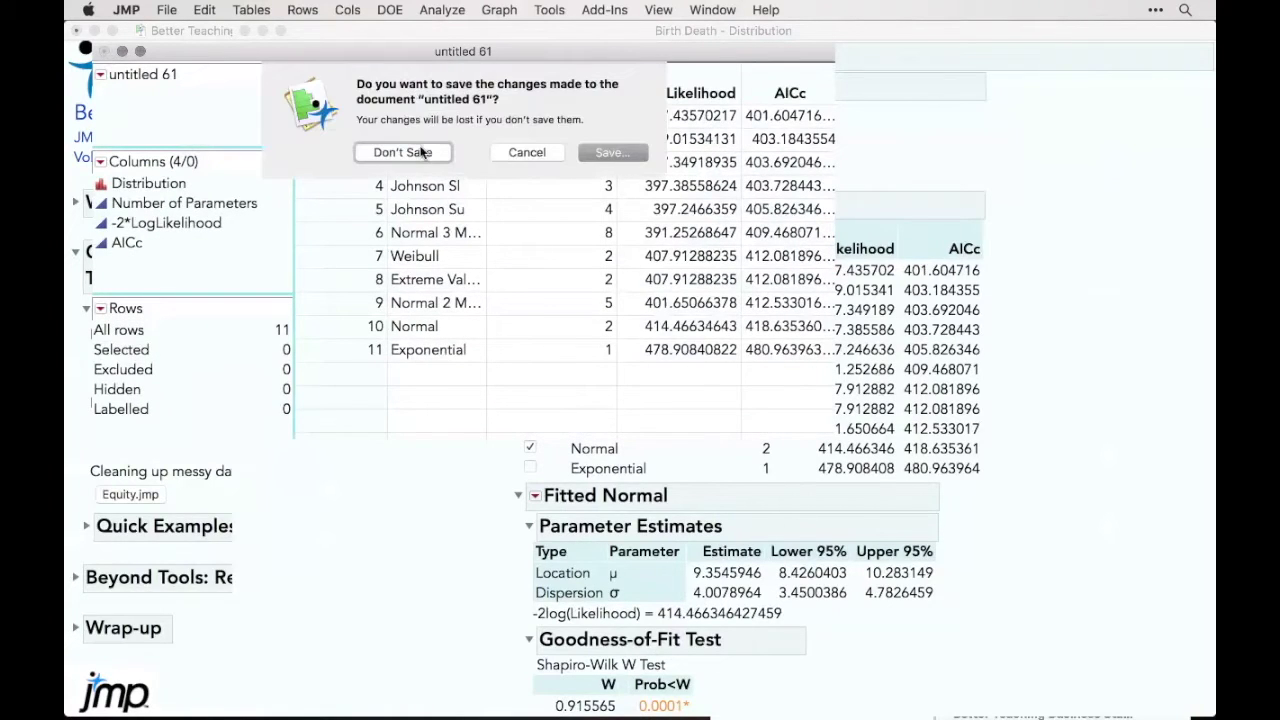
pyautogui.click(430, 153)
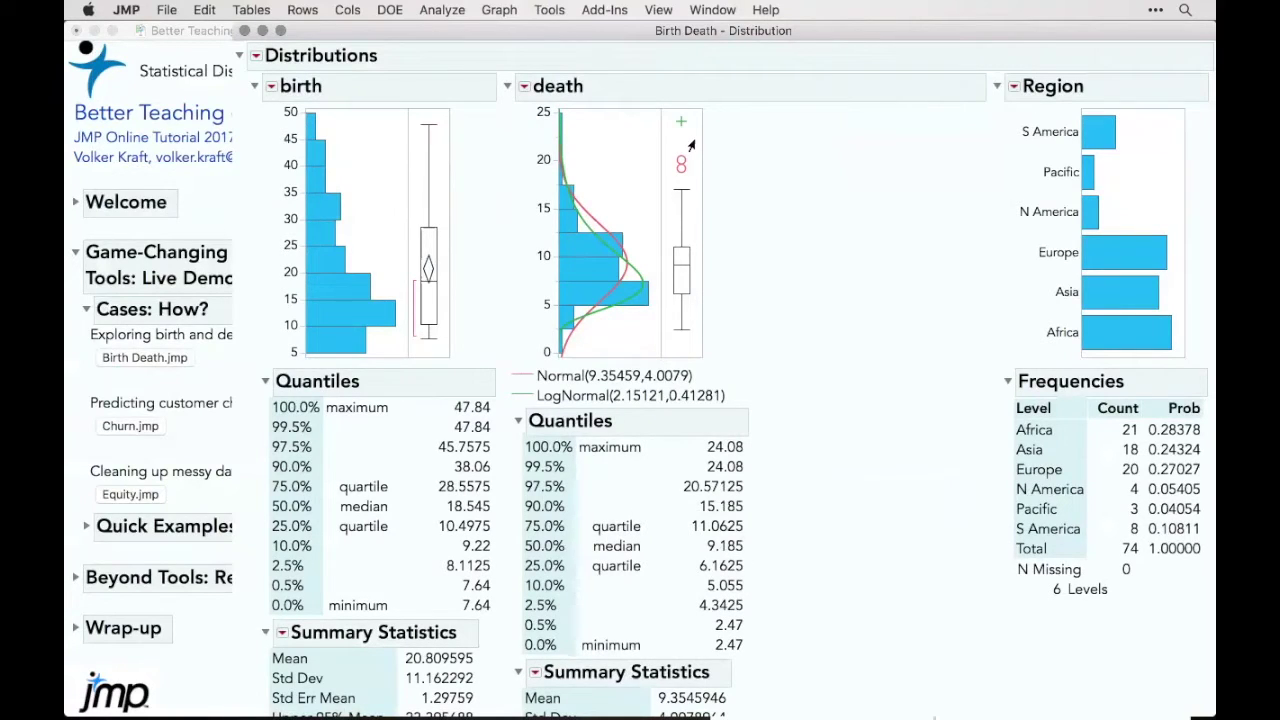
# - Set the country column as a label in the Birth Death table and inspect a death outlier's hover label
pyautogui.moveTo(677, 125)
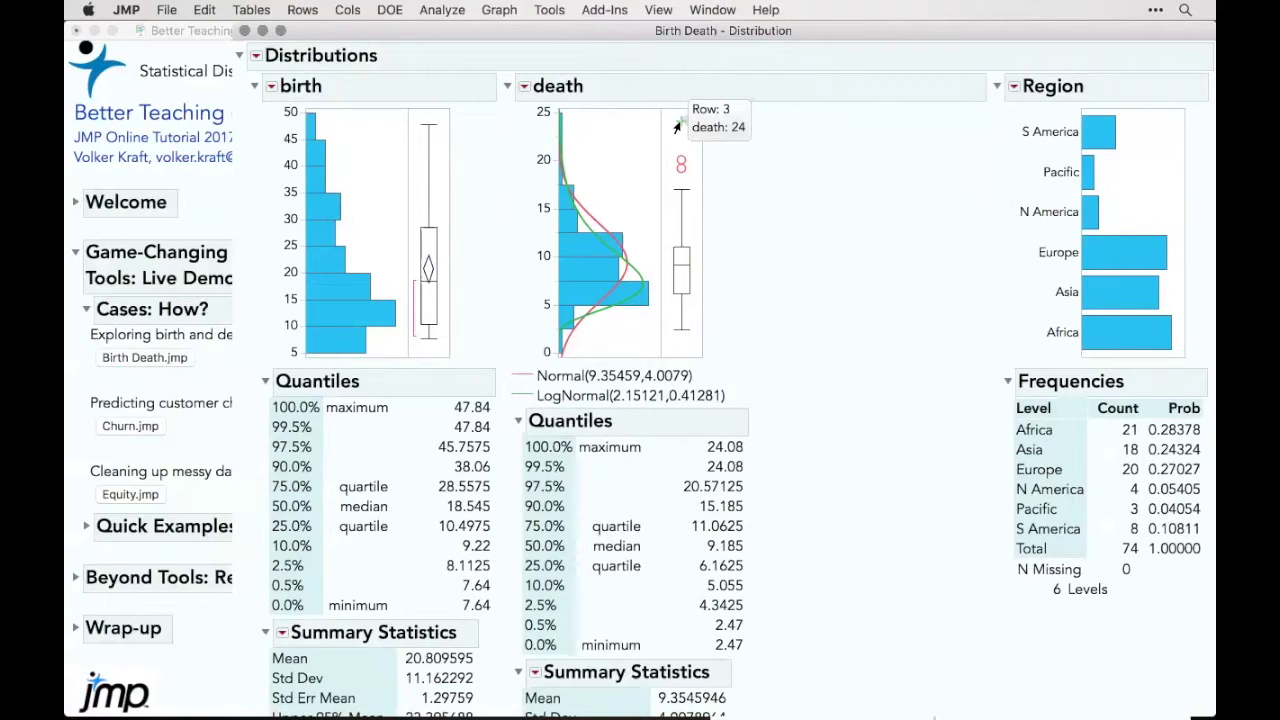
pyautogui.hotkey('ctrl', 'Down')
pyautogui.click(990, 236)
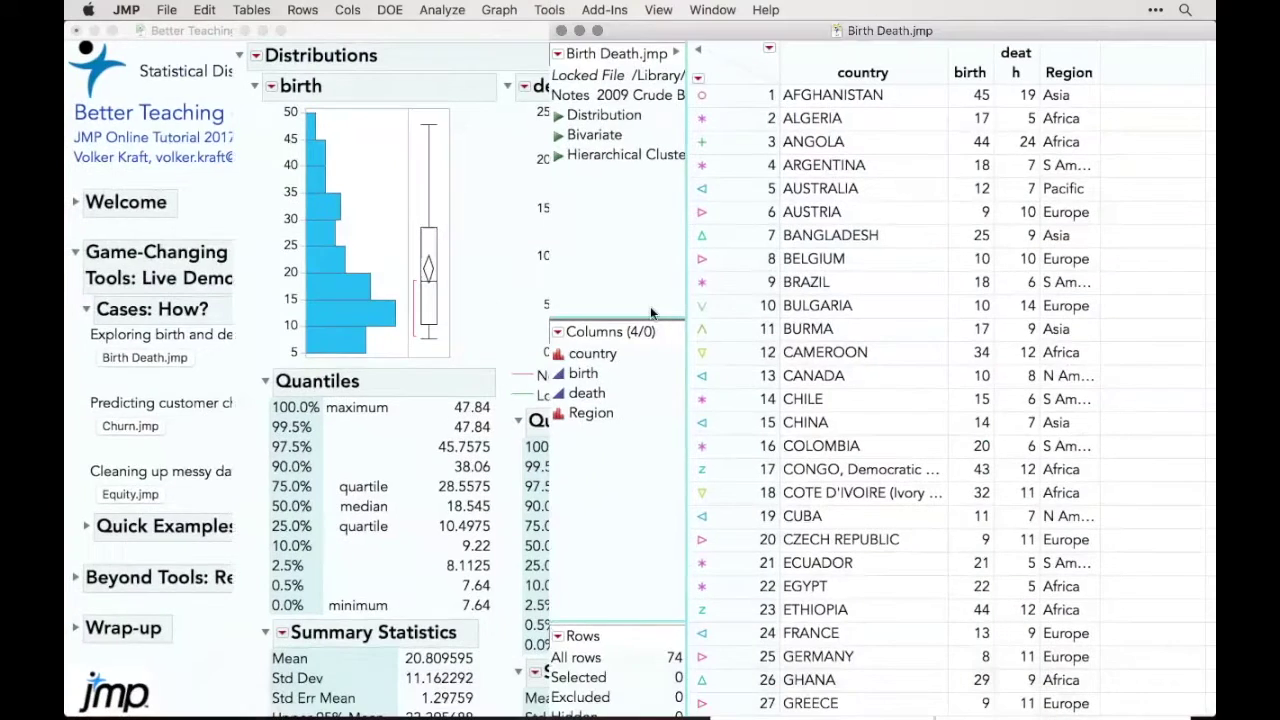
pyautogui.rightClick(592, 352)
pyautogui.click(646, 420)
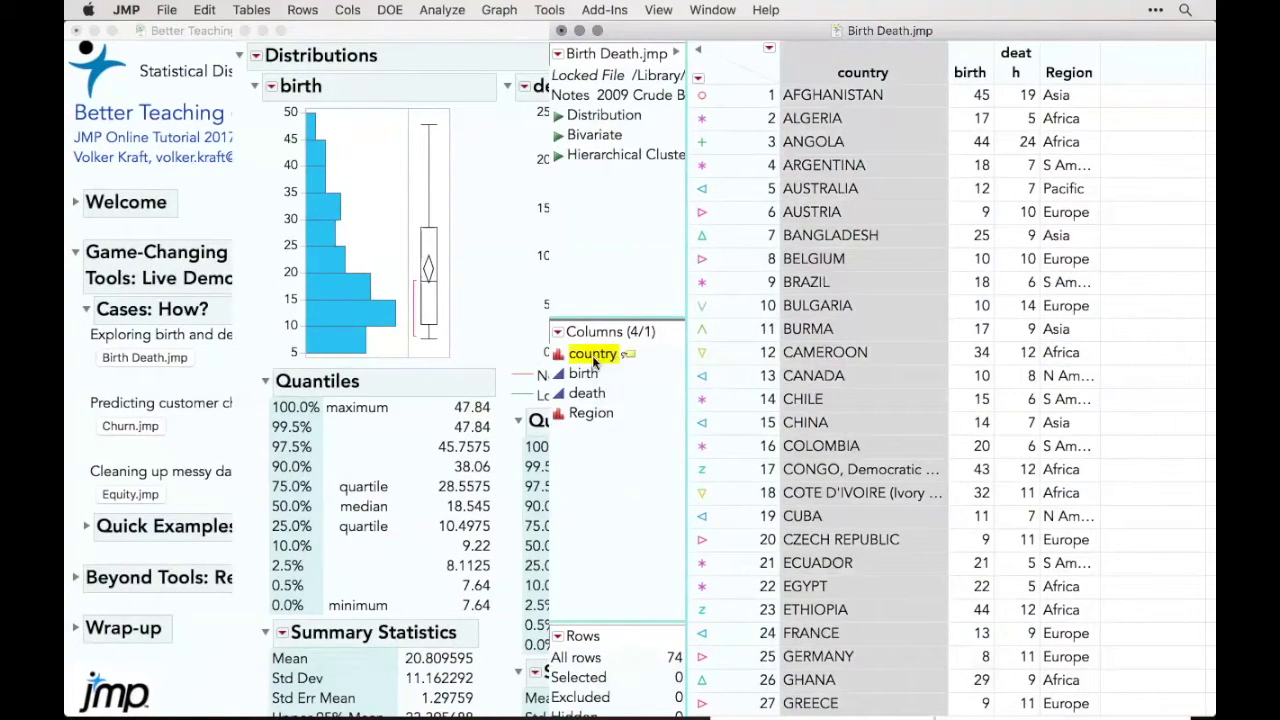
pyautogui.click(521, 275)
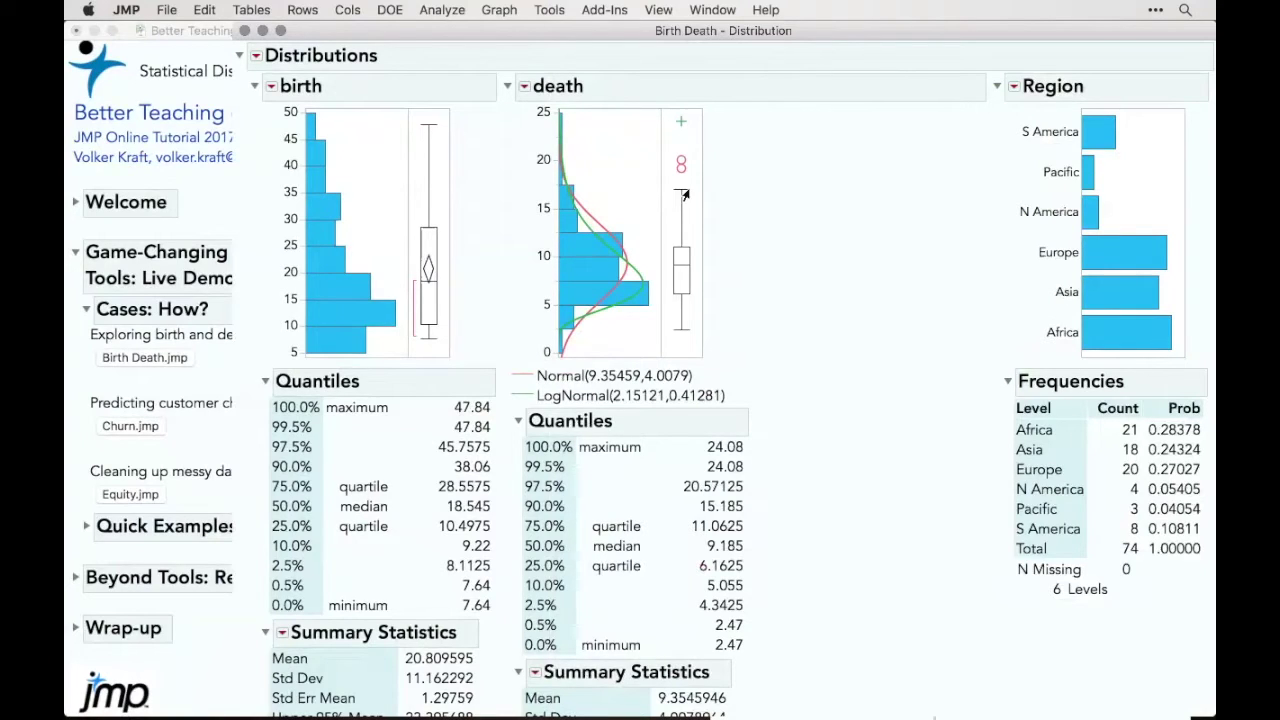
pyautogui.moveTo(678, 175)
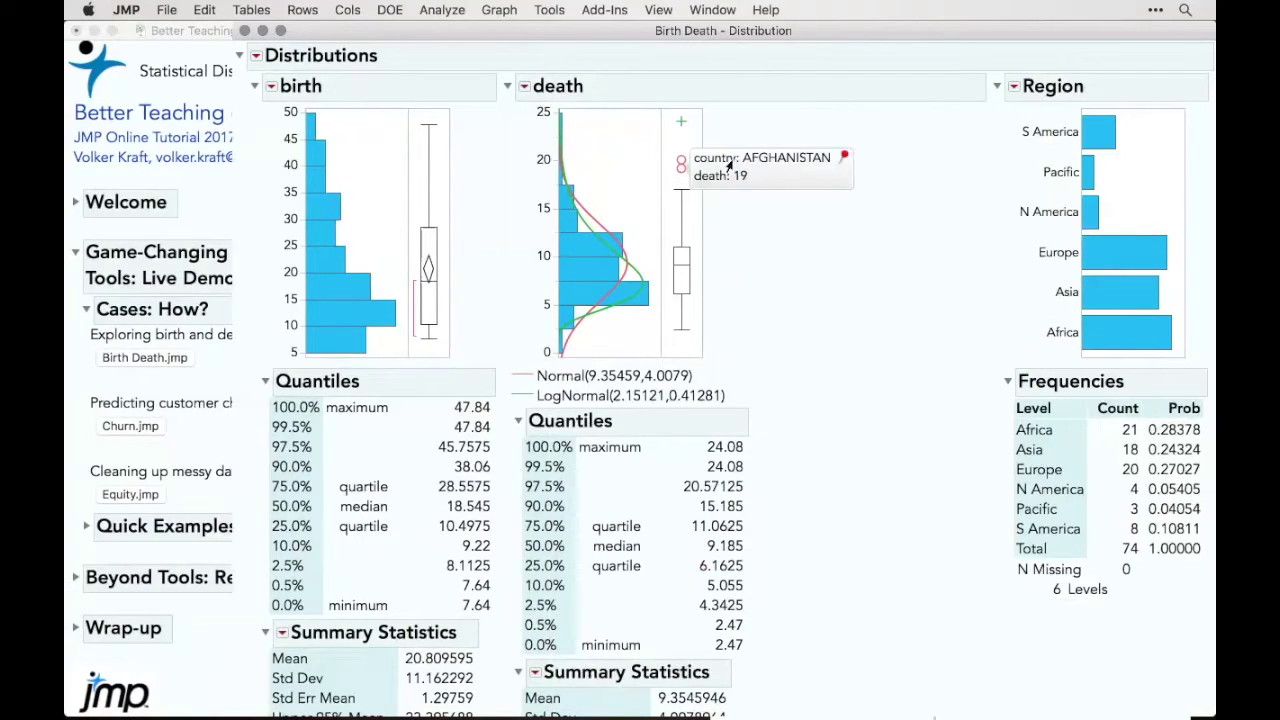
# - Select all three outliers in the death box plot, bring the Birth Death table forward, and mark its count of selected rows
pyautogui.moveTo(674, 132); pyautogui.dragTo(684, 178)
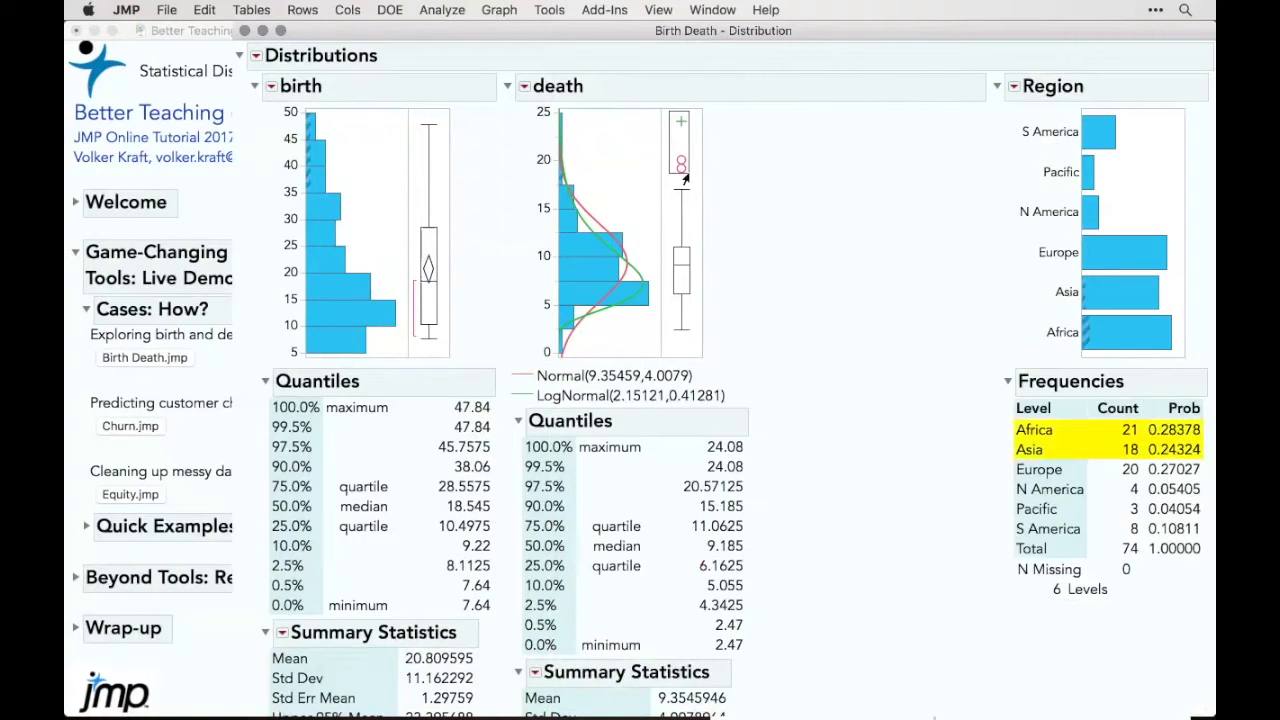
pyautogui.hotkey('ctrl', 'Up')
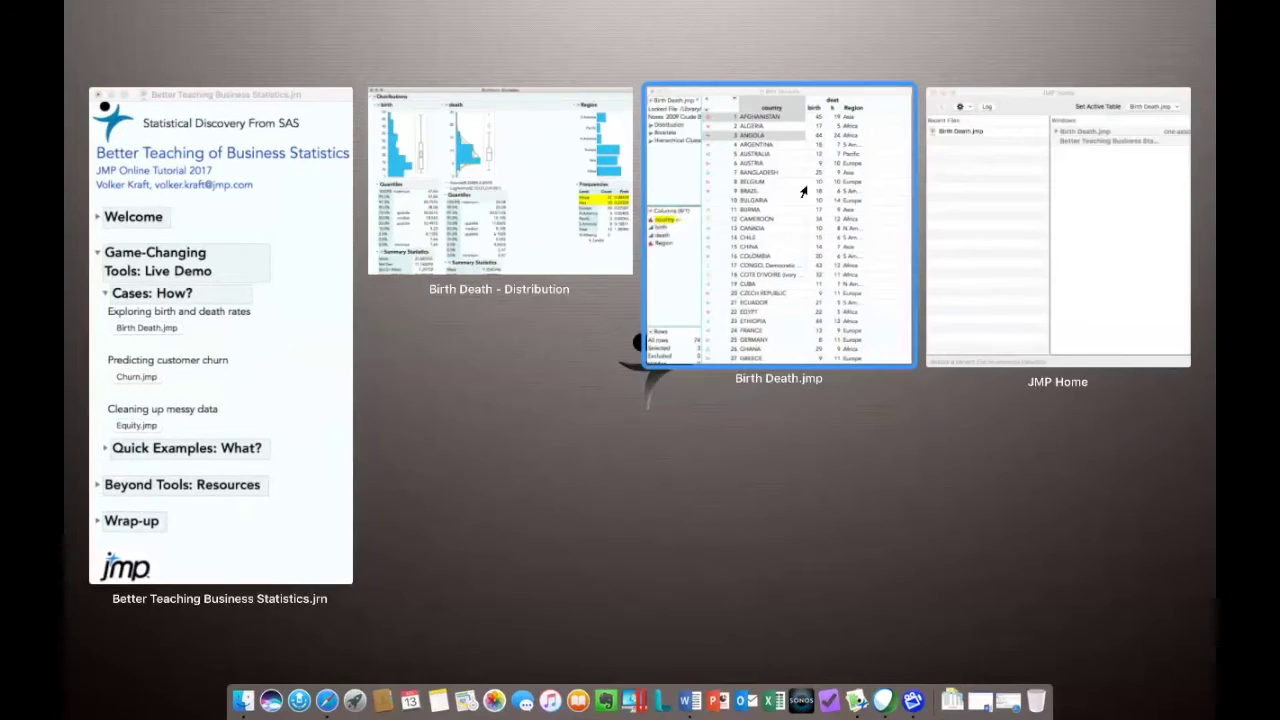
pyautogui.click(646, 352)
pyautogui.moveTo(659, 631)
pyautogui.mouseDown()
pyautogui.moveTo(641, 646)
pyautogui.moveTo(679, 694)
pyautogui.moveTo(652, 645)
pyautogui.mouseUp()
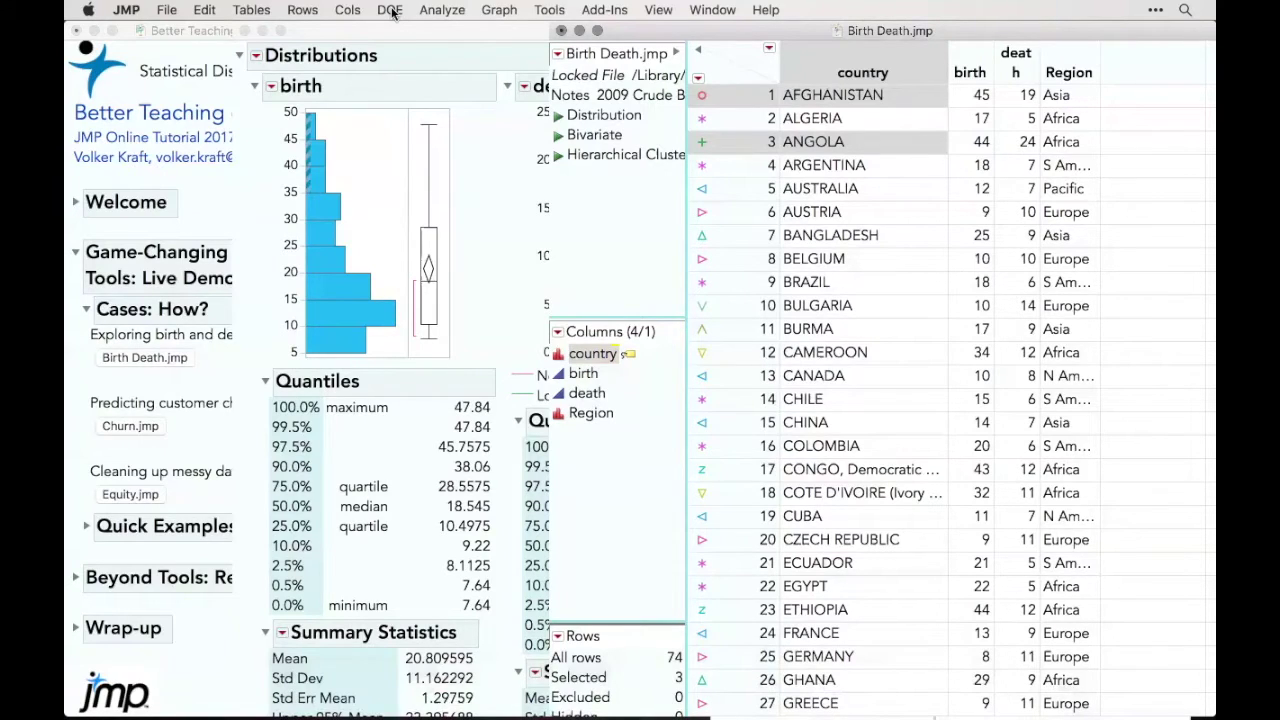
# - Save the selection to a new column named "Outlier death?" with 1 for selected and 0 for unselected rows, and clear the selection
pyautogui.click(305, 10)
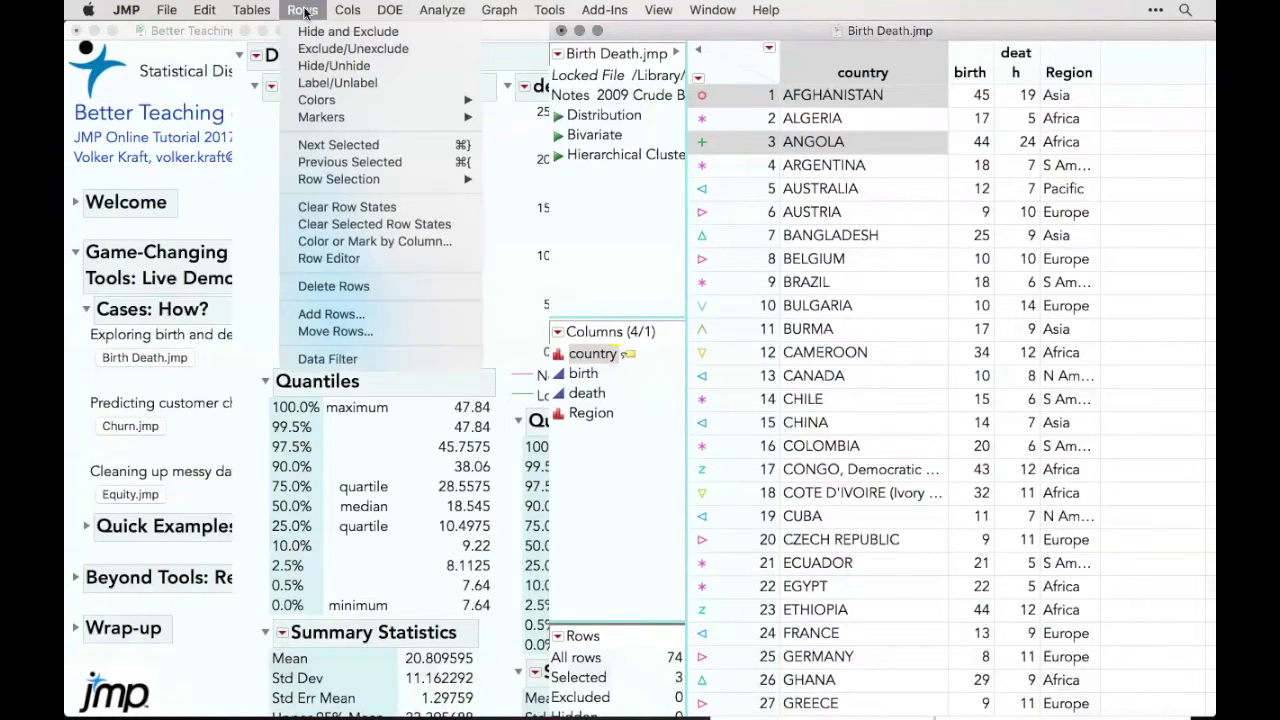
pyautogui.moveTo(376, 185)
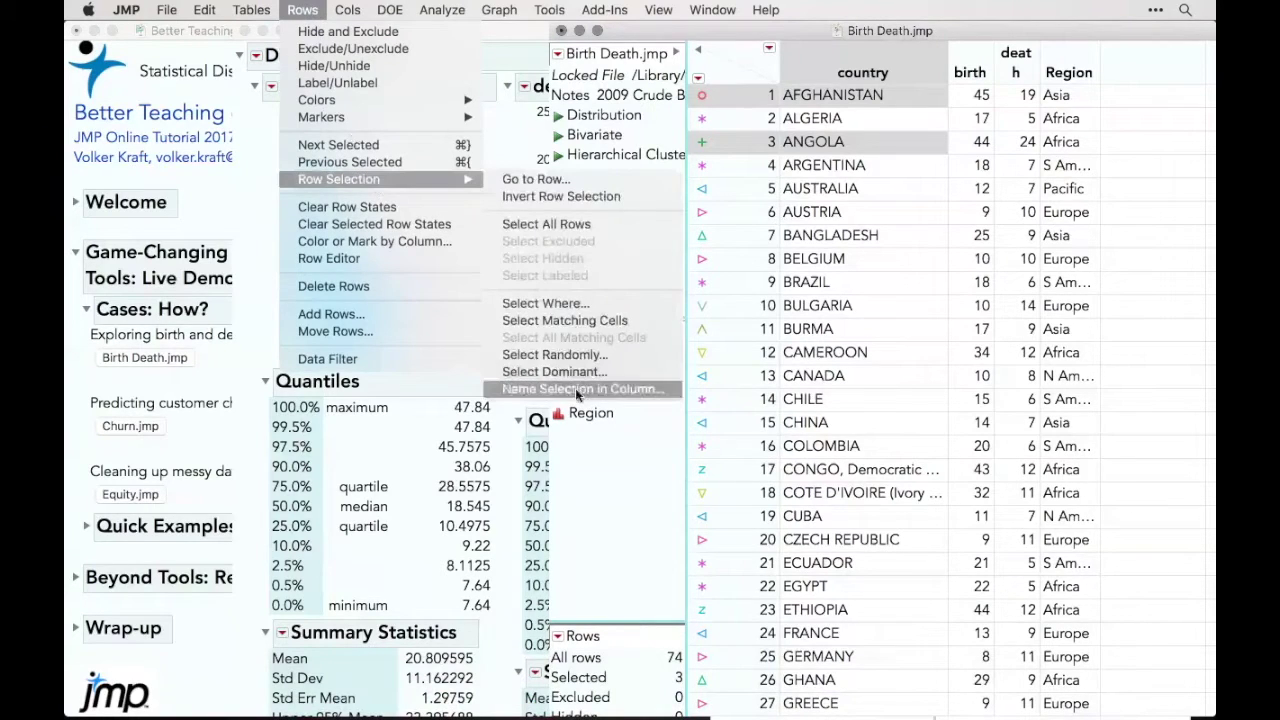
pyautogui.click(575, 388)
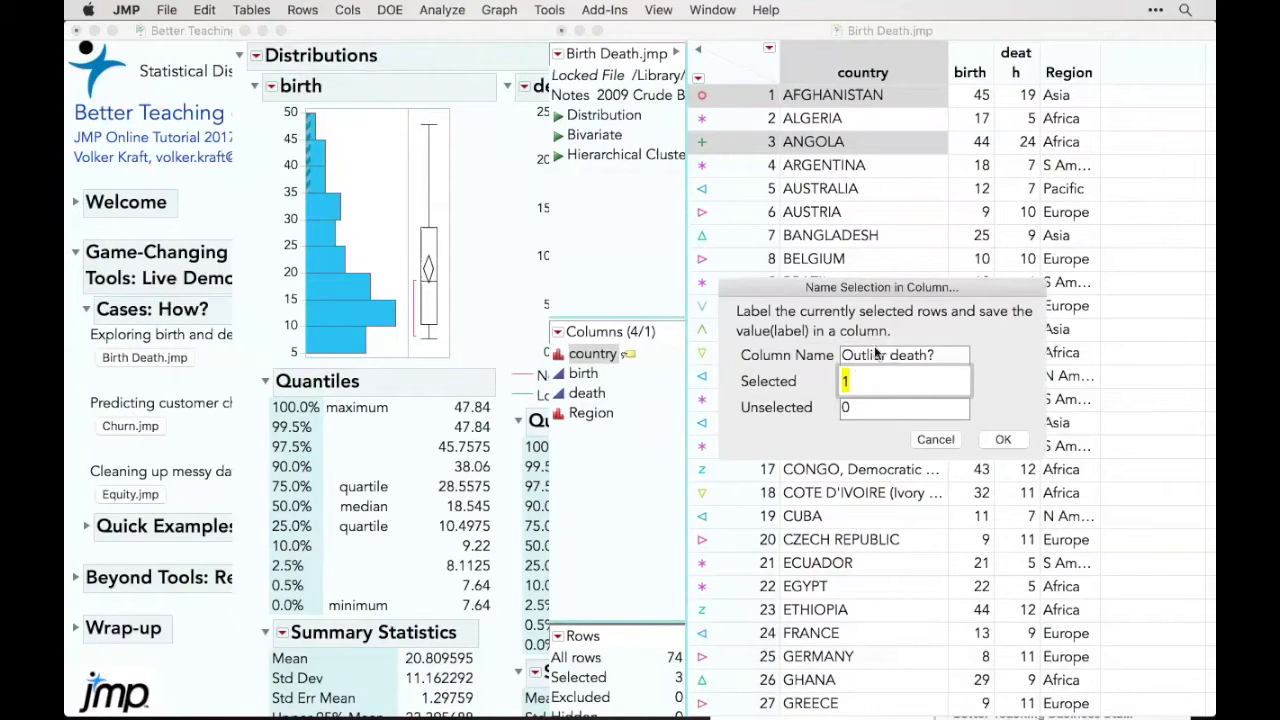
pyautogui.click(864, 356)
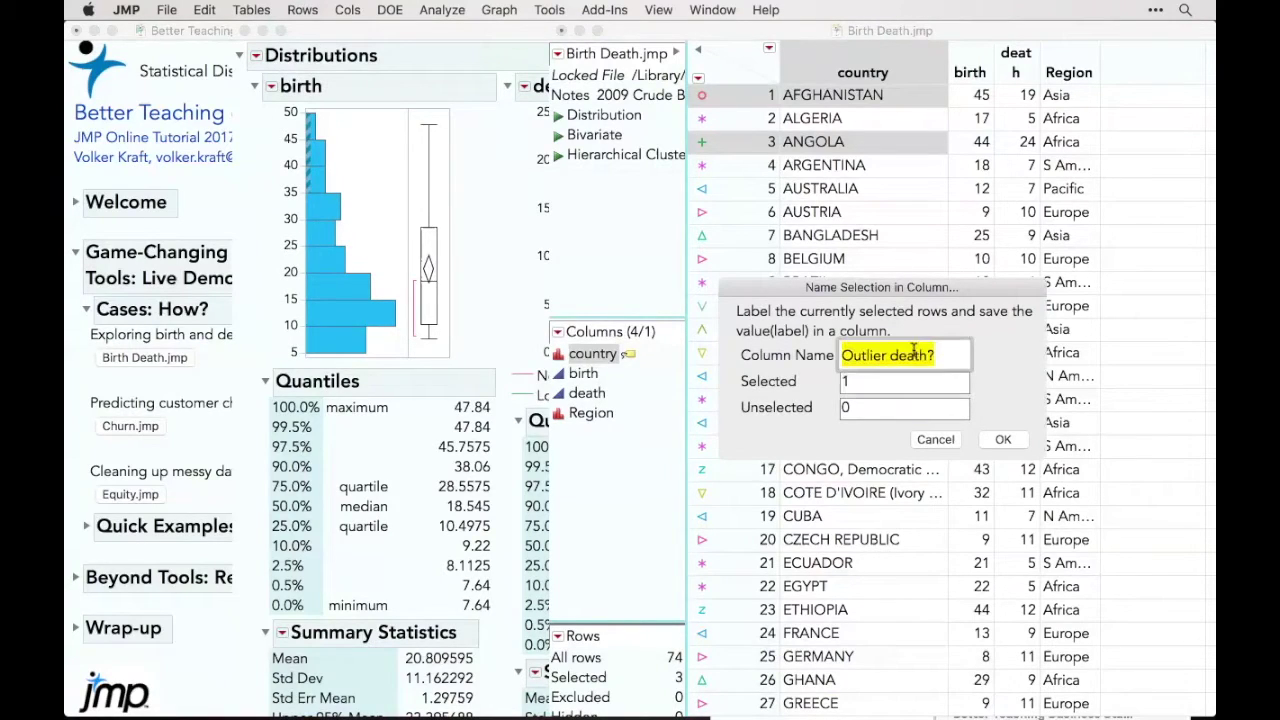
pyautogui.click(935, 354)
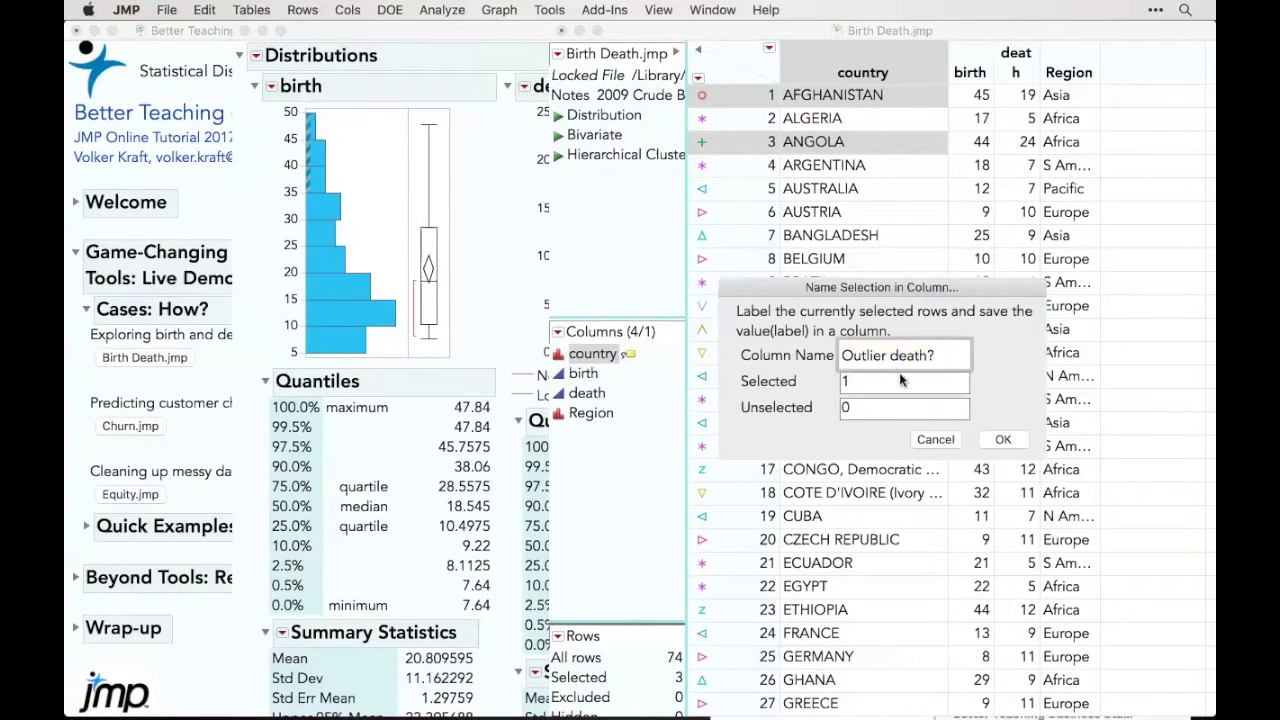
pyautogui.click(1004, 439)
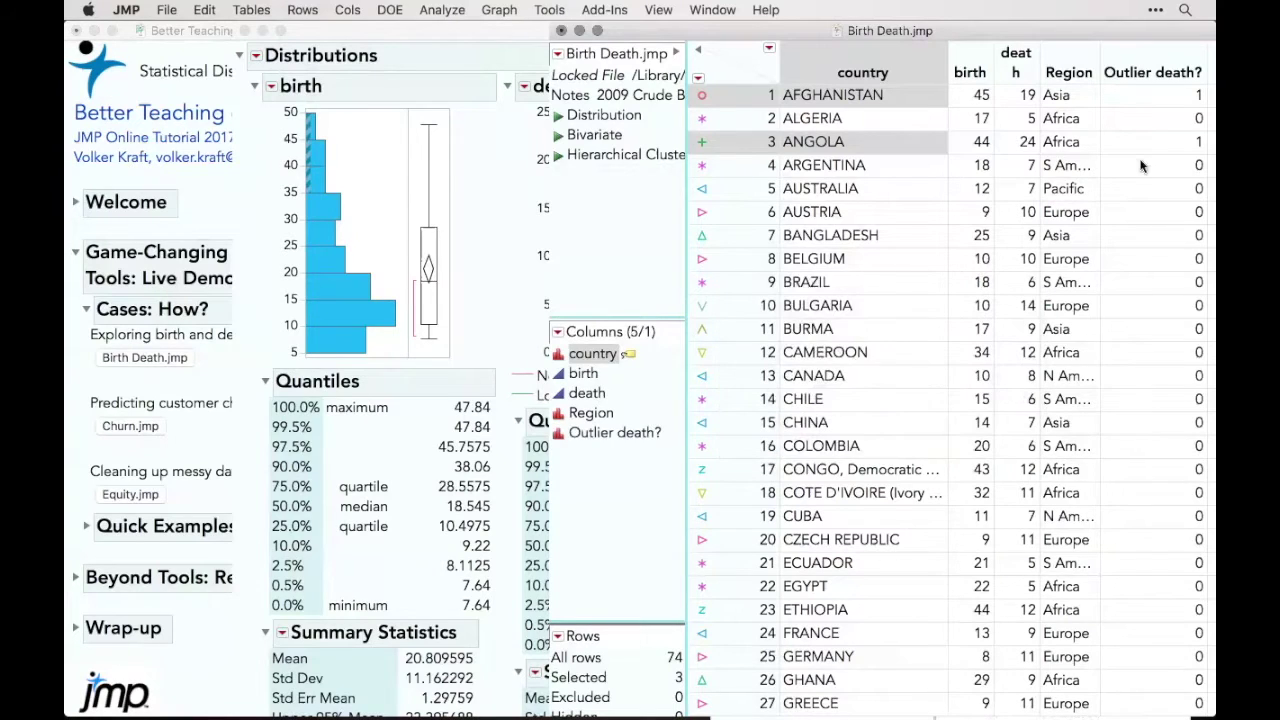
pyautogui.click(723, 62)
pyautogui.click(736, 57)
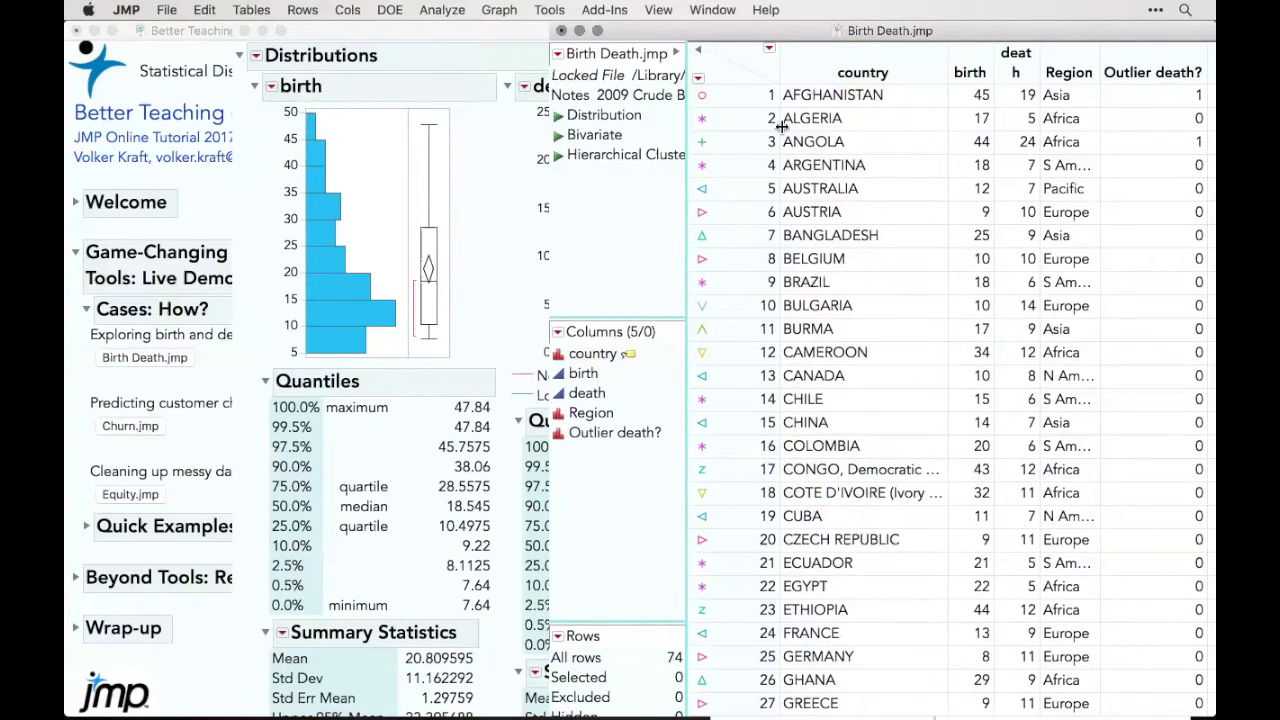
# - Return to the Distribution report, select the Europe region bar, and circle its highlighted portions in the birth and death histograms
pyautogui.click(460, 131)
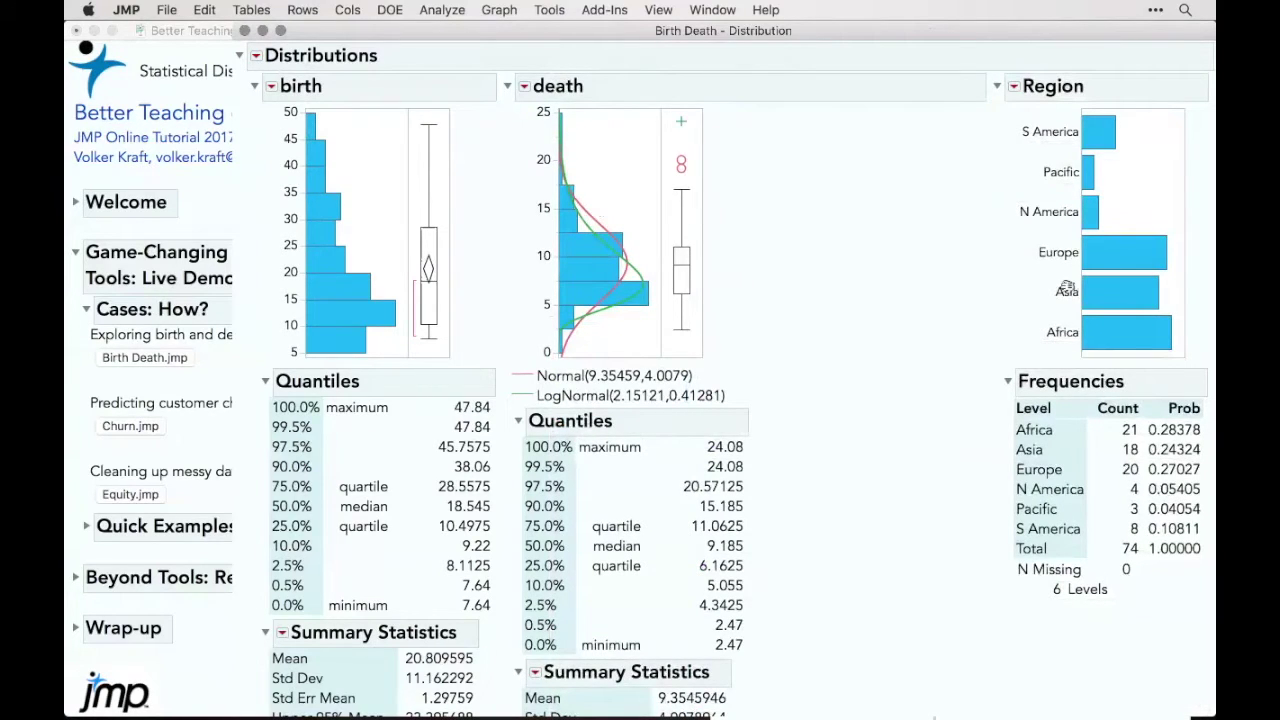
pyautogui.click(1118, 257)
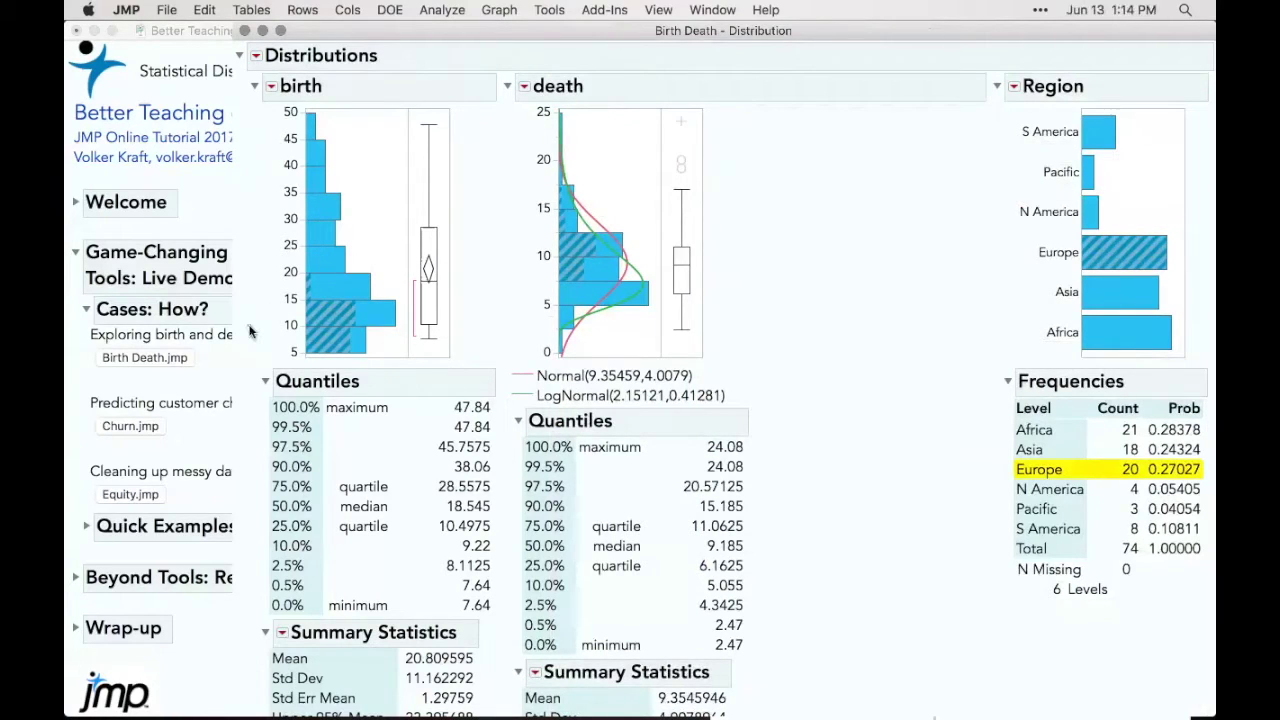
pyautogui.moveTo(300, 232); pyautogui.dragTo(398, 340)
pyautogui.moveTo(494, 290)
pyautogui.mouseDown()
pyautogui.moveTo(636, 226)
pyautogui.moveTo(620, 278)
pyautogui.mouseUp()
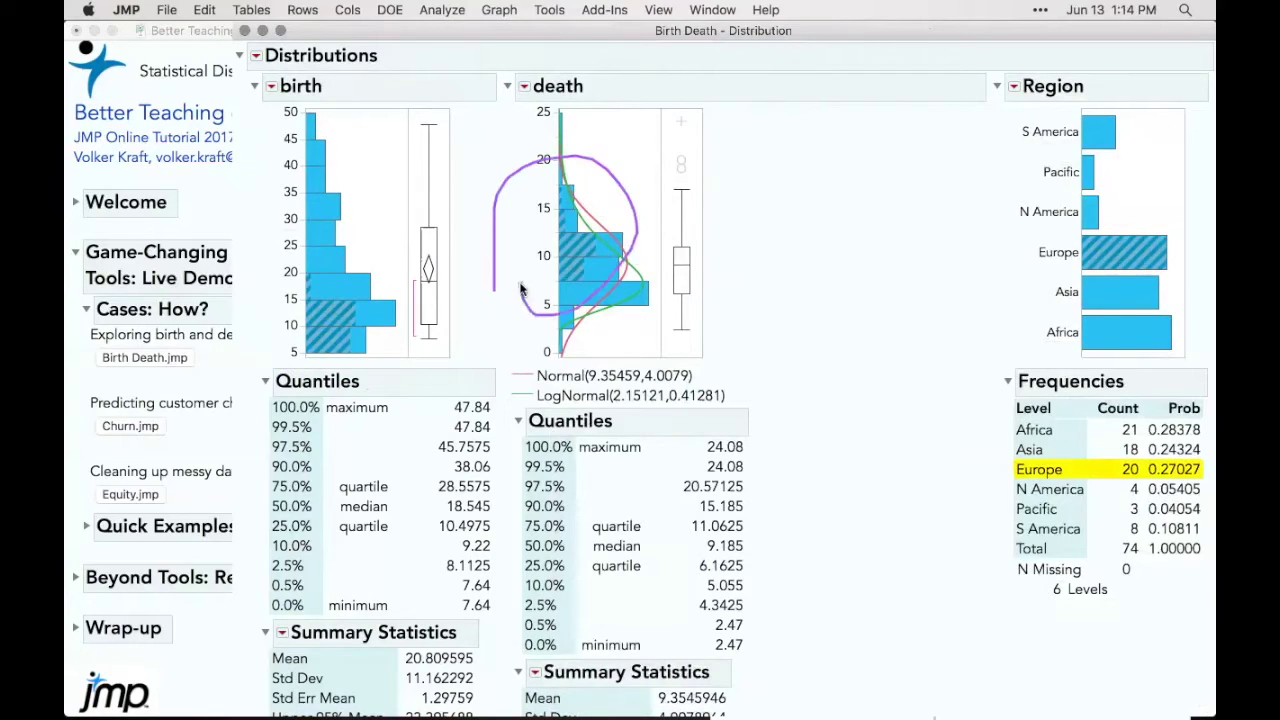
# - Alternate the selection between the Africa and Europe region bars to compare their birth and death distributions, ending on Africa
pyautogui.click(1140, 345)
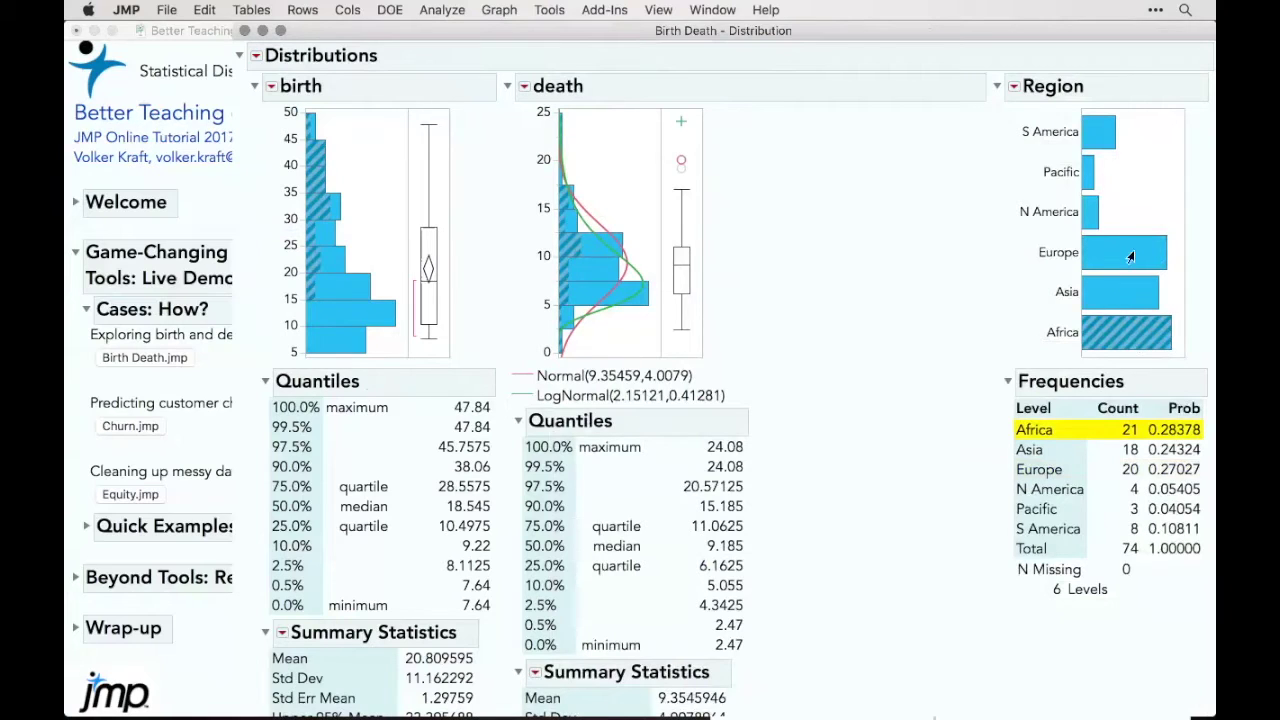
pyautogui.click(1130, 255)
pyautogui.click(1121, 336)
pyautogui.click(1114, 250)
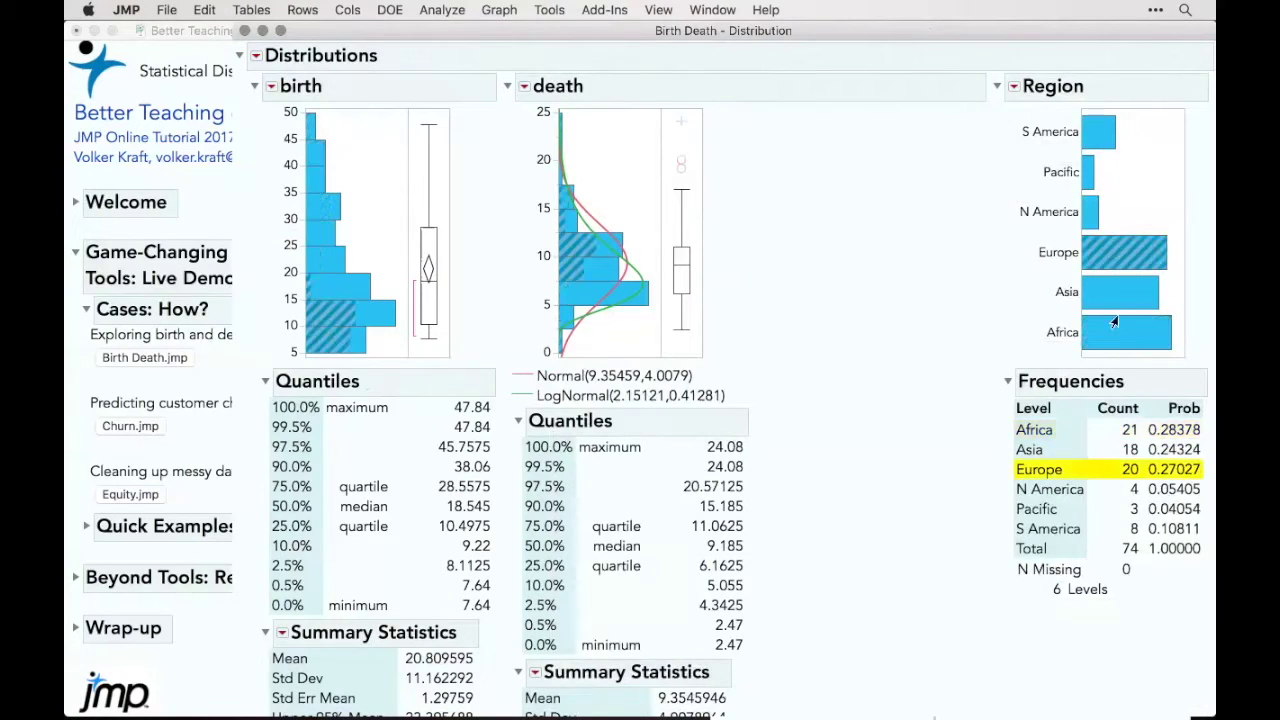
pyautogui.click(1113, 320)
pyautogui.click(1104, 253)
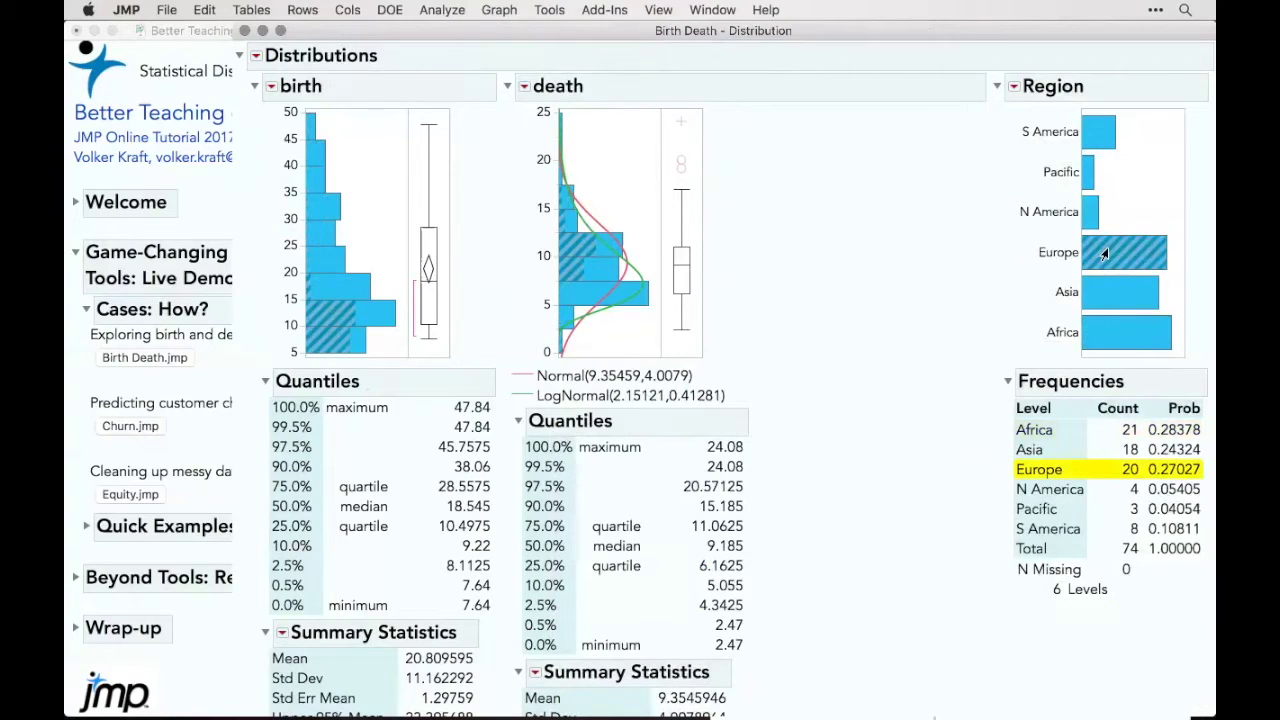
pyautogui.click(1109, 346)
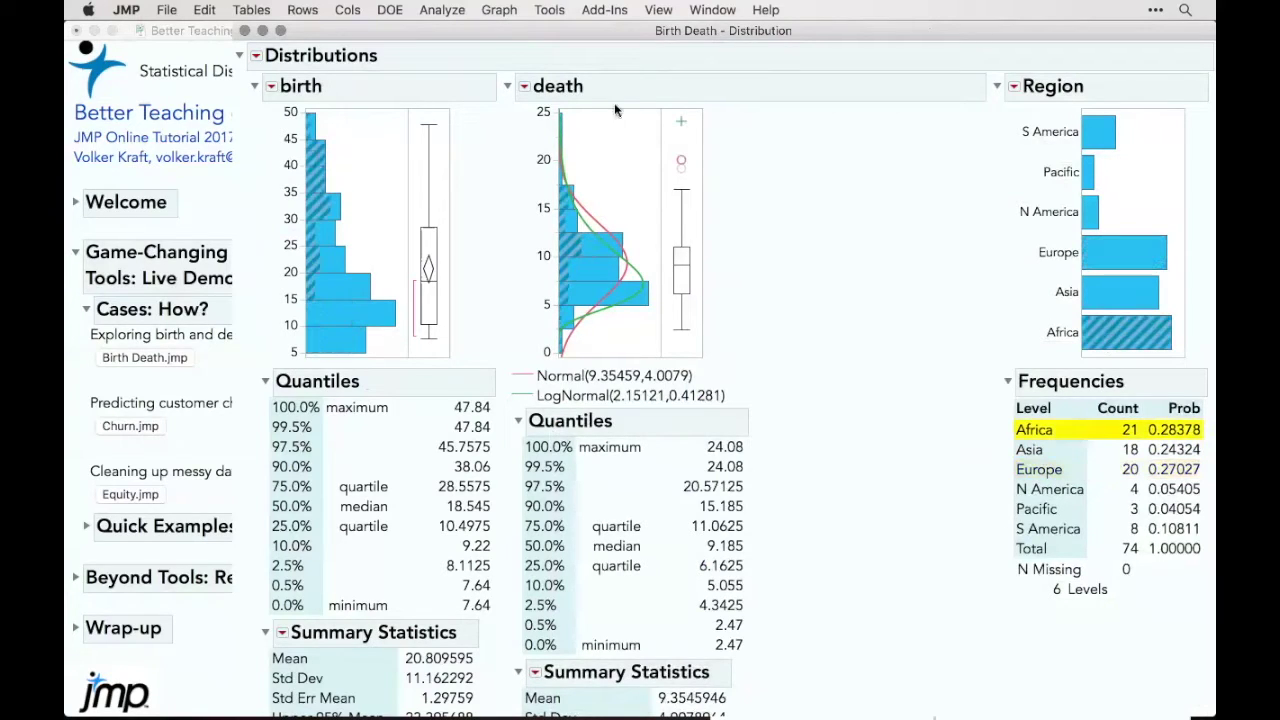
# - Select the higher death rates in the death histogram, and circle the high and low ends of the birth histogram
pyautogui.moveTo(584, 114); pyautogui.dragTo(558, 246)
pyautogui.moveTo(562, 200)
pyautogui.mouseDown()
pyautogui.moveTo(577, 255)
pyautogui.moveTo(587, 247)
pyautogui.moveTo(610, 275)
pyautogui.moveTo(596, 240)
pyautogui.moveTo(597, 256)
pyautogui.mouseUp()
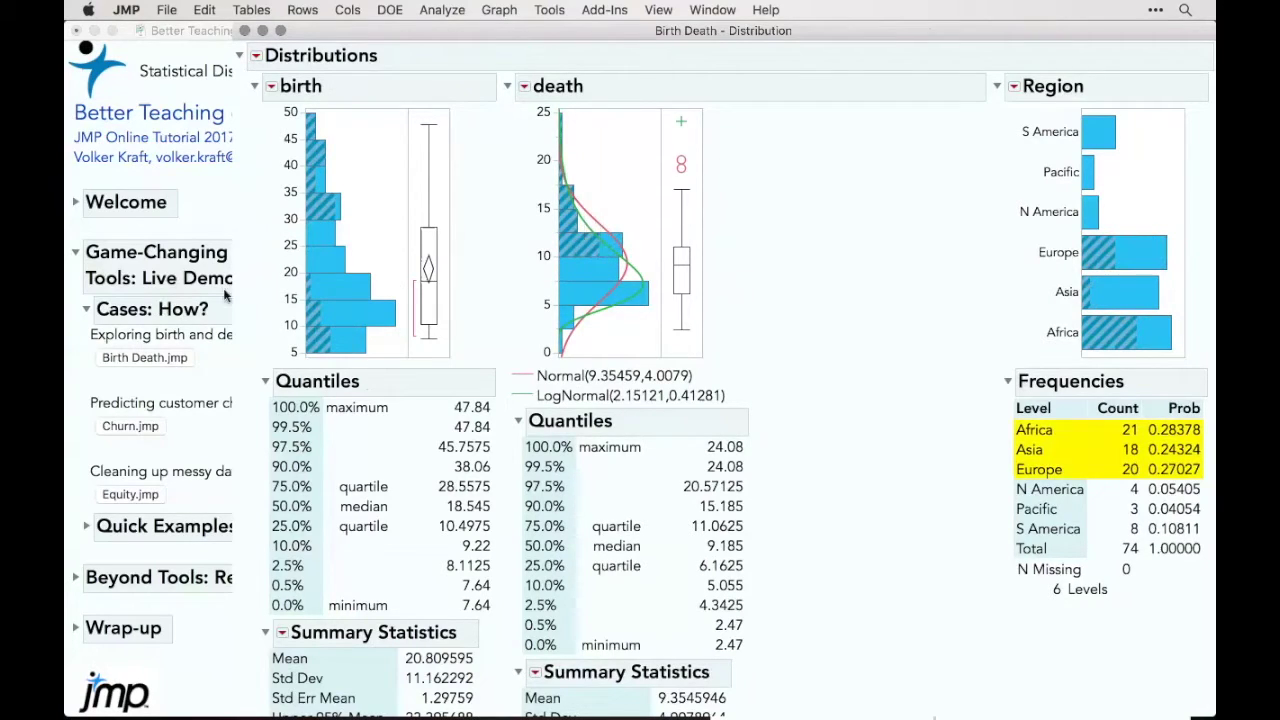
pyautogui.moveTo(236, 218)
pyautogui.mouseDown()
pyautogui.moveTo(237, 165)
pyautogui.moveTo(370, 214)
pyautogui.moveTo(251, 180)
pyautogui.mouseUp()
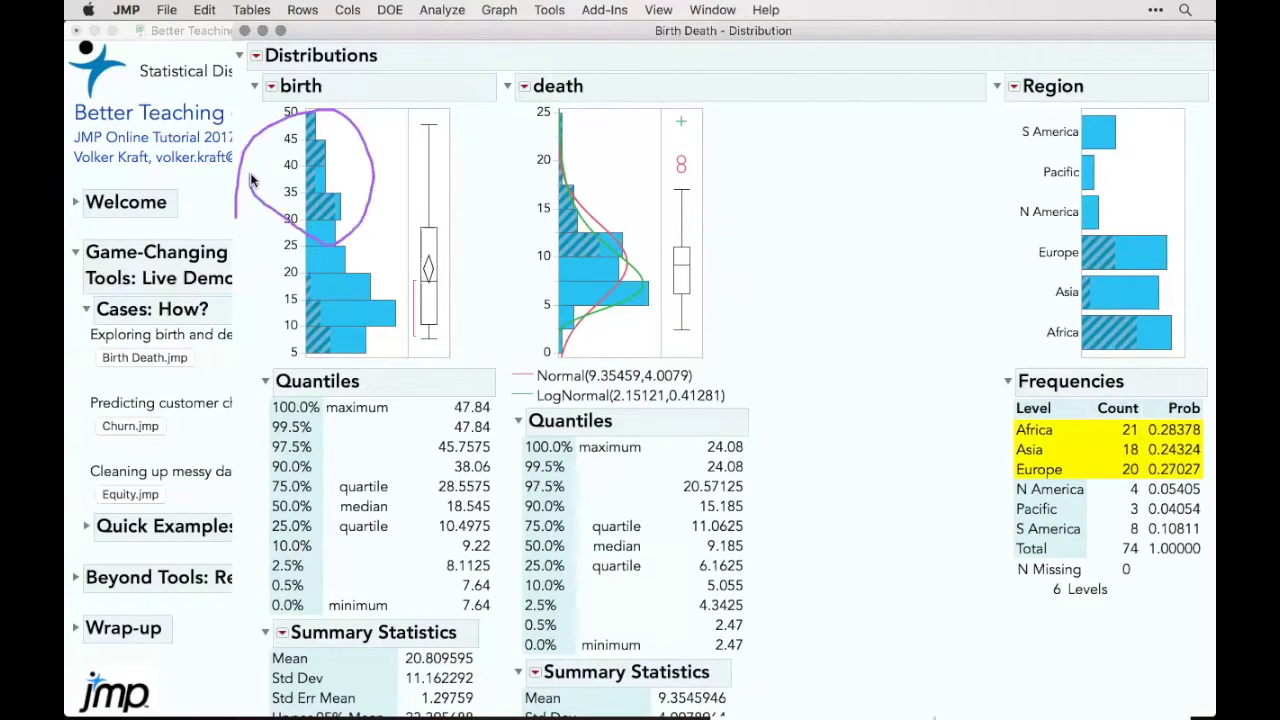
pyautogui.moveTo(248, 322)
pyautogui.mouseDown()
pyautogui.moveTo(362, 326)
pyautogui.moveTo(238, 291)
pyautogui.mouseUp()
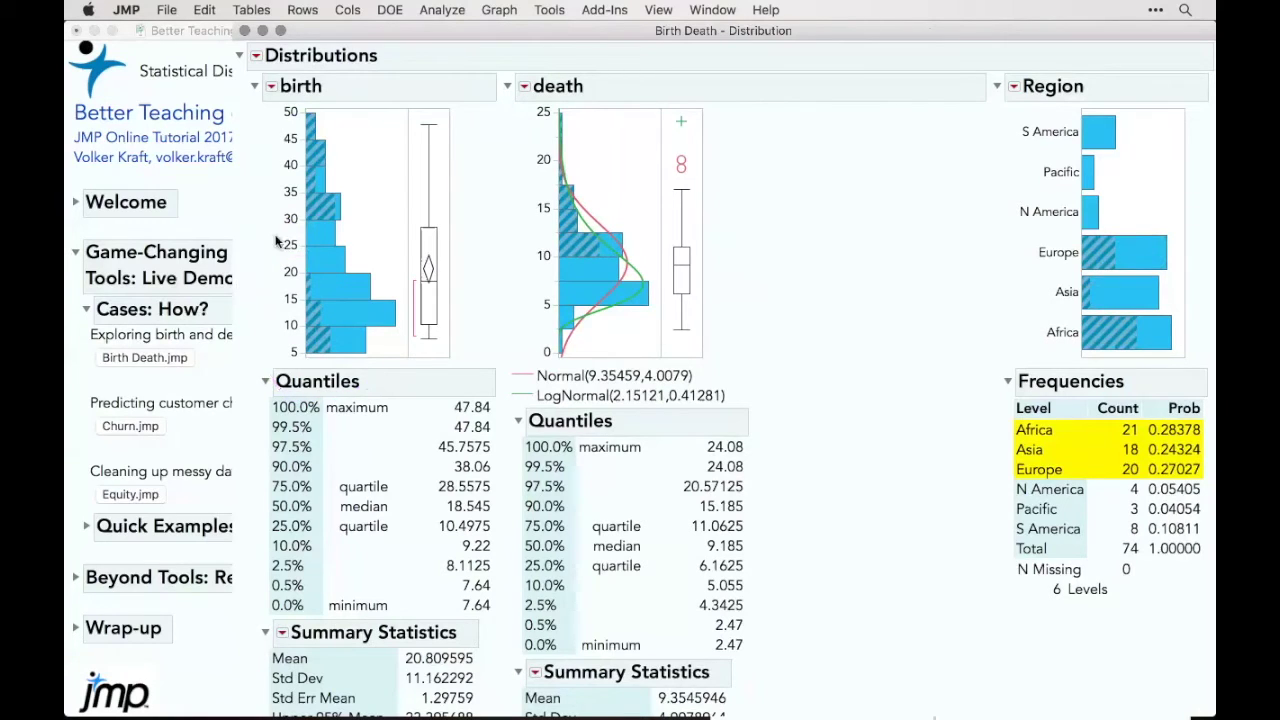
# - Close the Distribution report and run Fit Y by X with death as the response and birth as the factor
pyautogui.click(244, 30)
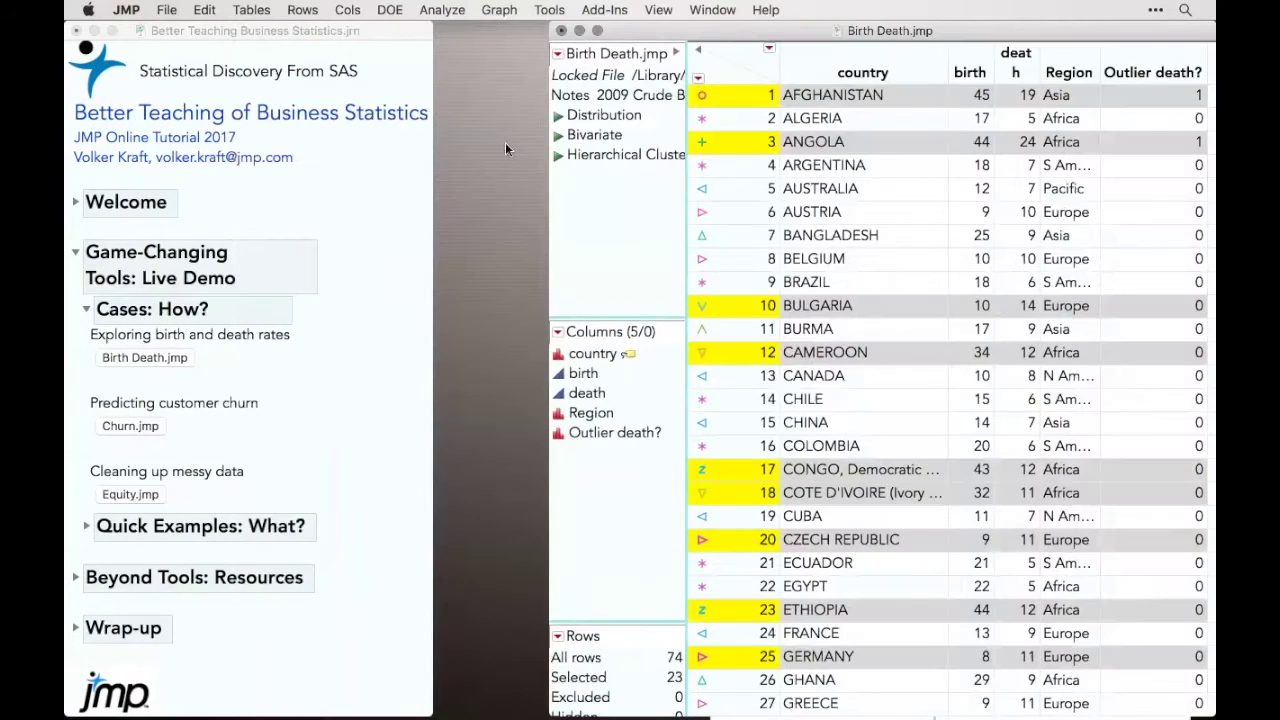
pyautogui.click(443, 10)
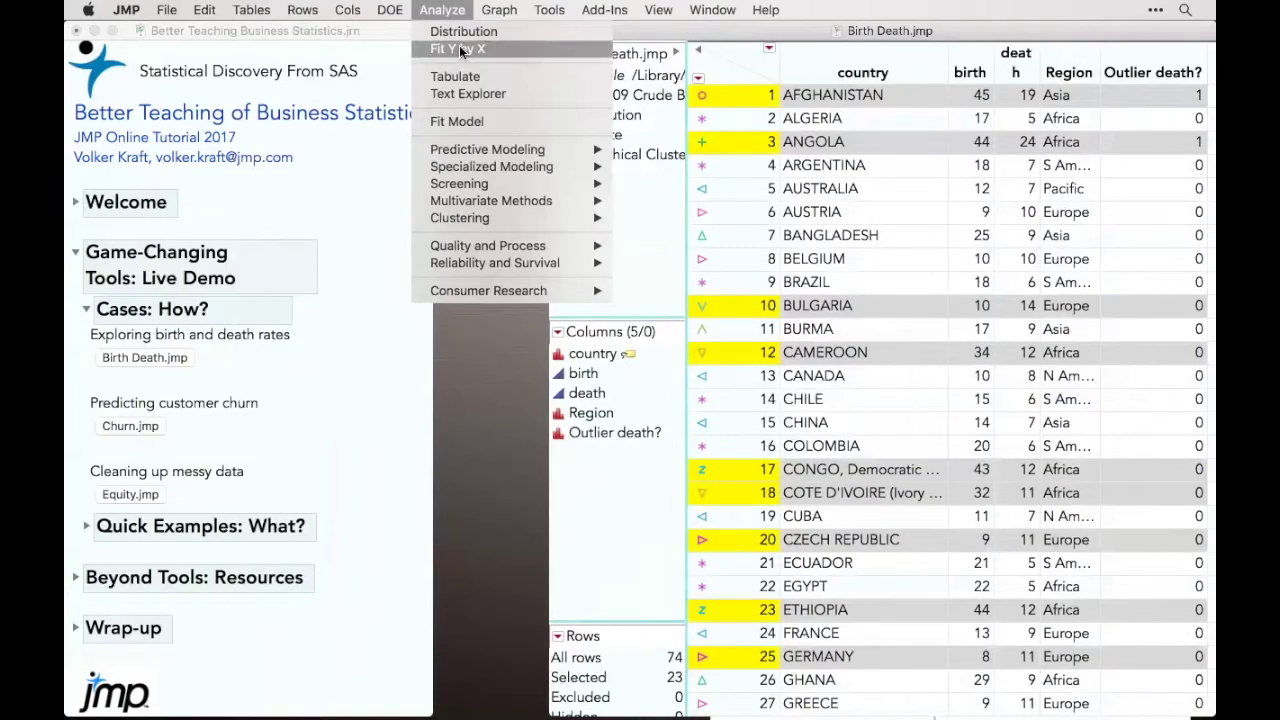
pyautogui.click(459, 47)
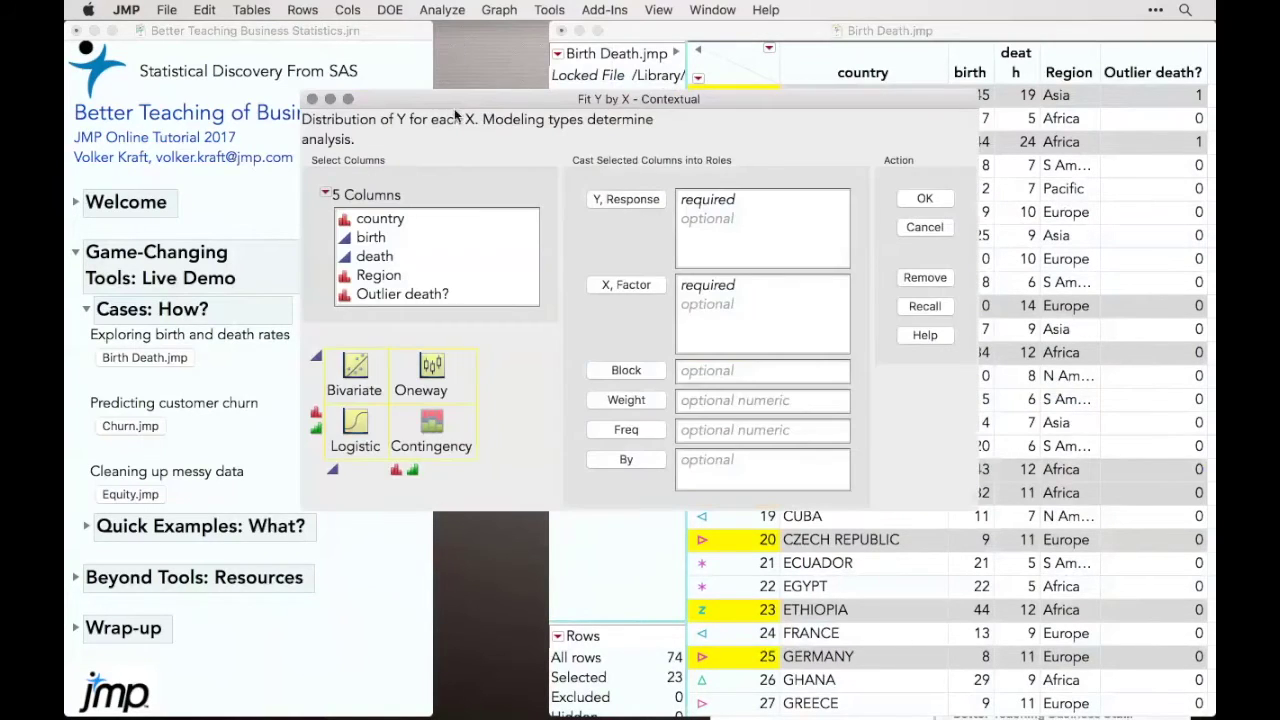
pyautogui.click(378, 258)
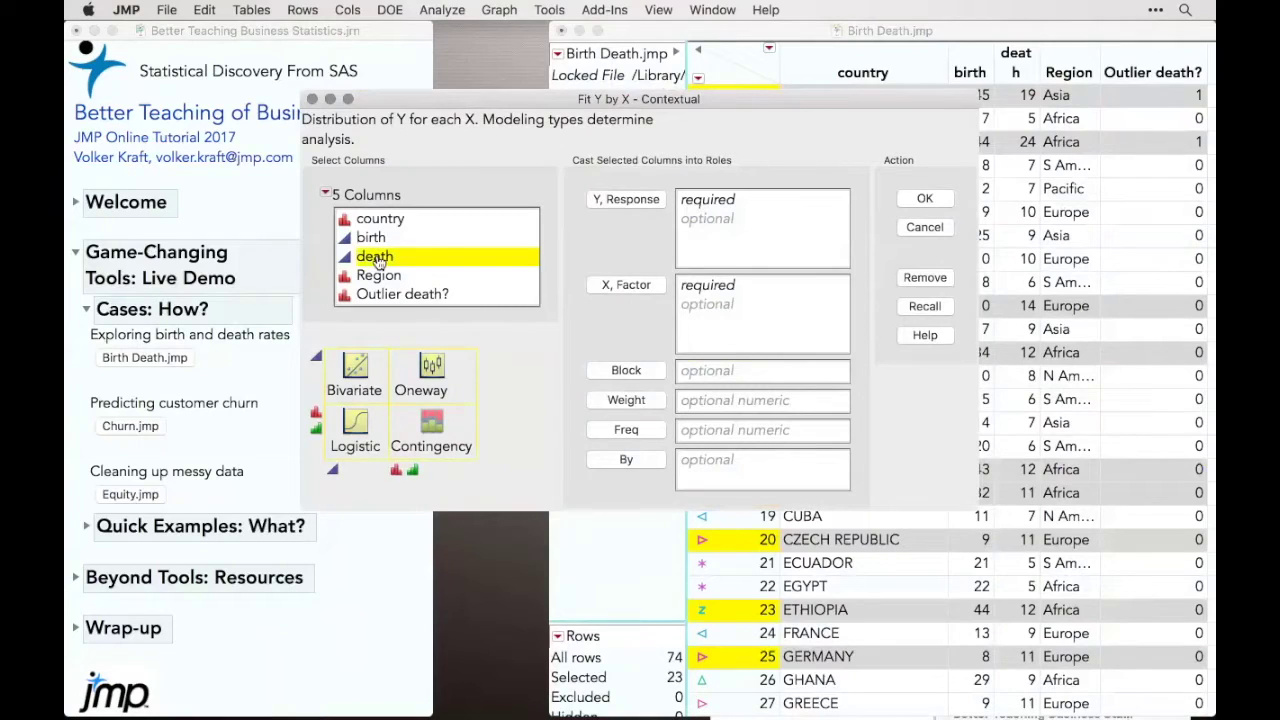
pyautogui.click(637, 201)
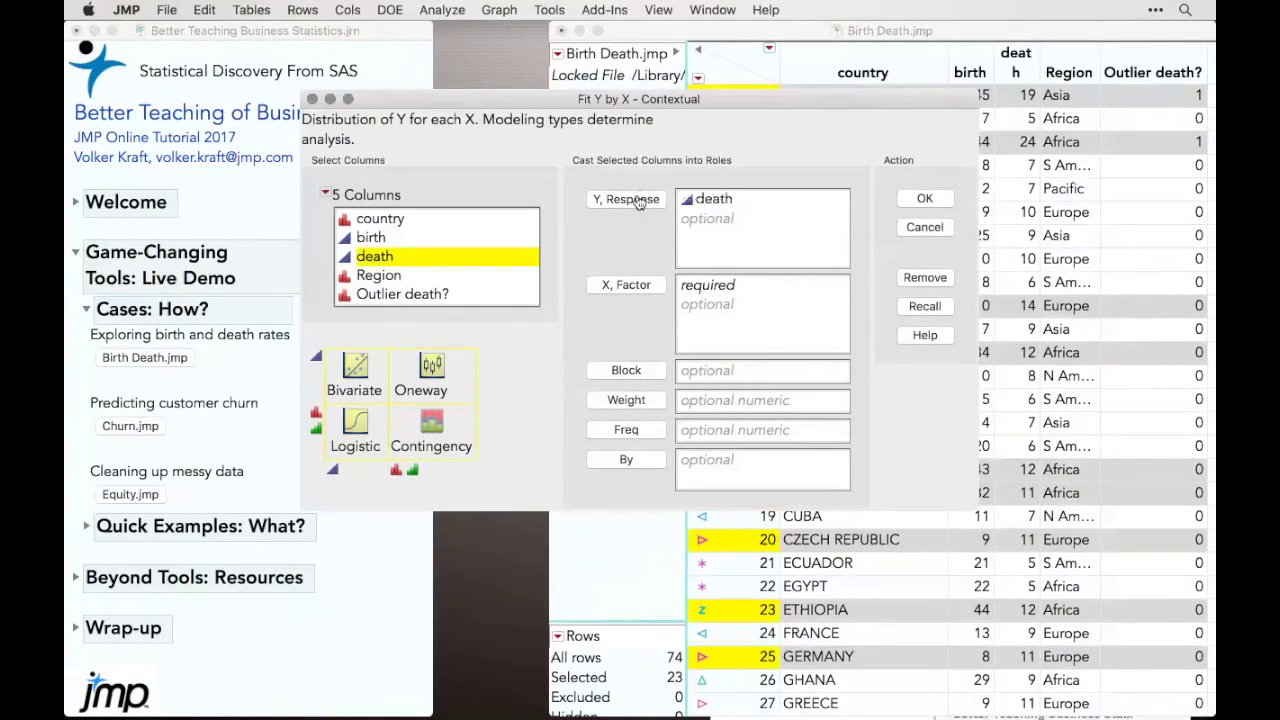
pyautogui.click(379, 240)
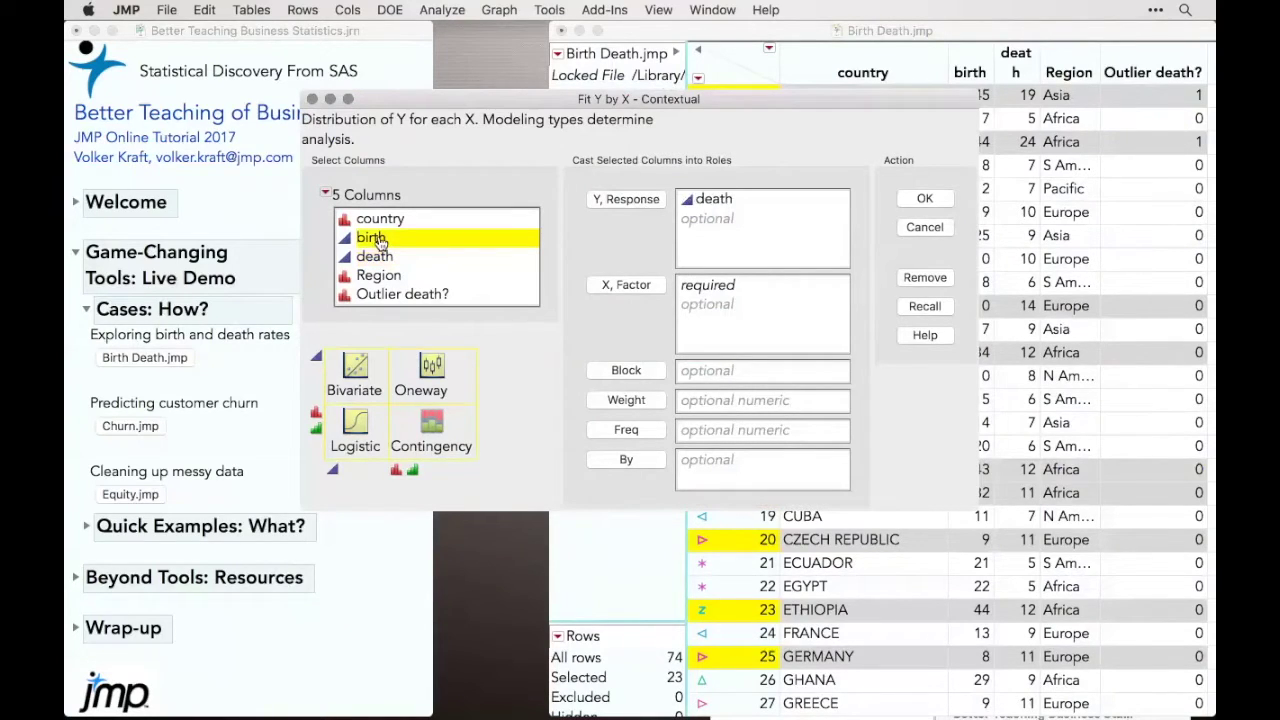
pyautogui.click(637, 292)
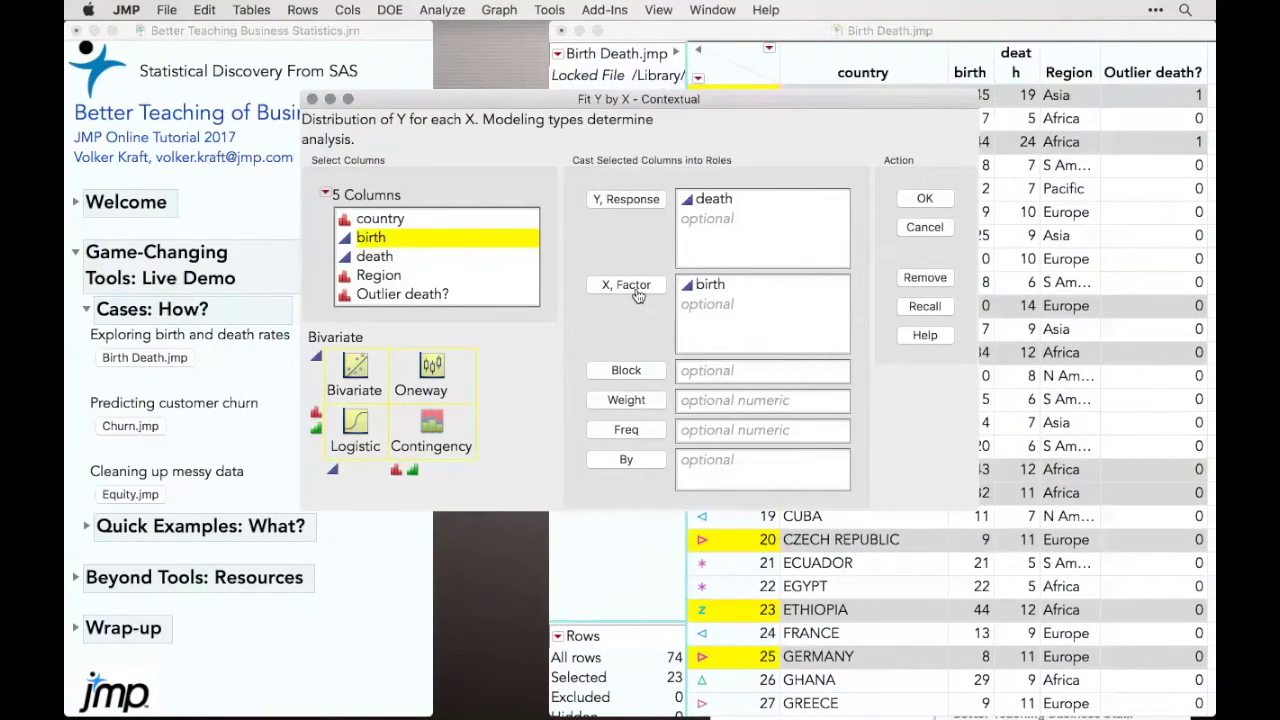
pyautogui.moveTo(405, 330)
pyautogui.mouseDown()
pyautogui.moveTo(308, 328)
pyautogui.moveTo(395, 403)
pyautogui.moveTo(405, 335)
pyautogui.mouseUp()
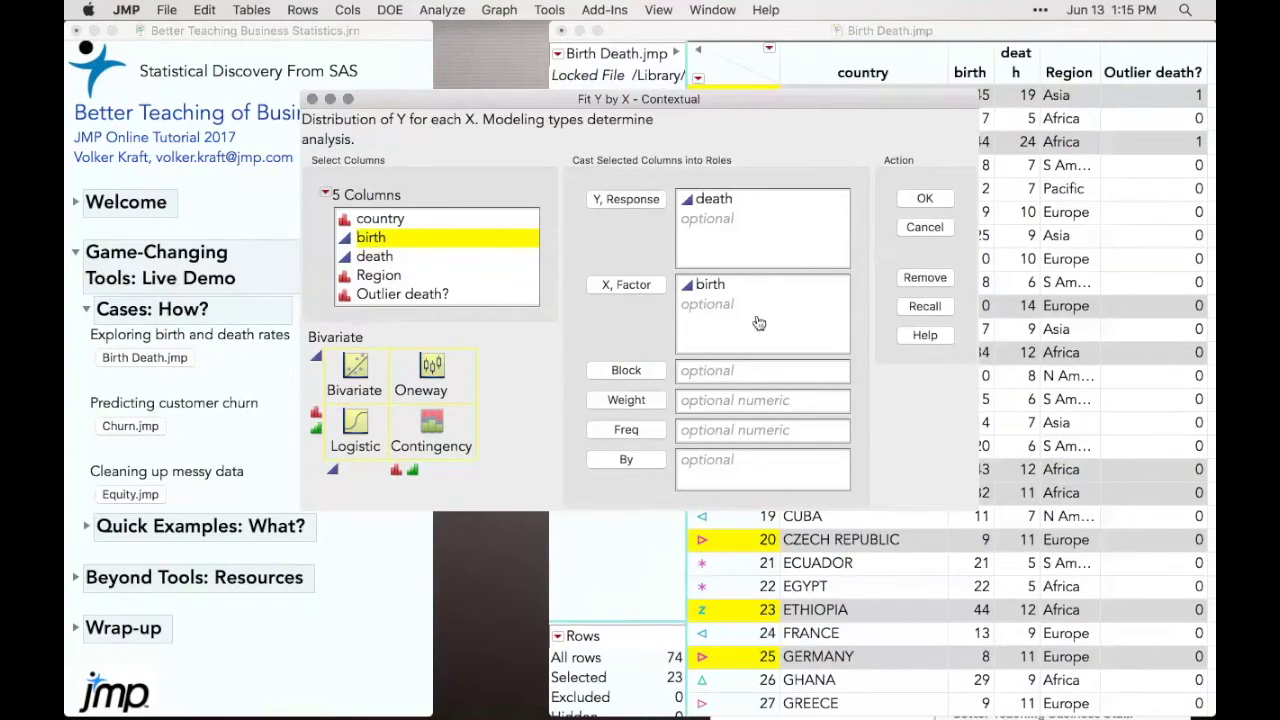
pyautogui.click(926, 199)
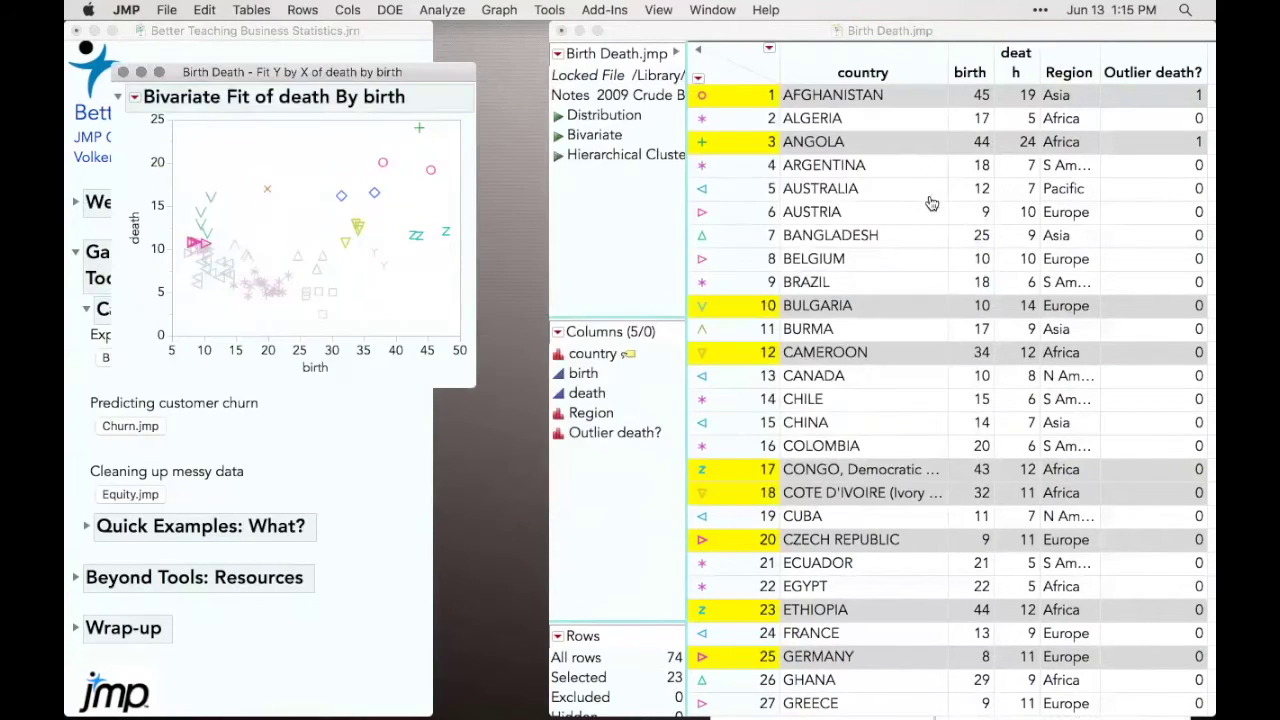
# - Clear the row selection in the death by birth scatterplot, add a 0.95 density ellipse, and expand its Bivariate Normal Ellipse statistics
pyautogui.moveTo(404, 80); pyautogui.dragTo(788, 92)
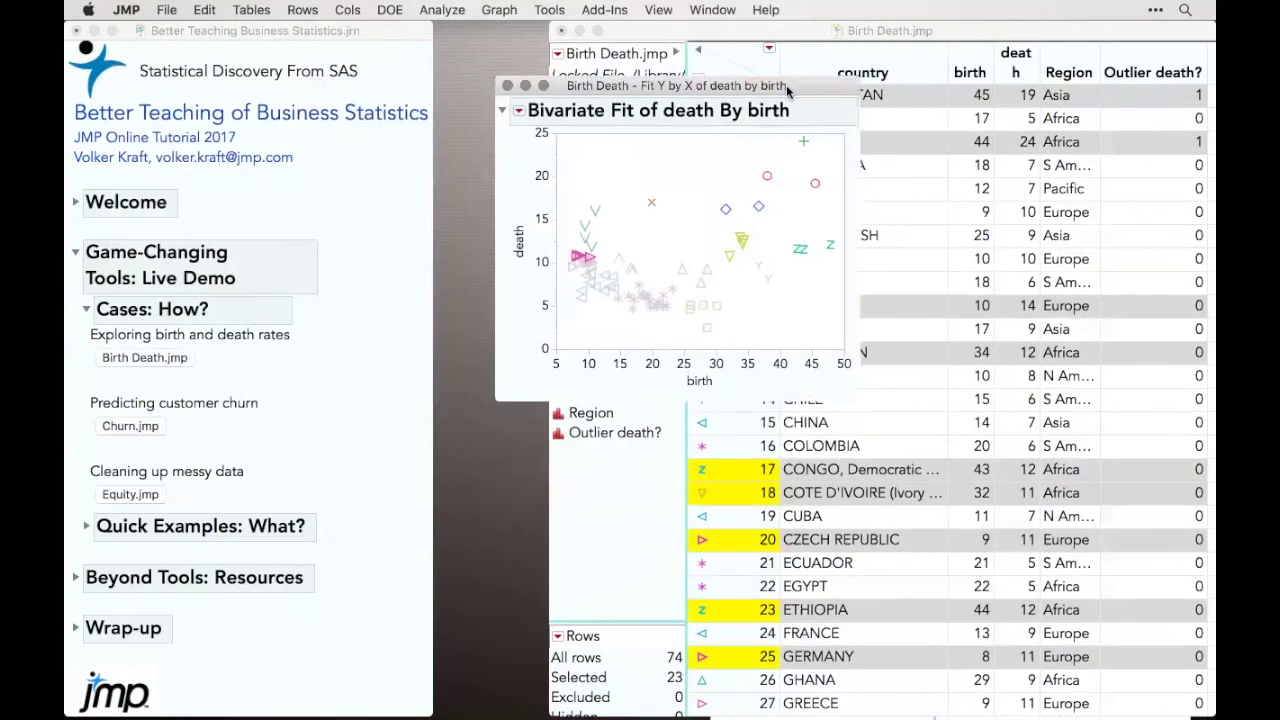
pyautogui.click(716, 183)
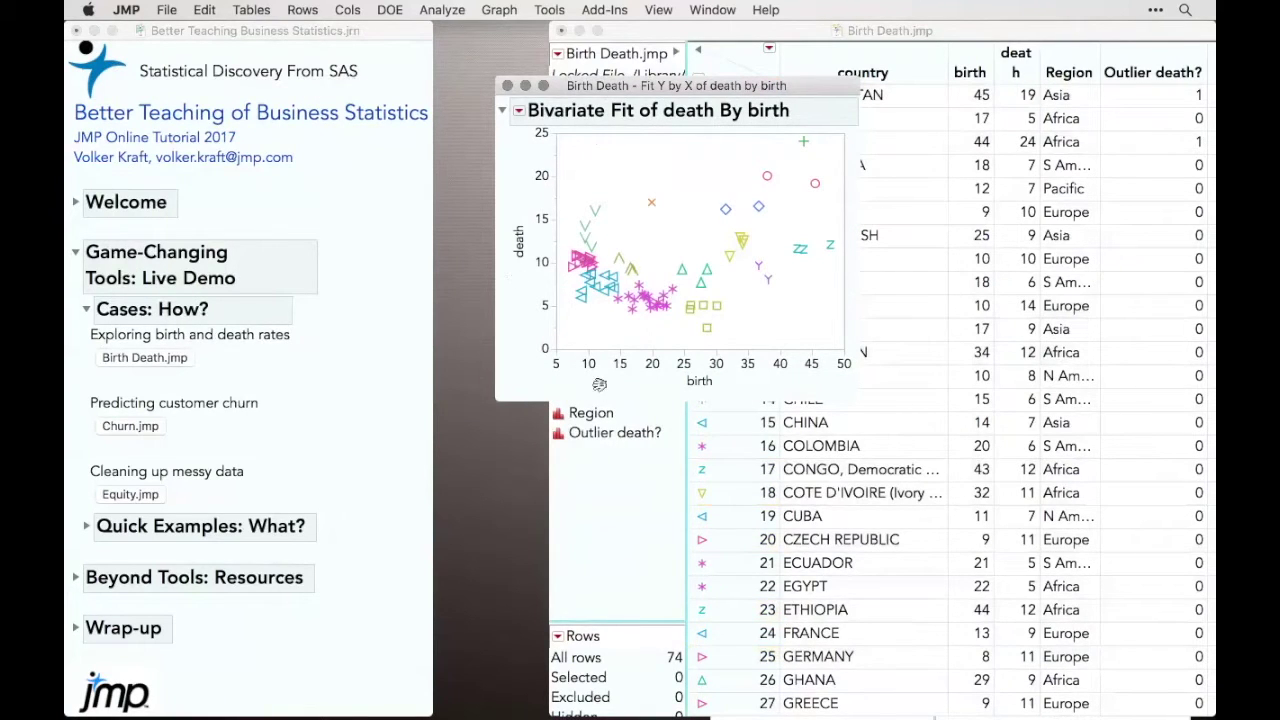
pyautogui.click(519, 110)
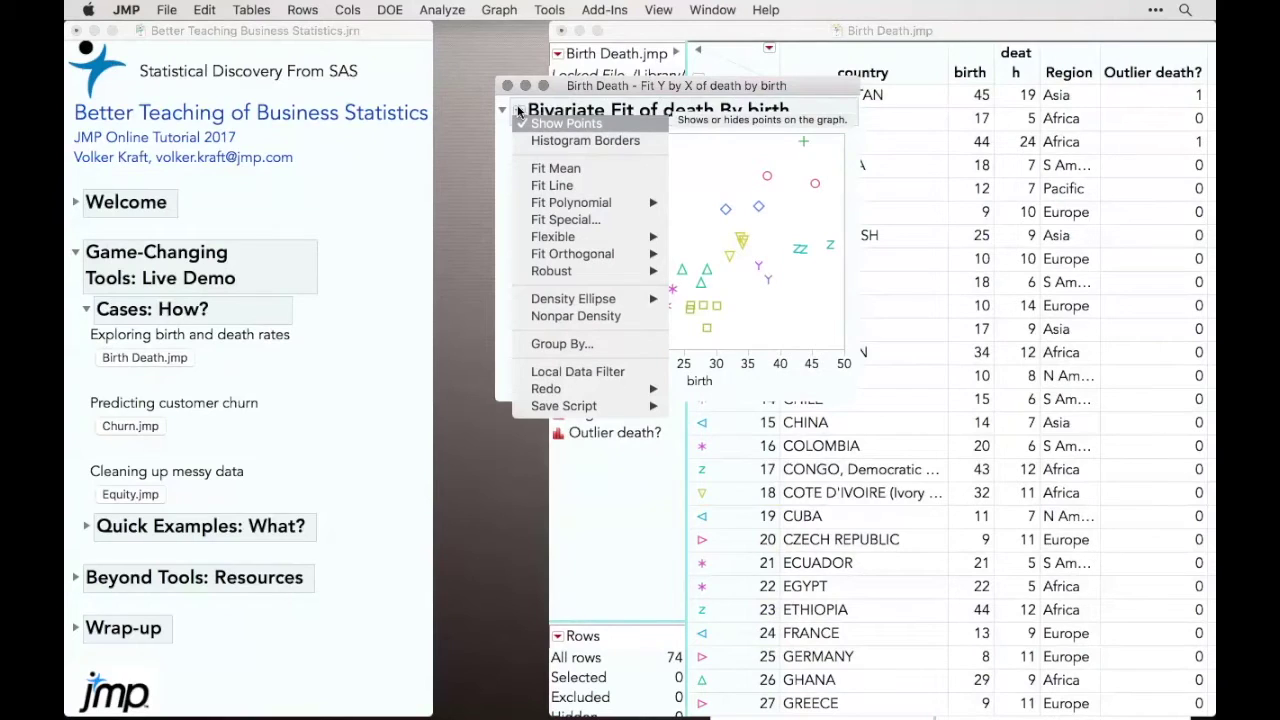
pyautogui.moveTo(587, 300)
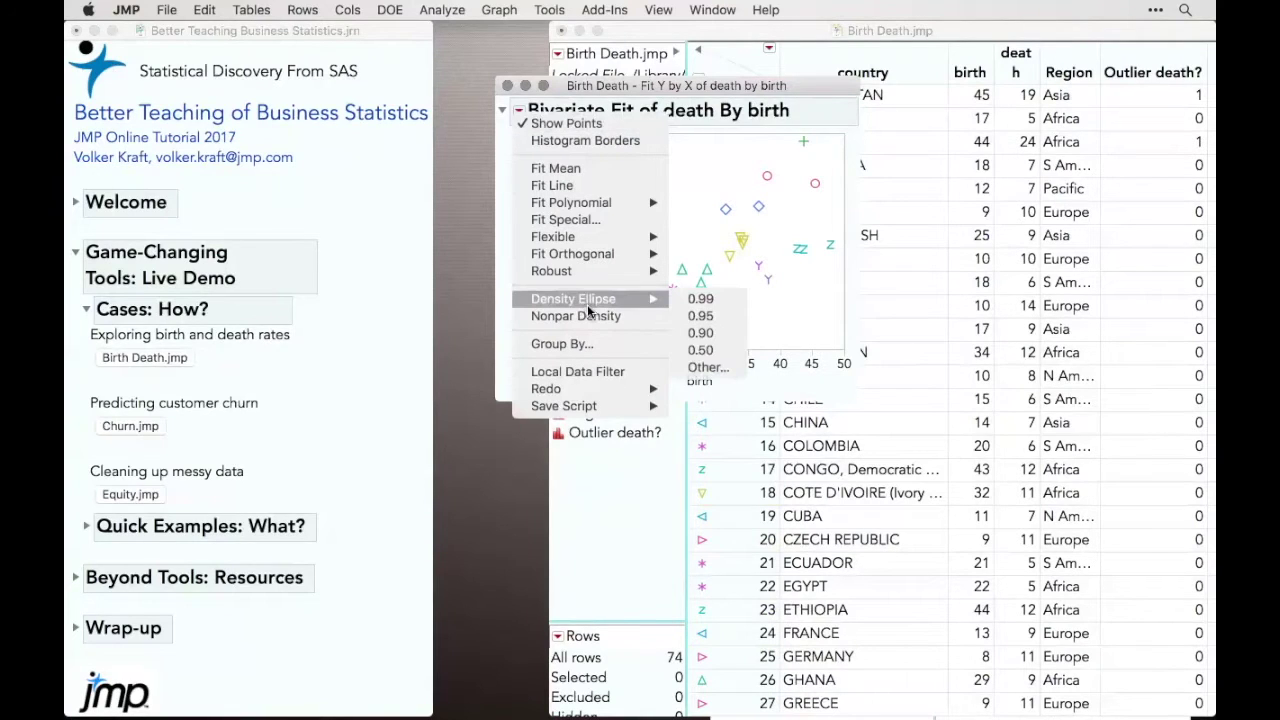
pyautogui.click(727, 313)
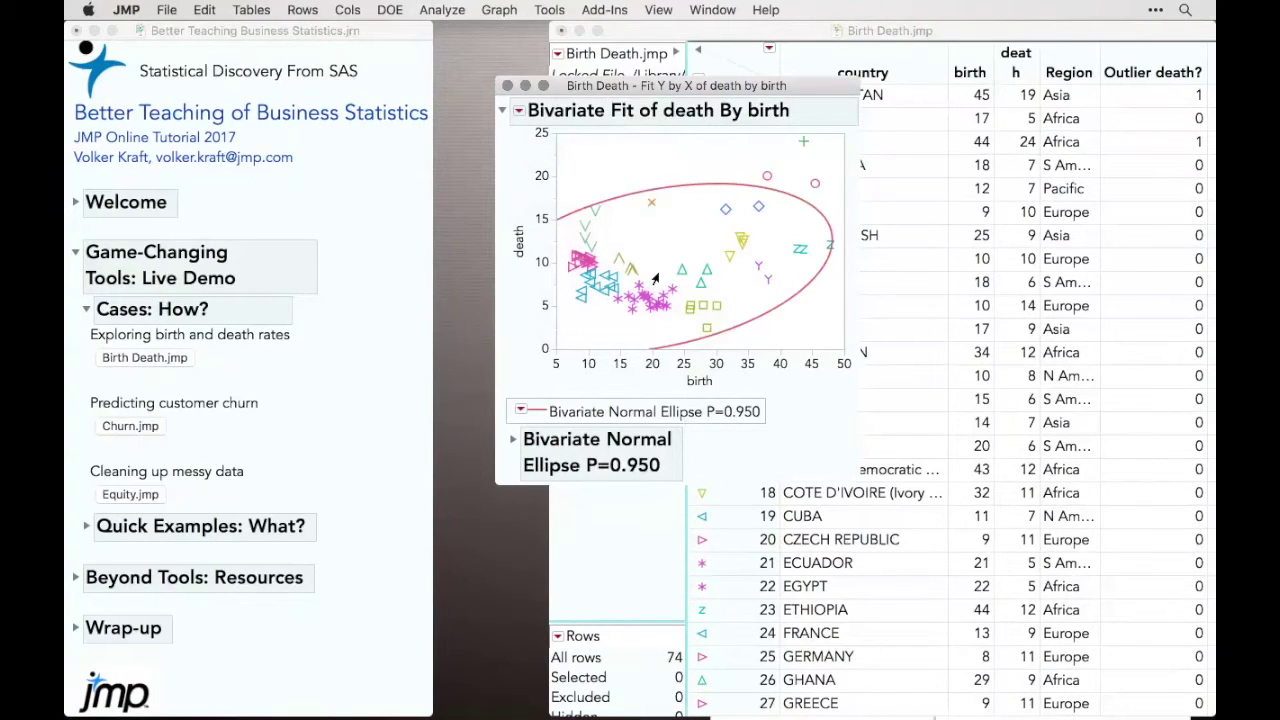
pyautogui.click(512, 440)
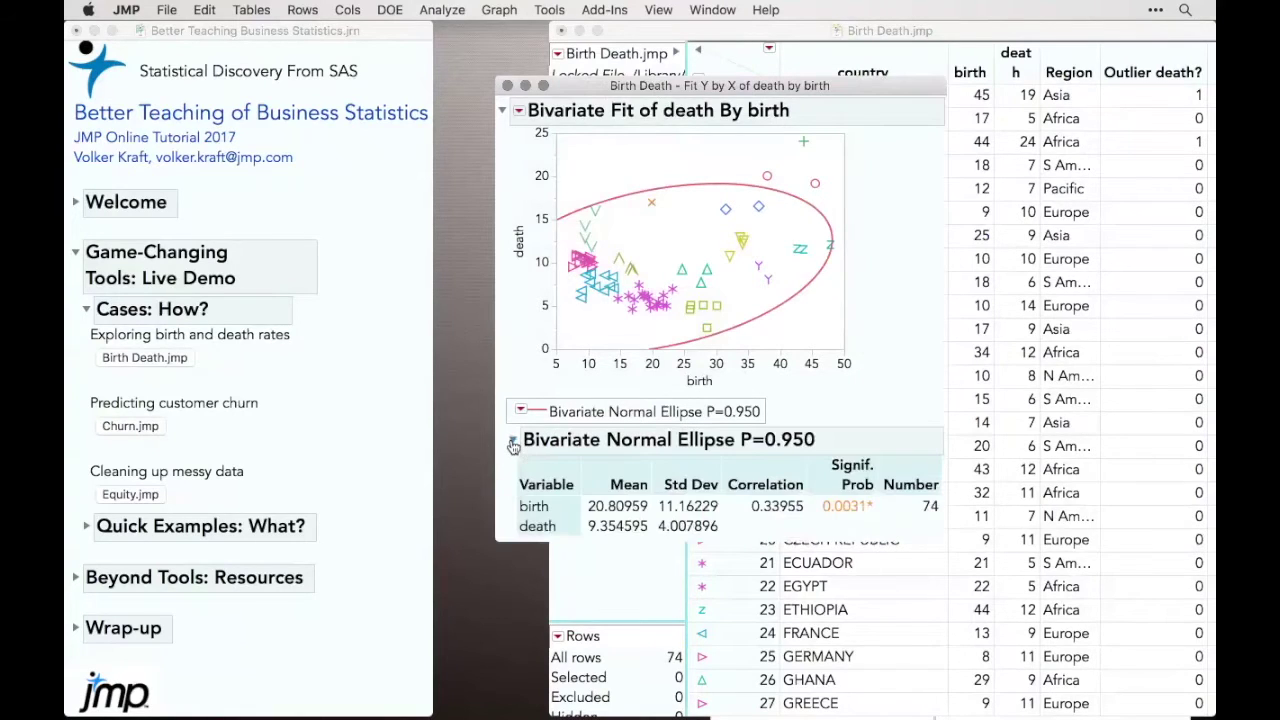
# - Circle the correlation value in the ellipse statistics, and remove the density ellipse from the death by birth scatterplot
pyautogui.moveTo(790, 529)
pyautogui.mouseDown()
pyautogui.moveTo(799, 497)
pyautogui.moveTo(773, 527)
pyautogui.mouseUp()
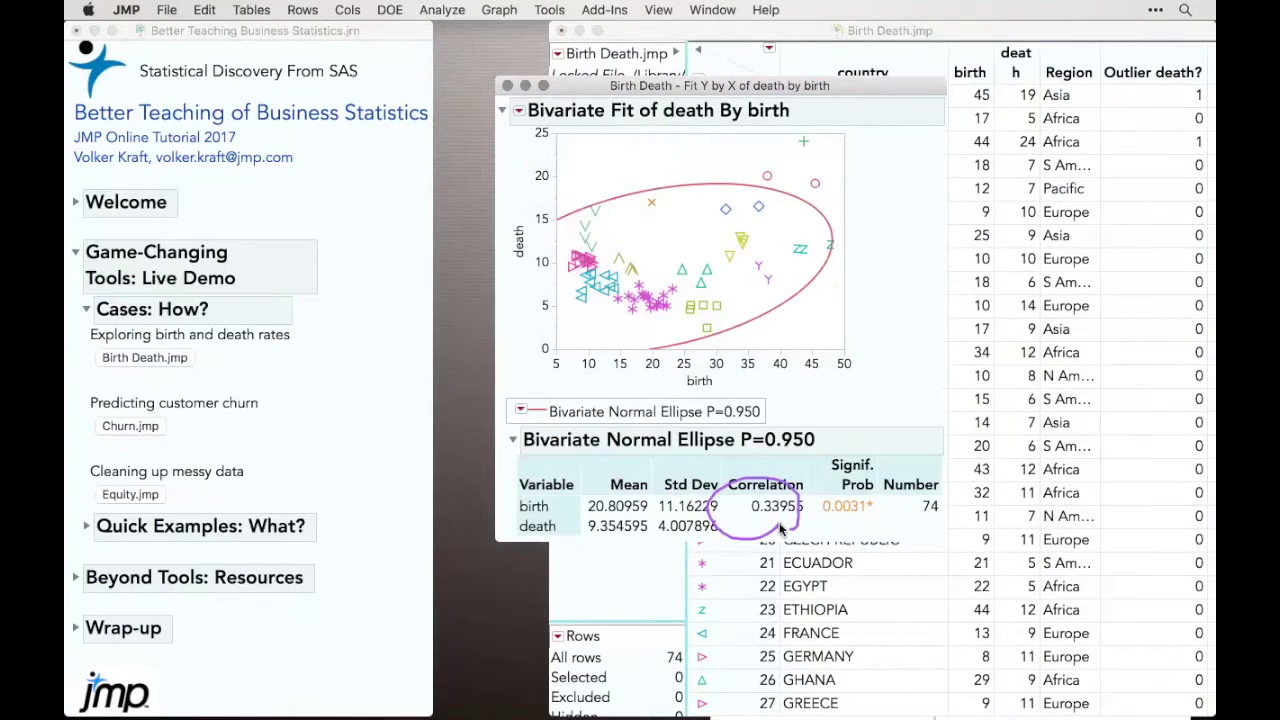
pyautogui.click(521, 411)
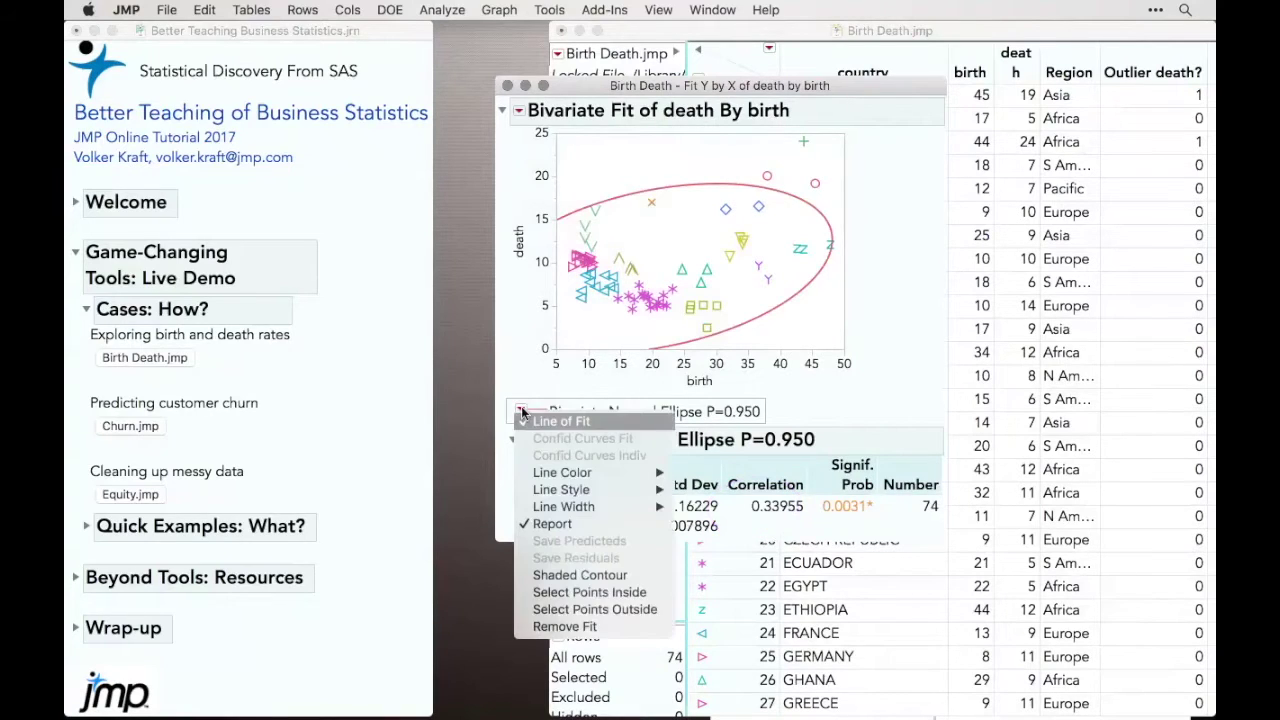
pyautogui.click(565, 626)
# - Fit a line to the death by birth scatterplot, circle its RSquare in the summary, and collapse the Linear Fit report
pyautogui.click(518, 110)
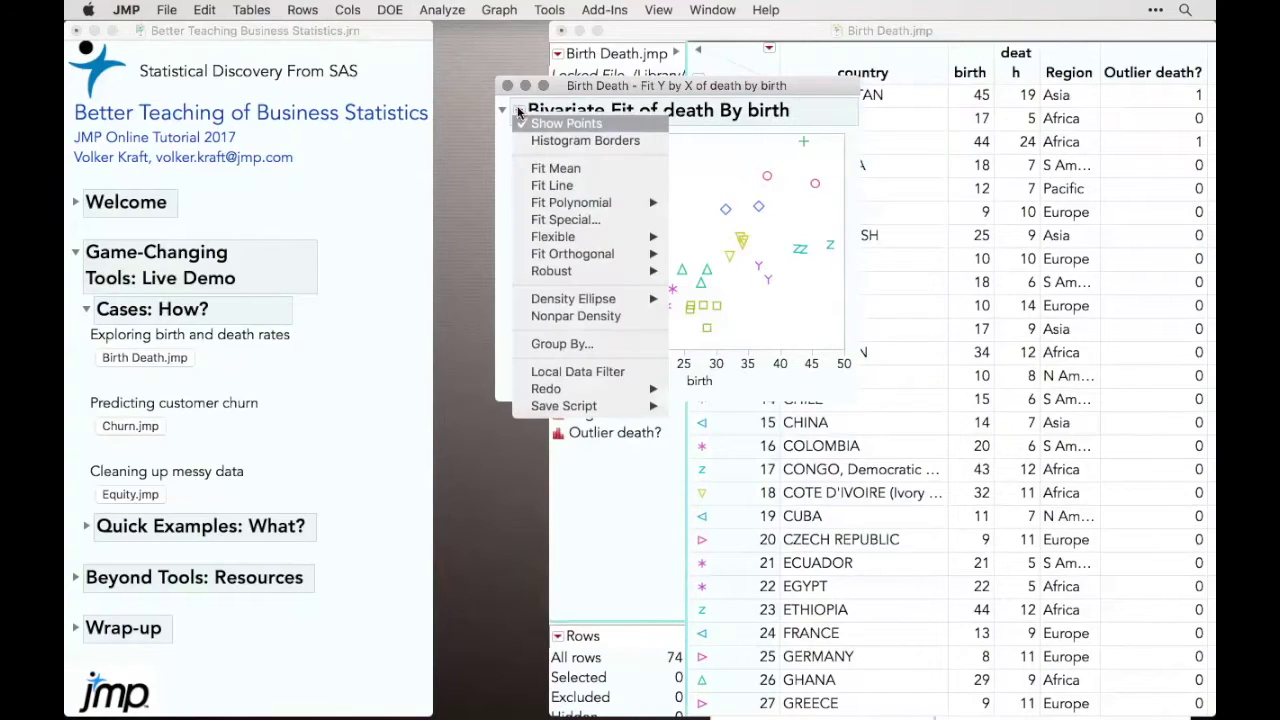
pyautogui.click(568, 185)
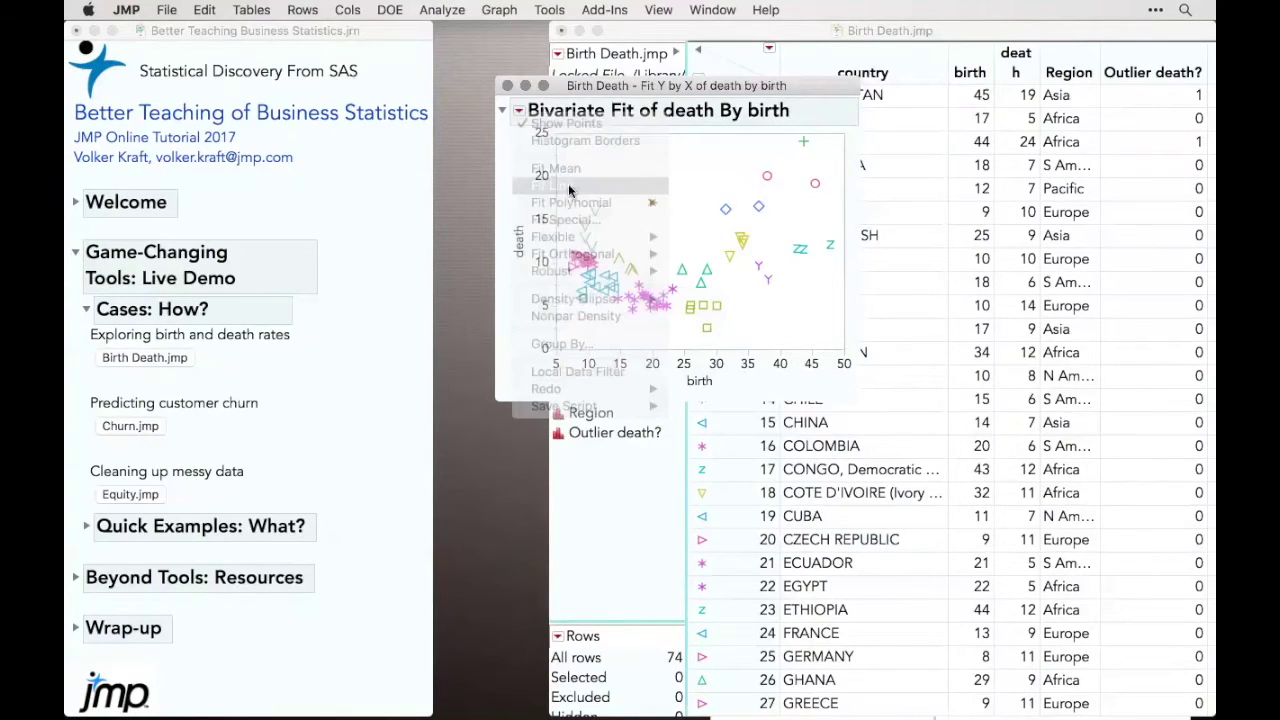
pyautogui.scroll(3, 678, 330)
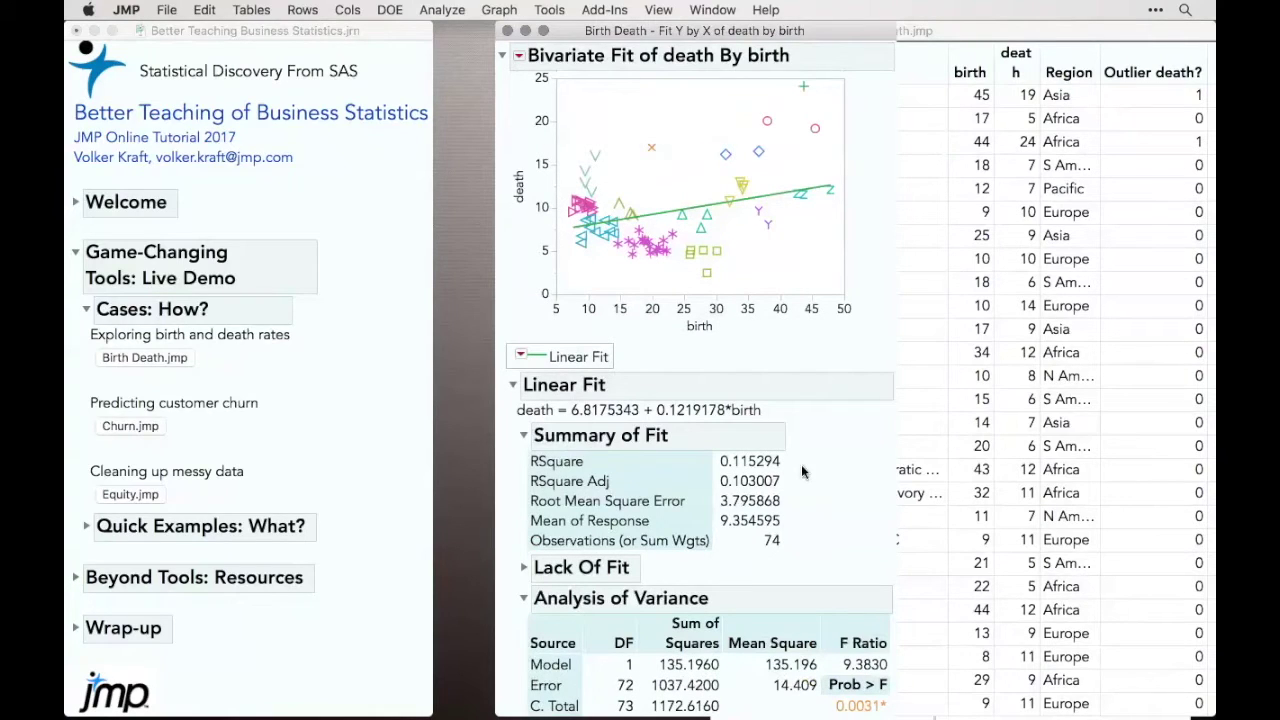
pyautogui.moveTo(813, 478)
pyautogui.mouseDown()
pyautogui.moveTo(728, 464)
pyautogui.moveTo(818, 493)
pyautogui.moveTo(810, 476)
pyautogui.mouseUp()
pyautogui.click(513, 385)
# - Add a quadratic polynomial fit to the death by birth scatterplot, and circle its RSquare and equation in the report
pyautogui.click(519, 56)
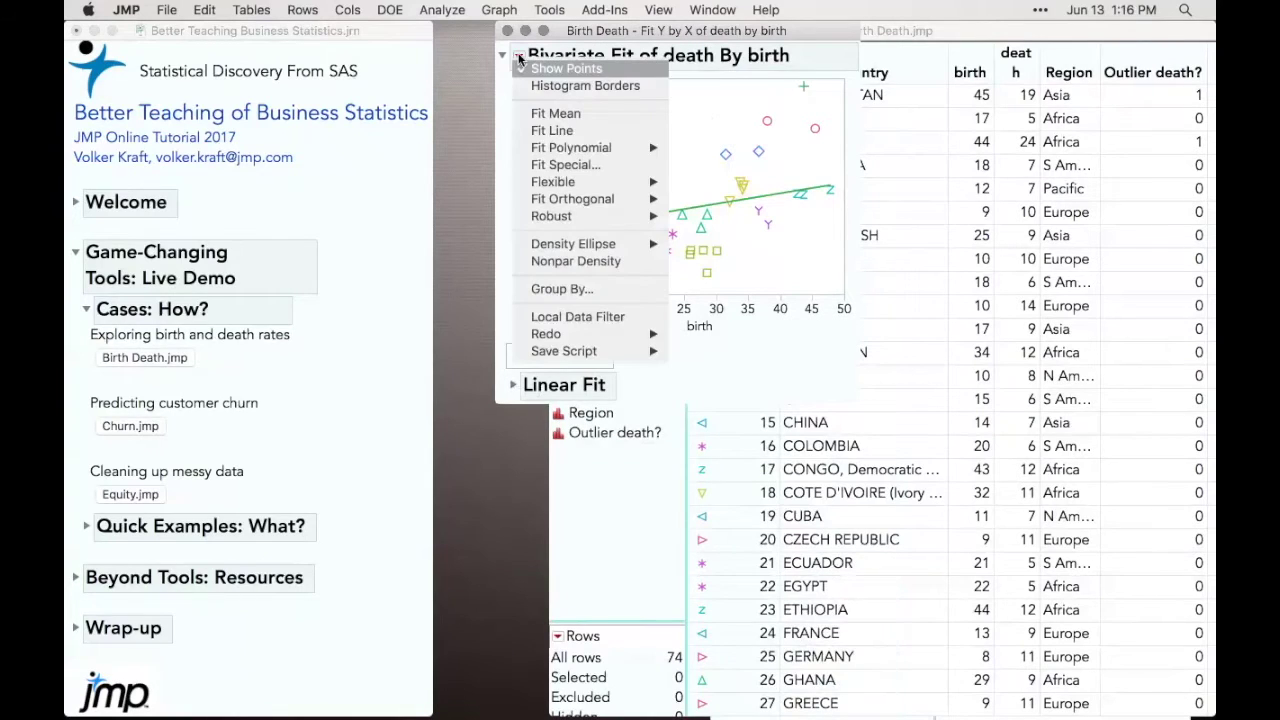
pyautogui.moveTo(569, 147)
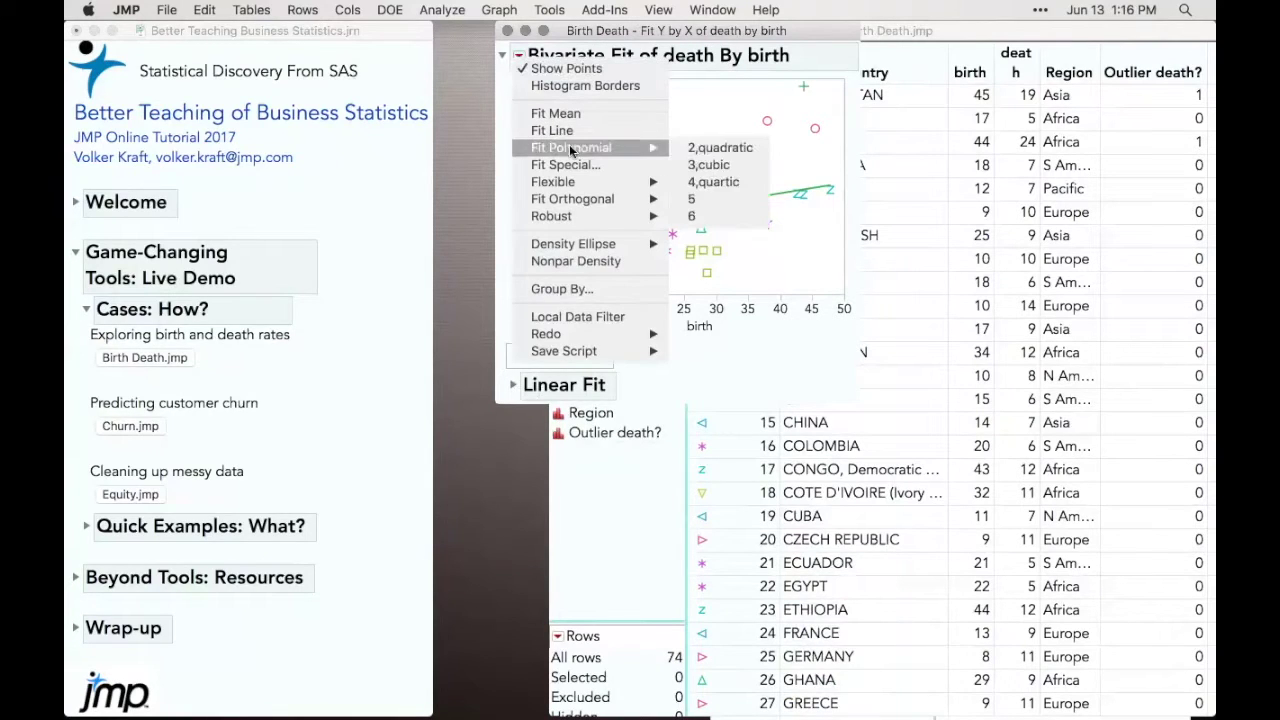
pyautogui.click(728, 150)
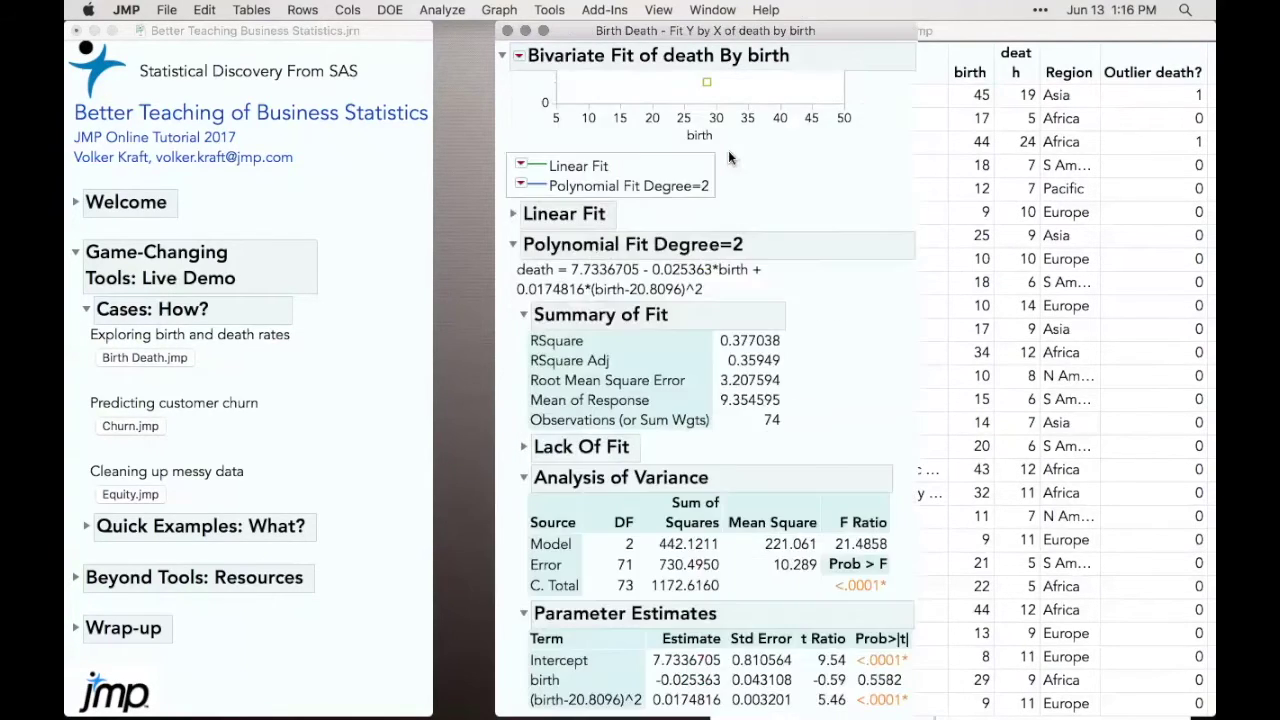
pyautogui.moveTo(810, 366)
pyautogui.mouseDown()
pyautogui.moveTo(711, 357)
pyautogui.moveTo(791, 359)
pyautogui.mouseUp()
pyautogui.moveTo(789, 283)
pyautogui.mouseDown()
pyautogui.moveTo(575, 234)
pyautogui.moveTo(512, 314)
pyautogui.moveTo(805, 300)
pyautogui.moveTo(783, 243)
pyautogui.mouseUp()
pyautogui.scroll(4, 703, 567)
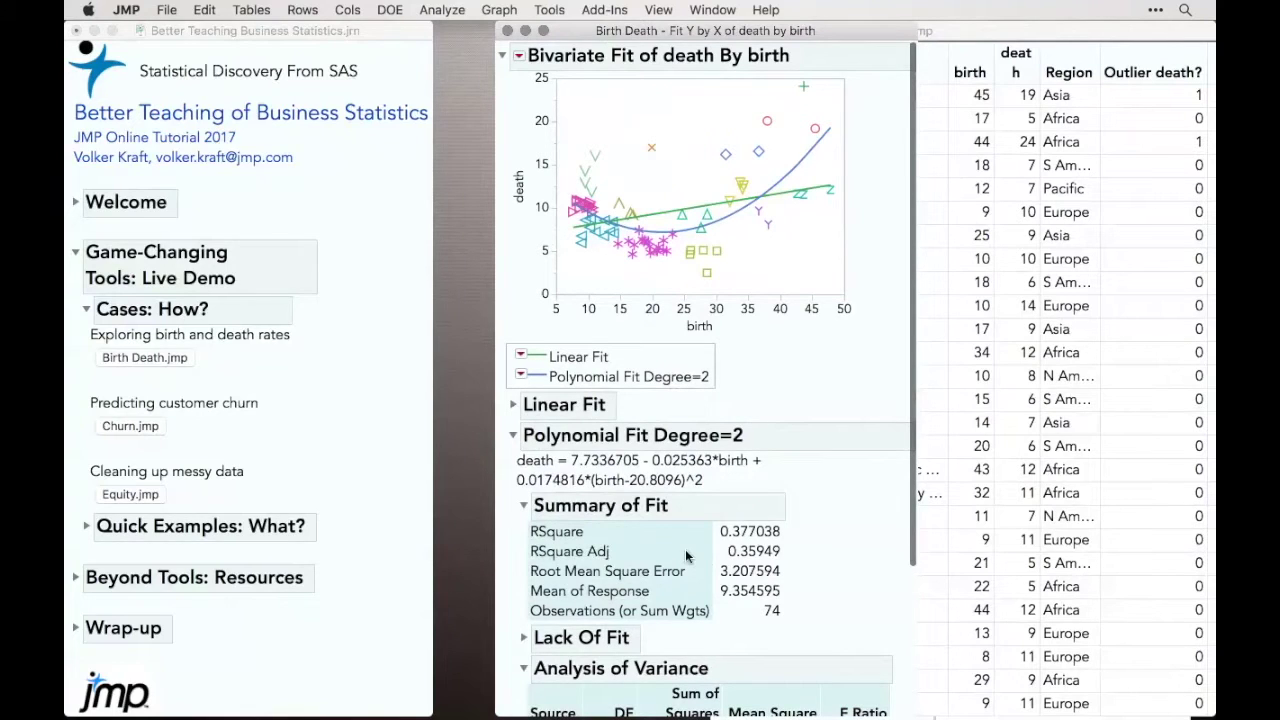
# - Plot the residuals of the degree 2 polynomial fit and review its diagnostics plots through the Residual Normal Quantile Plot
pyautogui.click(521, 375)
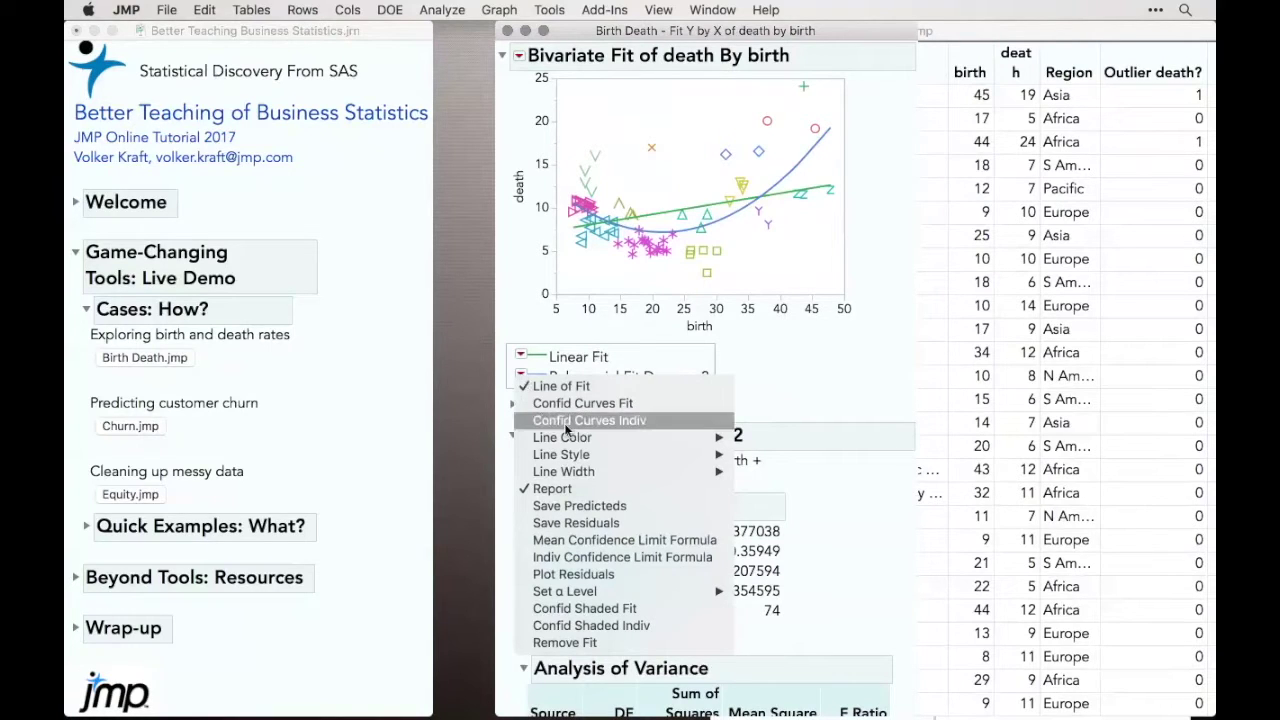
pyautogui.click(612, 573)
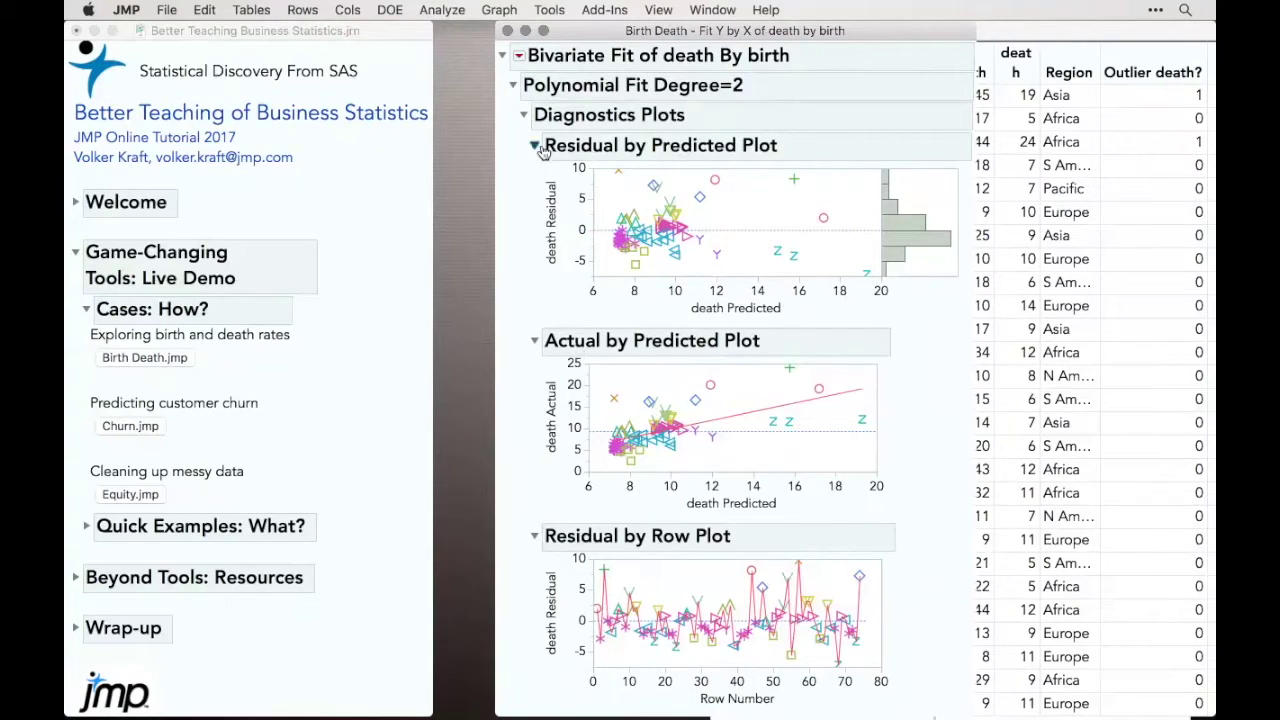
pyautogui.scroll(-3, 706, 449)
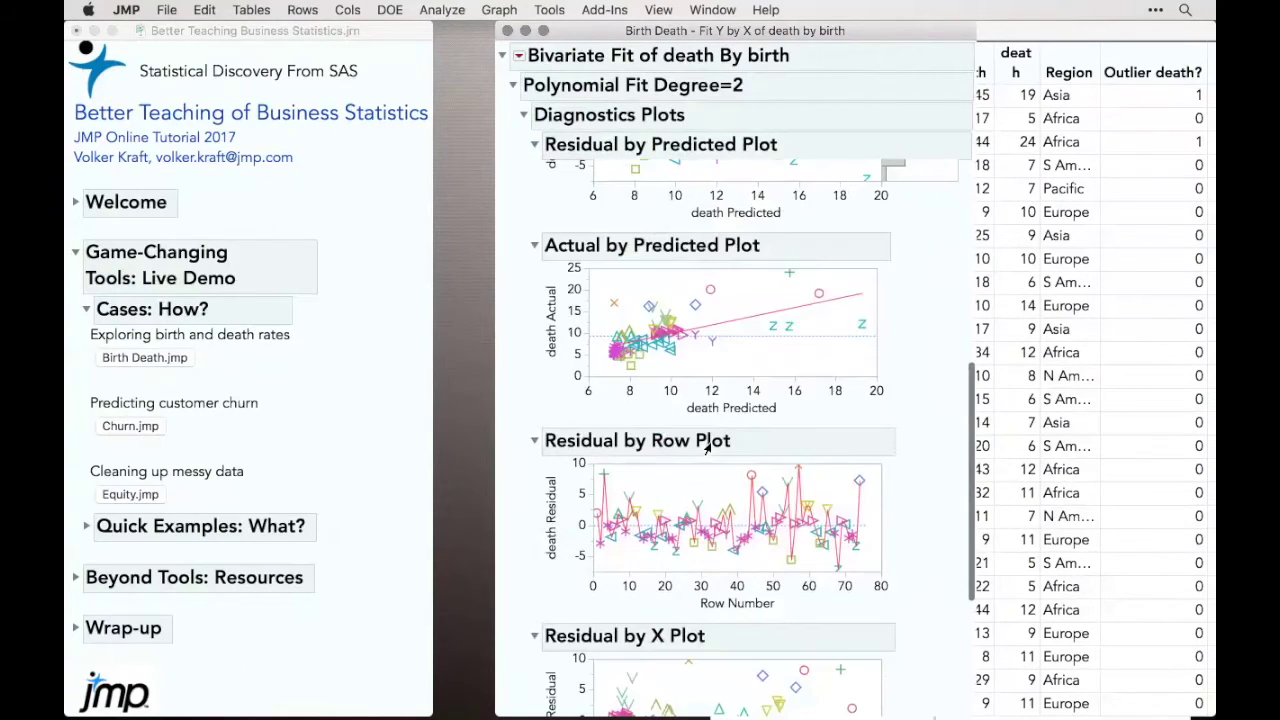
pyautogui.scroll(-9, 706, 449)
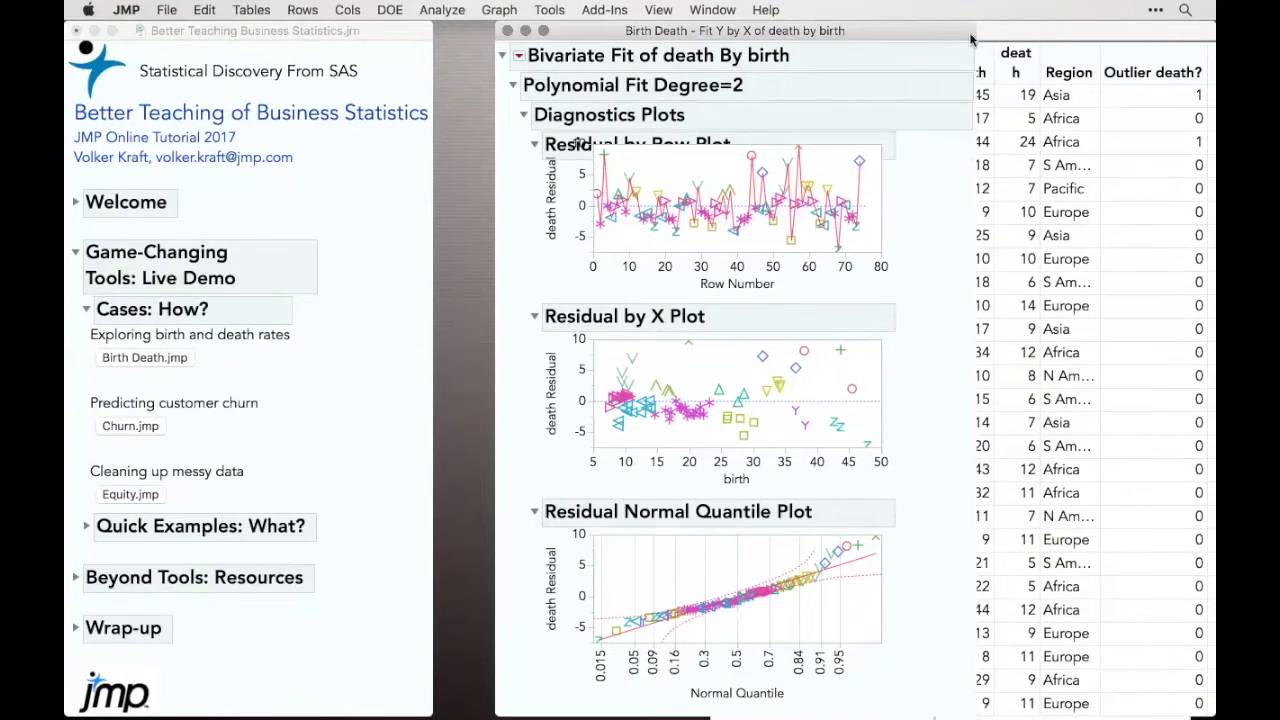
# - Close the bivariate report and run Fit Y by X with death as the response and Region as the factor
pyautogui.moveTo(970, 38); pyautogui.dragTo(966, 160)
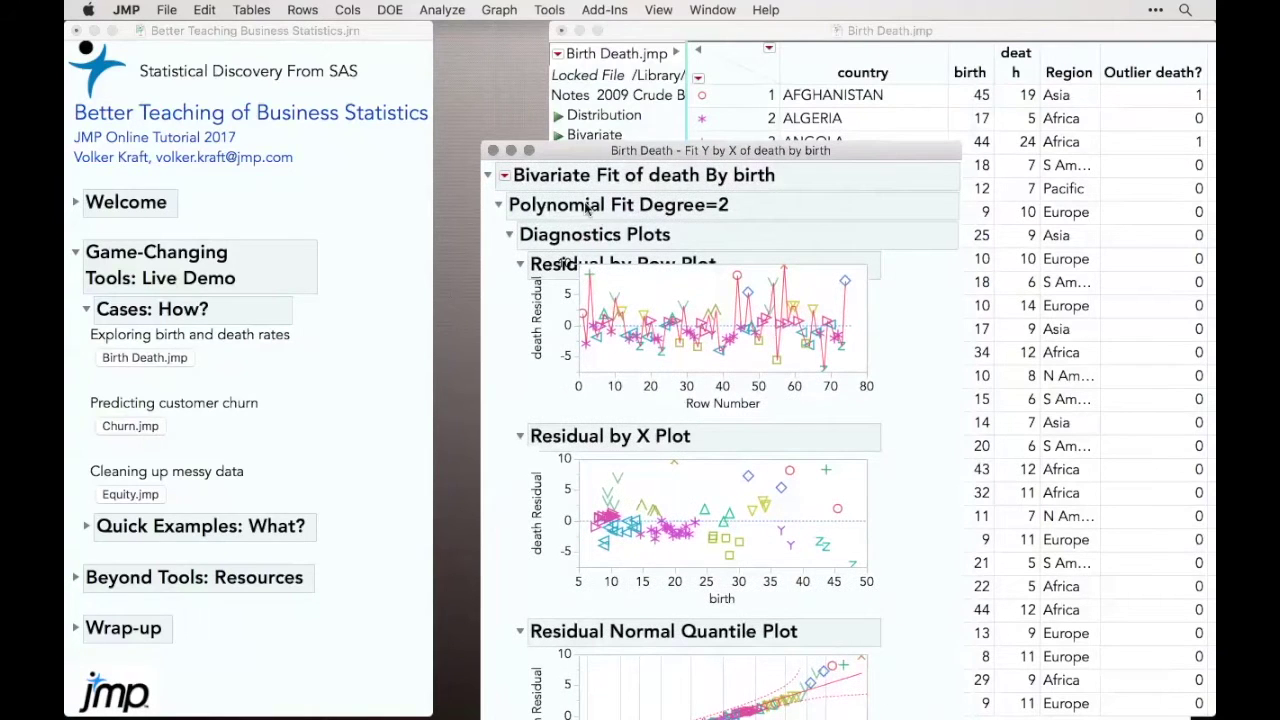
pyautogui.click(499, 155)
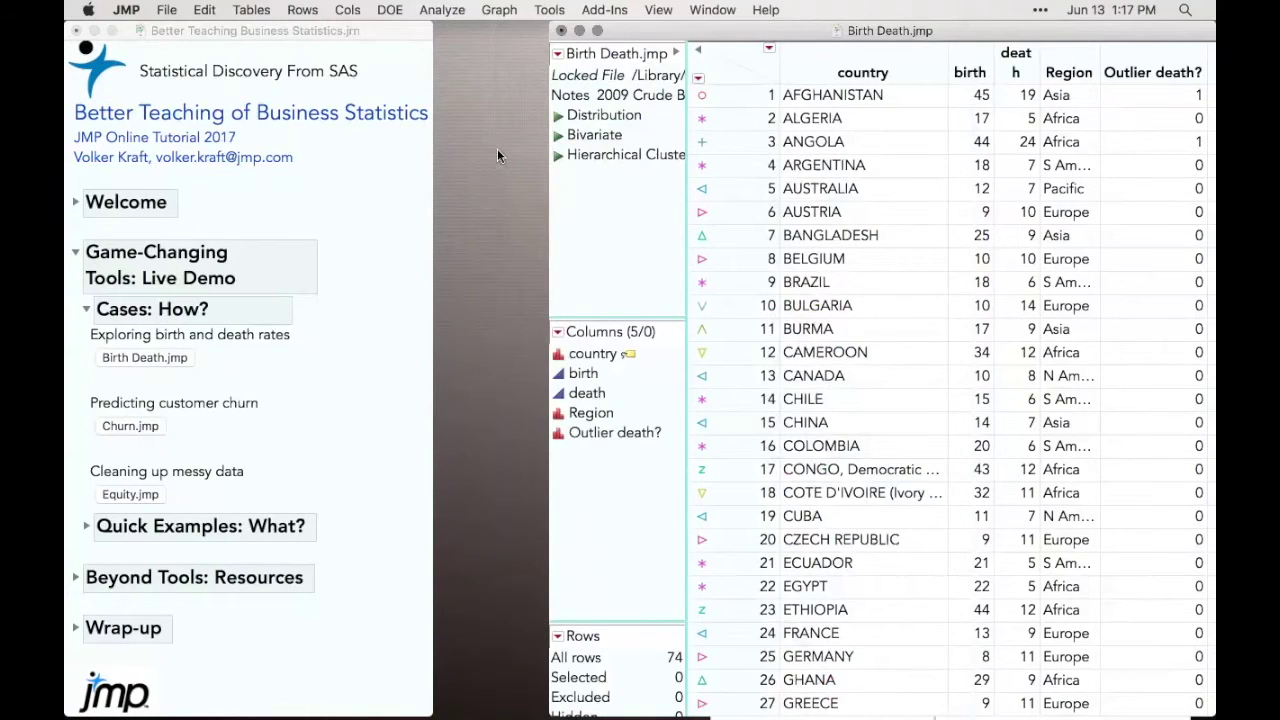
pyautogui.click(440, 10)
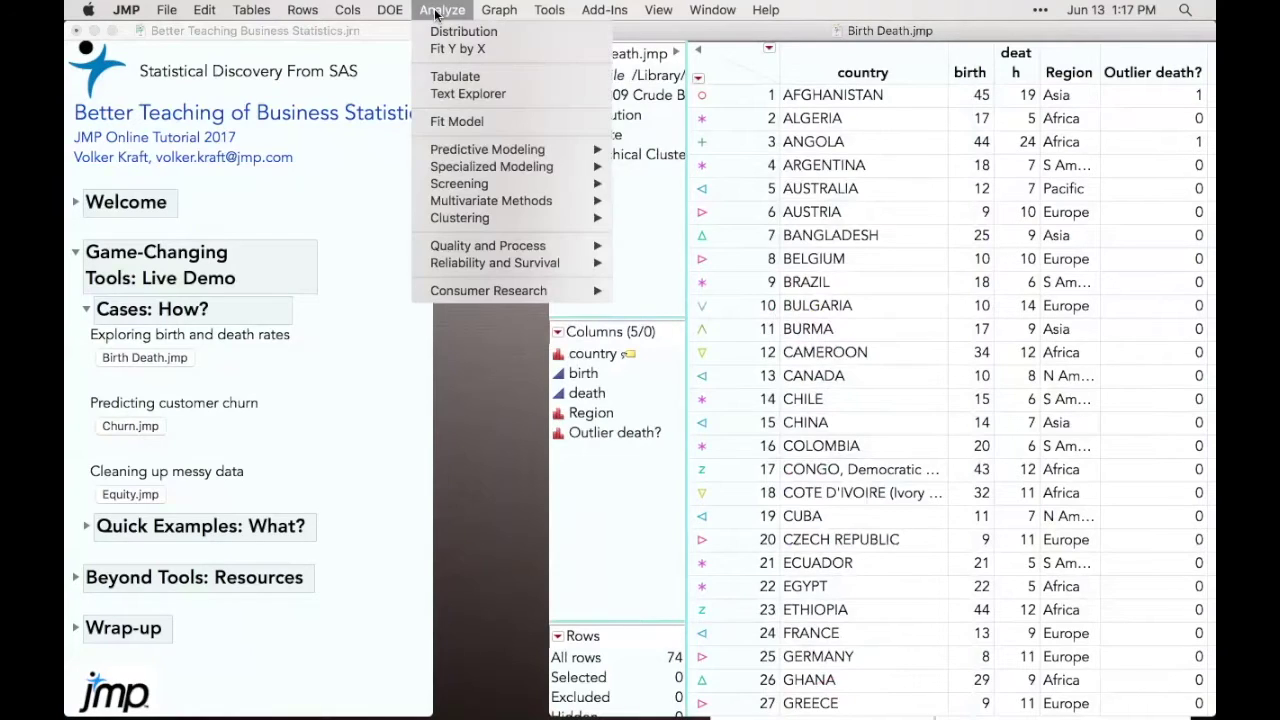
pyautogui.click(465, 56)
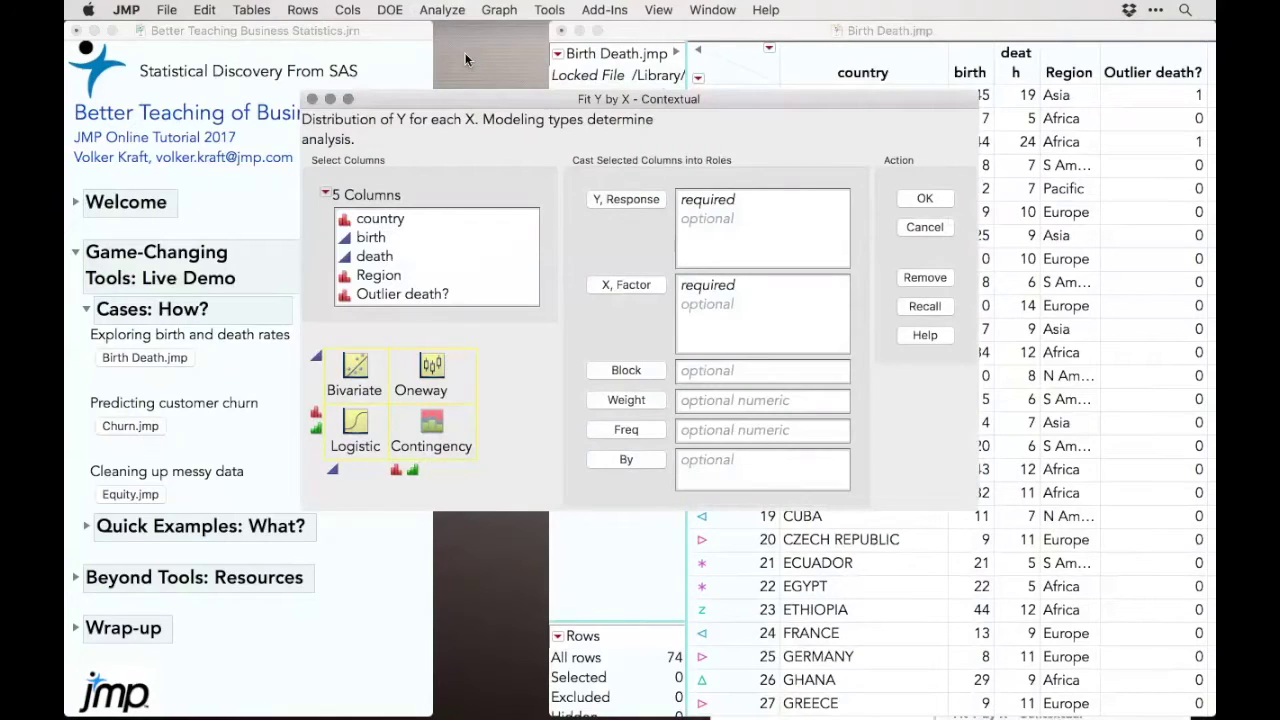
pyautogui.click(378, 257)
pyautogui.click(649, 201)
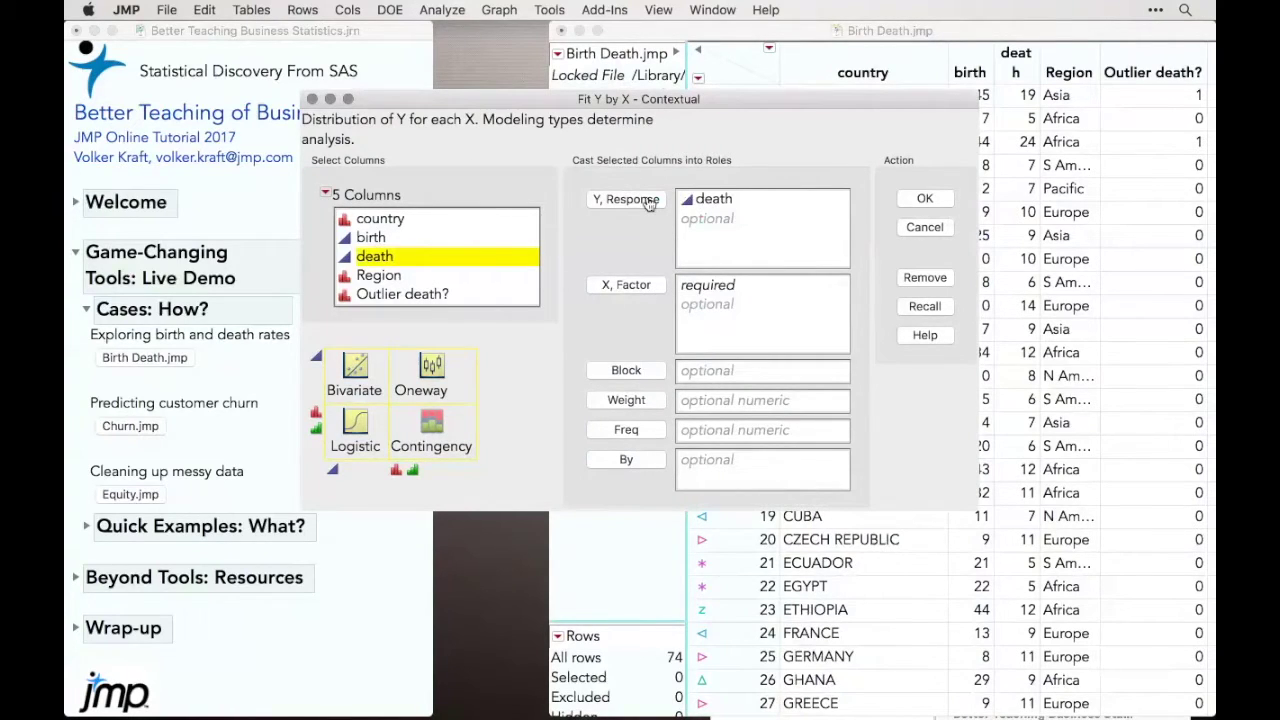
pyautogui.click(398, 279)
pyautogui.click(638, 289)
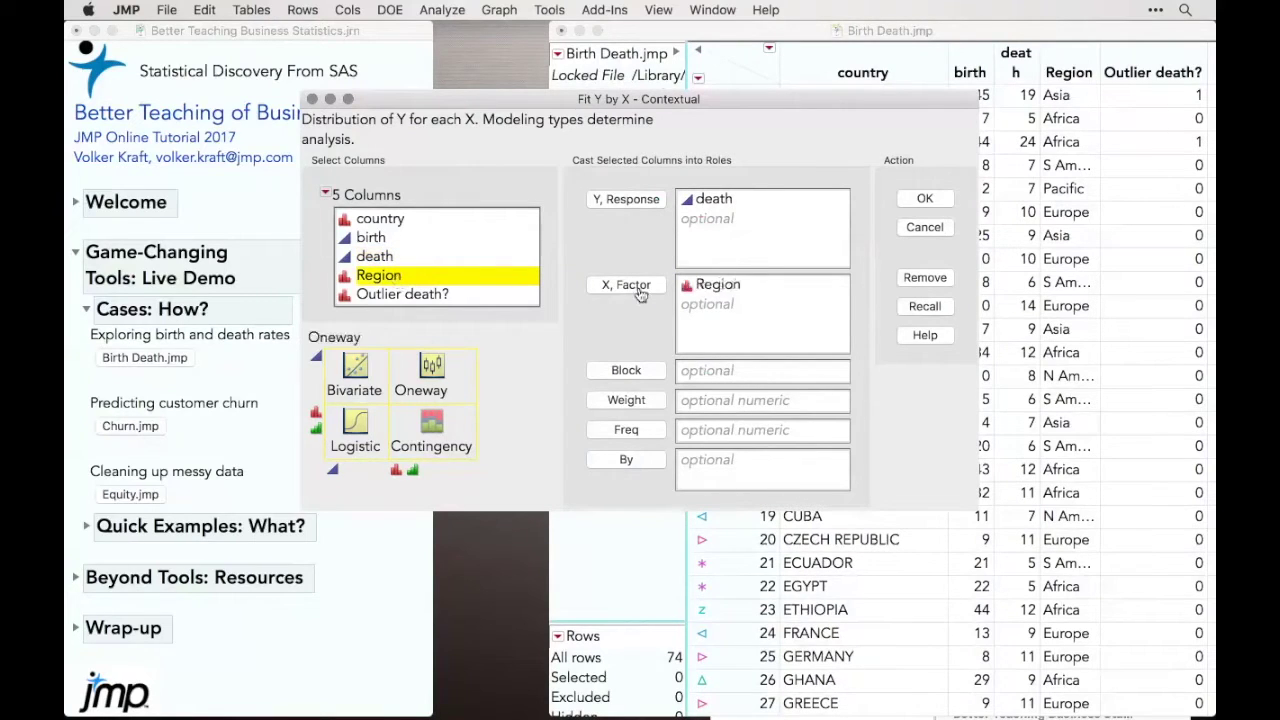
pyautogui.click(925, 199)
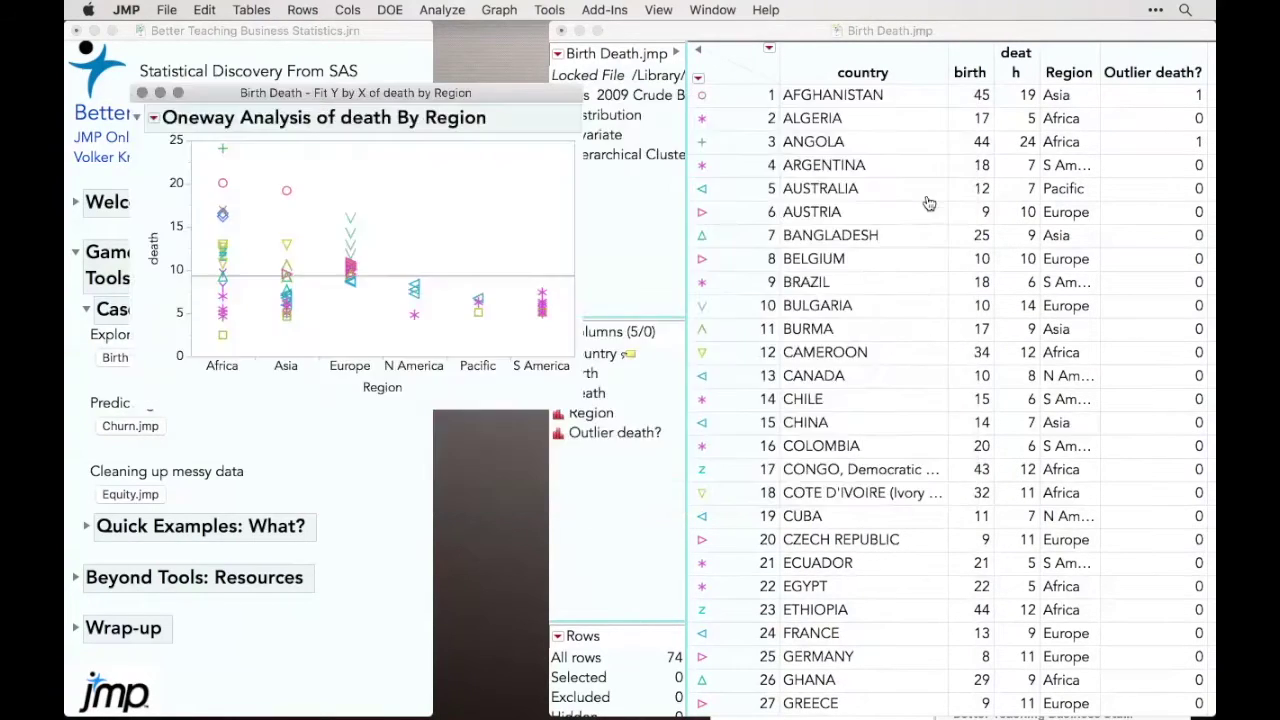
# - Move the death by Region report clear of the journal and add the Means/Anova analysis to it
pyautogui.moveTo(363, 94); pyautogui.dragTo(686, 78)
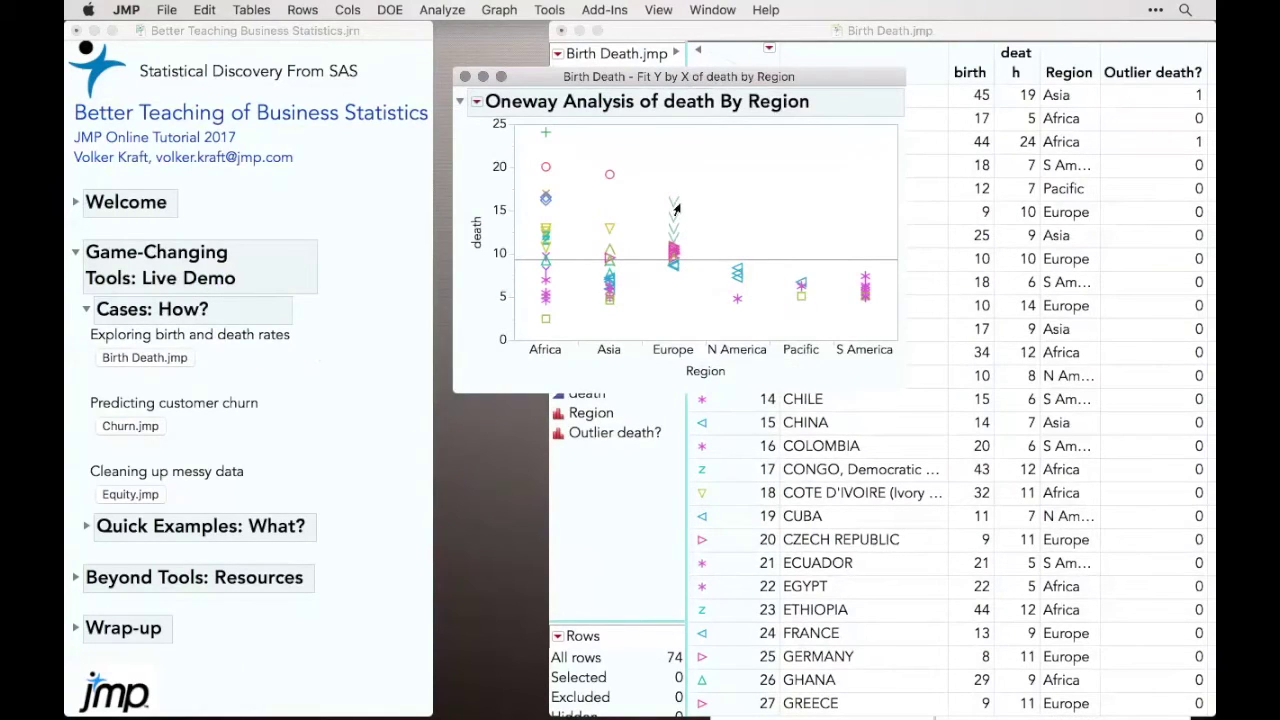
pyautogui.click(478, 104)
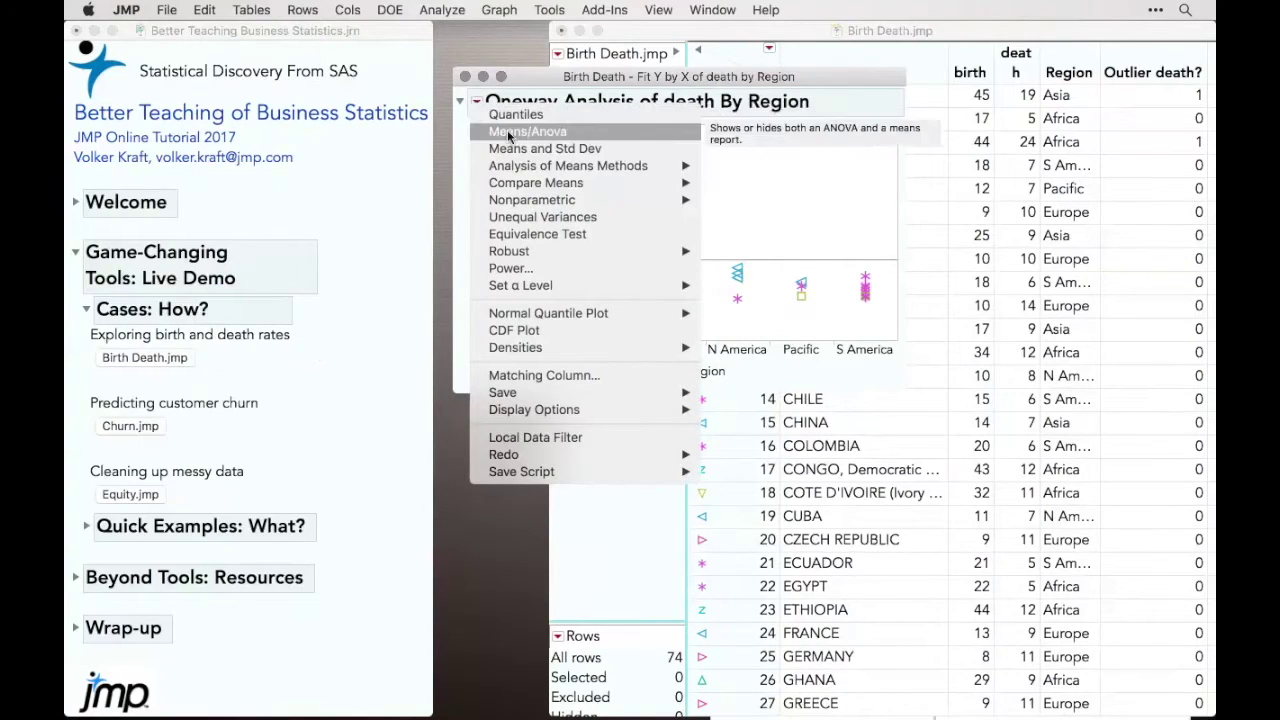
pyautogui.click(508, 131)
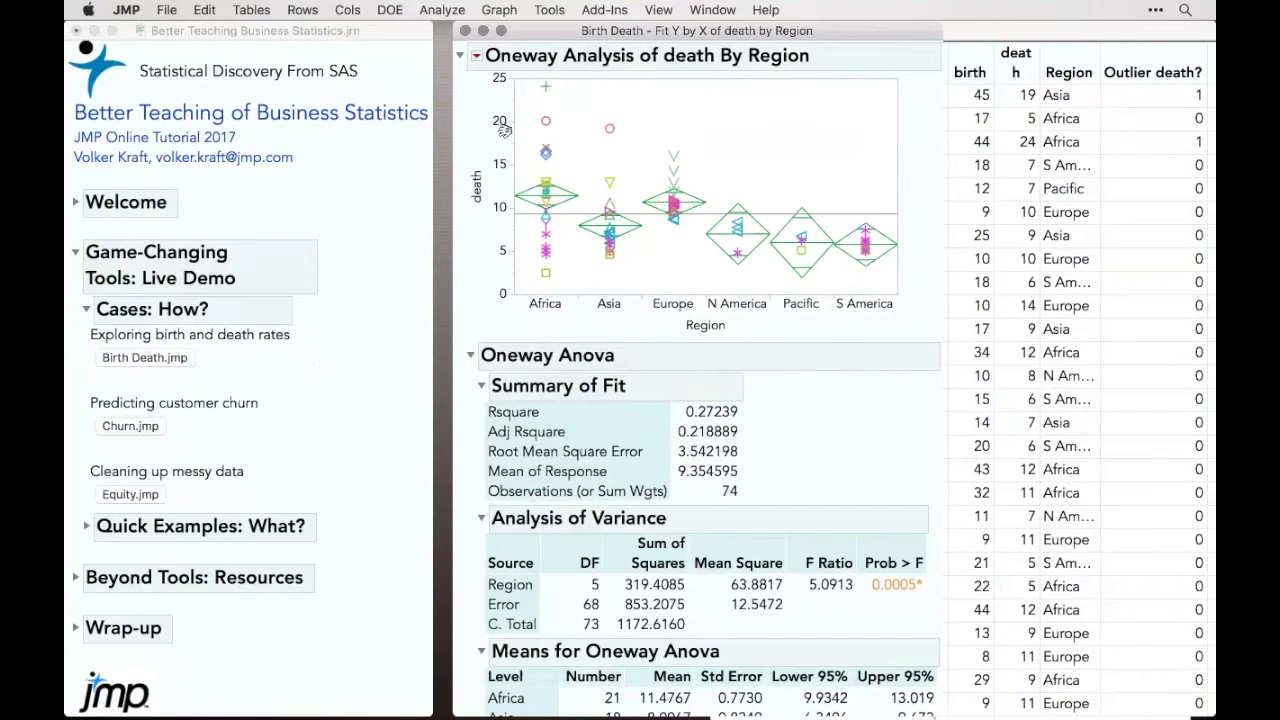
# - Compare the region means for all pairs with Tukey HSD, and select the S America comparison circle
pyautogui.click(478, 57)
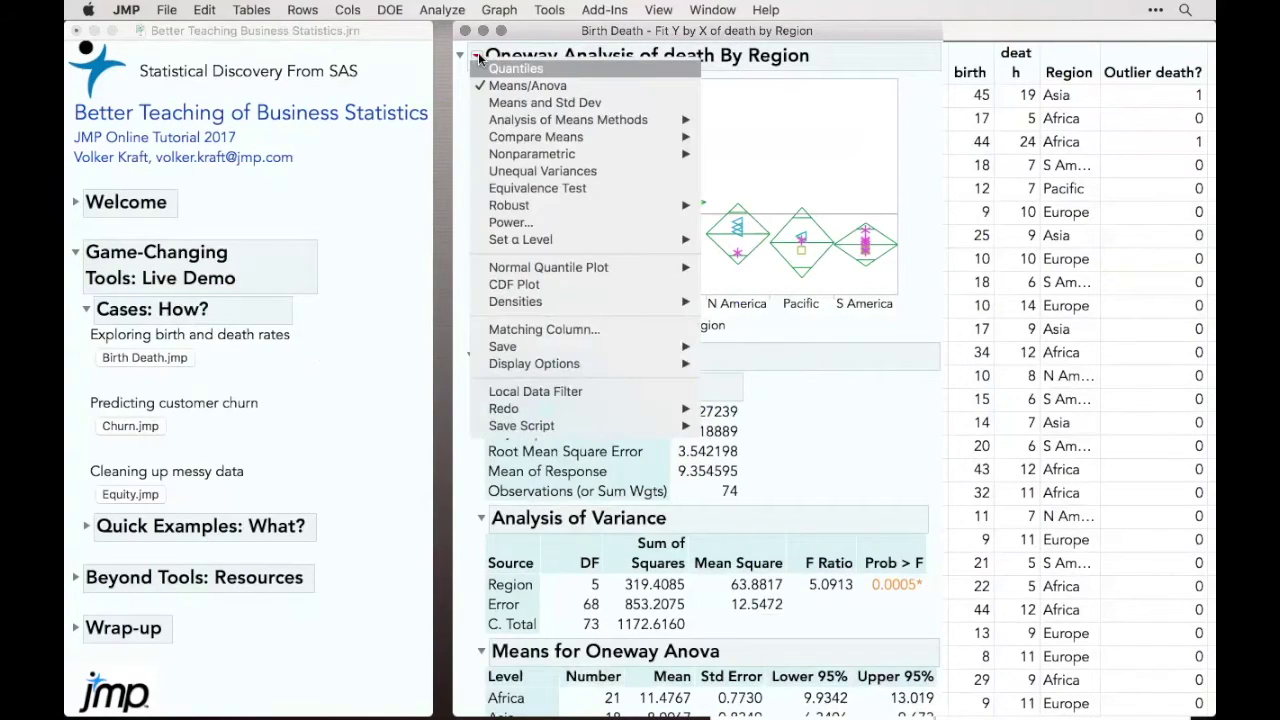
pyautogui.moveTo(526, 134)
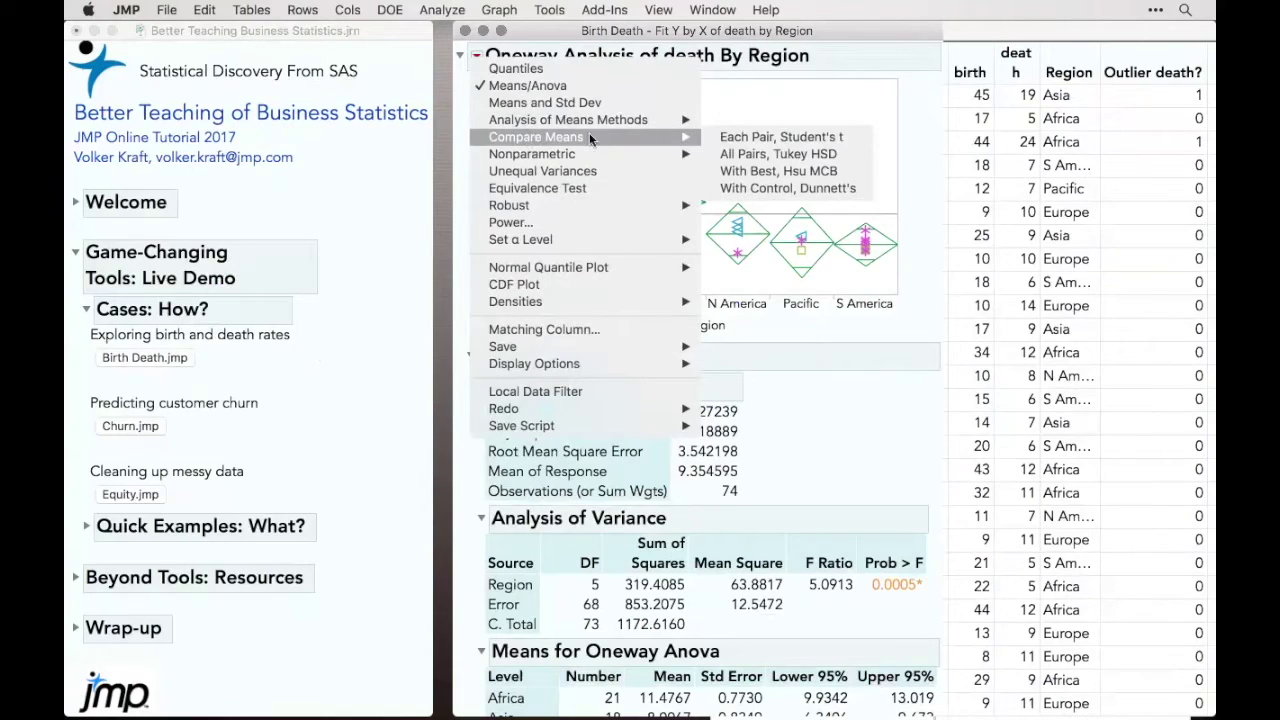
pyautogui.click(798, 155)
pyautogui.click(910, 240)
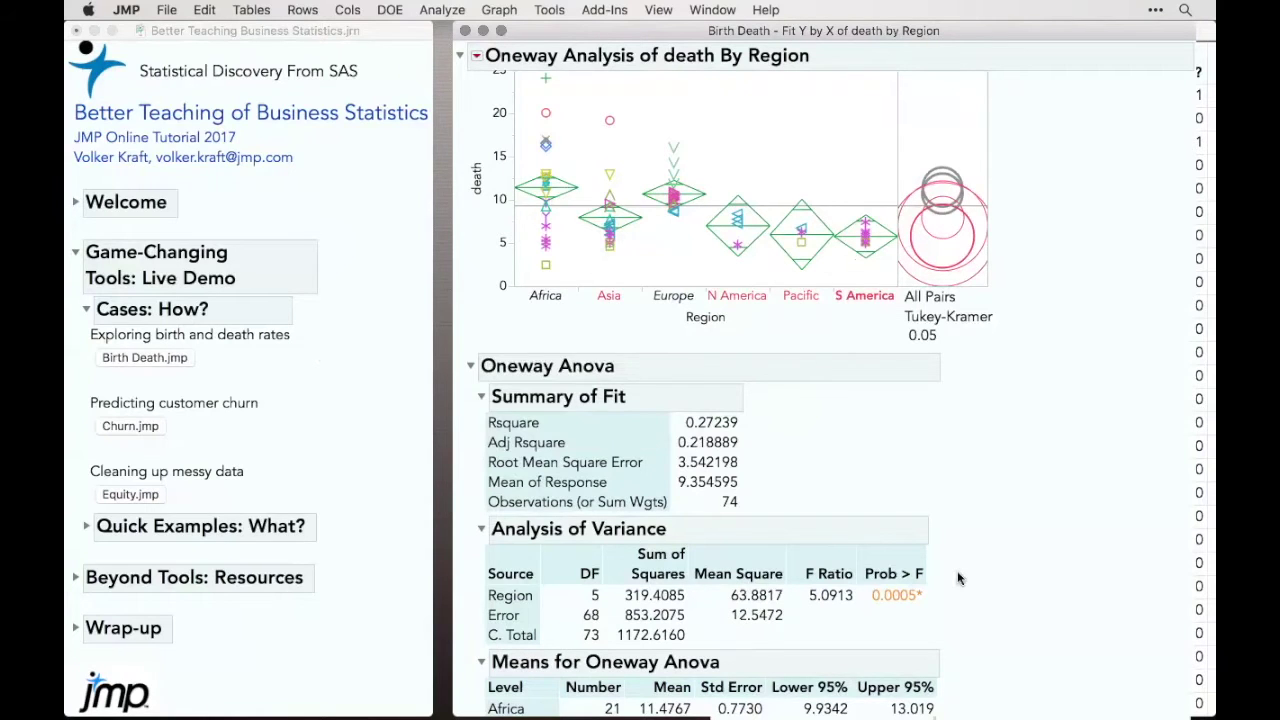
# - Examine the Anova and Tukey-Kramer comparison results, circling the Connecting Letters Report, and return to the death by Region plot
pyautogui.scroll(-5, 957, 578)
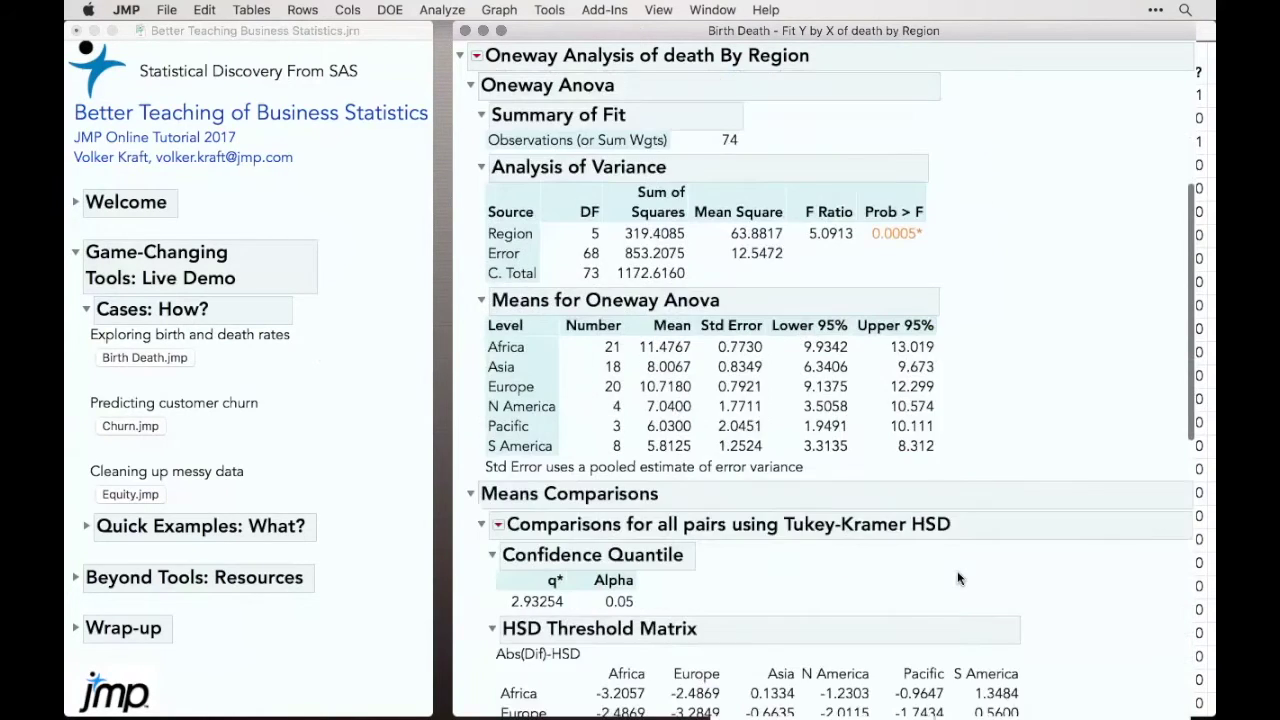
pyautogui.scroll(-7, 957, 578)
pyautogui.scroll(2, 957, 578)
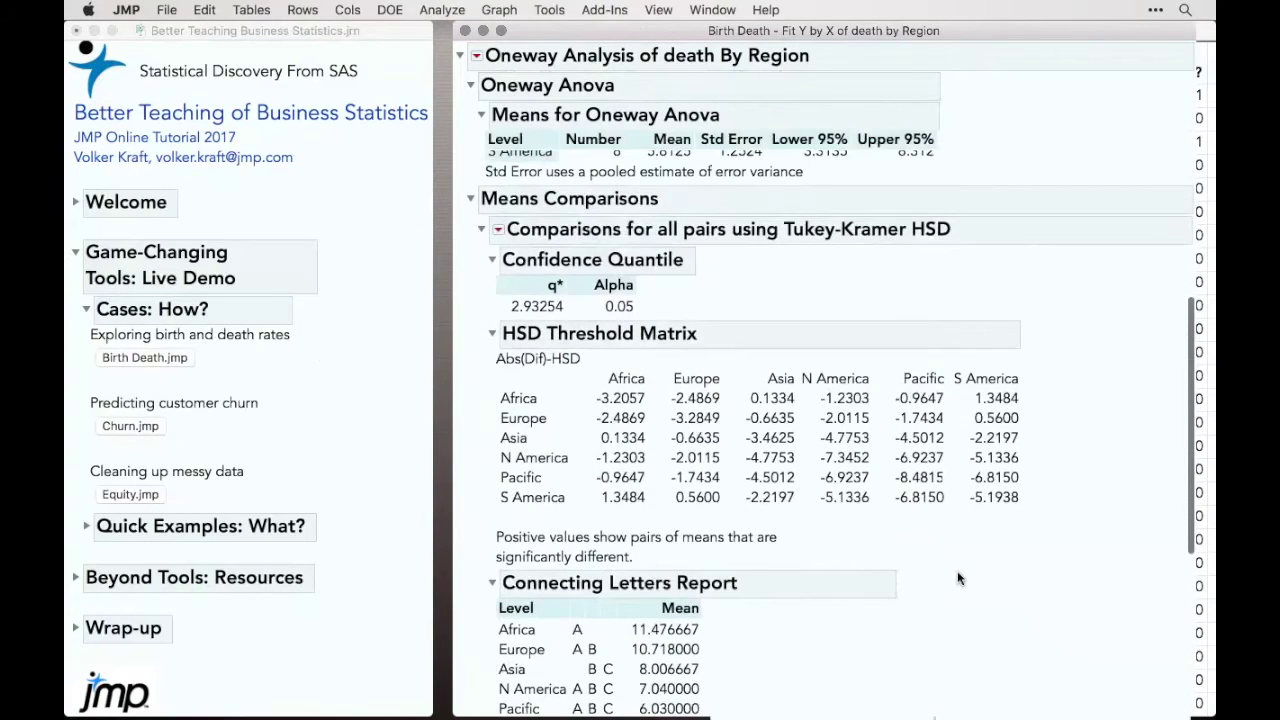
pyautogui.scroll(-5, 957, 578)
pyautogui.moveTo(817, 398)
pyautogui.mouseDown()
pyautogui.moveTo(745, 305)
pyautogui.moveTo(530, 465)
pyautogui.moveTo(650, 335)
pyautogui.mouseUp()
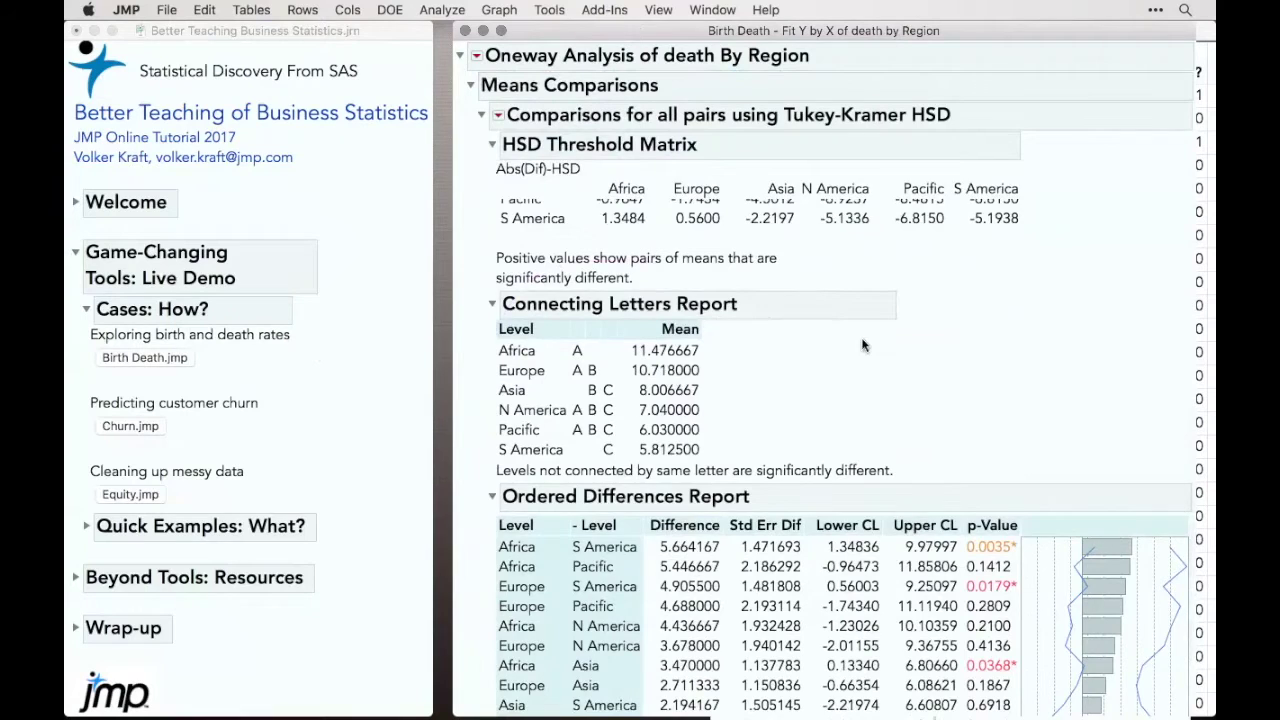
pyautogui.scroll(-2, 864, 344)
pyautogui.scroll(10, 864, 344)
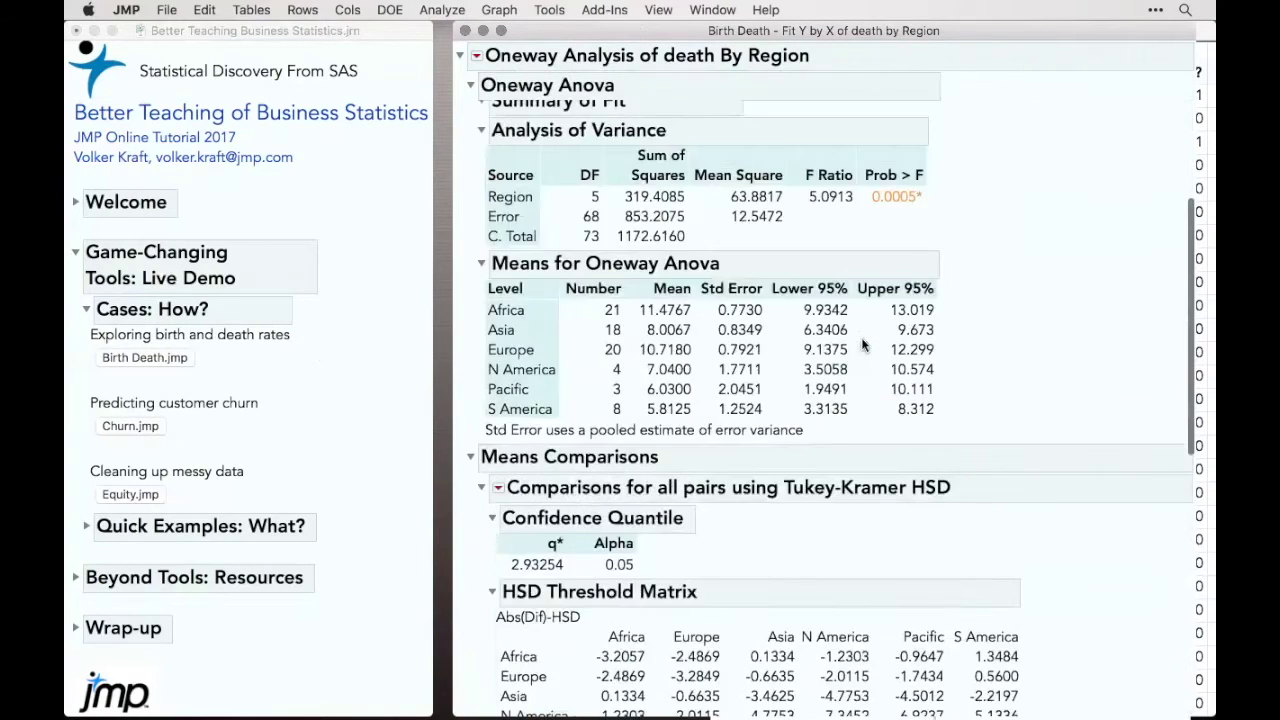
pyautogui.scroll(2, 864, 344)
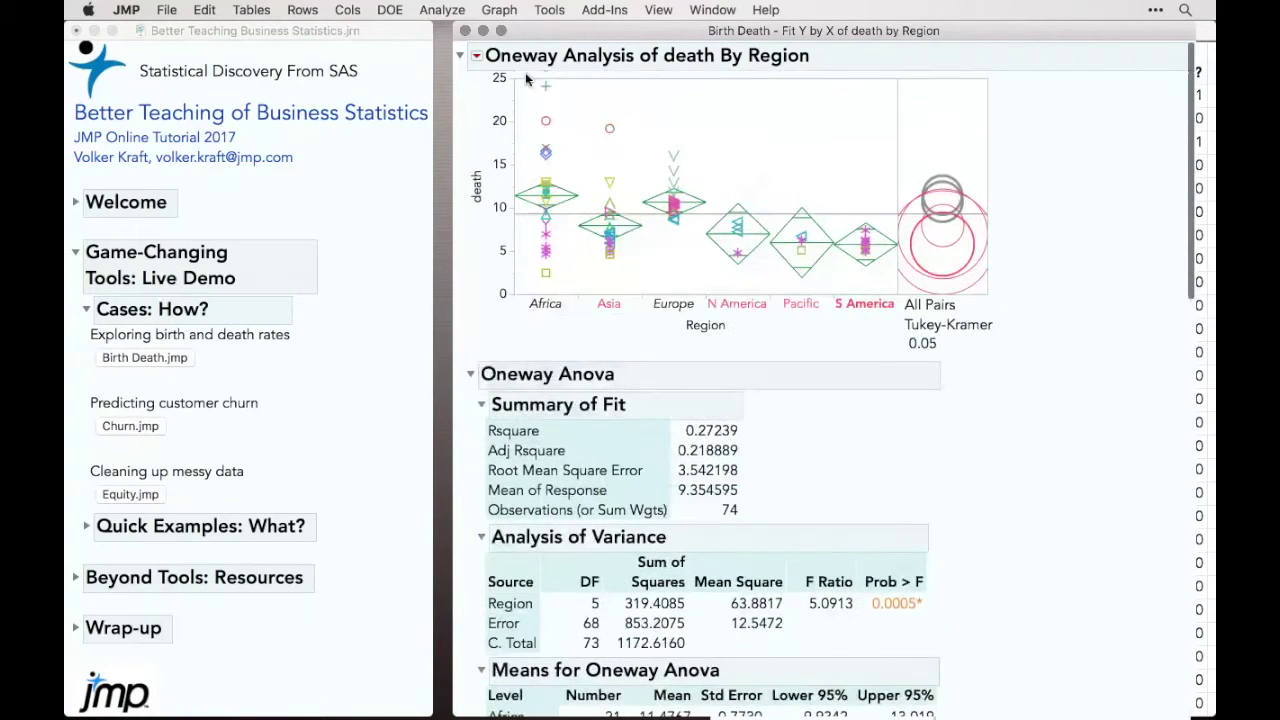
# - Close the death by Region report and start a Tabulate table with birth and death as its columns
pyautogui.click(464, 33)
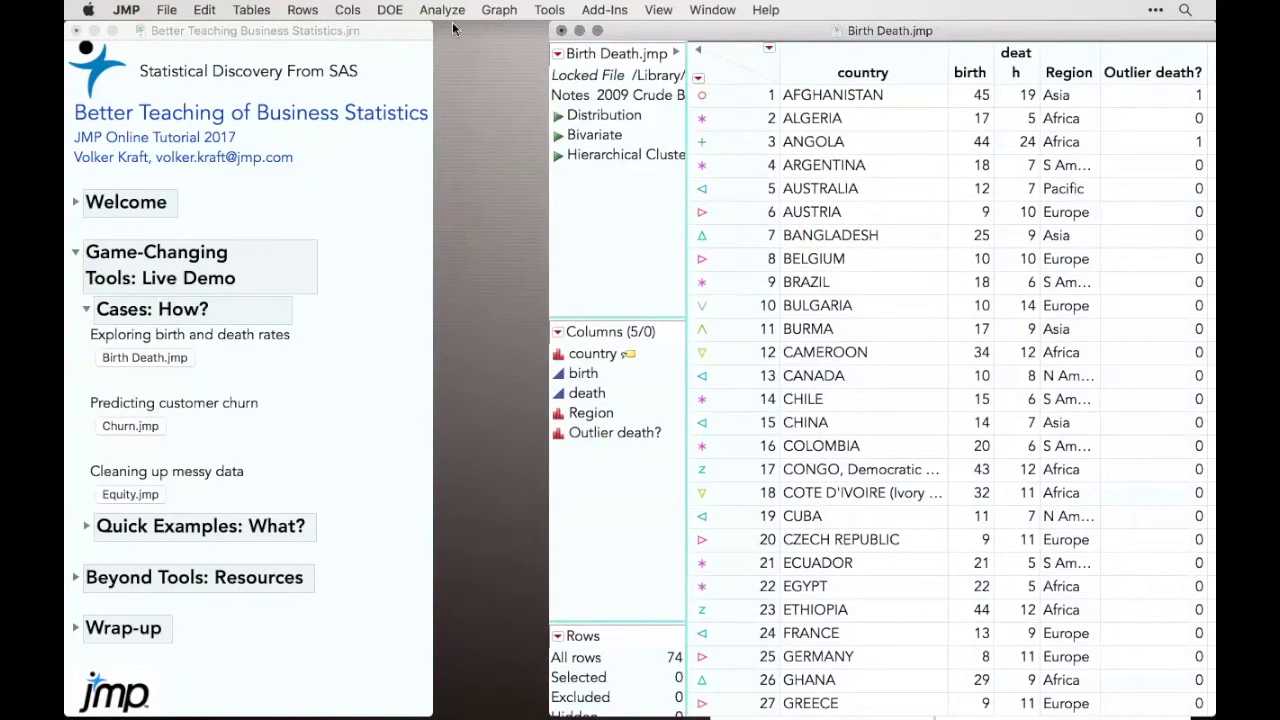
pyautogui.click(443, 10)
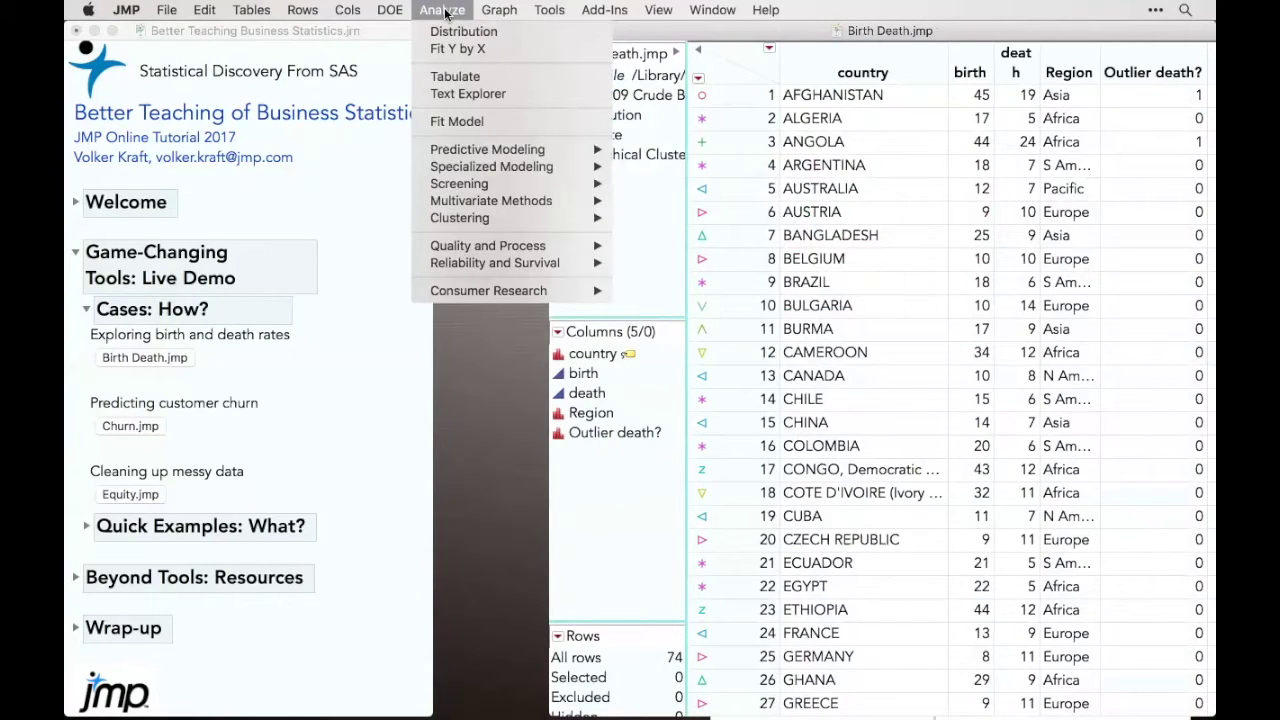
pyautogui.click(463, 82)
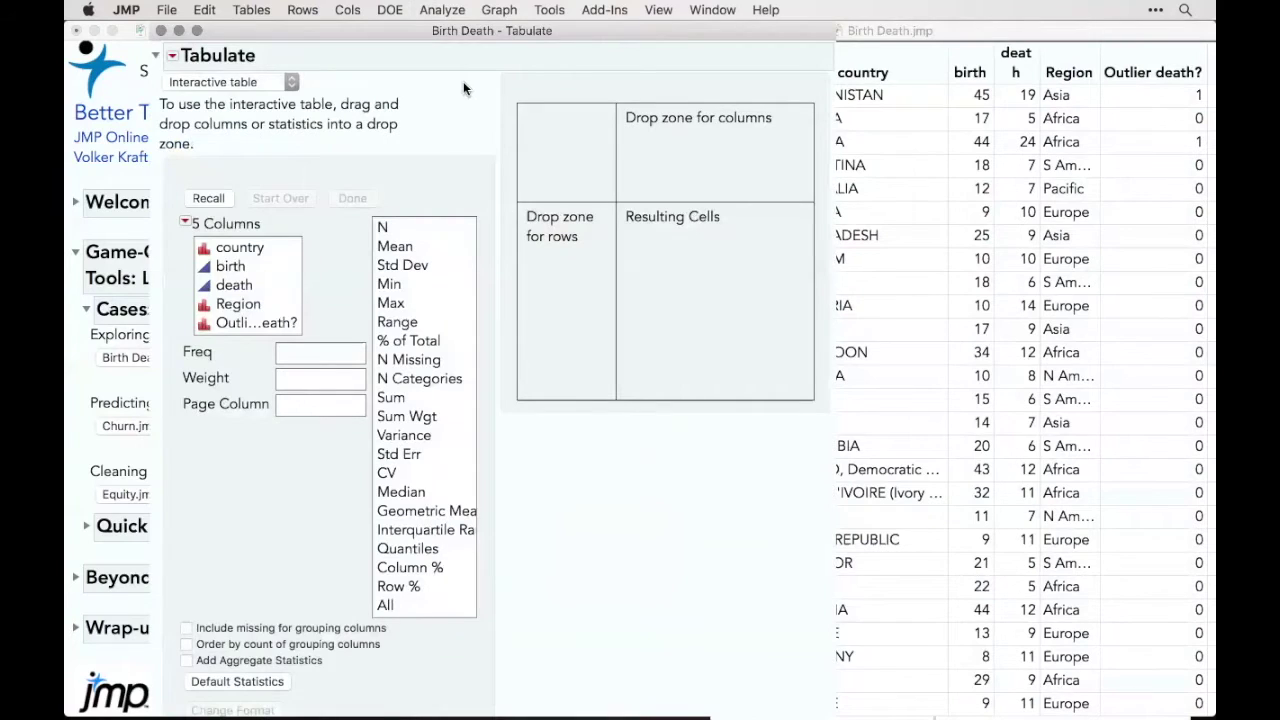
pyautogui.click(231, 267)
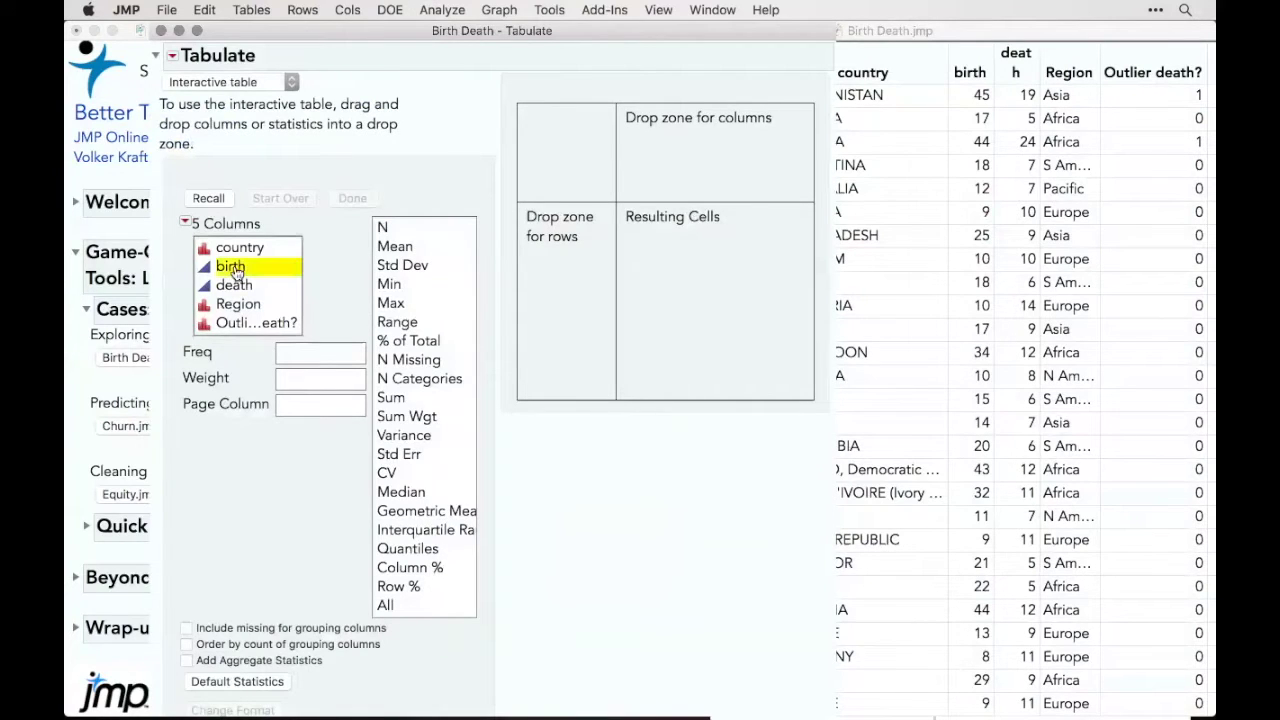
pyautogui.keyDown('shift'); pyautogui.click(235, 287); pyautogui.keyUp('shift')
pyautogui.moveTo(235, 287); pyautogui.dragTo(623, 216)
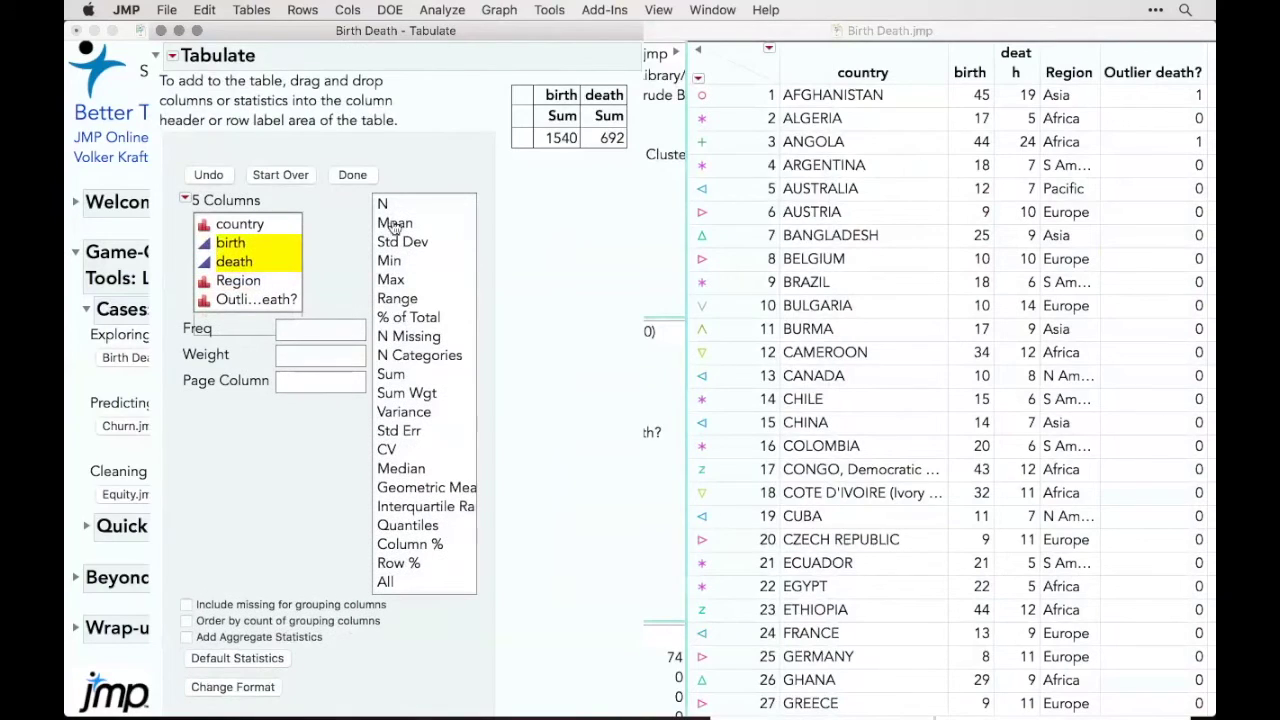
# - Use Mean and Std Dev as the table's statistics for birth and death, and group the rows by Region
pyautogui.click(395, 228)
pyautogui.keyDown('shift'); pyautogui.click(401, 243); pyautogui.keyUp('shift')
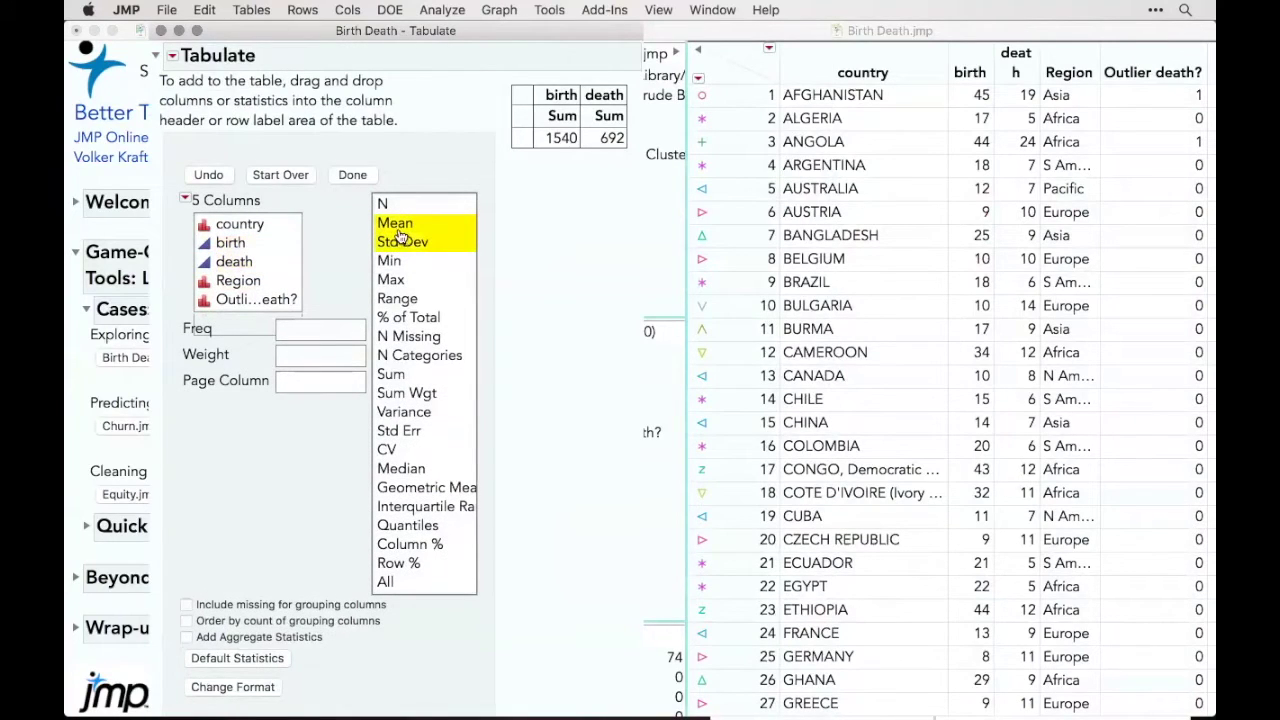
pyautogui.moveTo(401, 237); pyautogui.dragTo(548, 122)
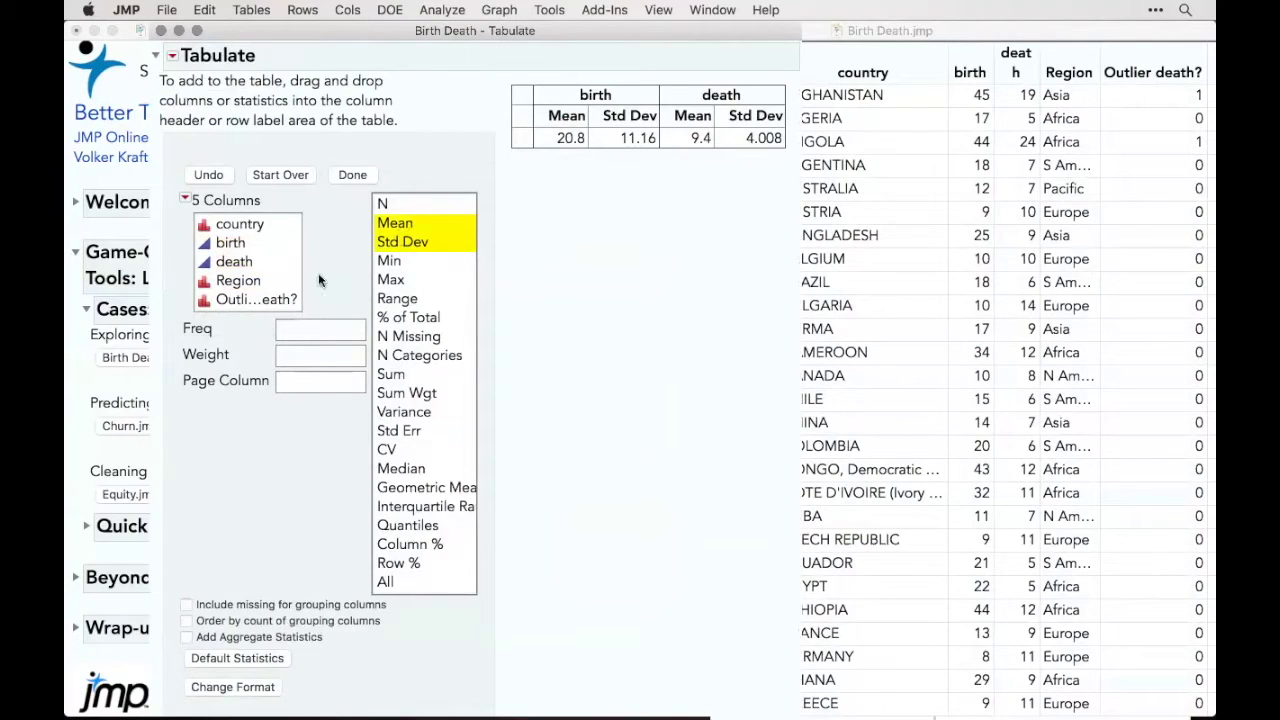
pyautogui.click(249, 287)
pyautogui.moveTo(249, 288); pyautogui.dragTo(526, 137)
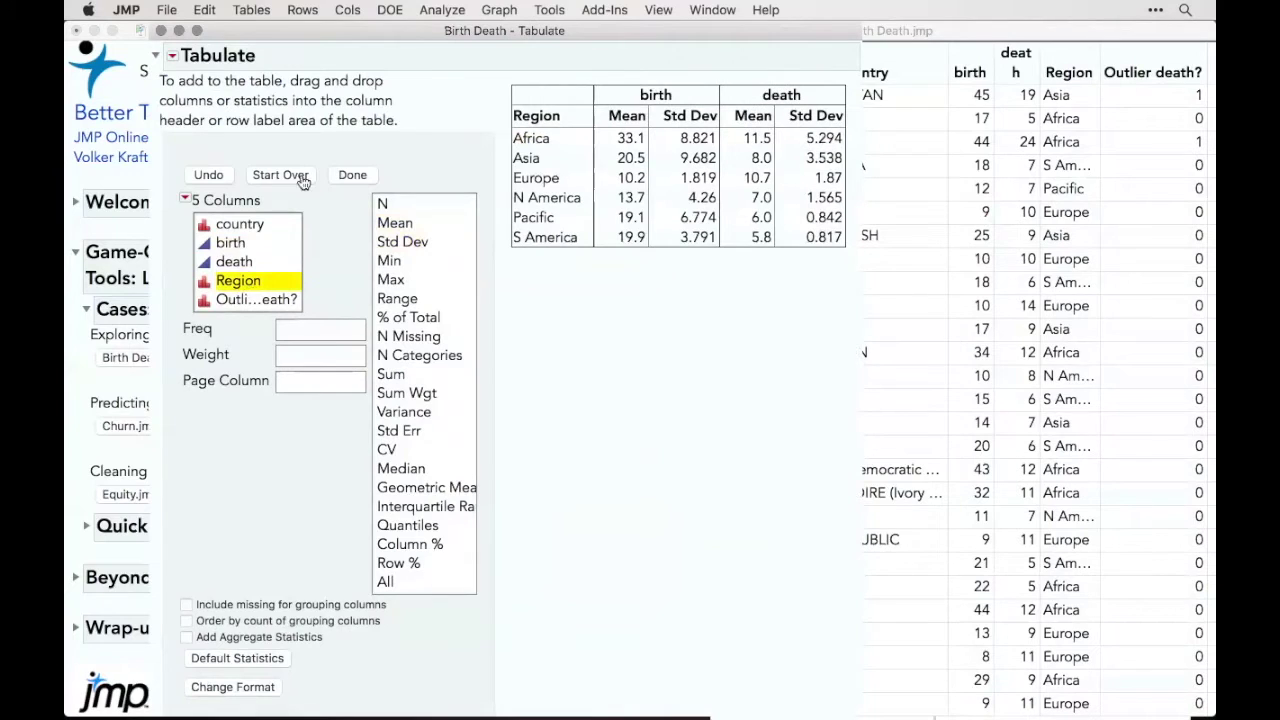
# - Show the chart beneath the Tabulate table, finish the table, and move the report clear of the journal and the saved scripts
pyautogui.click(172, 56)
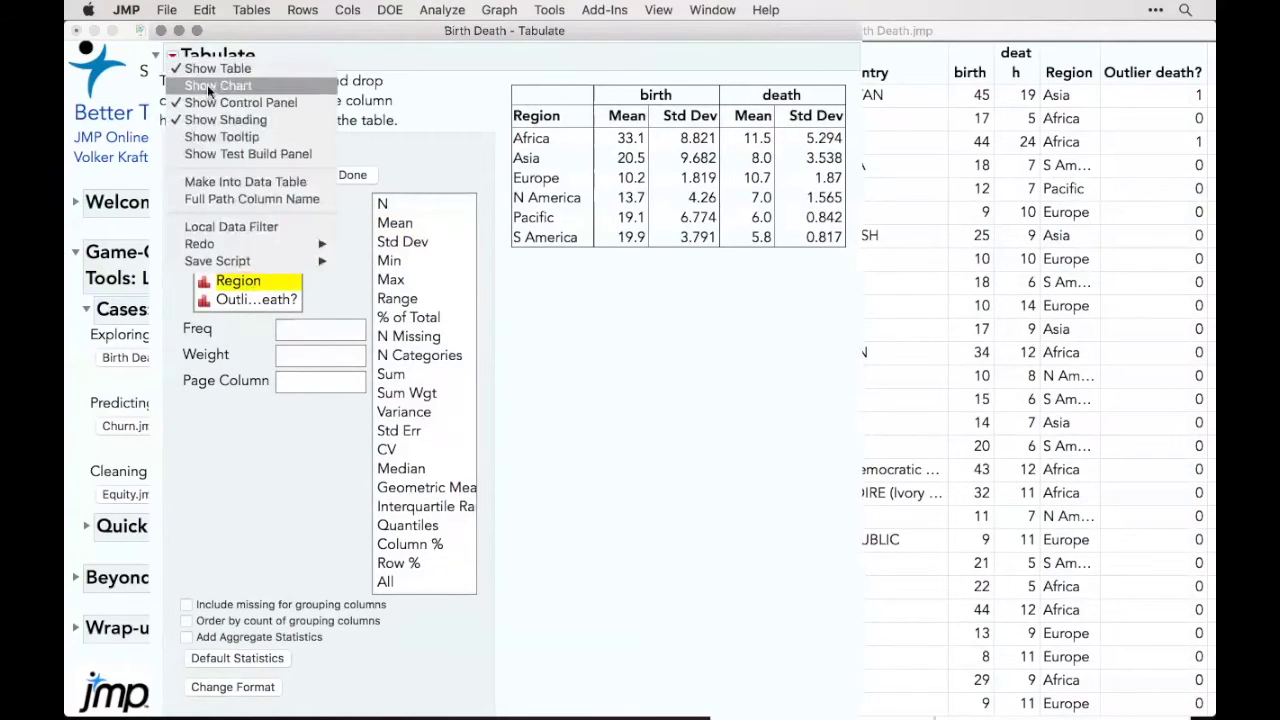
pyautogui.click(207, 84)
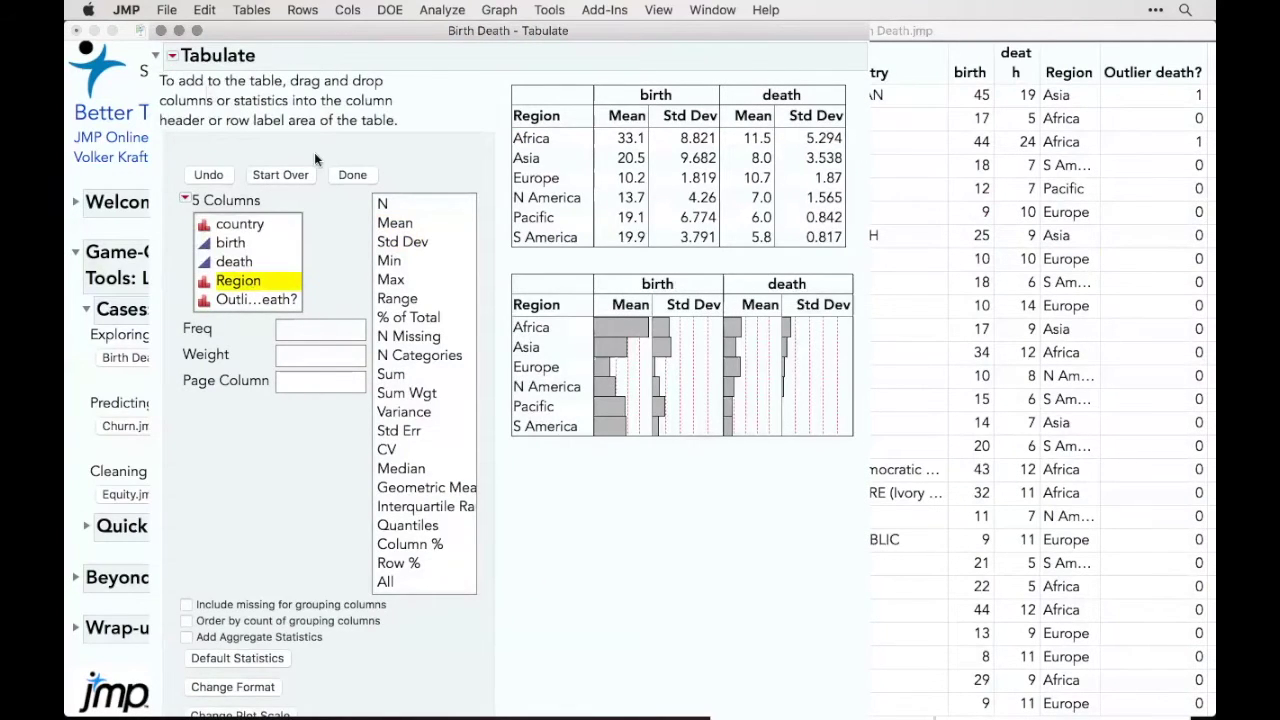
pyautogui.click(353, 177)
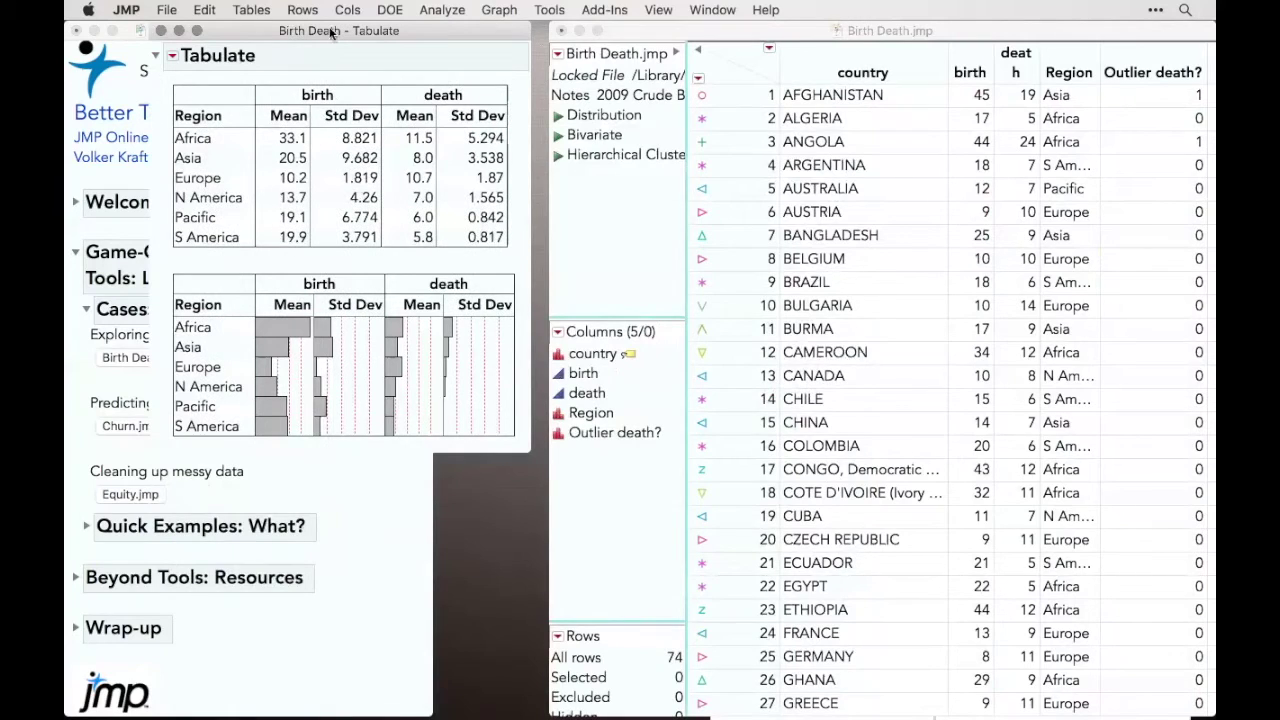
pyautogui.moveTo(330, 33); pyautogui.dragTo(697, 118)
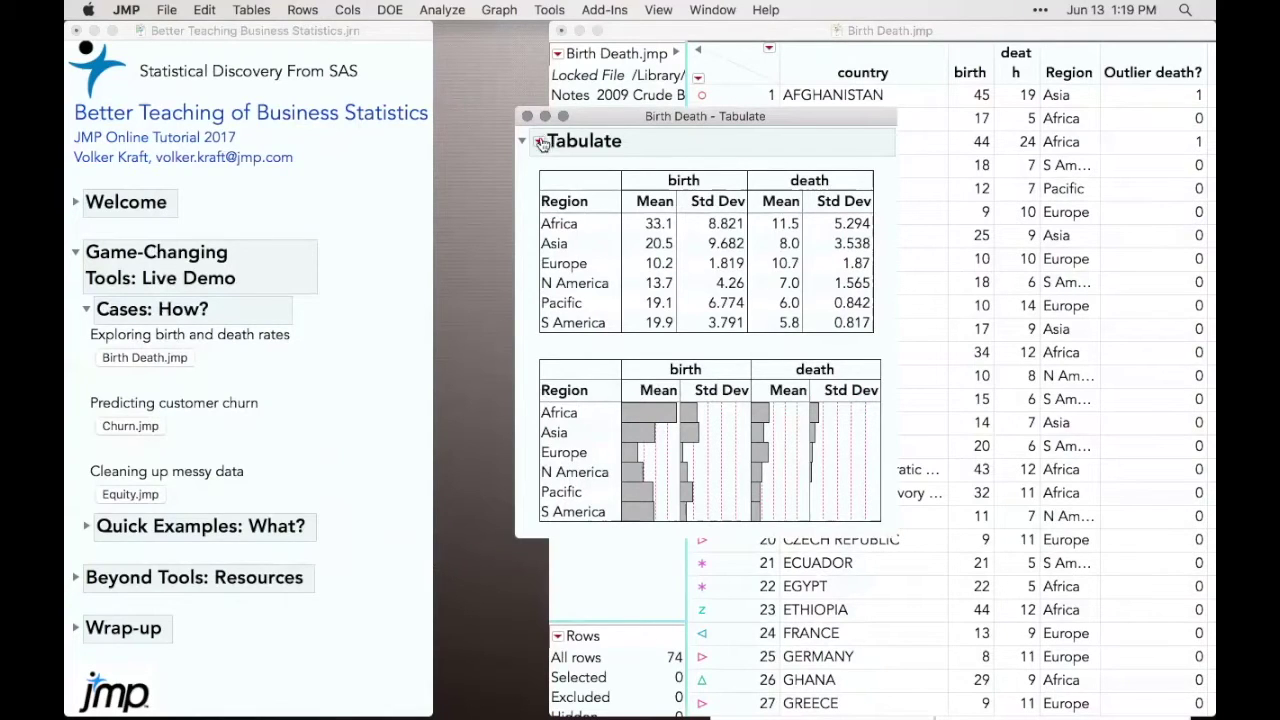
pyautogui.moveTo(581, 117); pyautogui.dragTo(822, 78)
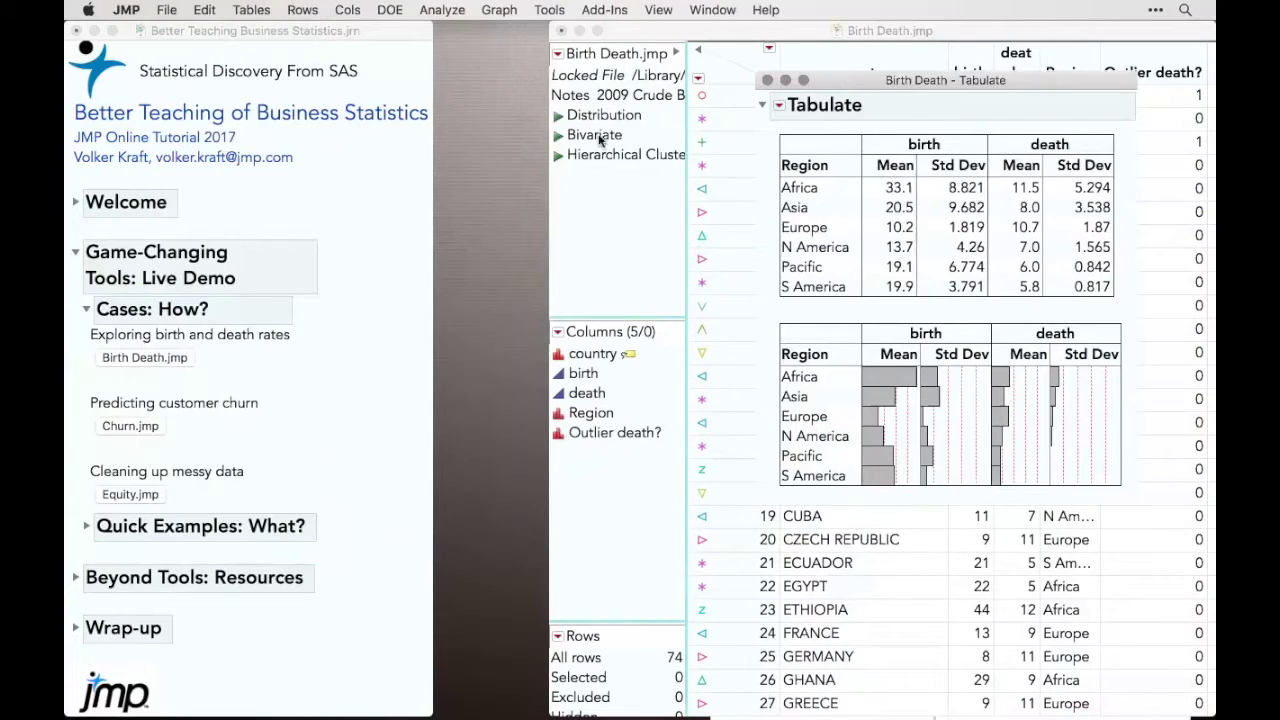
# - Save the Tabulate script to the Birth Death data table under the name My Tabulate
pyautogui.click(780, 105)
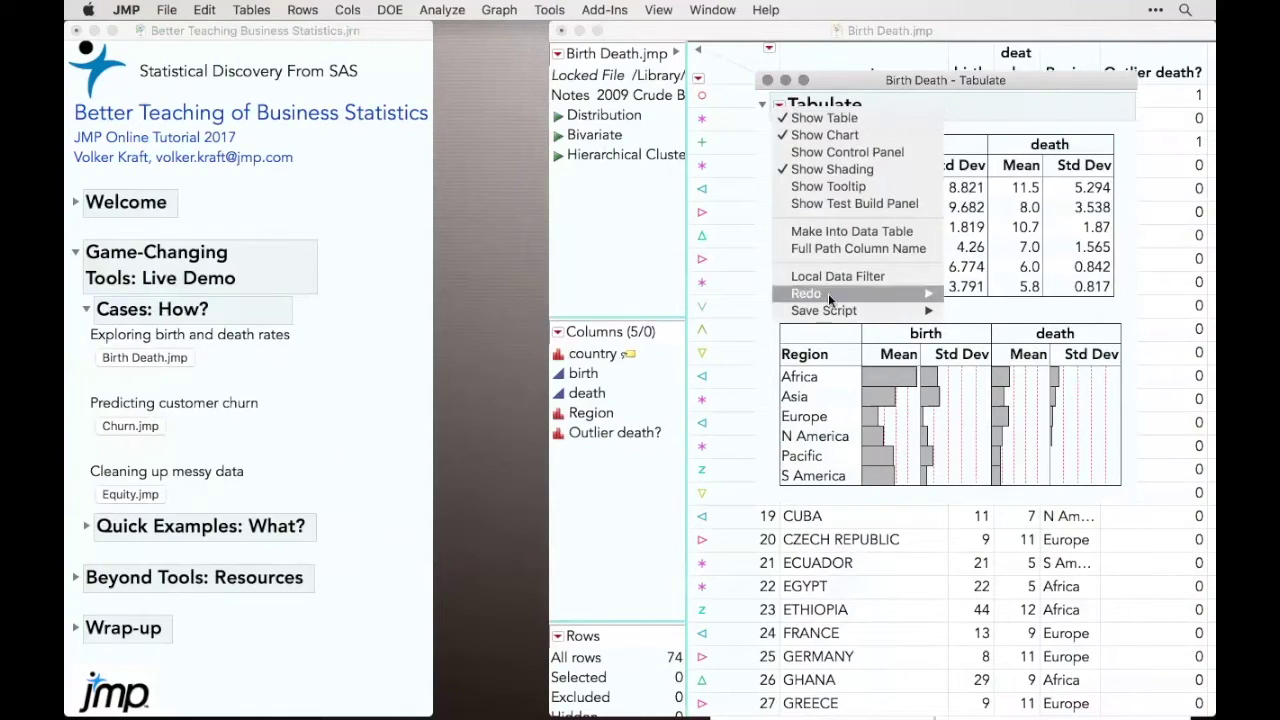
pyautogui.moveTo(834, 316)
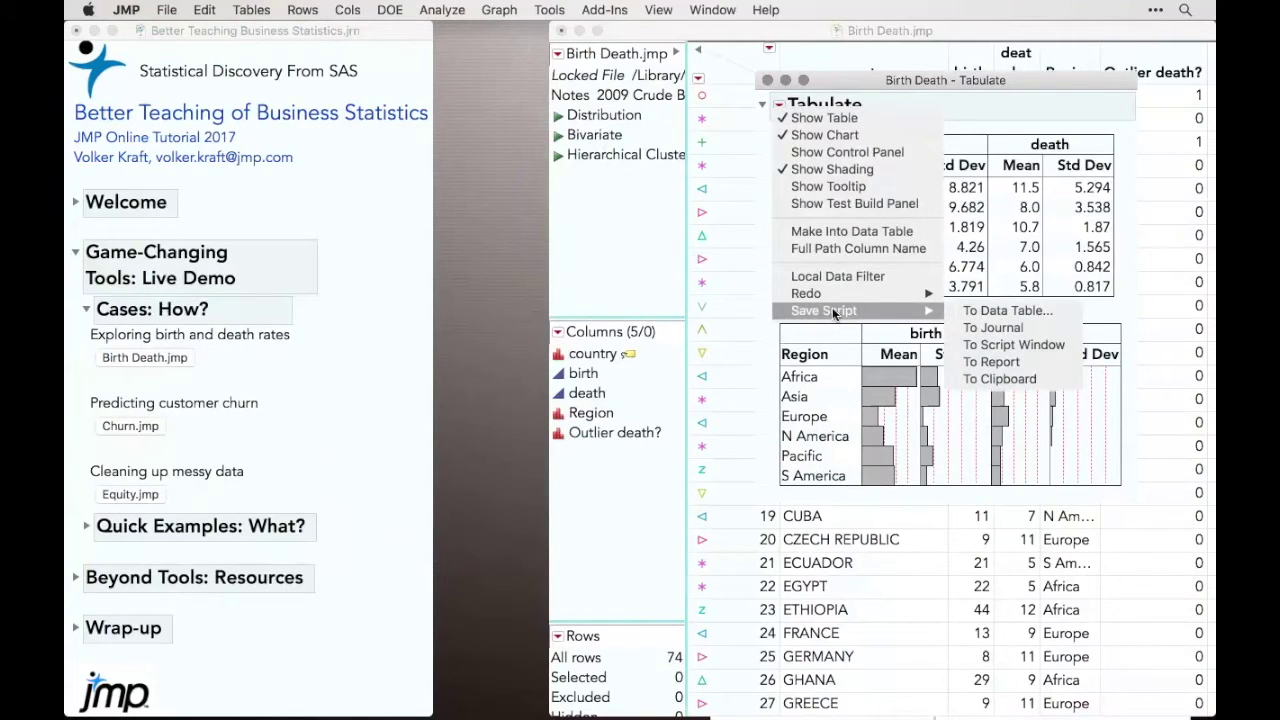
pyautogui.click(991, 311)
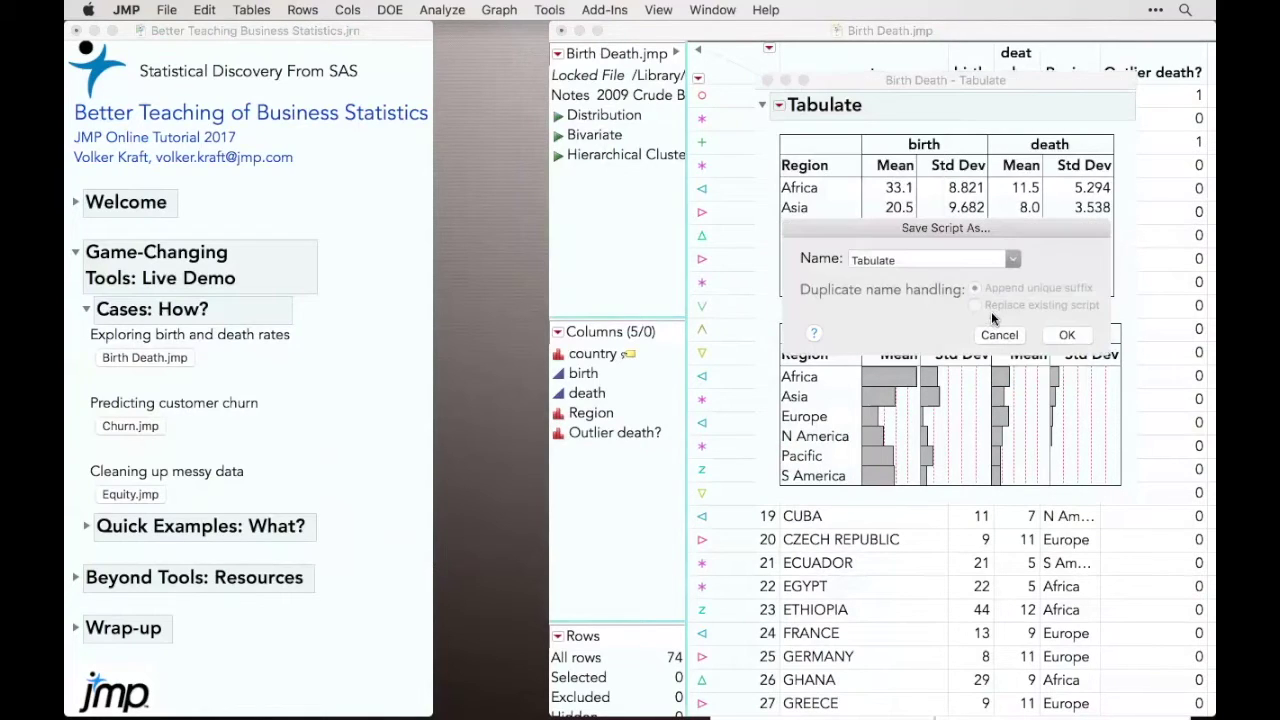
pyautogui.click(947, 258)
pyautogui.press('super+Left')
pyautogui.write('My')
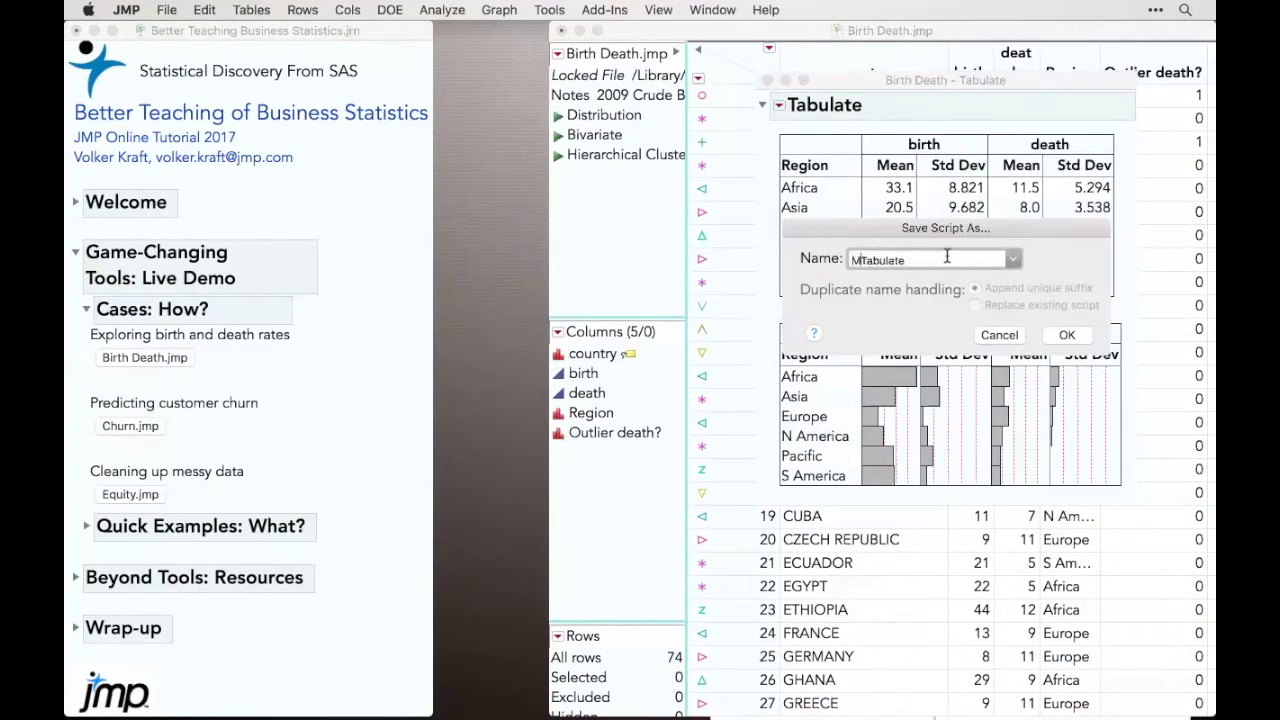
pyautogui.click(1079, 340)
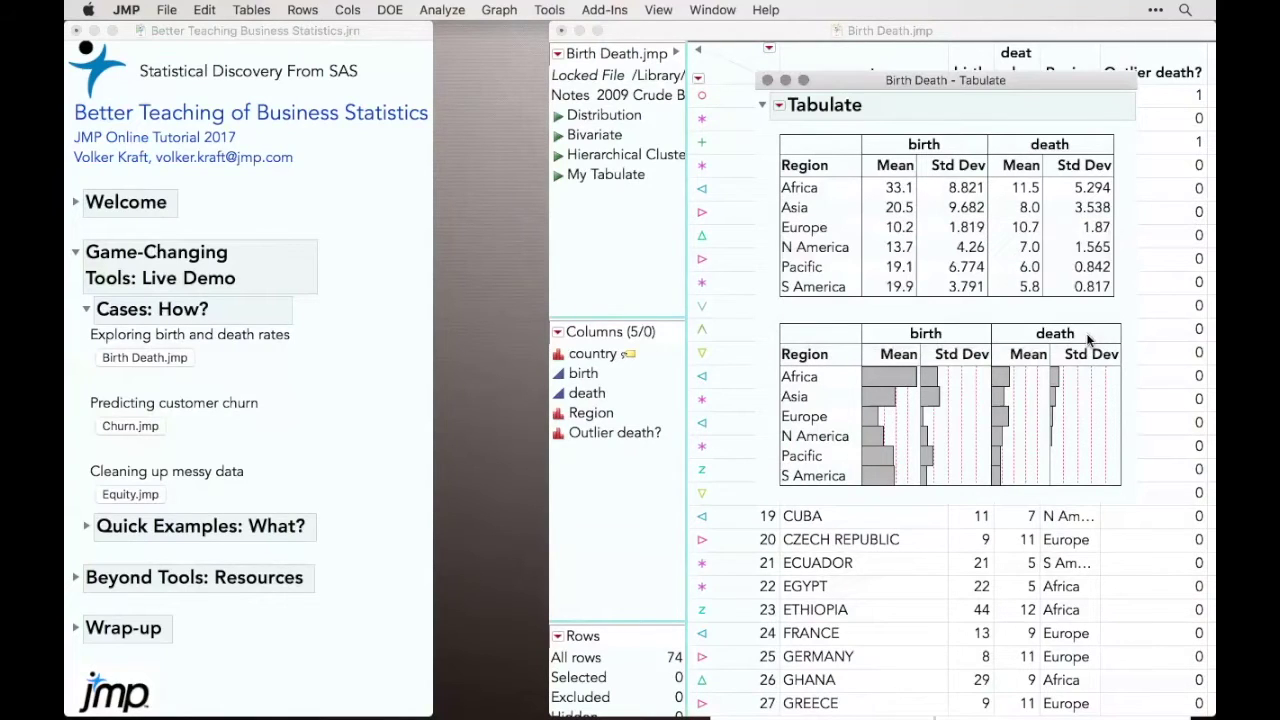
# - Close the Tabulate report, recreate it by running the saved My Tabulate script, and move it clear of the journal
pyautogui.click(766, 81)
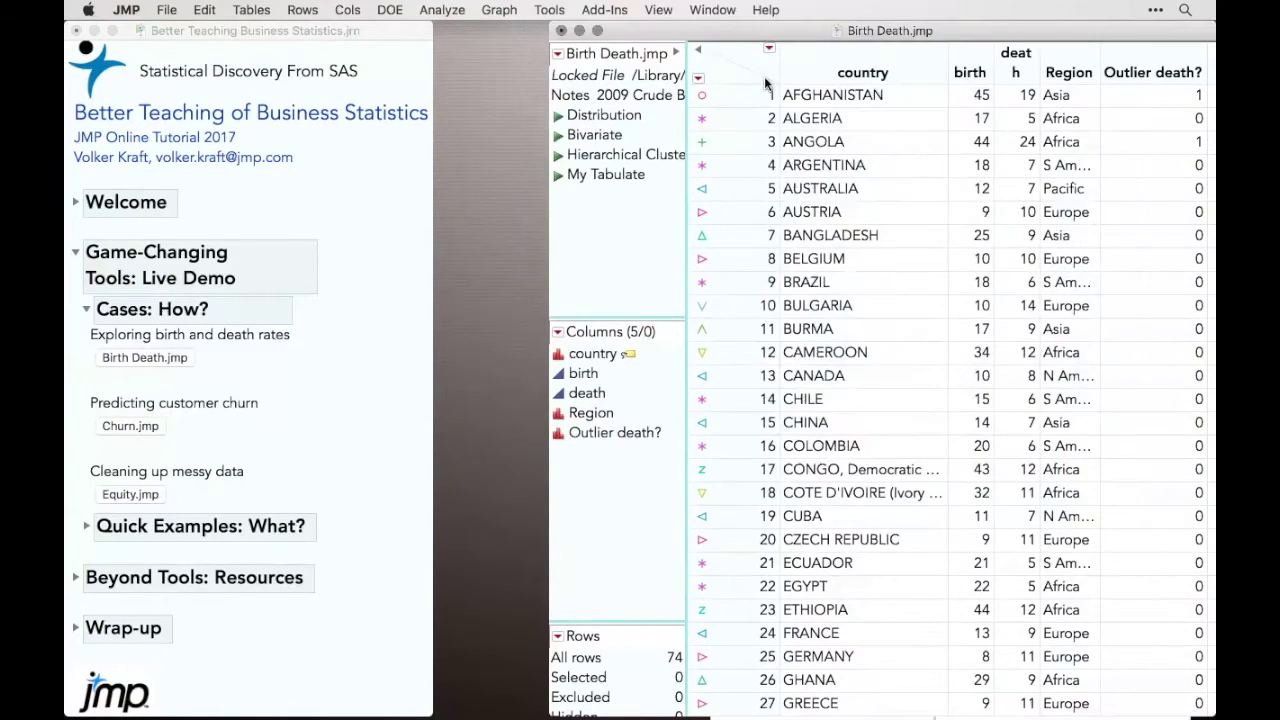
pyautogui.click(559, 177)
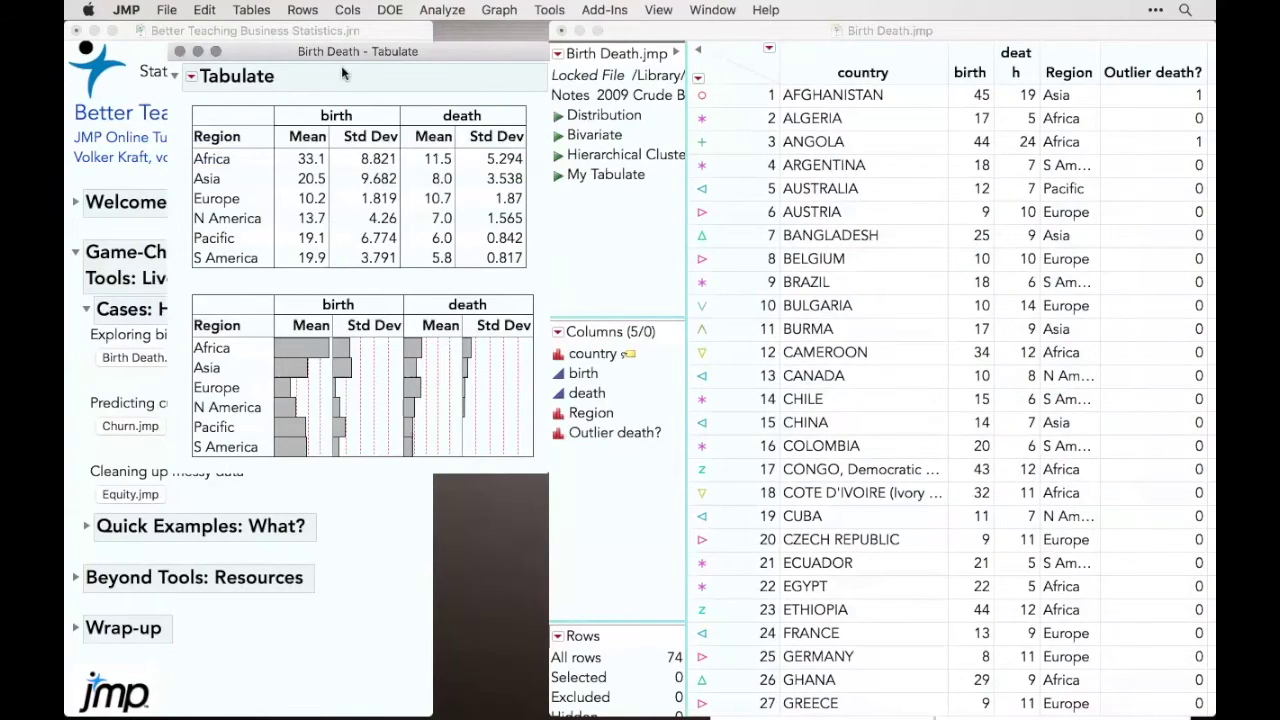
pyautogui.moveTo(329, 52); pyautogui.dragTo(758, 66)
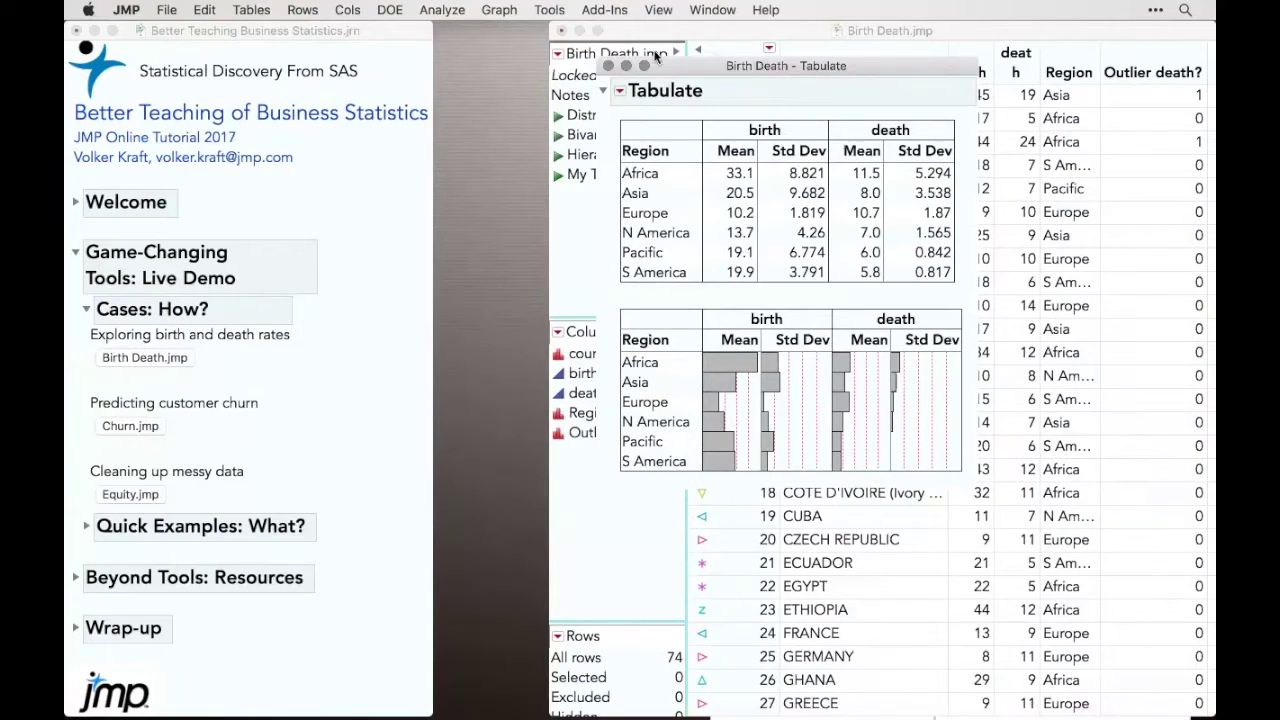
# - Select the entire Tabulate report, including its table and chart, with the Selection tool and copy it
pyautogui.click(549, 10)
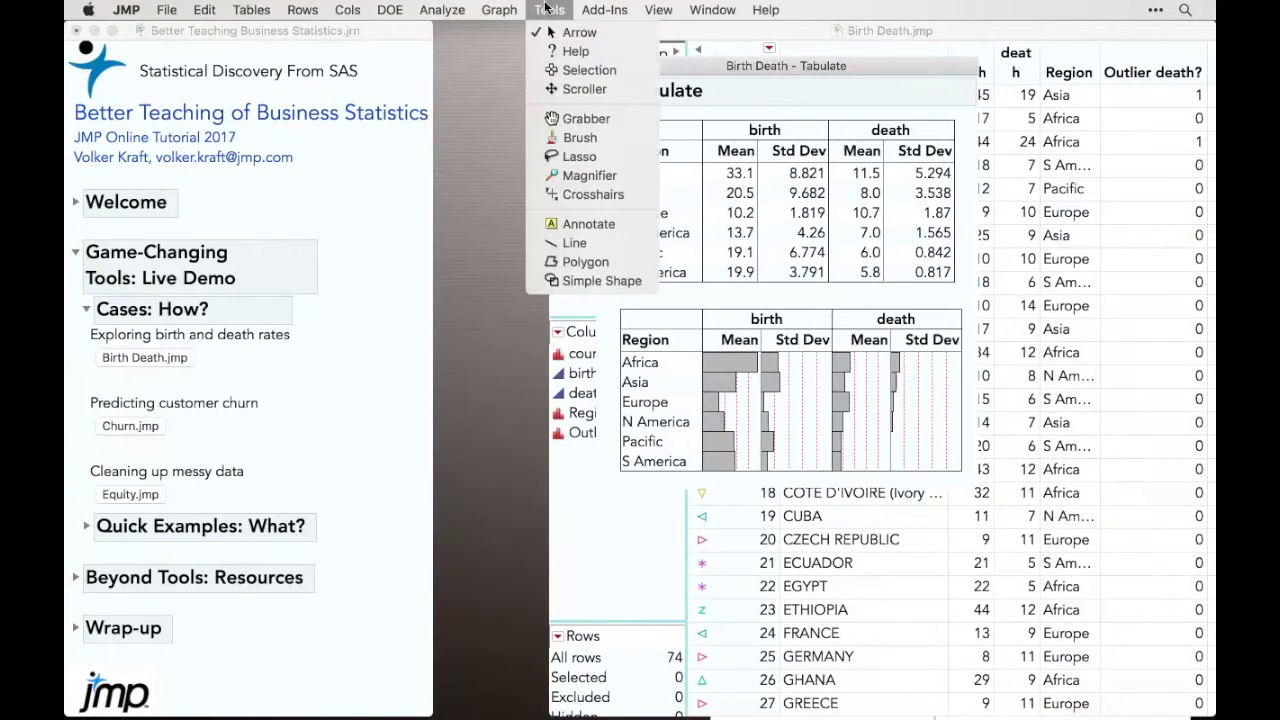
pyautogui.click(584, 66)
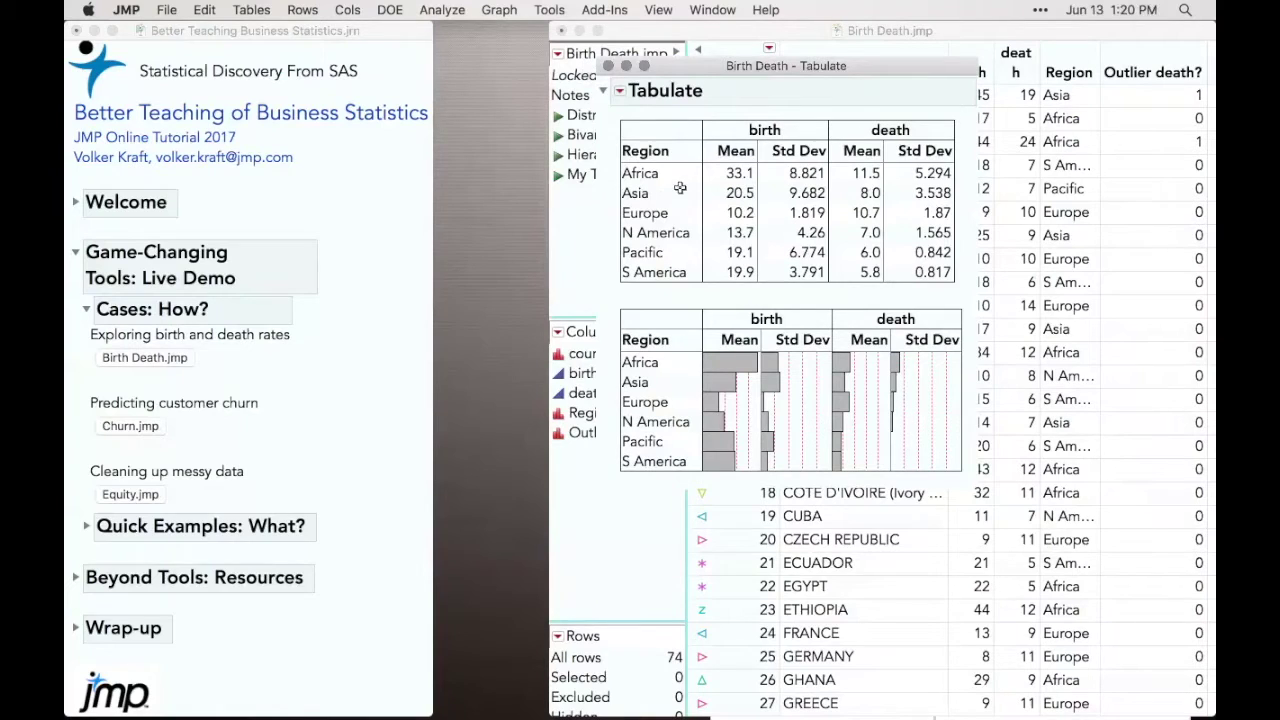
pyautogui.click(723, 92)
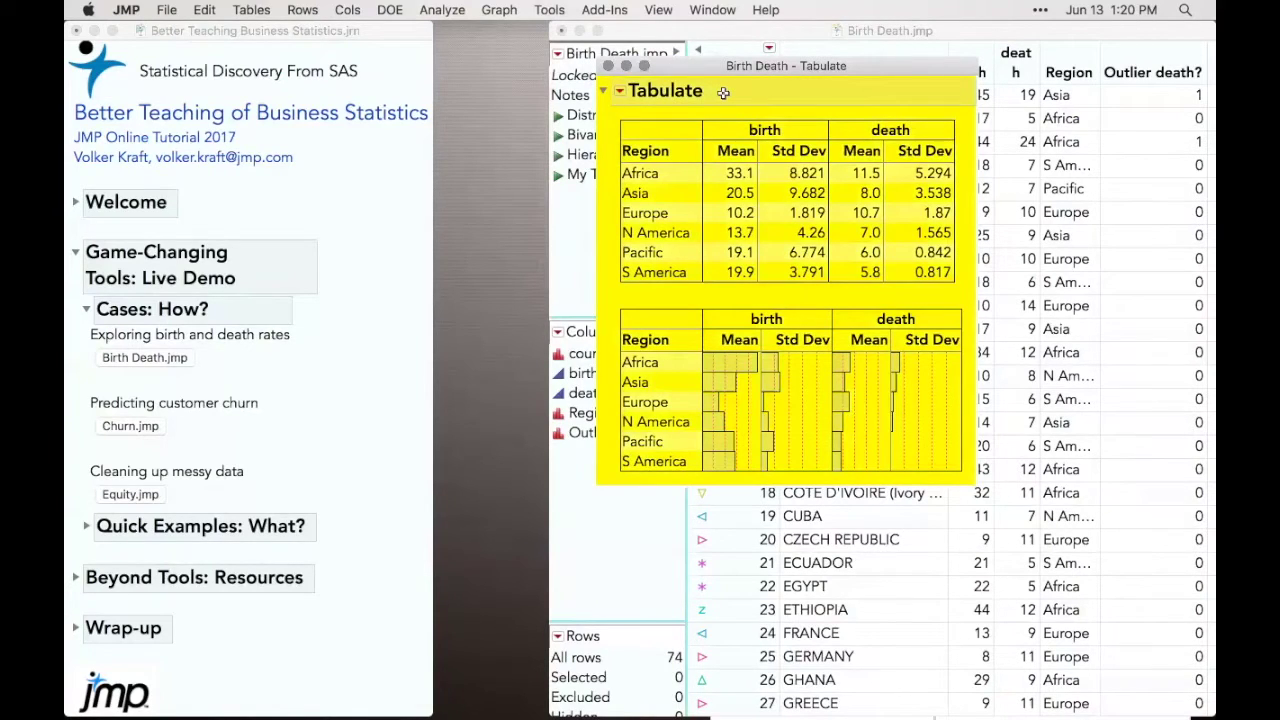
# - Switch to the blank Word document and paste the copied Tabulate report as PDF with Paste Special
pyautogui.moveTo(948, 700)
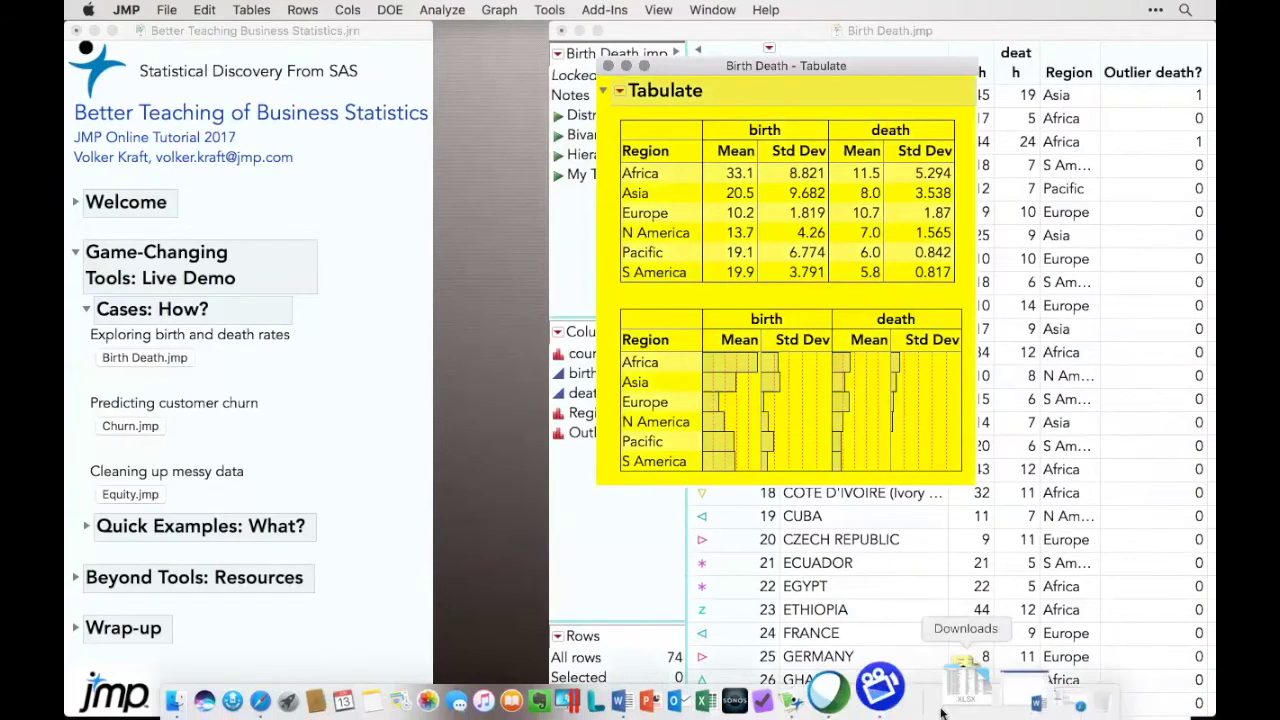
pyautogui.click(990, 706)
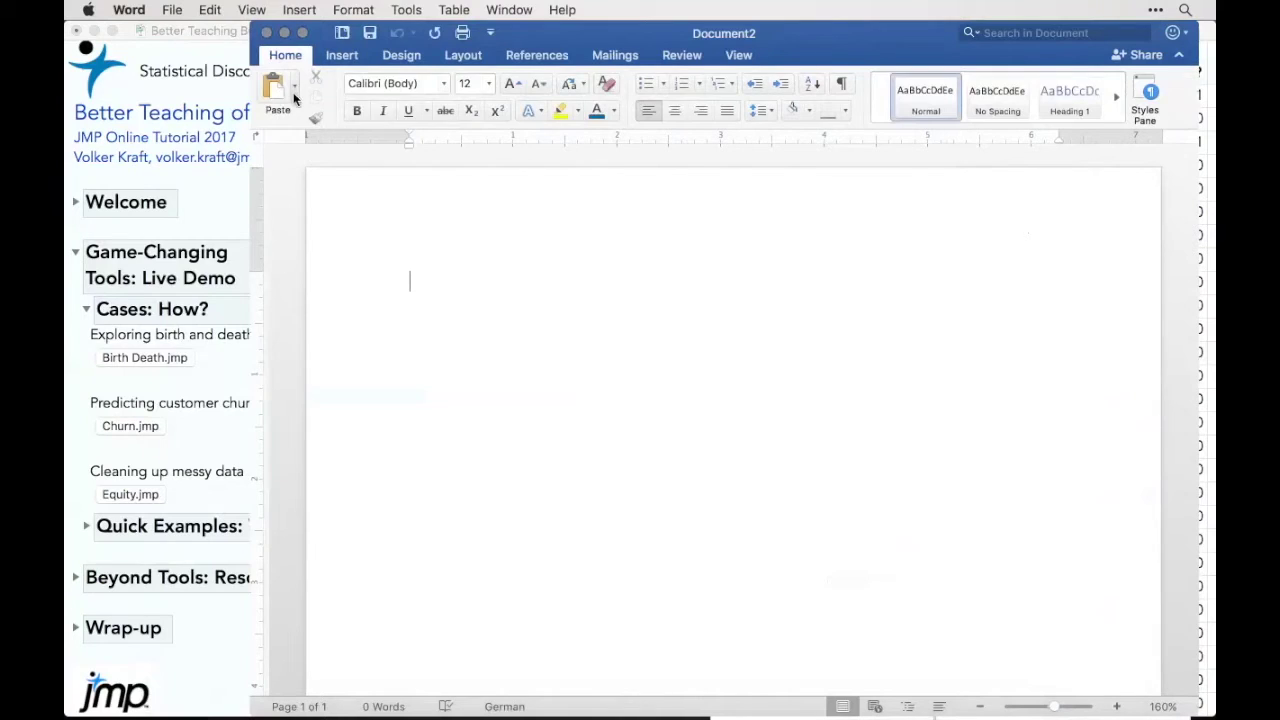
pyautogui.click(294, 92)
pyautogui.click(332, 200)
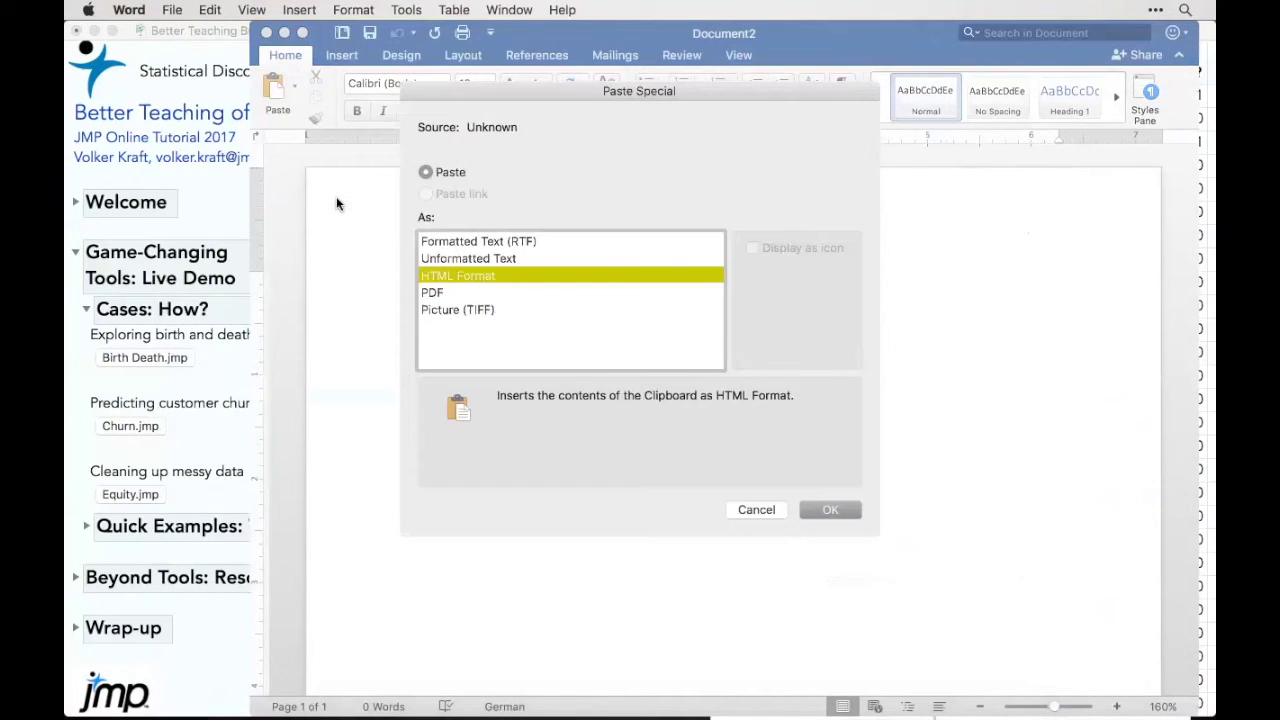
pyautogui.click(436, 291)
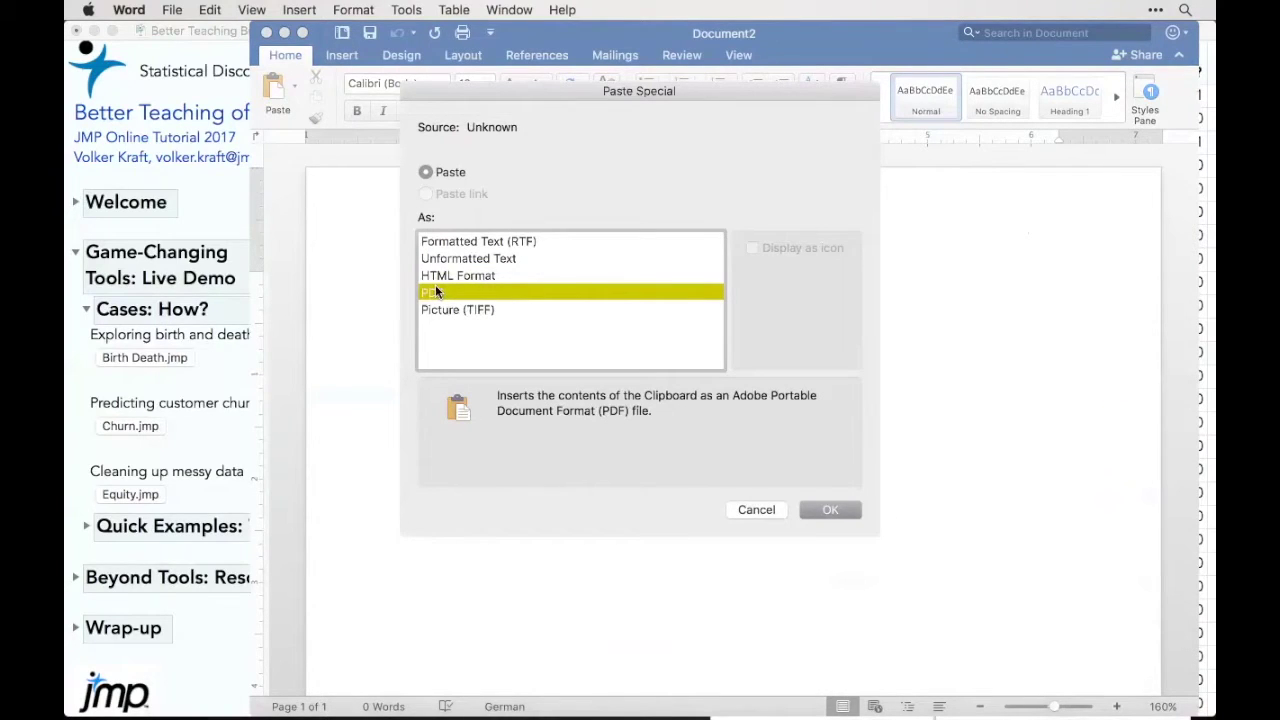
pyautogui.click(829, 510)
pyautogui.click(906, 557)
pyautogui.moveTo(1018, 661); pyautogui.dragTo(1160, 680)
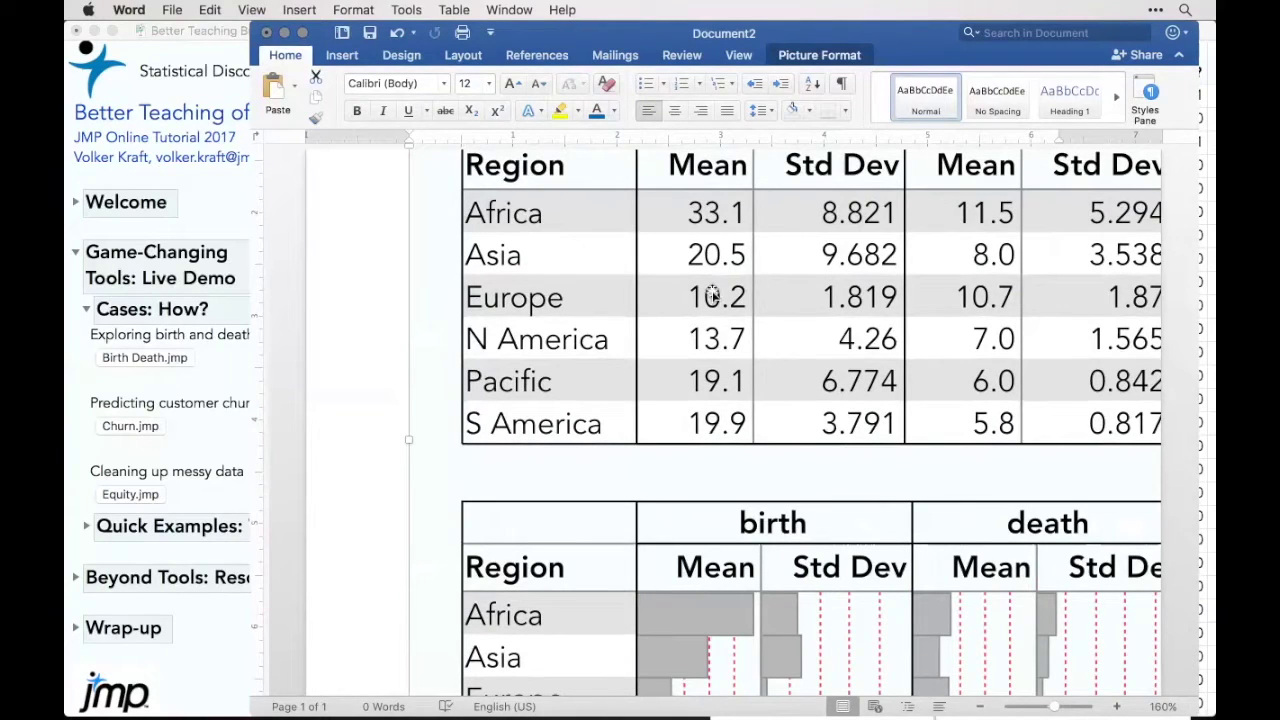
# - Quit Word without saving the document that holds the pasted report, and return to JMP
pyautogui.click(132, 6)
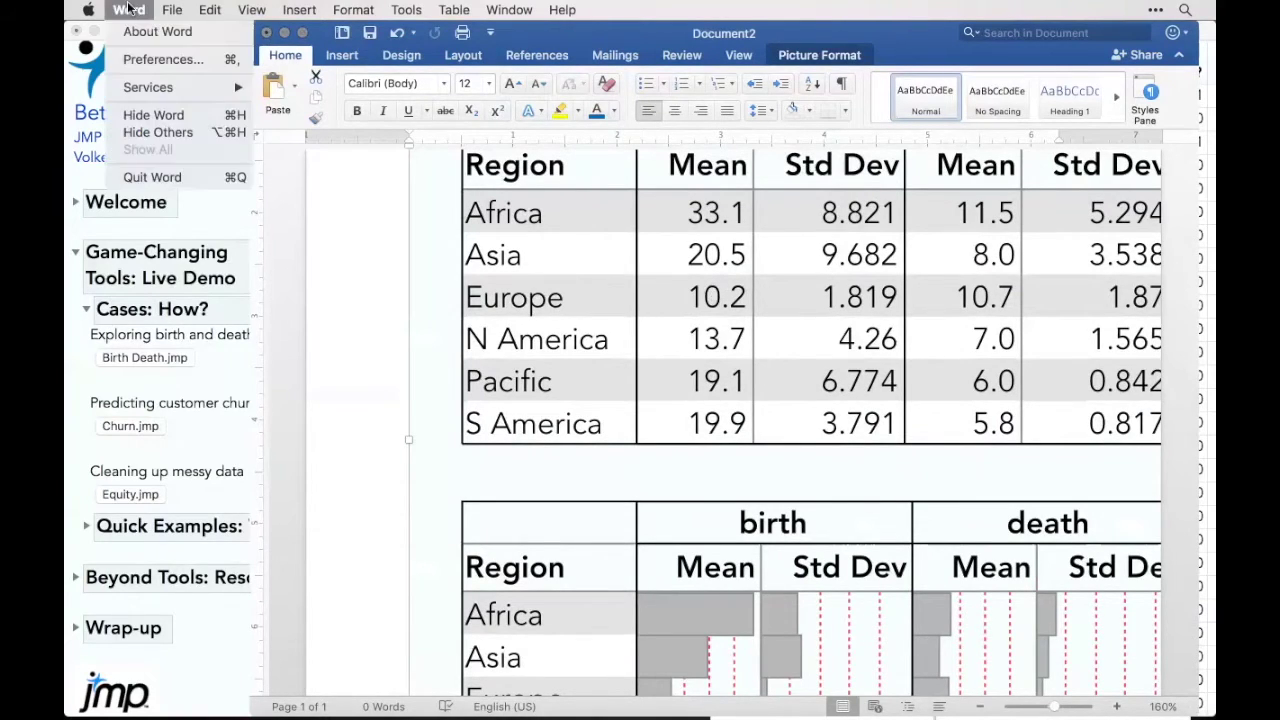
pyautogui.click(179, 176)
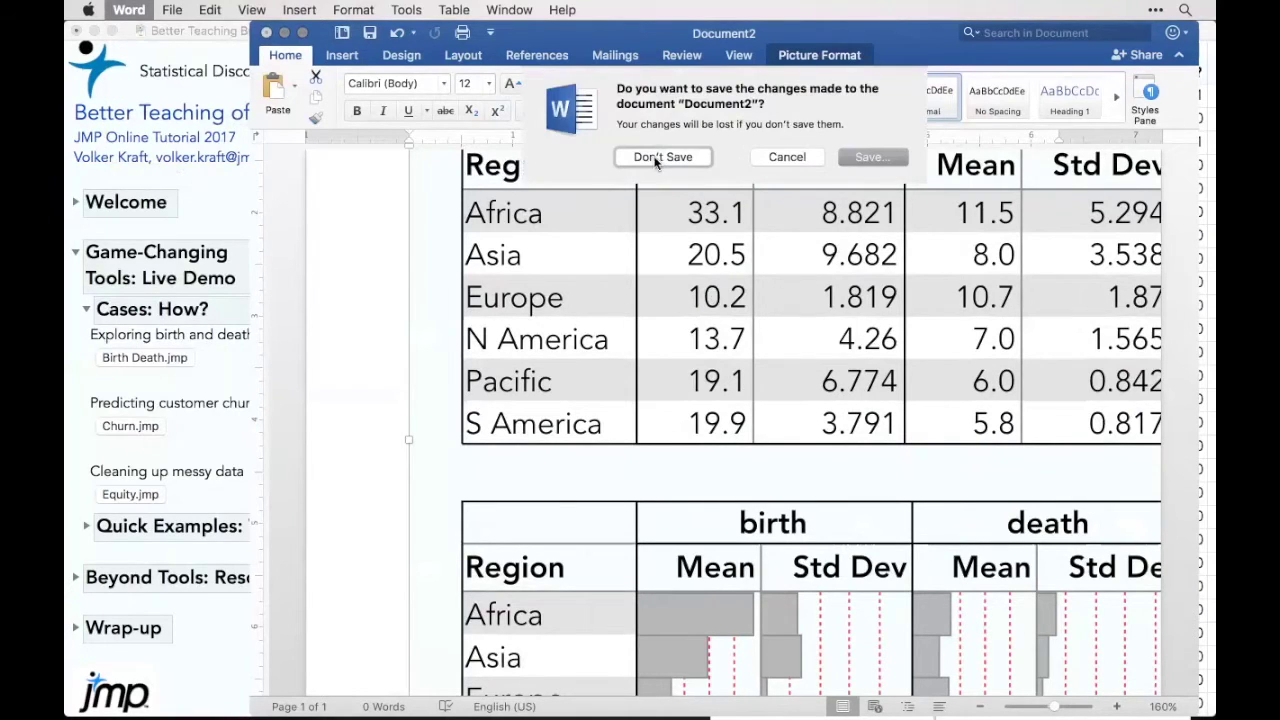
pyautogui.click(660, 157)
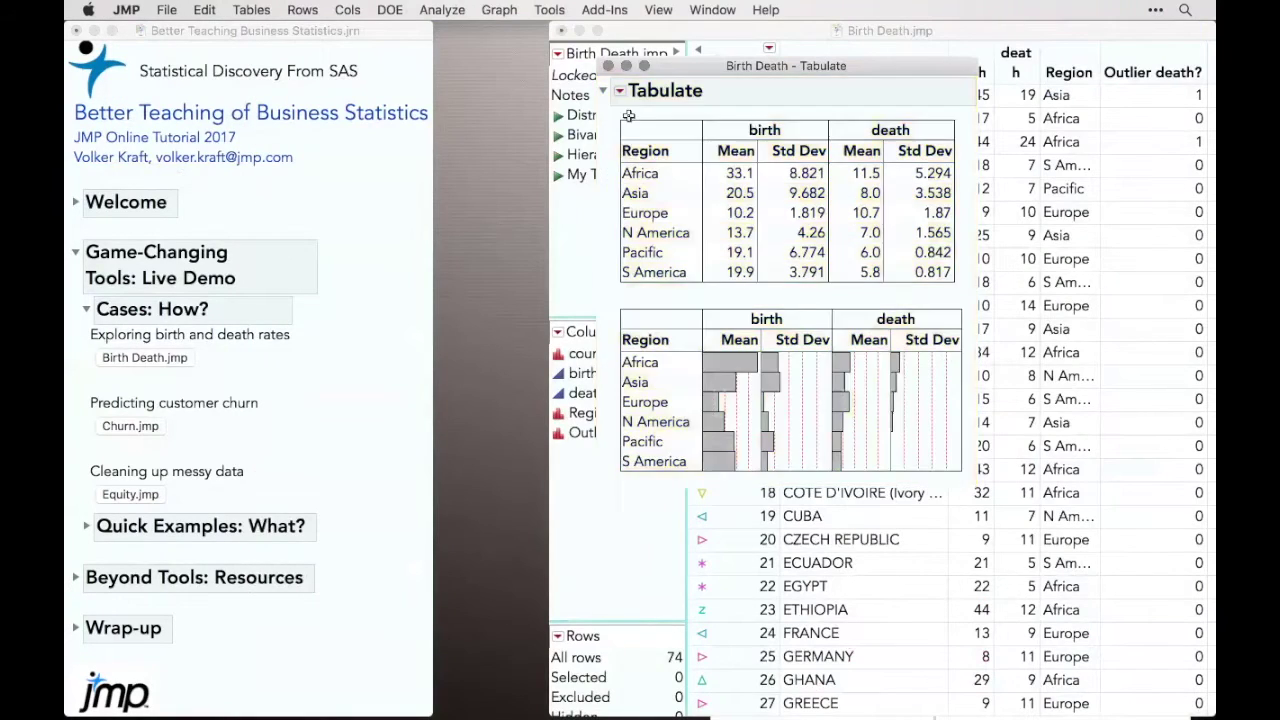
# - Close the Tabulate report and open Graph Builder for the Birth Death data
pyautogui.click(607, 66)
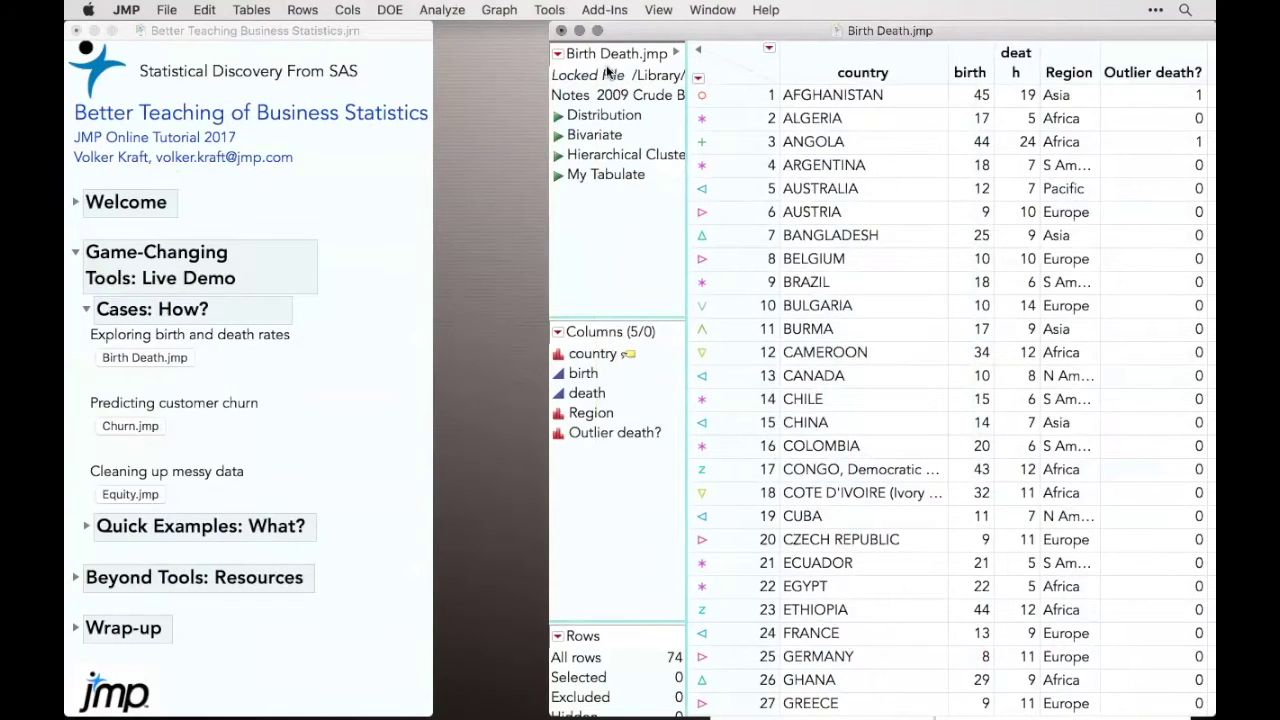
pyautogui.click(492, 9)
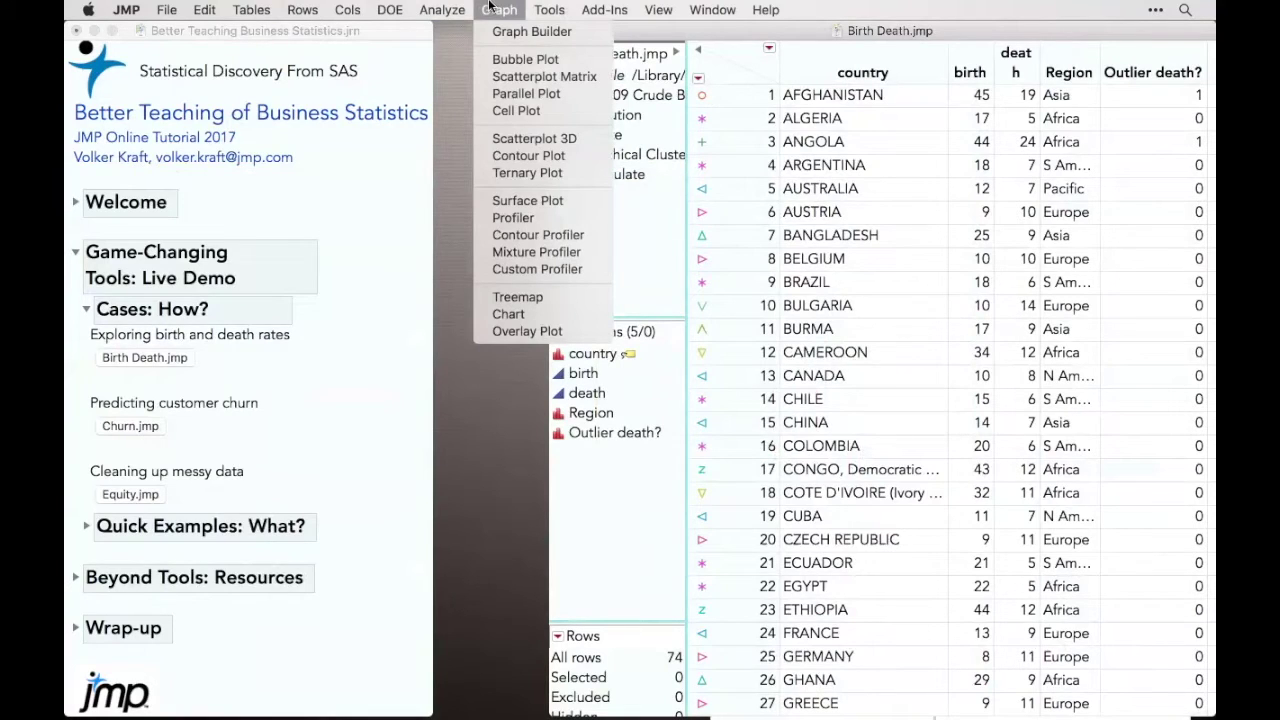
pyautogui.click(502, 30)
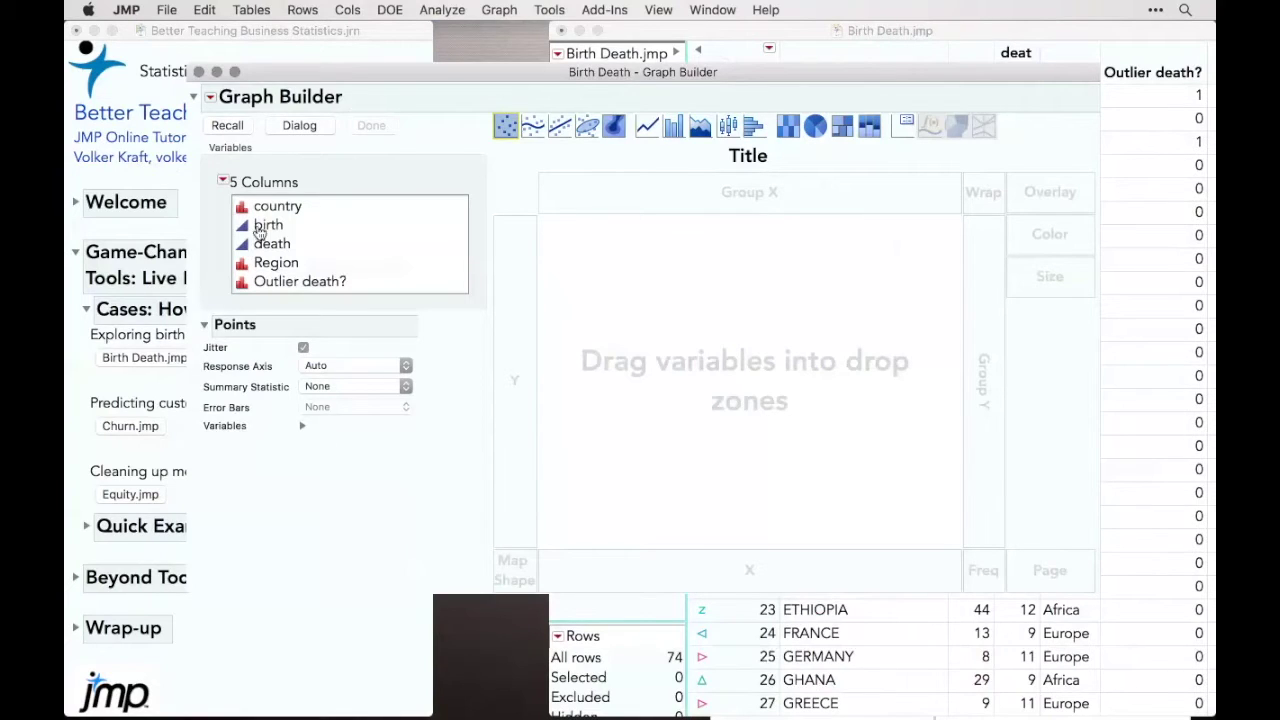
# - Plot death on Y against birth on X and overlay the graph by Region after previewing Region as a Wrap variable
pyautogui.moveTo(270, 244); pyautogui.dragTo(505, 336)
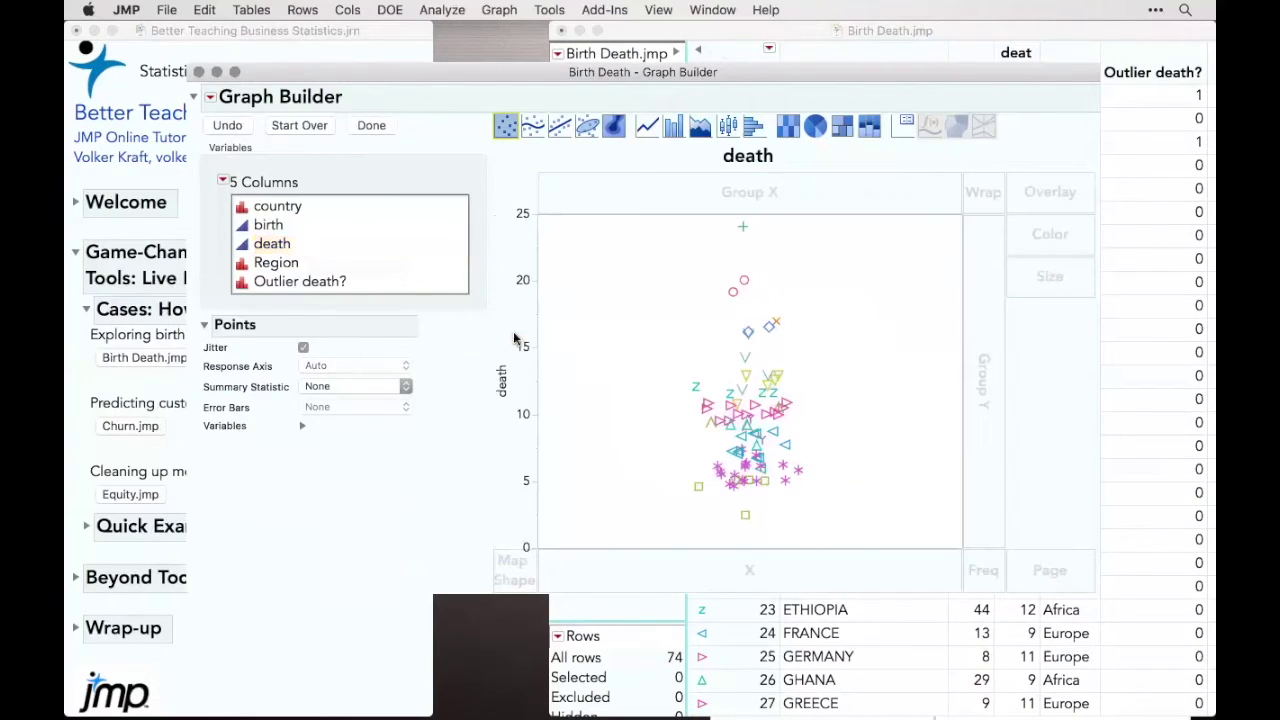
pyautogui.moveTo(268, 229); pyautogui.dragTo(688, 585)
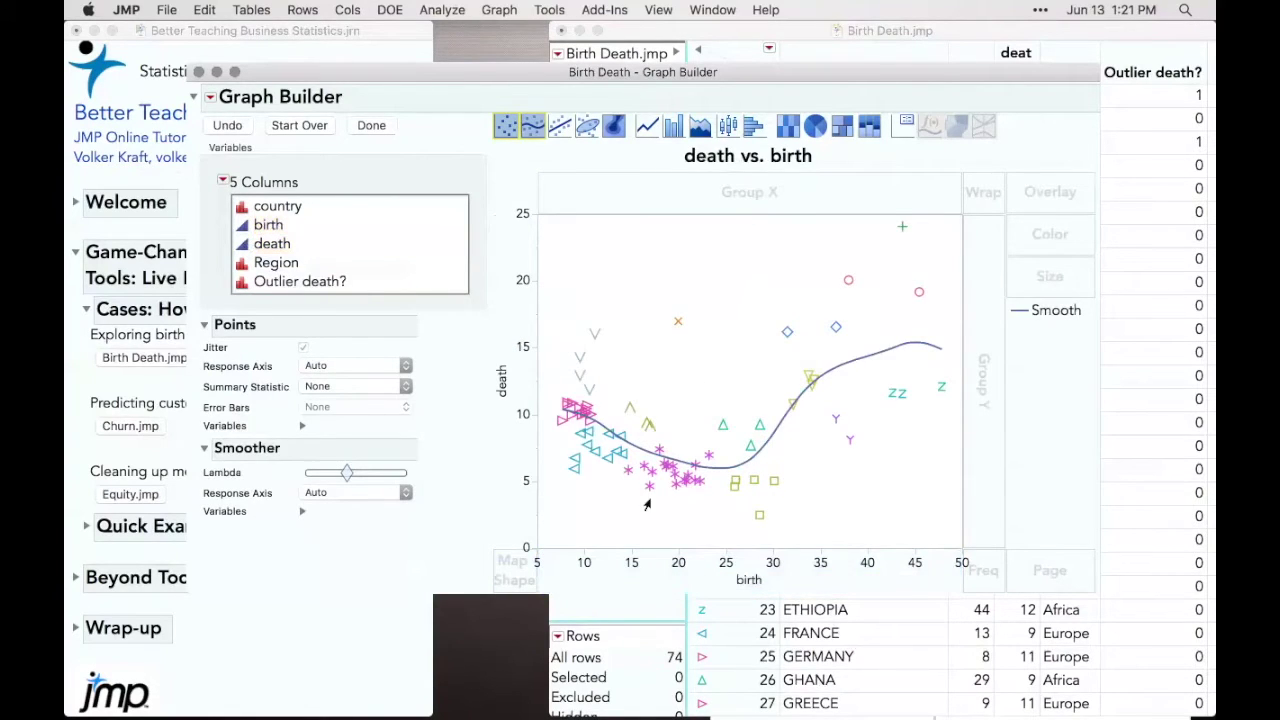
pyautogui.click(272, 268)
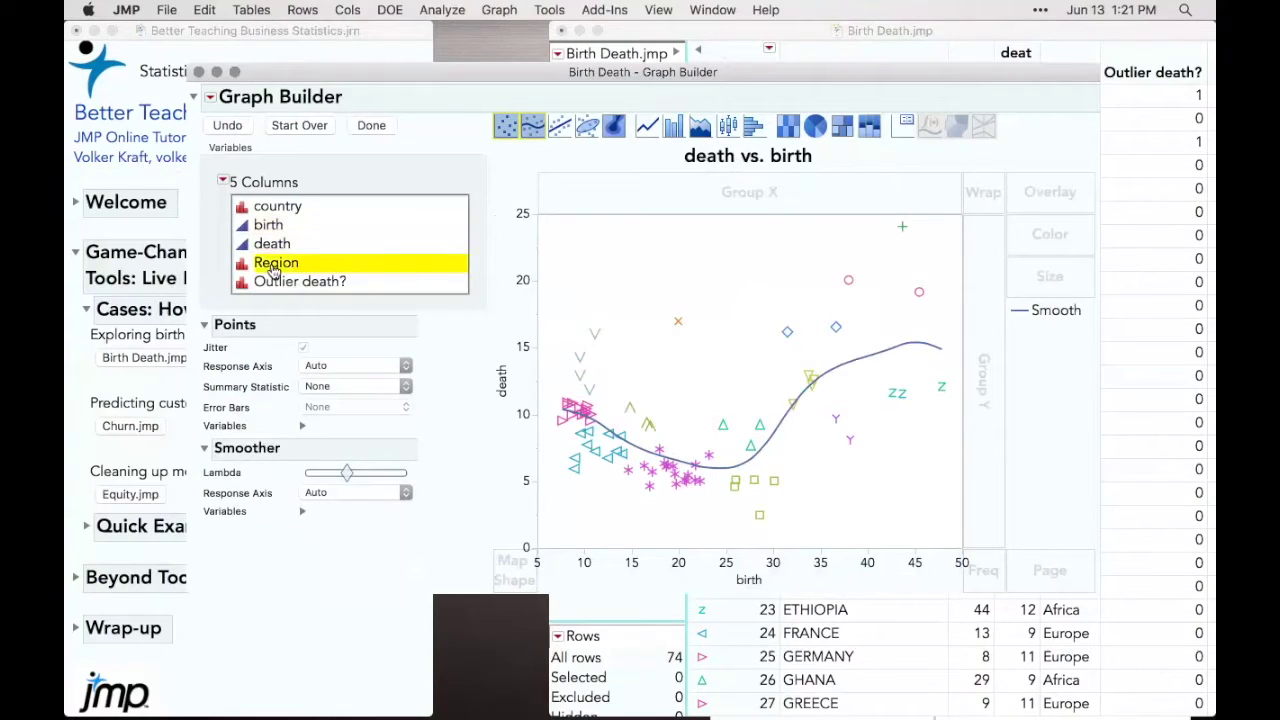
pyautogui.moveTo(272, 270); pyautogui.dragTo(973, 195)
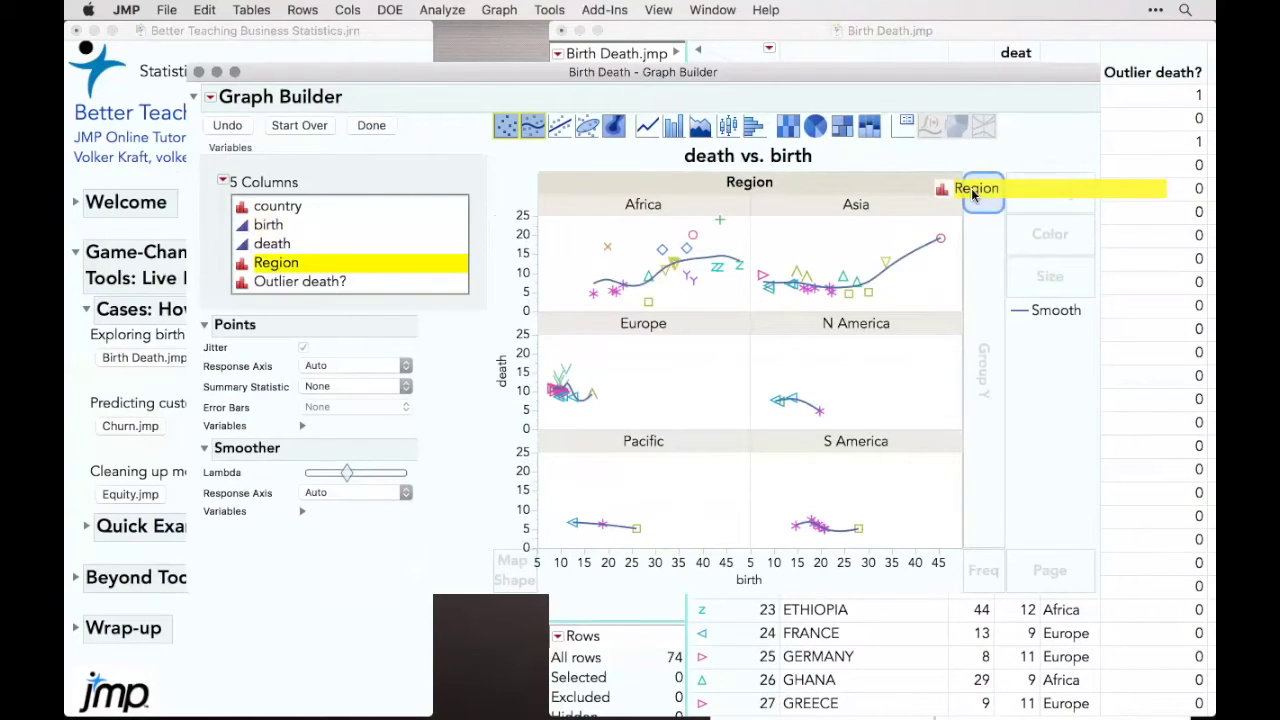
pyautogui.moveTo(973, 195); pyautogui.dragTo(1052, 200)
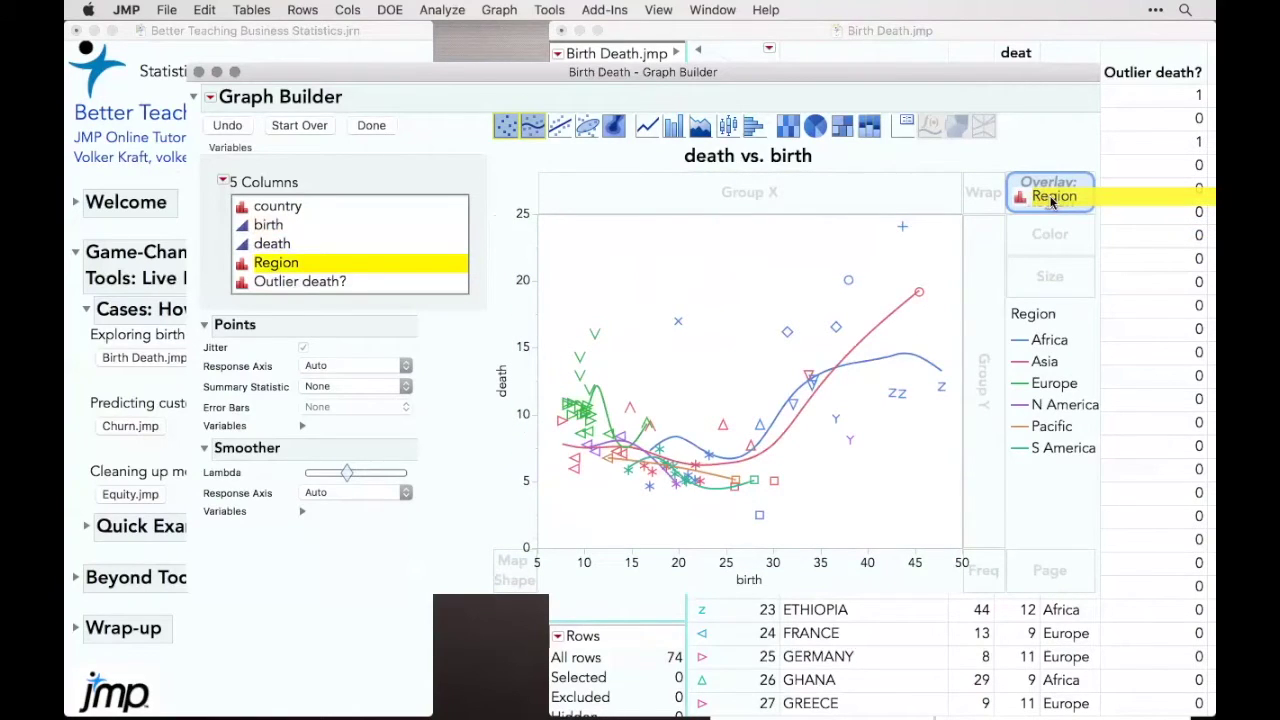
pyautogui.moveTo(1052, 200); pyautogui.dragTo(1052, 202)
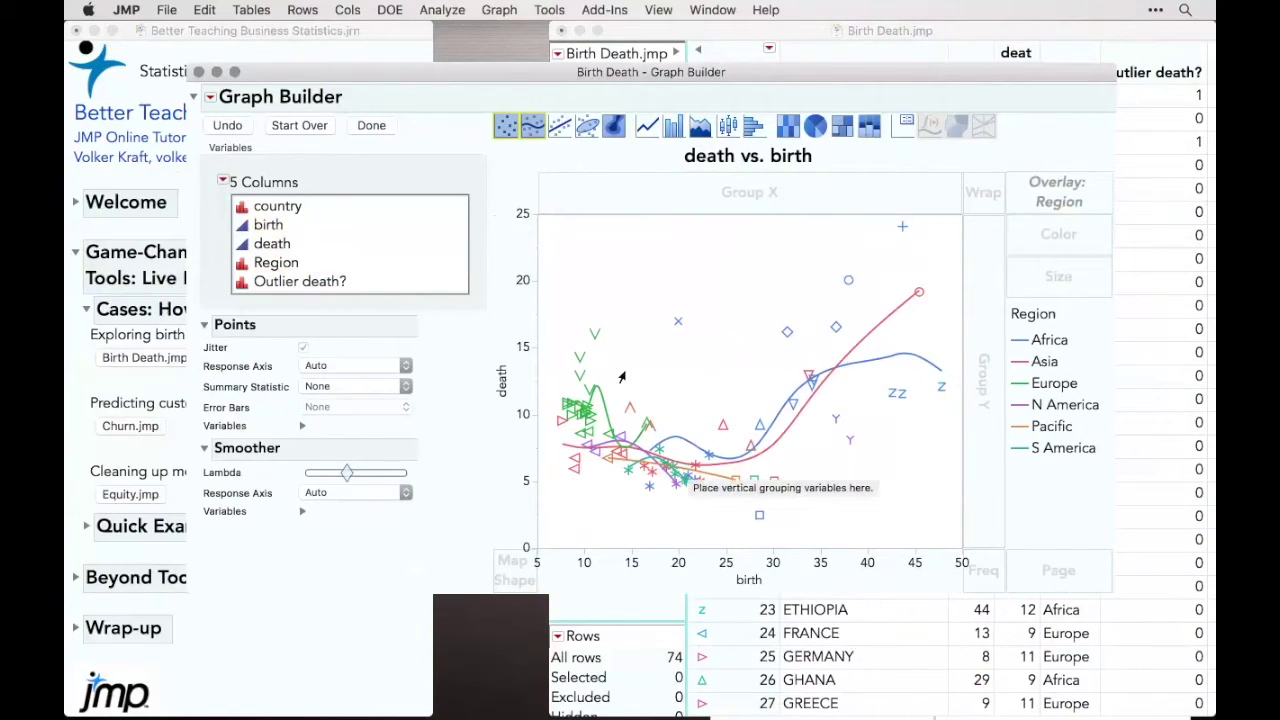
# - Try the contour and ellipse elements, switch to a line of fit with its confidence bands, and add the points
pyautogui.click(614, 127)
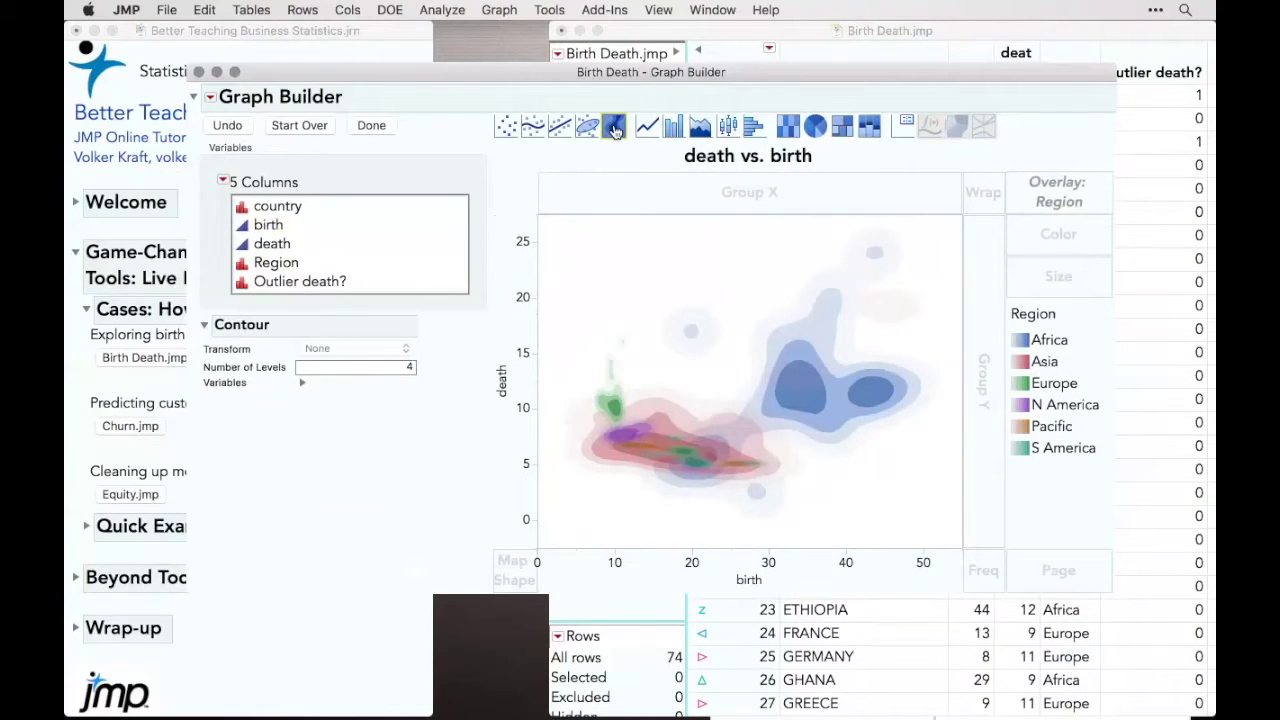
pyautogui.click(588, 127)
pyautogui.click(561, 128)
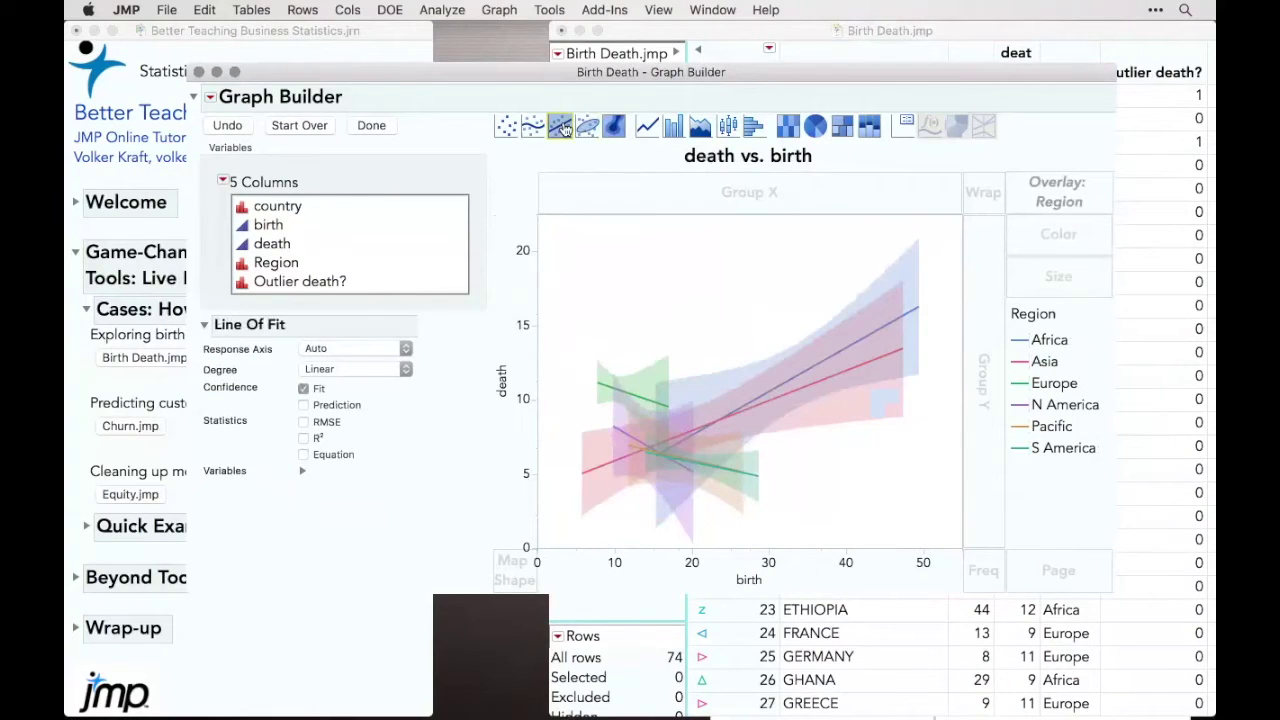
pyautogui.click(305, 389)
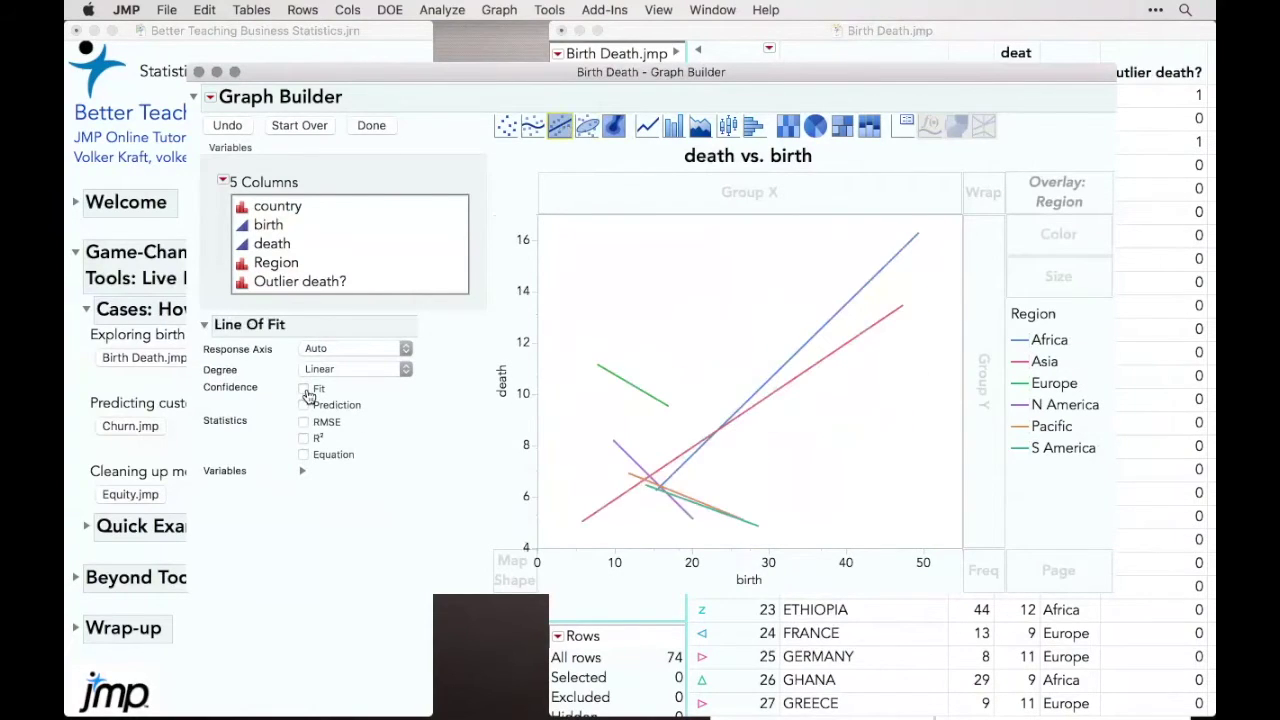
pyautogui.click(305, 389)
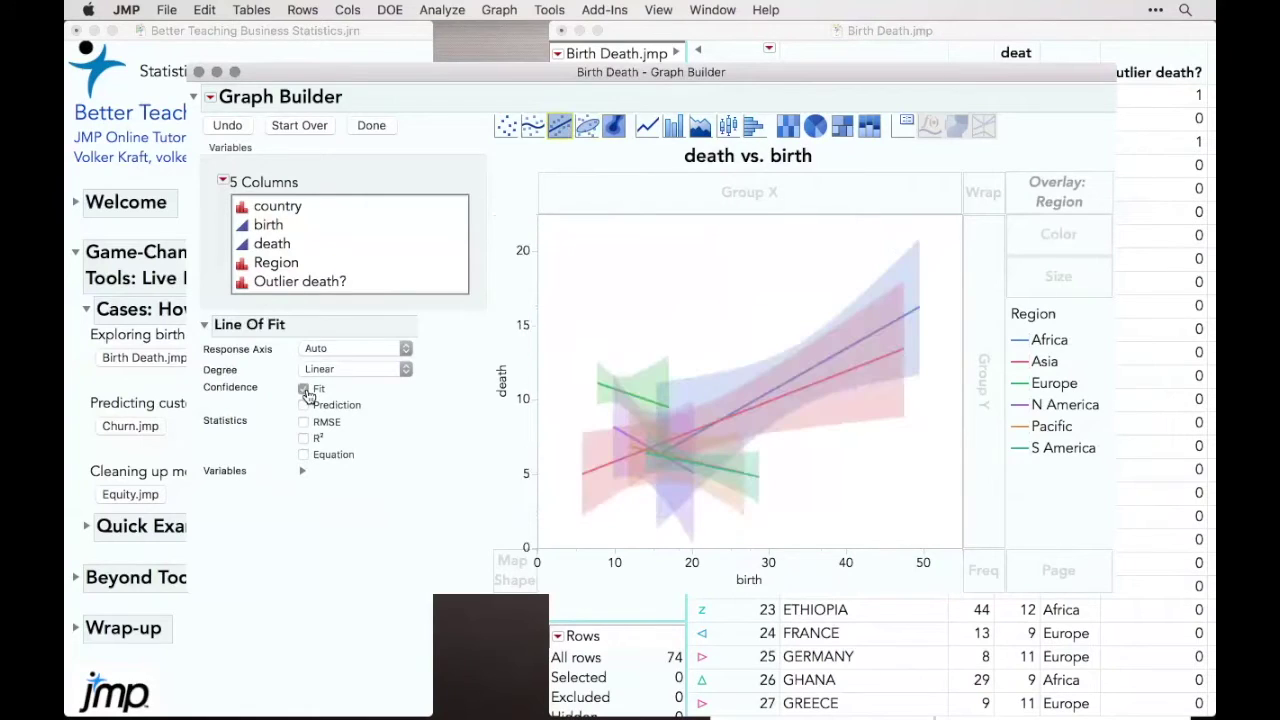
pyautogui.click(506, 125)
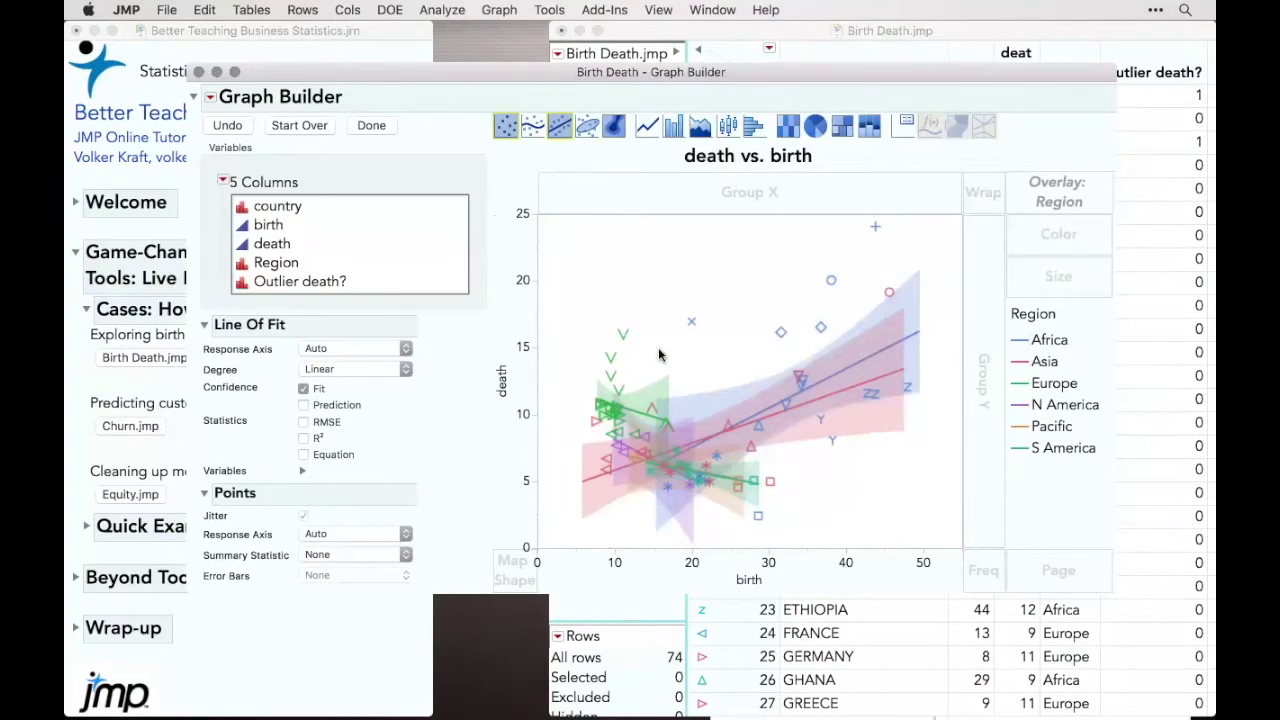
# - Start the graph over and map country as the map shape, with missing shapes shown and colored by death
pyautogui.click(301, 126)
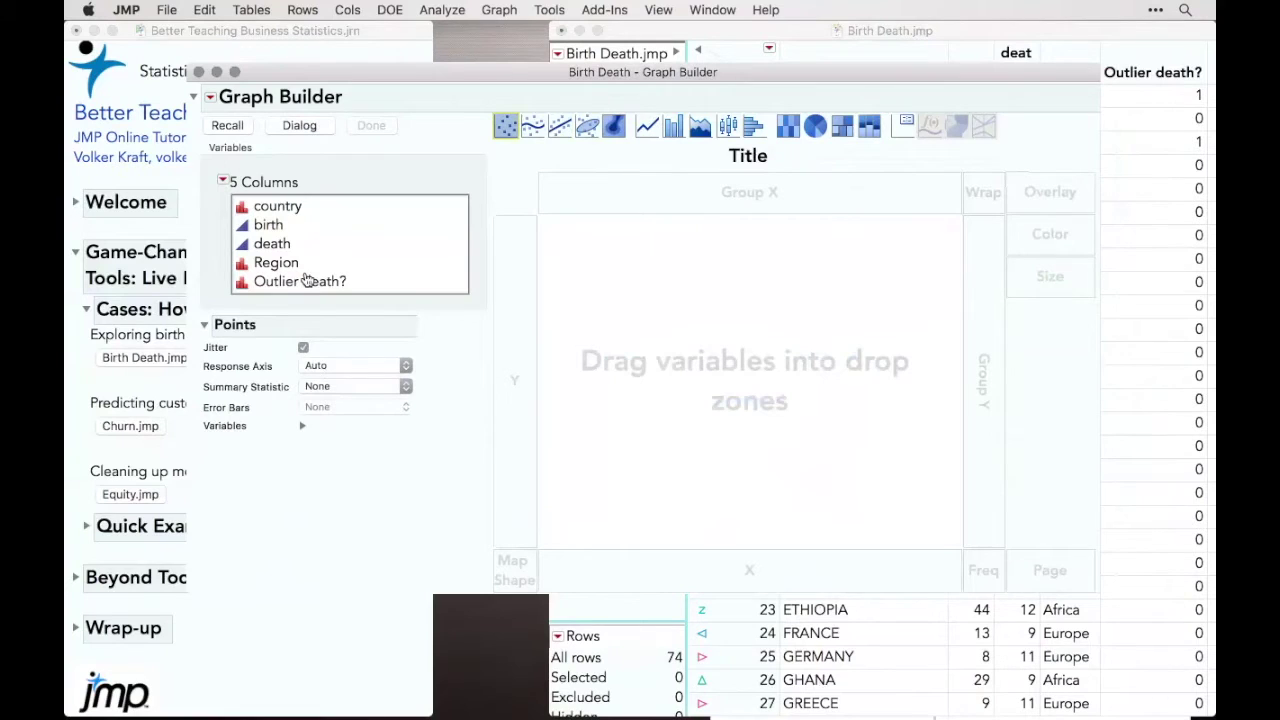
pyautogui.click(276, 208)
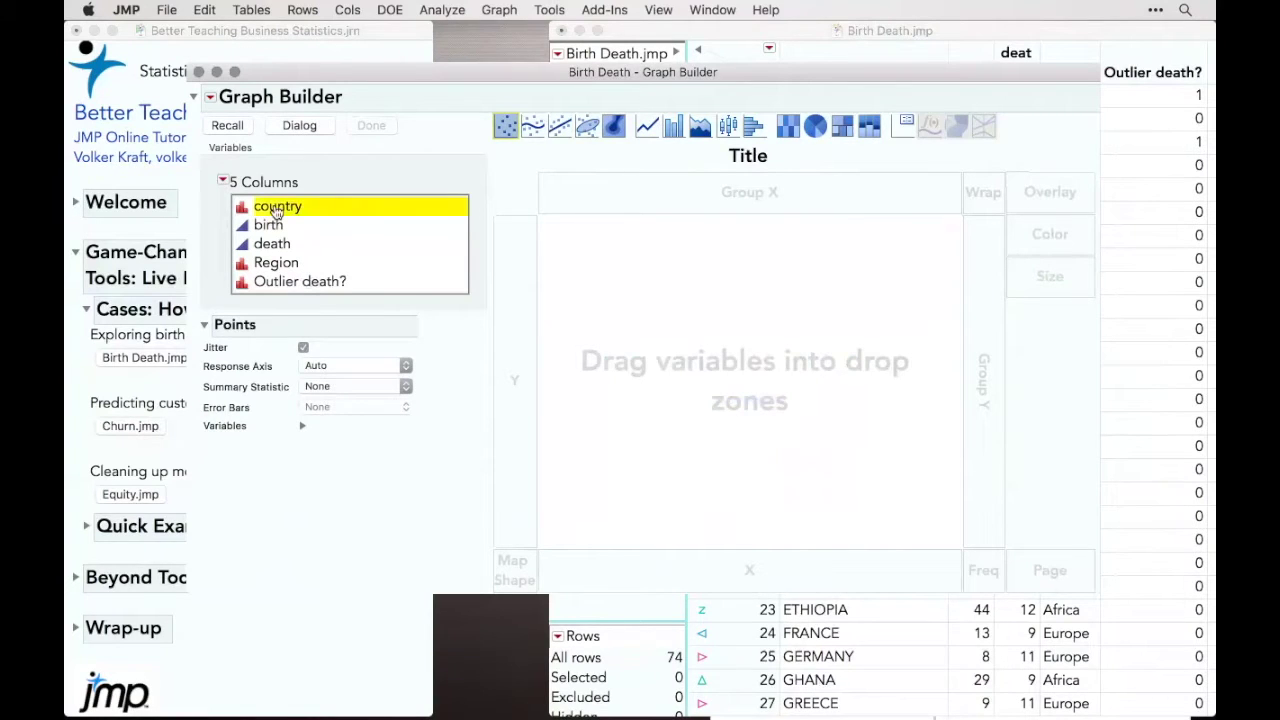
pyautogui.moveTo(276, 210); pyautogui.dragTo(500, 570)
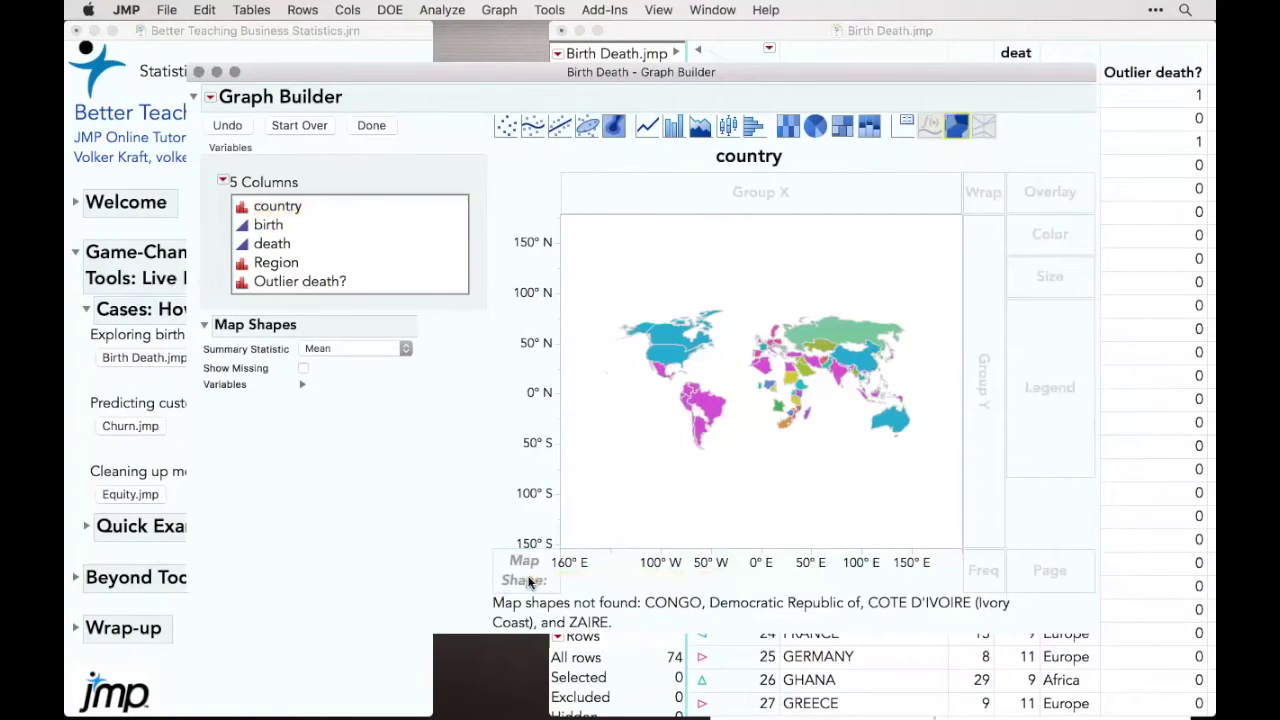
pyautogui.click(304, 370)
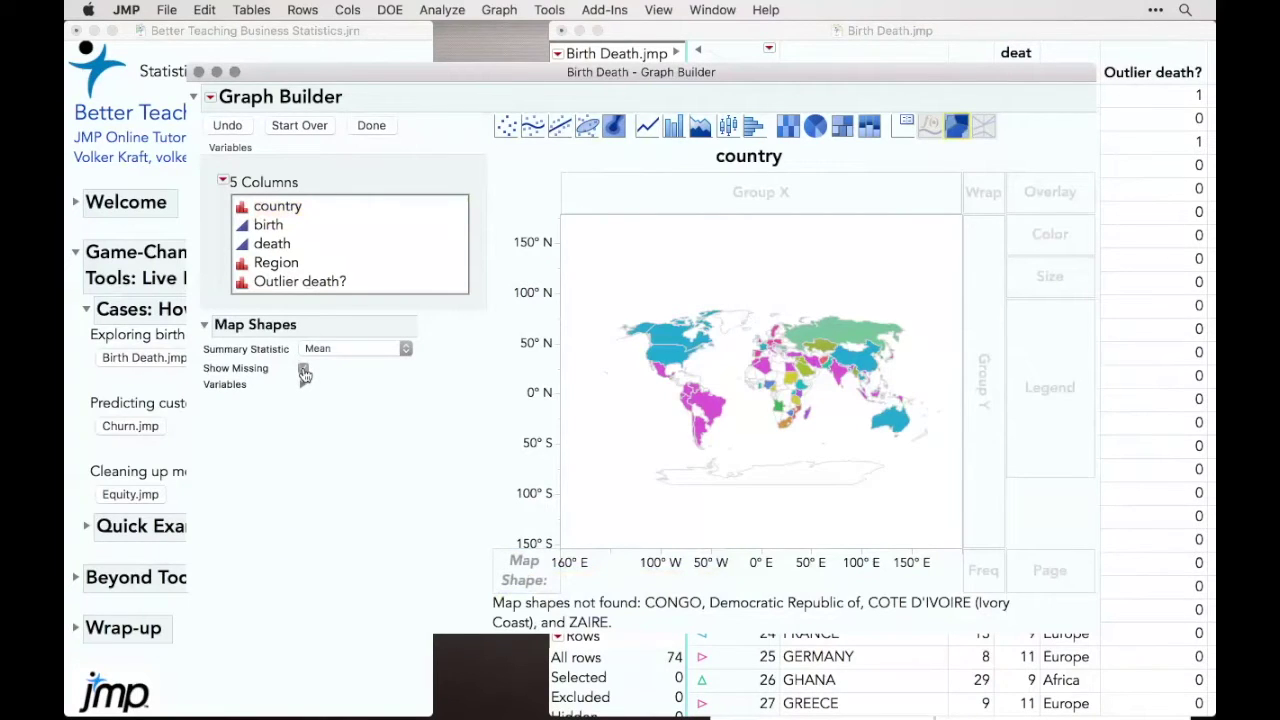
pyautogui.click(276, 249)
pyautogui.moveTo(277, 254); pyautogui.dragTo(731, 410)
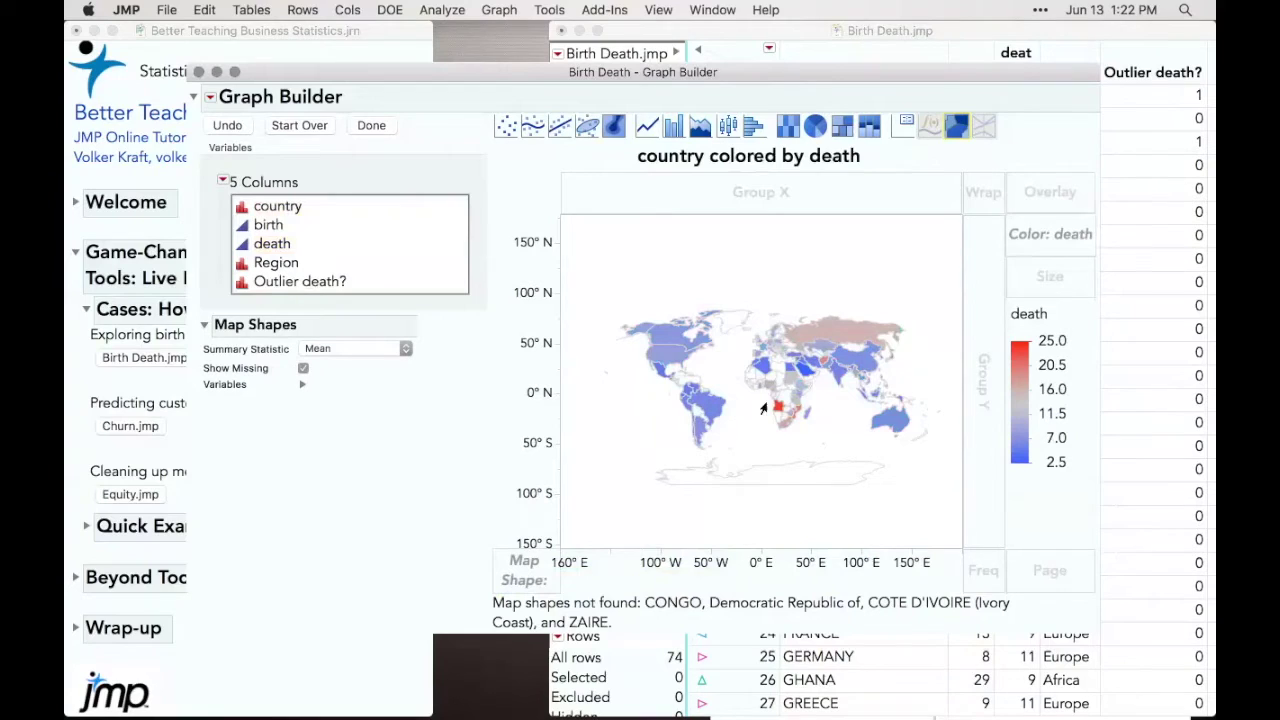
# - Examine the area around northwest Africa on the death-rate map up close with the Magnifier tool
pyautogui.moveTo(773, 412)
pyautogui.click(550, 11)
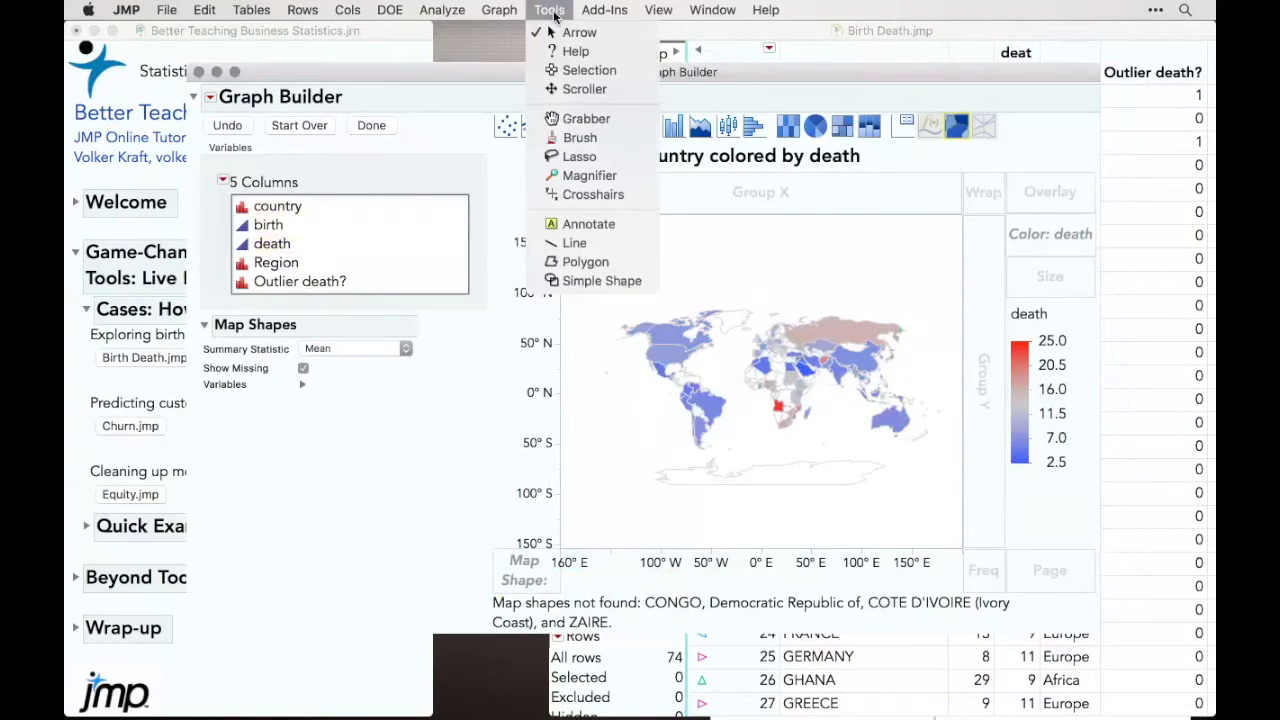
pyautogui.click(589, 175)
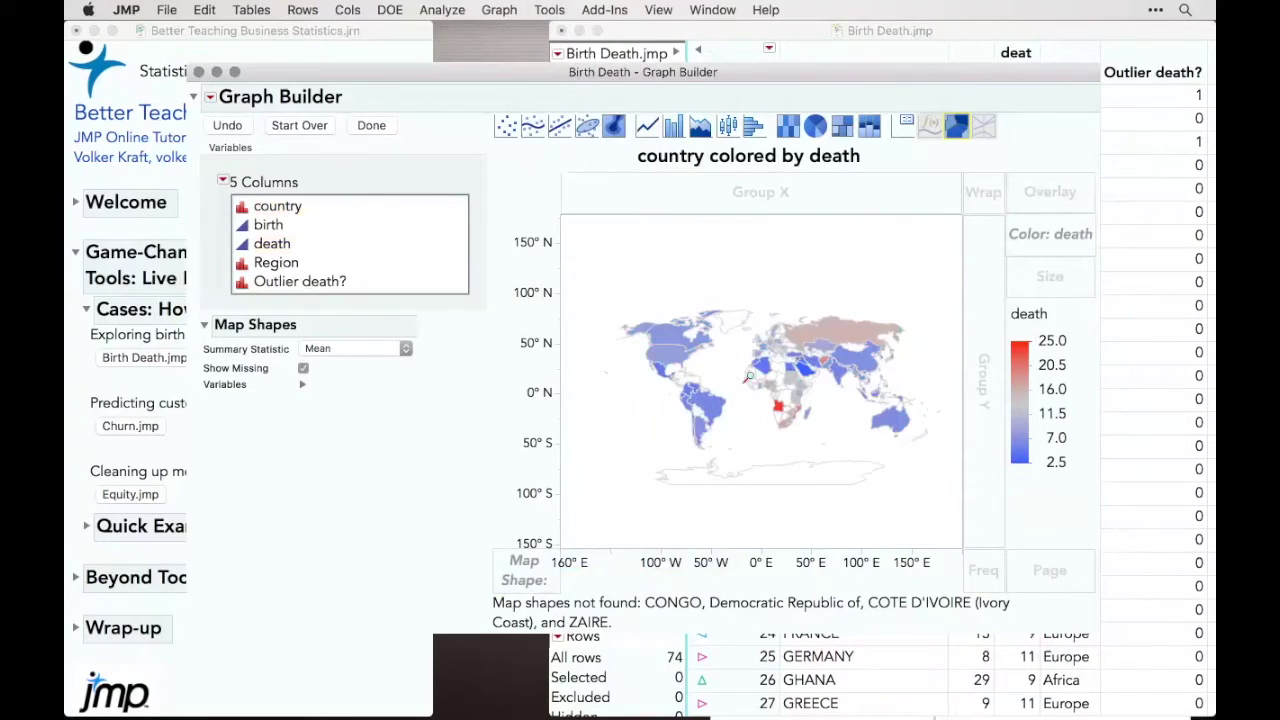
pyautogui.click(748, 377)
pyautogui.click(748, 377)
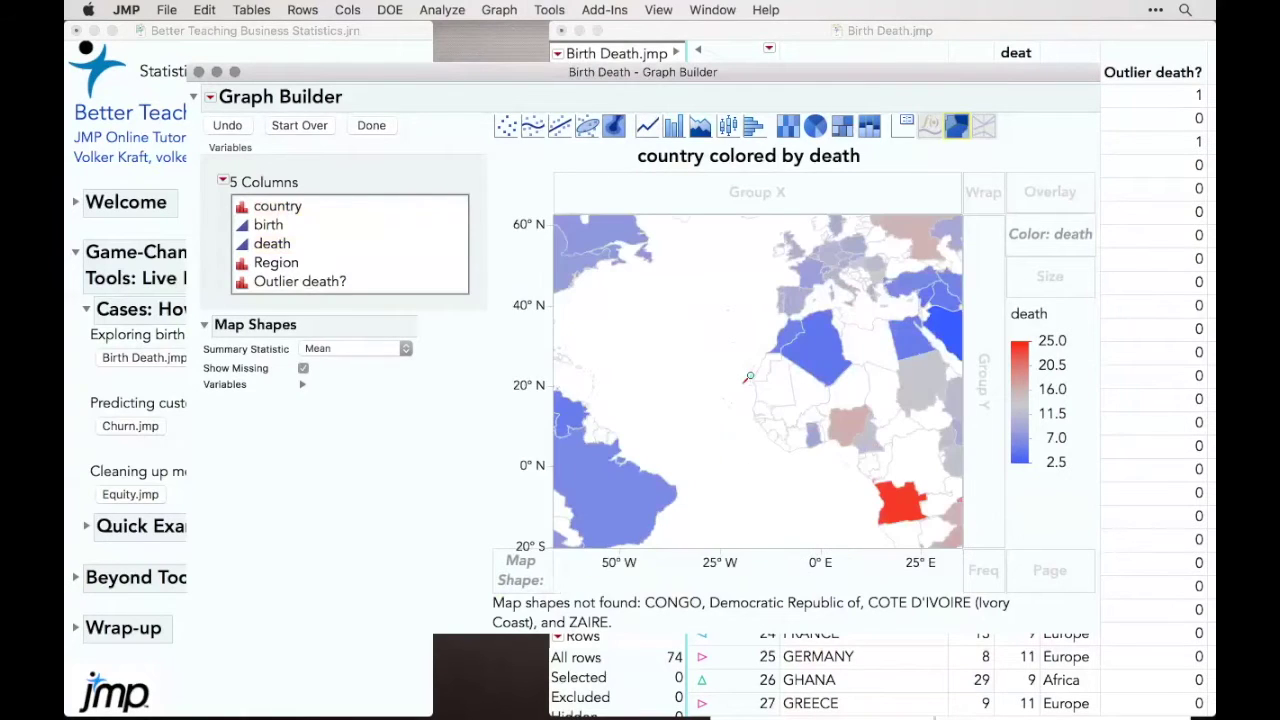
pyautogui.doubleClick(748, 377)
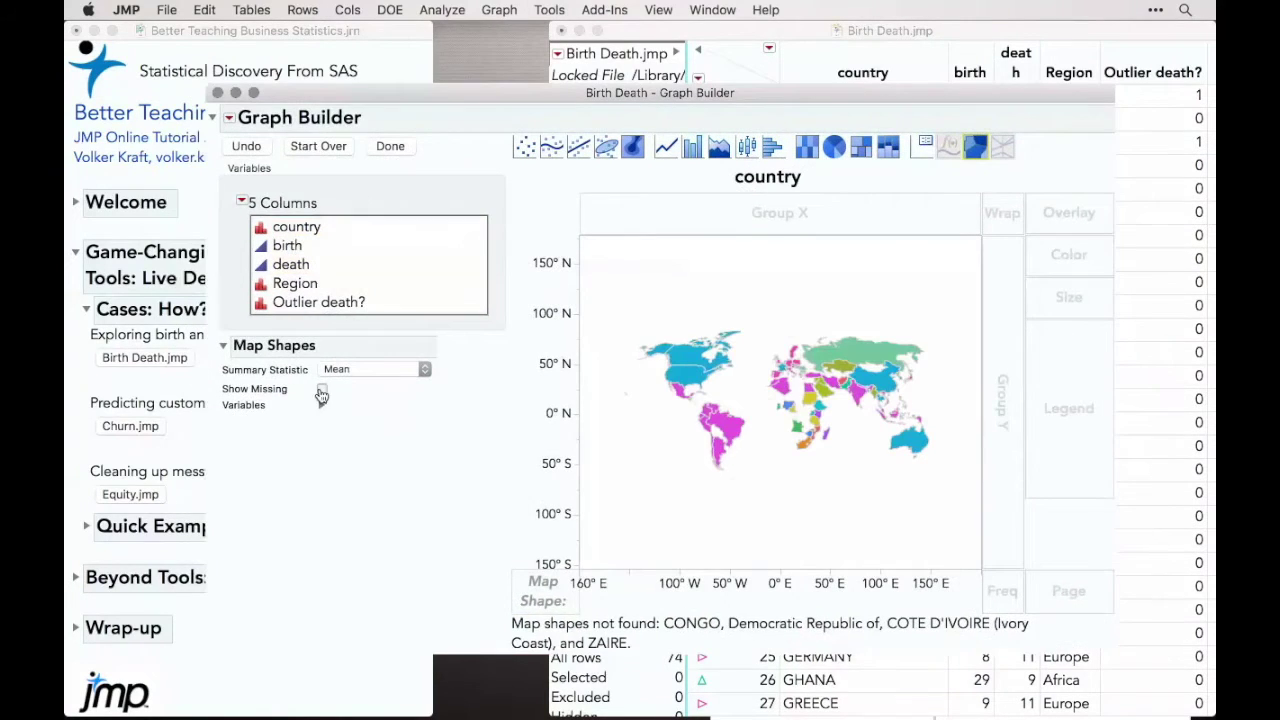
# - Color the country map by death with missing shapes shown, and set its background map to Simple Earth
pyautogui.click(291, 265)
pyautogui.moveTo(301, 270); pyautogui.dragTo(726, 344)
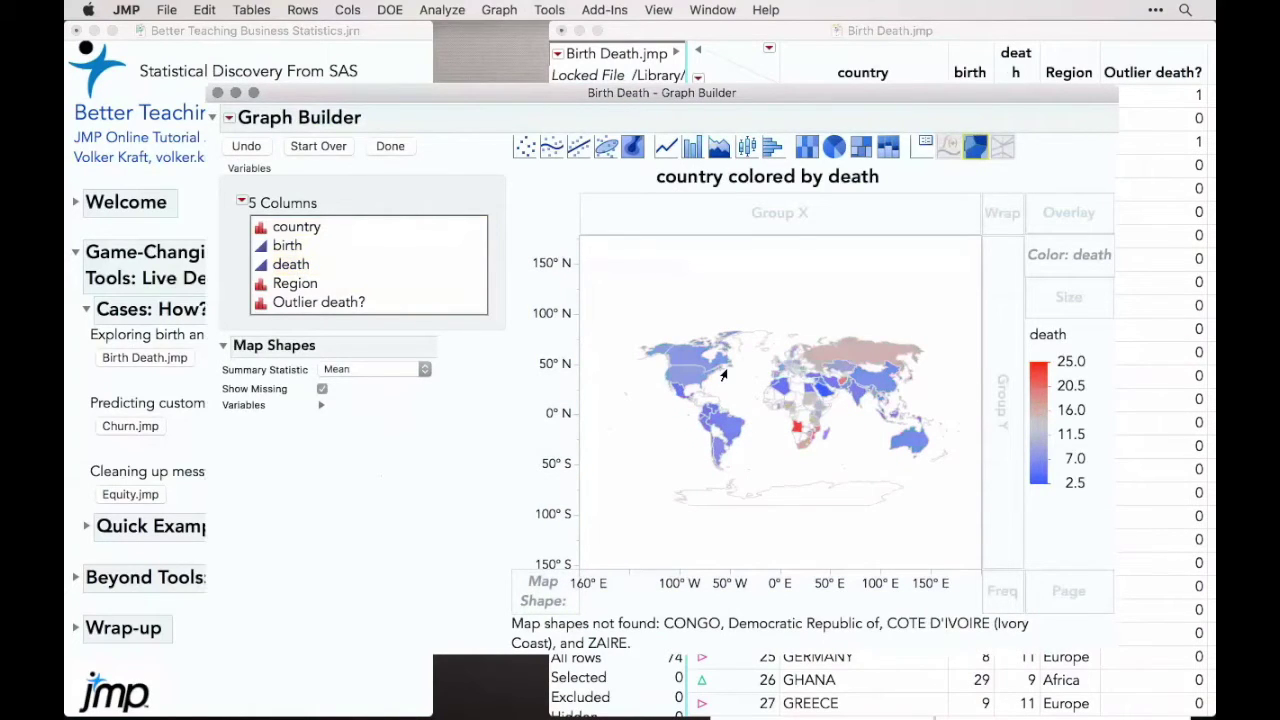
pyautogui.rightClick(647, 289)
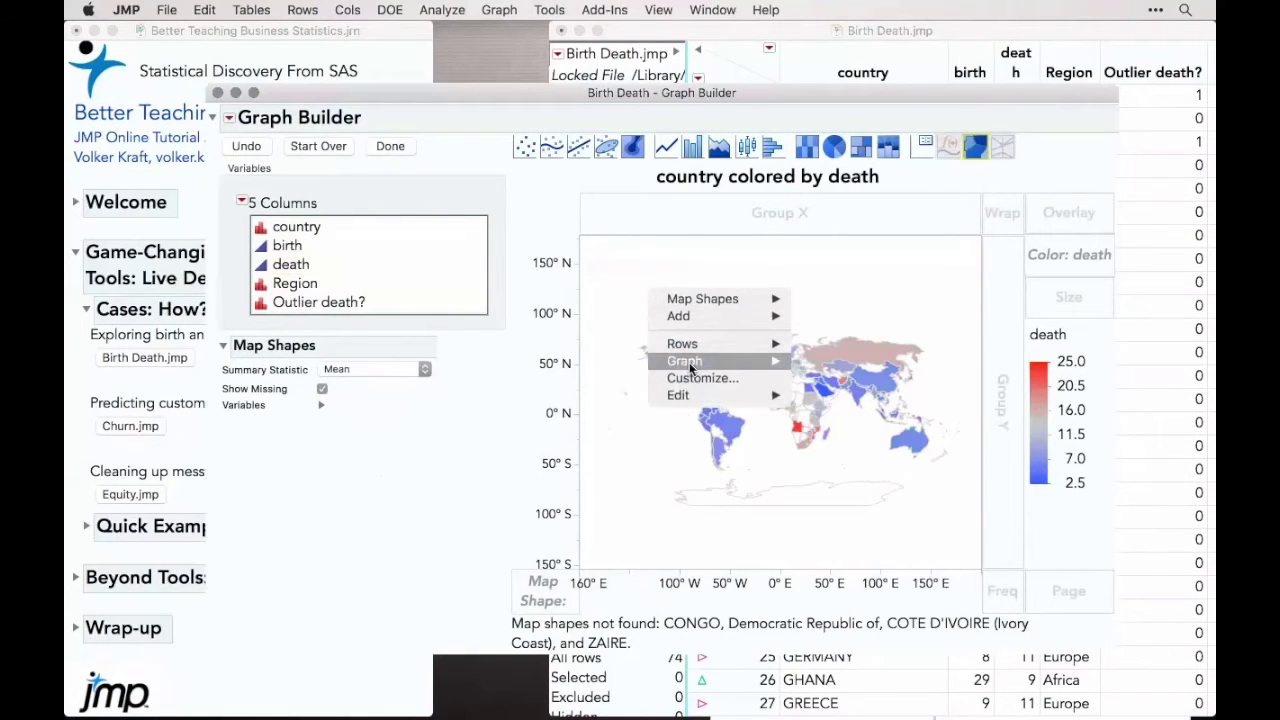
pyautogui.moveTo(690, 368)
pyautogui.click(868, 379)
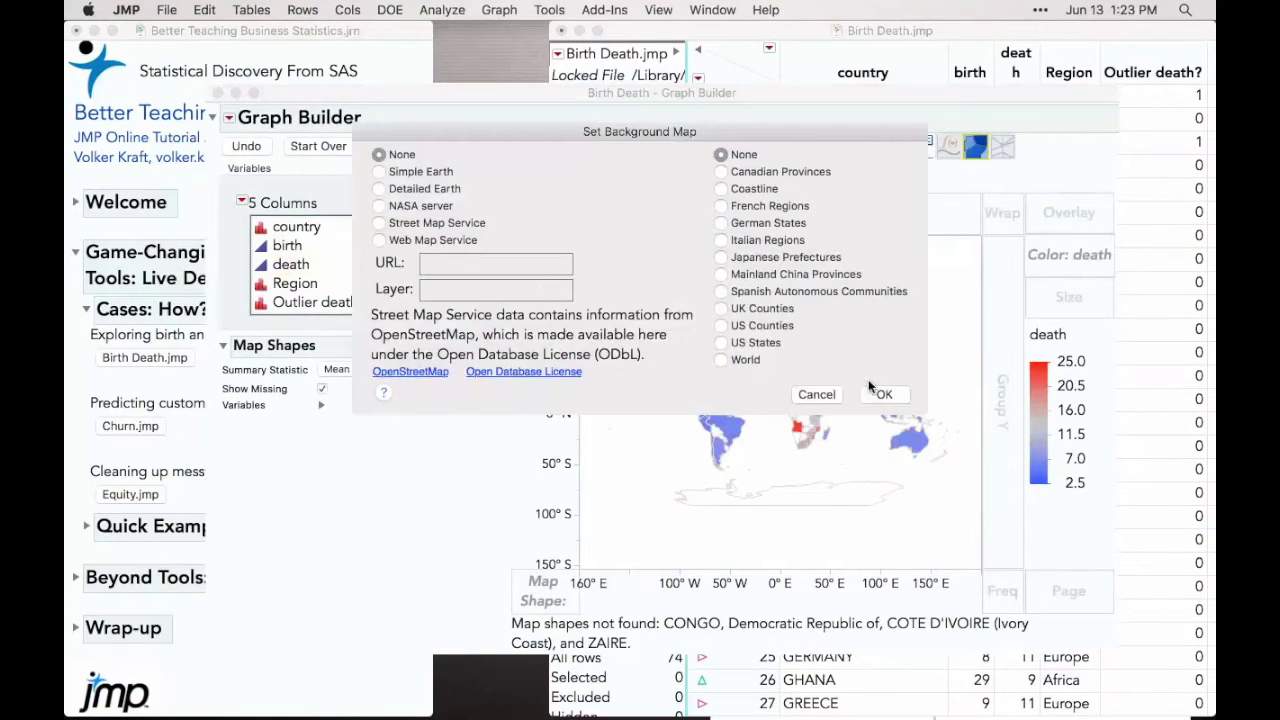
pyautogui.click(379, 171)
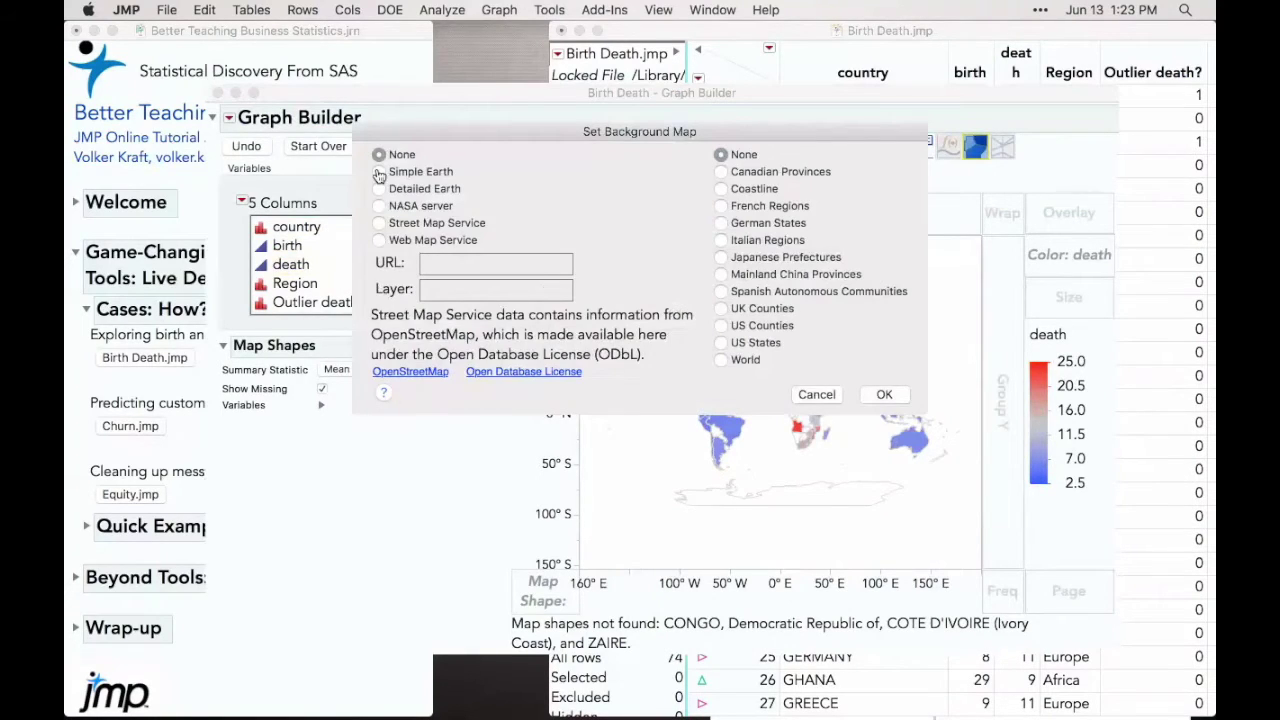
pyautogui.click(888, 402)
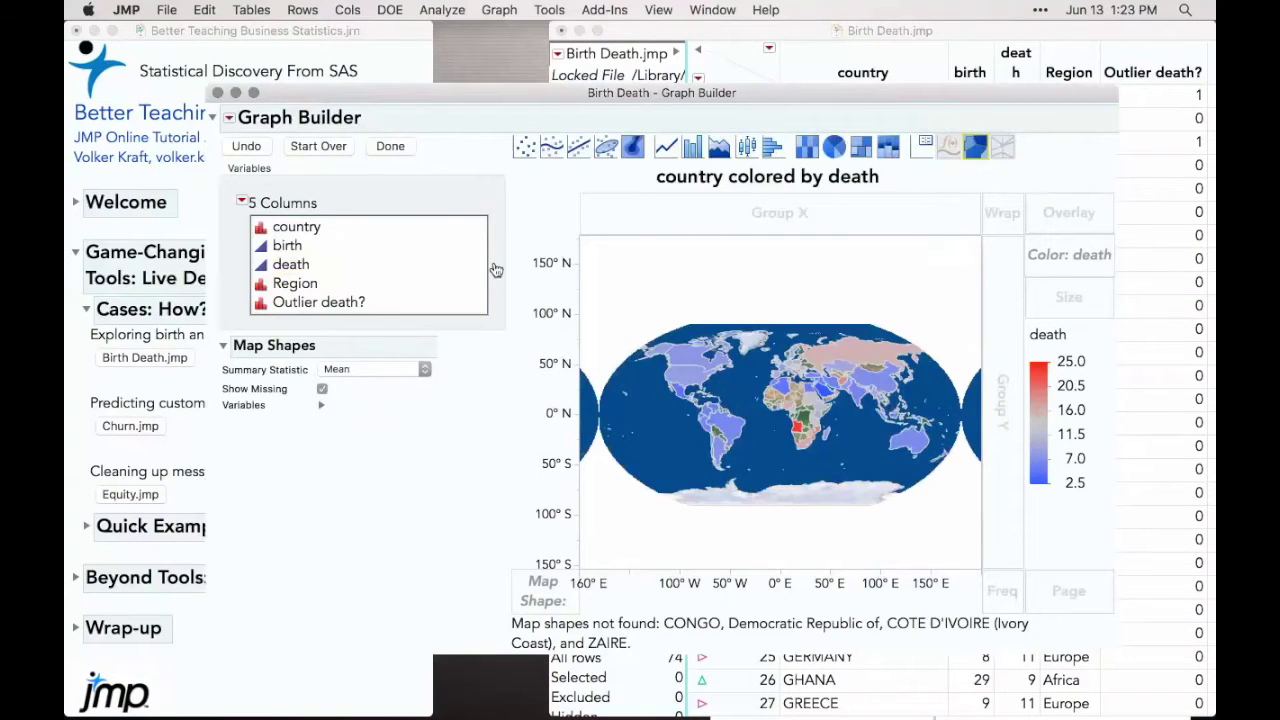
# - Finish the country map and close its Graph Builder window
pyautogui.click(390, 146)
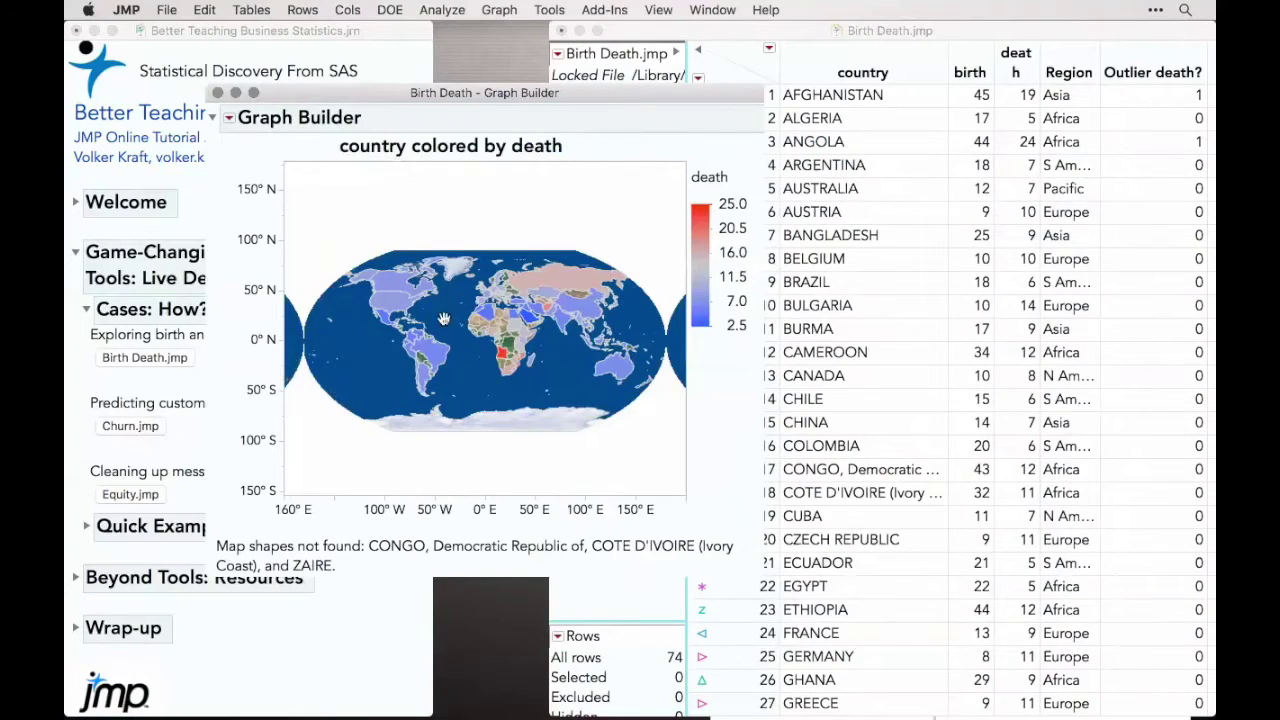
pyautogui.moveTo(444, 320)
pyautogui.mouseDown()
pyautogui.moveTo(465, 319)
pyautogui.moveTo(444, 325)
pyautogui.mouseUp()
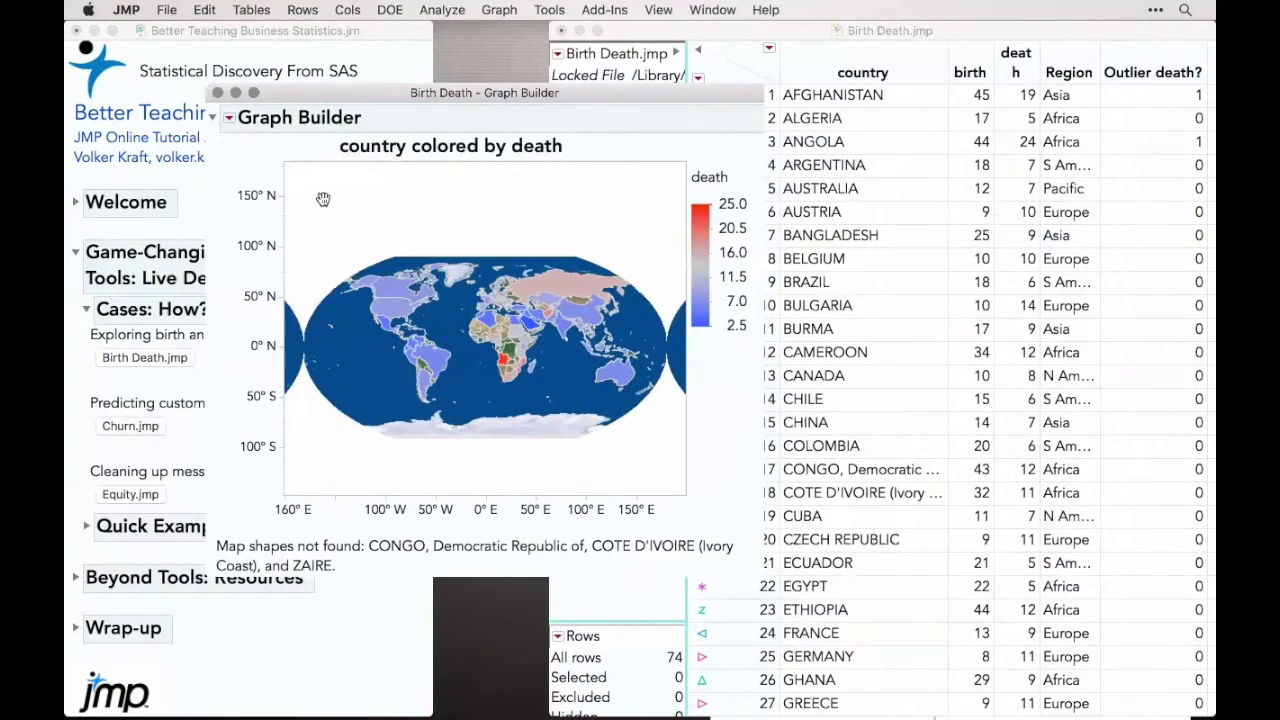
pyautogui.click(218, 92)
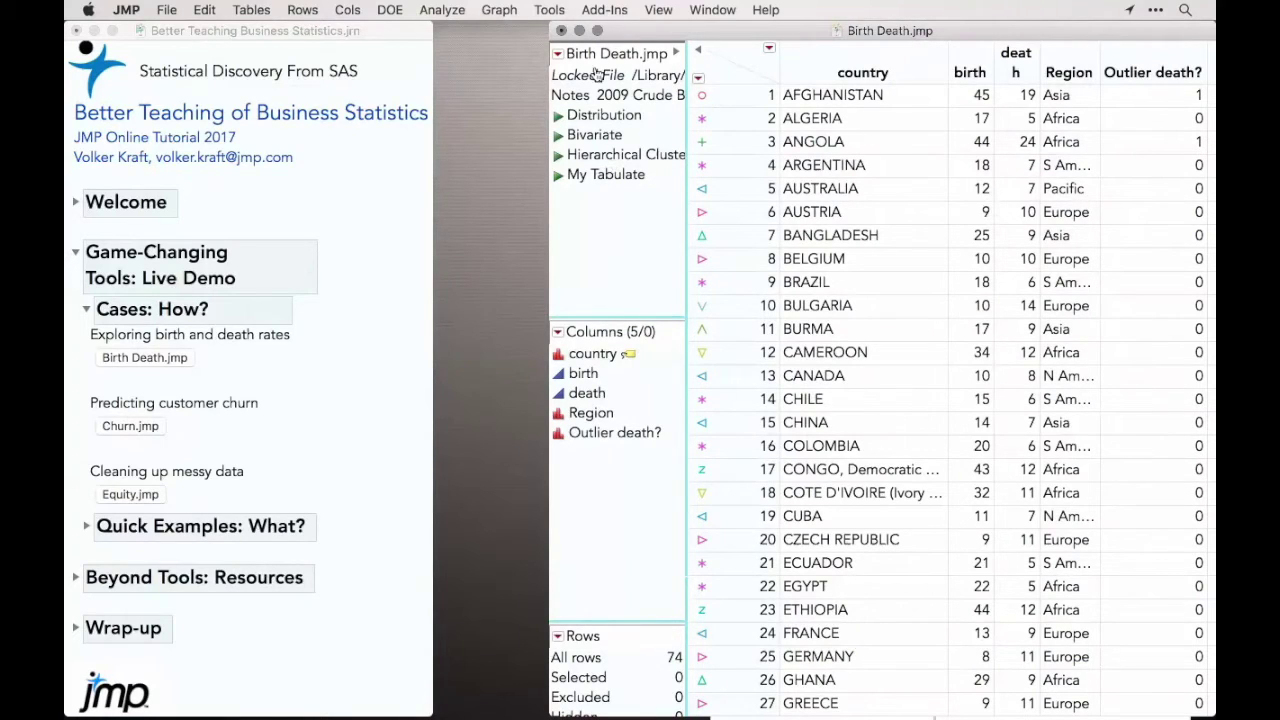
# - Run the saved Hierarchical Cluster script and adjust the dendrogram's cutoff to 17 clusters, checking the country groupings
pyautogui.click(558, 157)
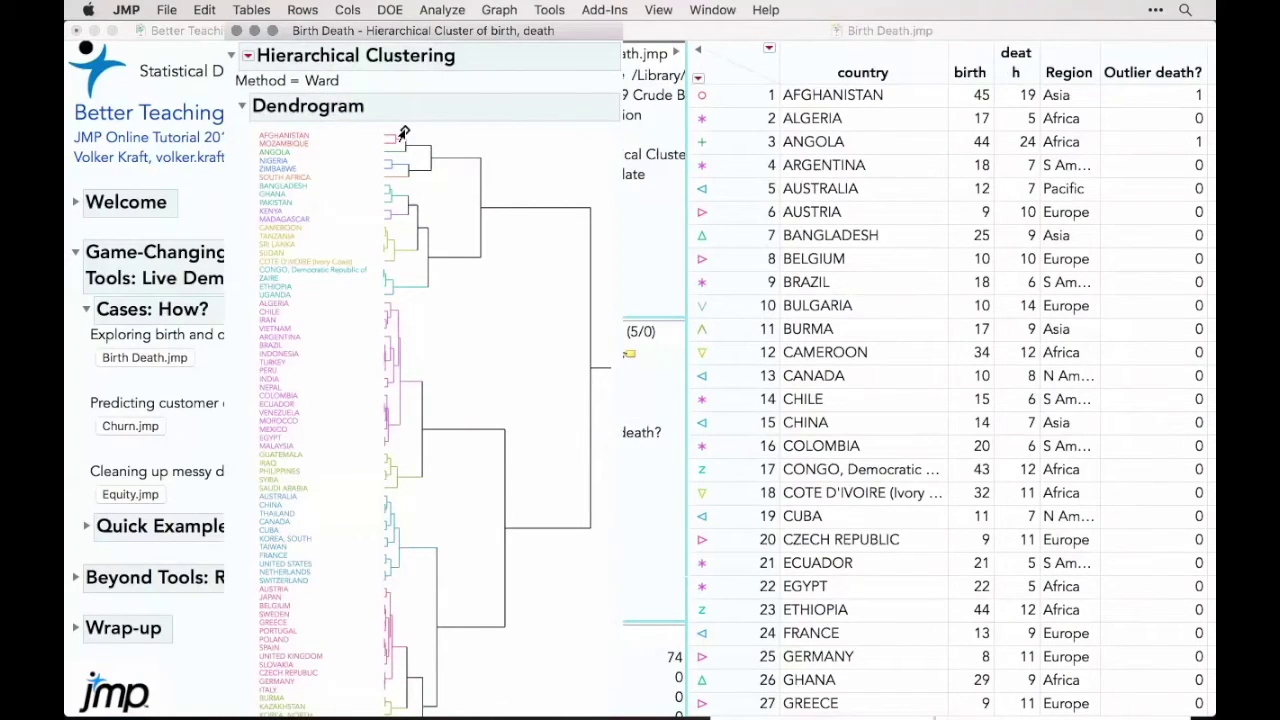
pyautogui.moveTo(403, 133)
pyautogui.mouseDown()
pyautogui.moveTo(600, 130)
pyautogui.moveTo(394, 143)
pyautogui.mouseUp()
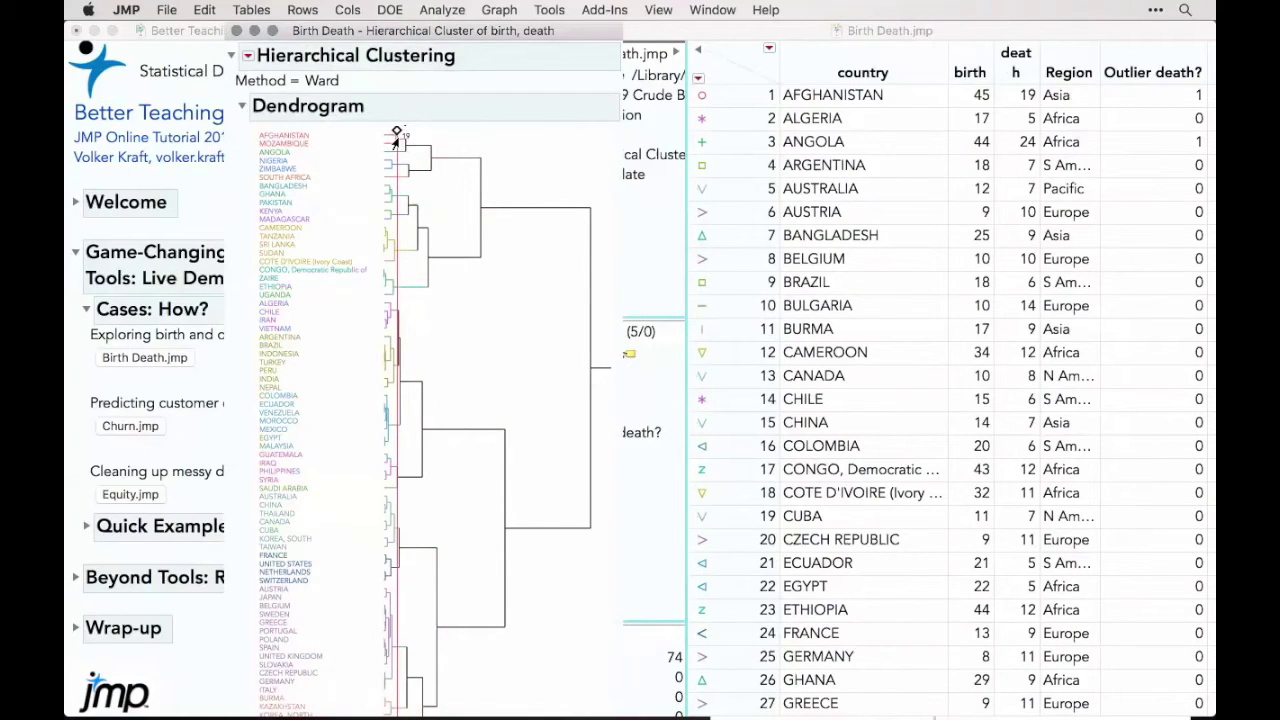
pyautogui.moveTo(395, 142); pyautogui.dragTo(397, 142)
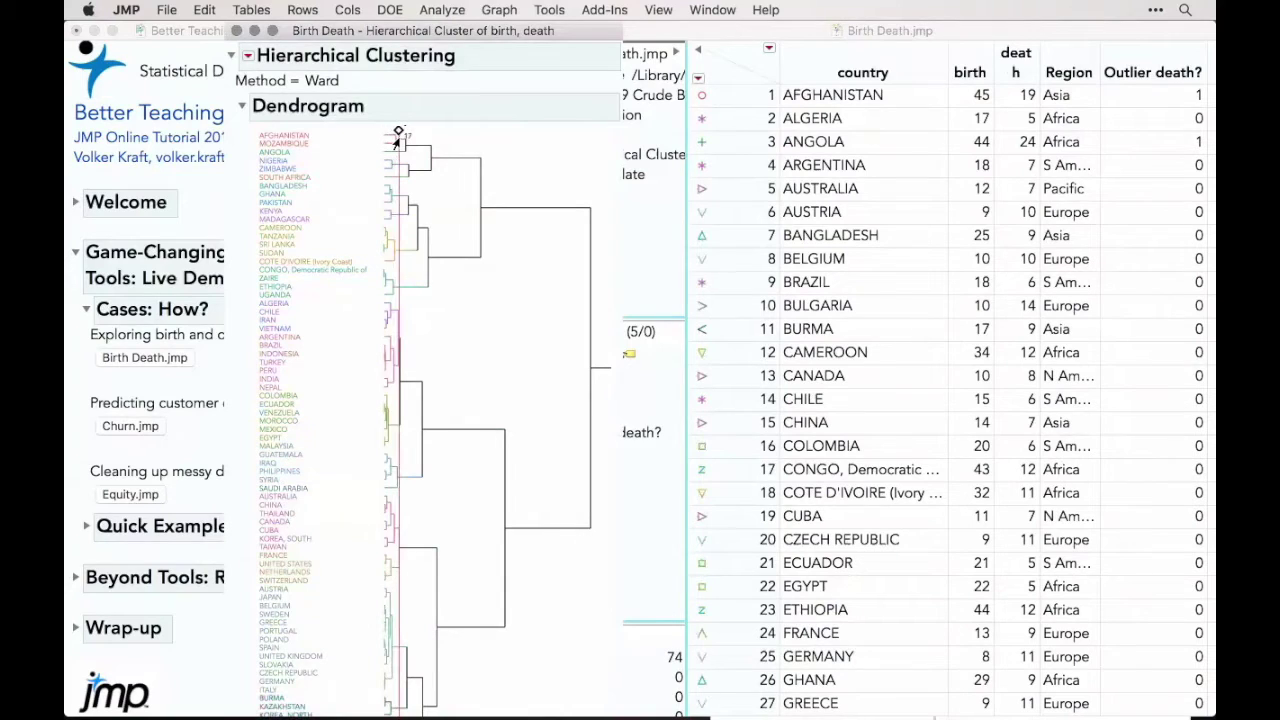
pyautogui.scroll(-4, 336, 400)
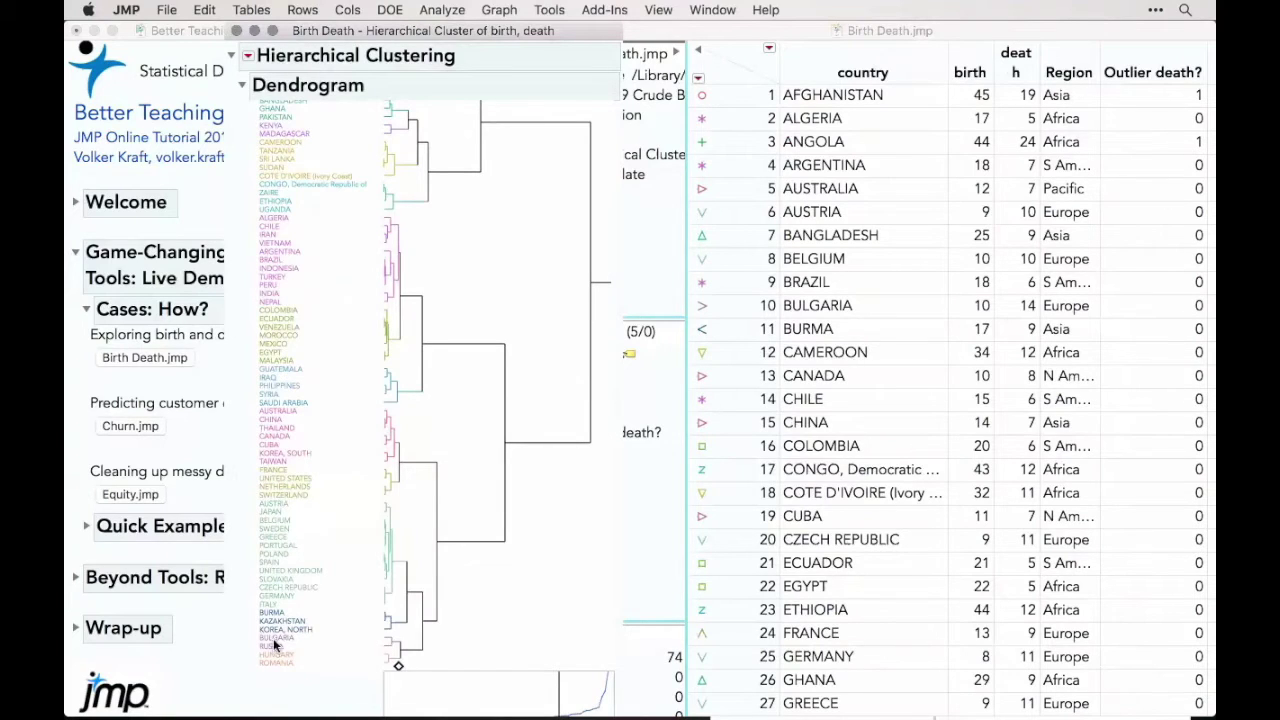
pyautogui.scroll(3, 268, 200)
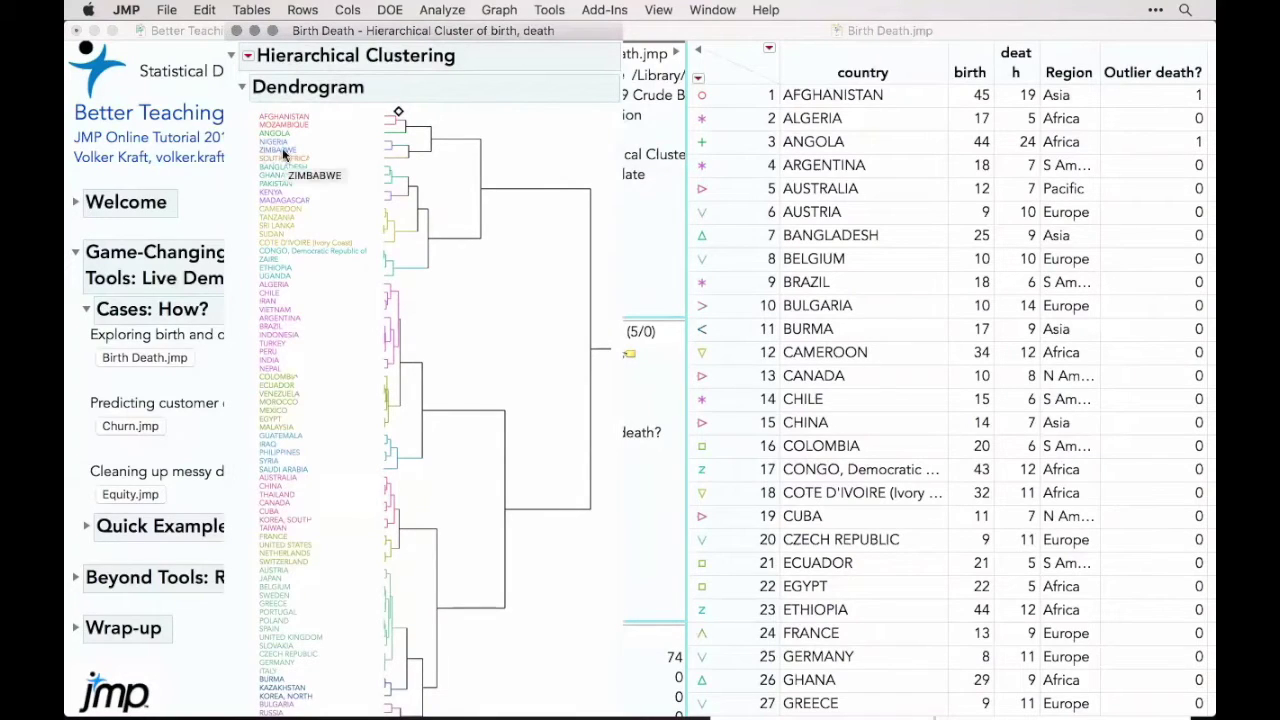
# - Close the Hierarchical Clustering report and the Birth Death data table without saving the changes
pyautogui.click(236, 32)
pyautogui.moveTo(790, 40); pyautogui.dragTo(790, 122)
pyautogui.click(561, 112)
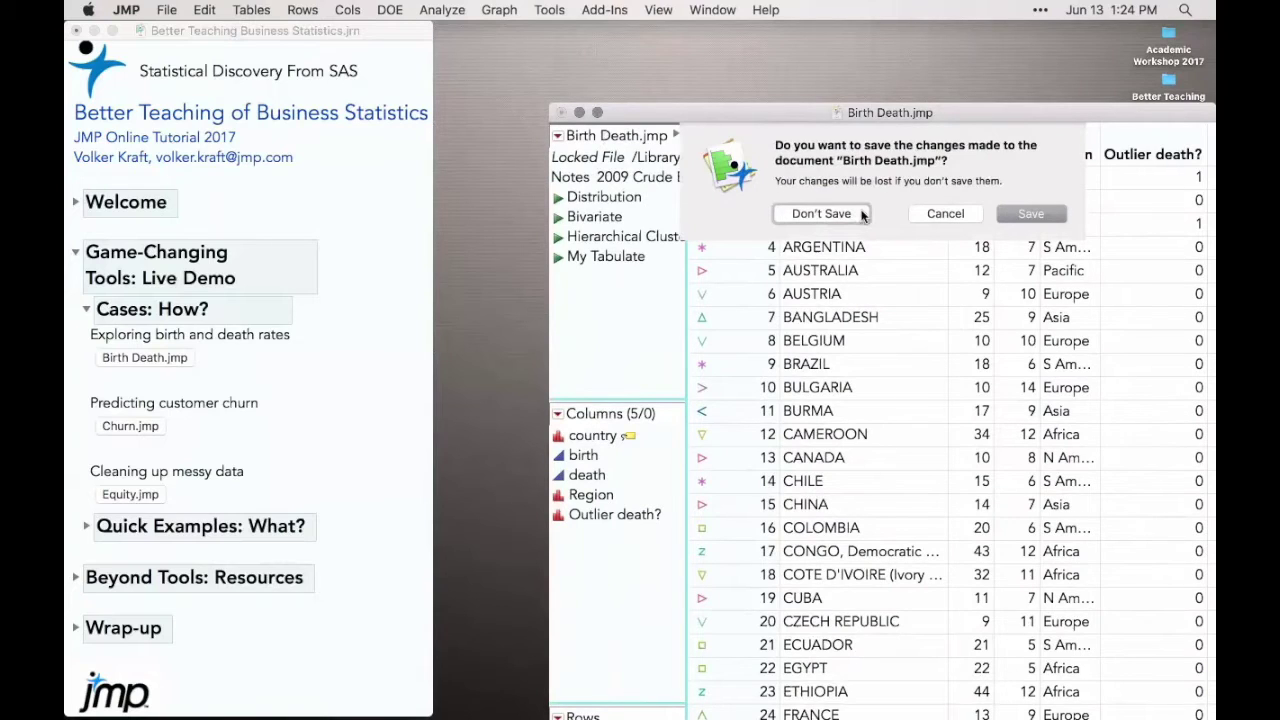
pyautogui.click(821, 213)
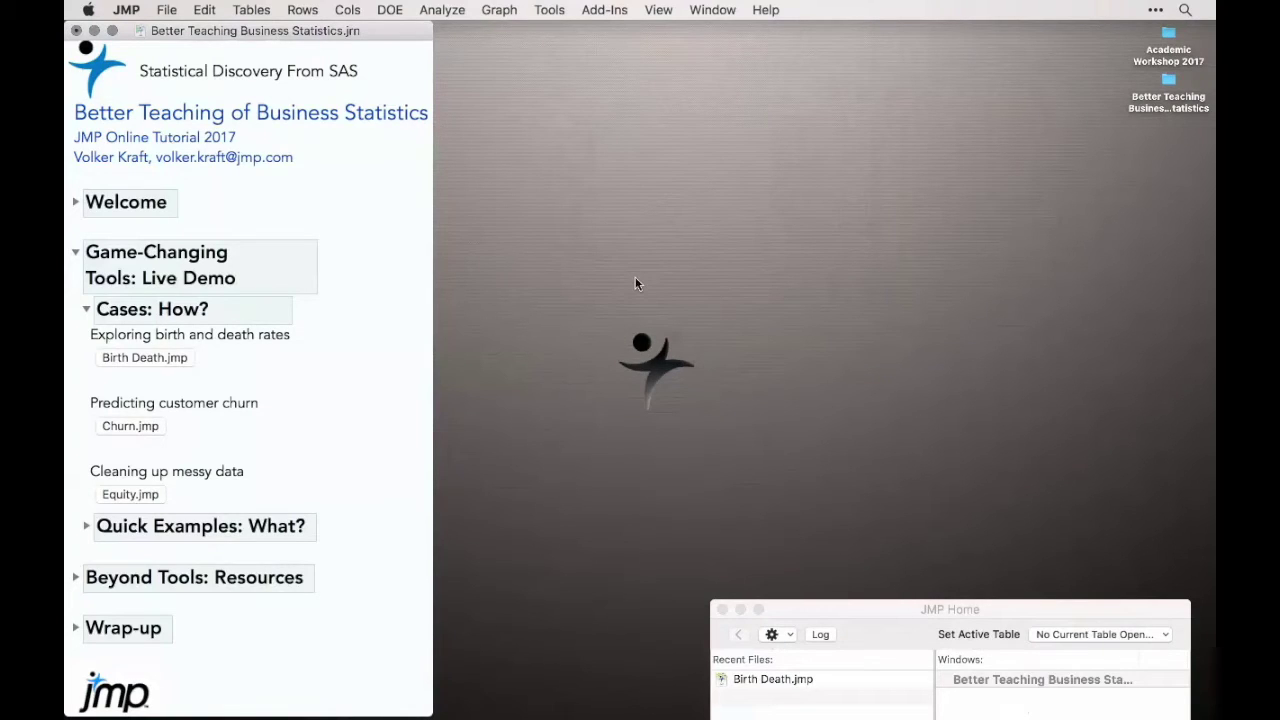
# - Open the Churn.jmp case data, select the target churn column and review the columns in the Predictors group
pyautogui.click(139, 428)
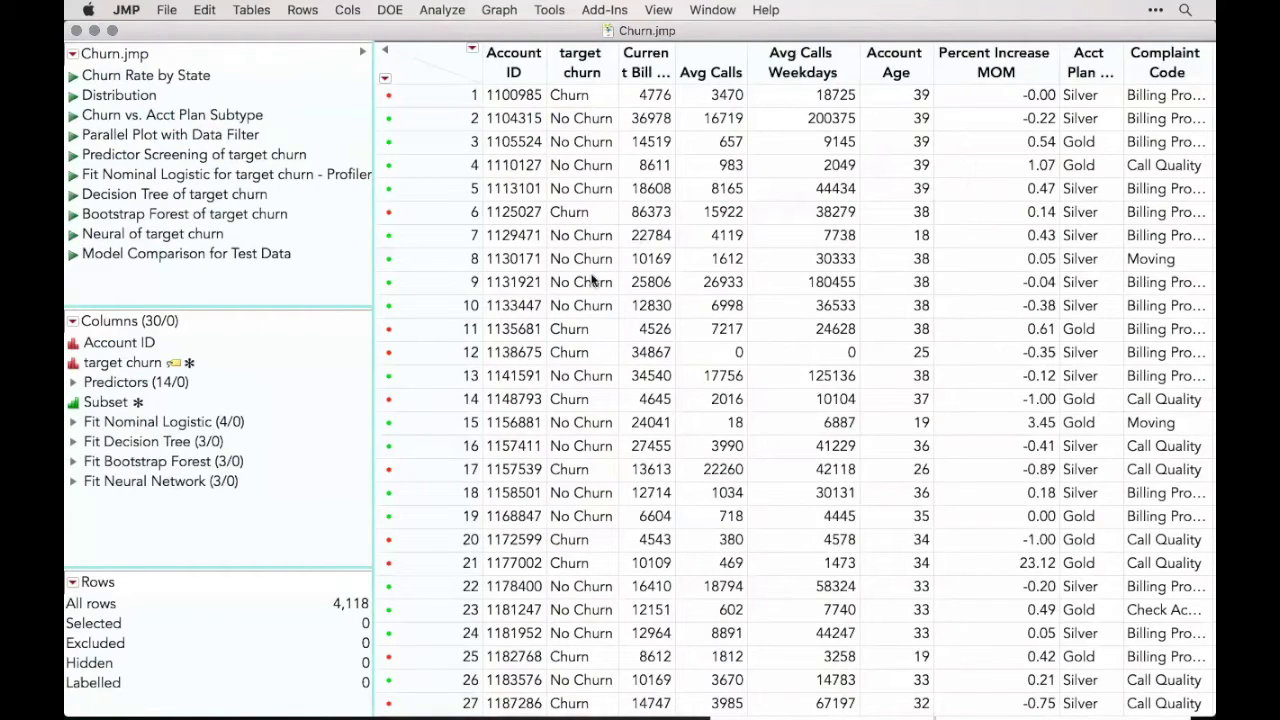
pyautogui.moveTo(592, 282)
pyautogui.click(121, 364)
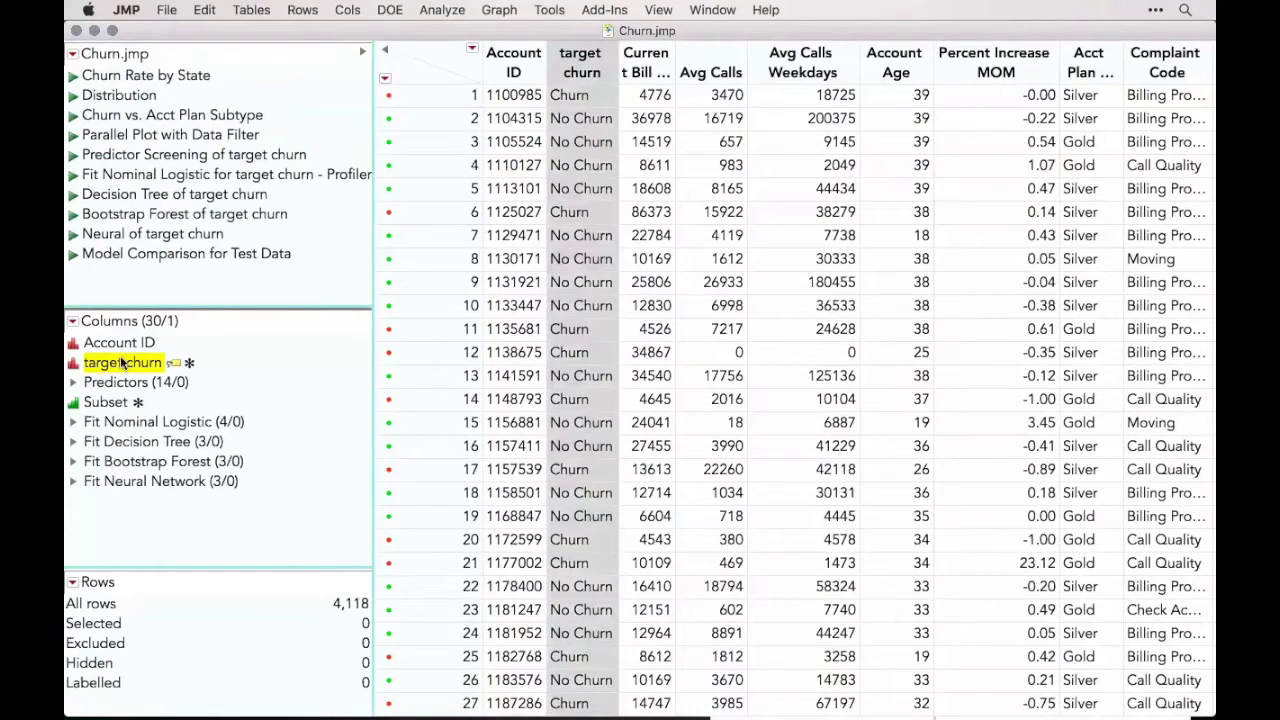
pyautogui.moveTo(335, 580)
pyautogui.mouseDown()
pyautogui.moveTo(395, 628)
pyautogui.moveTo(321, 590)
pyautogui.mouseUp()
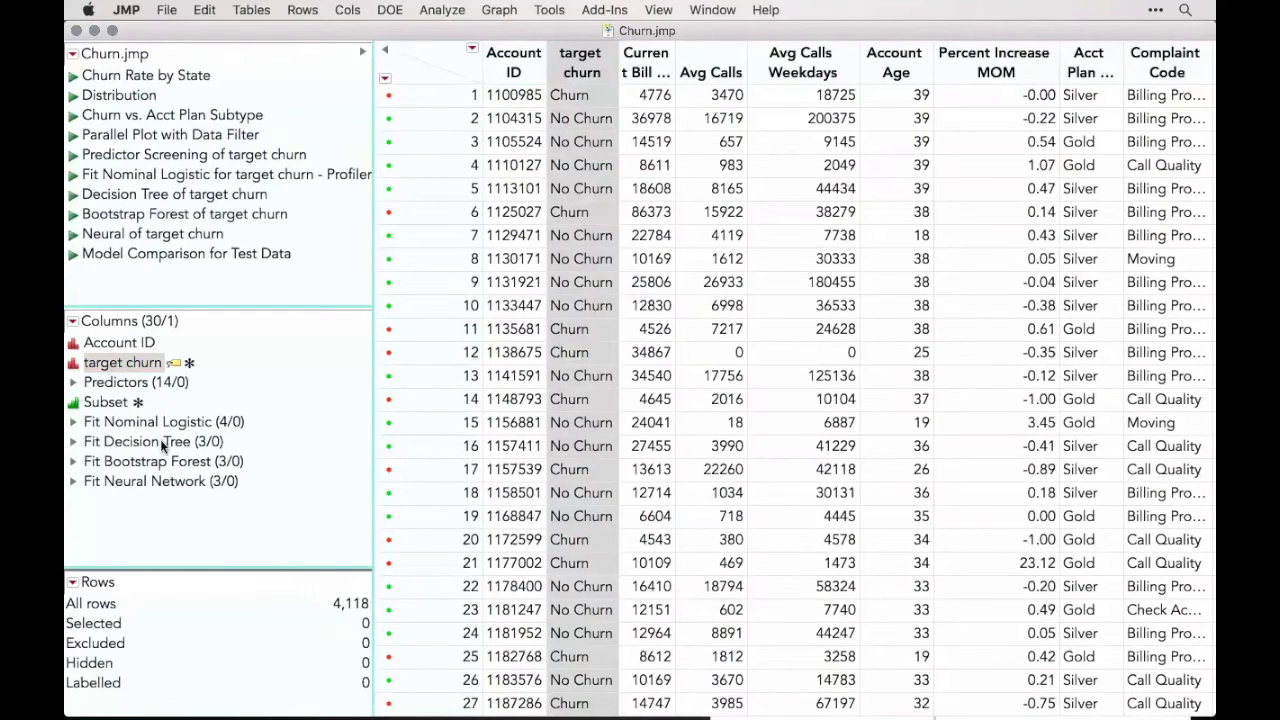
pyautogui.click(73, 383)
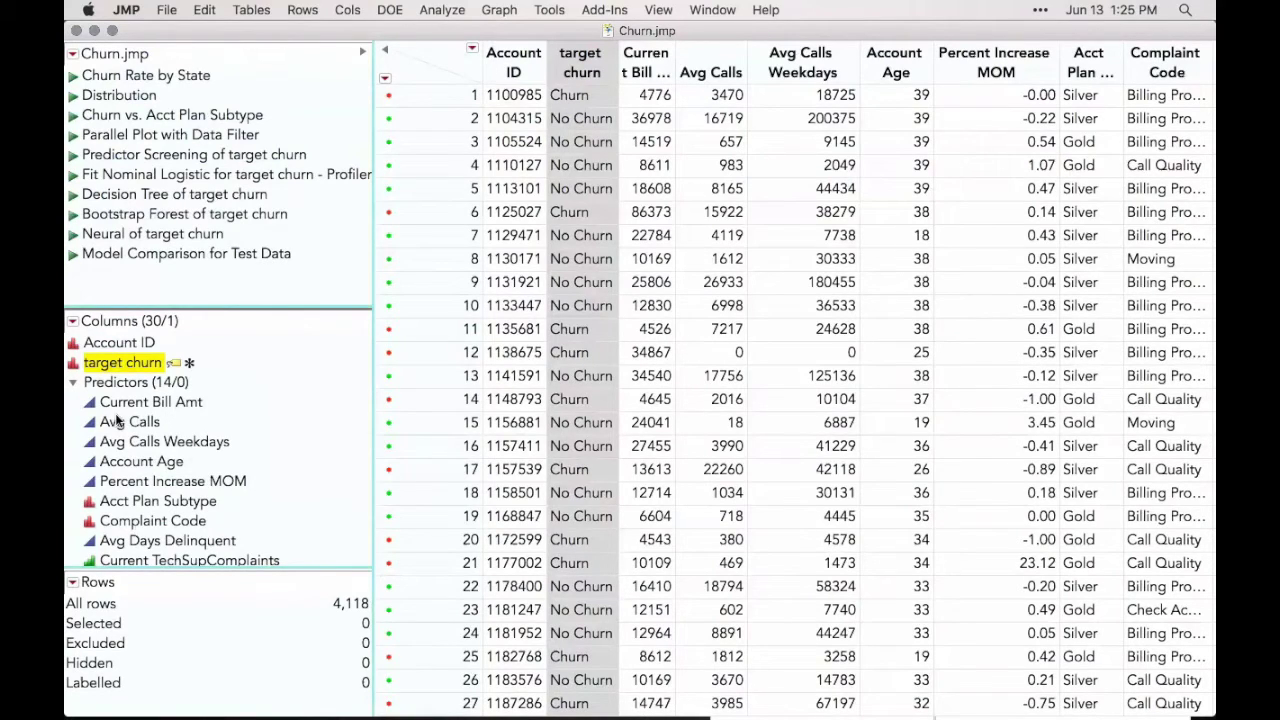
pyautogui.click(73, 383)
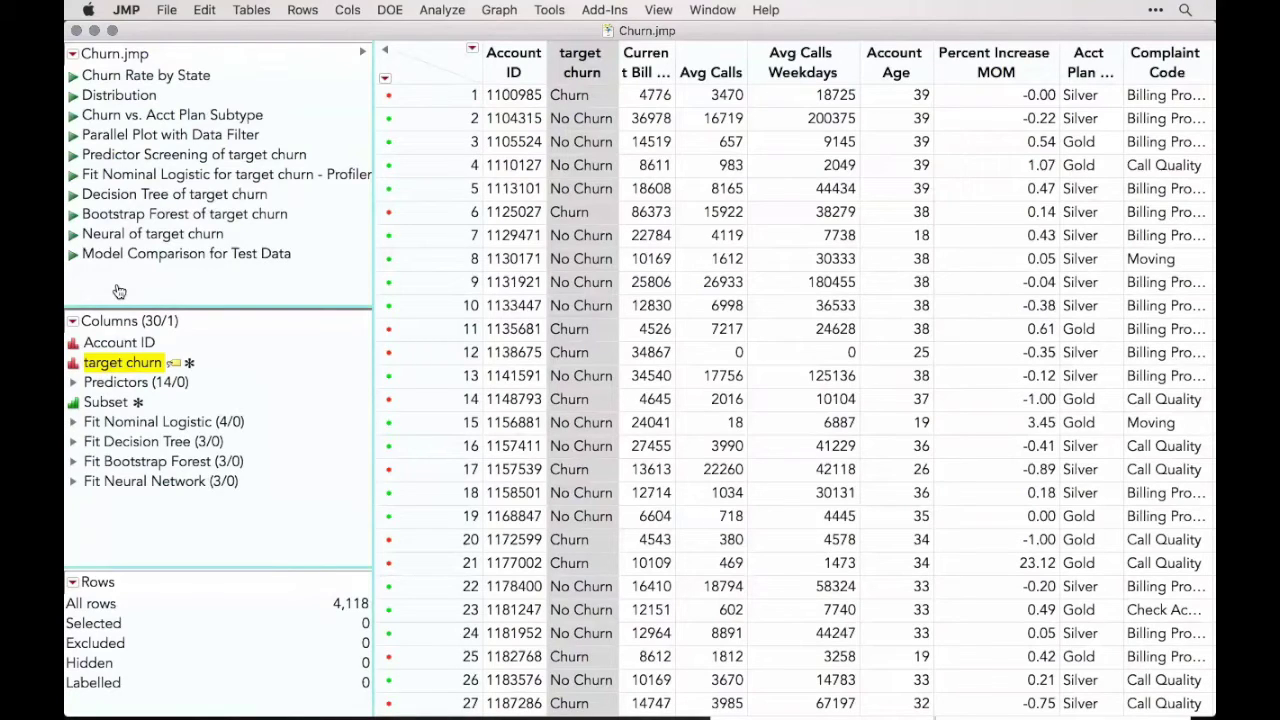
# - Run the saved Churn Rate by State script, look through the summary table and select the AK row
pyautogui.click(76, 78)
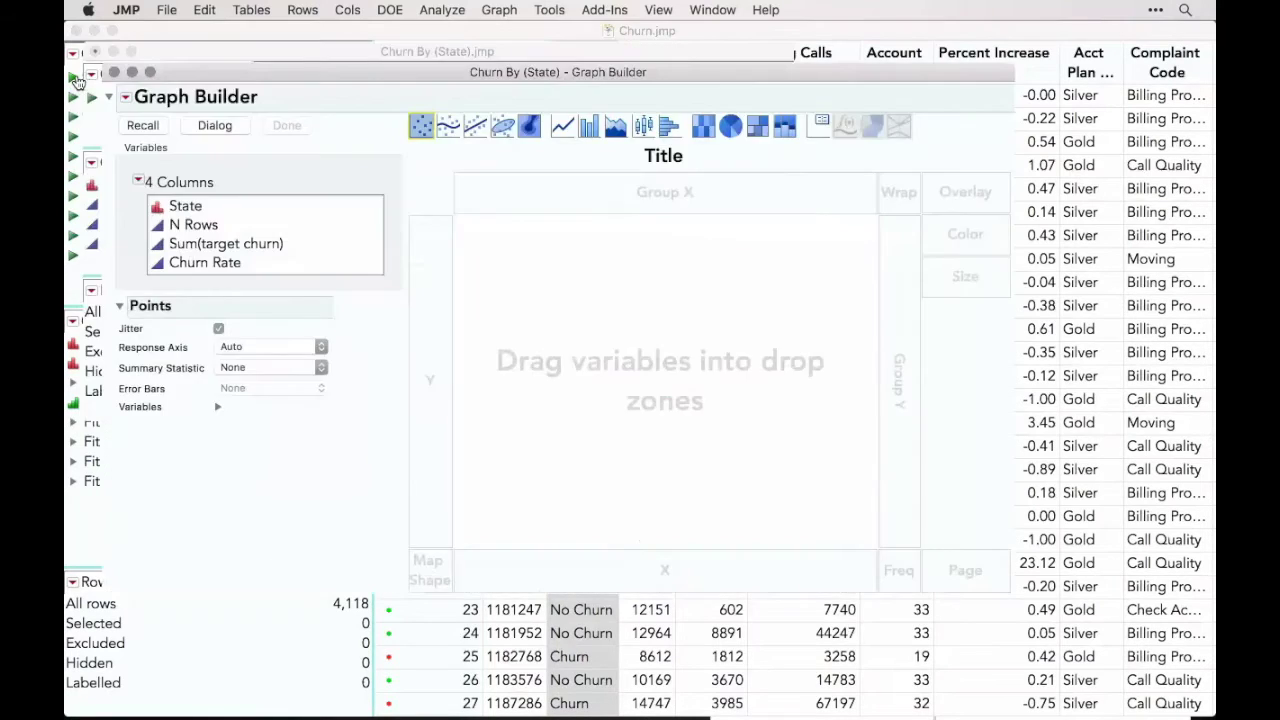
pyautogui.click(264, 55)
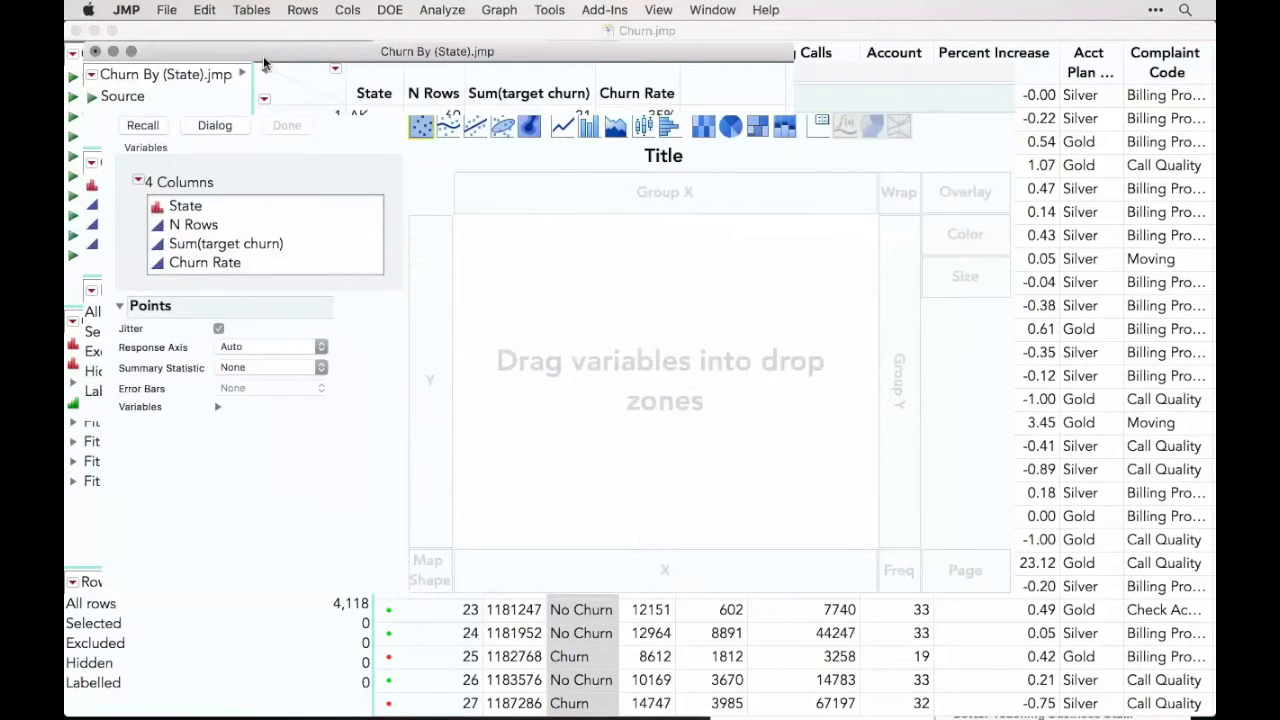
pyautogui.scroll(-5, 420, 273)
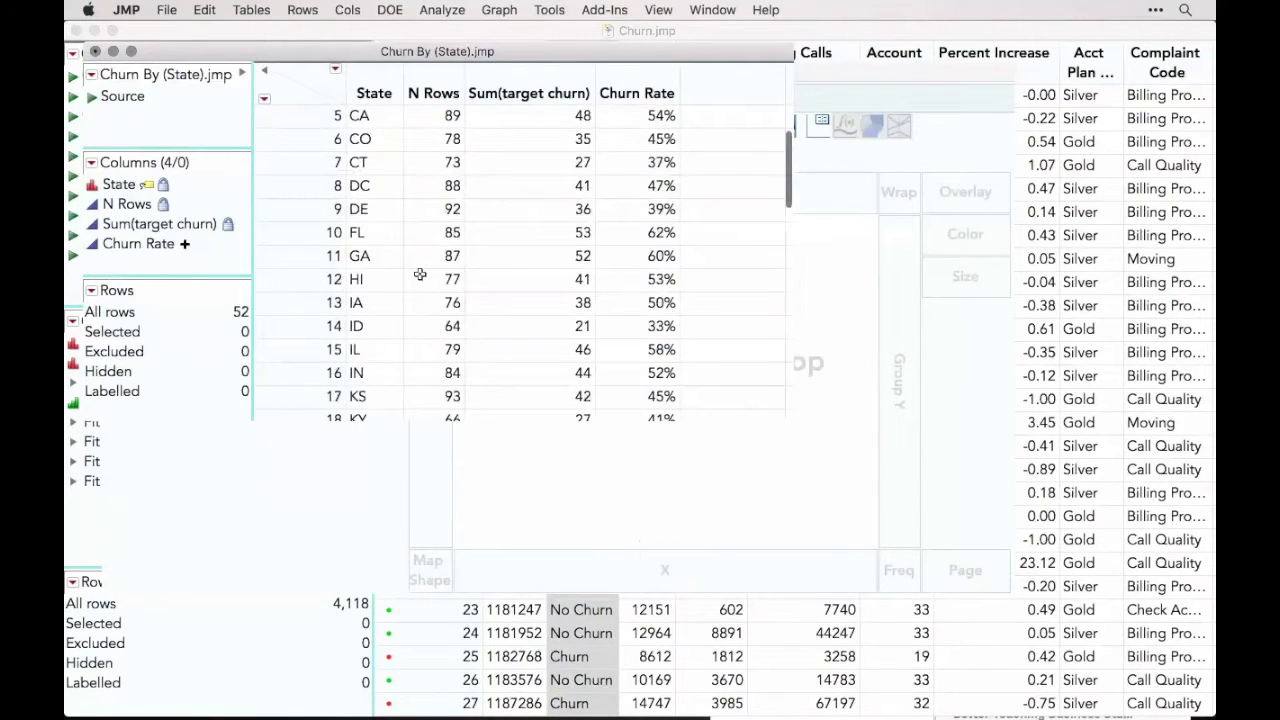
pyautogui.scroll(5, 420, 275)
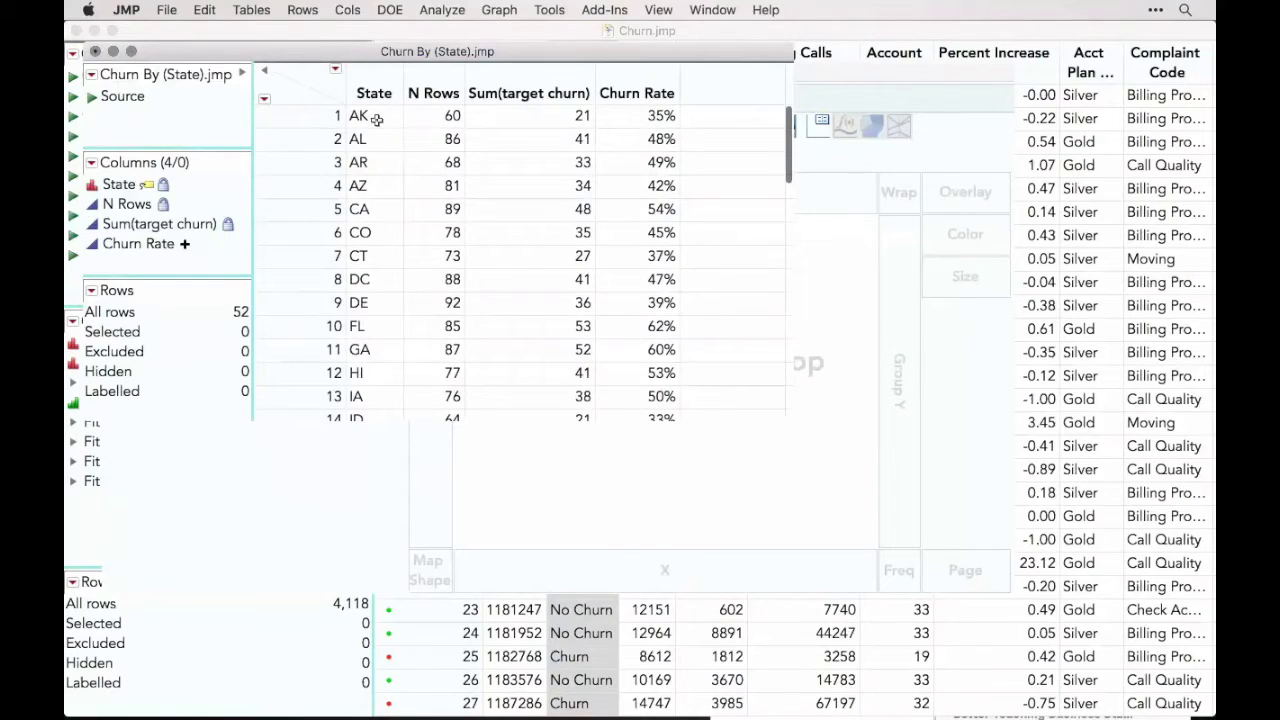
pyautogui.click(313, 119)
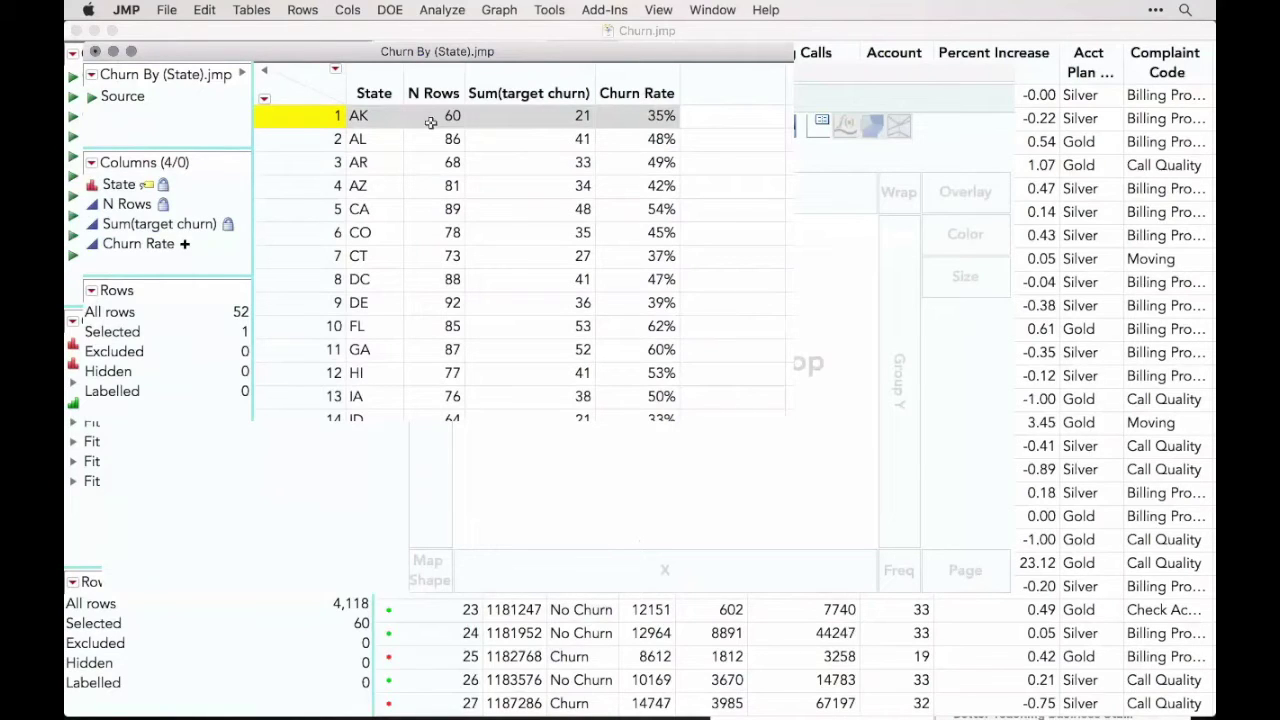
# - Build a US map with State as the map shape, color it by Churn Rate, and inspect Florida's rate
pyautogui.click(852, 479)
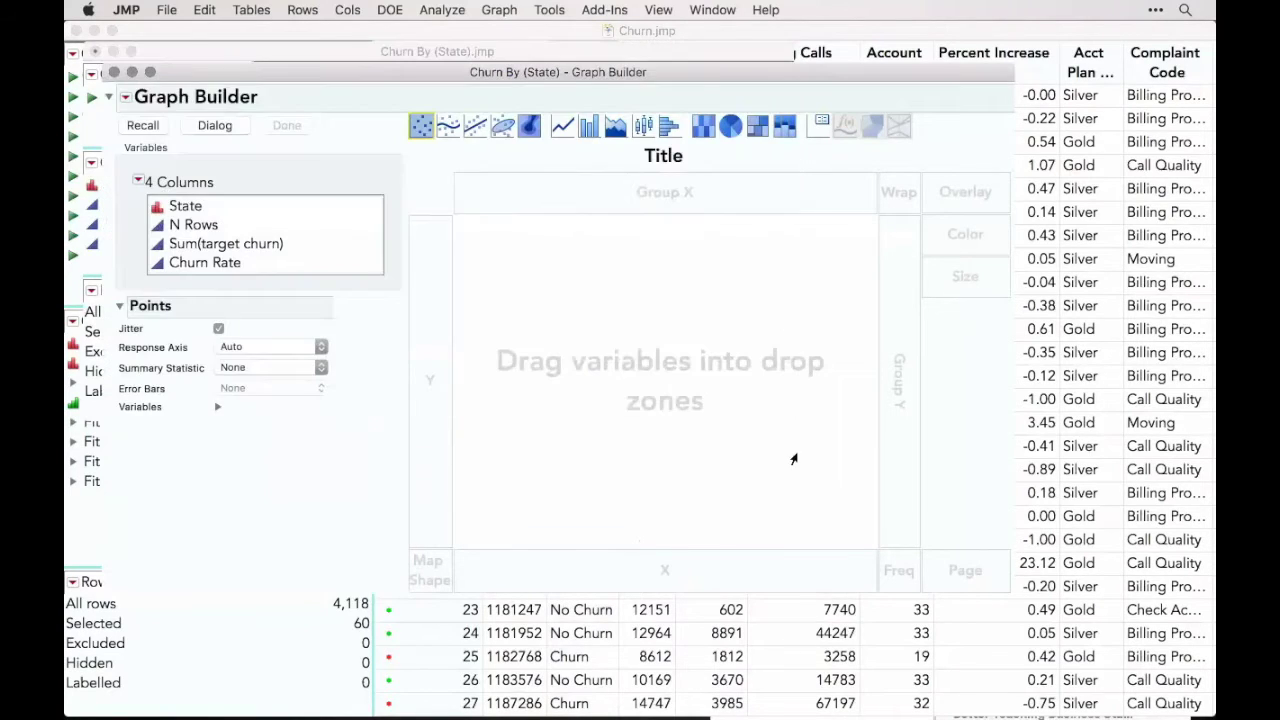
pyautogui.moveTo(183, 207); pyautogui.dragTo(423, 580)
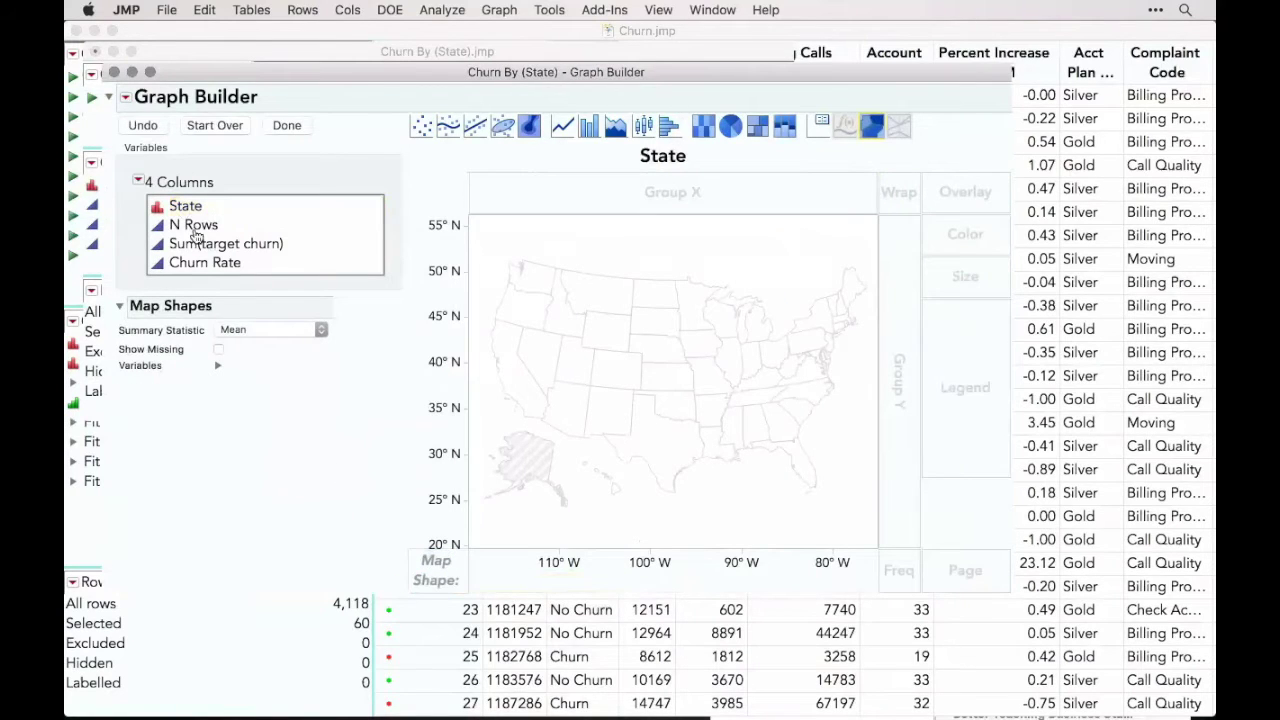
pyautogui.moveTo(200, 263); pyautogui.dragTo(604, 377)
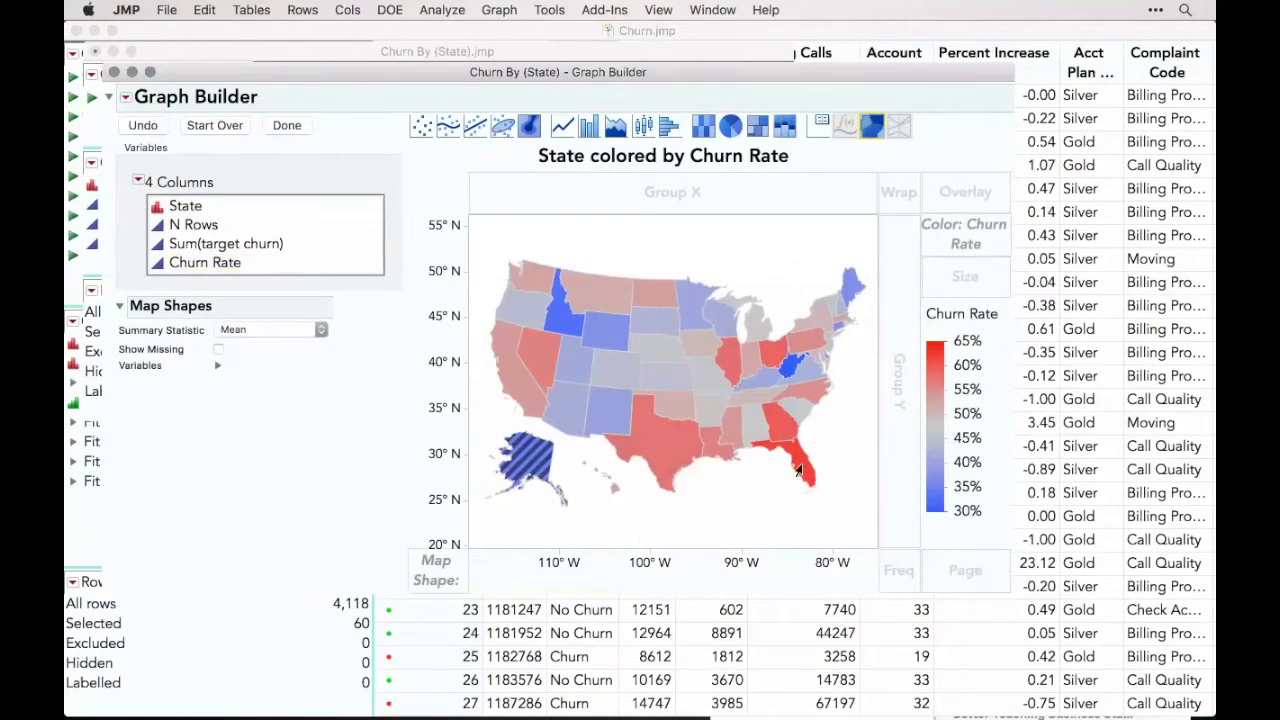
pyautogui.moveTo(798, 470)
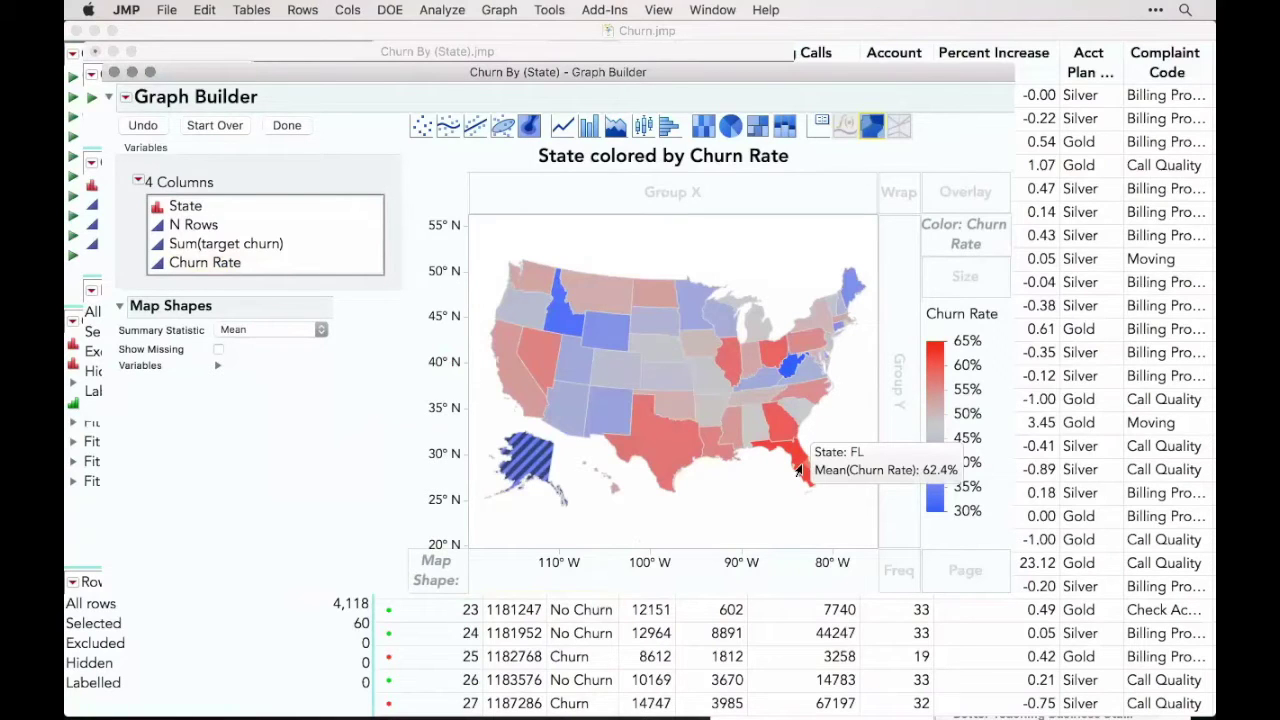
# - Close the state map and the Churn By (State) summary table without saving the changes
pyautogui.click(115, 72)
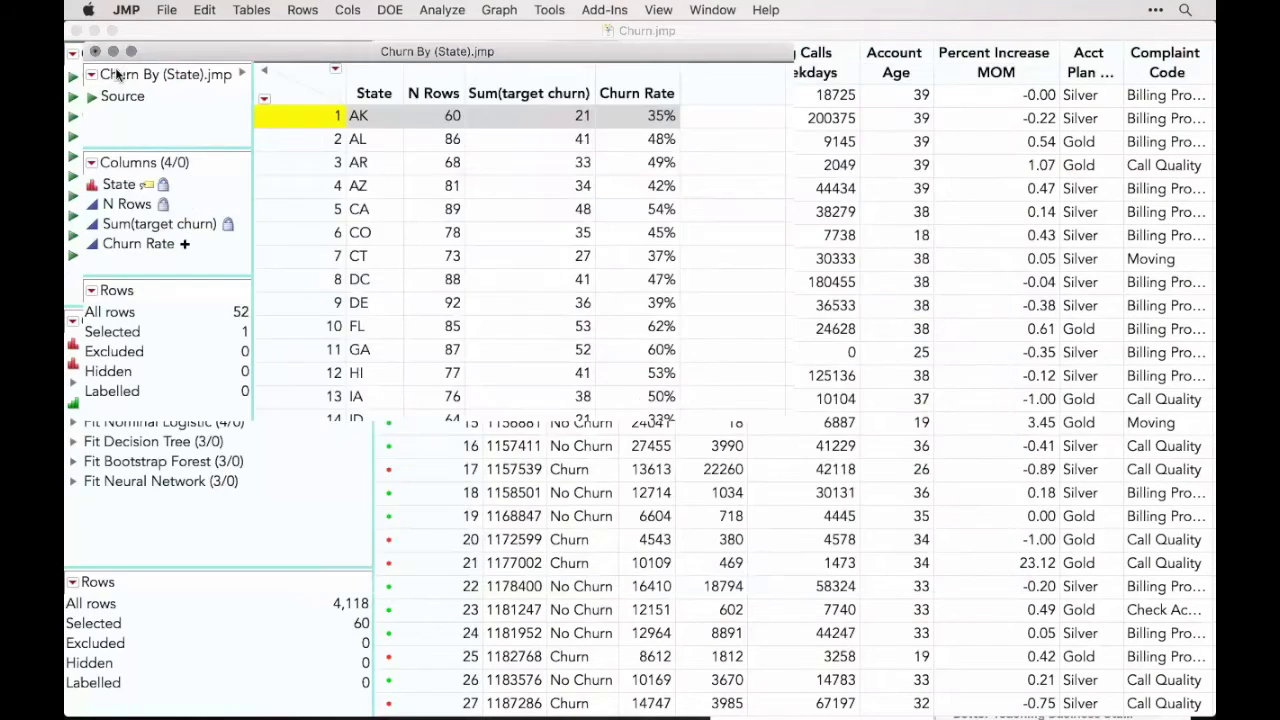
pyautogui.click(96, 51)
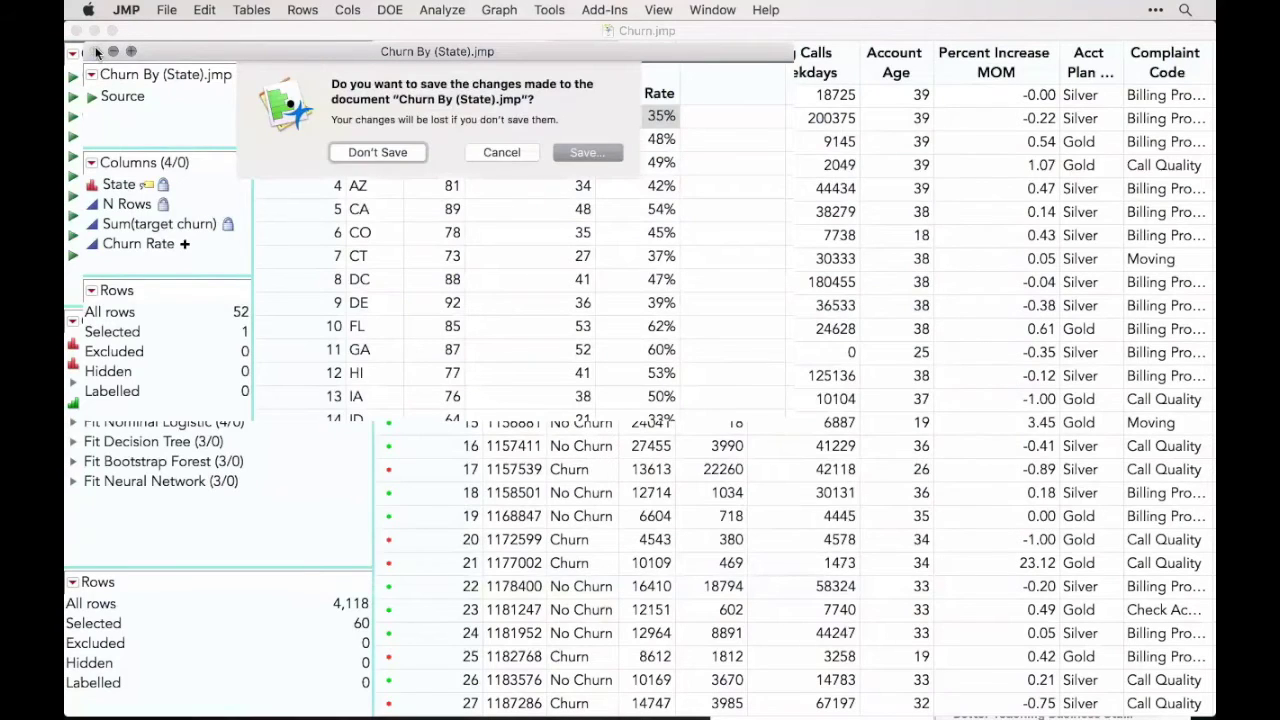
pyautogui.click(397, 152)
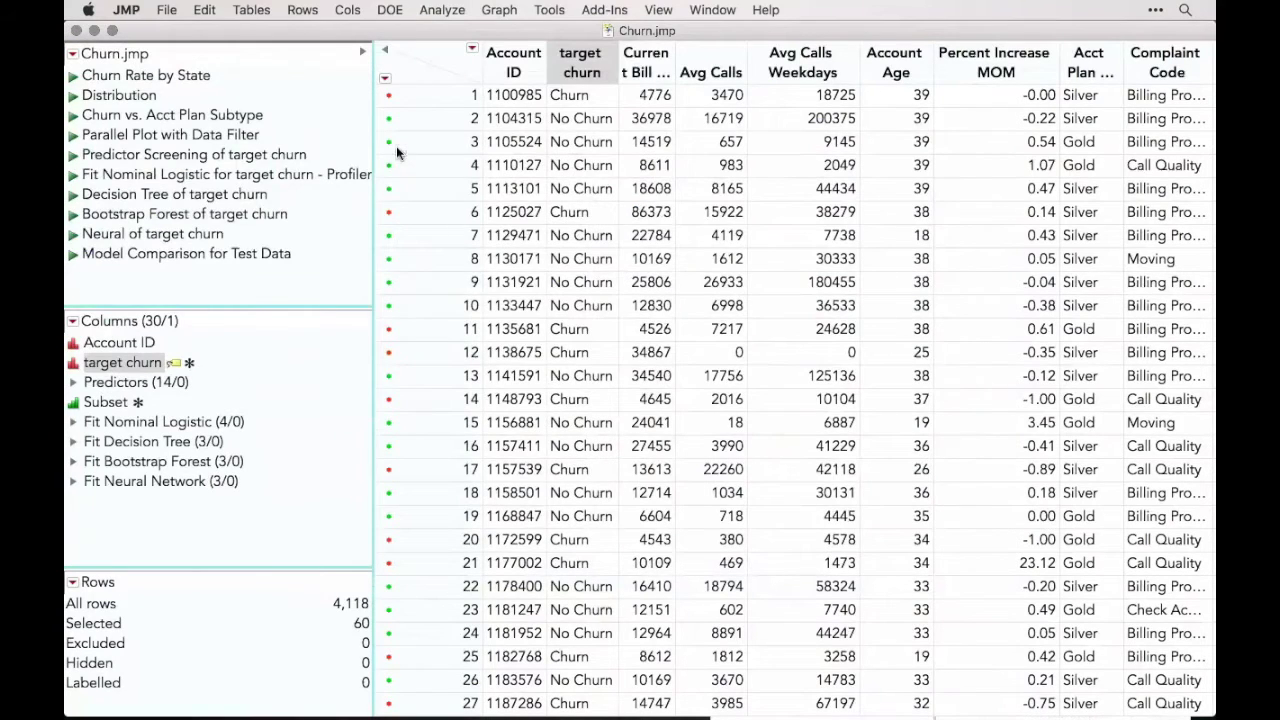
# - Run the saved Distribution script and highlight the Churn customers across all of the histograms
pyautogui.click(73, 96)
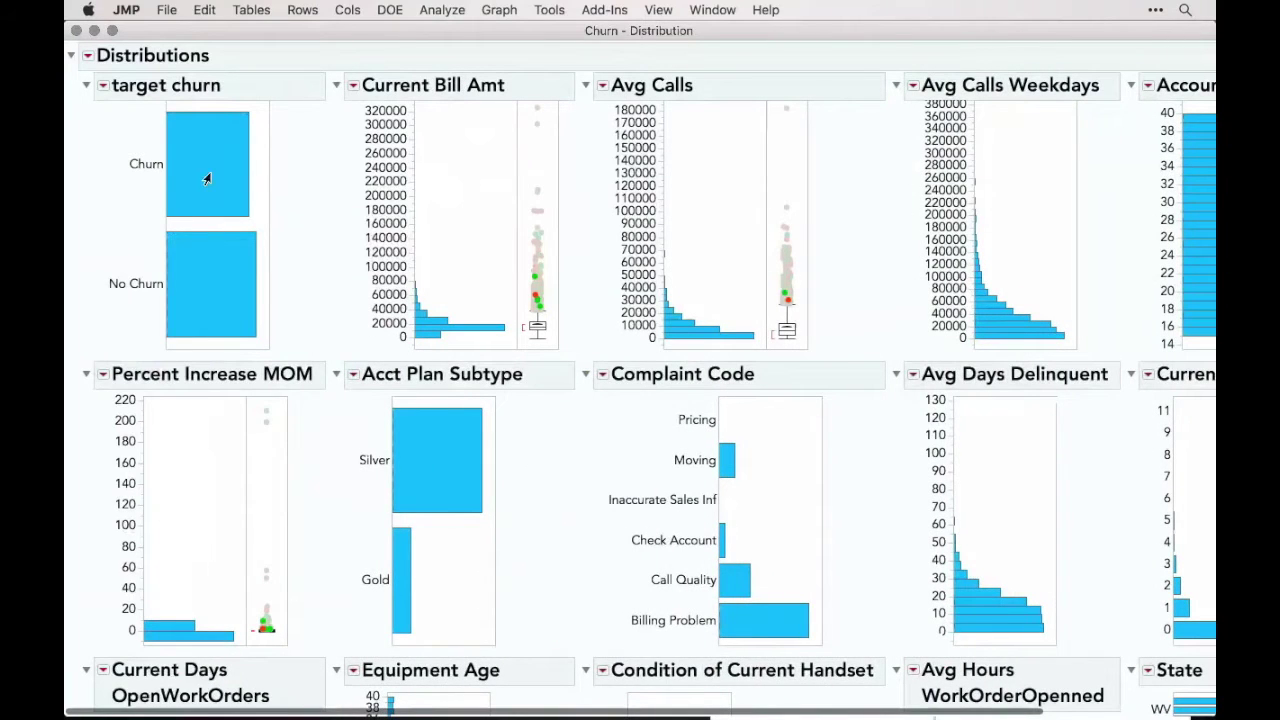
pyautogui.click(207, 179)
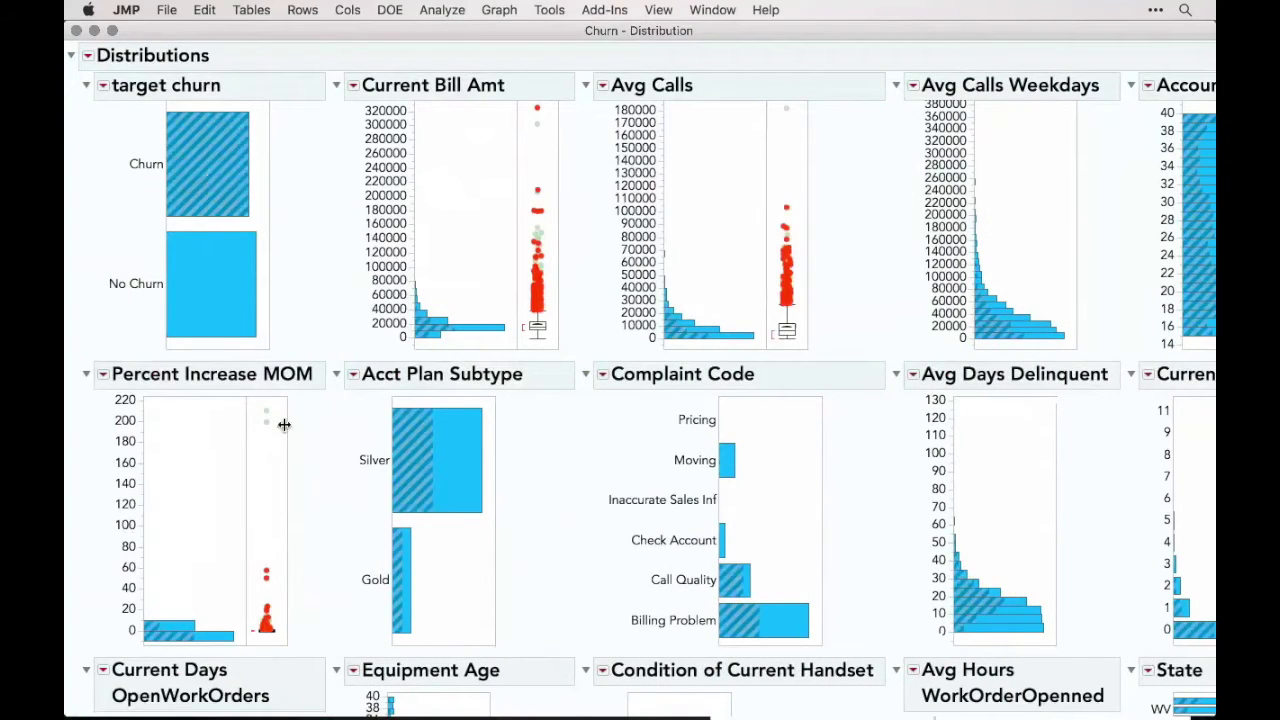
pyautogui.scroll(-2, 306, 550)
pyautogui.scroll(-1, 308, 555)
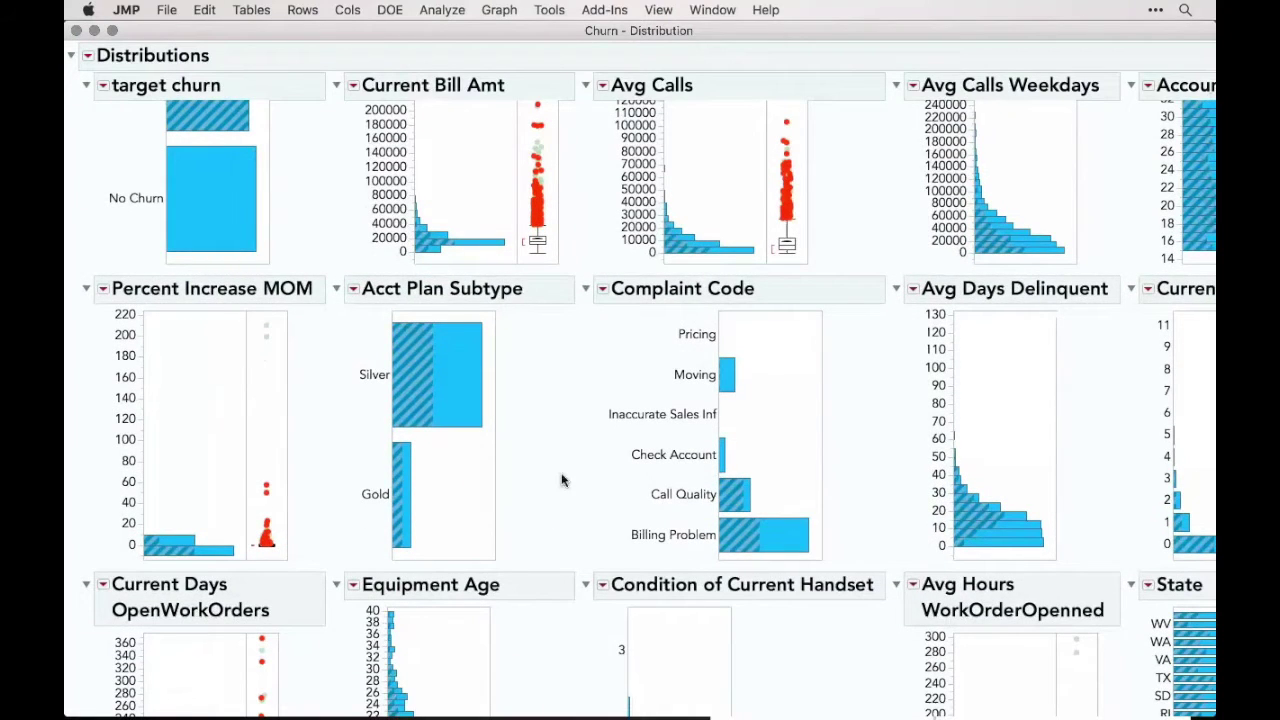
# - Circle the Call Quality and Moving complaint bars and the Avg Days Delinquent histogram, and close the Distribution report
pyautogui.moveTo(561, 480)
pyautogui.mouseDown()
pyautogui.moveTo(700, 472)
pyautogui.moveTo(775, 500)
pyautogui.moveTo(656, 516)
pyautogui.moveTo(600, 482)
pyautogui.mouseUp()
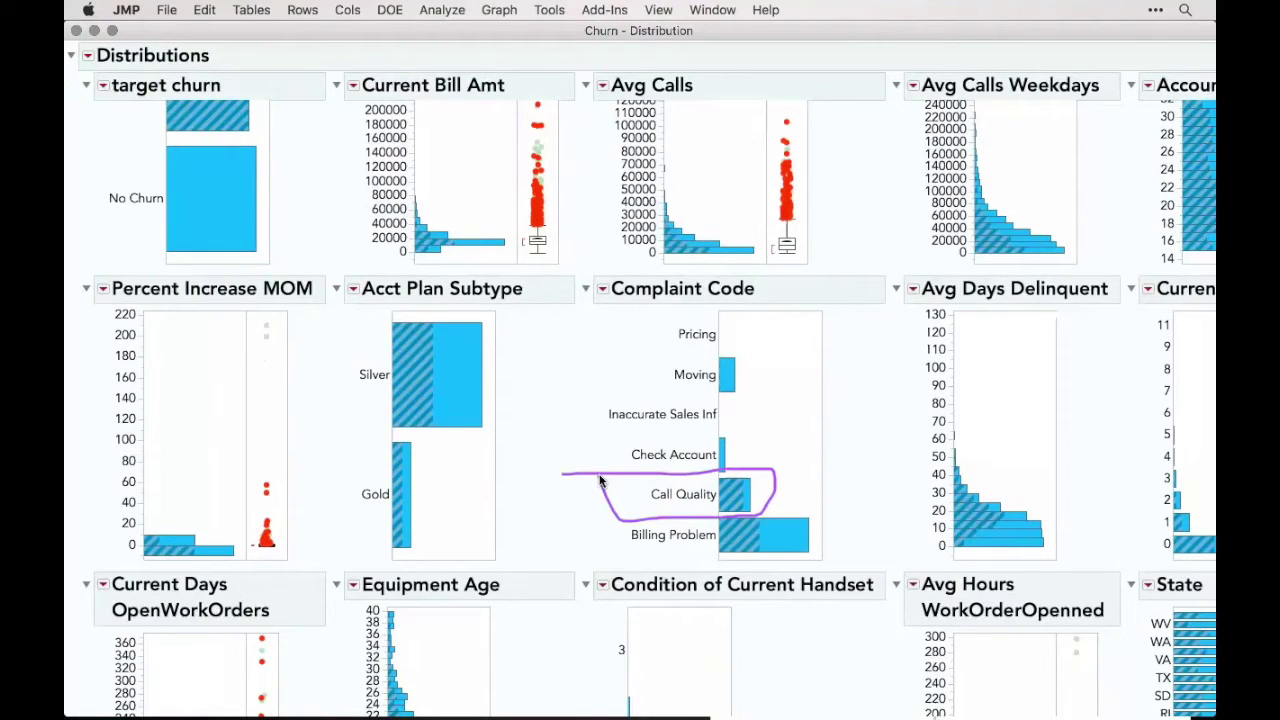
pyautogui.moveTo(580, 340)
pyautogui.mouseDown()
pyautogui.moveTo(598, 264)
pyautogui.moveTo(678, 342)
pyautogui.mouseUp()
pyautogui.moveTo(584, 333)
pyautogui.mouseDown()
pyautogui.moveTo(573, 524)
pyautogui.moveTo(639, 516)
pyautogui.mouseUp()
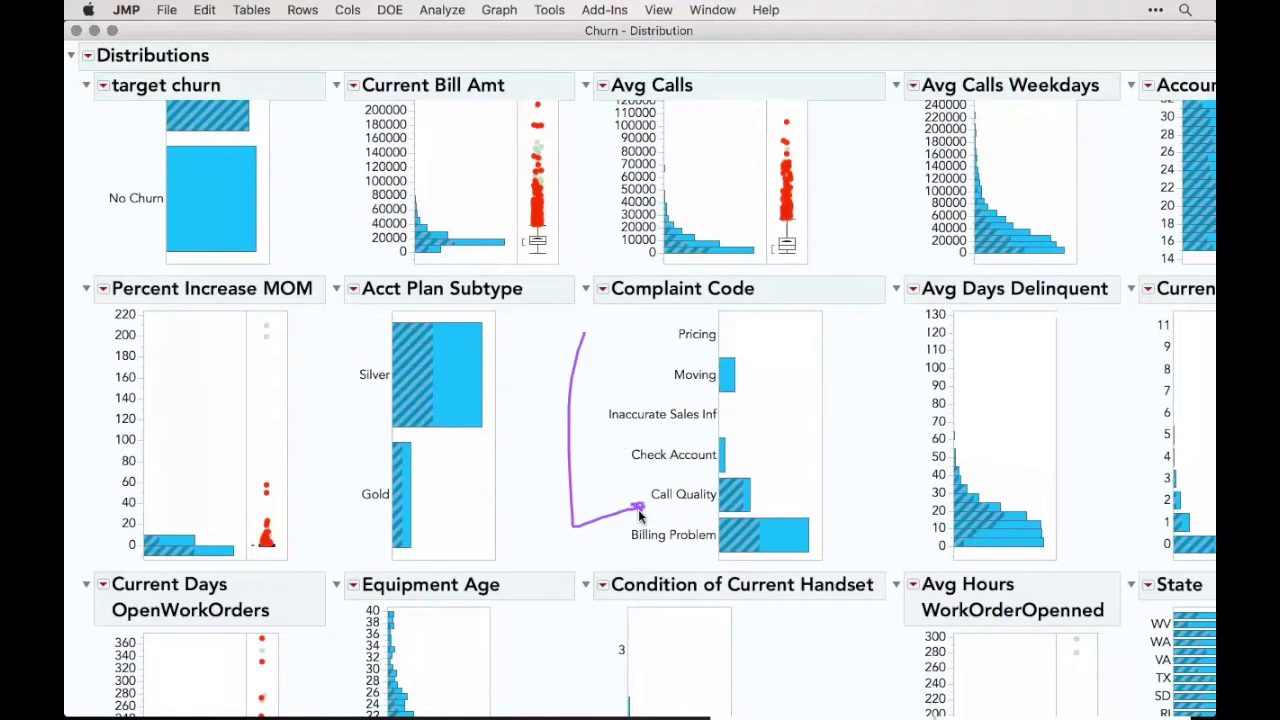
pyautogui.moveTo(590, 356)
pyautogui.mouseDown()
pyautogui.moveTo(617, 393)
pyautogui.moveTo(758, 395)
pyautogui.moveTo(718, 345)
pyautogui.moveTo(594, 355)
pyautogui.moveTo(590, 368)
pyautogui.mouseUp()
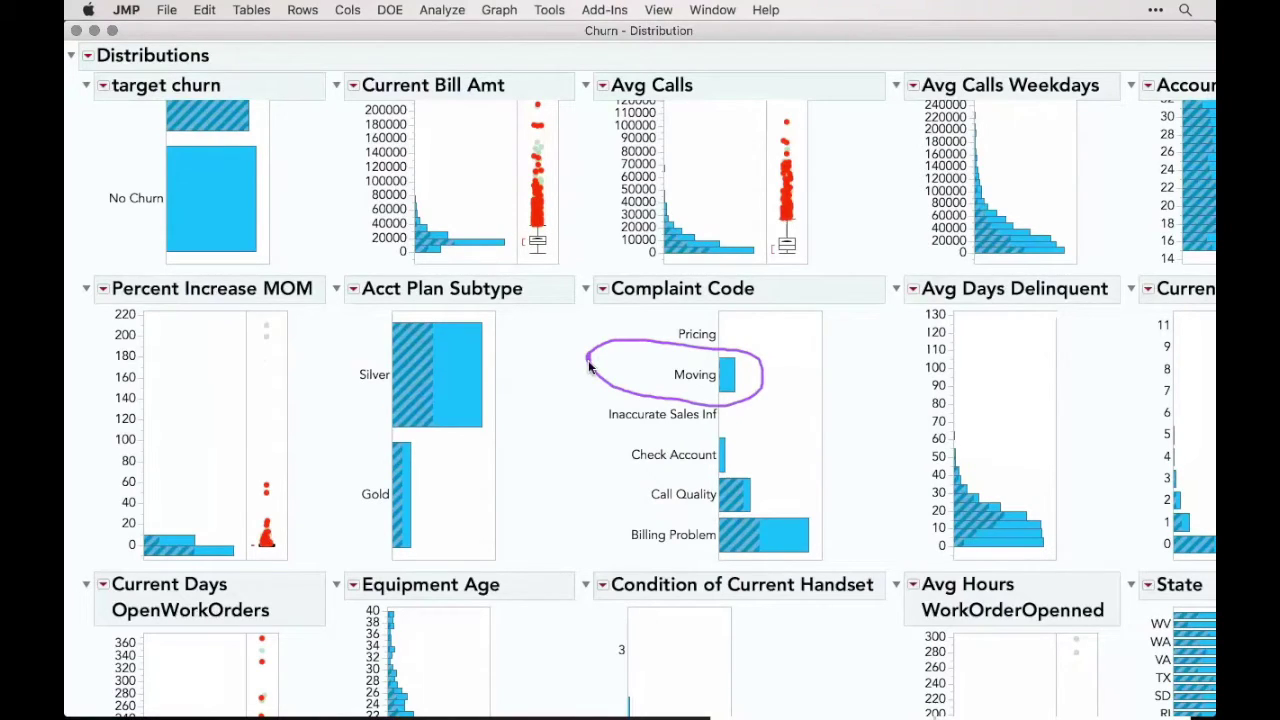
pyautogui.moveTo(893, 459)
pyautogui.mouseDown()
pyautogui.moveTo(906, 434)
pyautogui.moveTo(992, 425)
pyautogui.moveTo(965, 550)
pyautogui.moveTo(901, 453)
pyautogui.mouseUp()
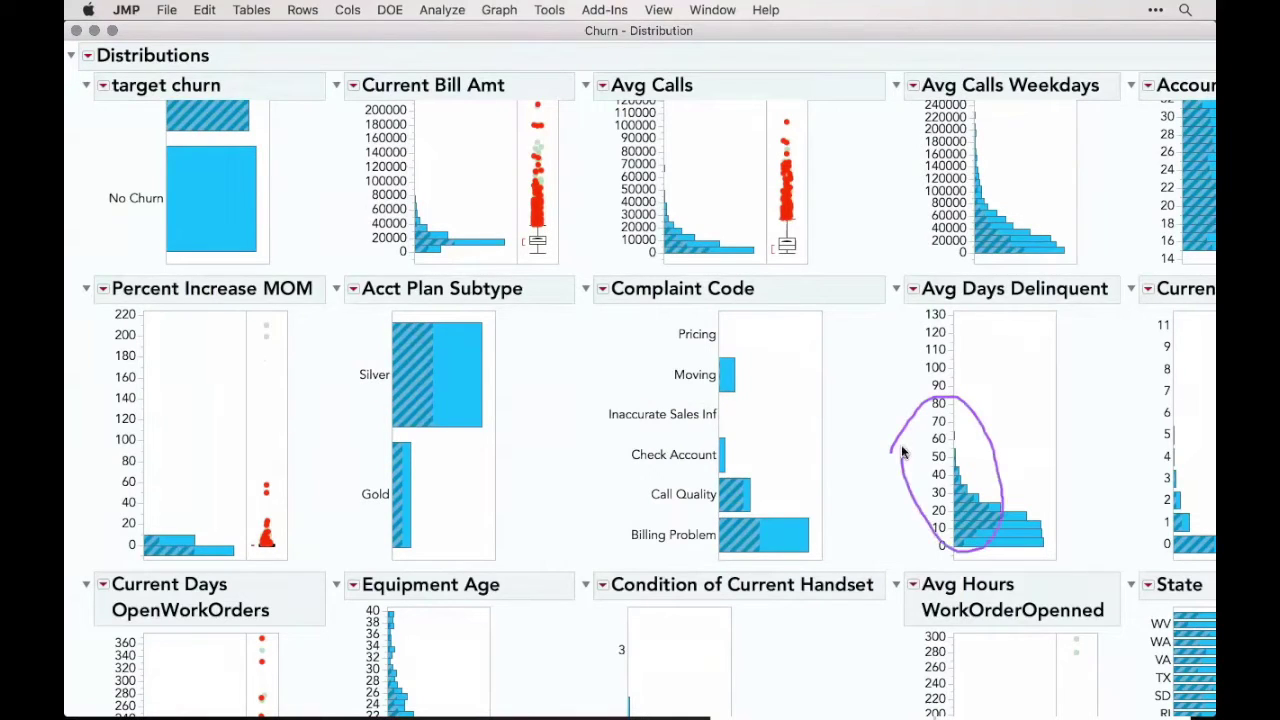
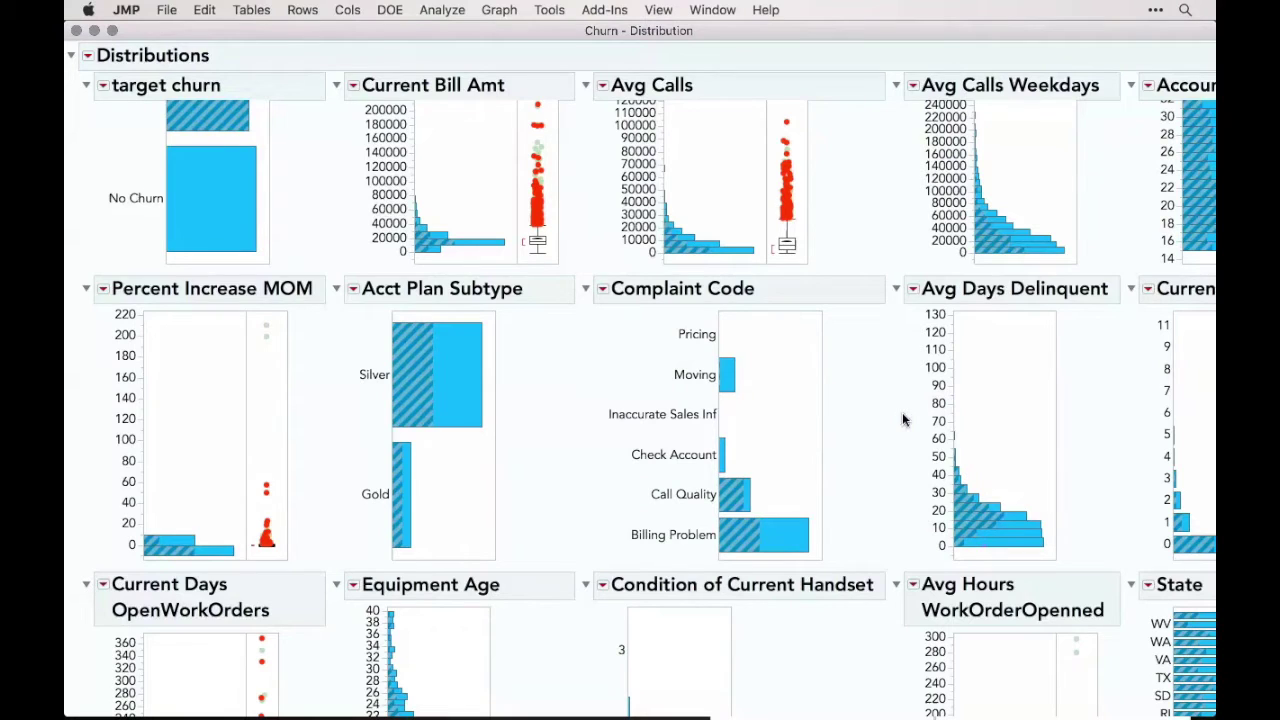
pyautogui.click(76, 31)
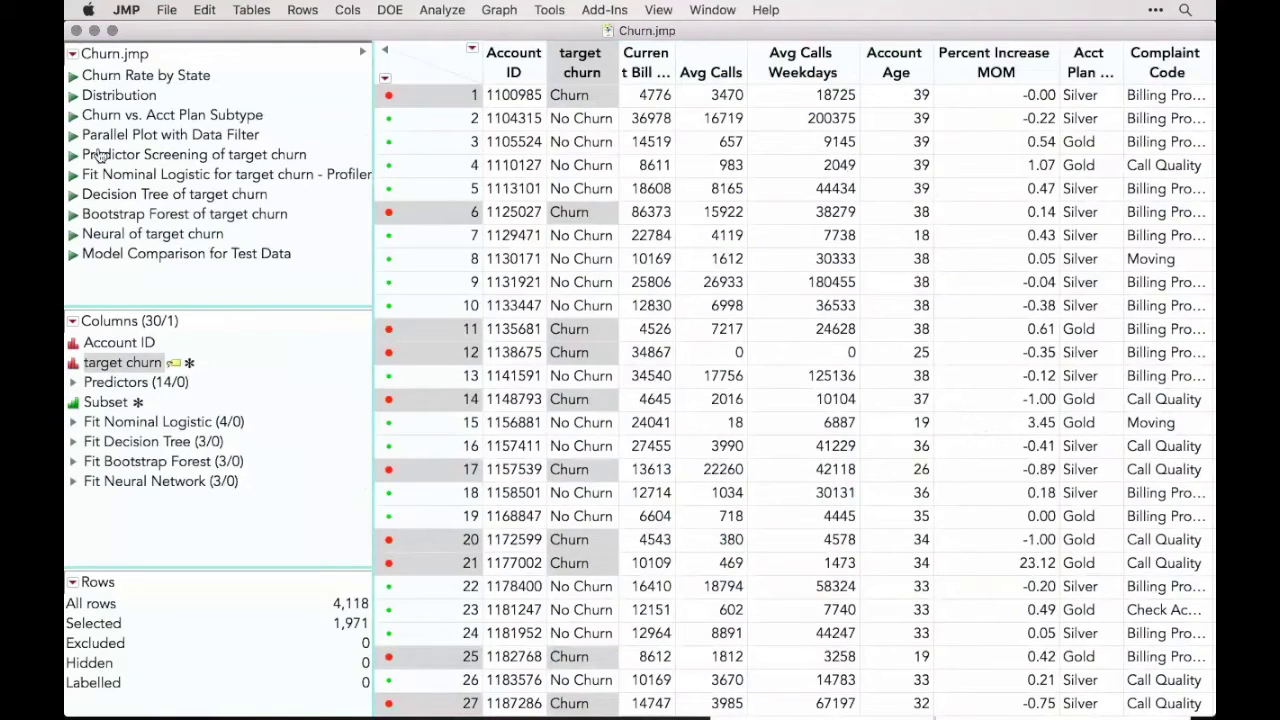
# - Run the Churn vs. Acct Plan Subtype script, clear the highlighting to compare the Gold and Silver bars, and close the graph
pyautogui.click(73, 115)
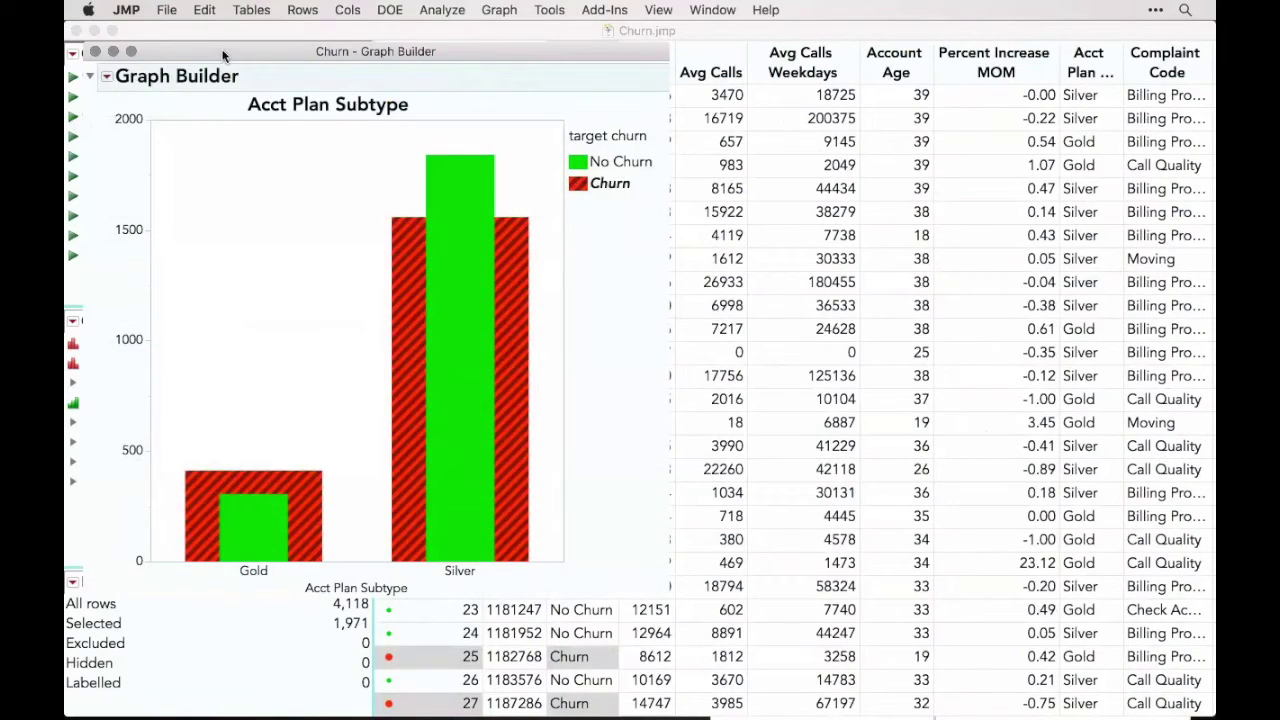
pyautogui.moveTo(222, 57); pyautogui.dragTo(428, 97)
pyautogui.click(519, 280)
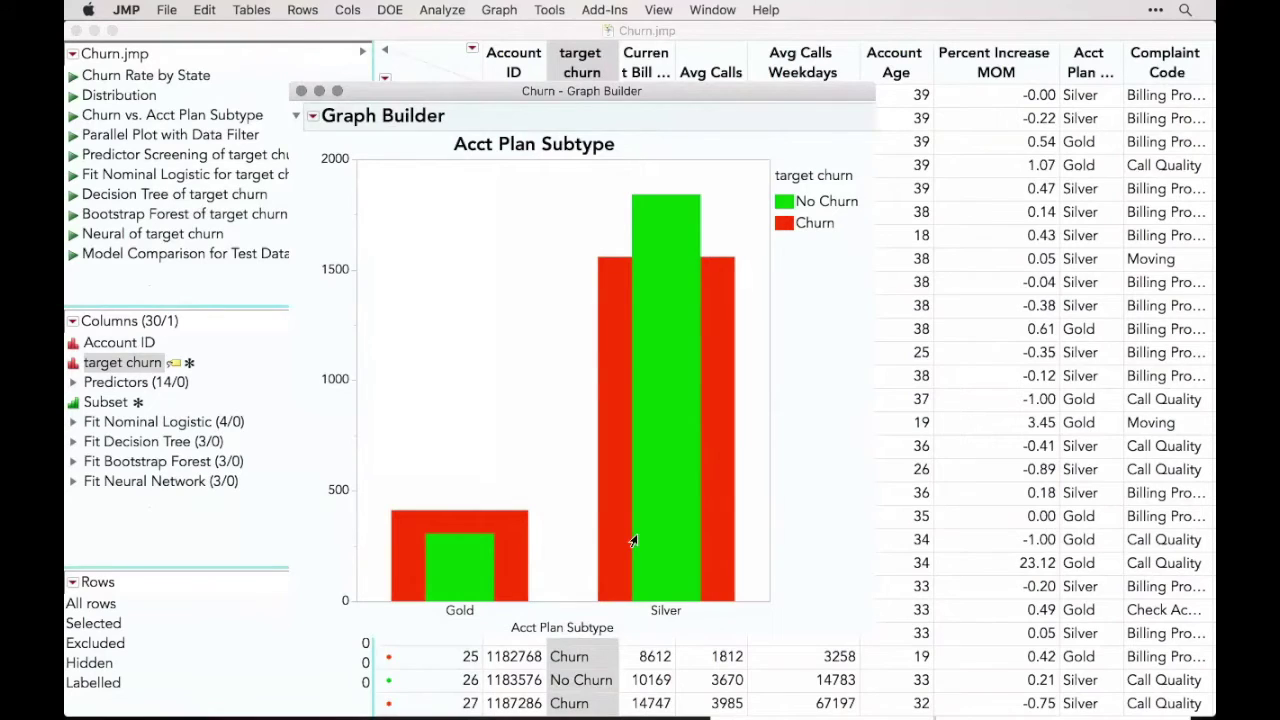
pyautogui.moveTo(632, 541)
pyautogui.moveTo(670, 413)
pyautogui.moveTo(436, 542)
pyautogui.click(301, 91)
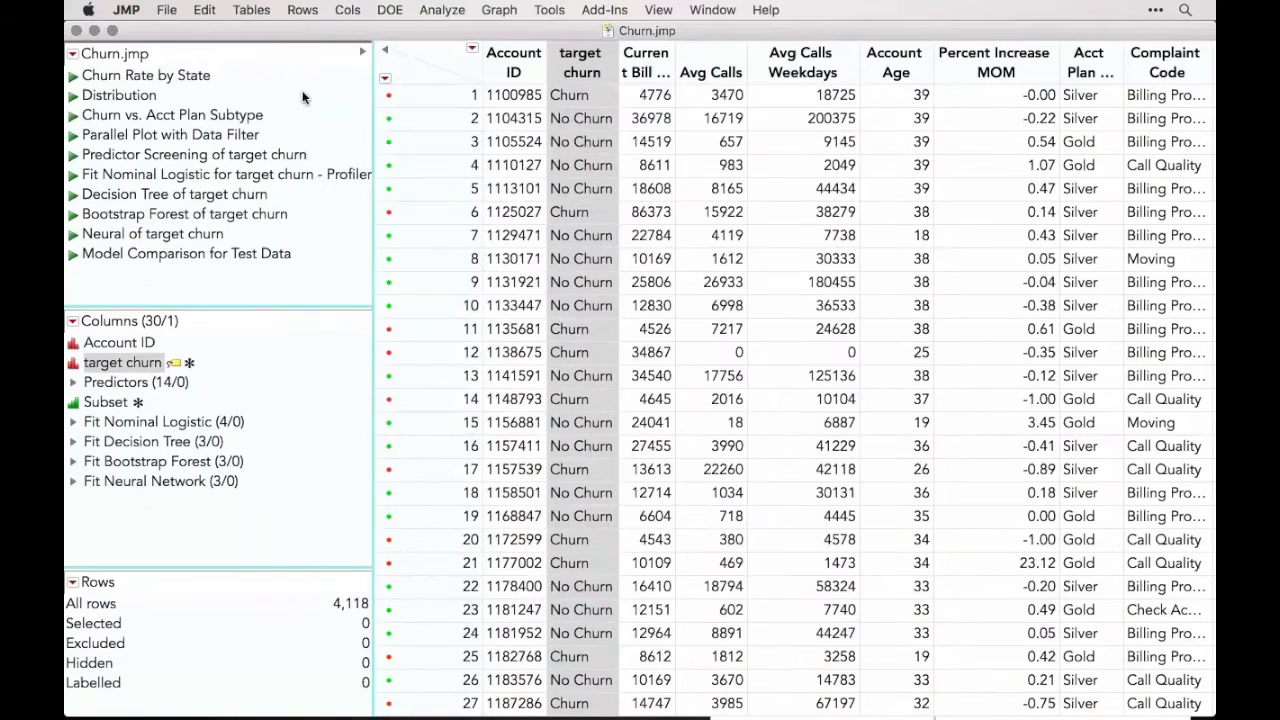
# - Run the Parallel Plot with Data Filter script and select the lowest Gold and the higher Silver lines at Avg Days Delinquent
pyautogui.click(73, 134)
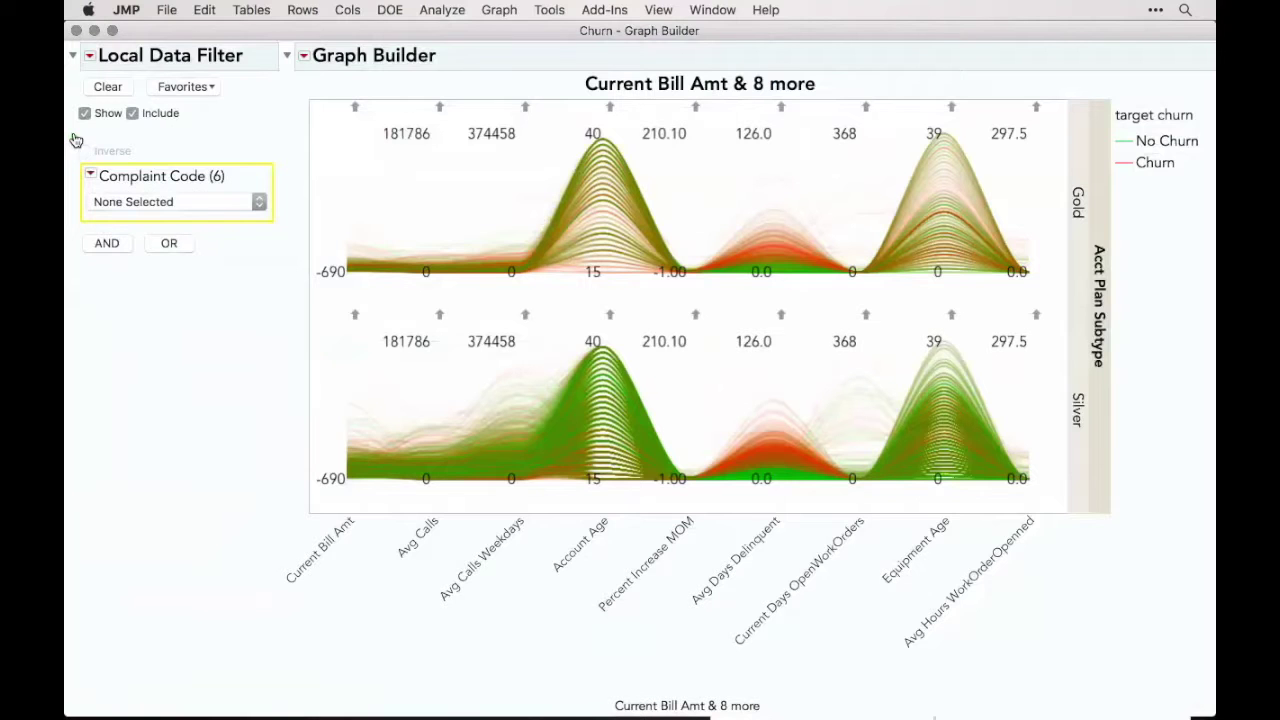
pyautogui.click(777, 277)
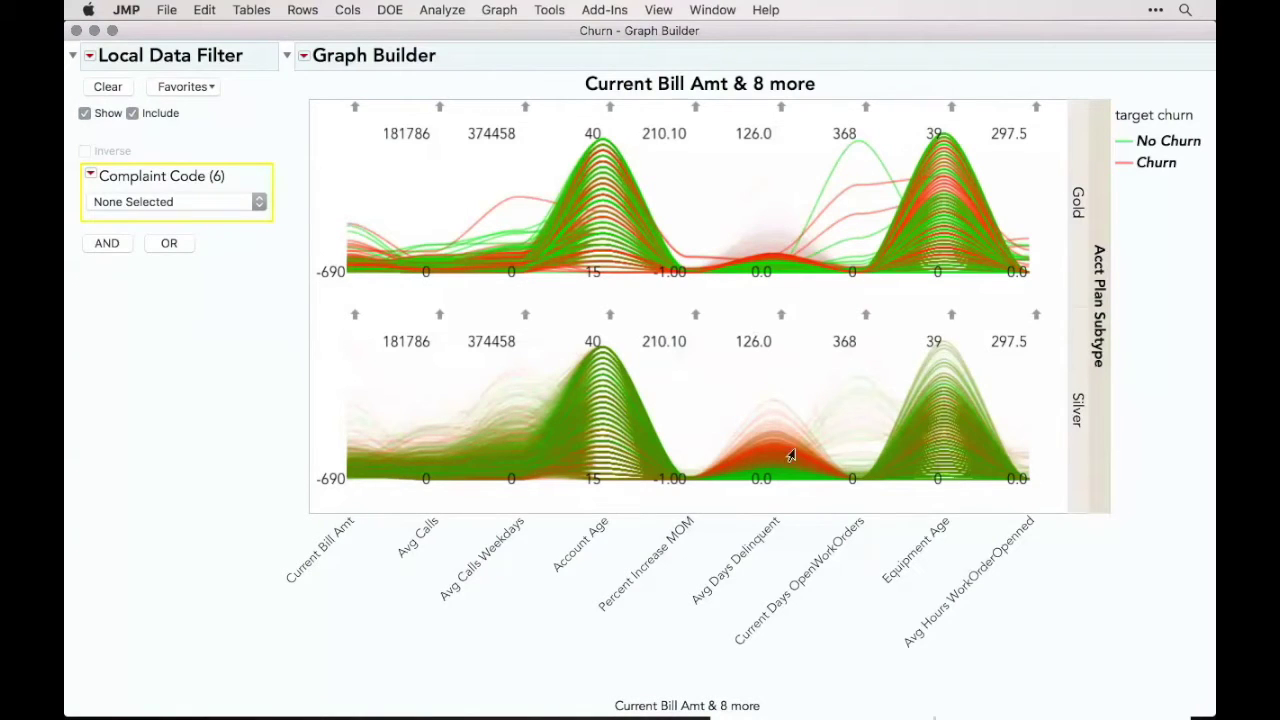
pyautogui.moveTo(790, 452); pyautogui.dragTo(757, 325)
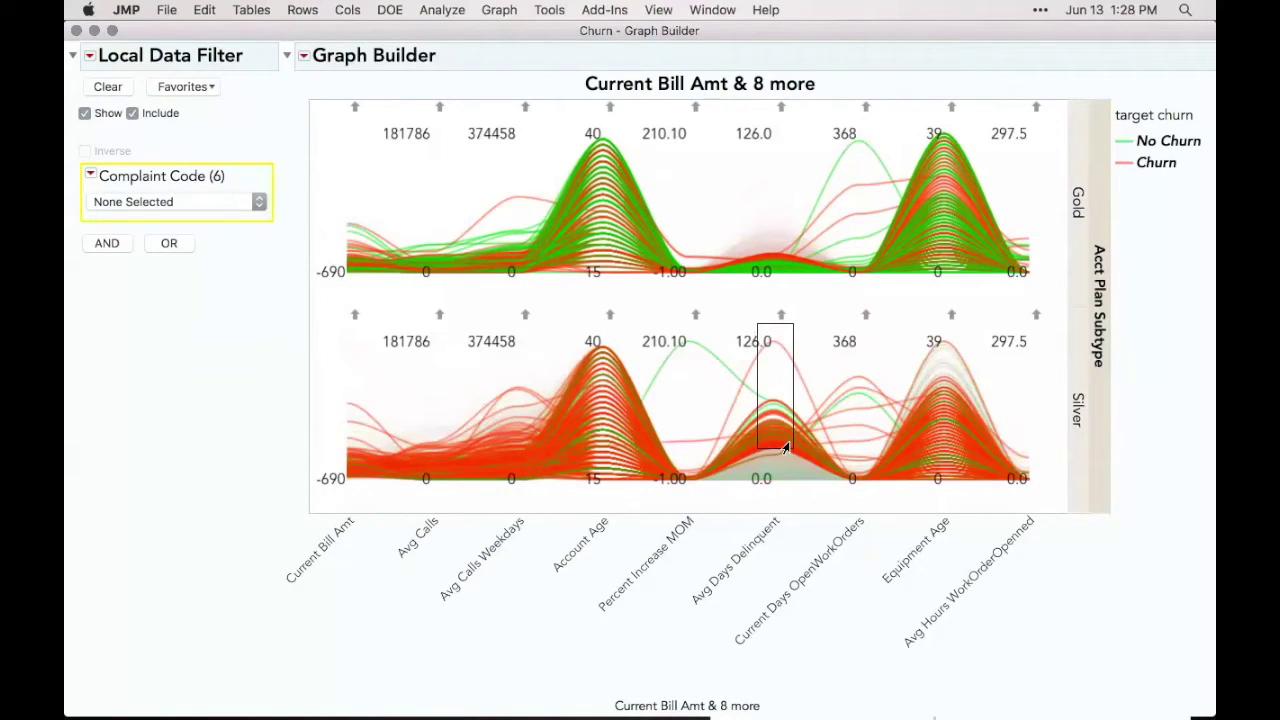
# - Select the Silver plan's lowest lines at Avg Days Delinquent and filter the parallel plot to the Call Quality complaint code
pyautogui.moveTo(784, 473); pyautogui.dragTo(780, 492)
pyautogui.click(779, 491)
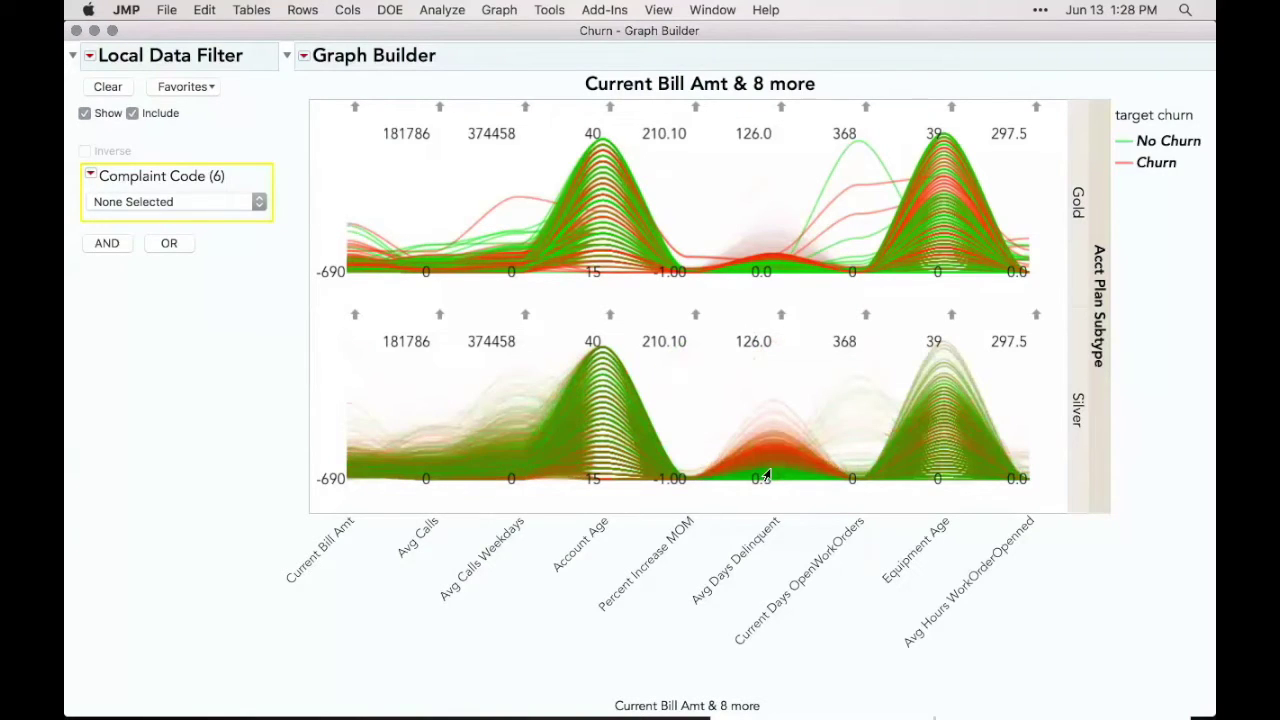
pyautogui.click(766, 476)
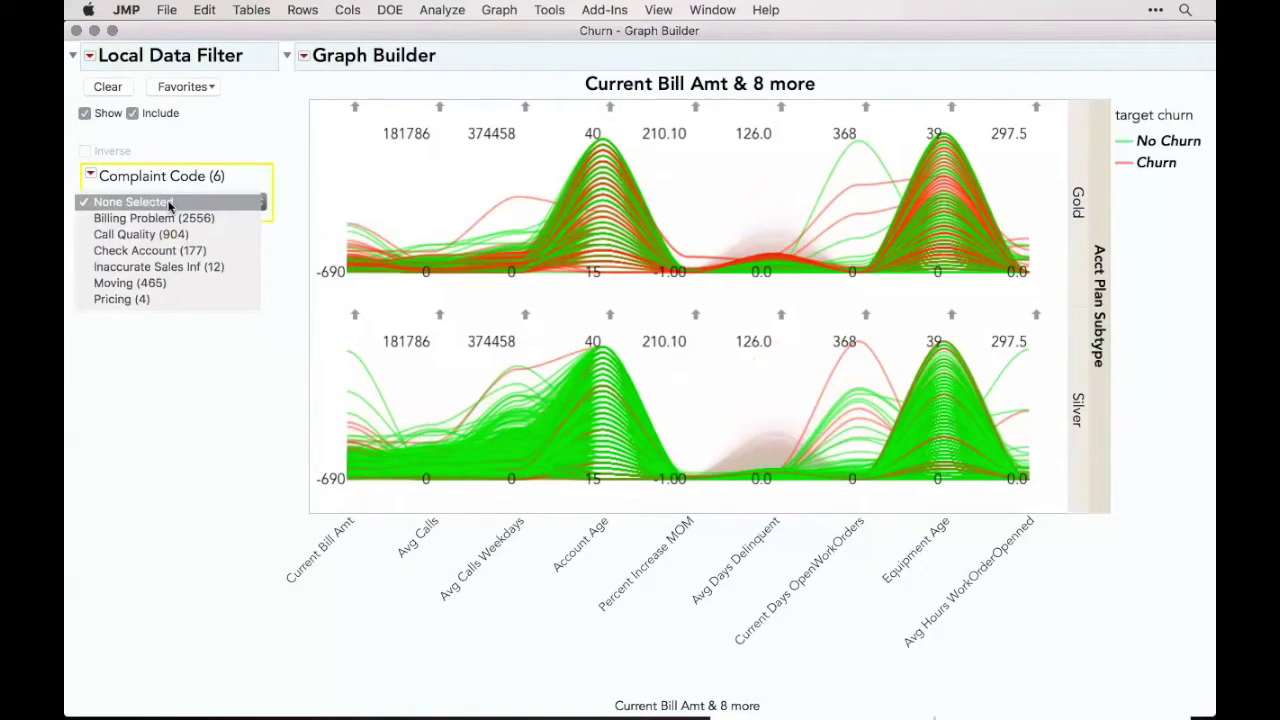
pyautogui.click(169, 235)
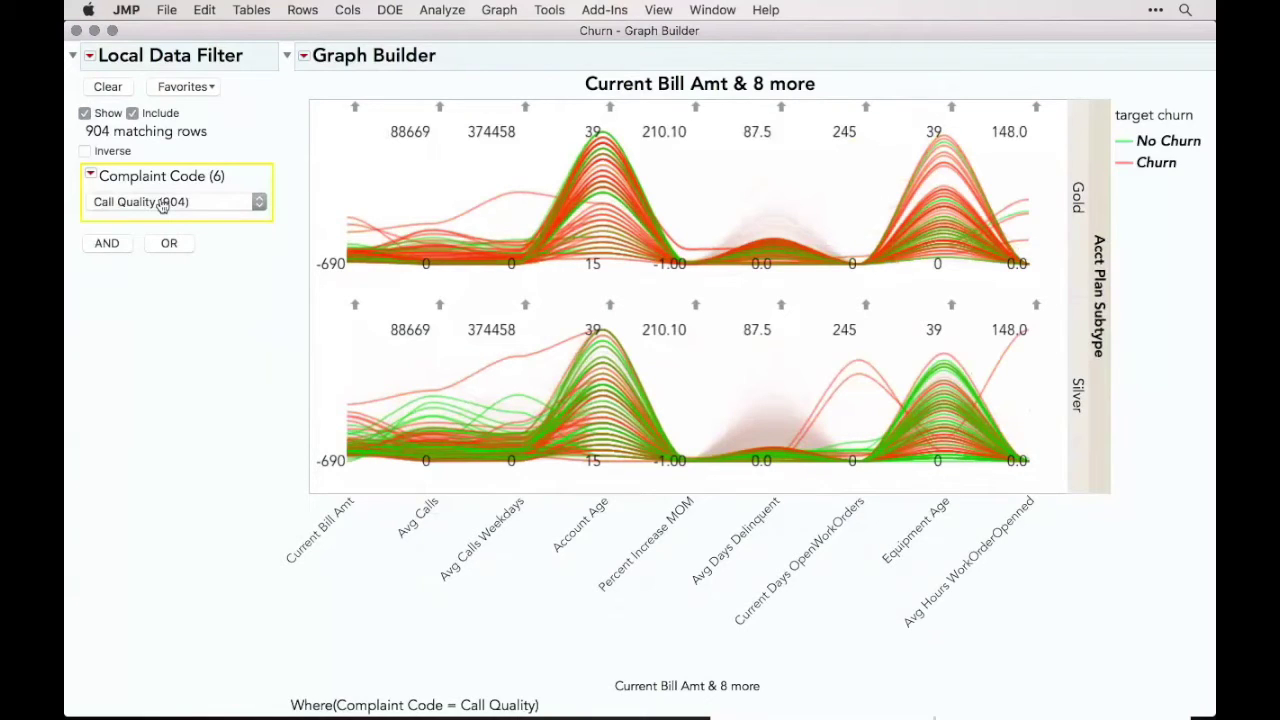
# - Filter the parallel plot to the Check Account complaint code and close the graph
pyautogui.click(162, 204)
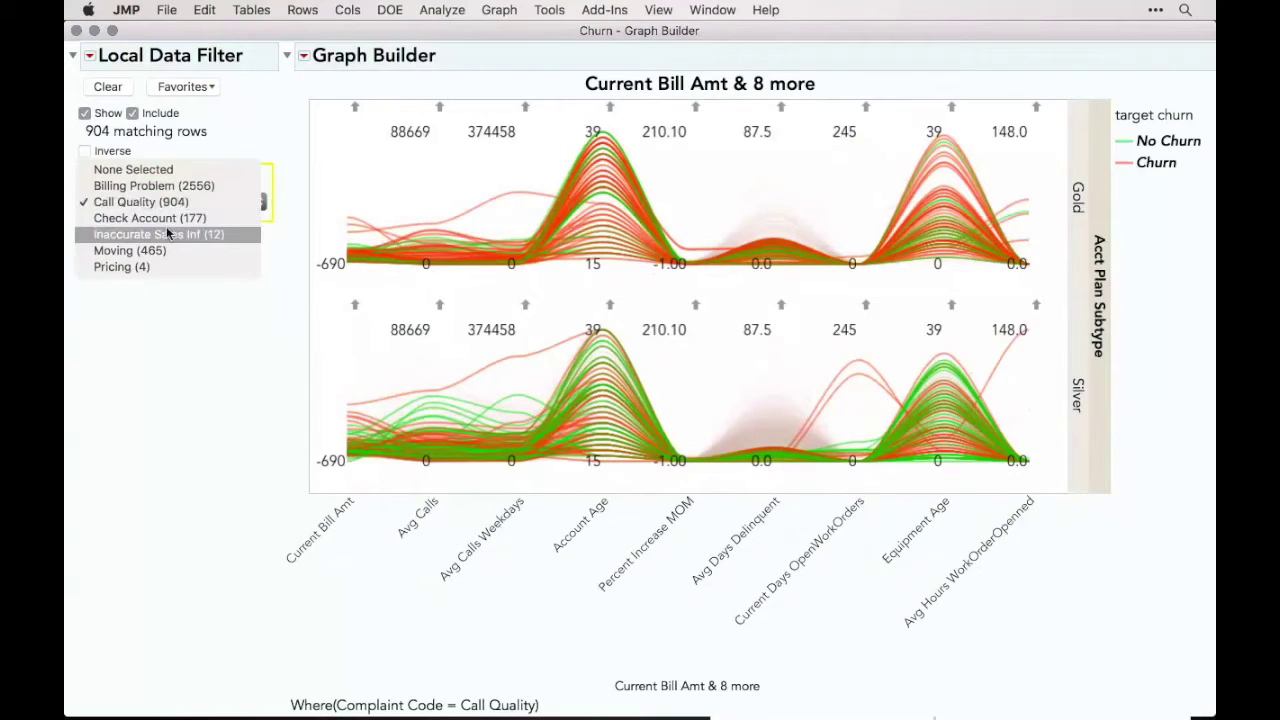
pyautogui.click(167, 222)
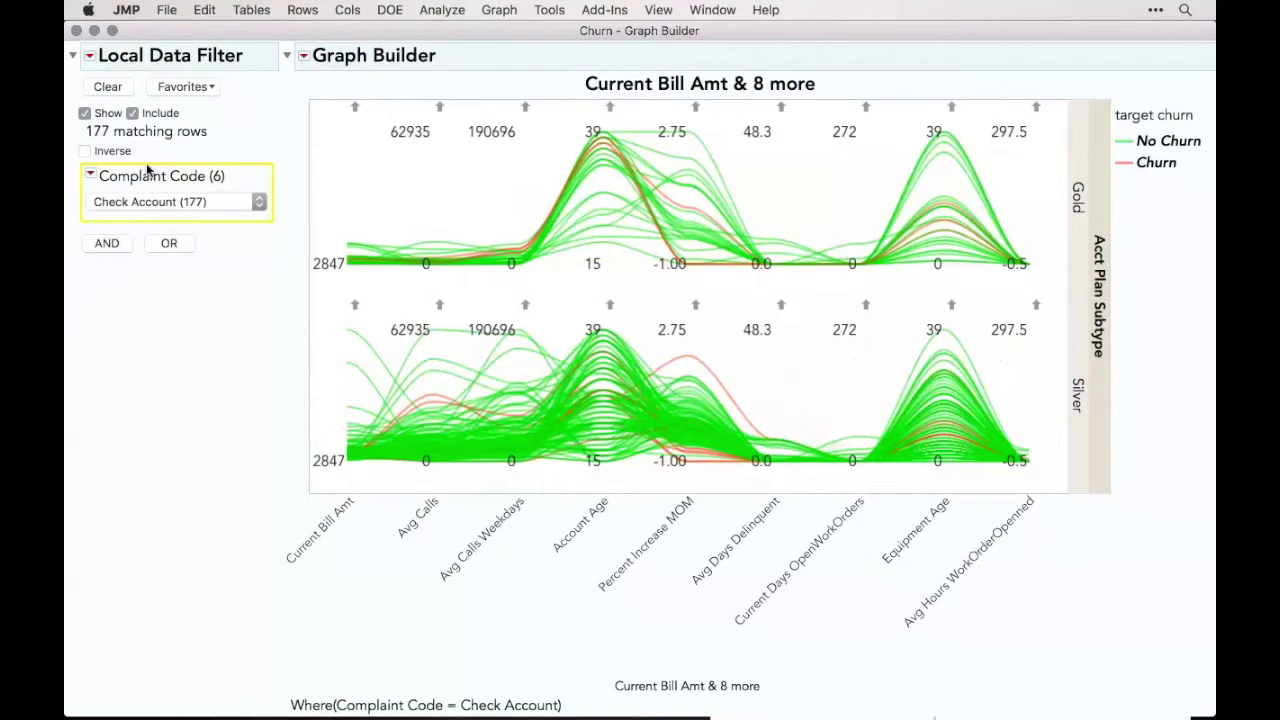
pyautogui.click(77, 31)
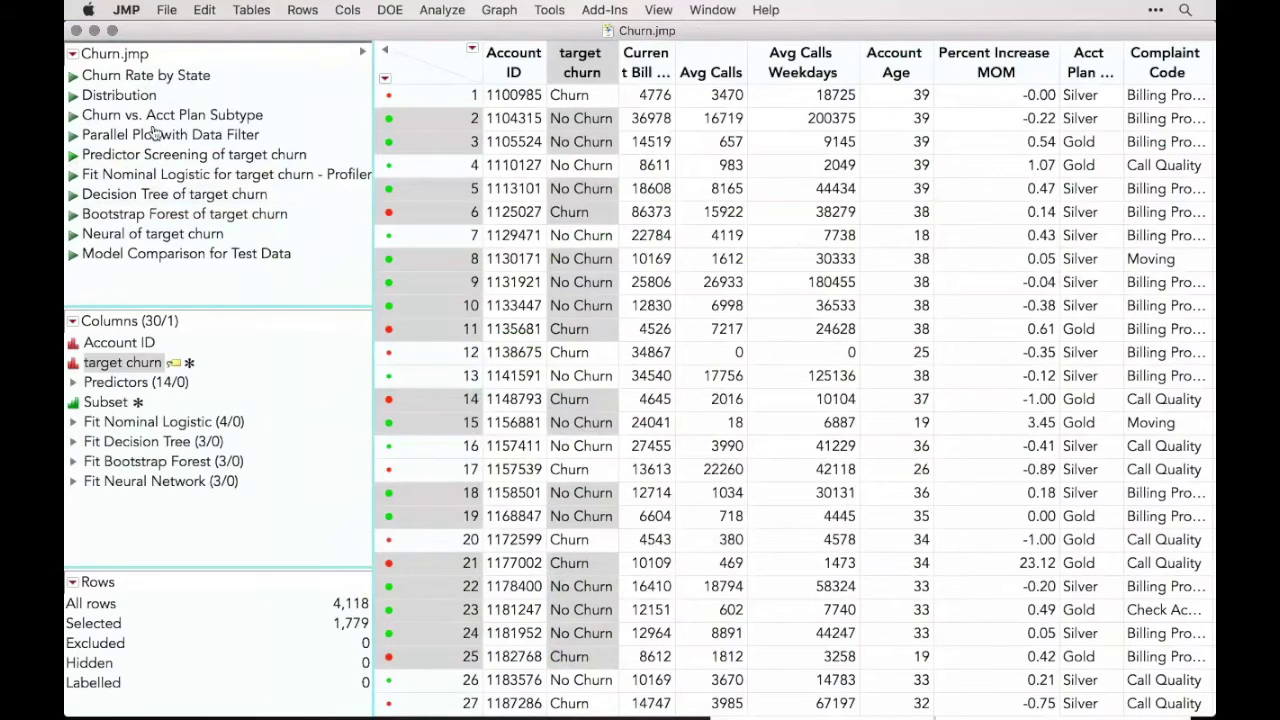
# - Clear the table selection and run Predictor Screening with target churn as the Y response and the Predictors group as X
pyautogui.click(458, 53)
pyautogui.click(458, 53)
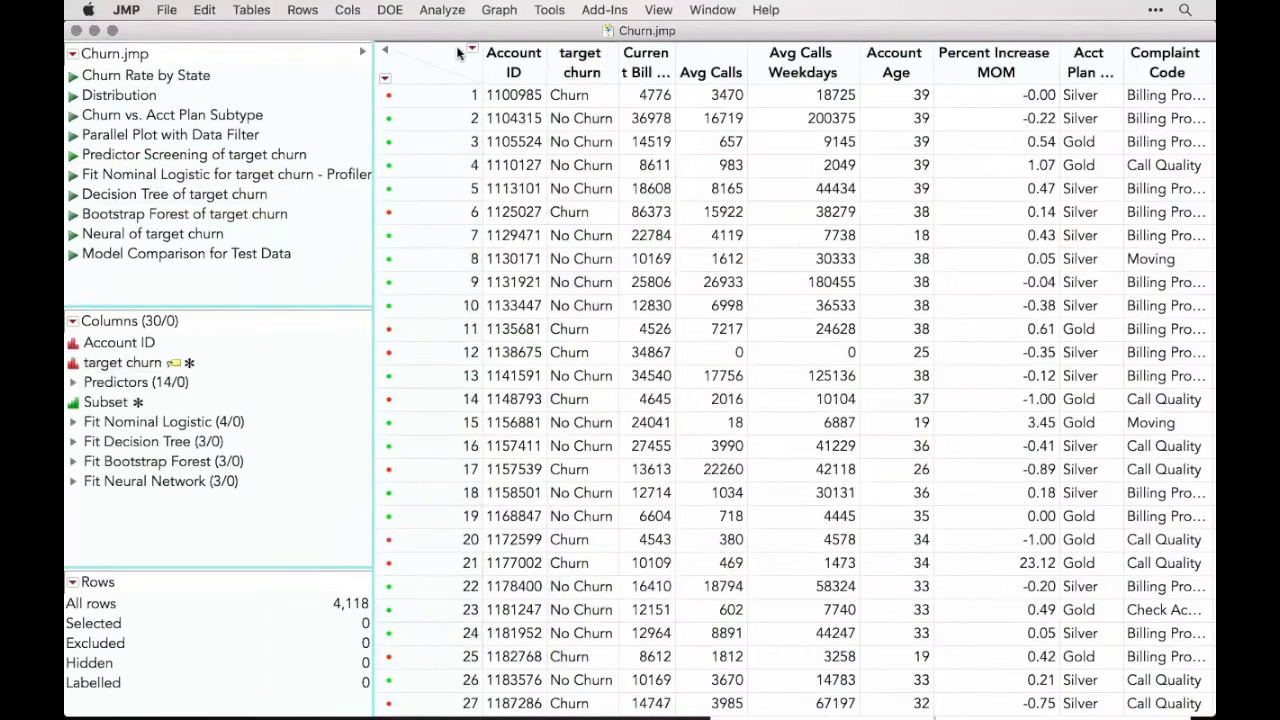
pyautogui.click(443, 10)
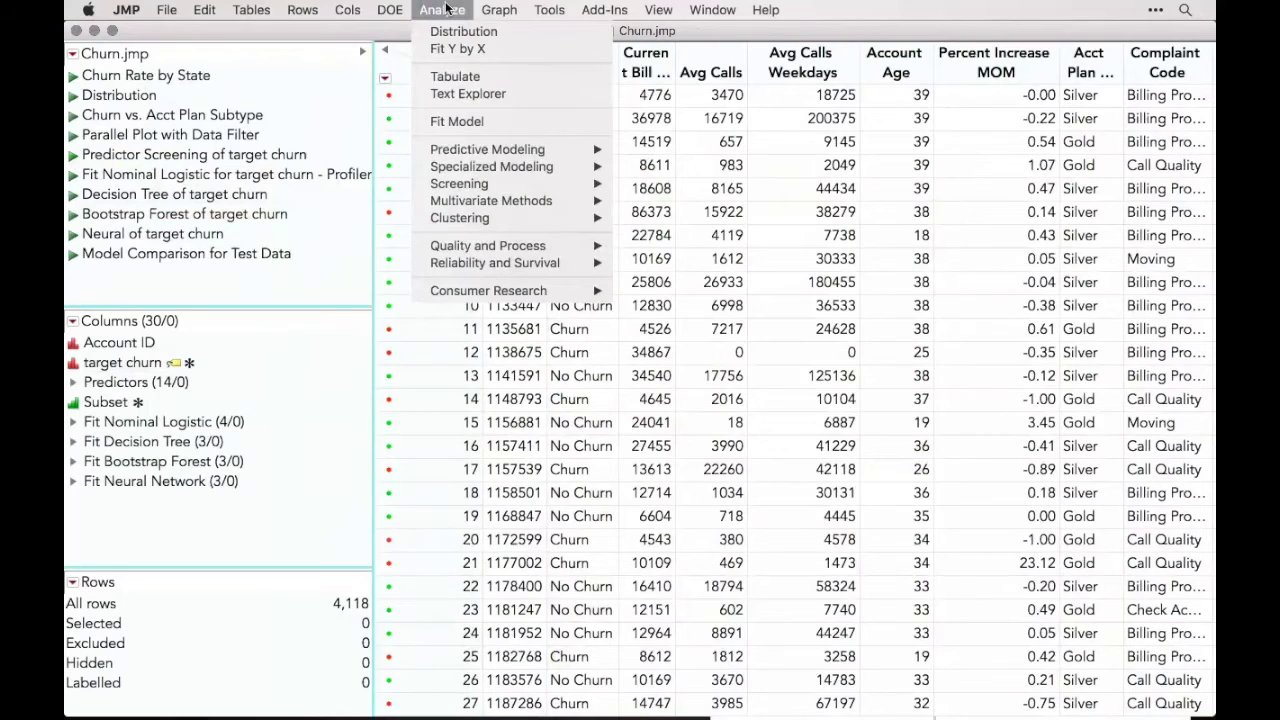
pyautogui.moveTo(490, 186)
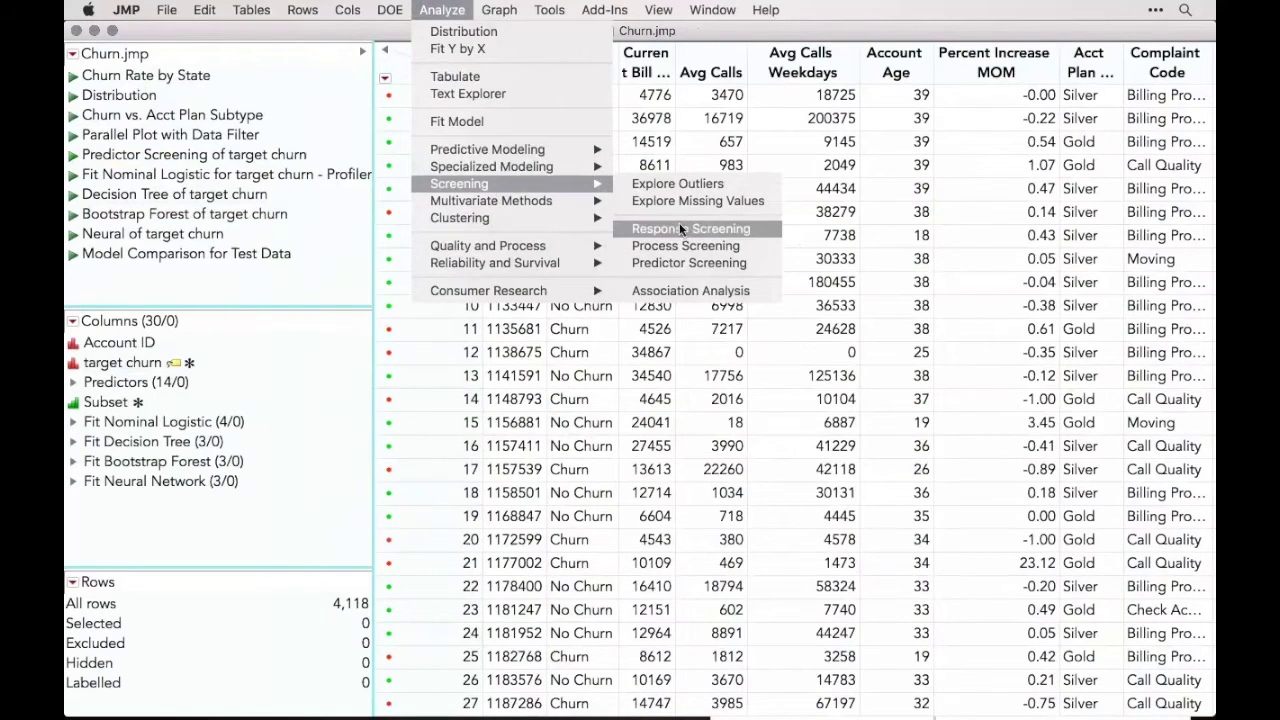
pyautogui.click(697, 264)
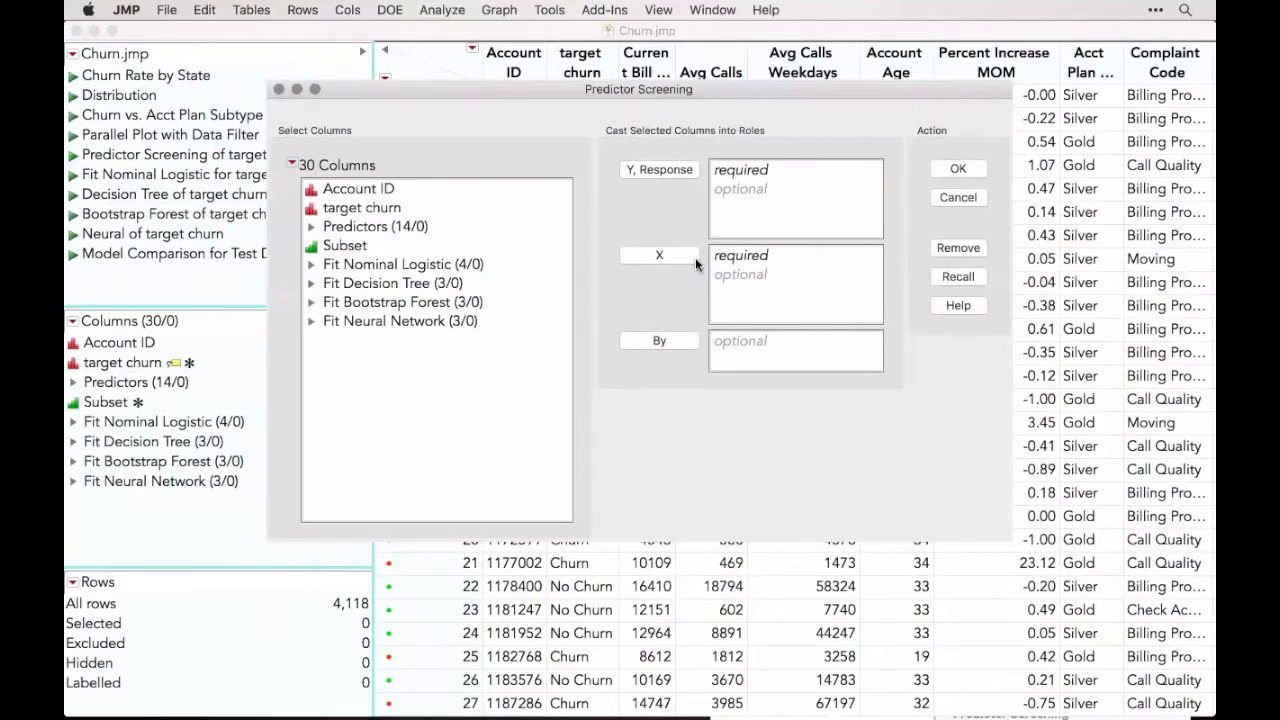
pyautogui.click(380, 210)
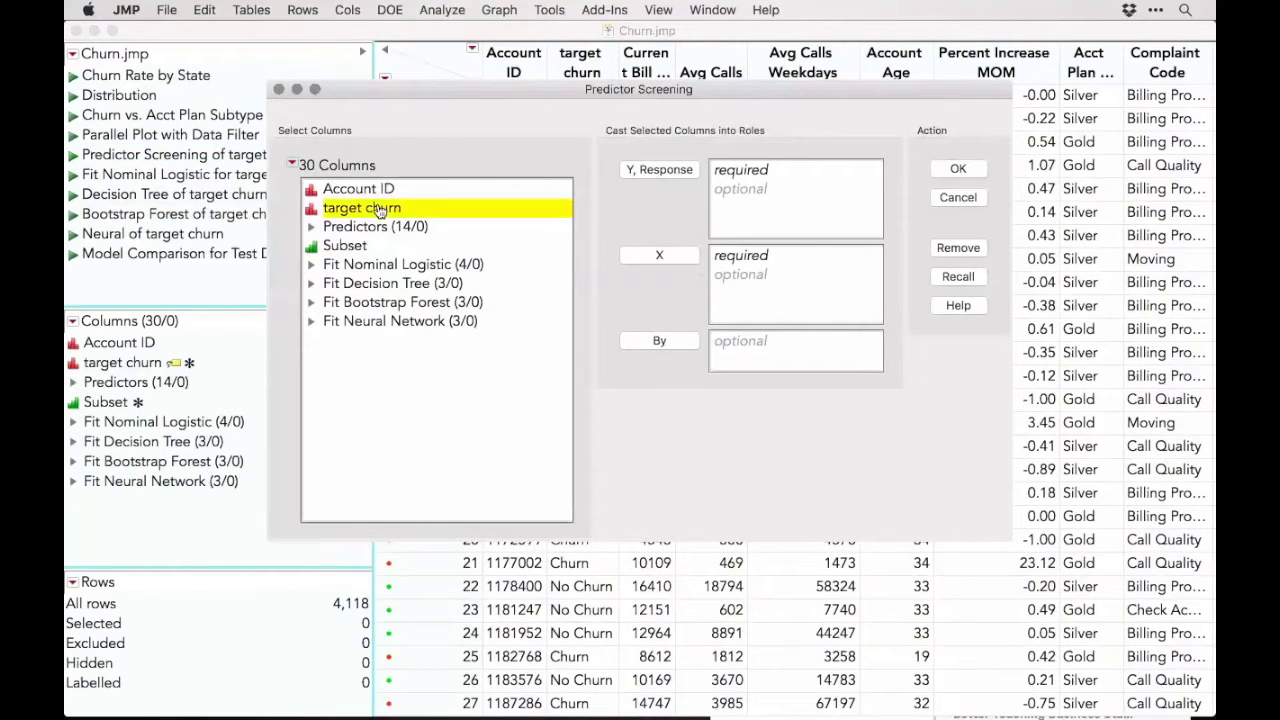
pyautogui.click(651, 171)
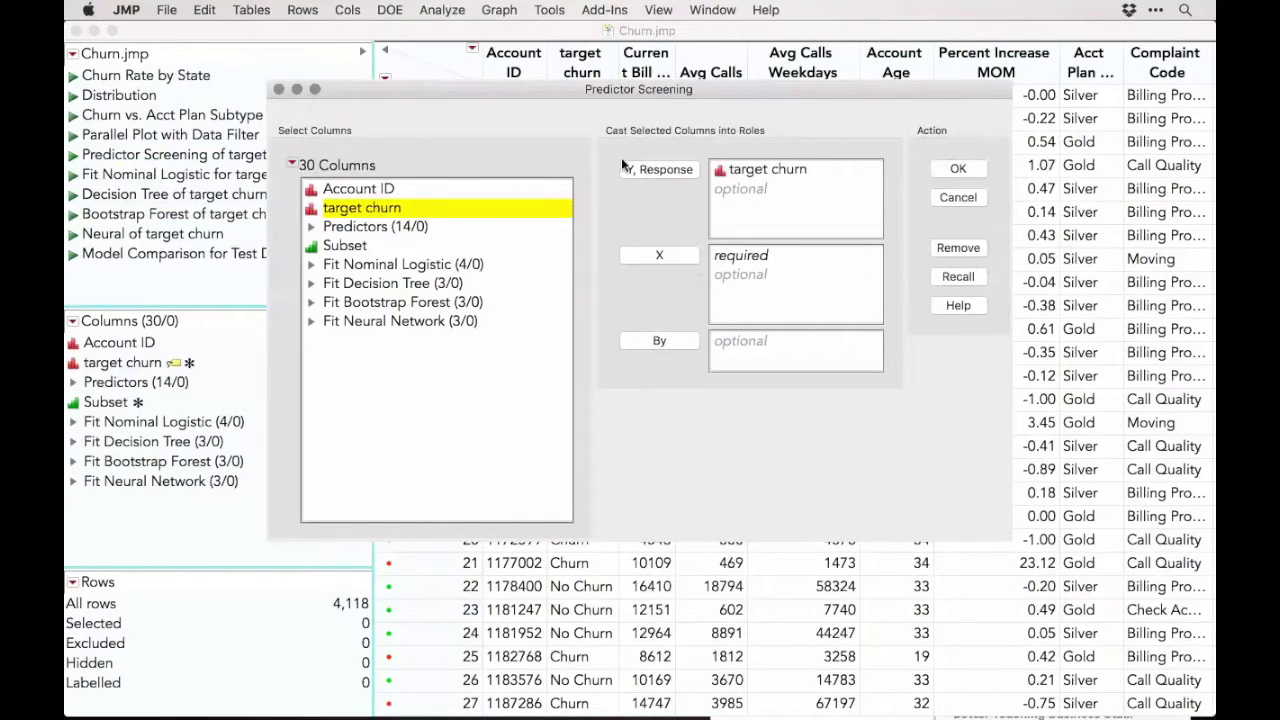
pyautogui.click(395, 227)
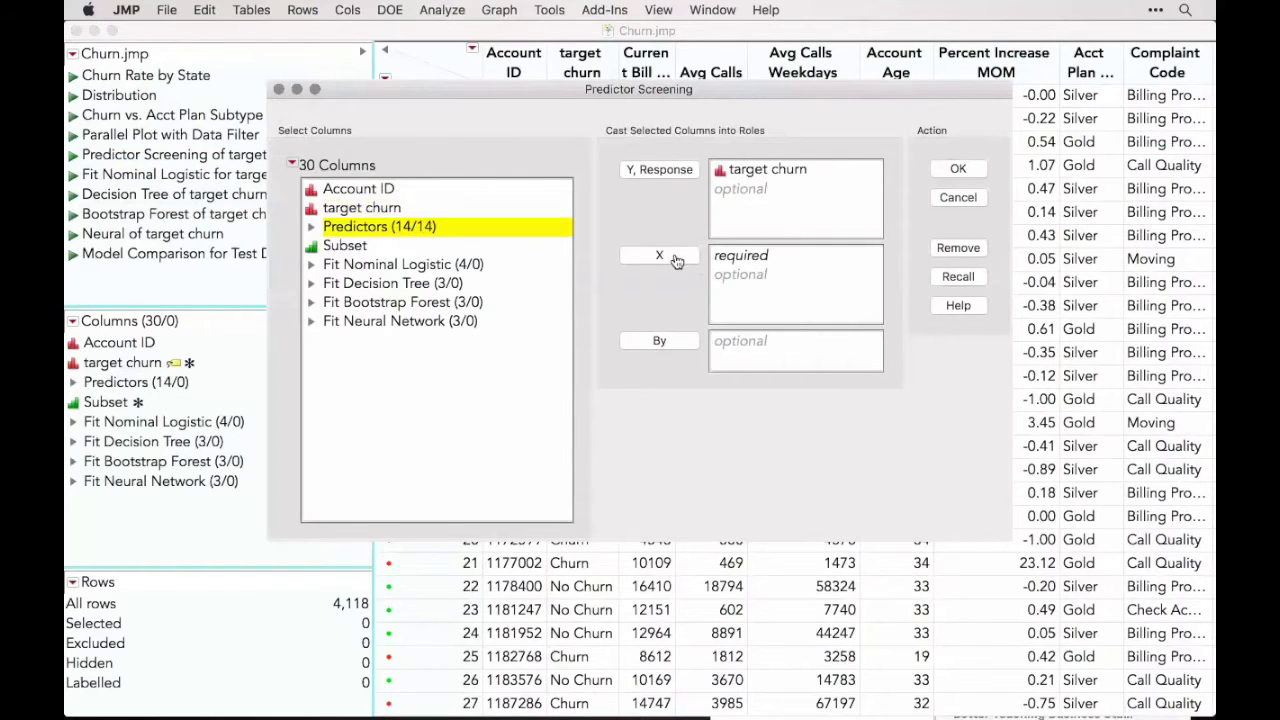
pyautogui.click(676, 257)
pyautogui.click(958, 170)
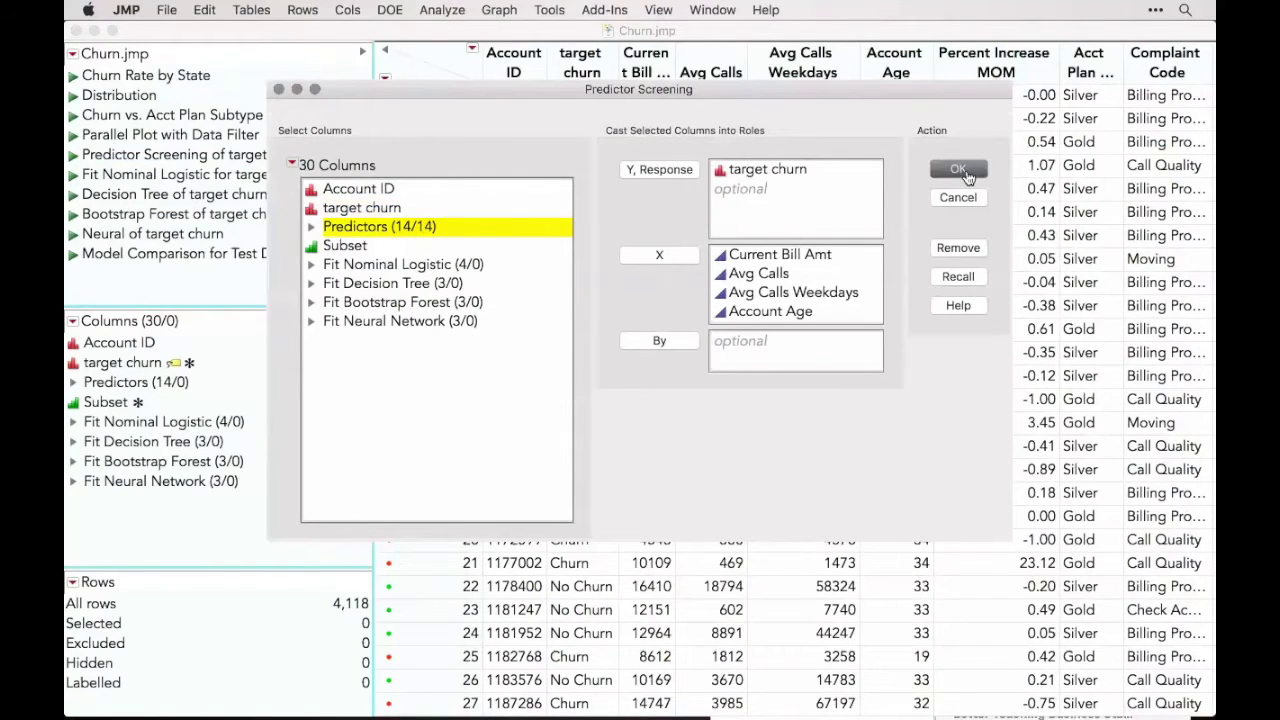
# - Highlight Avg Days Delinquent, Percent Increase MOM and Complaint Code one by one in the Predictor Screening report, and close it
pyautogui.moveTo(334, 52); pyautogui.dragTo(804, 115)
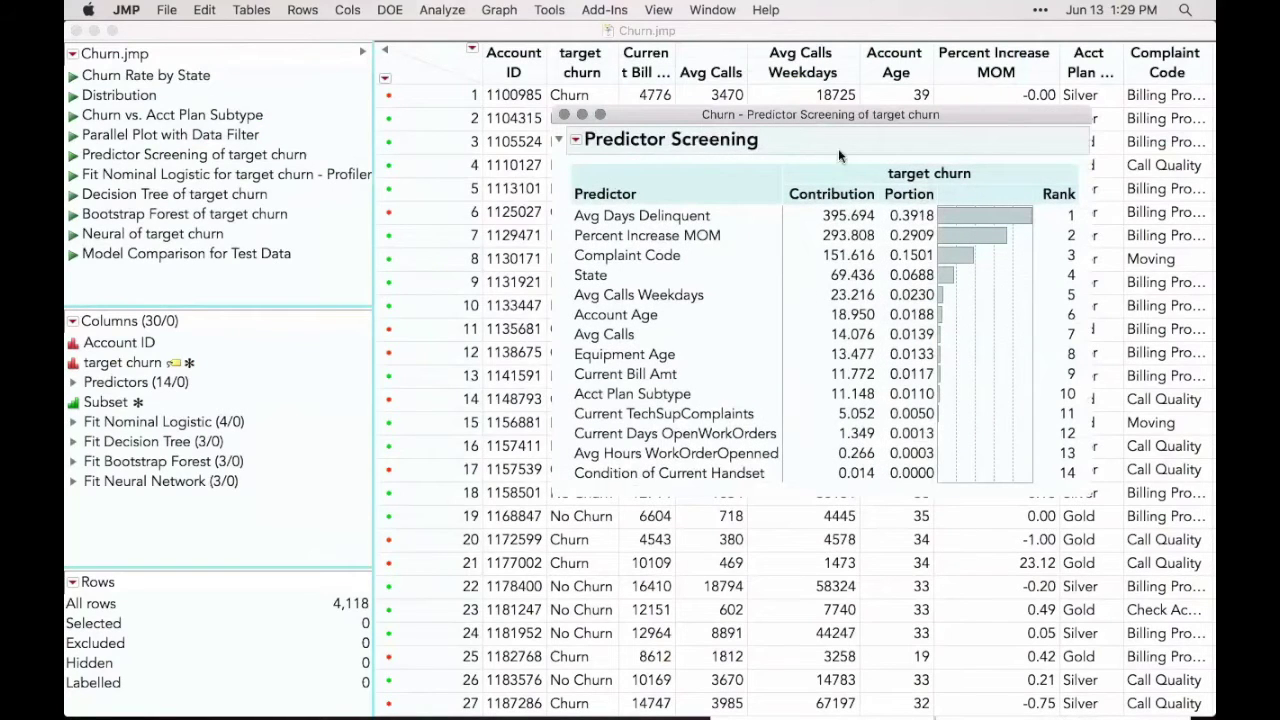
pyautogui.moveTo(563, 205)
pyautogui.mouseDown()
pyautogui.moveTo(561, 322)
pyautogui.moveTo(554, 302)
pyautogui.moveTo(561, 322)
pyautogui.moveTo(572, 298)
pyautogui.mouseUp()
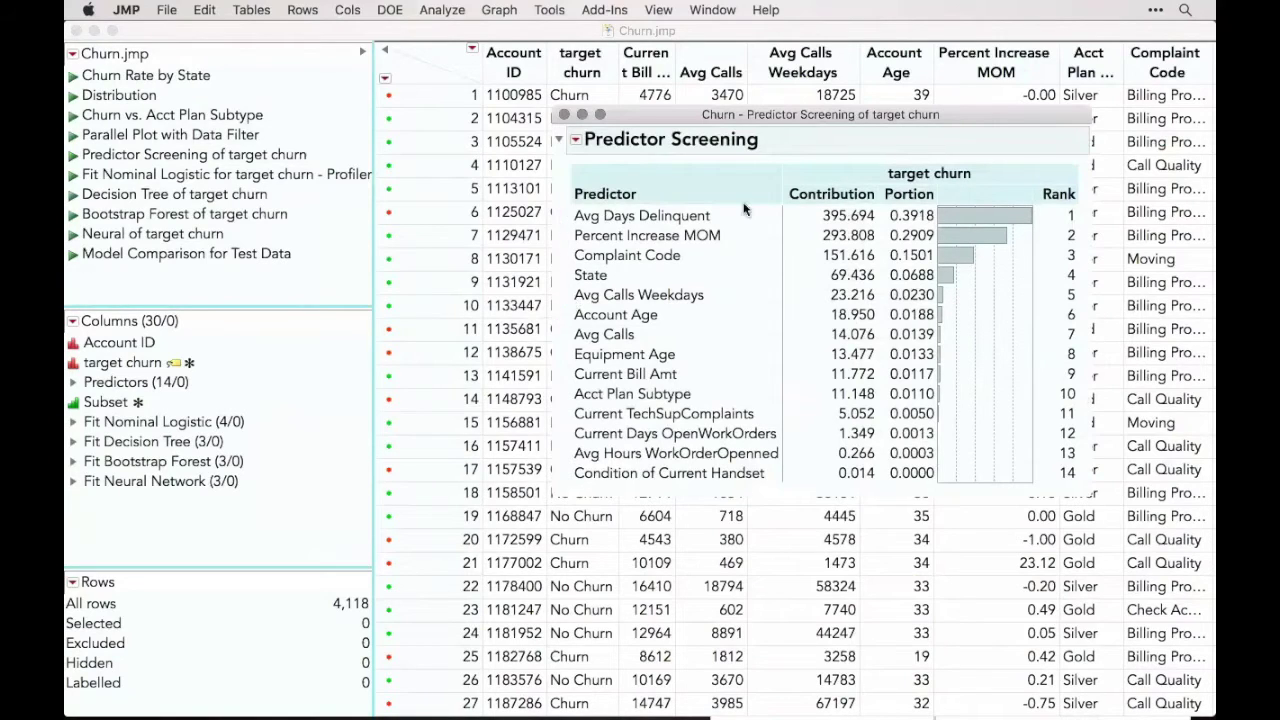
pyautogui.click(672, 214)
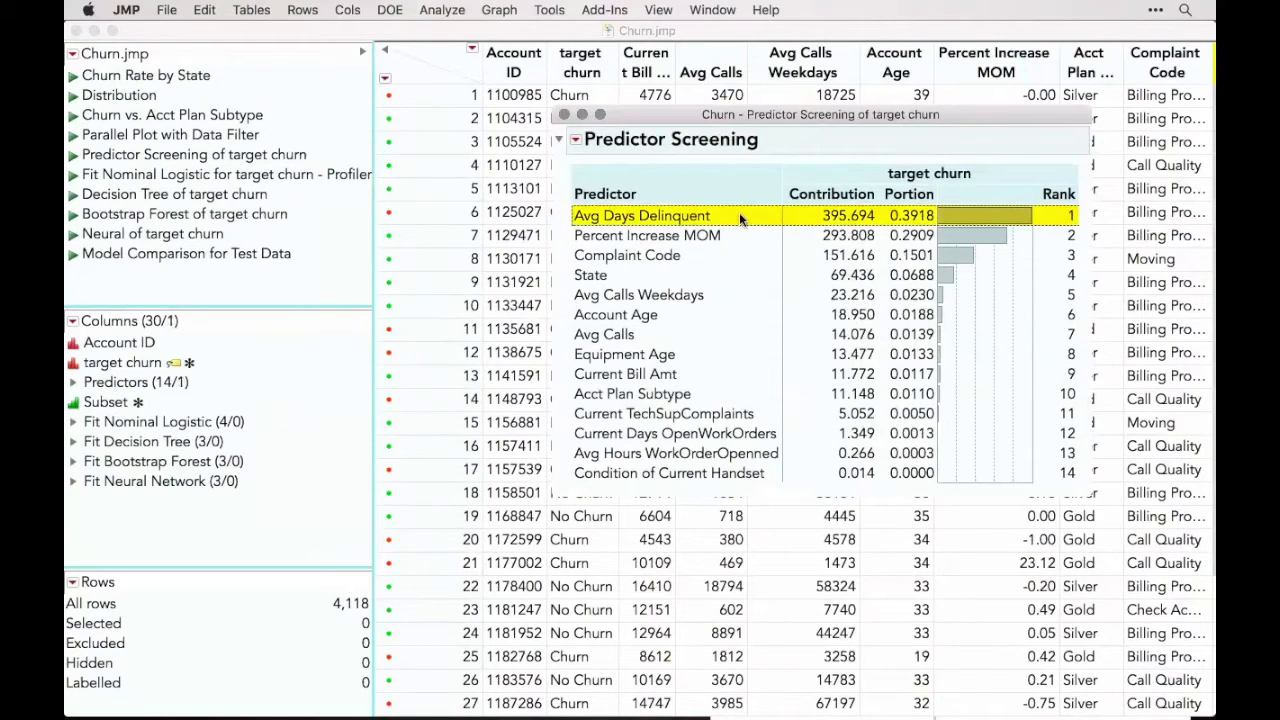
pyautogui.click(629, 229)
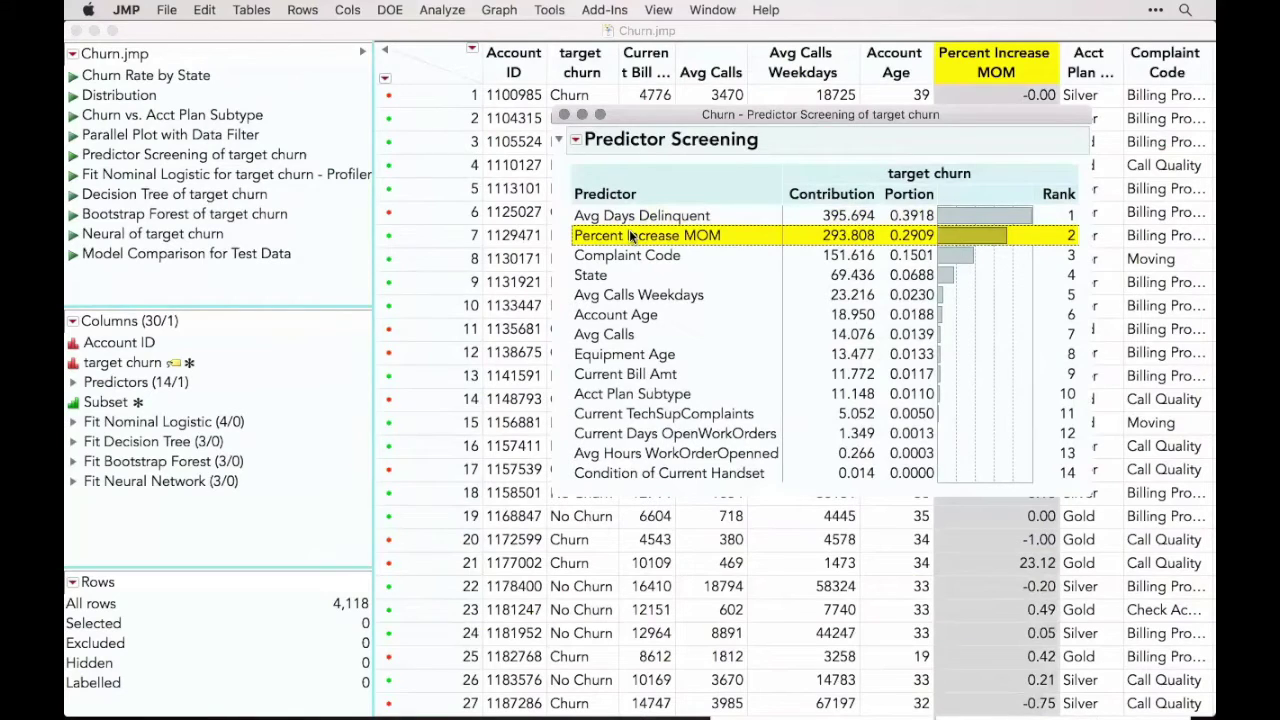
pyautogui.click(616, 255)
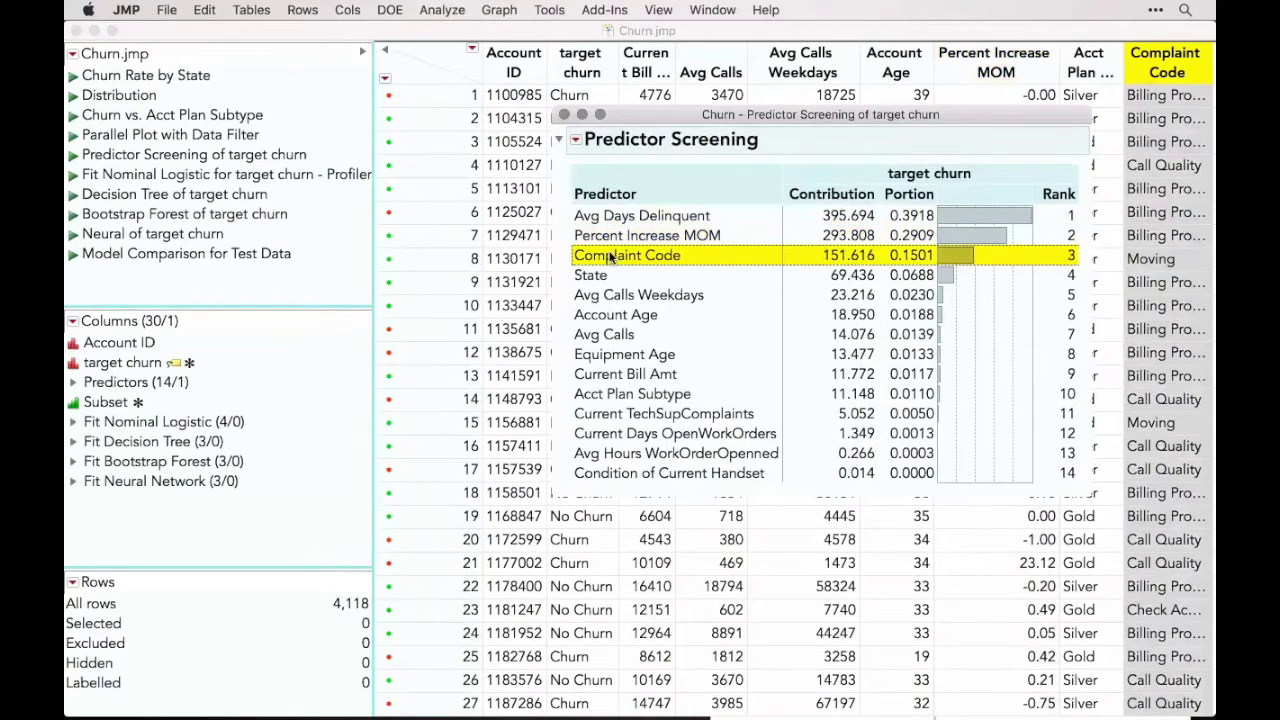
pyautogui.click(563, 115)
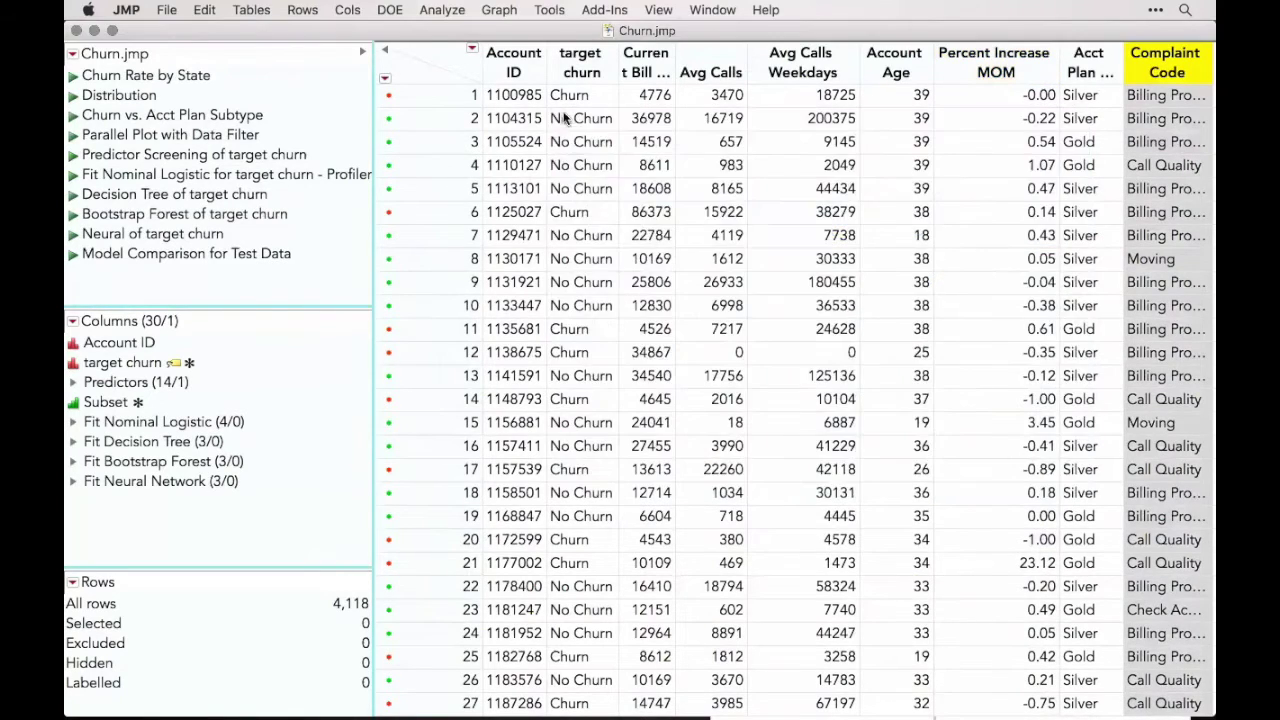
# - Run the Fit Nominal Logistic for target churn script and review the report from Effect Summary to Effect Likelihood Ratio Tests
pyautogui.click(74, 176)
pyautogui.moveTo(265, 30); pyautogui.dragTo(768, 7)
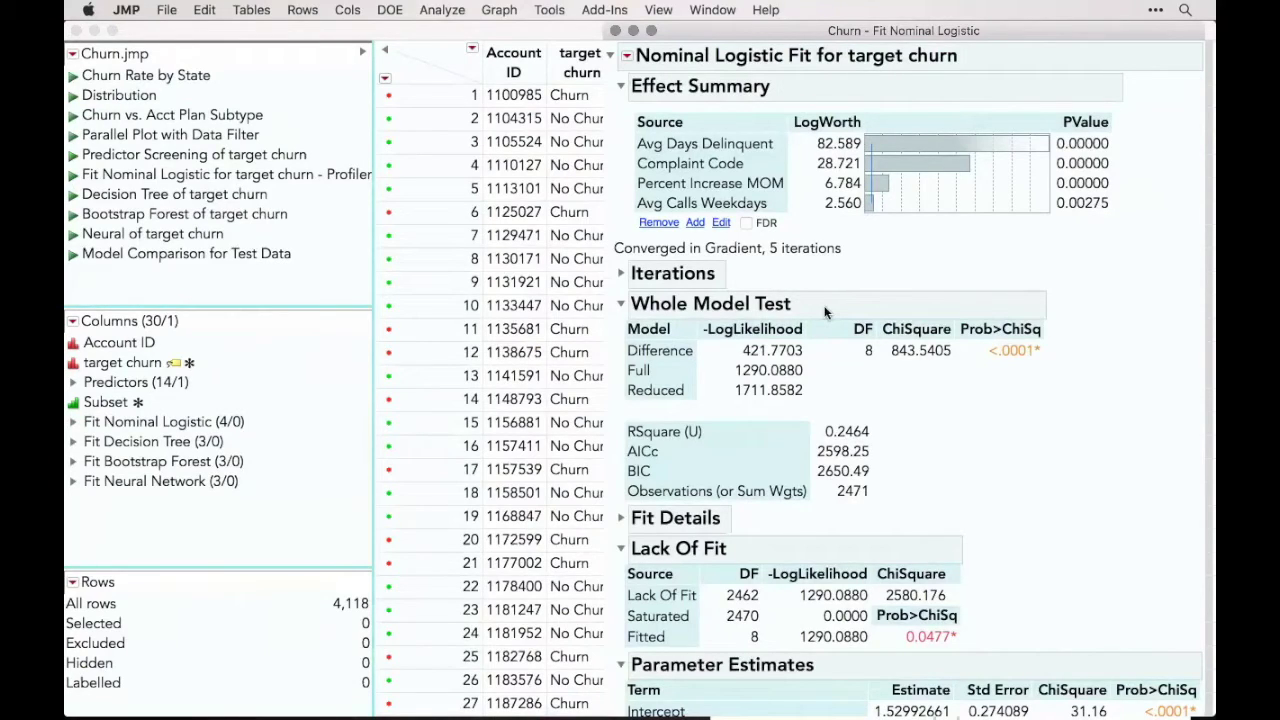
pyautogui.moveTo(611, 118); pyautogui.dragTo(616, 212)
pyautogui.scroll(-8, 855, 422)
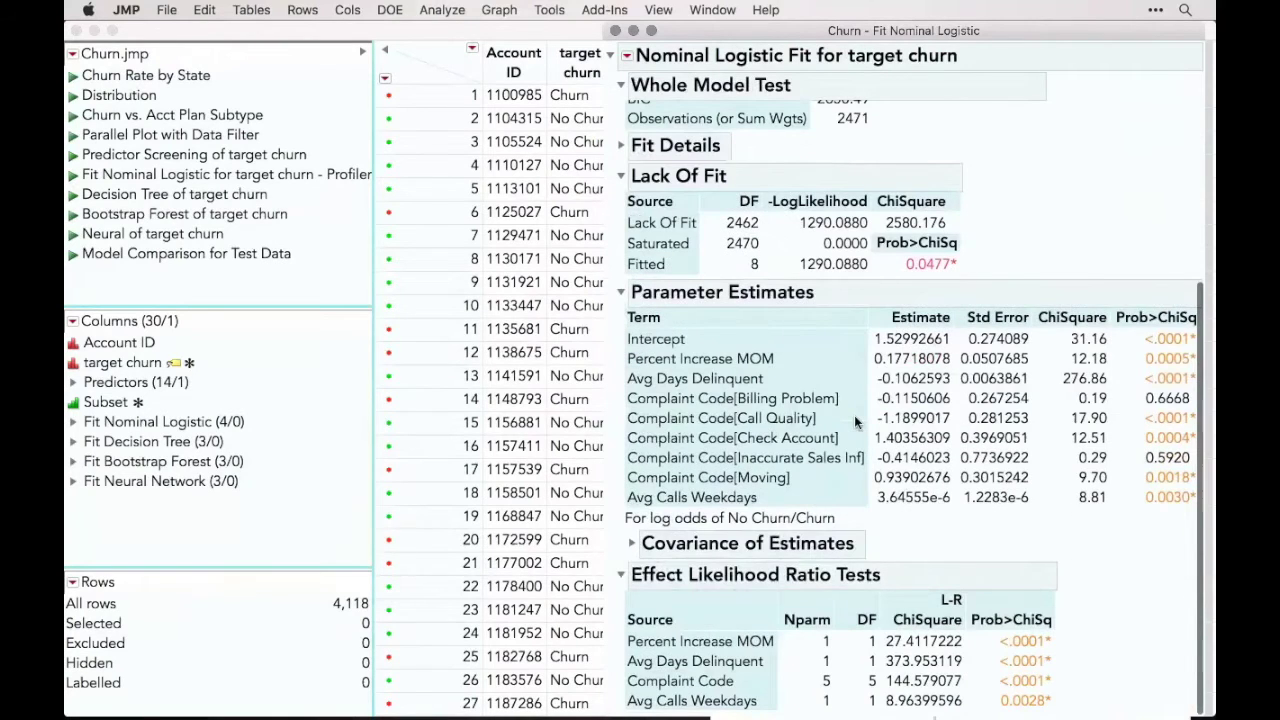
pyautogui.scroll(8, 855, 422)
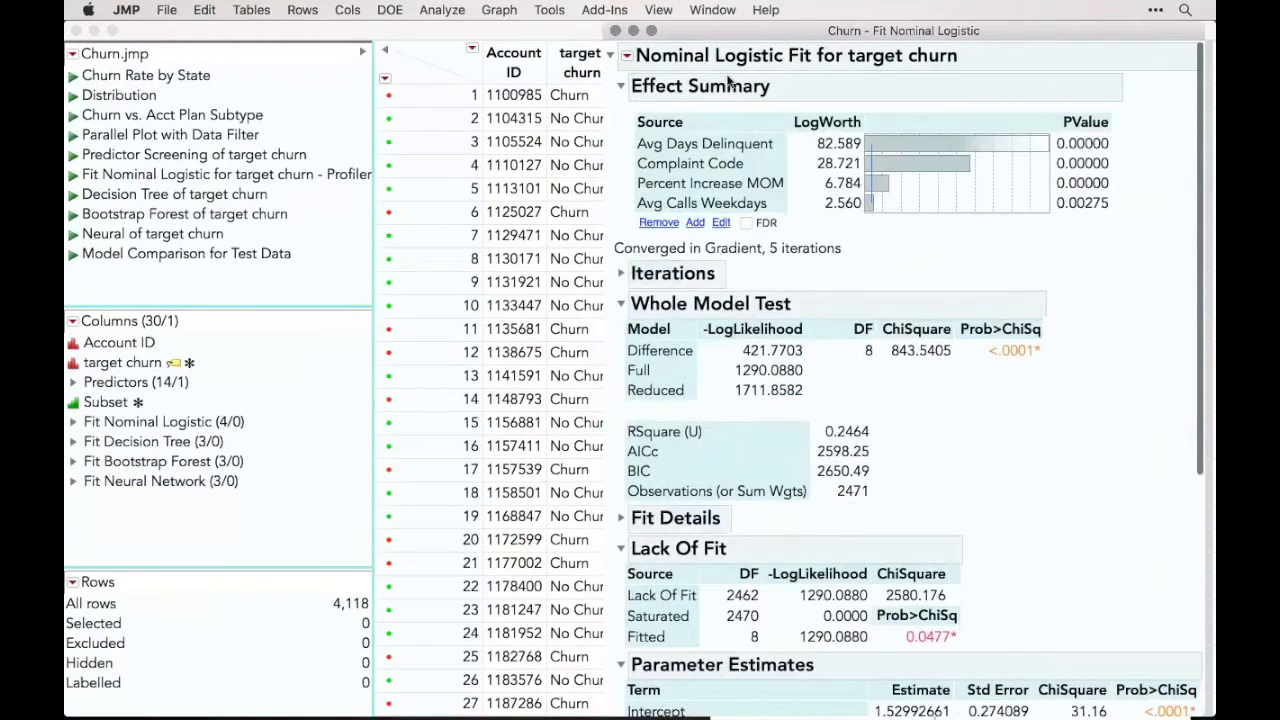
# - Add the Prediction Profiler to the logistic fit and circle its factor settings and the Churn and No Churn probabilities
pyautogui.click(626, 55)
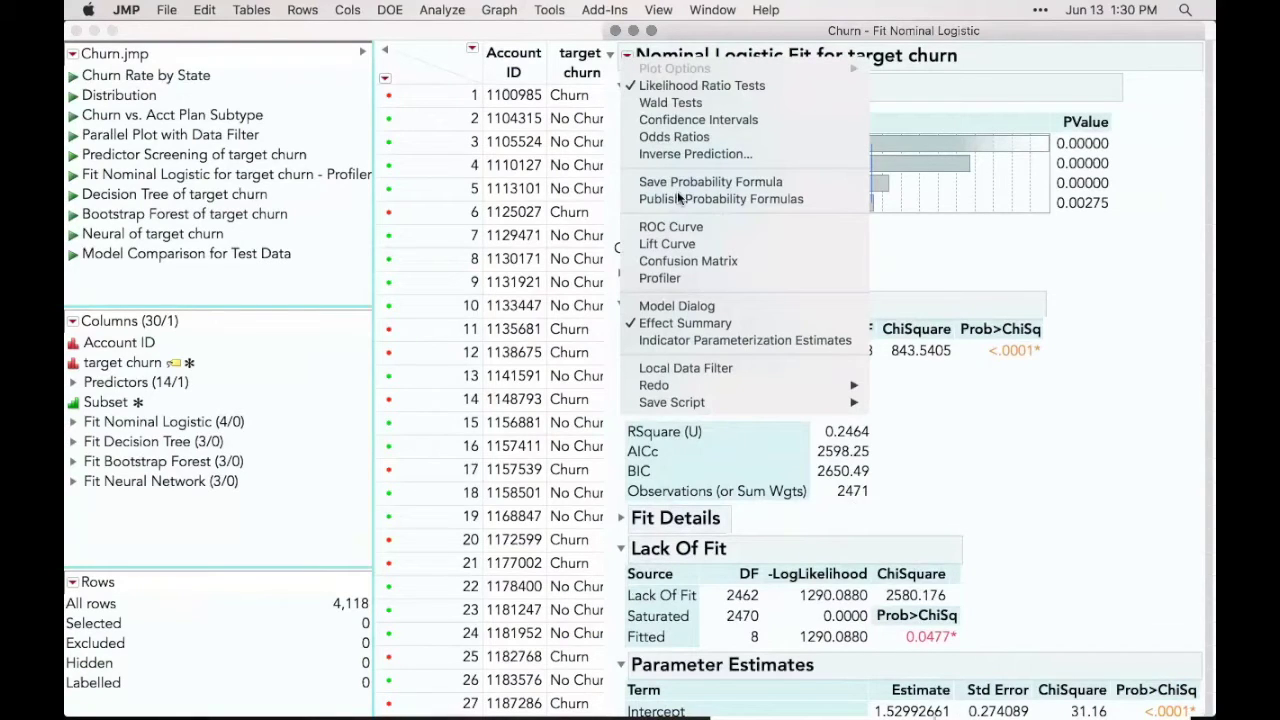
pyautogui.click(684, 279)
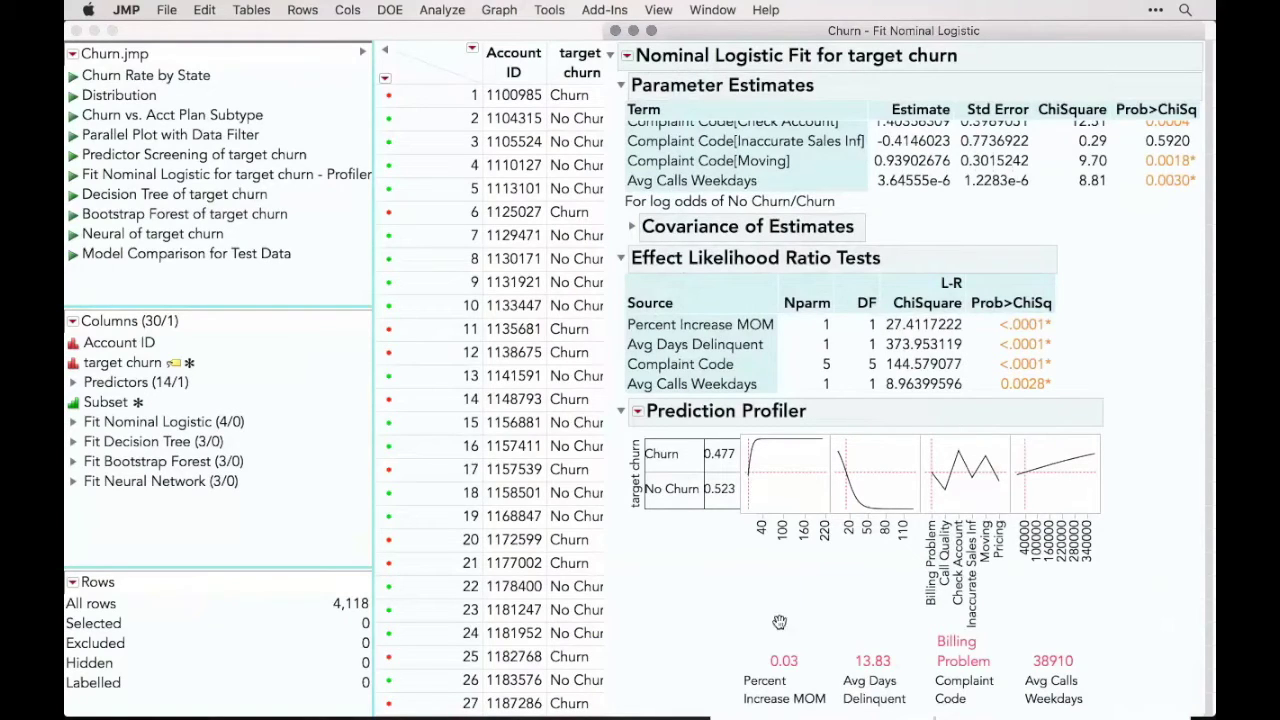
pyautogui.moveTo(712, 626)
pyautogui.mouseDown()
pyautogui.moveTo(1100, 652)
pyautogui.moveTo(912, 716)
pyautogui.moveTo(728, 630)
pyautogui.mouseUp()
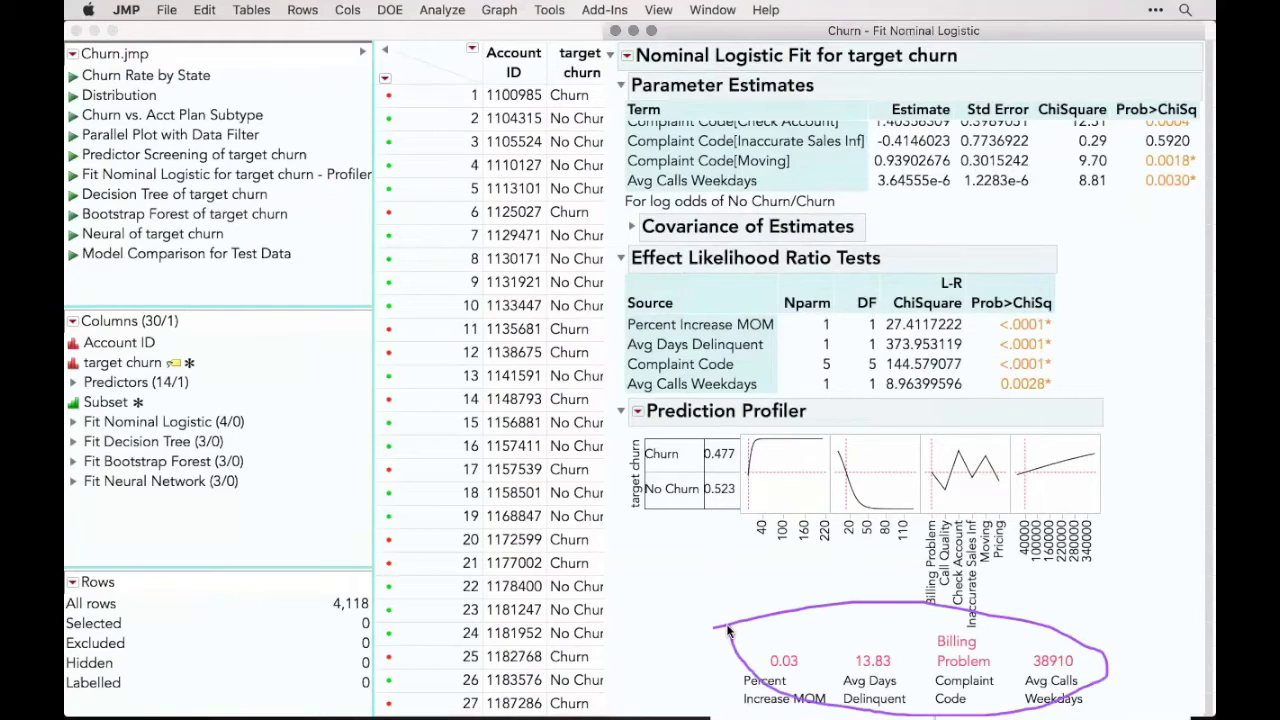
pyautogui.moveTo(612, 522)
pyautogui.mouseDown()
pyautogui.moveTo(611, 483)
pyautogui.moveTo(702, 424)
pyautogui.moveTo(750, 537)
pyautogui.moveTo(614, 543)
pyautogui.mouseUp()
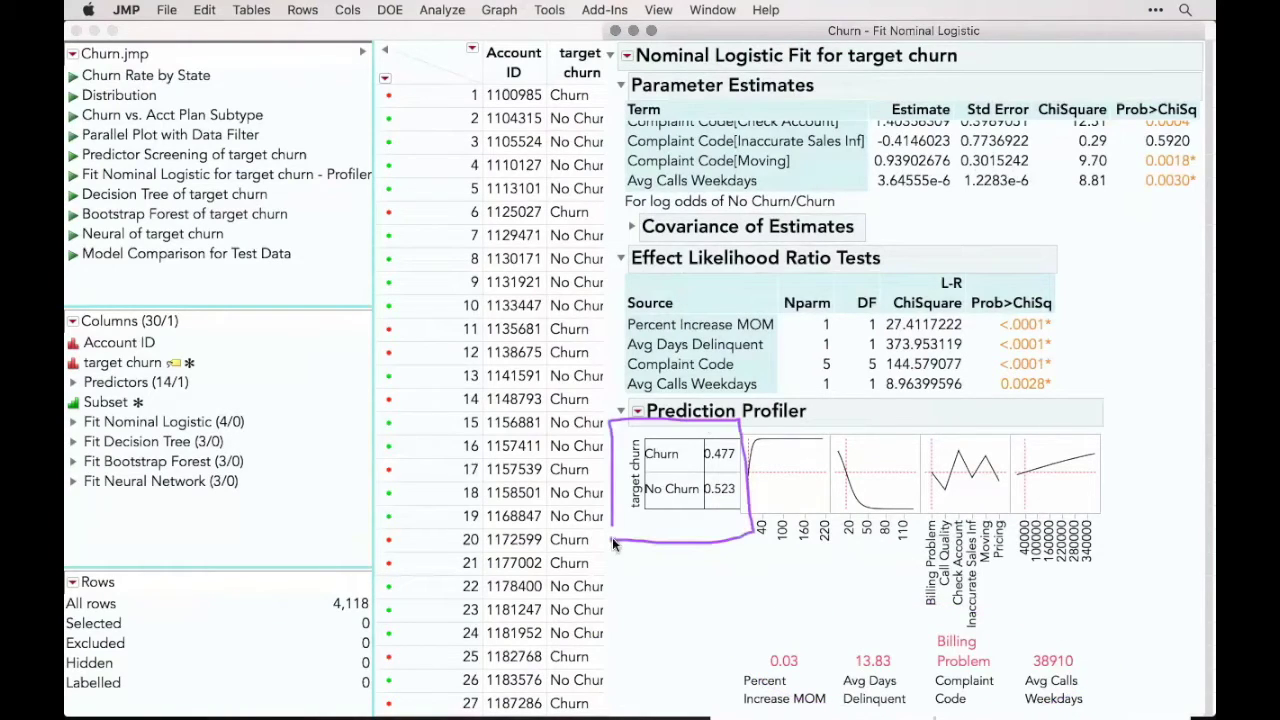
# - Set Percent Increase MOM to 13 in the Prediction Profiler and try several Avg Days Delinquent settings, ending at 43.6
pyautogui.click(745, 489)
pyautogui.moveTo(745, 489); pyautogui.dragTo(743, 490)
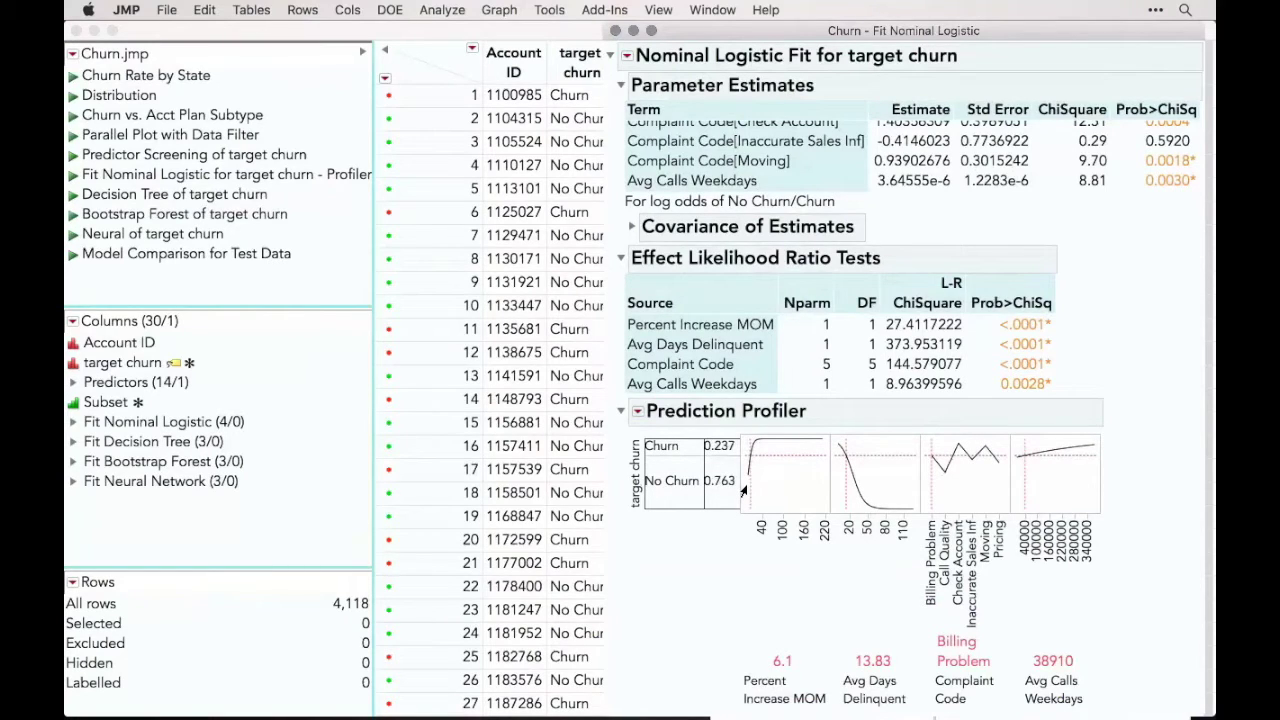
pyautogui.moveTo(743, 490)
pyautogui.mouseDown()
pyautogui.moveTo(761, 492)
pyautogui.moveTo(745, 495)
pyautogui.mouseUp()
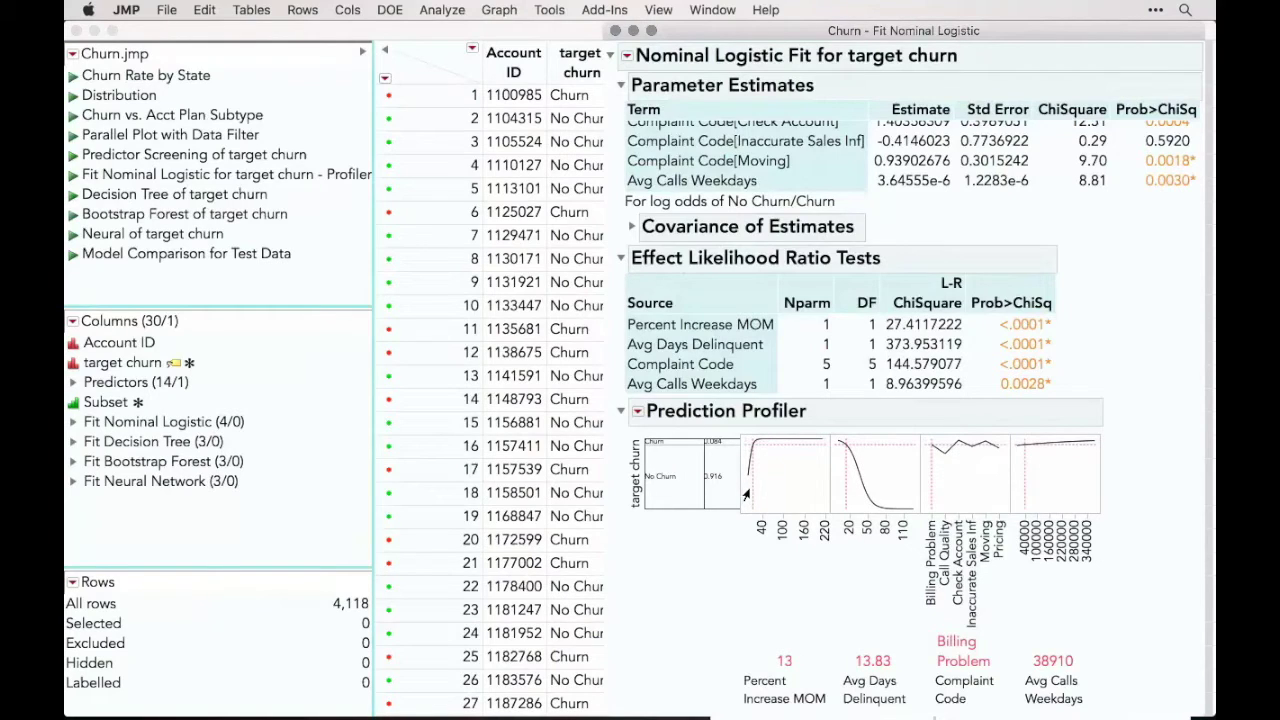
pyautogui.moveTo(838, 490); pyautogui.dragTo(871, 492)
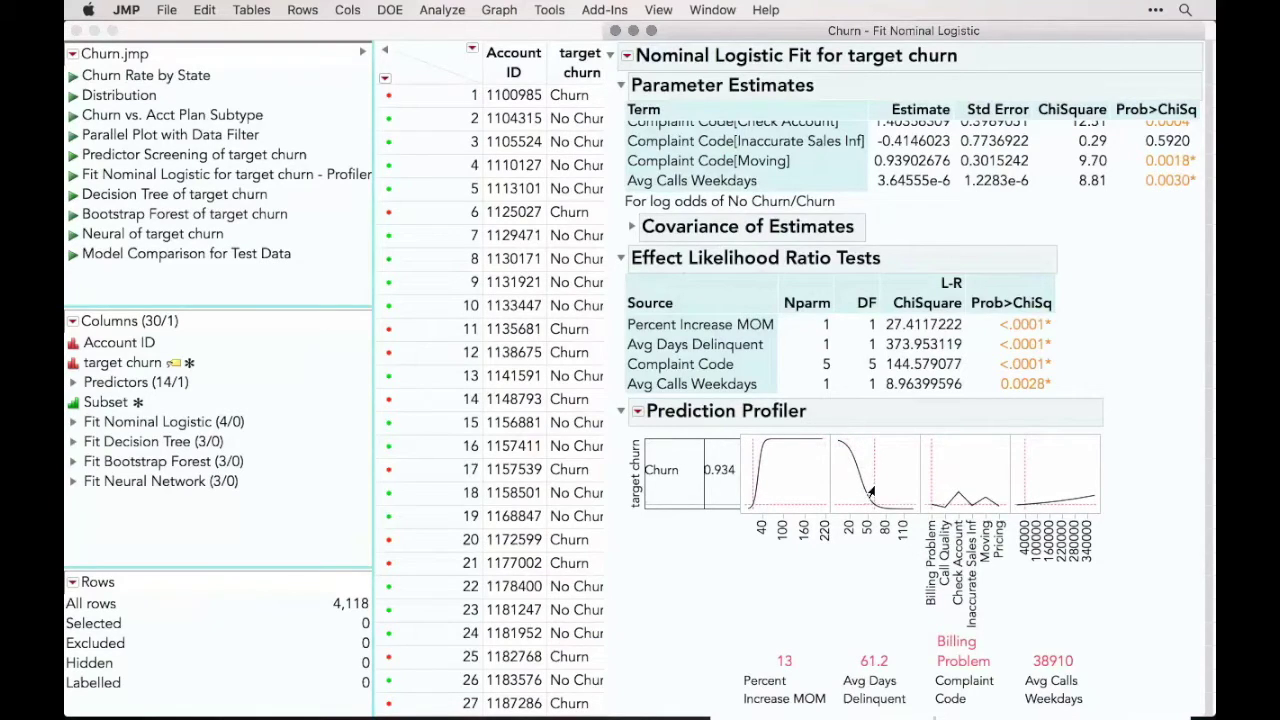
pyautogui.moveTo(871, 492); pyautogui.dragTo(876, 494)
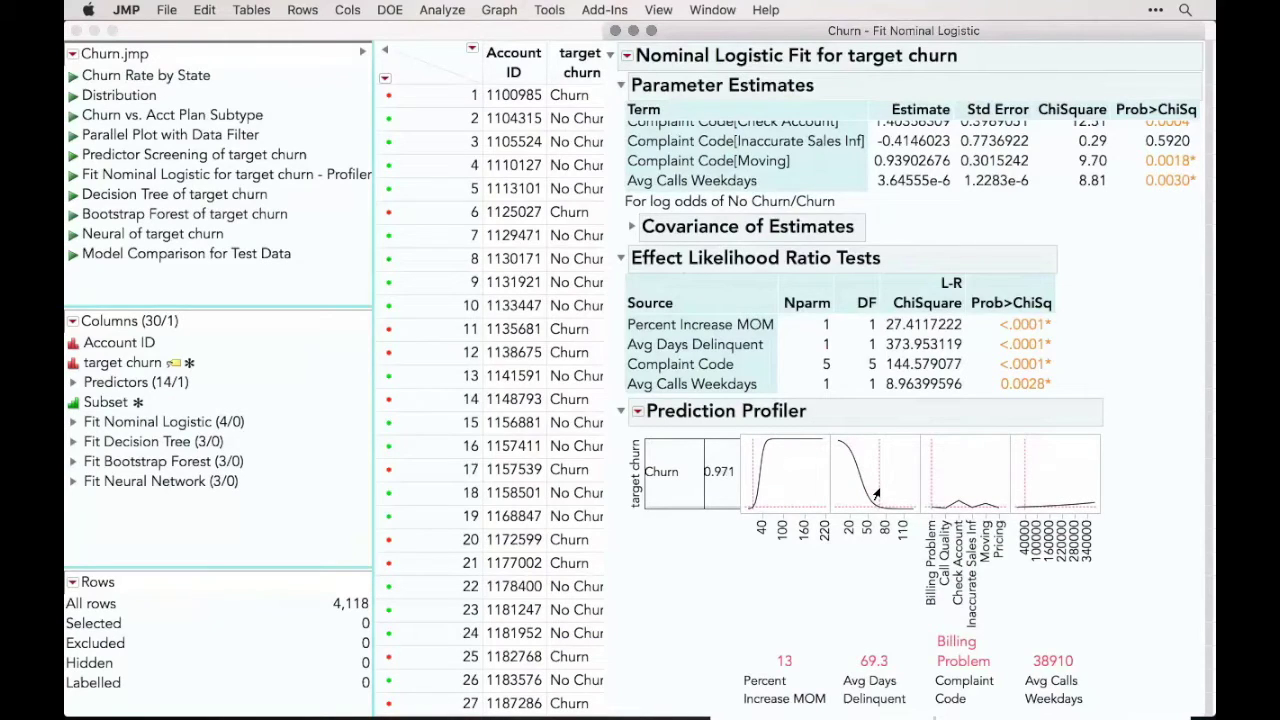
pyautogui.moveTo(876, 494); pyautogui.dragTo(858, 497)
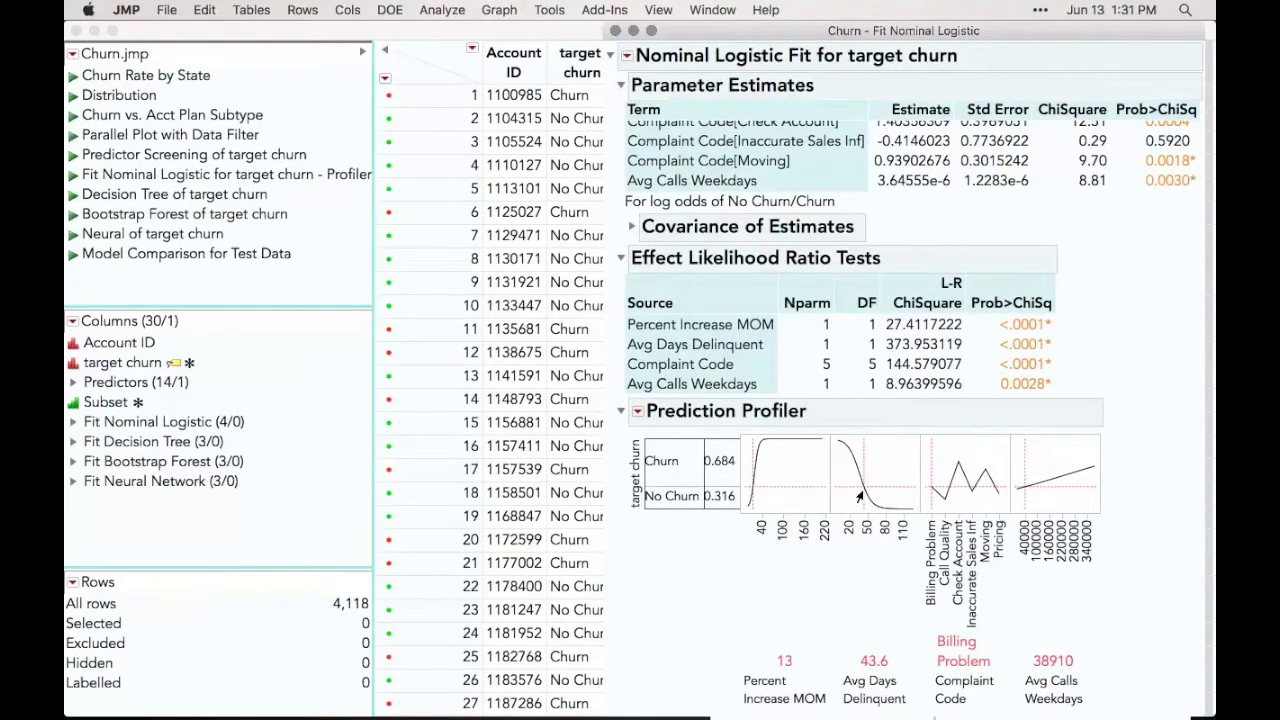
# - Set Avg Calls Weekdays to 200600 and Complaint Code to Call Quality in the profiler, and close the logistic report
pyautogui.moveTo(1040, 472)
pyautogui.mouseDown()
pyautogui.moveTo(1058, 471)
pyautogui.moveTo(1026, 473)
pyautogui.moveTo(1055, 473)
pyautogui.mouseUp()
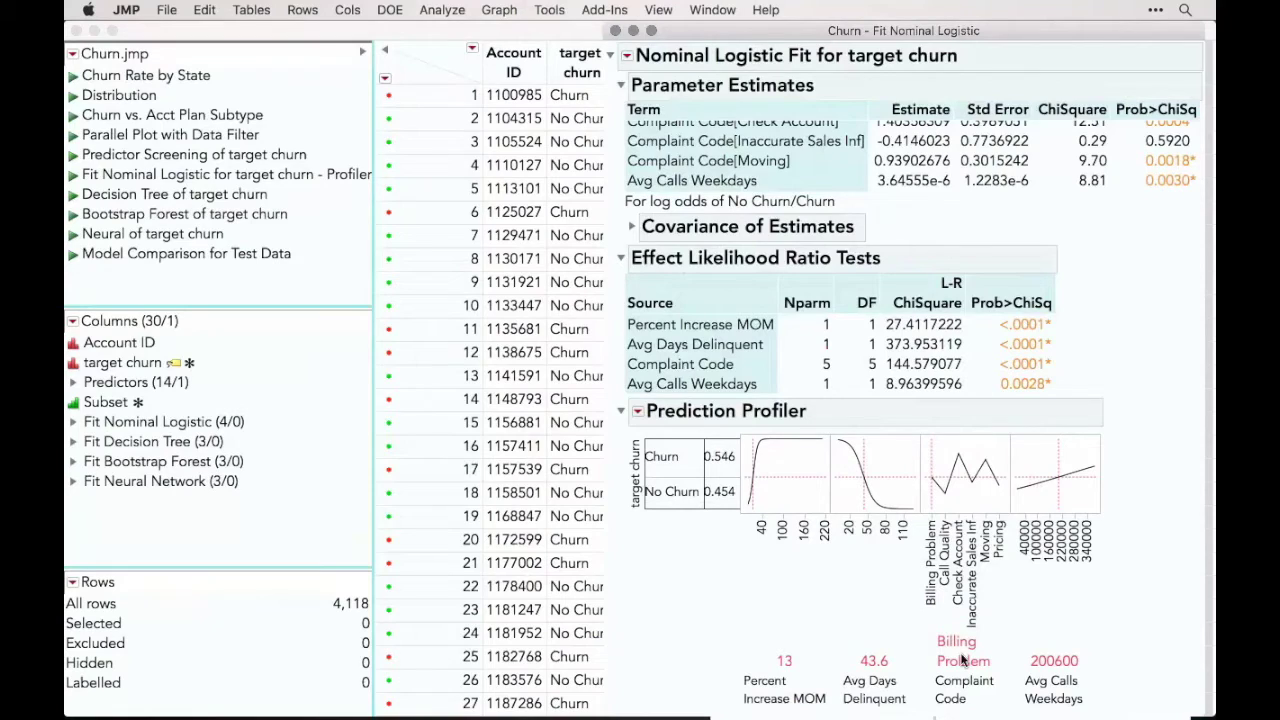
pyautogui.click(940, 471)
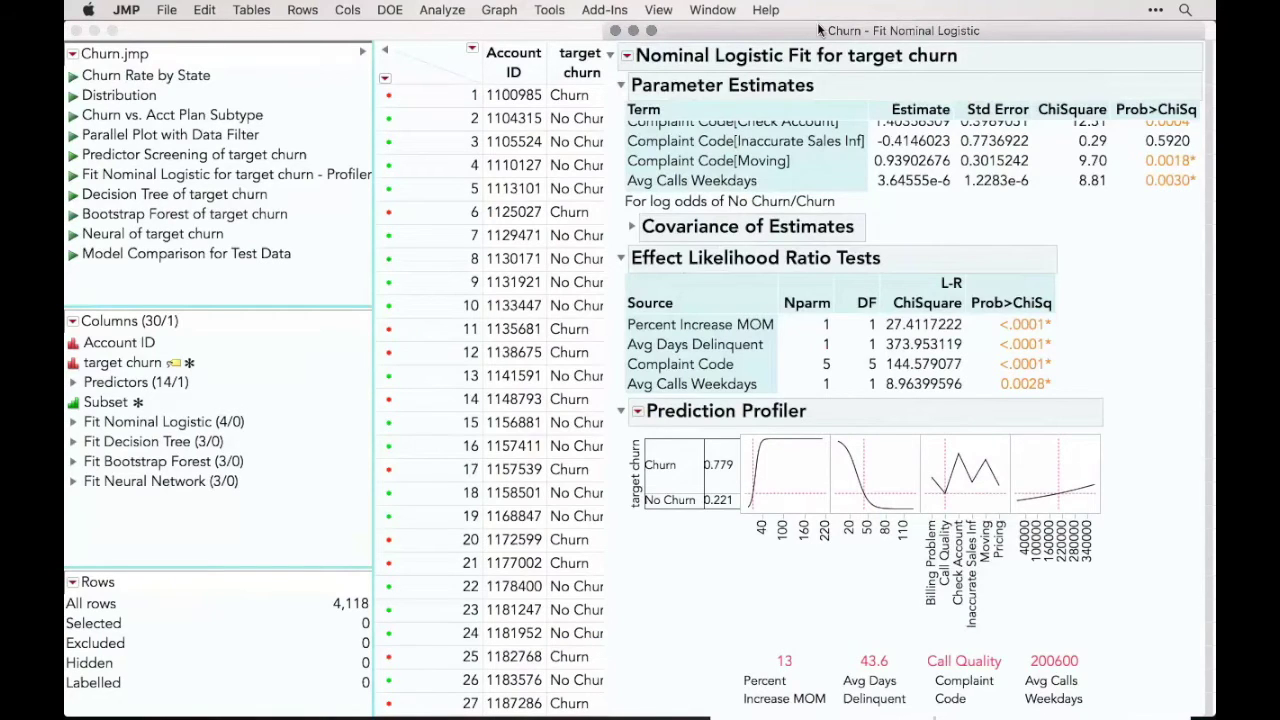
pyautogui.moveTo(818, 30); pyautogui.dragTo(728, 177)
pyautogui.click(532, 119)
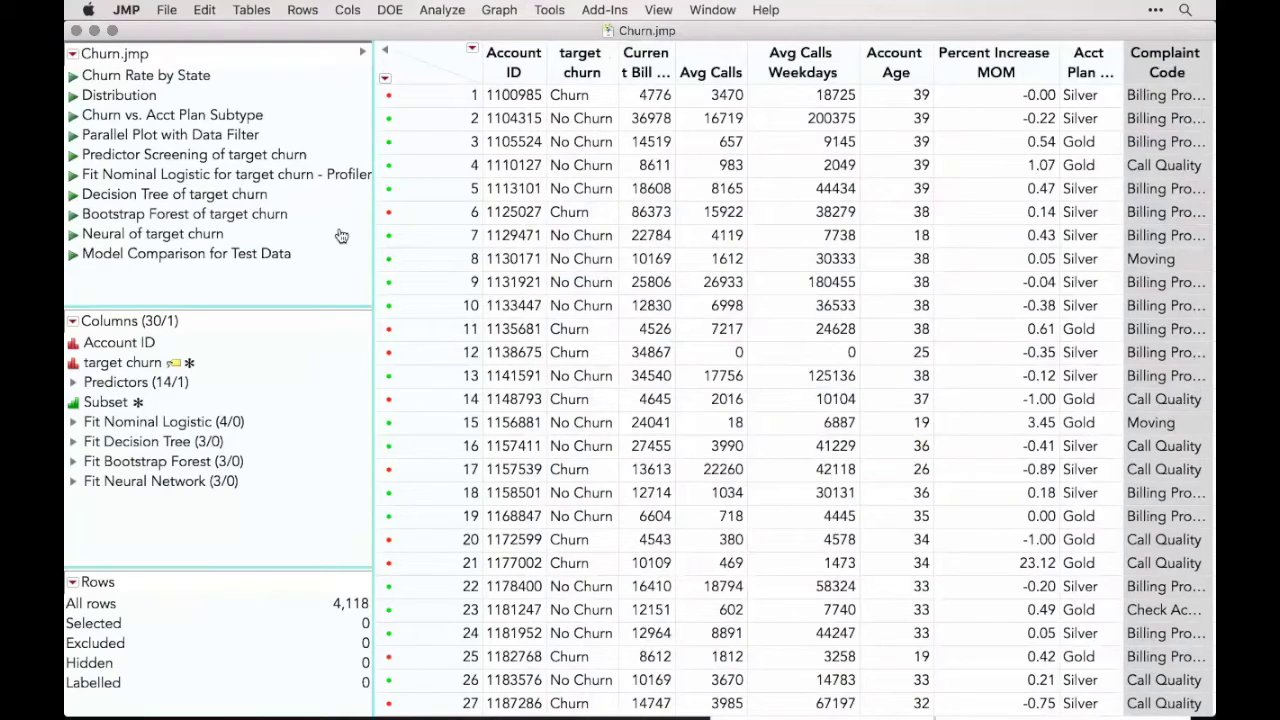
# - Run the Decision Tree of target churn script and look over the options available for the Partition report
pyautogui.click(73, 194)
pyautogui.moveTo(223, 86); pyautogui.dragTo(640, 50)
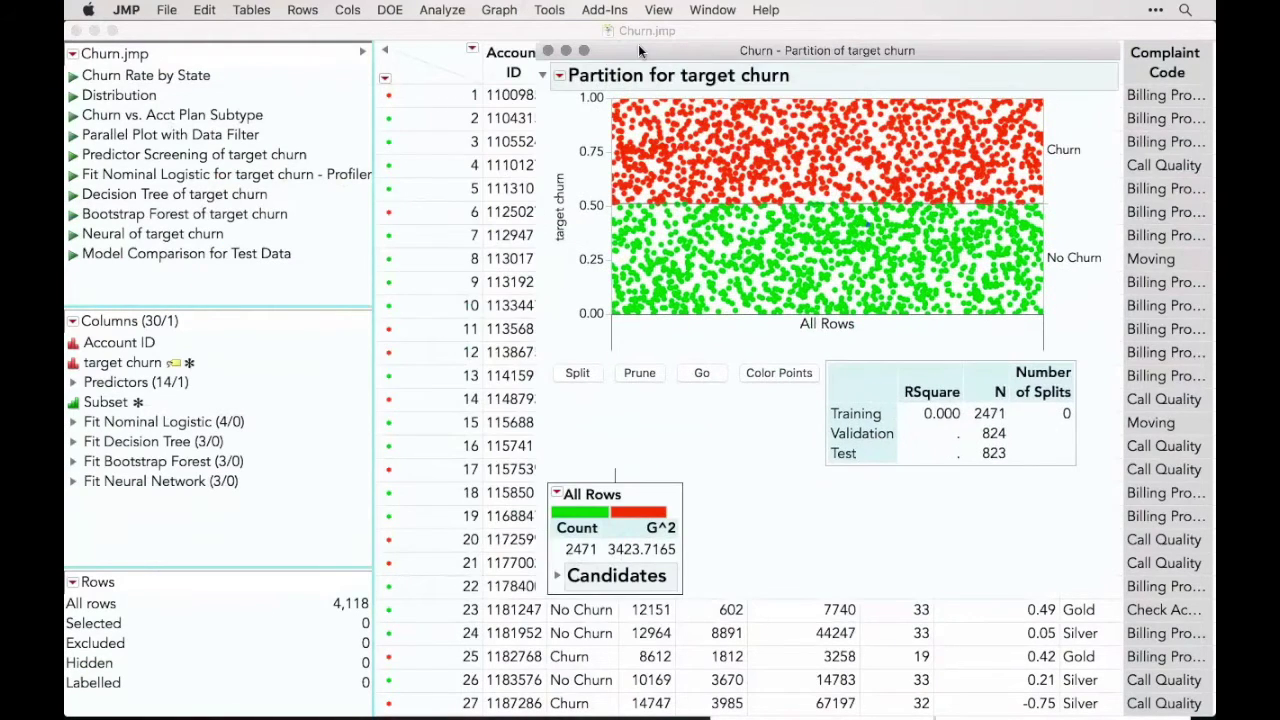
pyautogui.moveTo(661, 105)
pyautogui.click(559, 76)
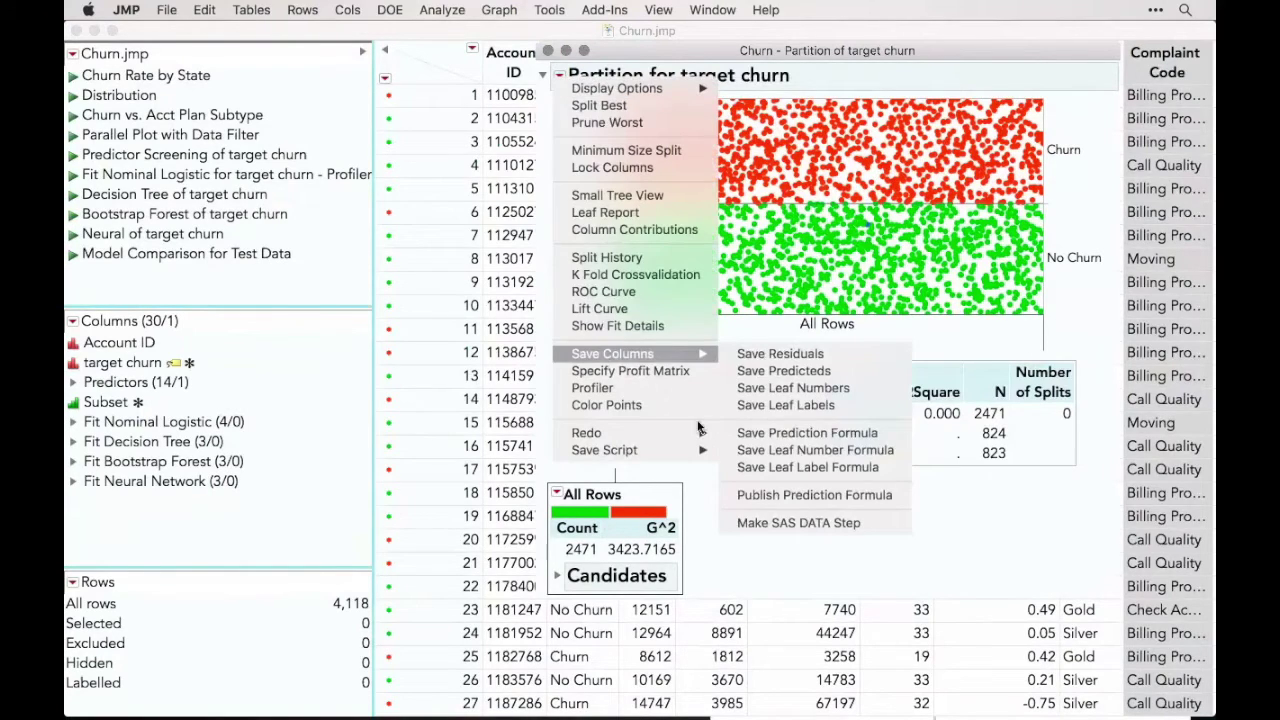
pyautogui.click(711, 523)
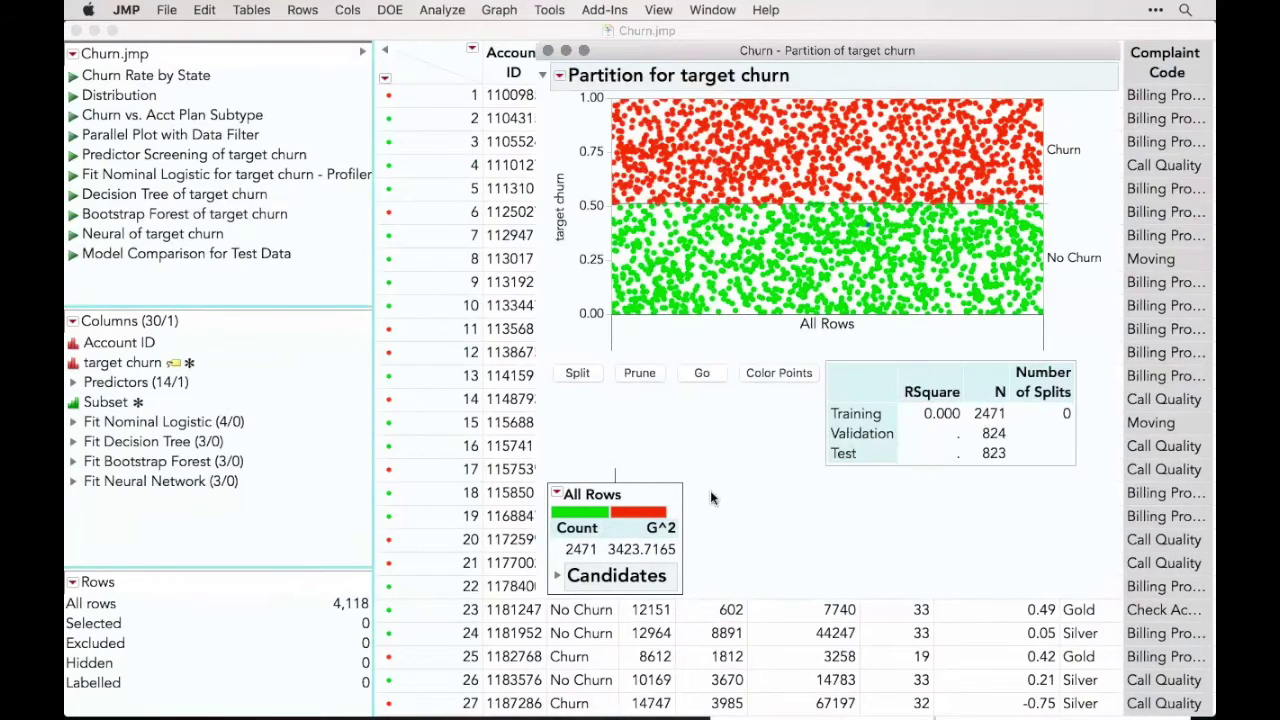
# - Grow the target churn decision tree with automatic splitting and rescale the Split History R-Square axis to run from 0 to about 0.5
pyautogui.click(705, 375)
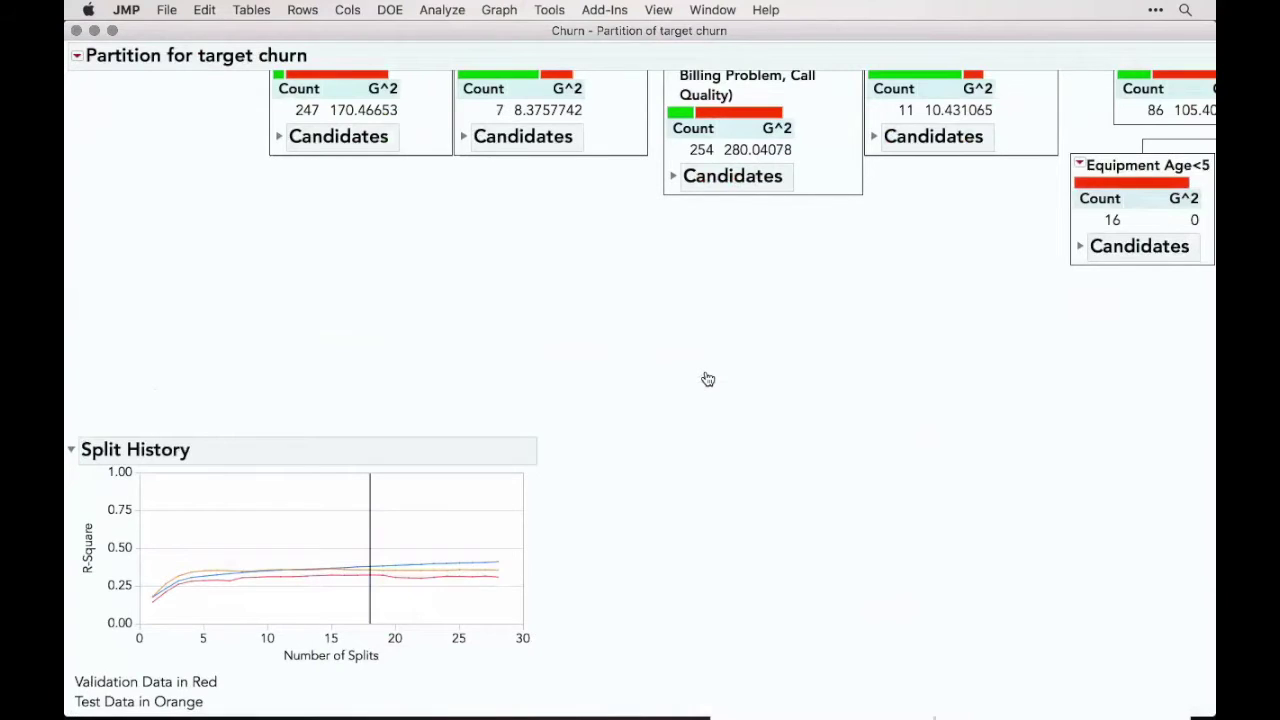
pyautogui.moveTo(126, 494); pyautogui.dragTo(129, 420)
pyautogui.scroll(15, 309, 289)
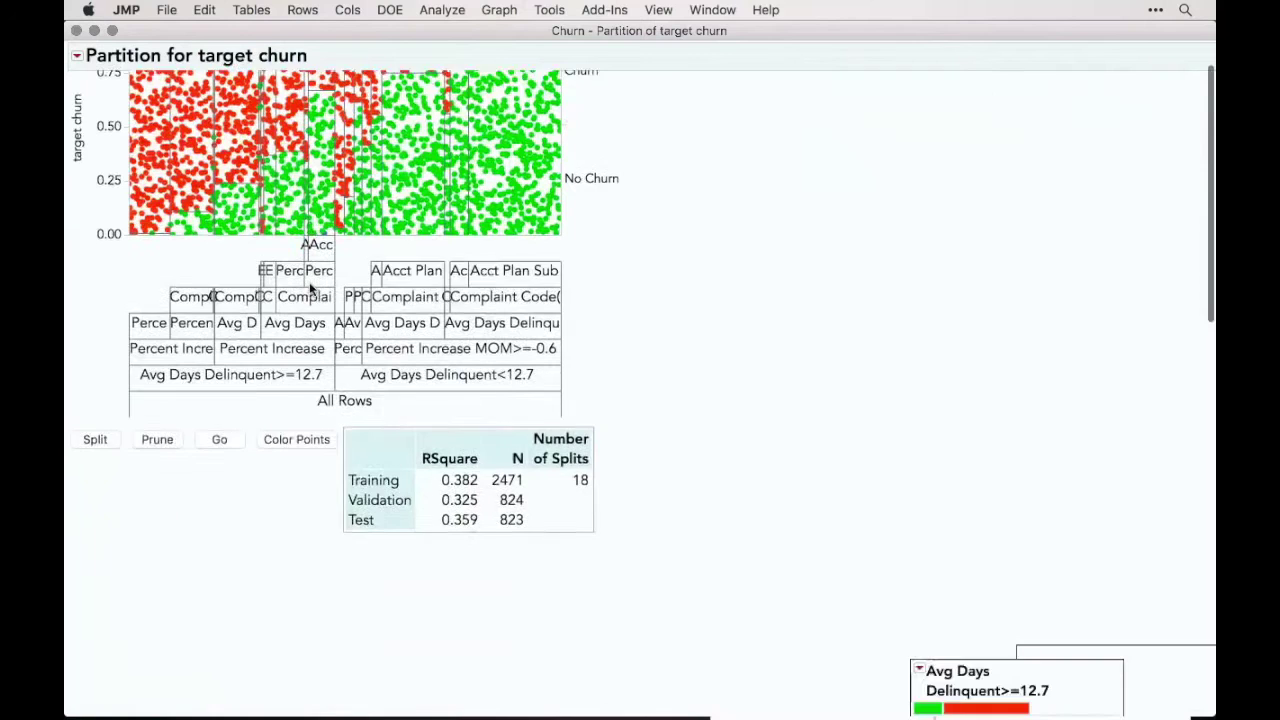
# - Switch to the Churn.jmp data table, select the Subset column and inspect its Training, Validation and Test assignments
pyautogui.hotkey('ctrl', 'Up')
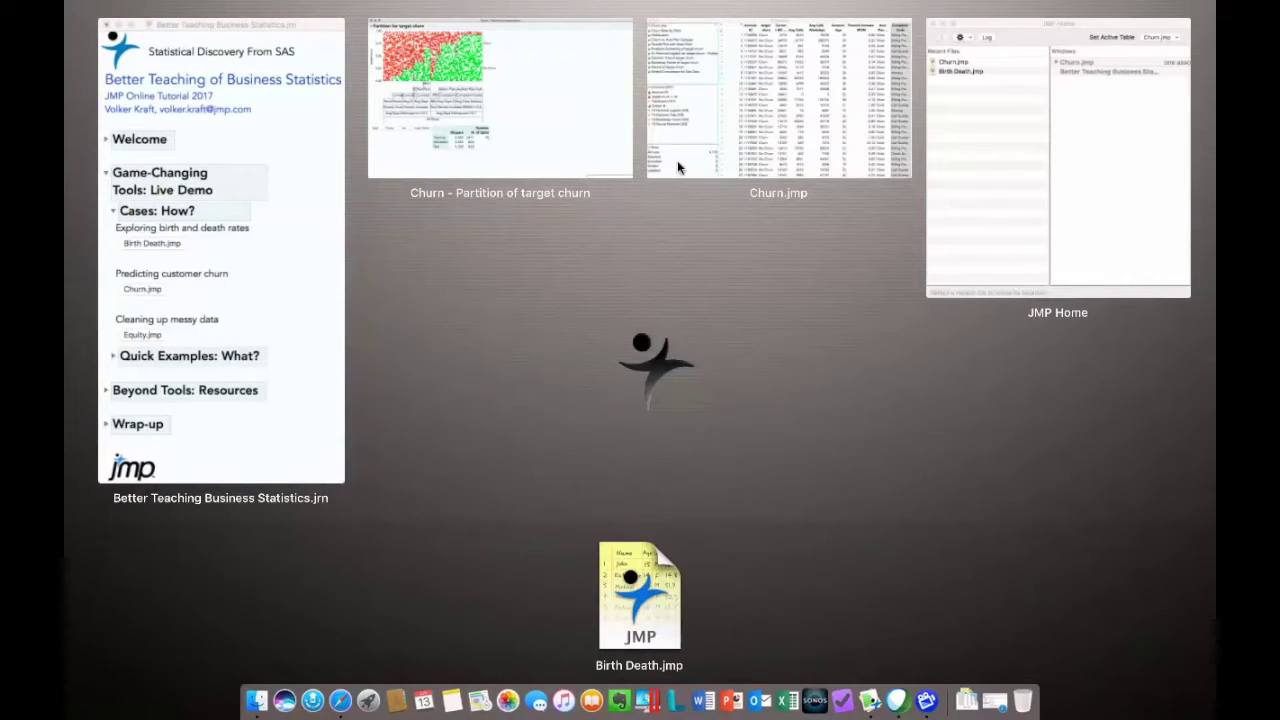
pyautogui.click(832, 91)
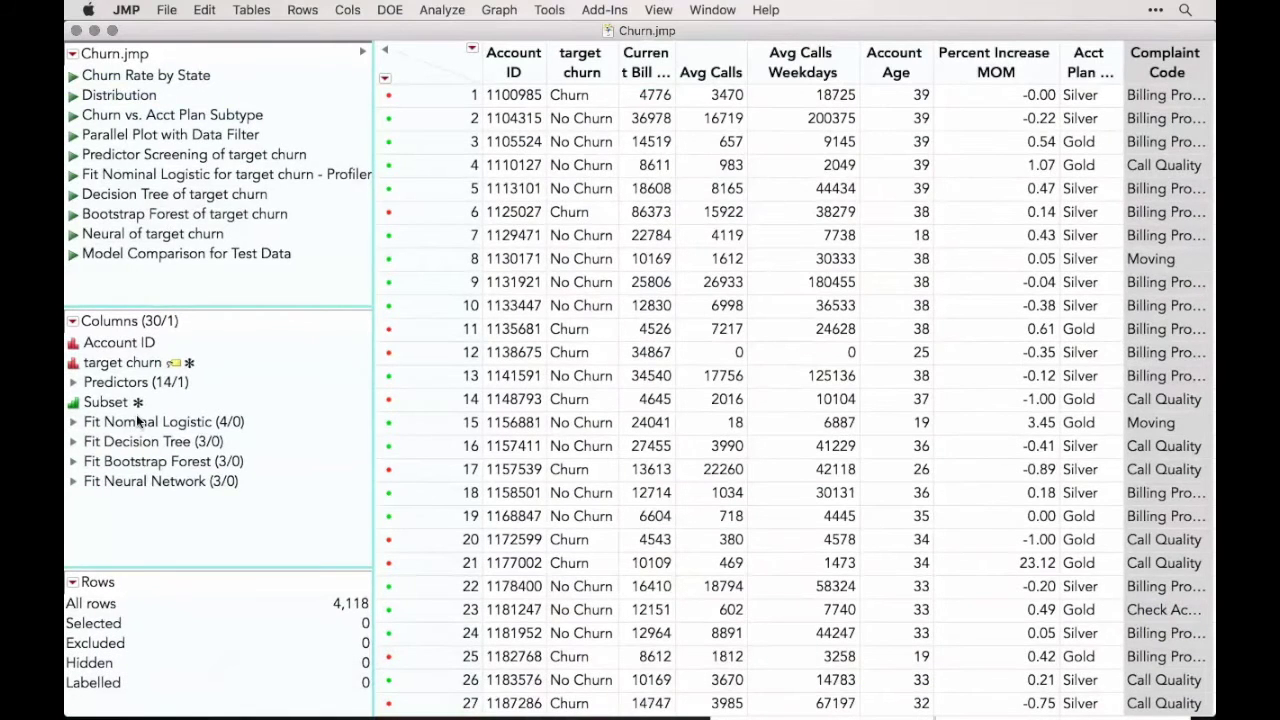
pyautogui.click(104, 403)
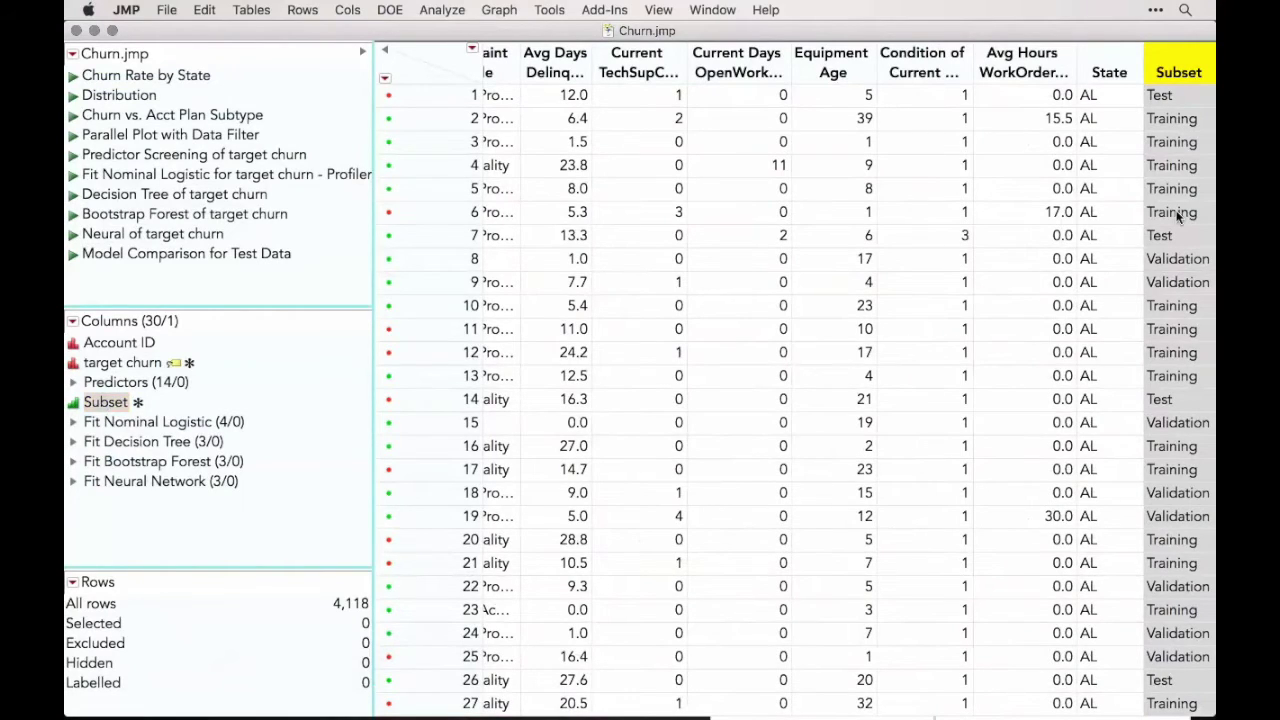
pyautogui.moveTo(1176, 260)
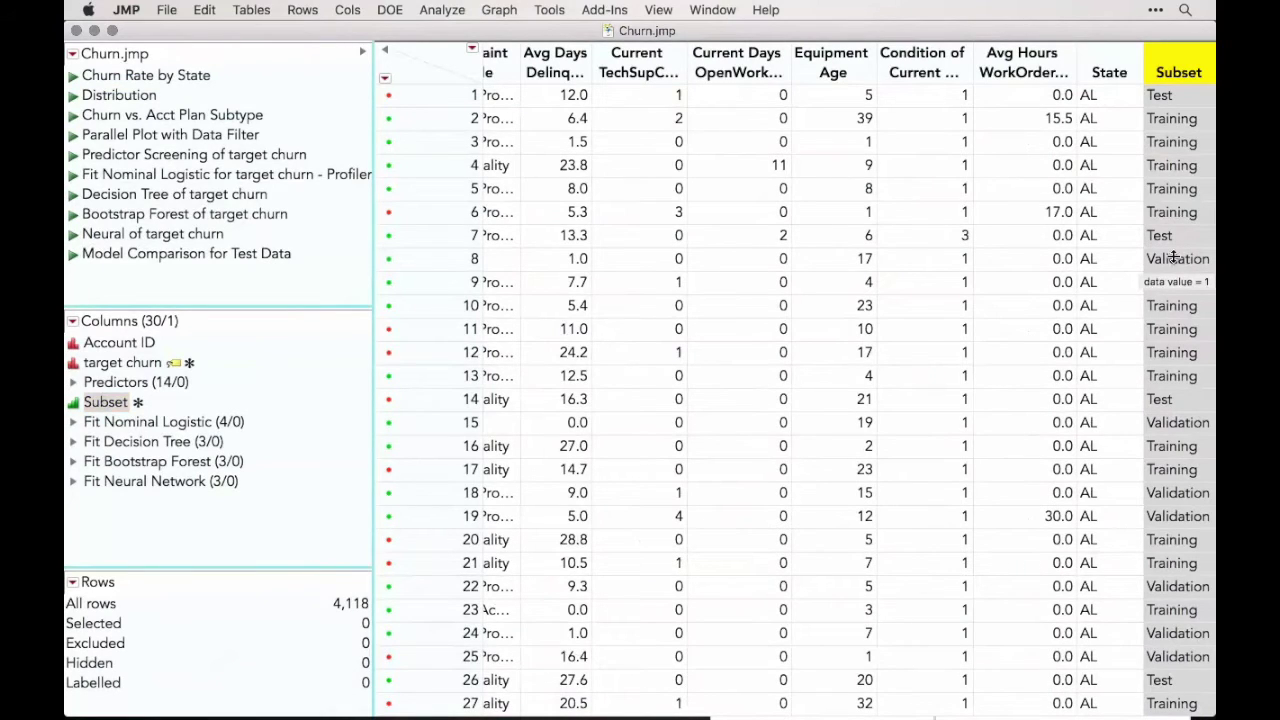
pyautogui.moveTo(1178, 405)
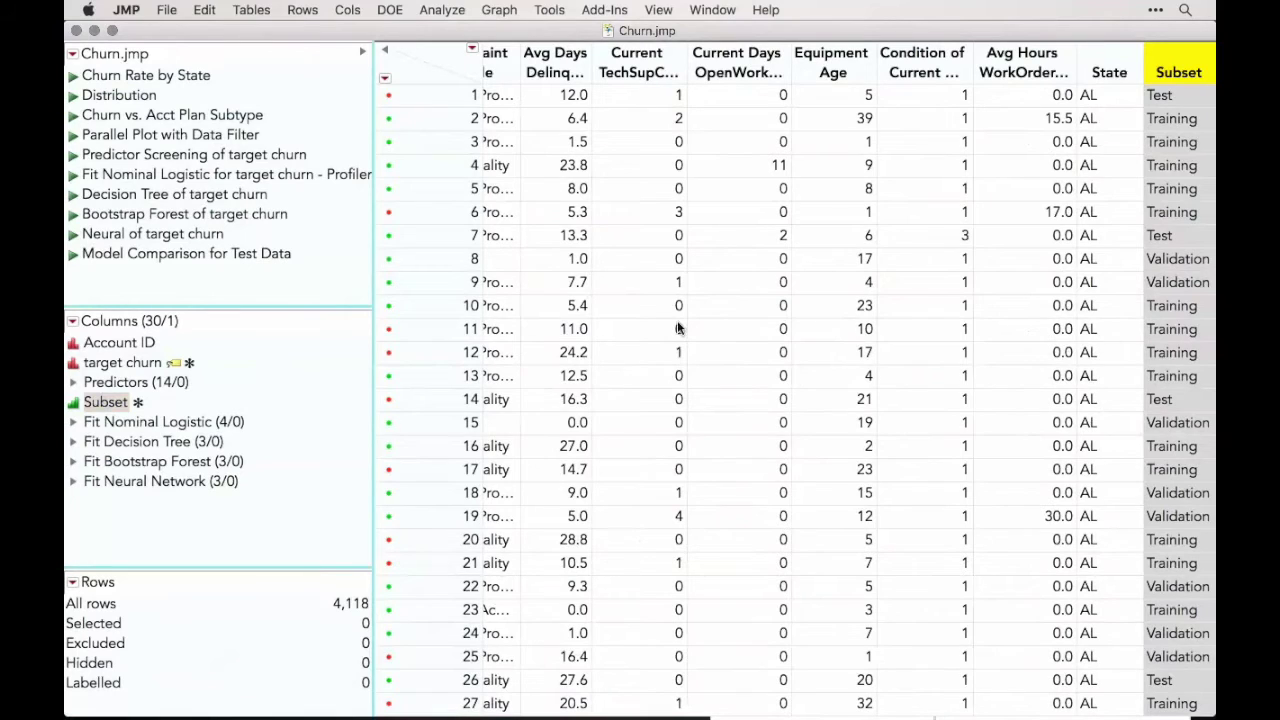
# - Open Make Validation Column, circle its training, validation and test set allocations, and close it without creating a column
pyautogui.click(442, 10)
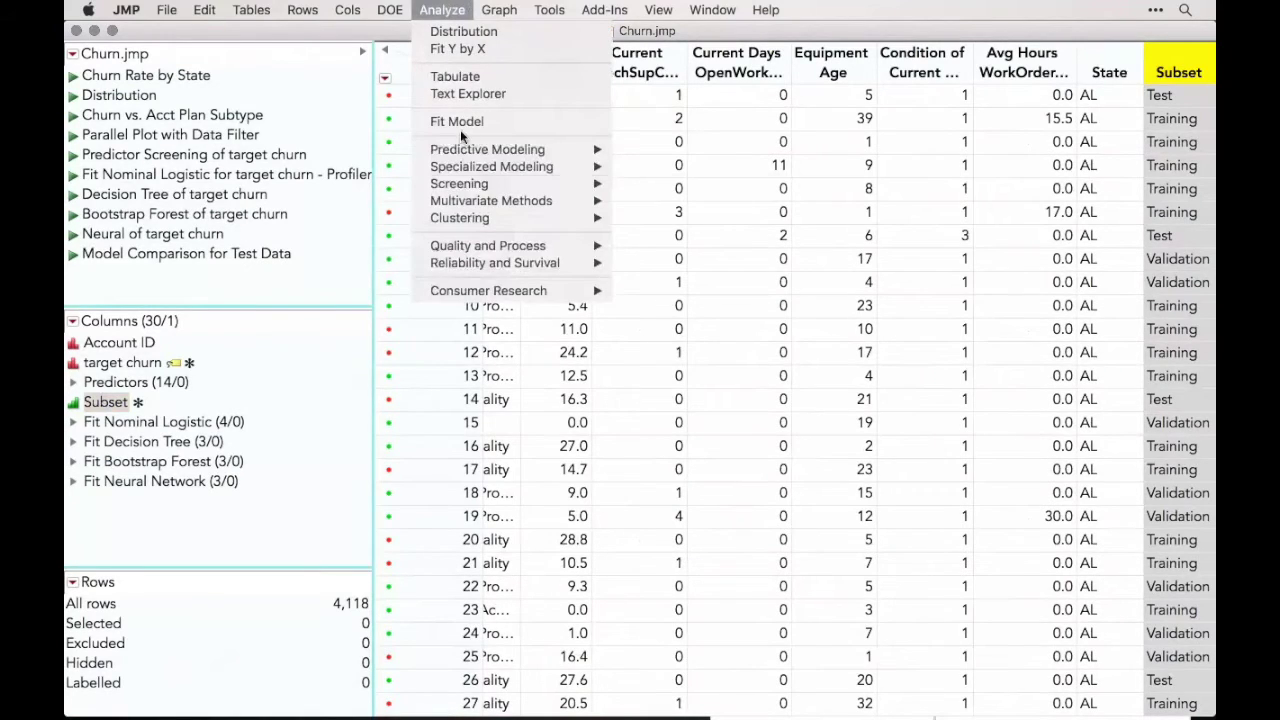
pyautogui.moveTo(470, 189)
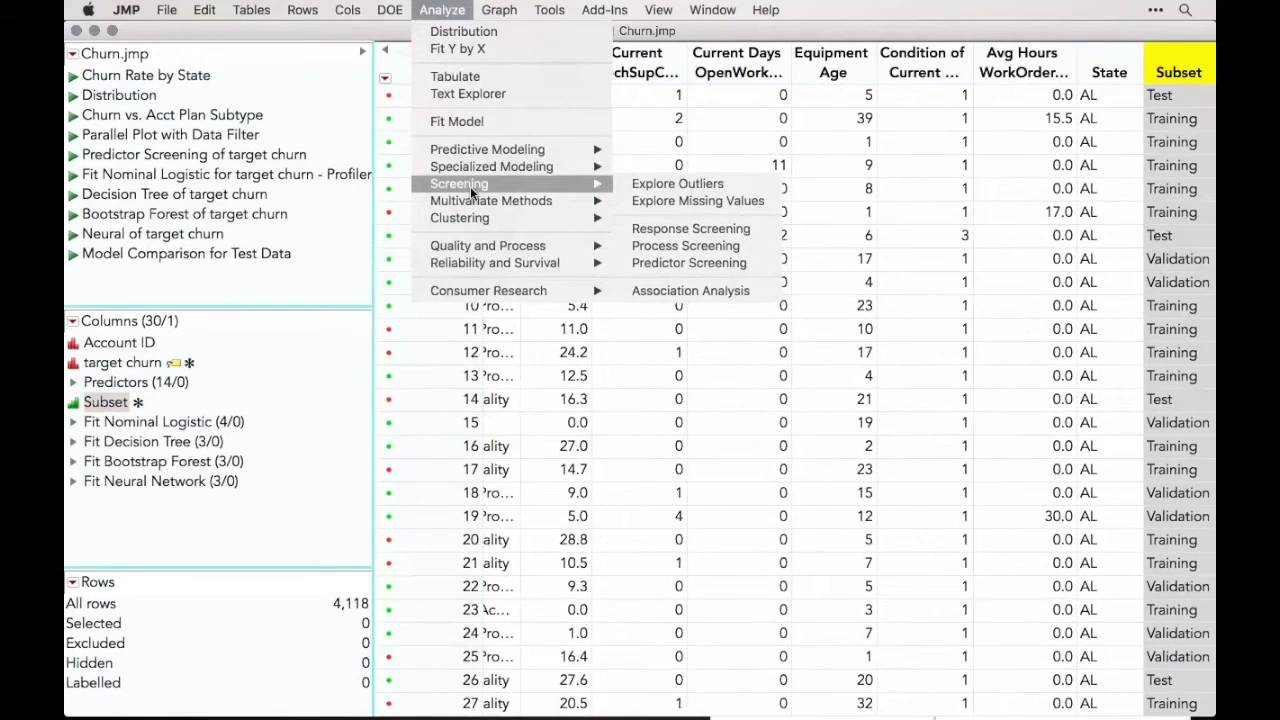
pyautogui.moveTo(492, 149)
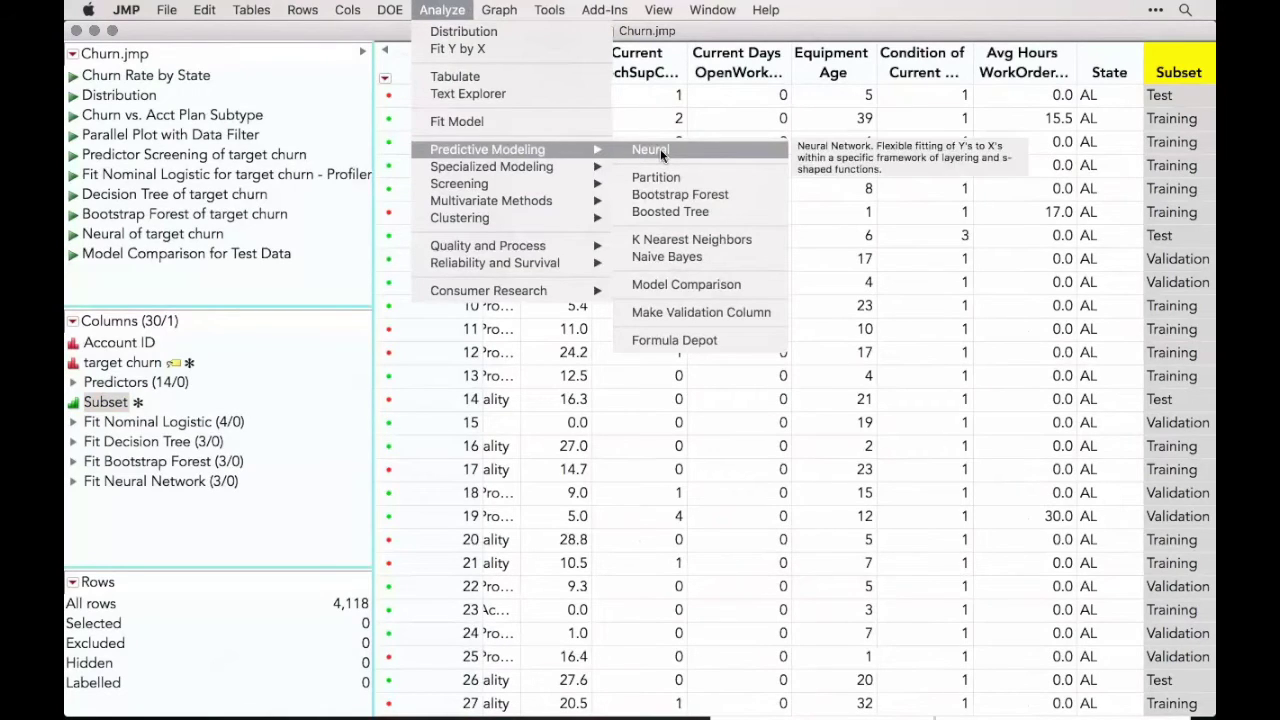
pyautogui.click(691, 308)
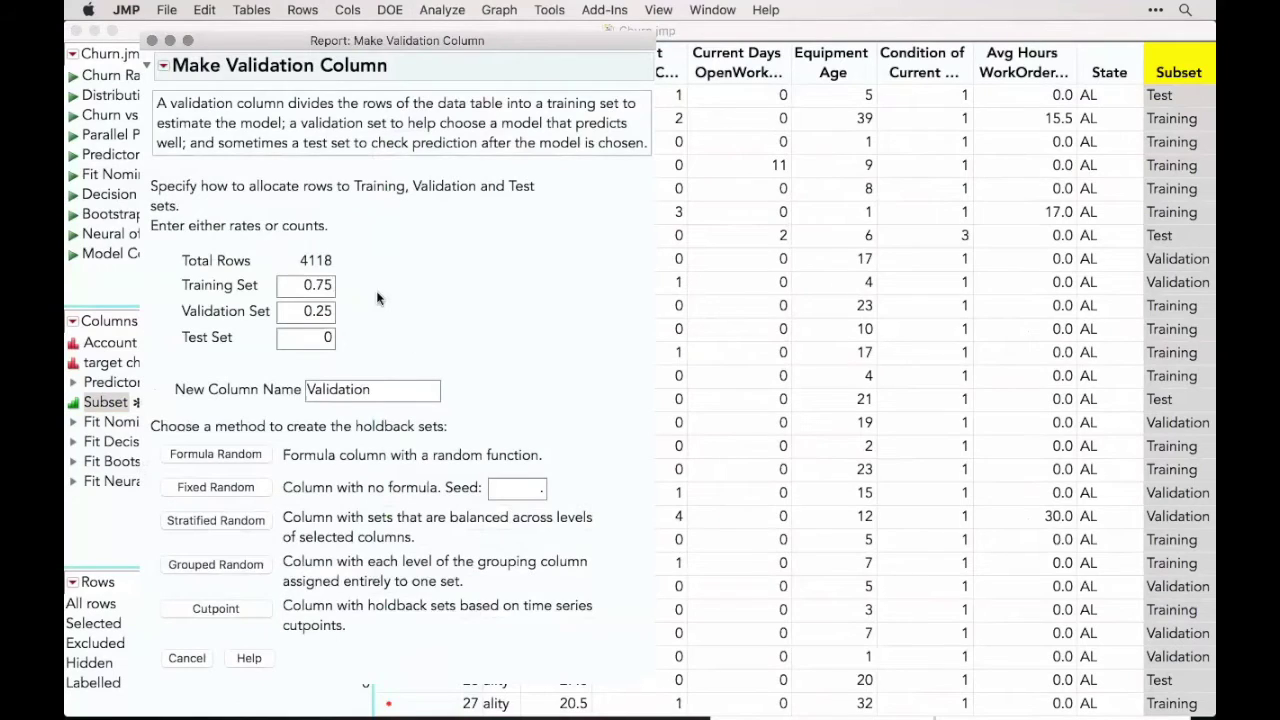
pyautogui.moveTo(378, 297)
pyautogui.mouseDown()
pyautogui.moveTo(330, 218)
pyautogui.moveTo(330, 385)
pyautogui.moveTo(345, 256)
pyautogui.mouseUp()
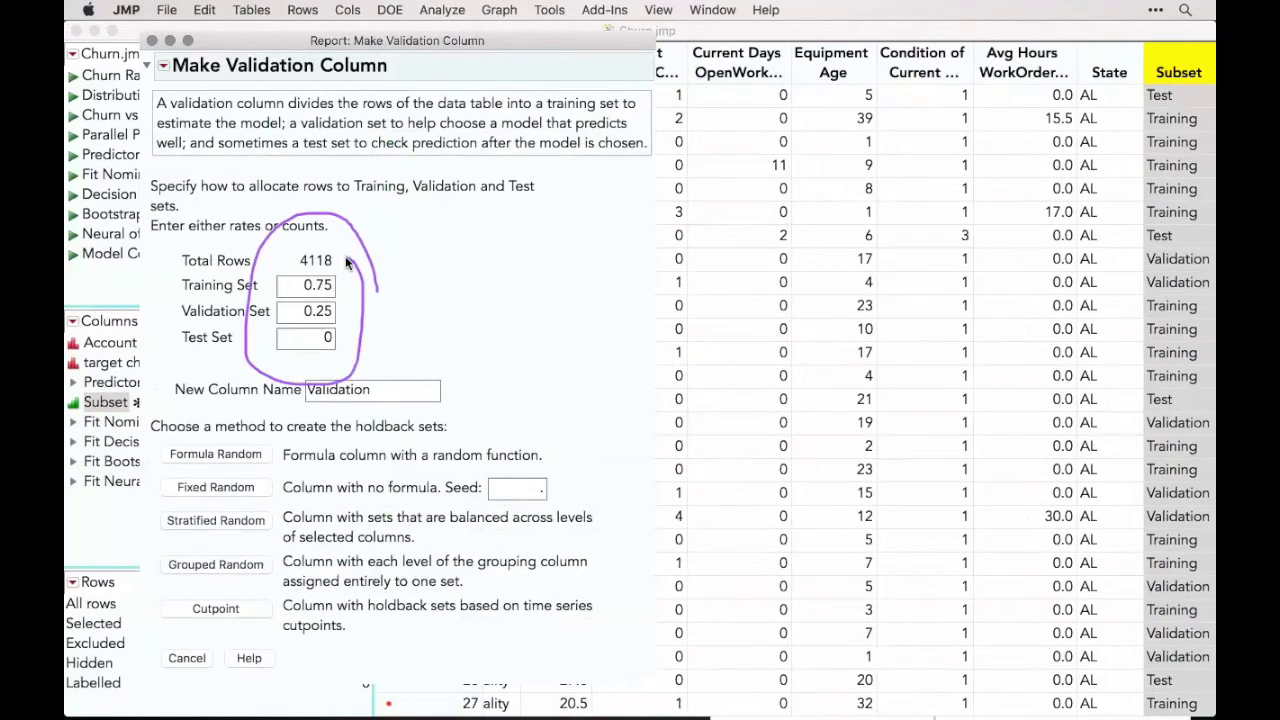
pyautogui.press('Escape')
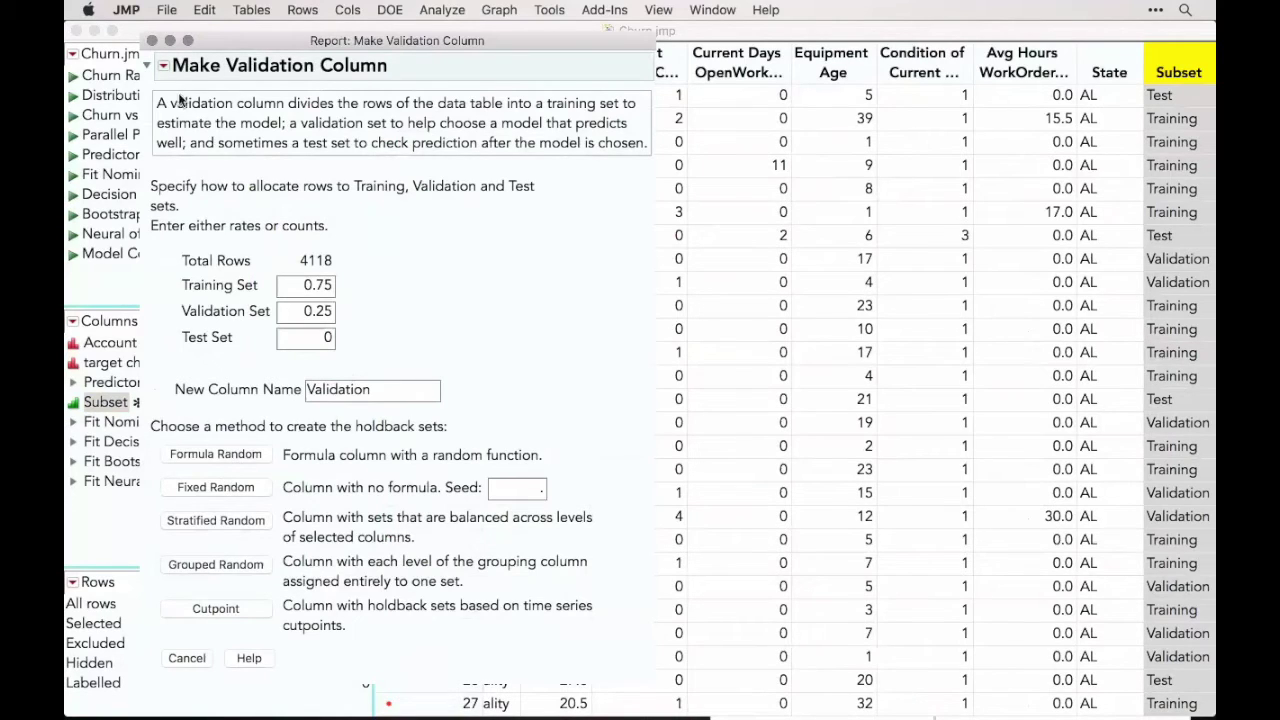
pyautogui.click(151, 40)
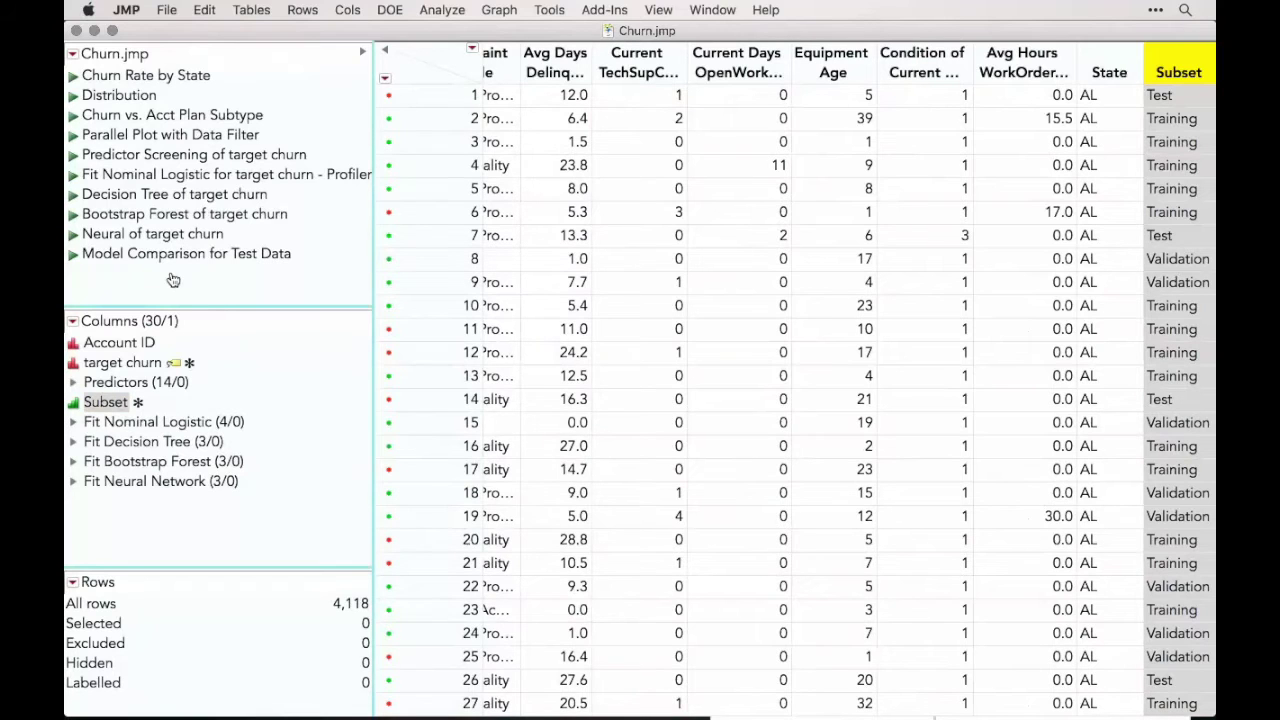
# - Return to the Partition report, examine the tree branches and mark the number-of-splits line in the Split History plot
pyautogui.hotkey('ctrl', 'Up')
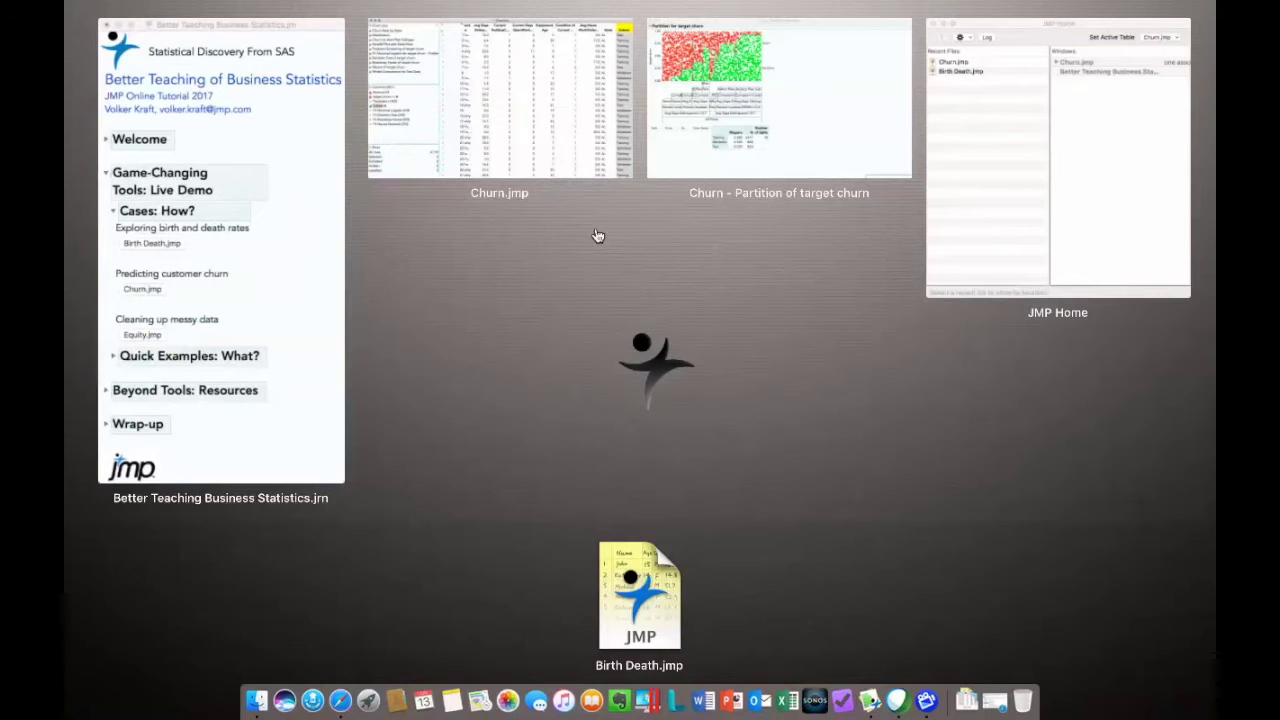
pyautogui.click(842, 98)
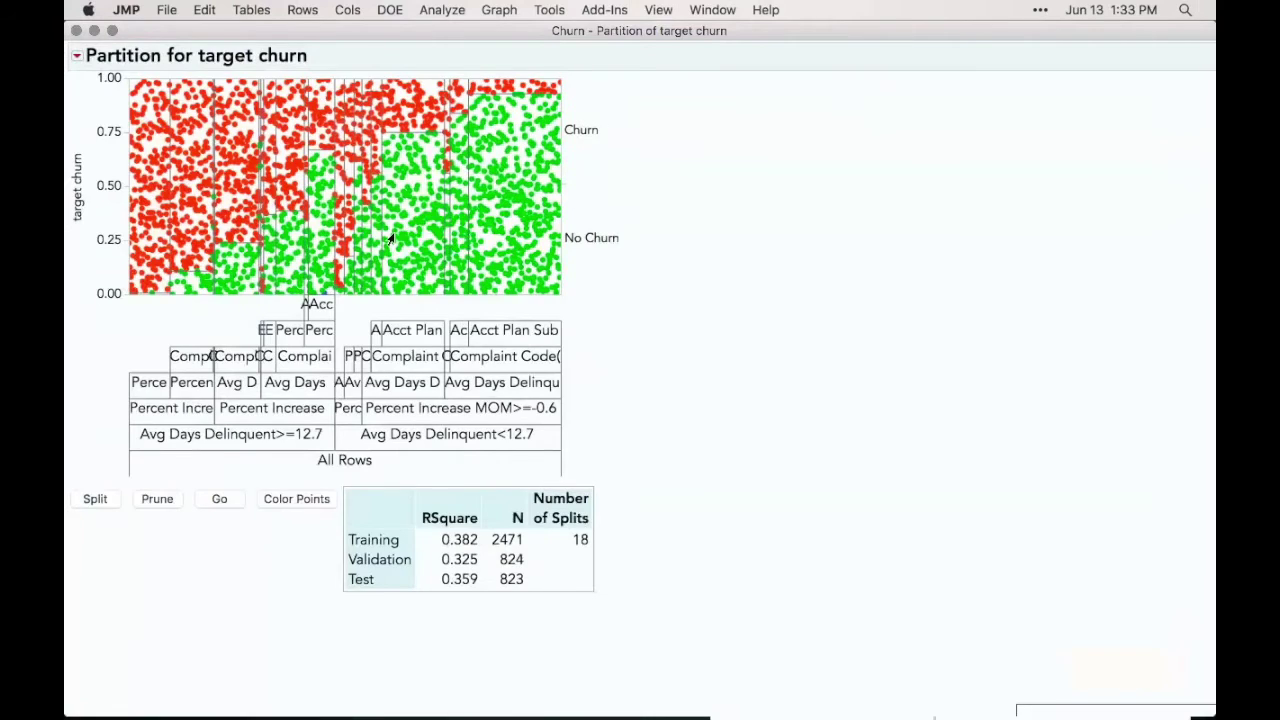
pyautogui.scroll(-5, 393, 240)
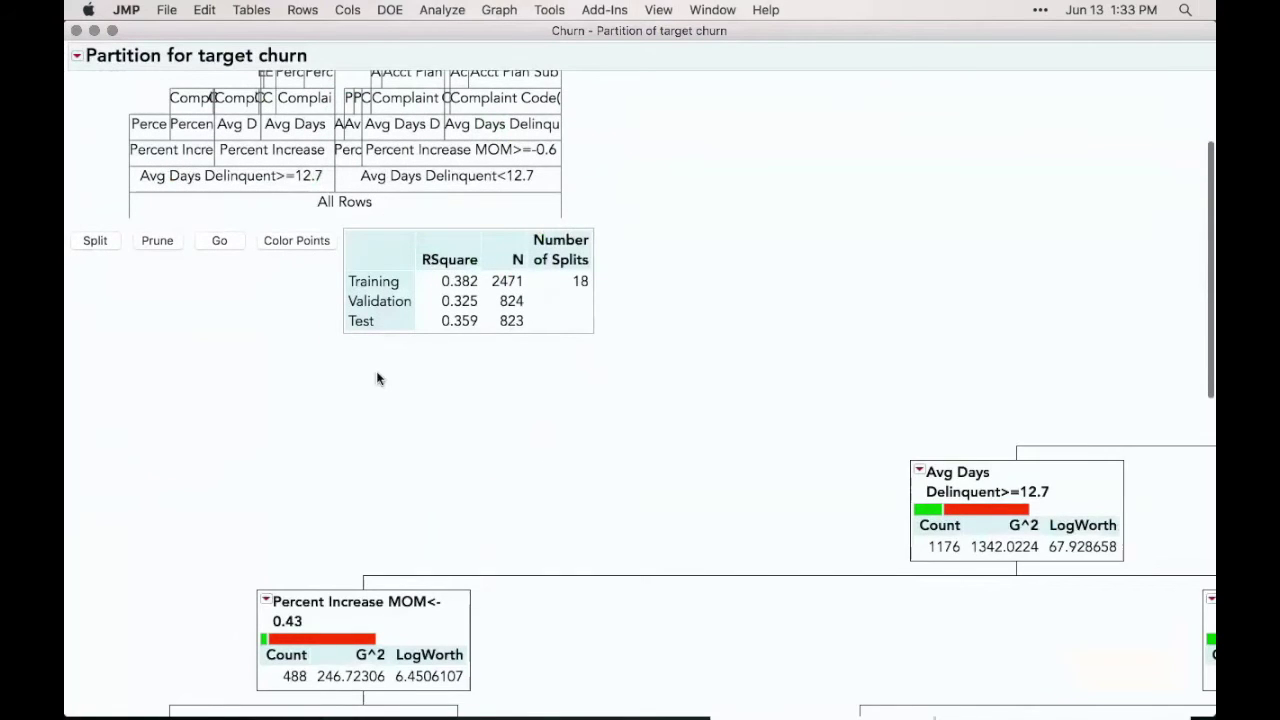
pyautogui.scroll(-12, 433, 358)
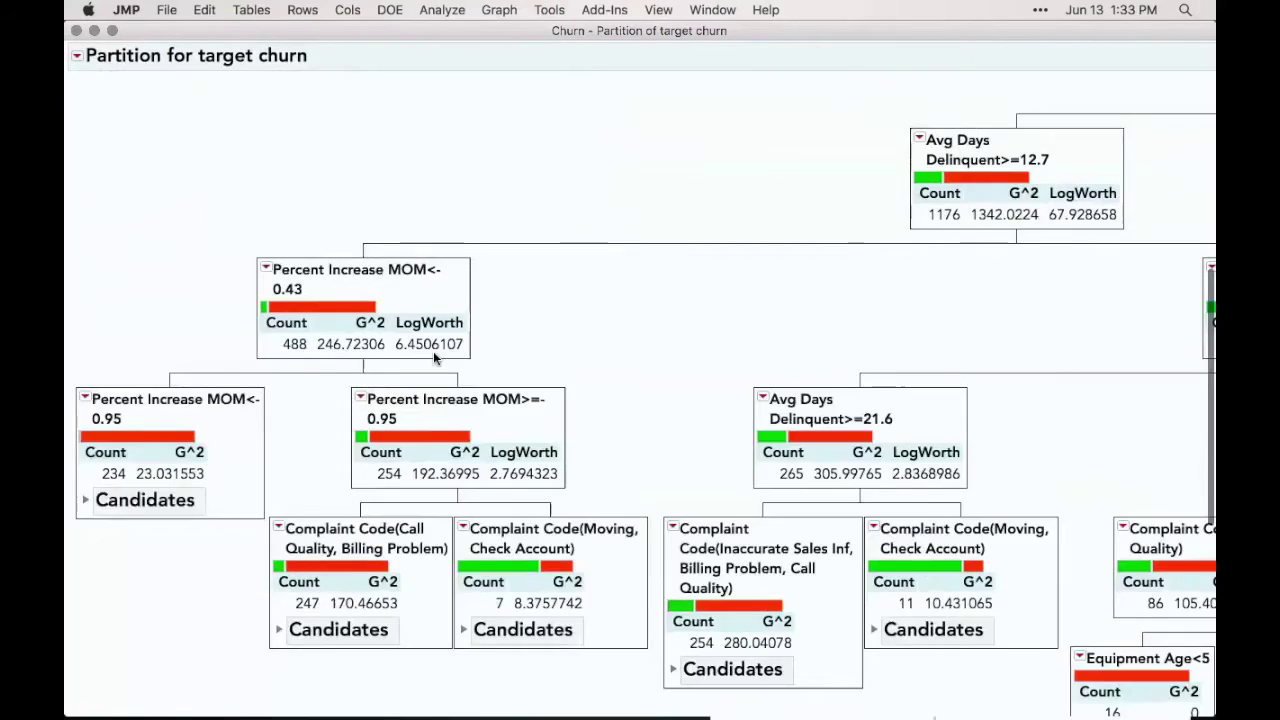
pyautogui.scroll(-4, 433, 358)
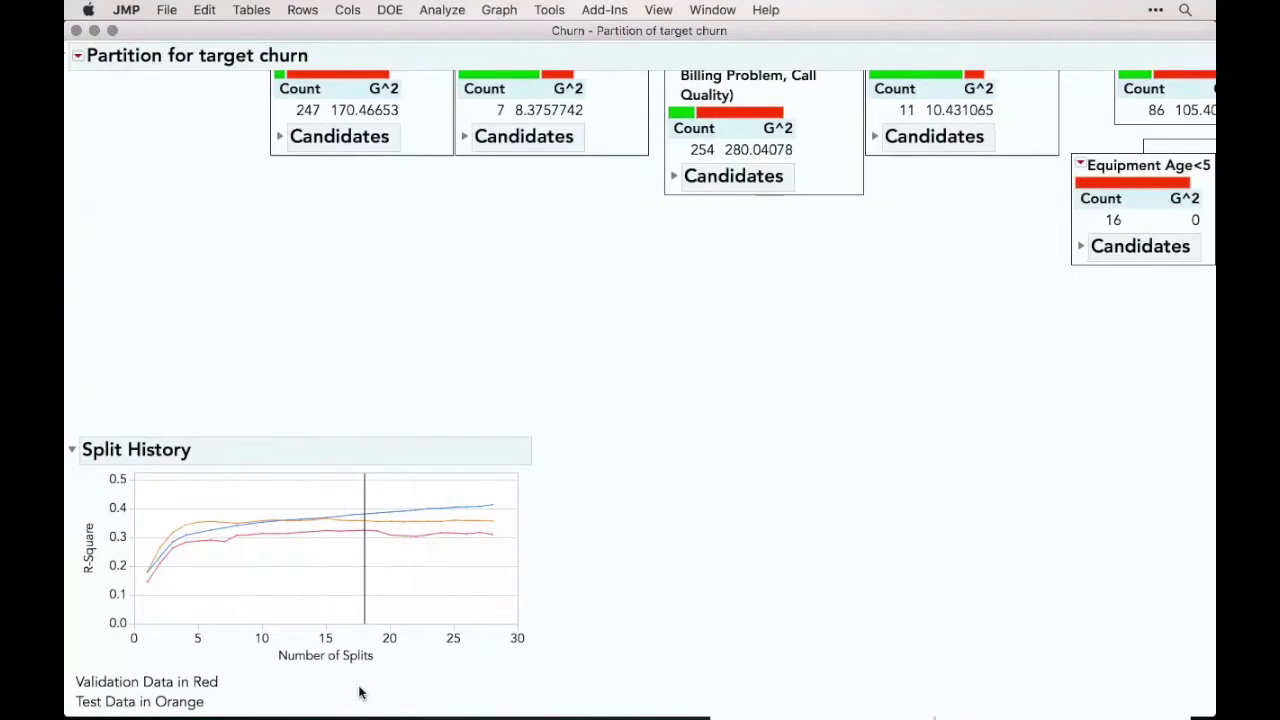
pyautogui.moveTo(362, 364); pyautogui.dragTo(367, 458)
pyautogui.scroll(15, 360, 528)
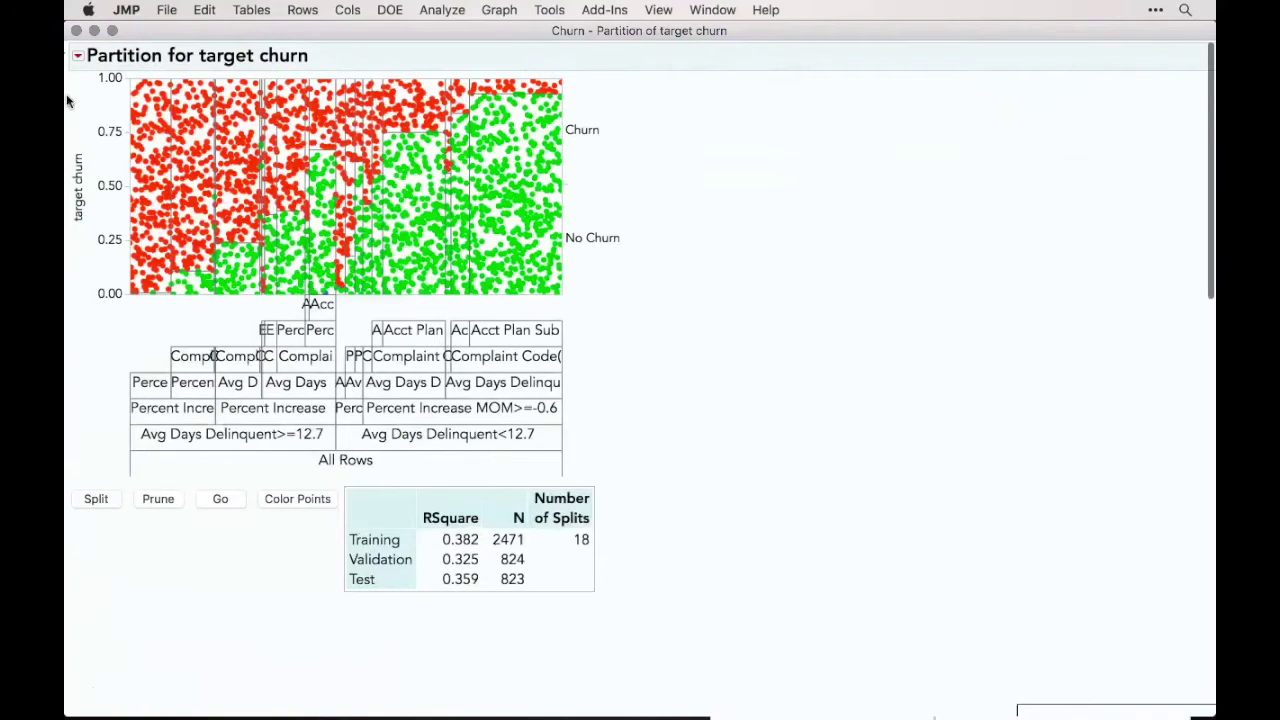
# - Add Fit Details to the Partition report, circle the test Misclassification Rate, and close the report
pyautogui.click(78, 56)
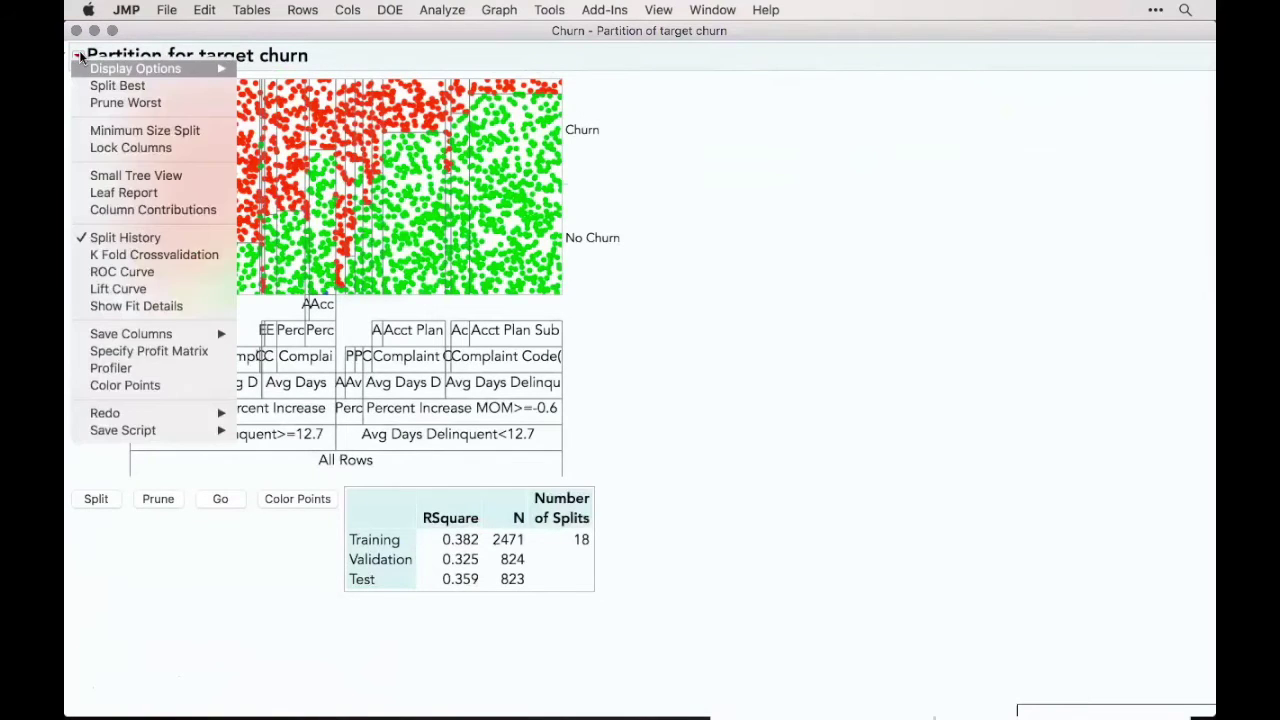
pyautogui.click(165, 311)
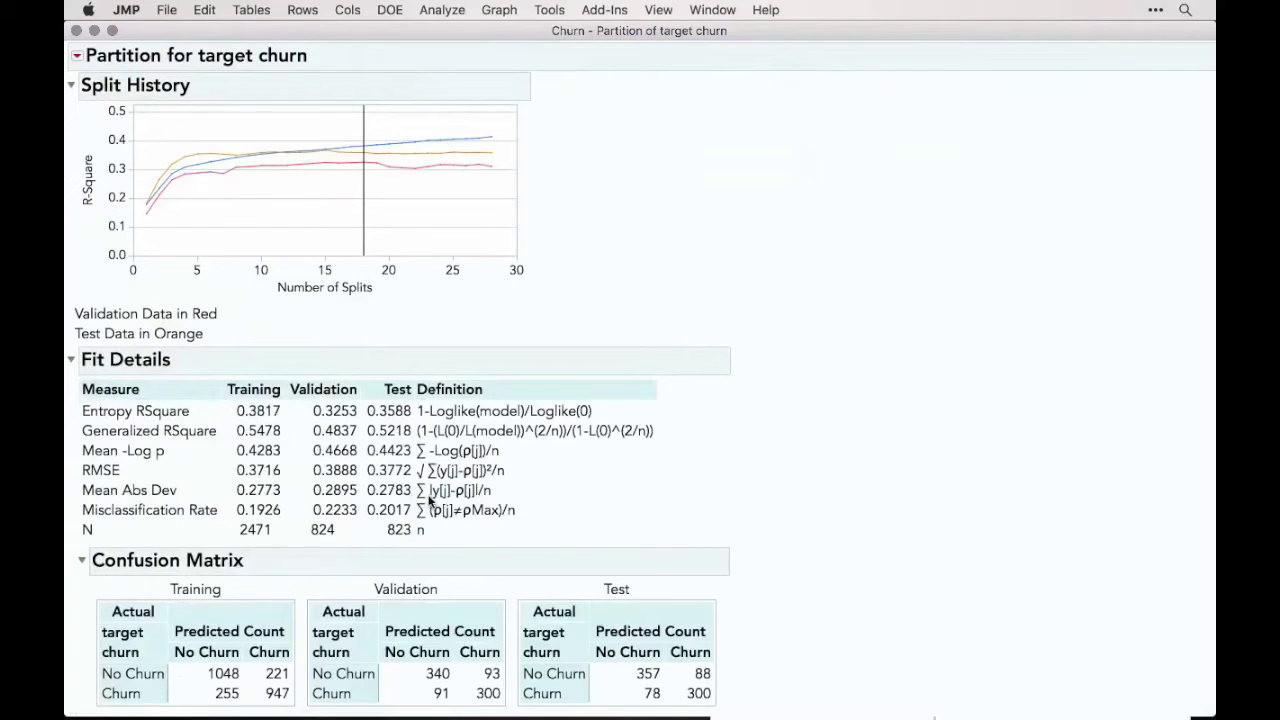
pyautogui.moveTo(426, 494)
pyautogui.mouseDown()
pyautogui.moveTo(358, 491)
pyautogui.moveTo(415, 523)
pyautogui.mouseUp()
pyautogui.click(76, 31)
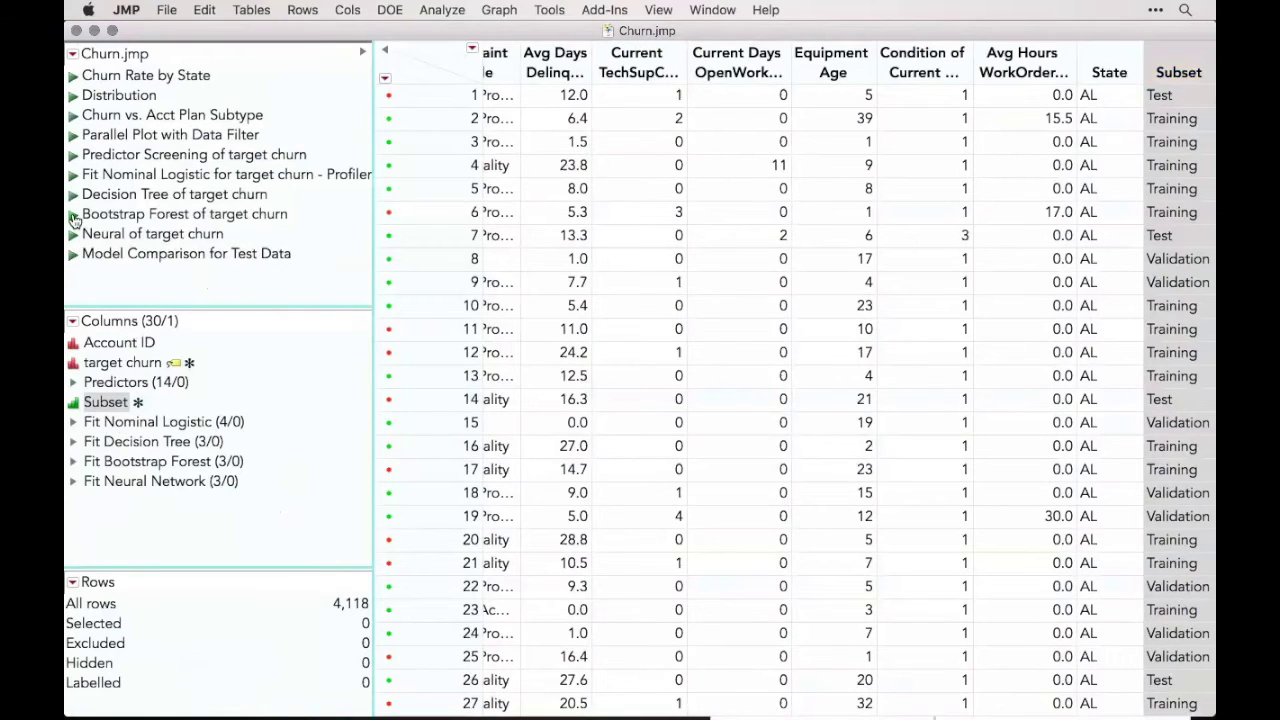
# - Run the Bootstrap Forest of target churn script, circle the Test confusion matrix and test Misclassification Rate, and close the report
pyautogui.click(73, 215)
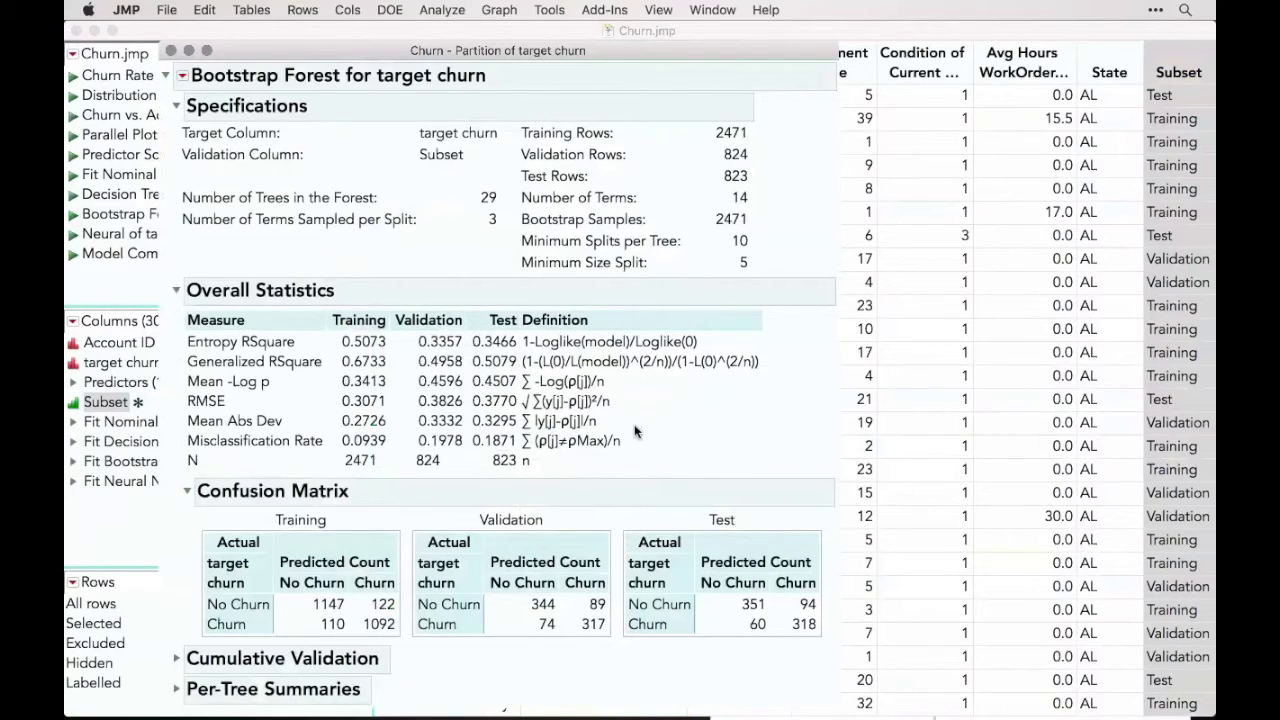
pyautogui.moveTo(786, 482)
pyautogui.mouseDown()
pyautogui.moveTo(640, 474)
pyautogui.moveTo(746, 456)
pyautogui.mouseUp()
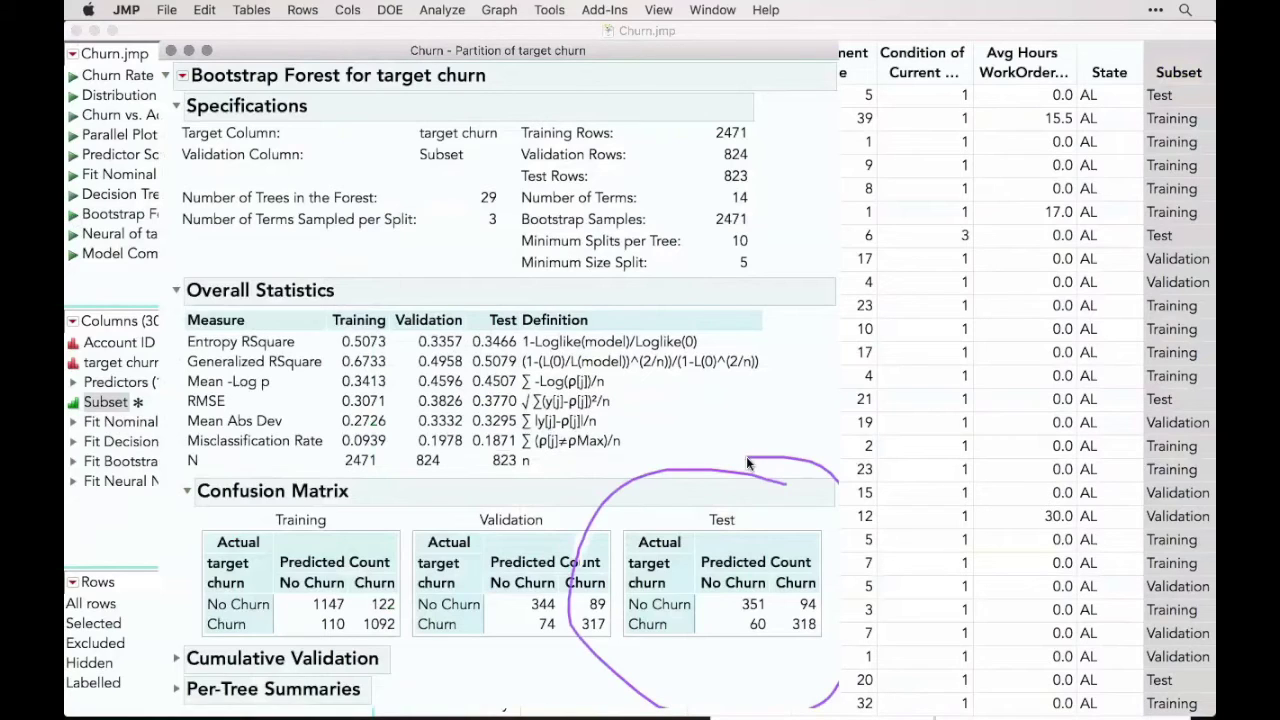
pyautogui.moveTo(522, 434)
pyautogui.mouseDown()
pyautogui.moveTo(499, 423)
pyautogui.moveTo(490, 456)
pyautogui.moveTo(511, 435)
pyautogui.mouseUp()
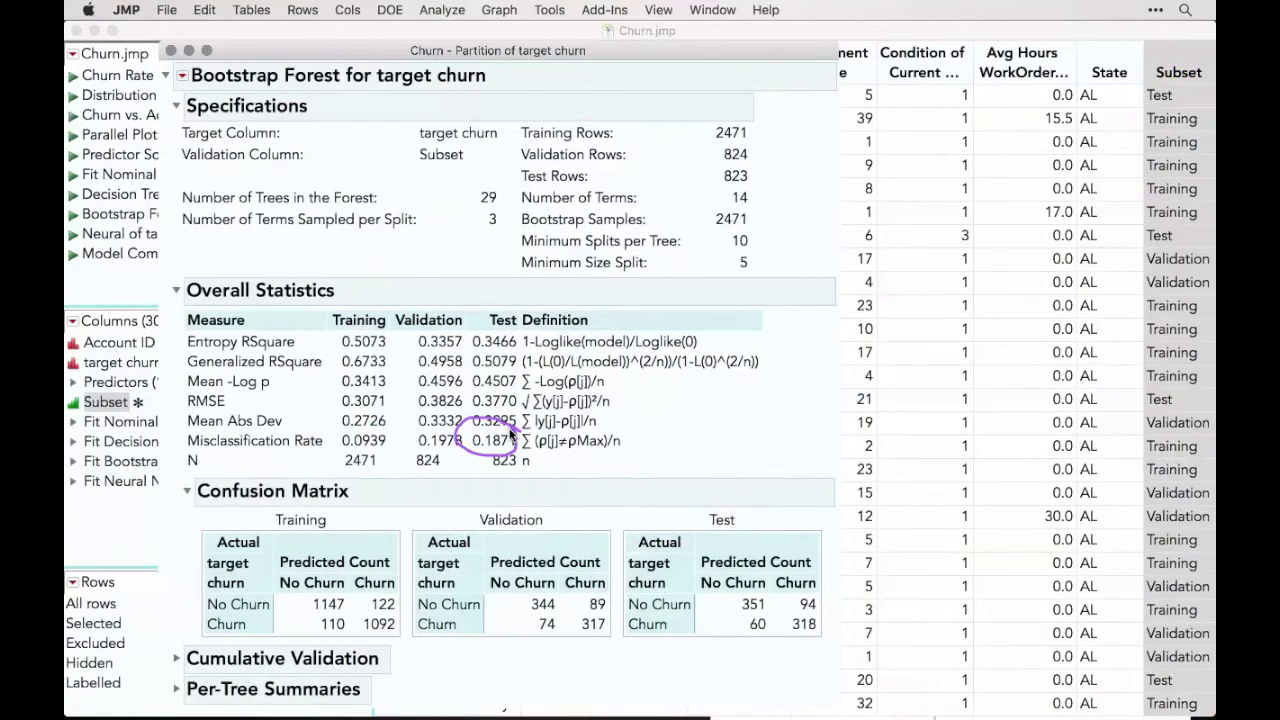
pyautogui.click(172, 50)
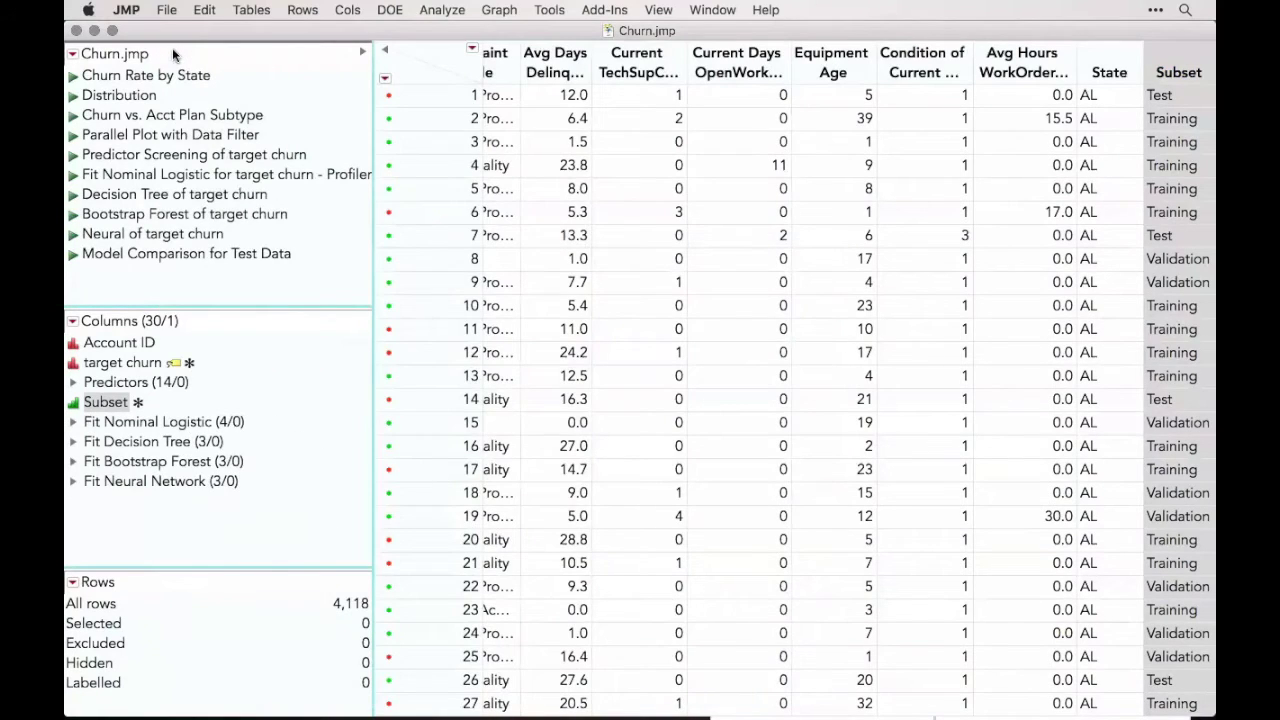
# - Run the Neural of target churn script, circle the Test results and open the options for model NTanH(3)NTanH2(2)
pyautogui.click(74, 235)
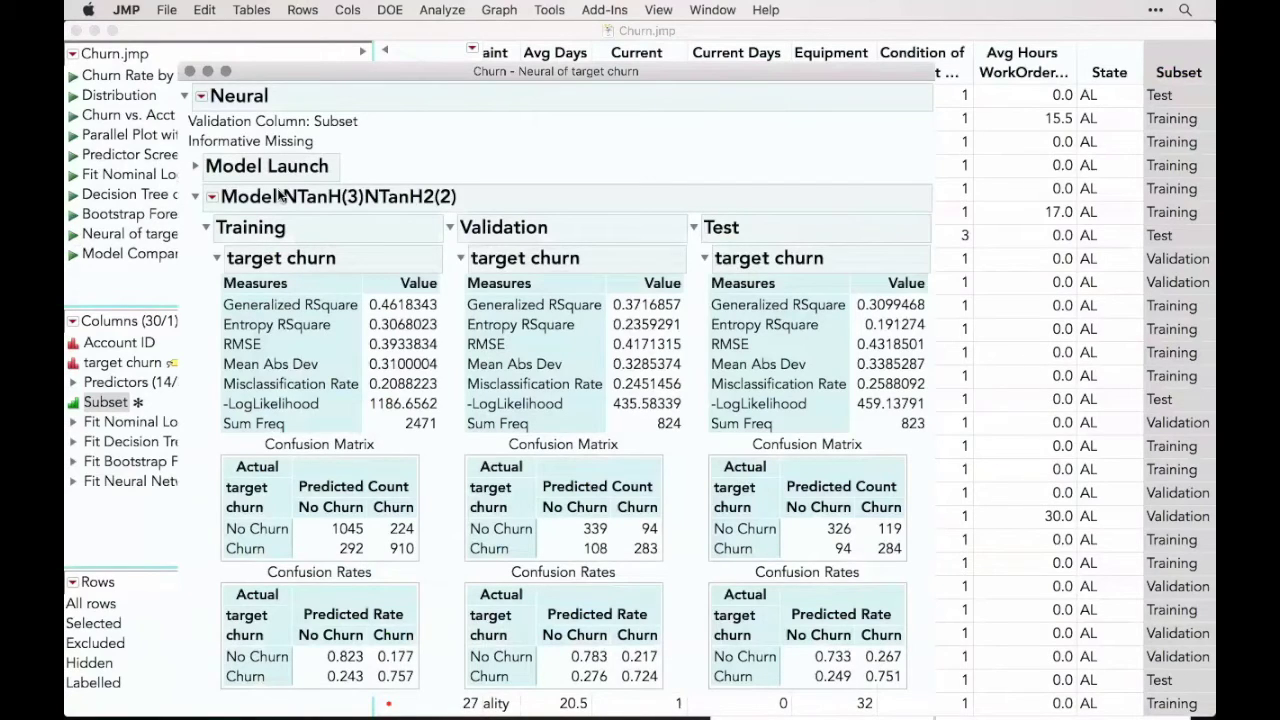
pyautogui.moveTo(807, 137); pyautogui.dragTo(805, 220)
pyautogui.click(213, 198)
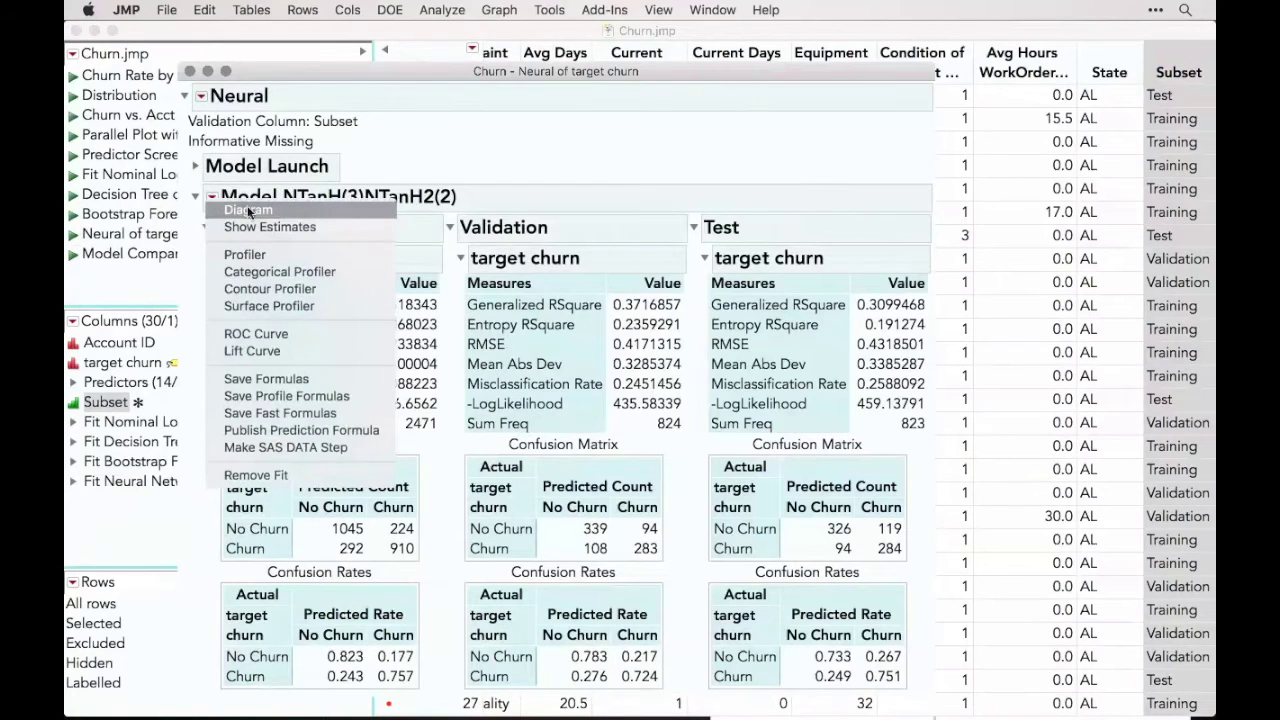
# - Show the neural network diagram for the NTanH(3)NTanH2(2) model and widen it to include the target churn node
pyautogui.click(248, 211)
pyautogui.scroll(-3, 586, 400)
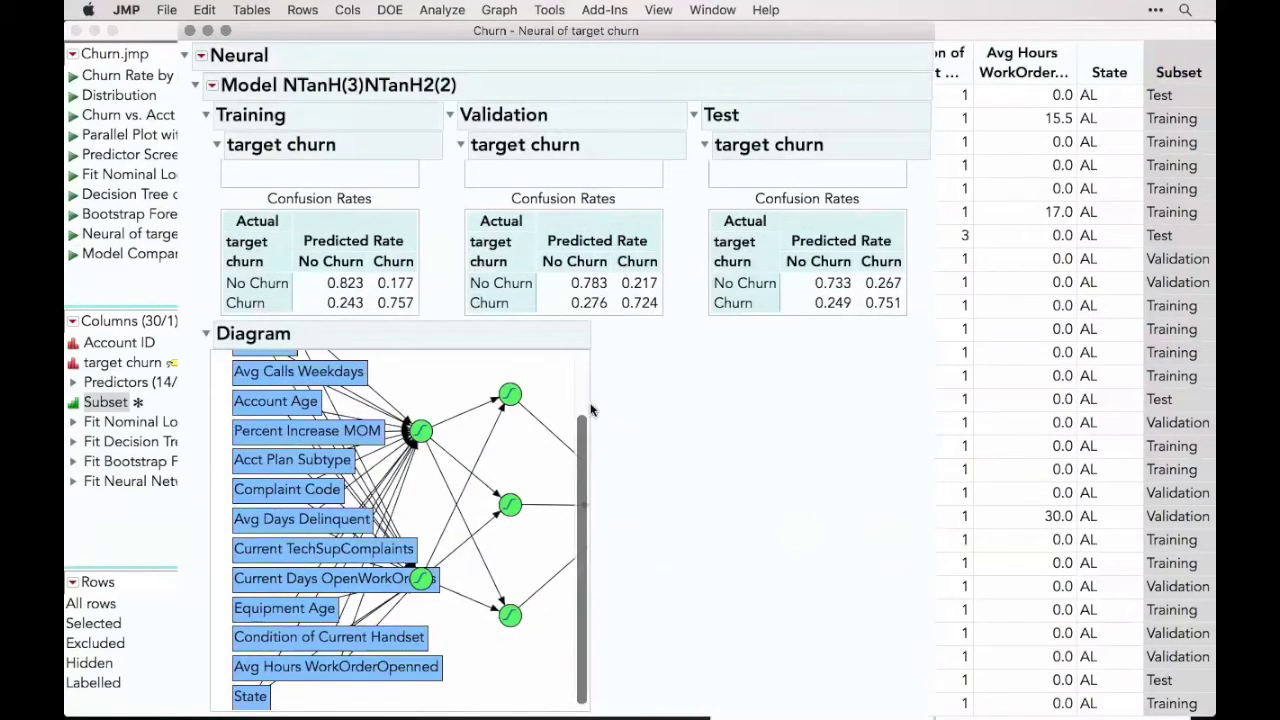
pyautogui.scroll(4, 586, 402)
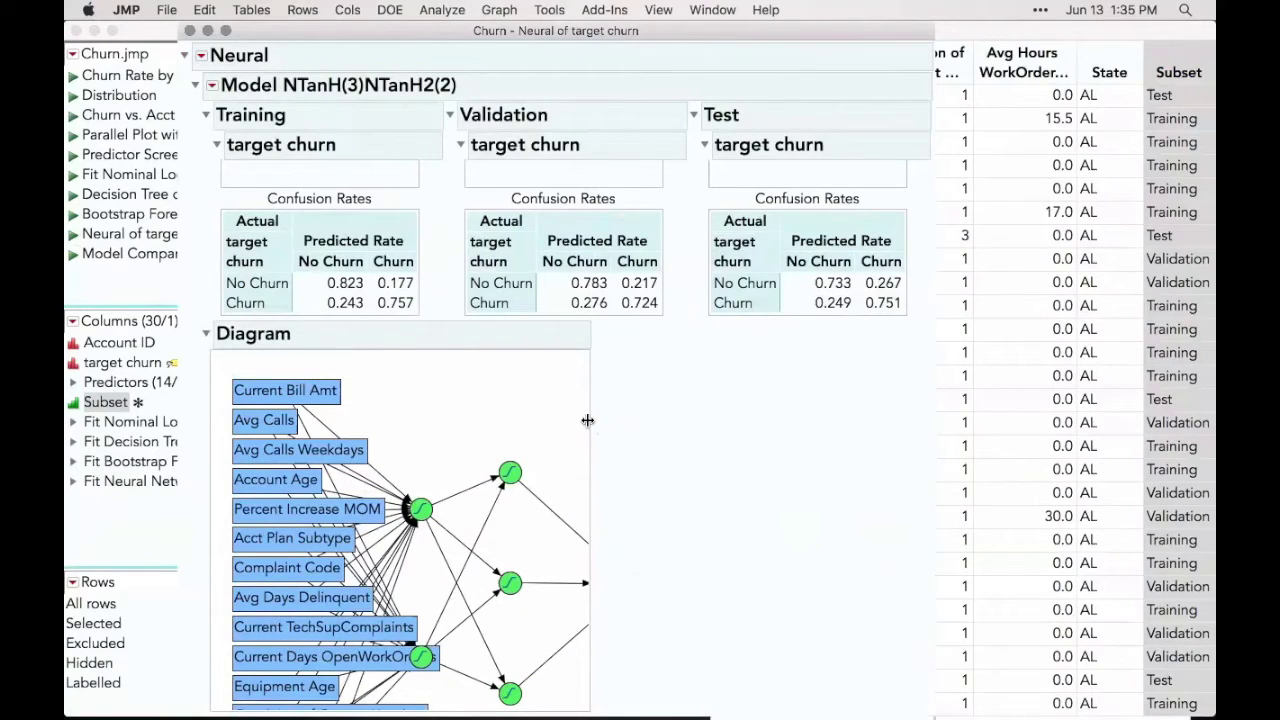
pyautogui.moveTo(588, 420); pyautogui.dragTo(706, 420)
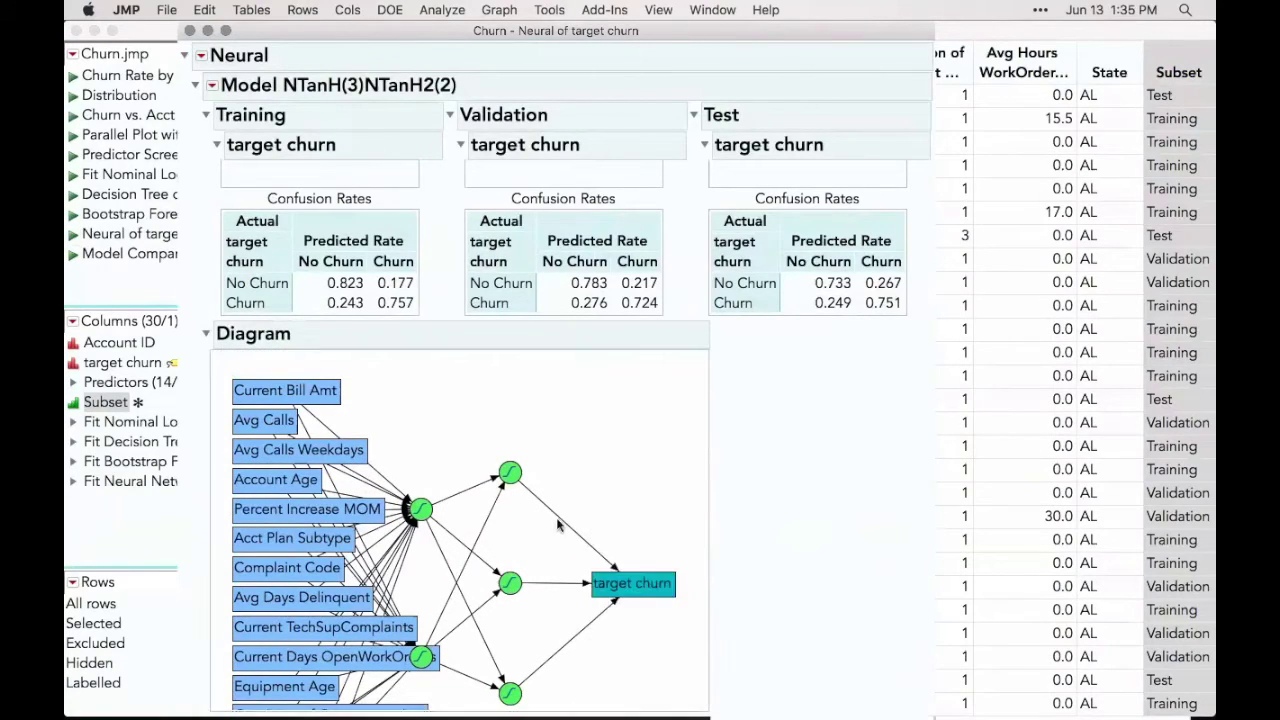
pyautogui.scroll(-2, 556, 517)
pyautogui.scroll(-1, 558, 525)
pyautogui.scroll(3, 443, 610)
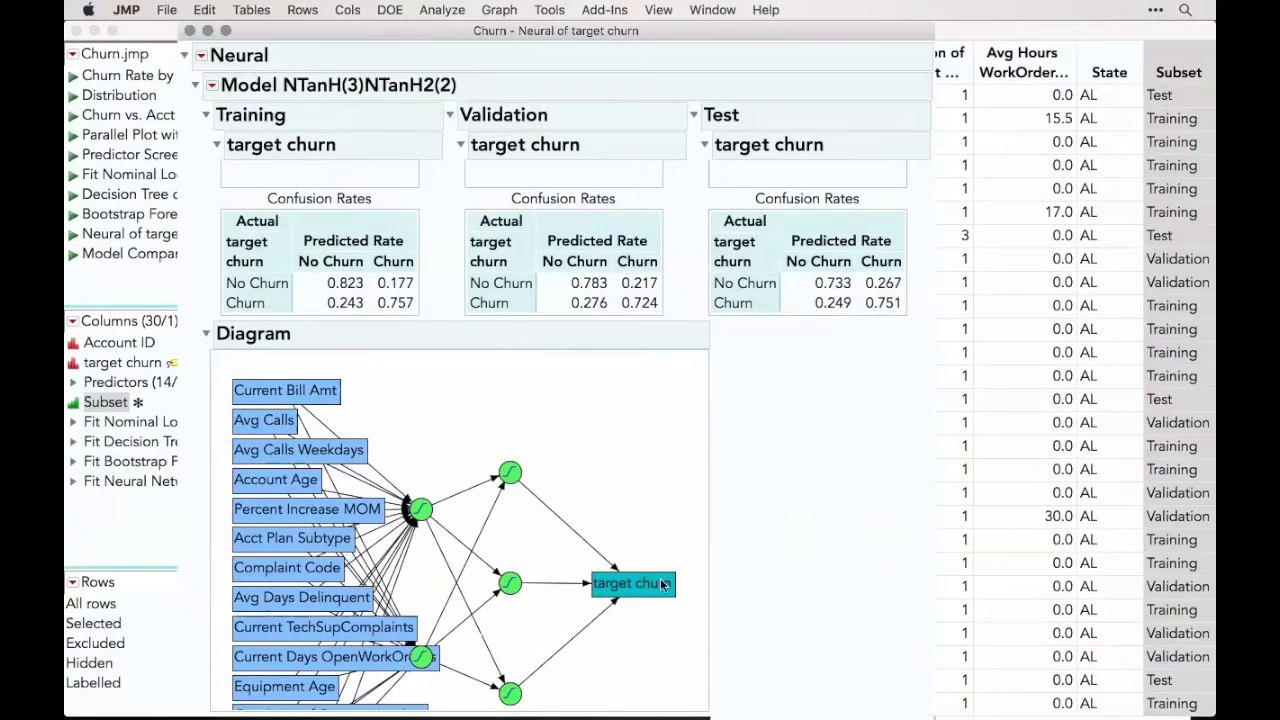
pyautogui.scroll(5, 810, 514)
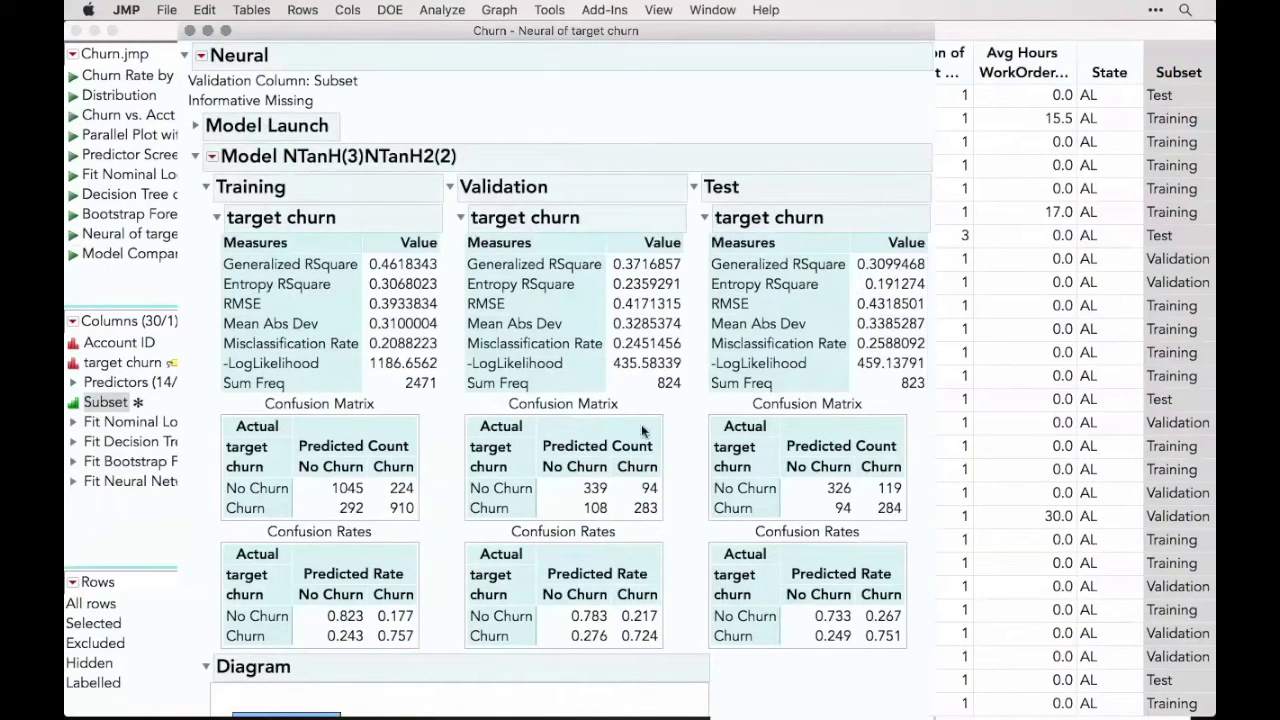
# - Publish the neural model's prediction formula to the Formula Depot and review the available code-generation options
pyautogui.click(213, 157)
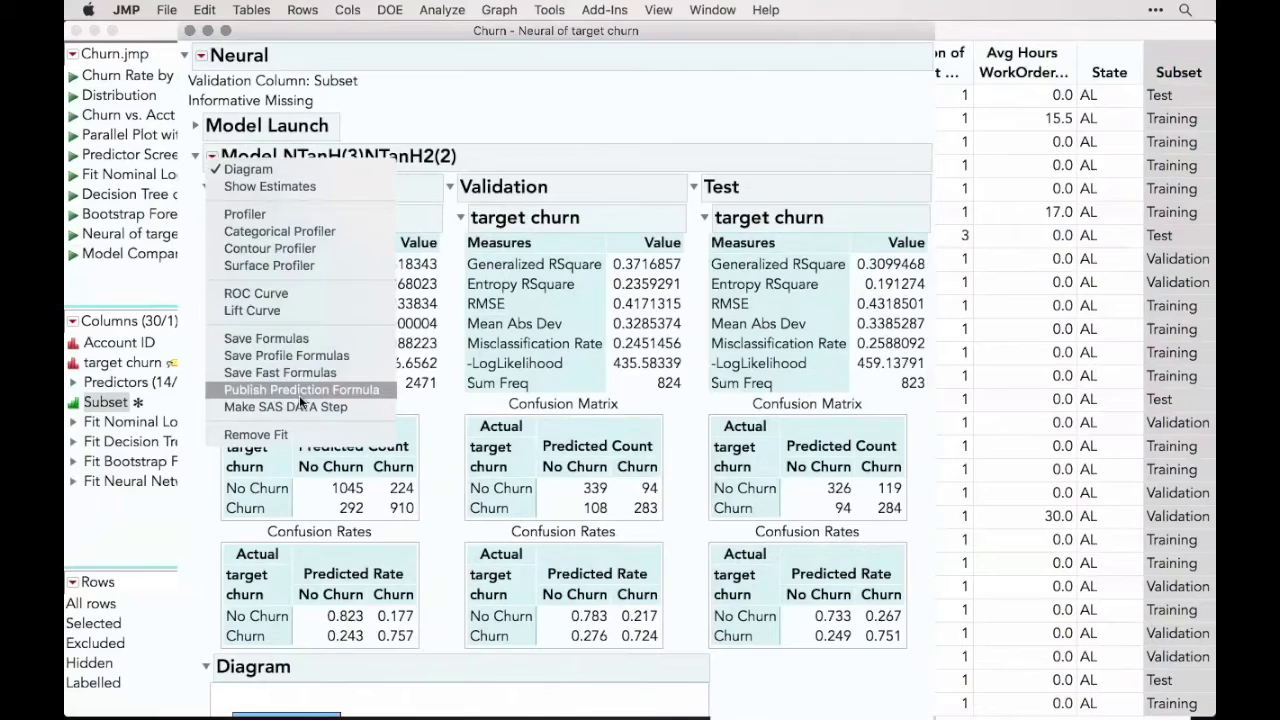
pyautogui.click(306, 392)
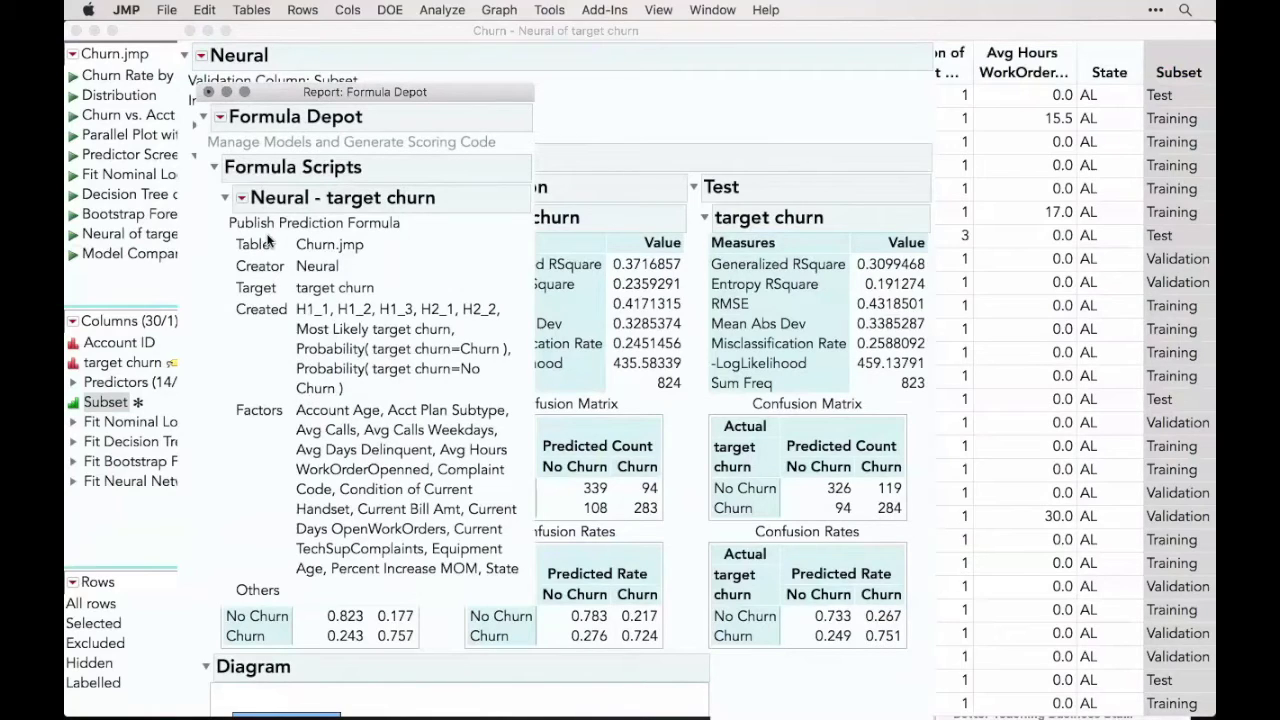
pyautogui.click(219, 117)
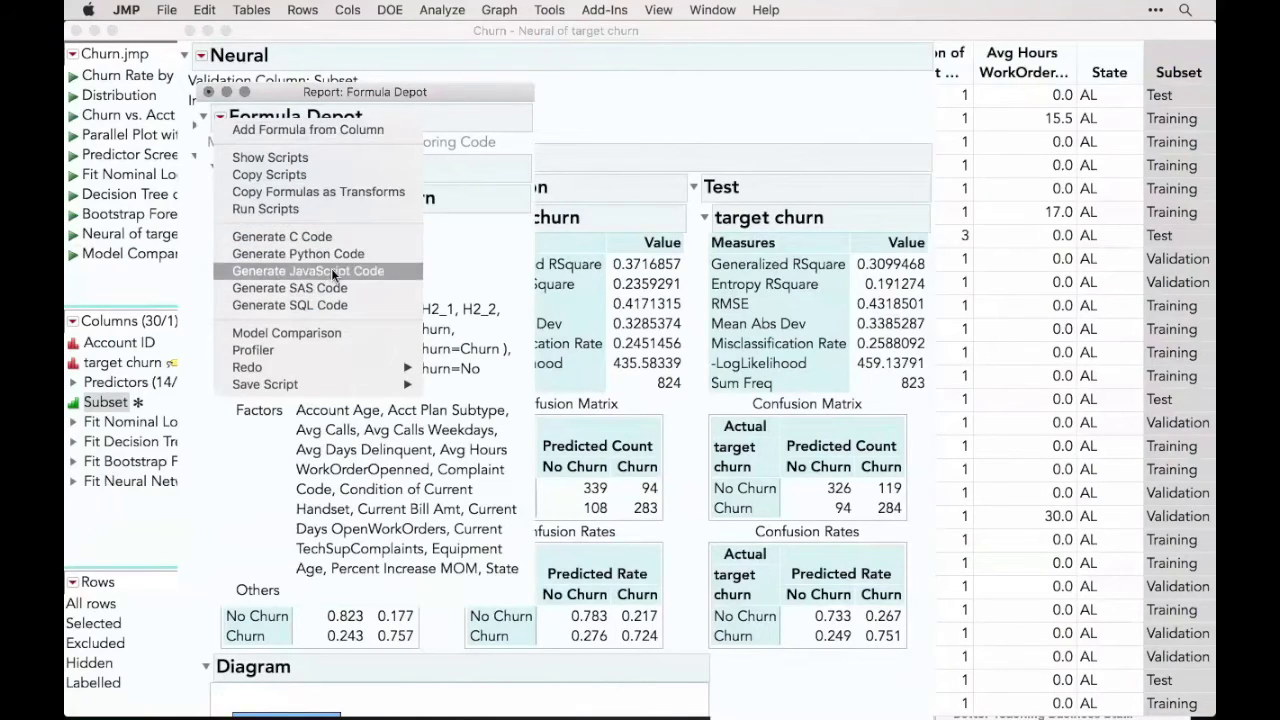
pyautogui.click(335, 305)
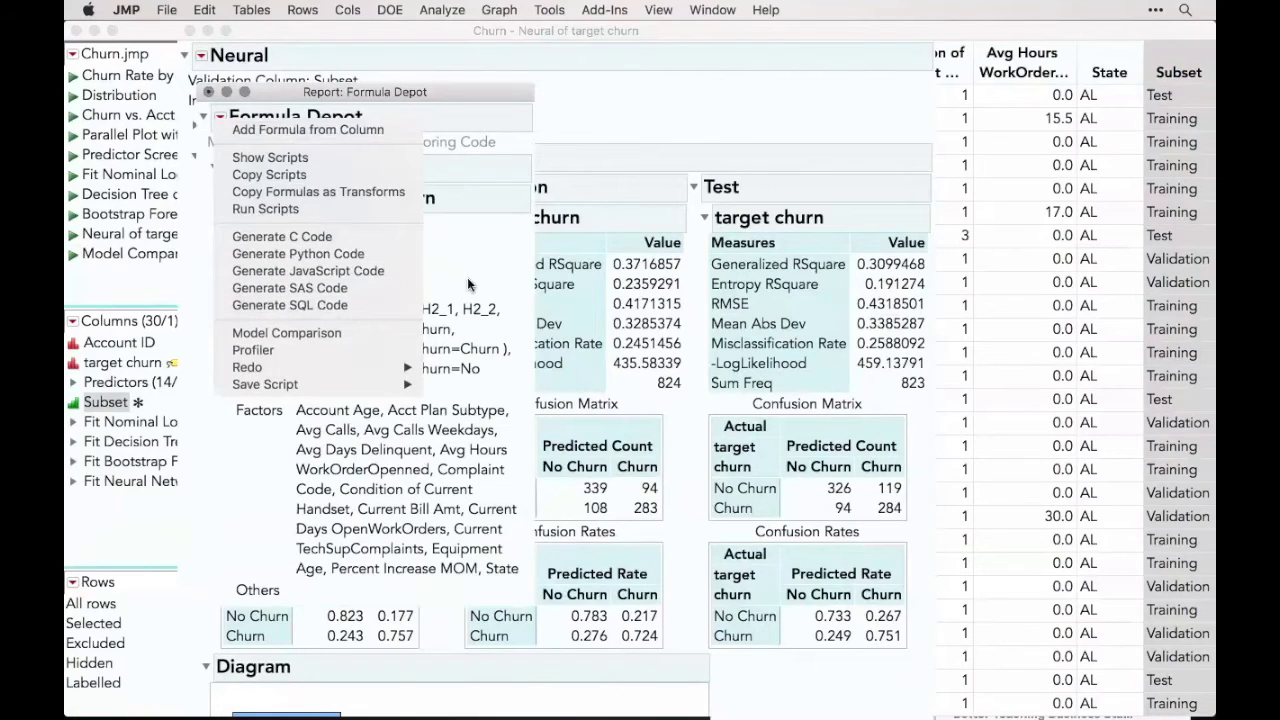
# - Close the Formula Depot without saving it, and close the Neural report
pyautogui.click(208, 91)
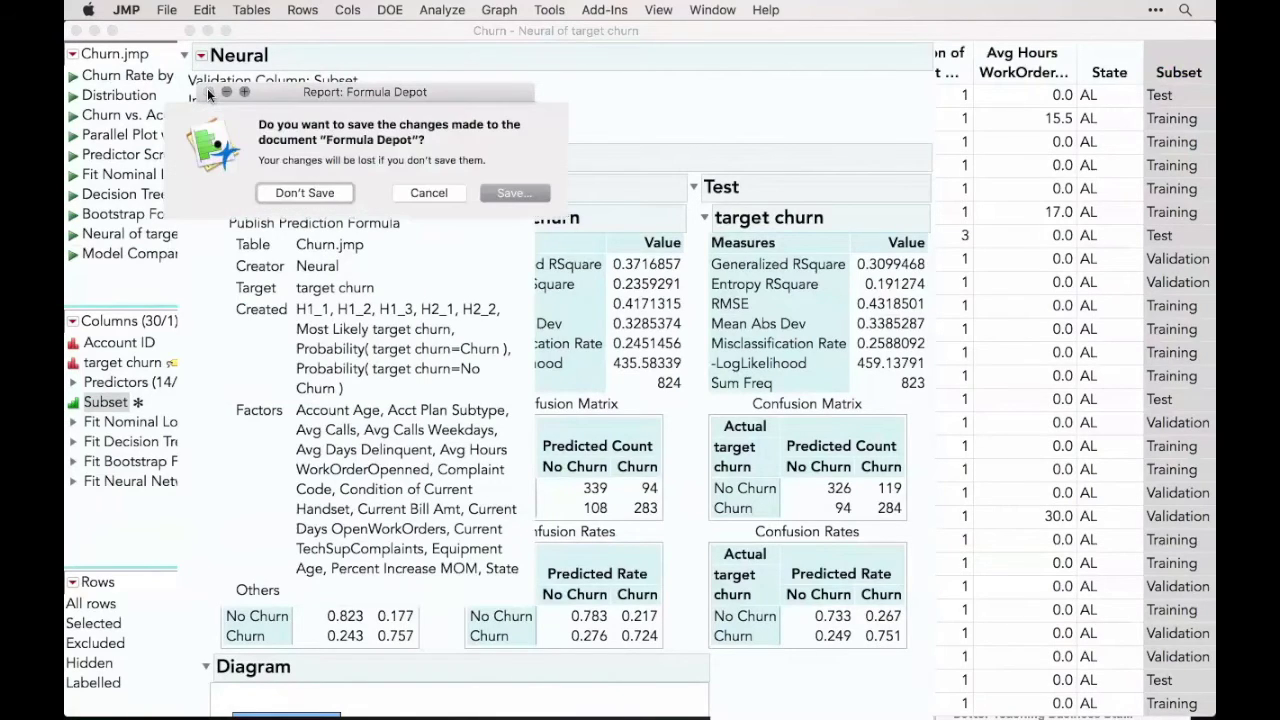
pyautogui.click(304, 192)
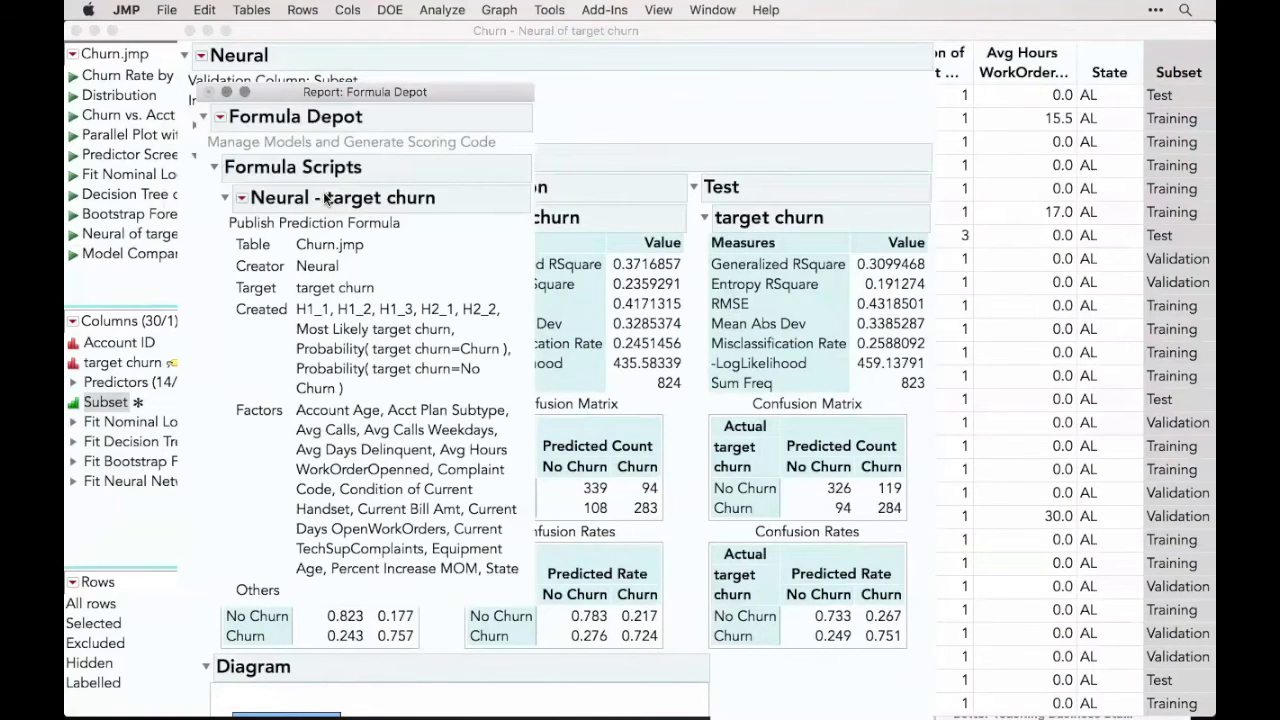
pyautogui.click(190, 32)
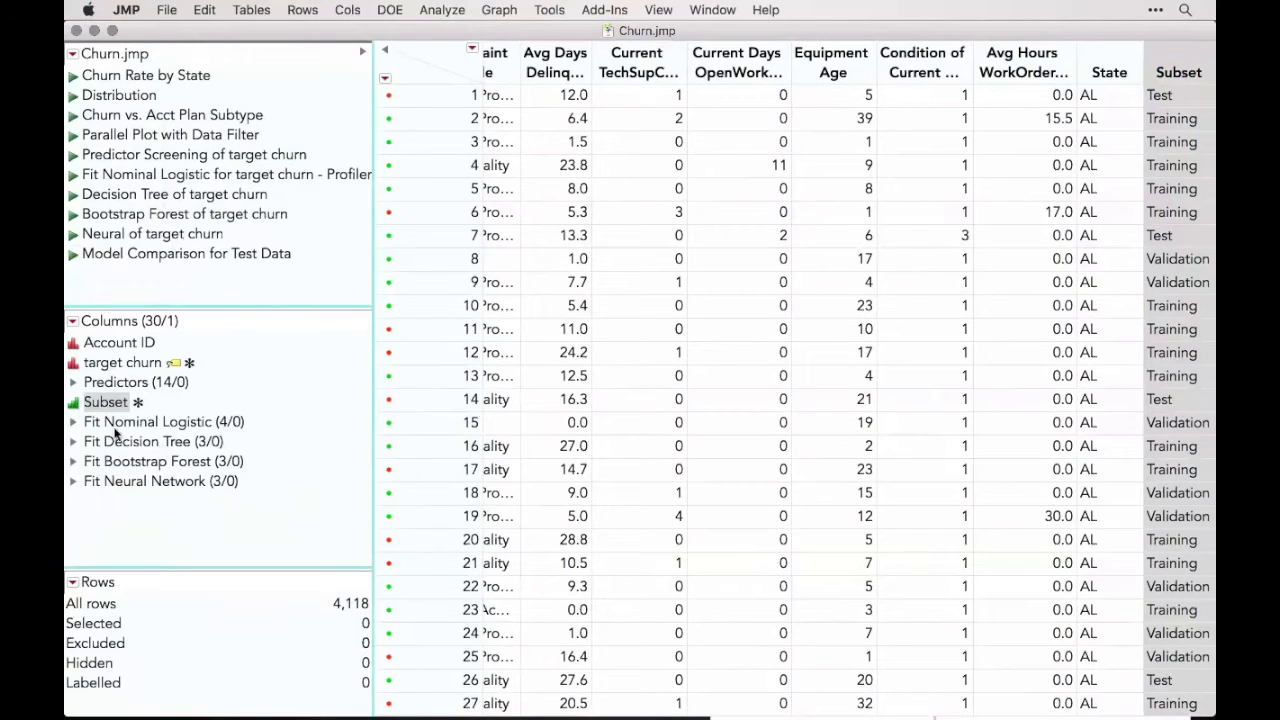
# - Review the saved prediction column groups for the nominal logistic, decision tree, bootstrap forest and neural network models
pyautogui.click(72, 422)
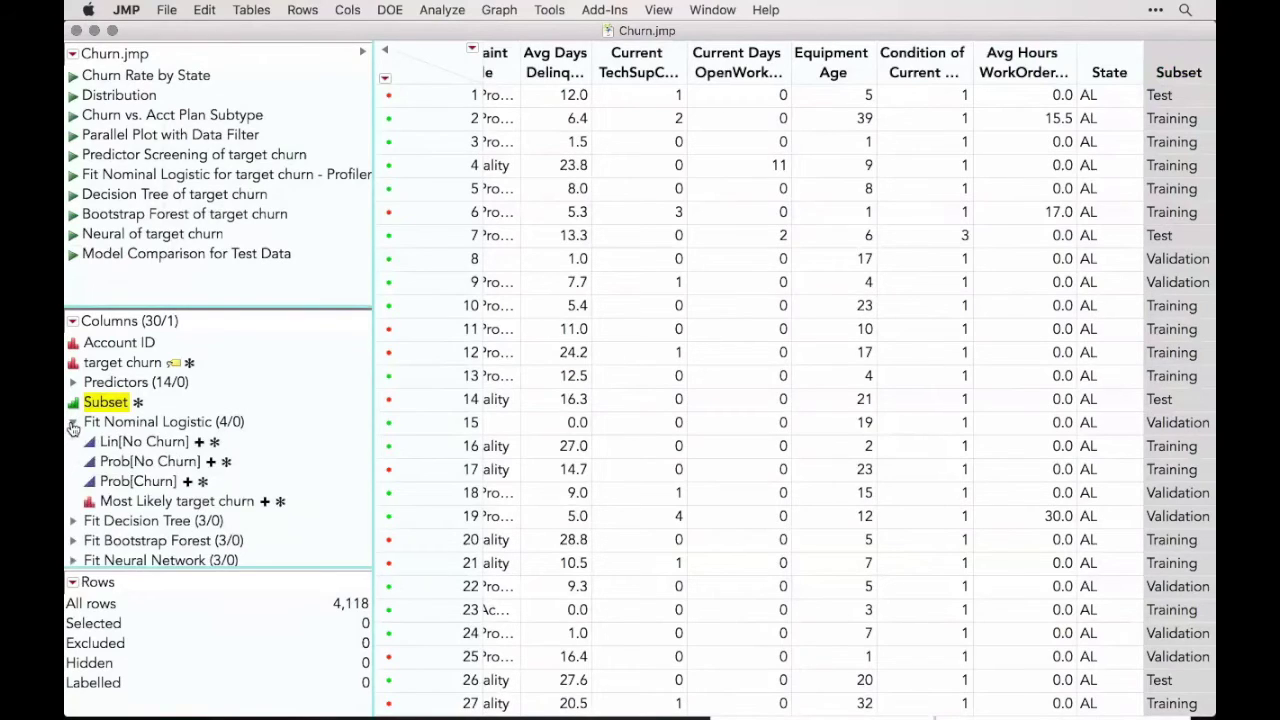
pyautogui.click(72, 424)
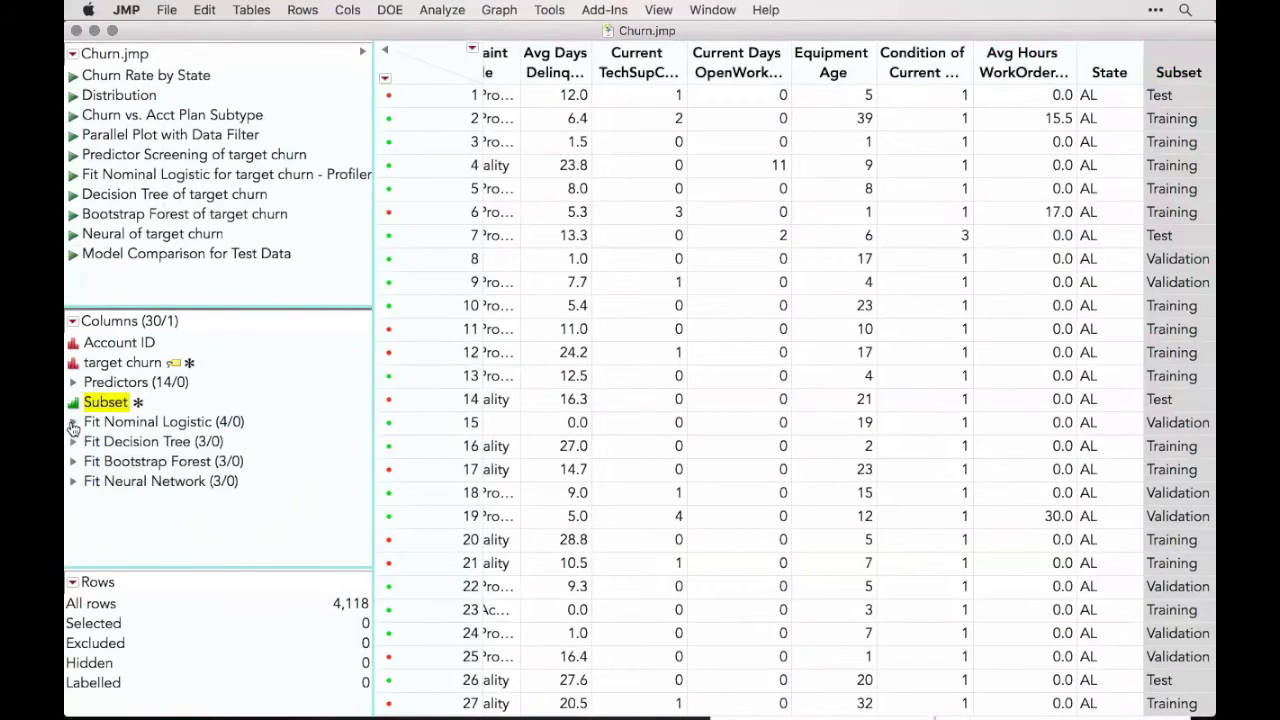
pyautogui.click(128, 421)
pyautogui.click(137, 441)
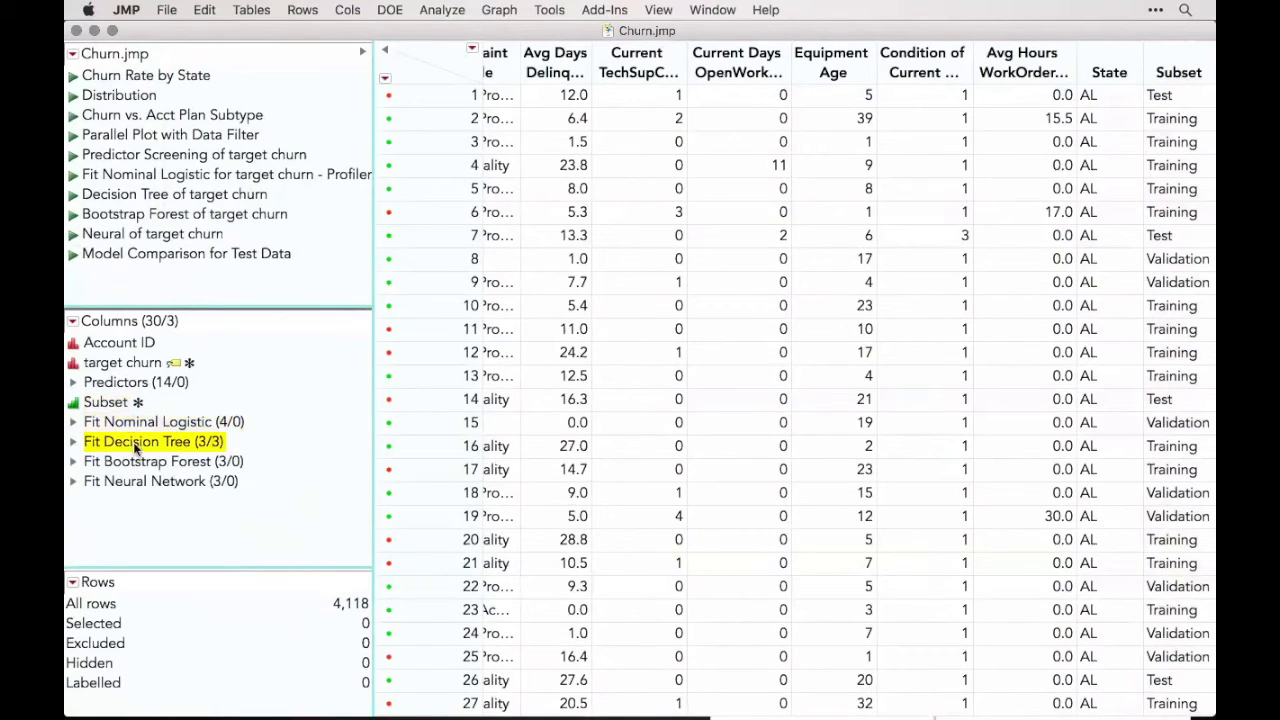
pyautogui.click(138, 463)
pyautogui.click(140, 481)
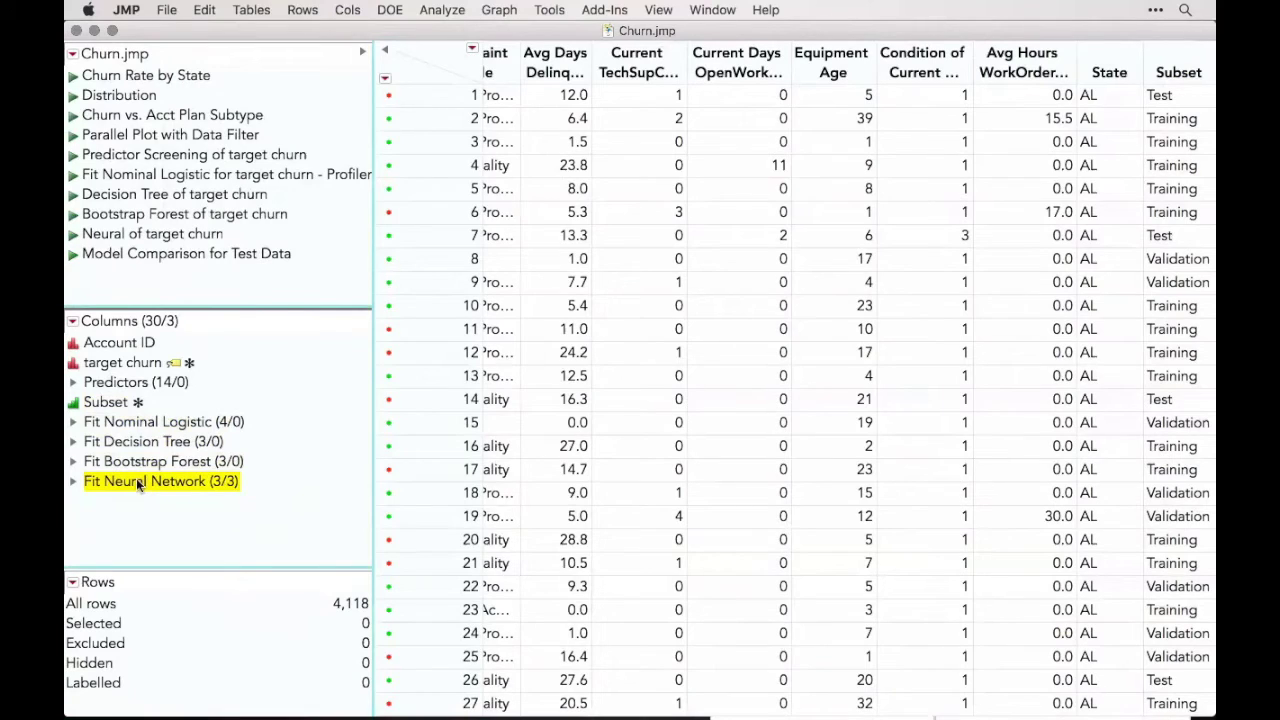
# - Run the saved Model Comparison for Test Data script and sort its measures of fit by Generalized RSquare in descending order
pyautogui.click(73, 258)
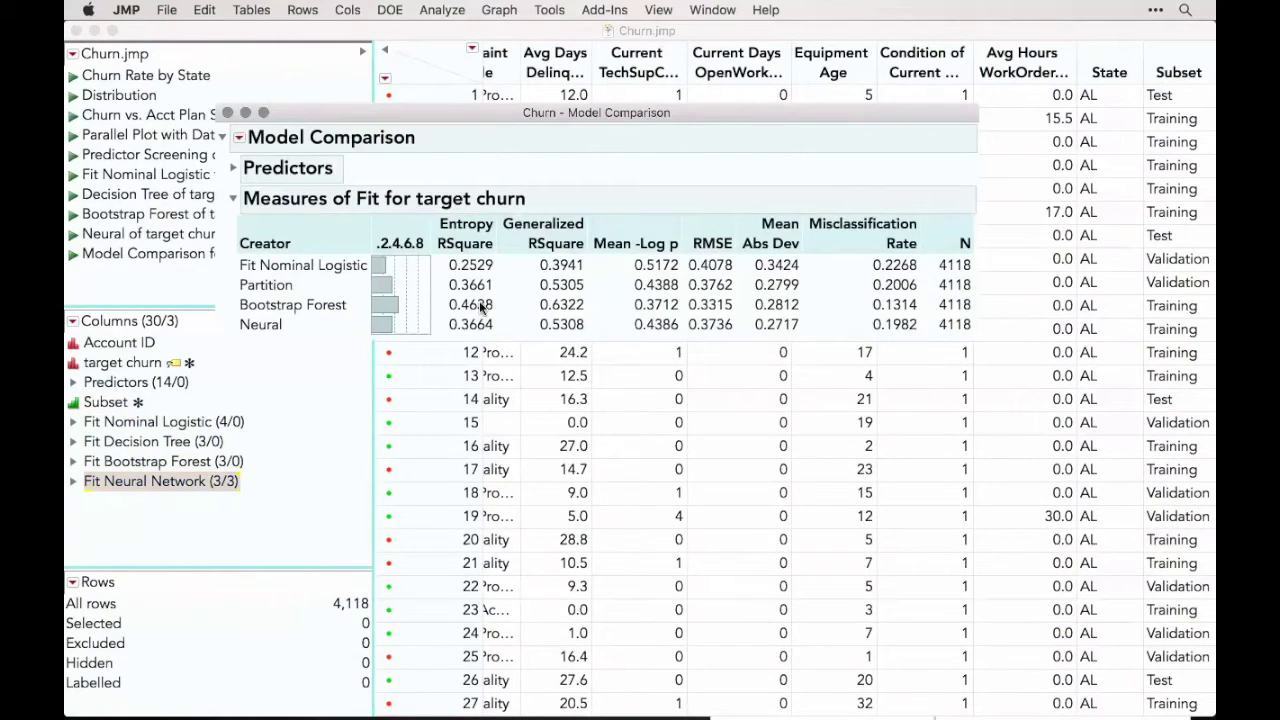
pyautogui.rightClick(567, 270)
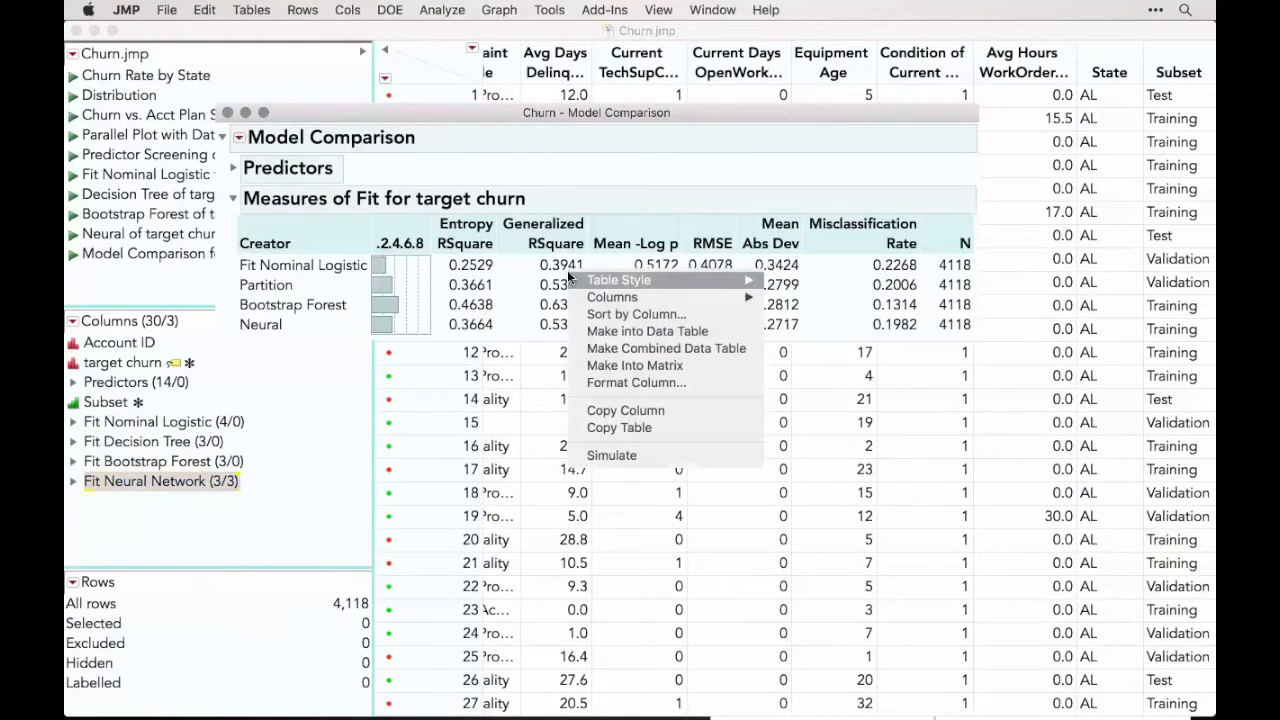
pyautogui.click(629, 315)
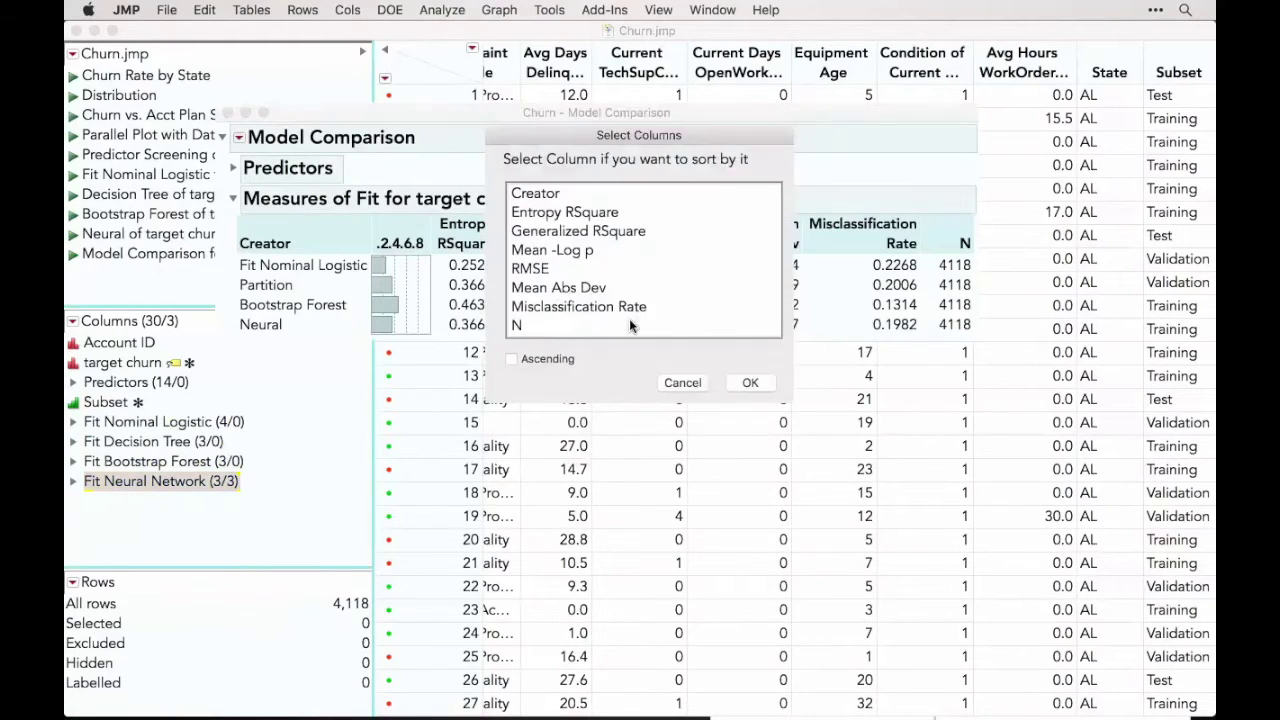
pyautogui.click(568, 234)
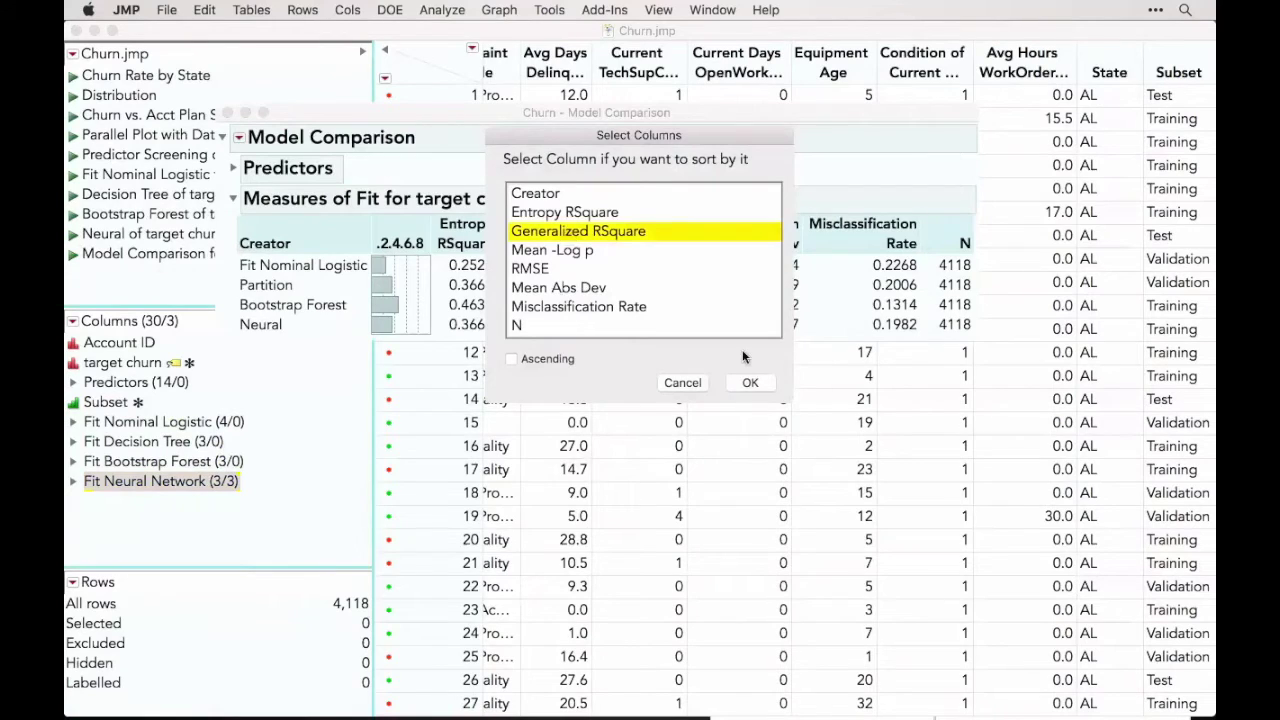
pyautogui.click(753, 388)
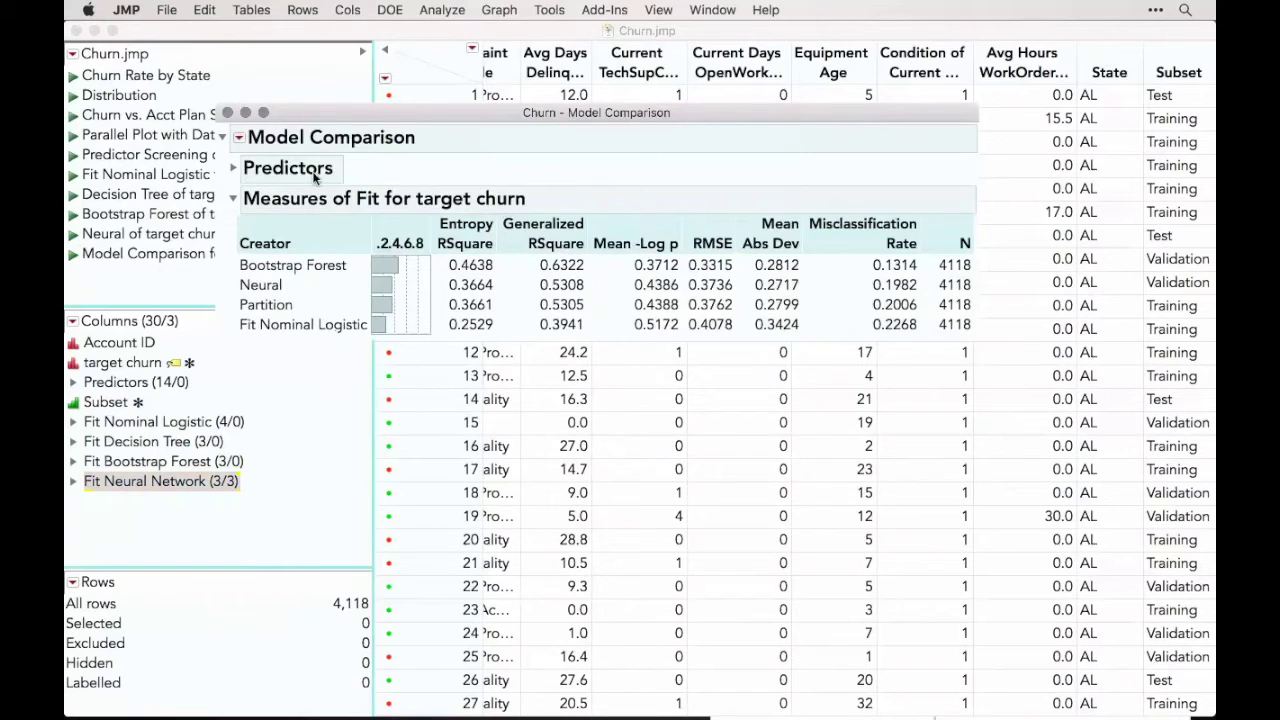
# - Close the model comparison and the Churn table, and open the Equity.jmp messy-data case
pyautogui.click(228, 113)
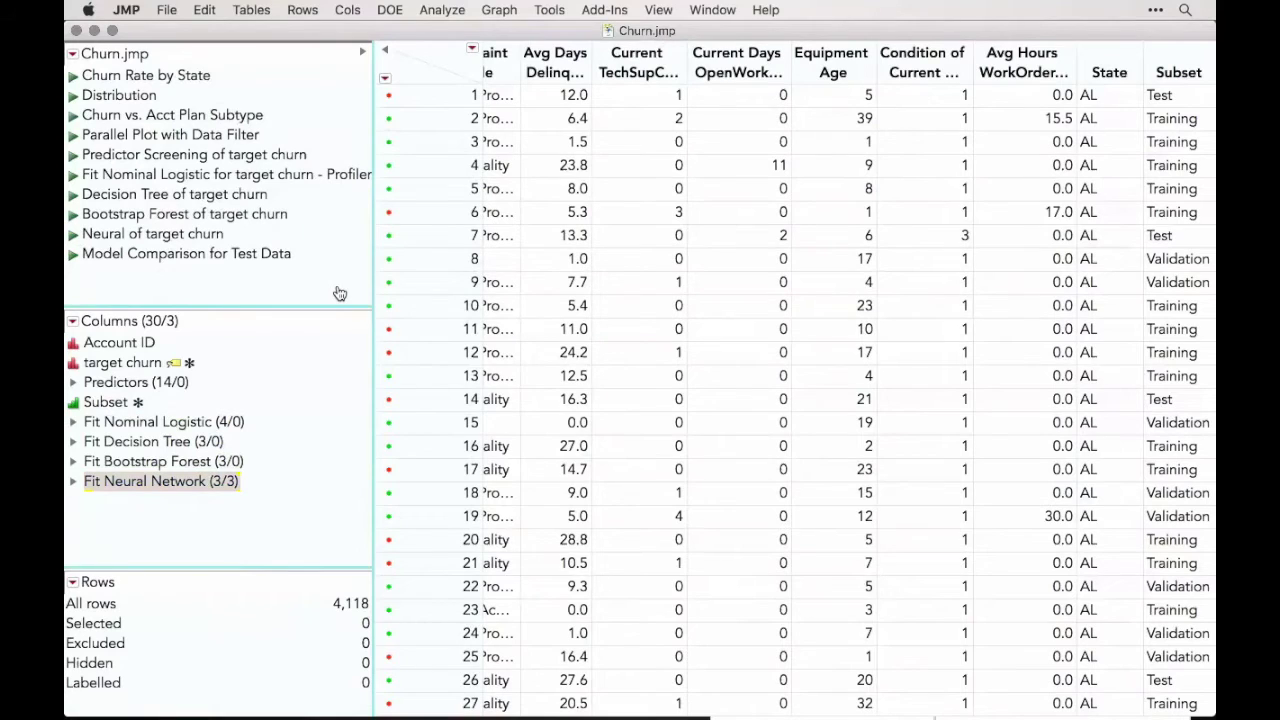
pyautogui.click(77, 31)
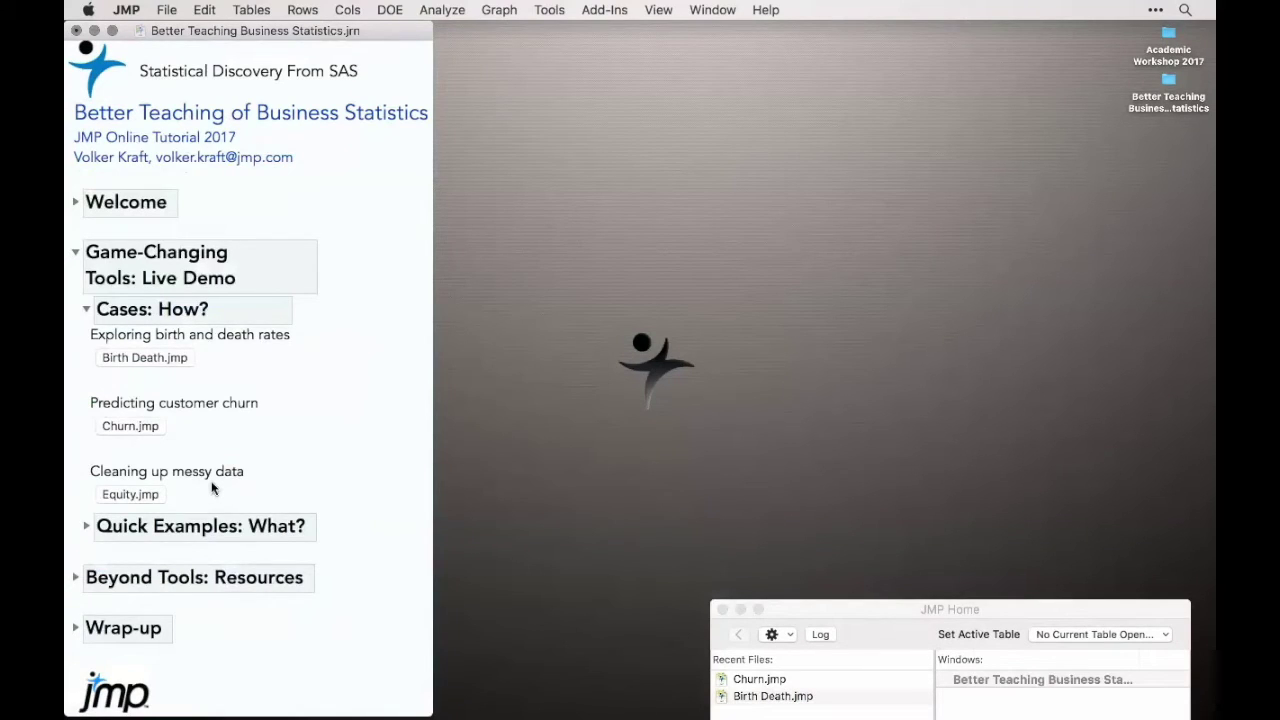
pyautogui.click(130, 494)
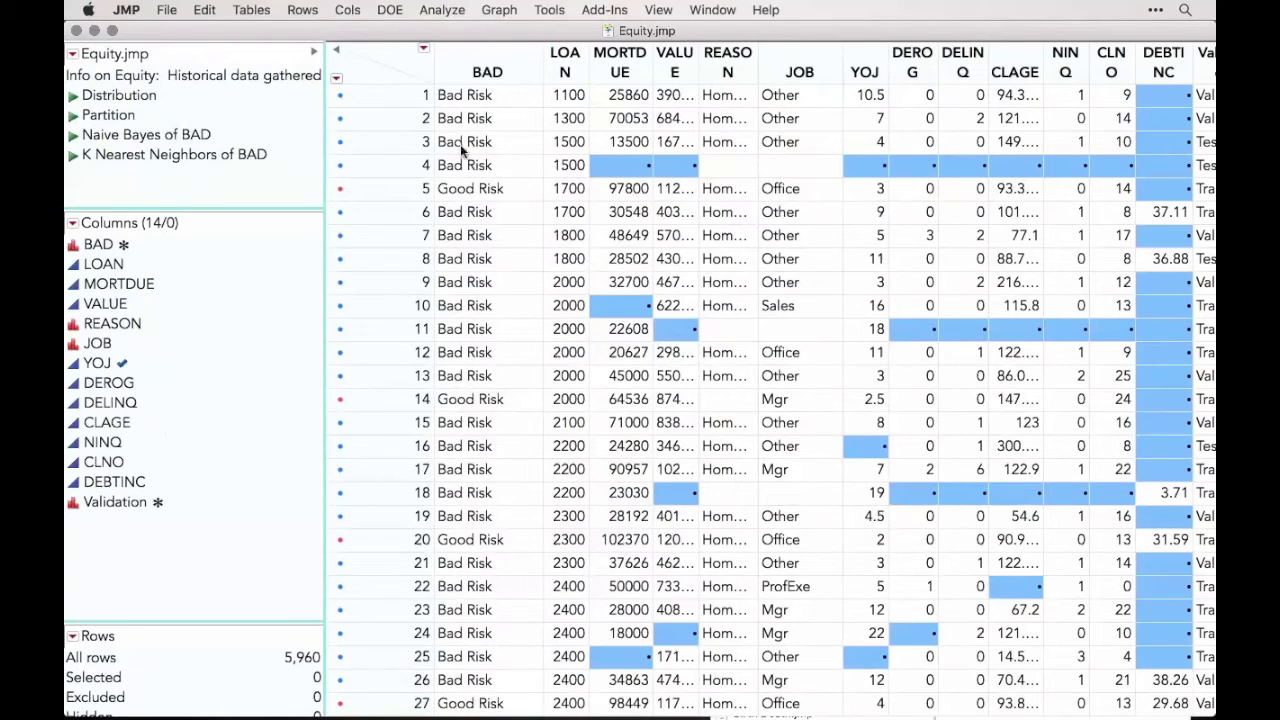
# - Select the BAD column and inspect the data values behind its risk labels
pyautogui.click(478, 55)
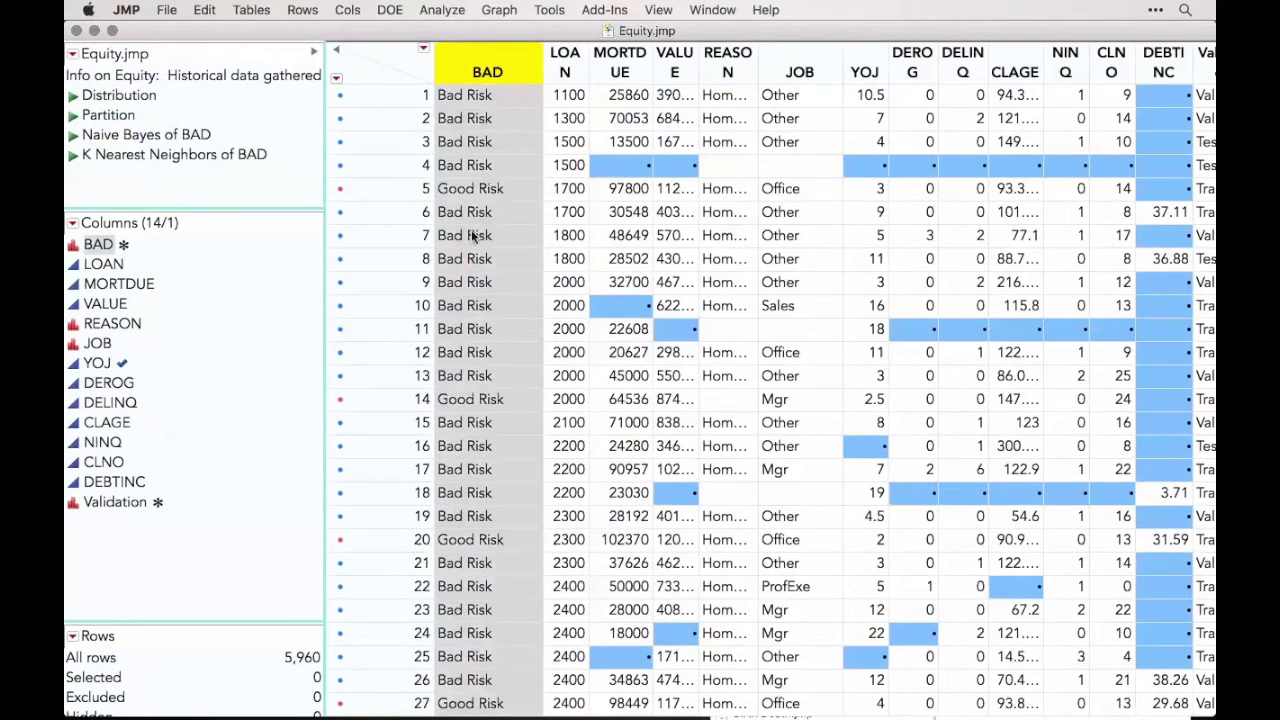
pyautogui.moveTo(474, 235)
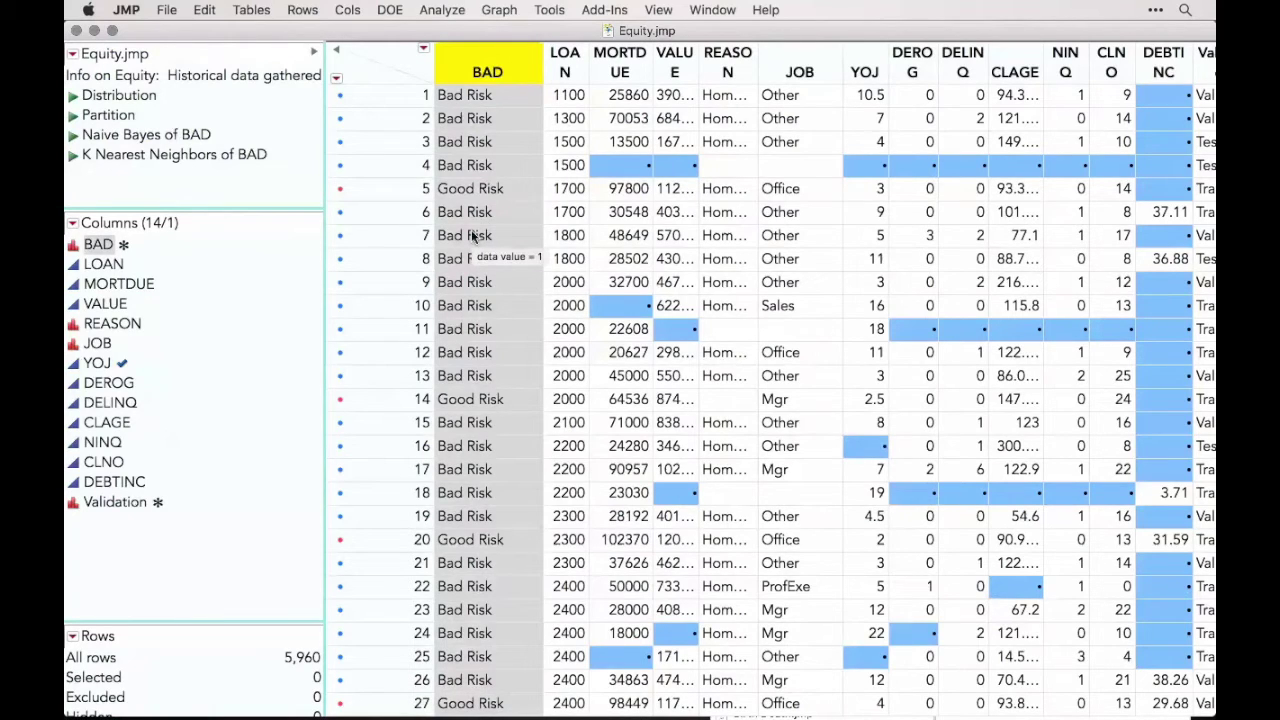
pyautogui.moveTo(474, 118)
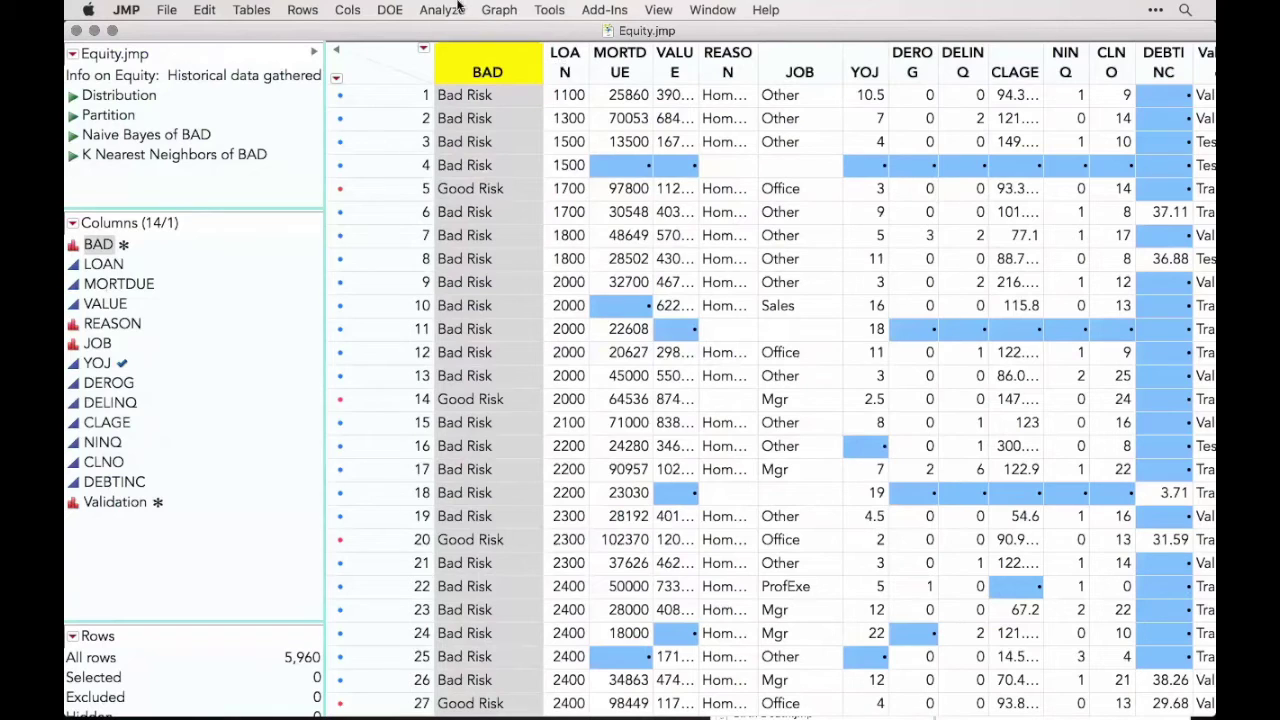
# - Run the saved Distribution script, highlight the extreme outliers in the VALUE, YOJ and CLAGE box plots, and close the report
pyautogui.click(74, 96)
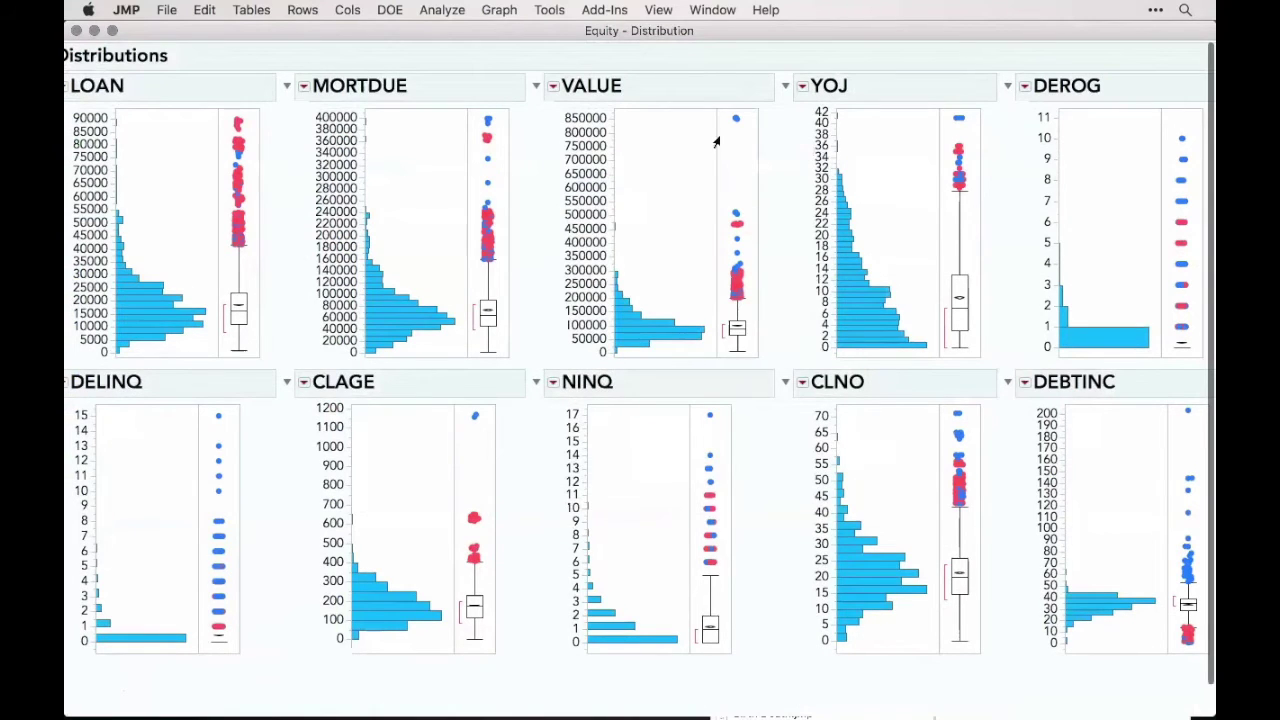
pyautogui.moveTo(722, 112); pyautogui.dragTo(744, 124)
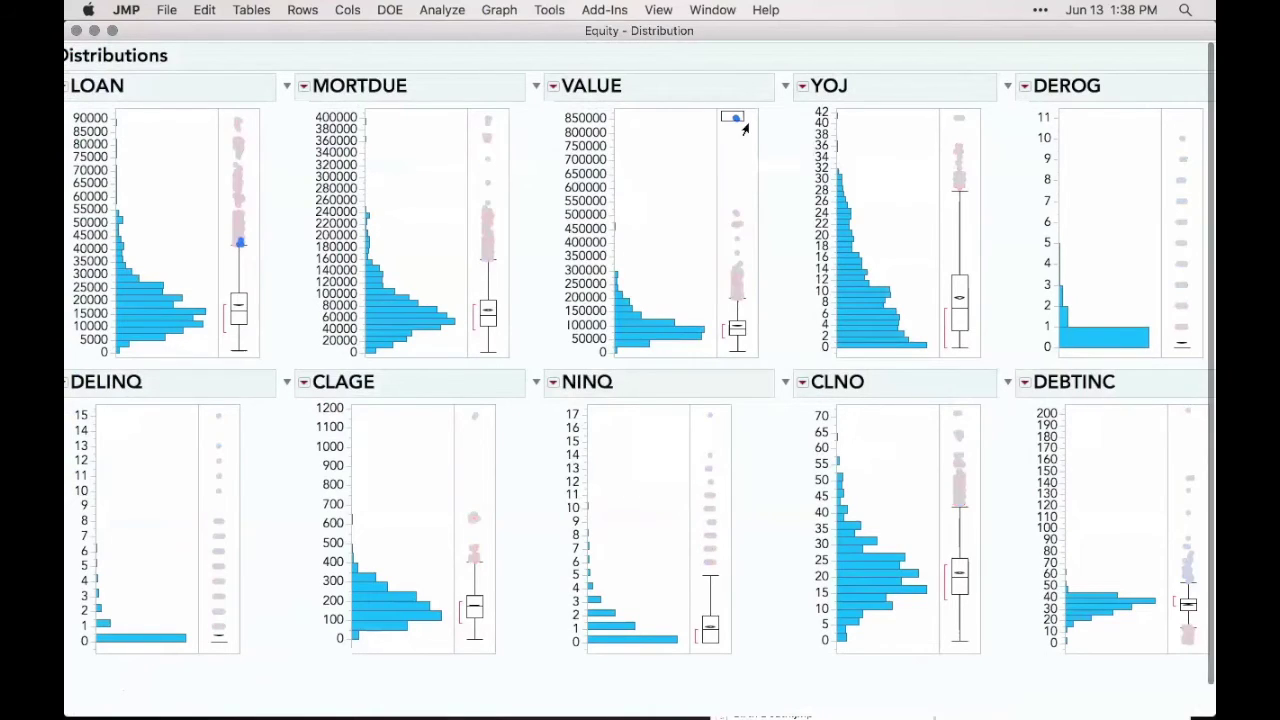
pyautogui.moveTo(943, 118); pyautogui.dragTo(966, 128)
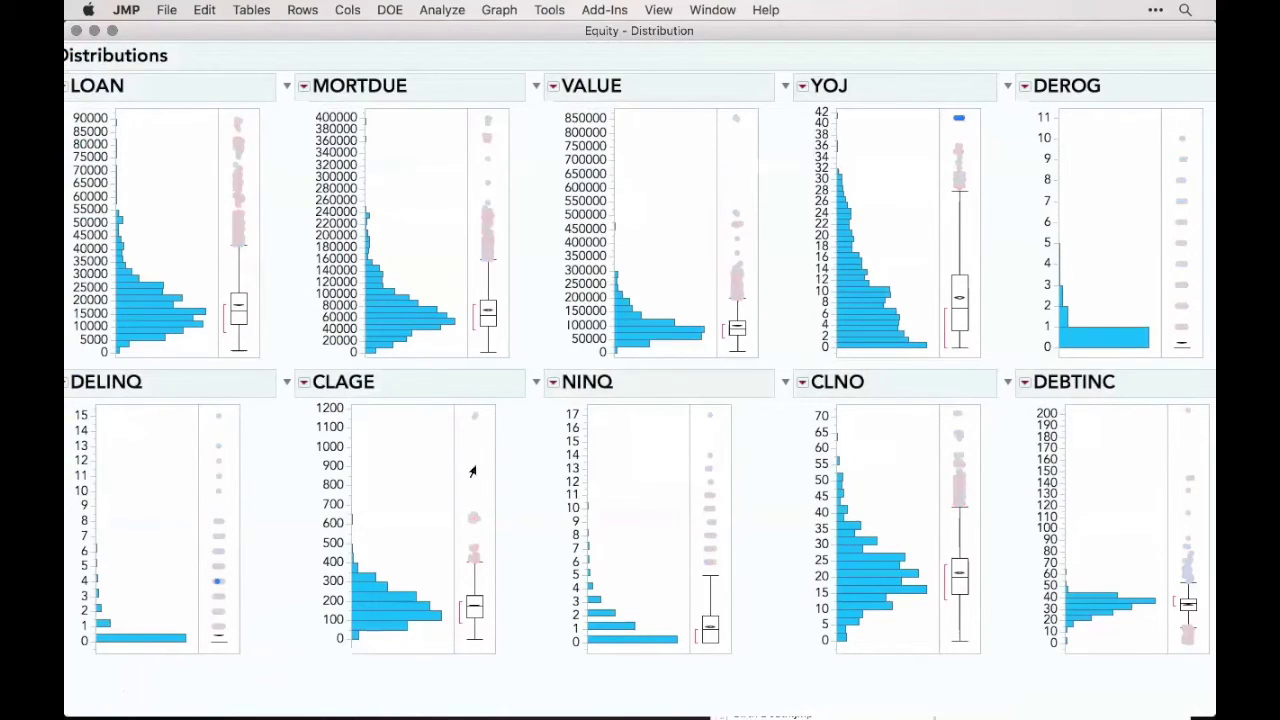
pyautogui.moveTo(463, 408); pyautogui.dragTo(483, 427)
pyautogui.click(76, 31)
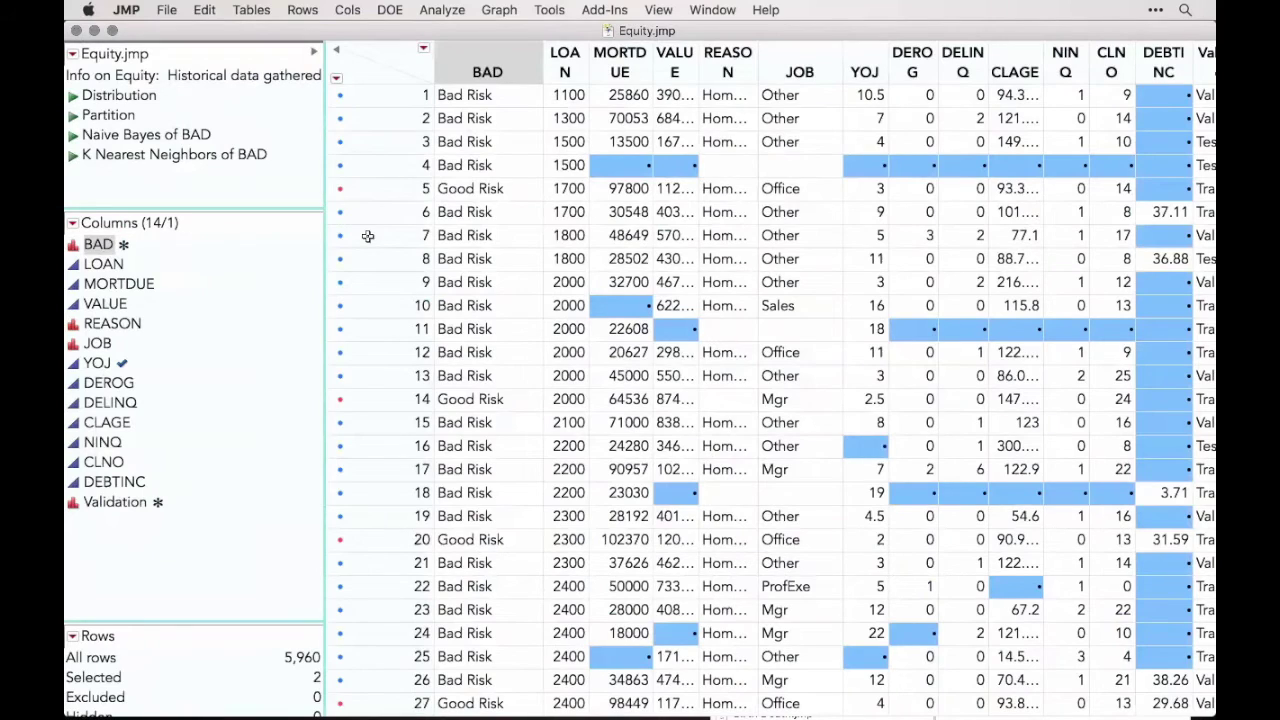
# - Start the Explore Outliers analysis and filter out nominal columns from its column selection list
pyautogui.click(440, 12)
pyautogui.moveTo(483, 183)
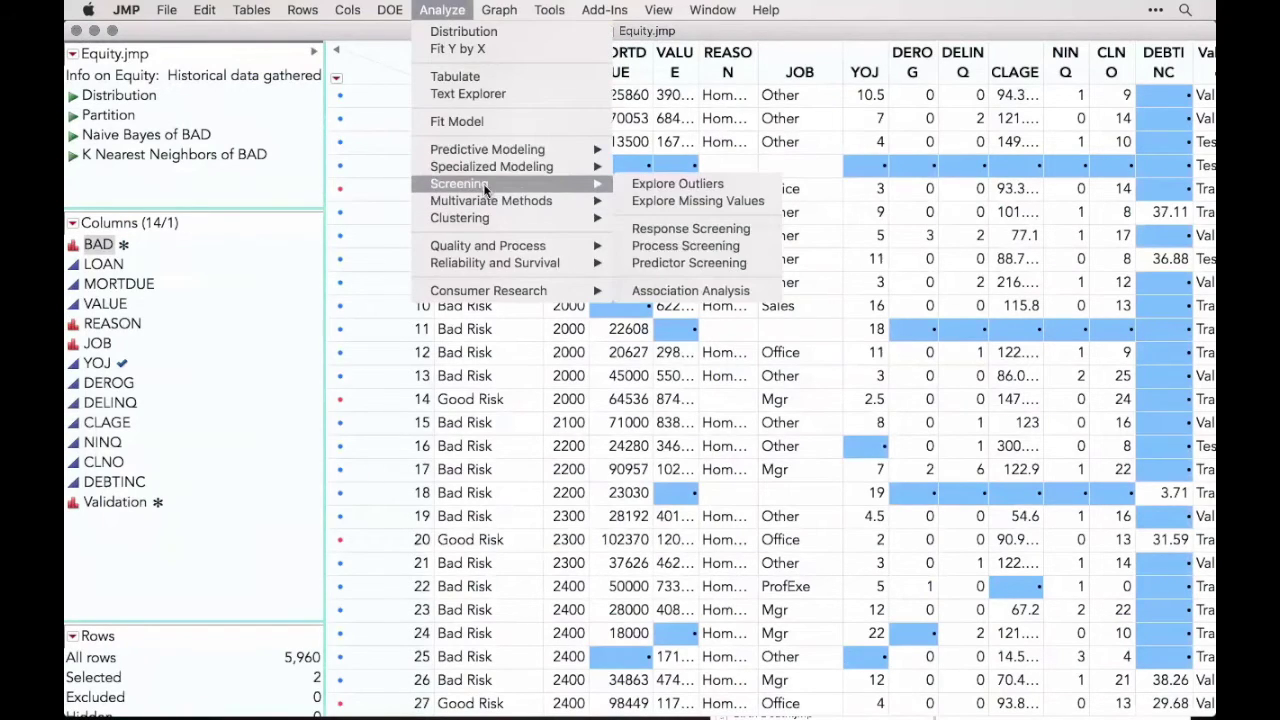
pyautogui.click(658, 189)
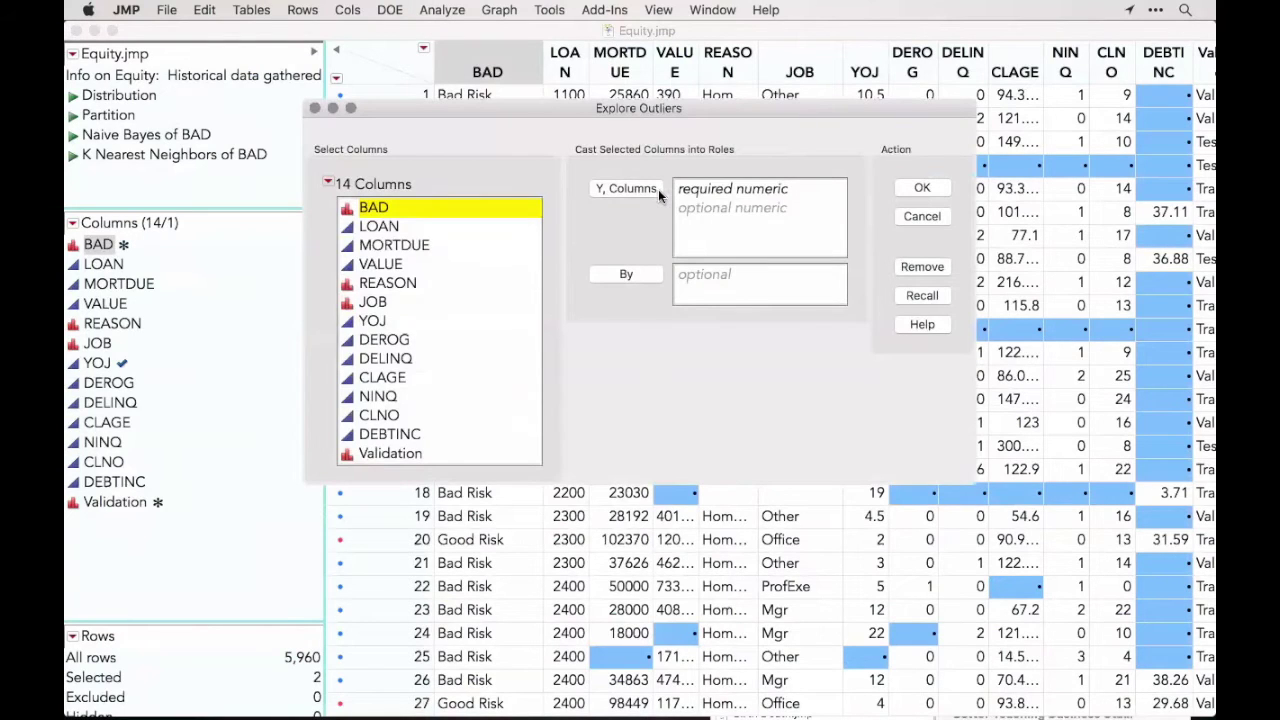
pyautogui.click(328, 183)
pyautogui.moveTo(383, 238)
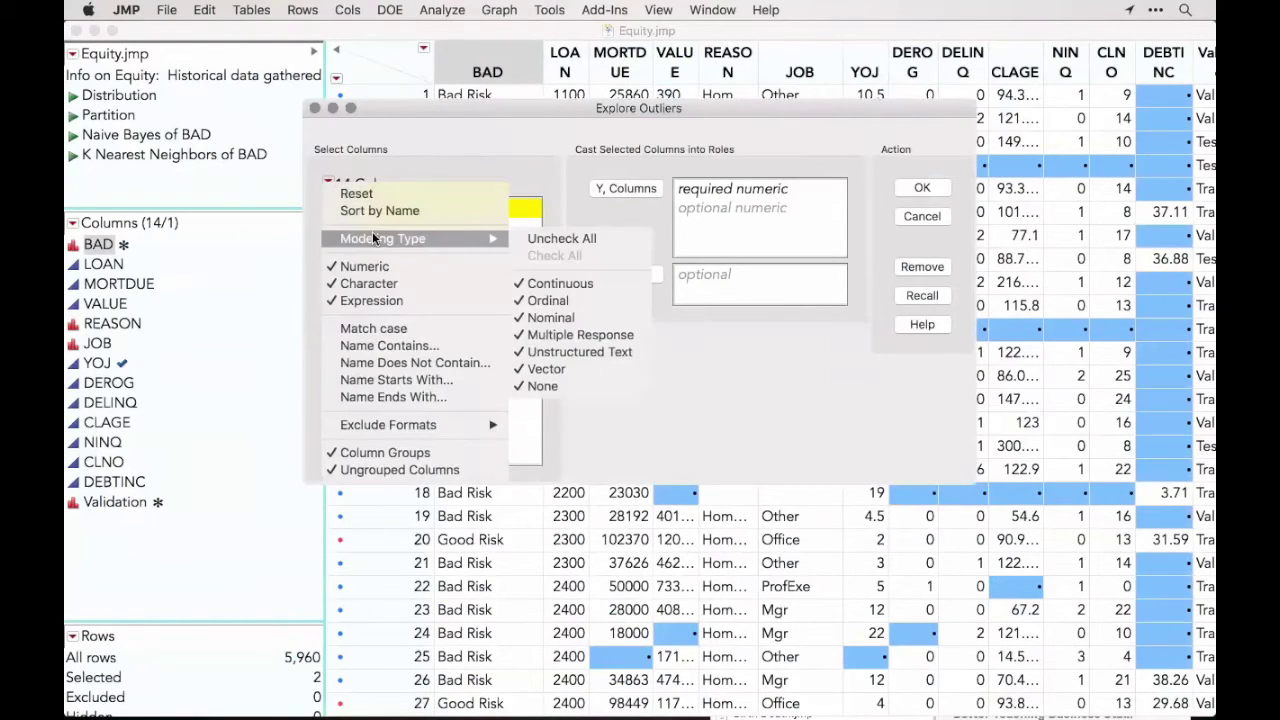
pyautogui.click(543, 320)
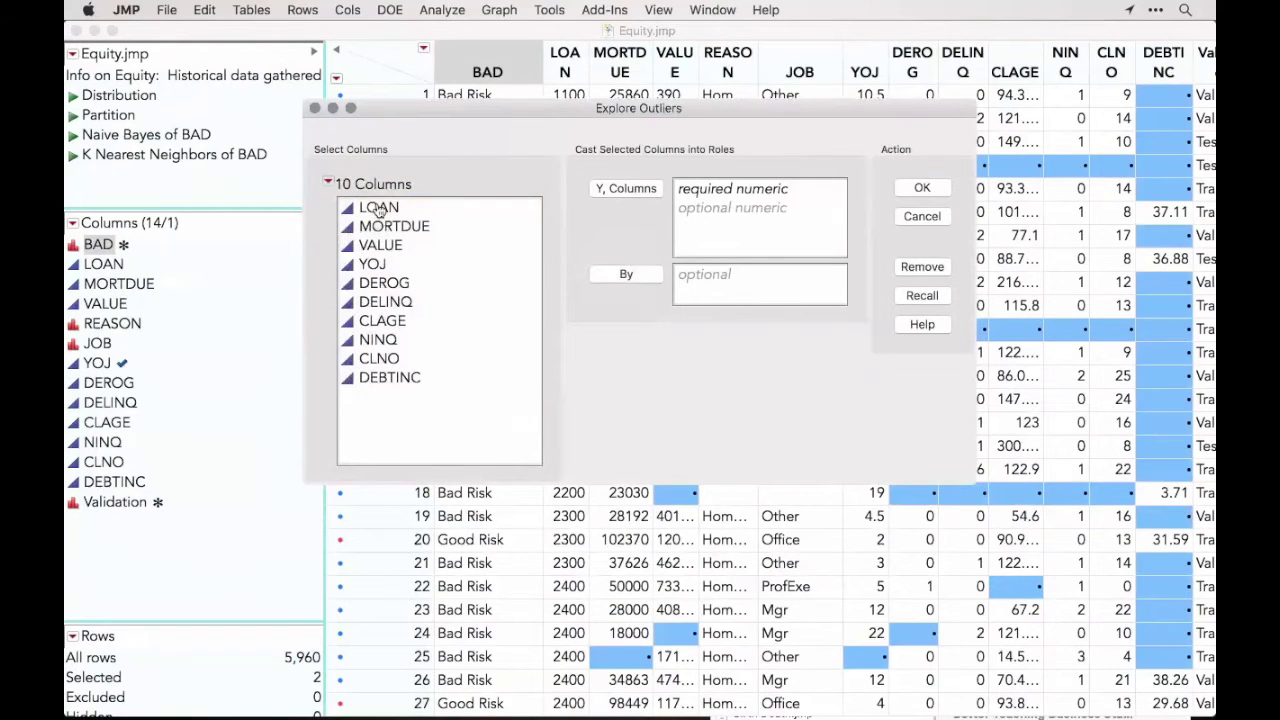
# - Assign all ten continuous columns, LOAN through DEBTINC, as Y in Explore Outliers and run the Quantile Range Outliers report
pyautogui.moveTo(378, 207); pyautogui.dragTo(409, 376)
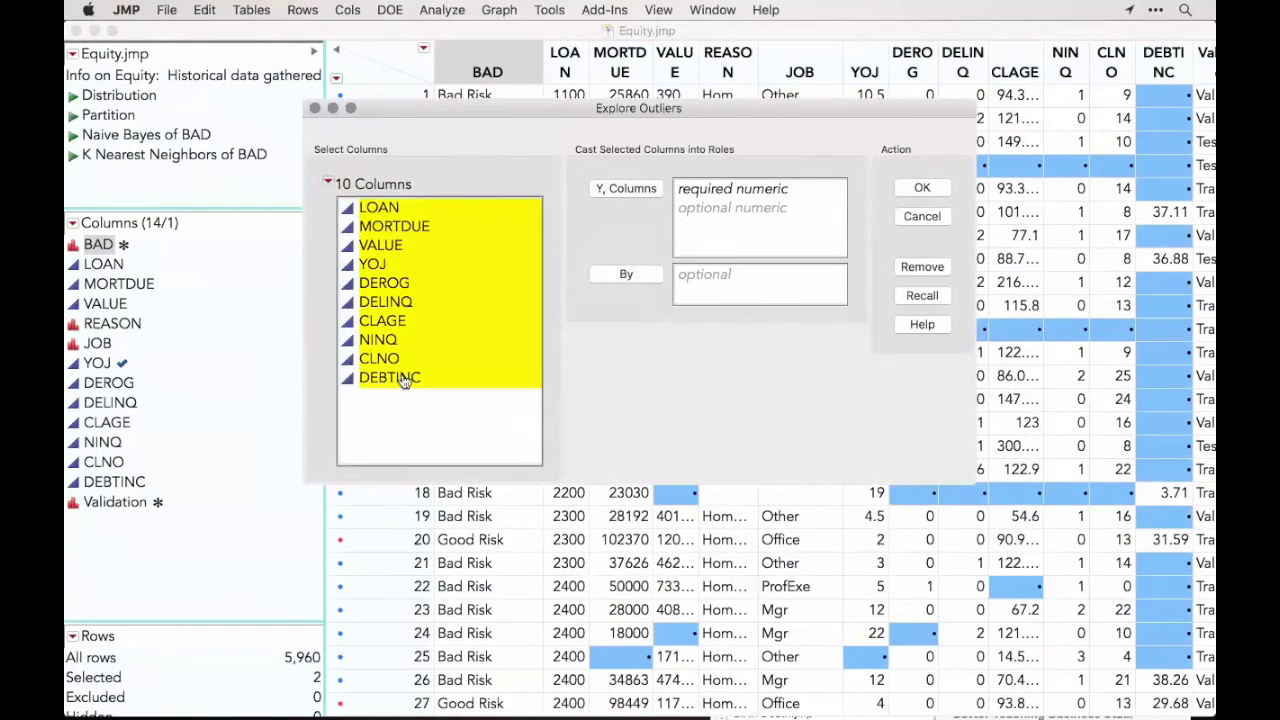
pyautogui.click(626, 188)
pyautogui.click(925, 189)
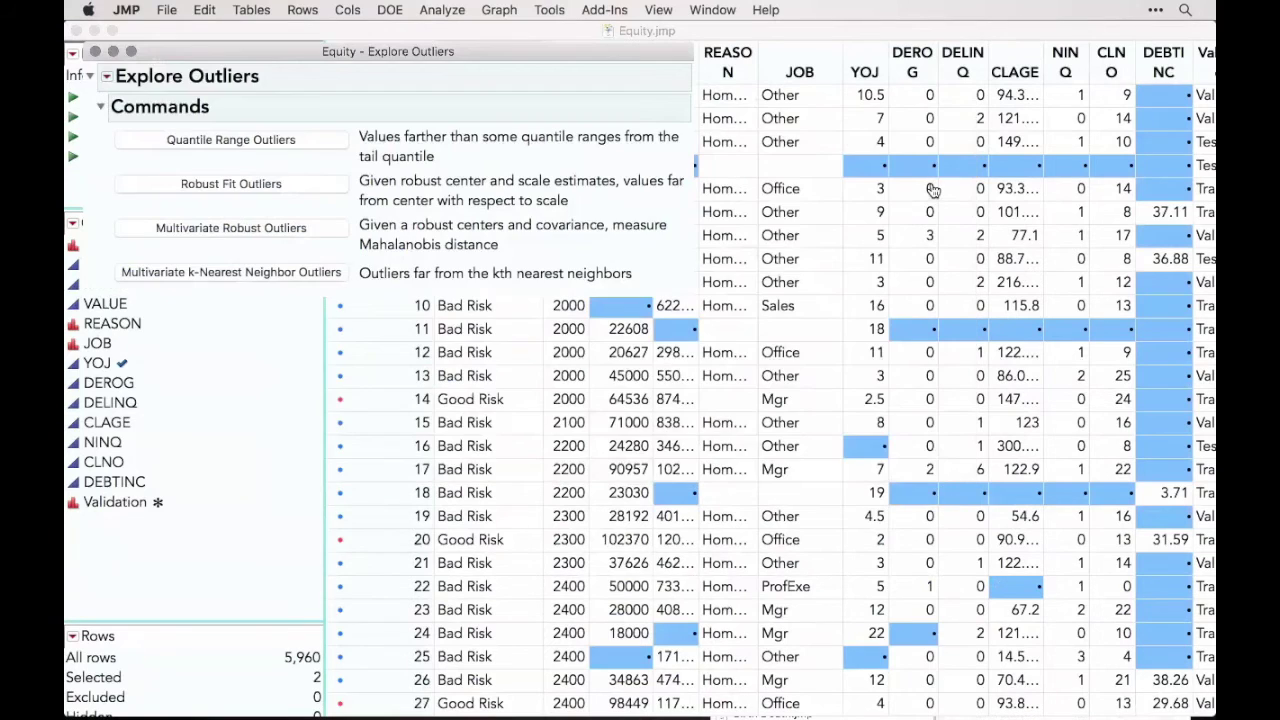
pyautogui.click(243, 143)
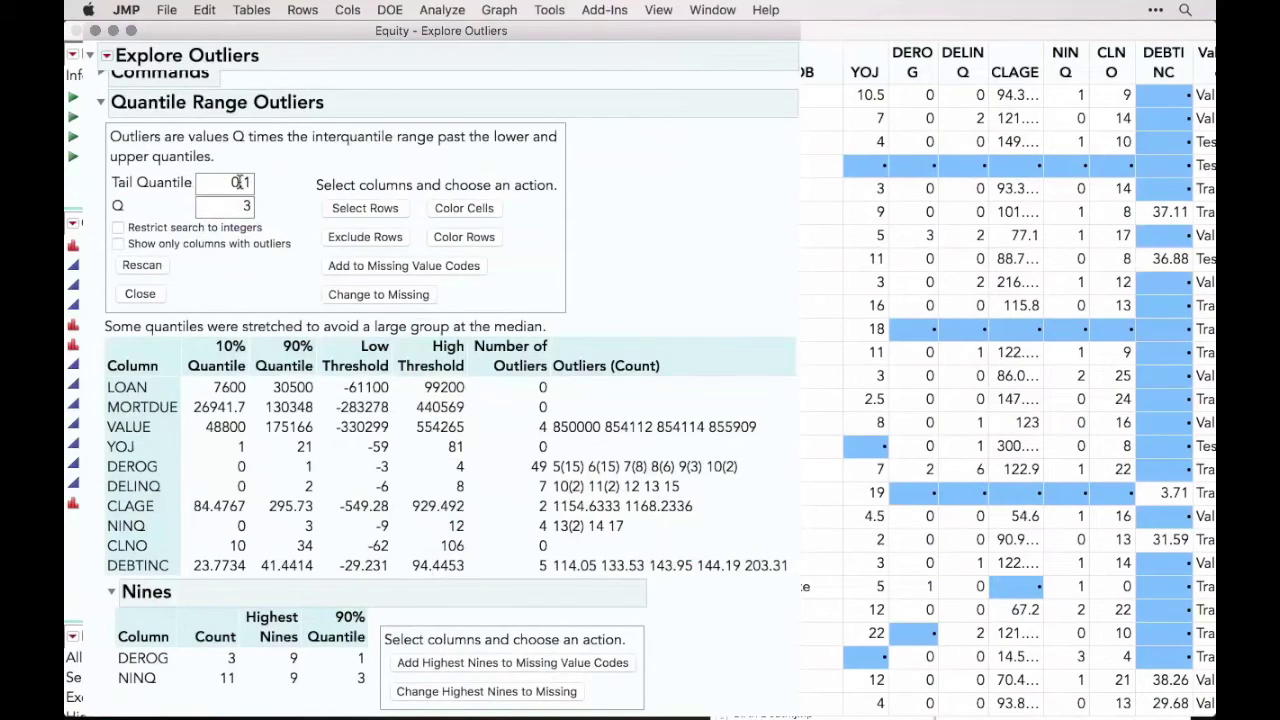
# - Set Q to 1 in the Quantile Range Outliers report and rescan the data
pyautogui.moveTo(668, 310)
pyautogui.mouseDown()
pyautogui.moveTo(600, 316)
pyautogui.moveTo(543, 555)
pyautogui.moveTo(654, 596)
pyautogui.moveTo(770, 328)
pyautogui.moveTo(656, 315)
pyautogui.mouseUp()
pyautogui.doubleClick(240, 207)
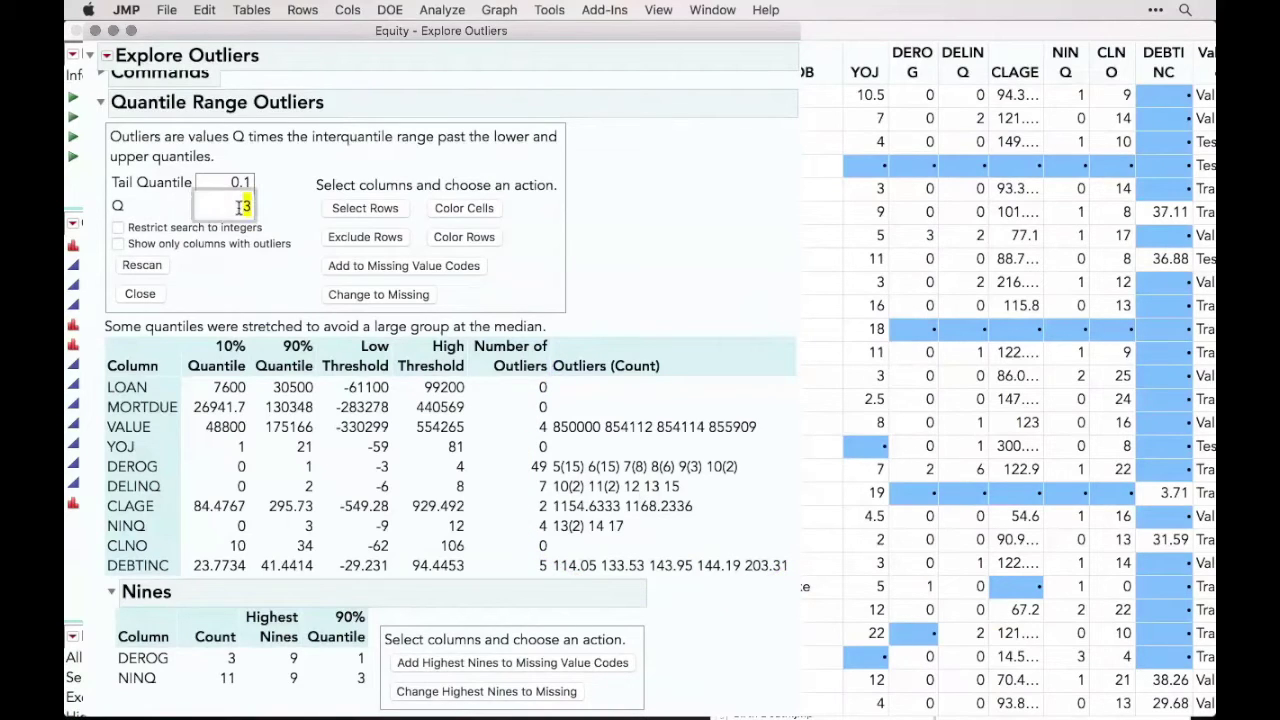
pyautogui.write('1')
pyautogui.click(142, 265)
# - Rescan the quantile range outliers with Q set to 6 and select the DEROG and DEBTINC rows in the results
pyautogui.doubleClick(210, 207)
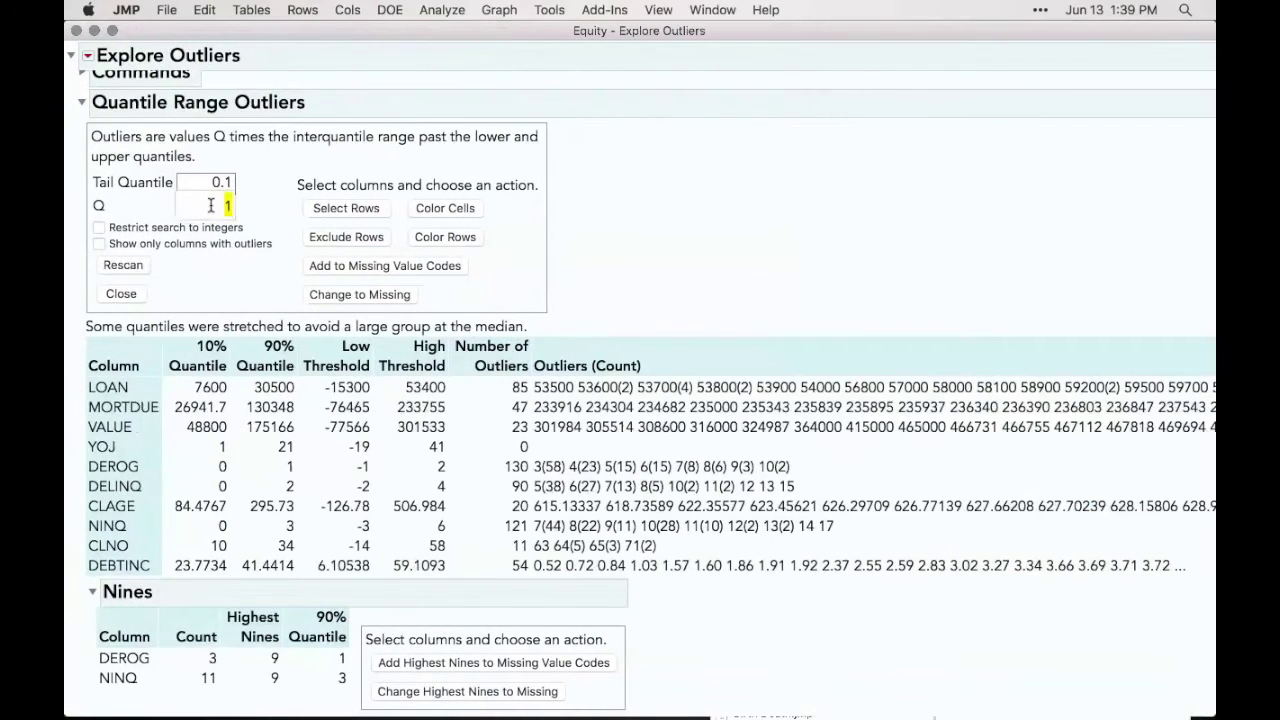
pyautogui.write('6')
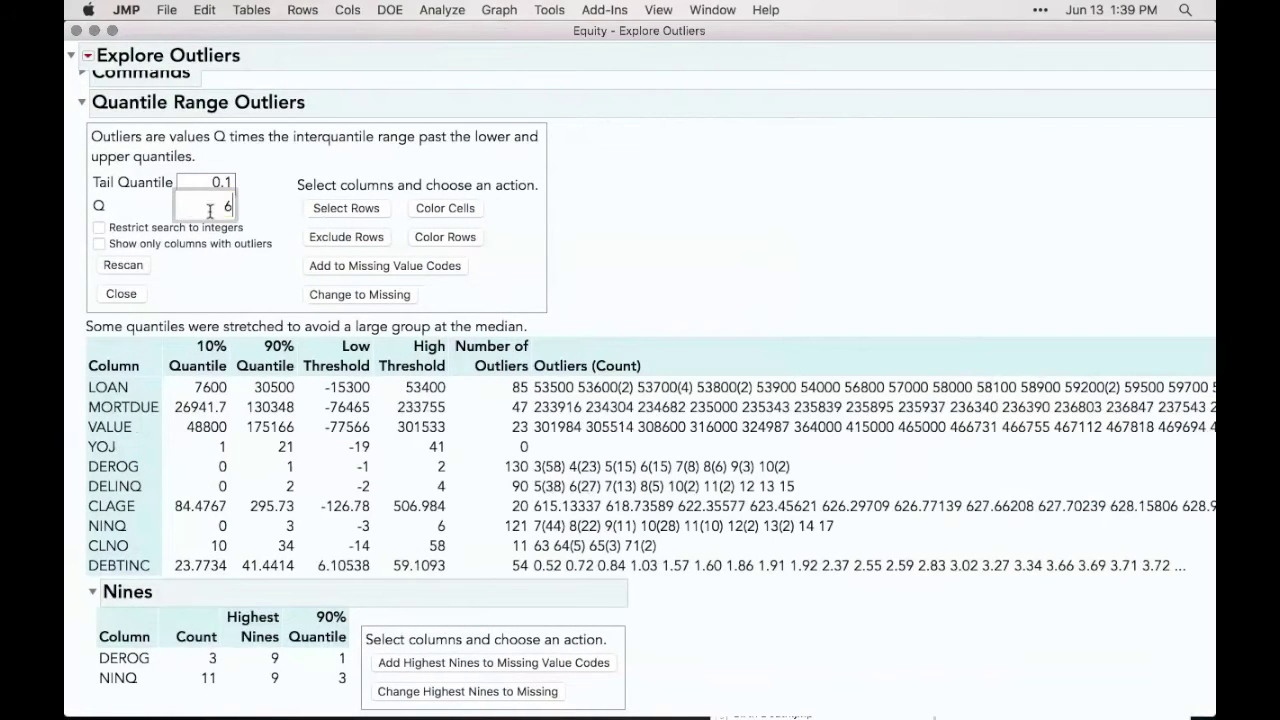
pyautogui.click(125, 266)
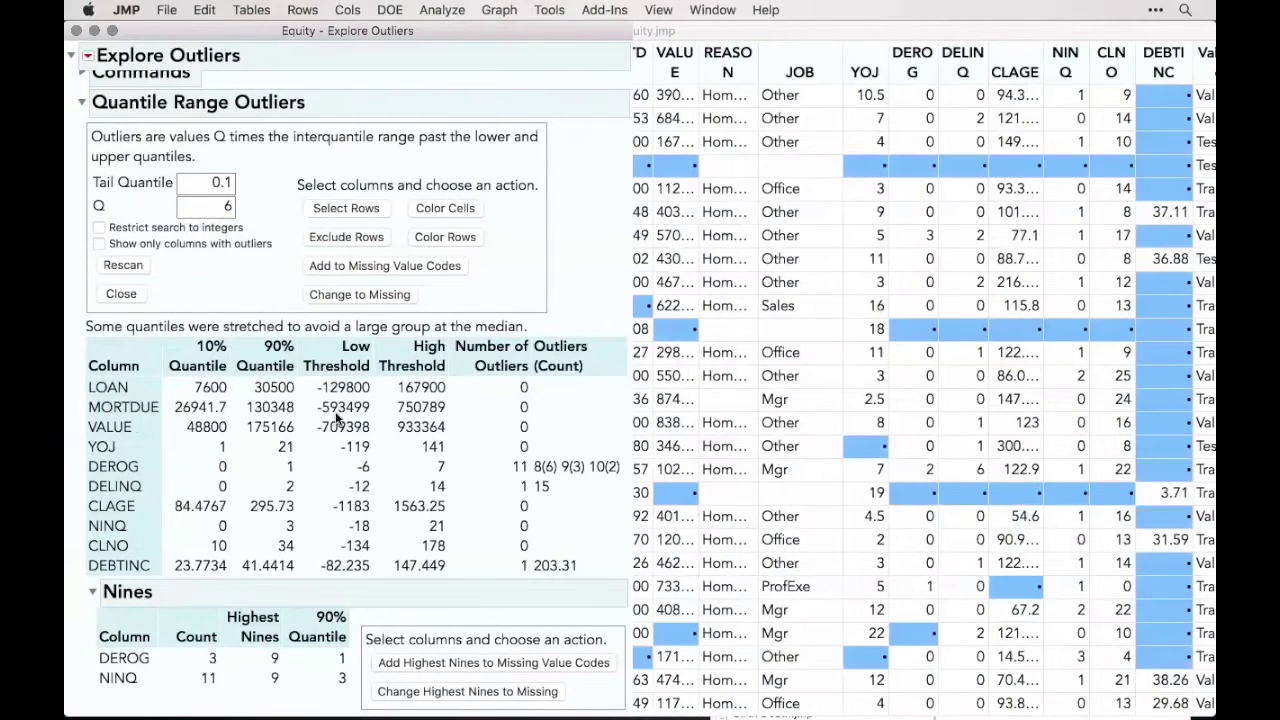
pyautogui.click(436, 470)
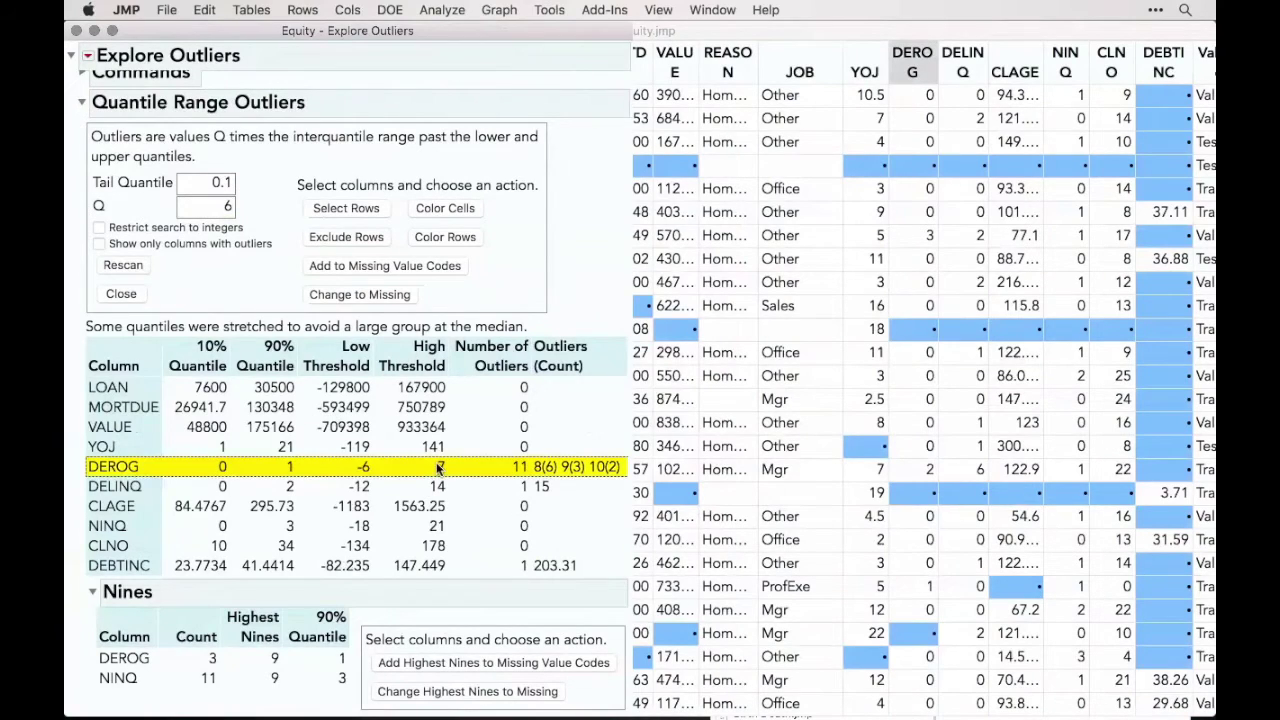
pyautogui.keyDown('super'); pyautogui.click(434, 565); pyautogui.keyUp('super')
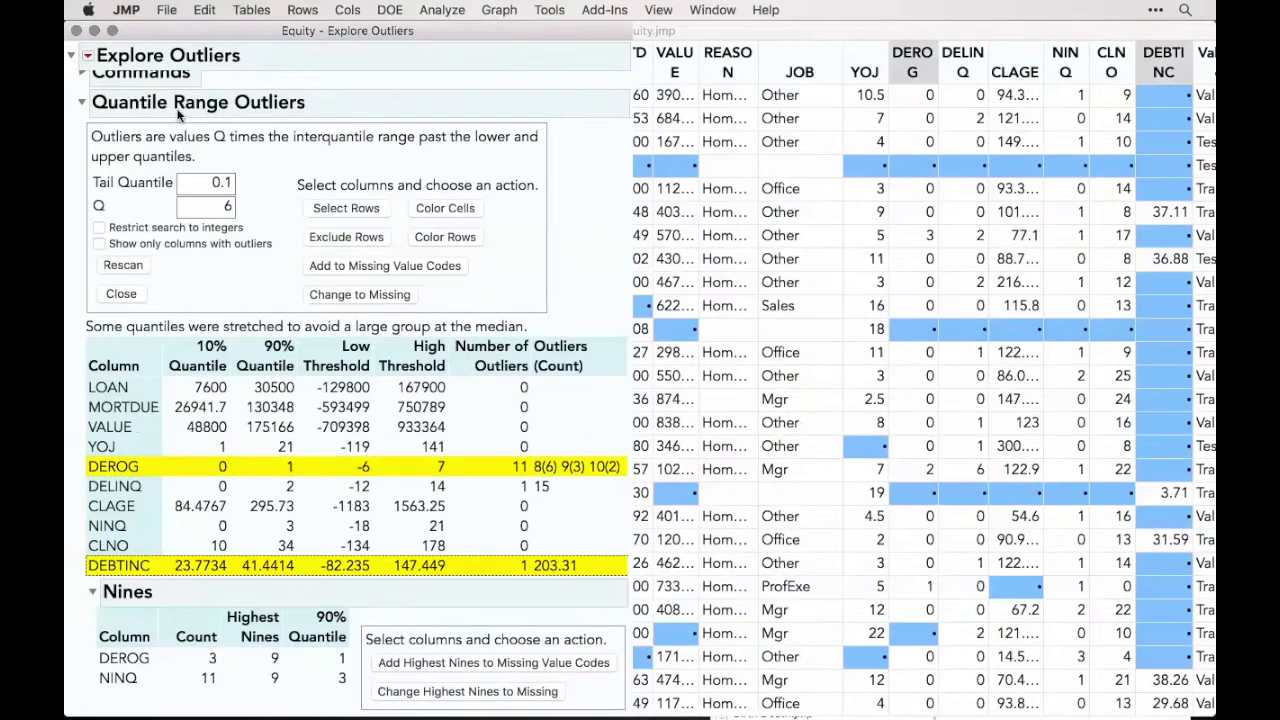
# - Run Multivariate Robust Outliers, select the points with Mahalanobis distances above about 18, and close the outlier report
pyautogui.scroll(1, 250, 220)
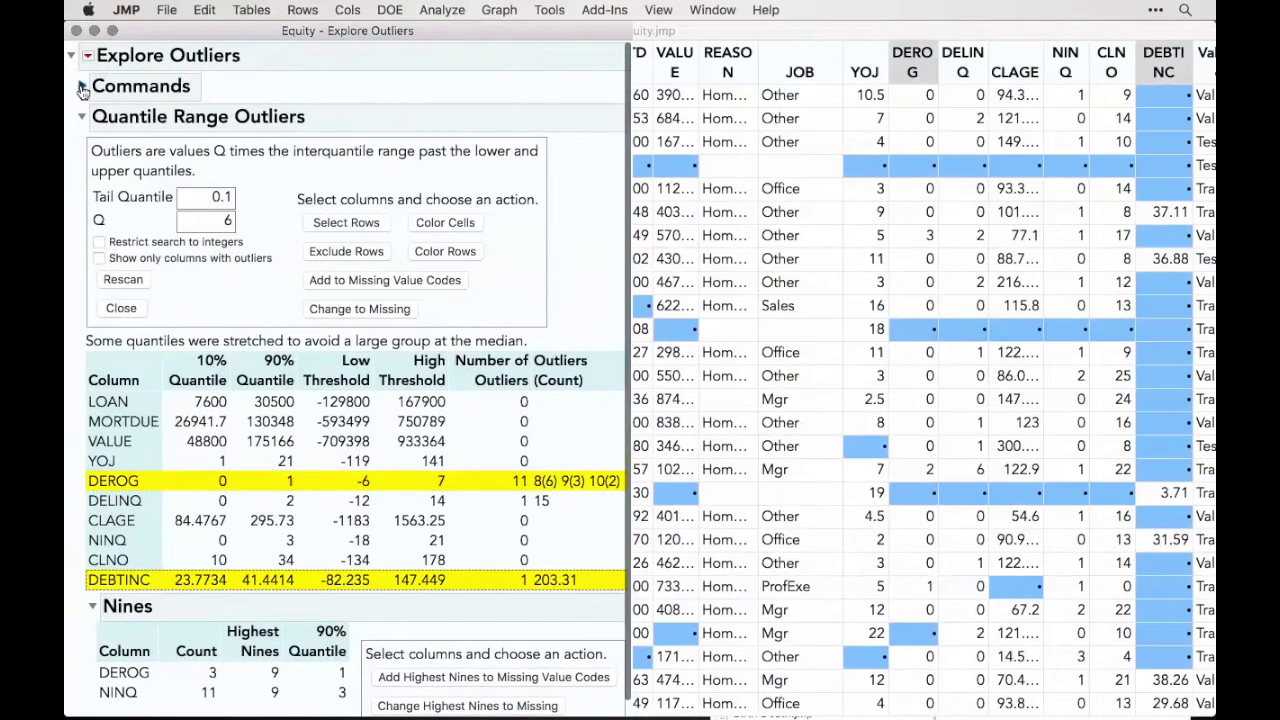
pyautogui.click(82, 88)
pyautogui.click(223, 215)
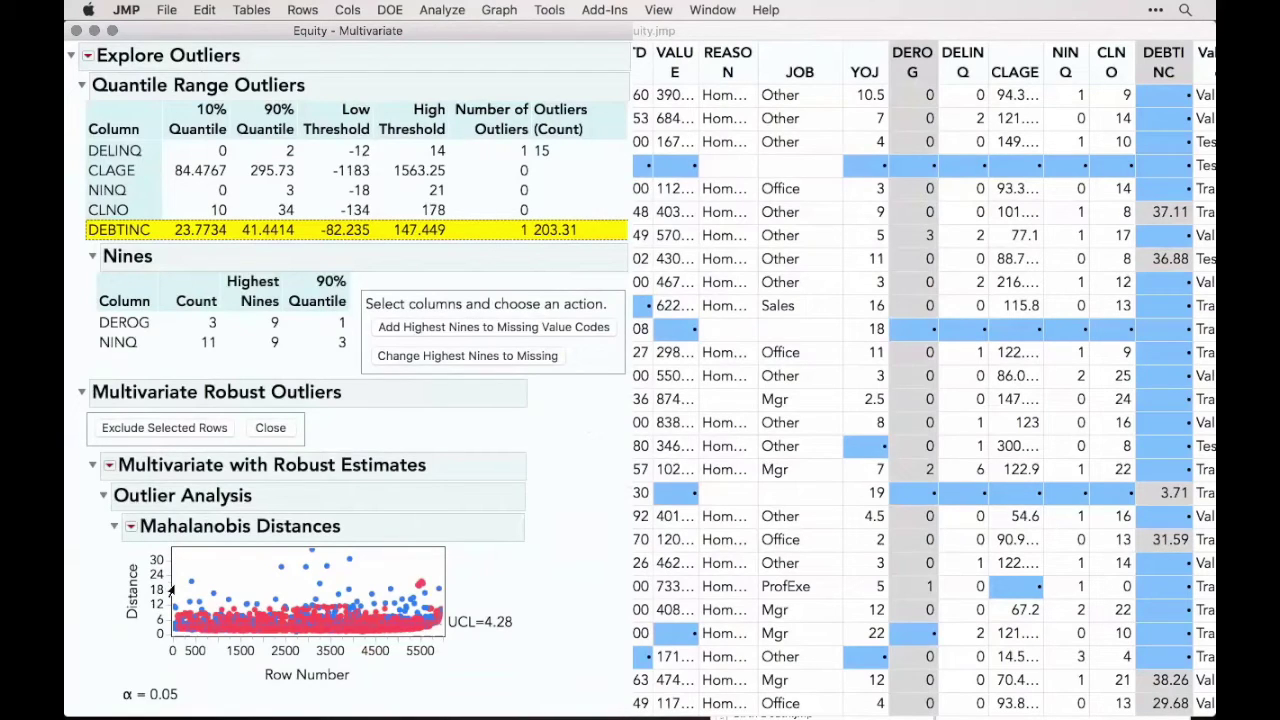
pyautogui.moveTo(172, 590); pyautogui.dragTo(454, 554)
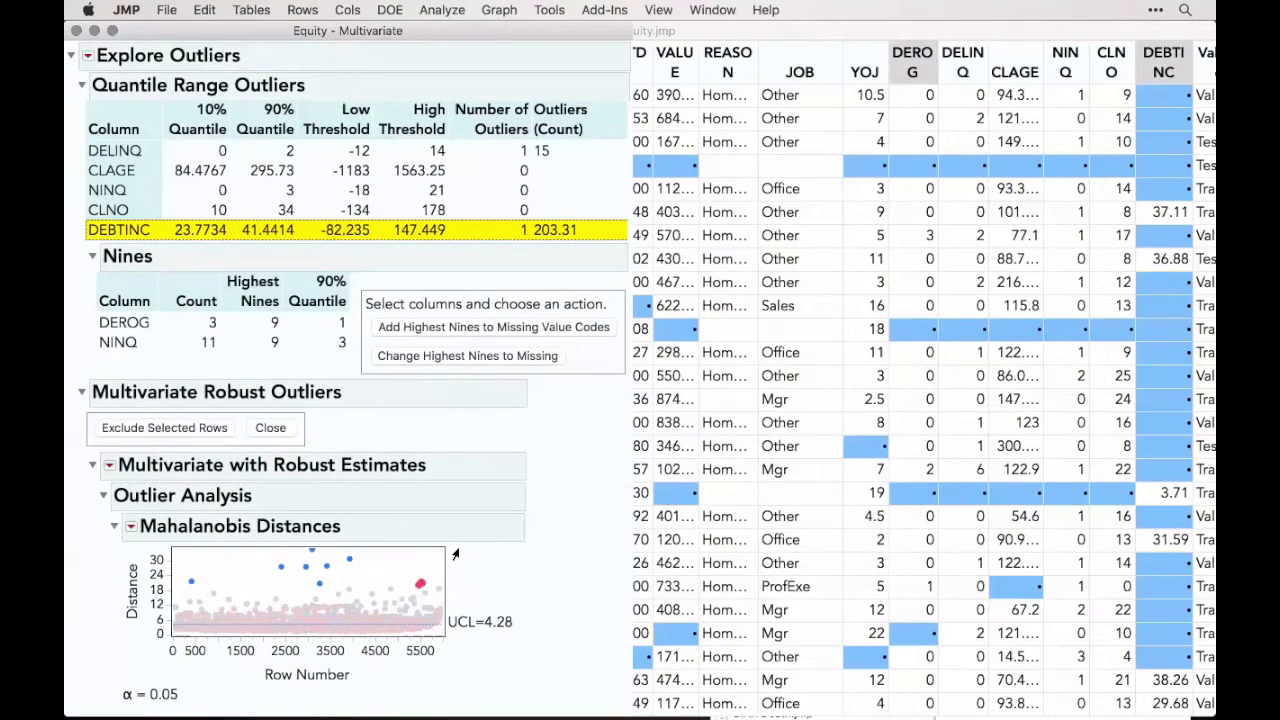
pyautogui.click(76, 31)
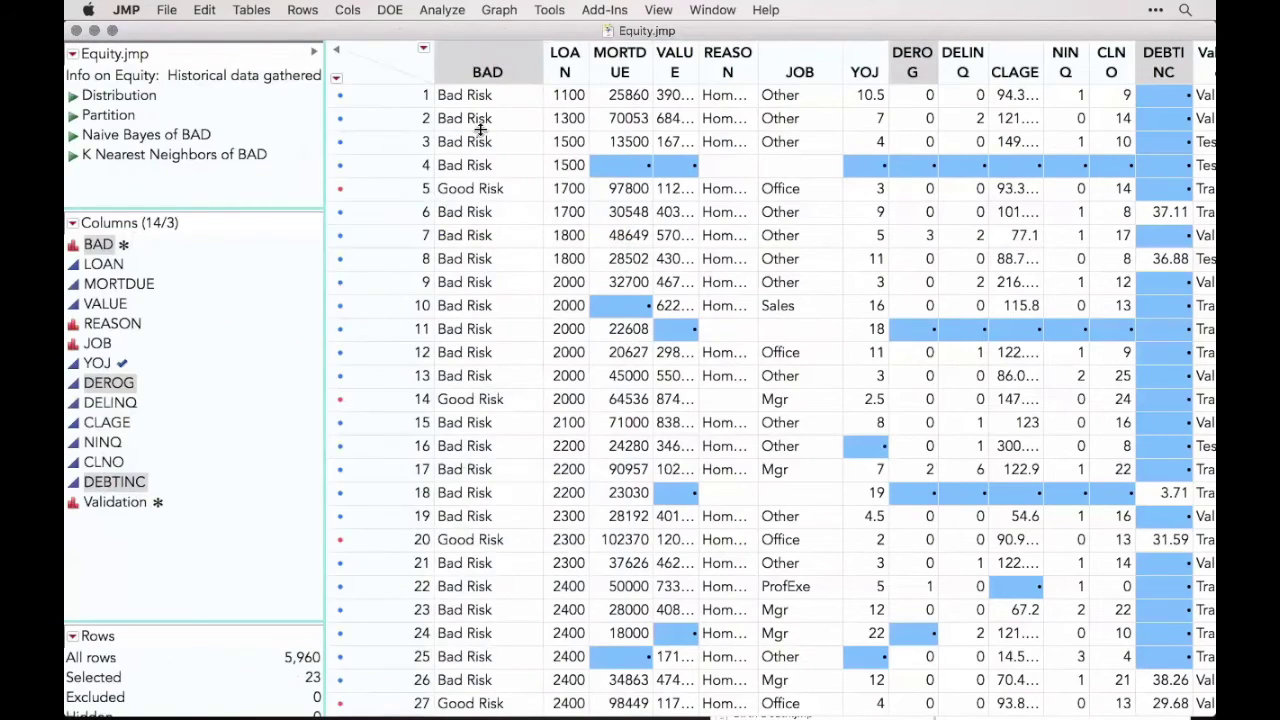
# - Create a Missing Data Pattern table from the continuous columns LOAN through CLNO, filtering out nominal columns from the selection list
pyautogui.click(245, 12)
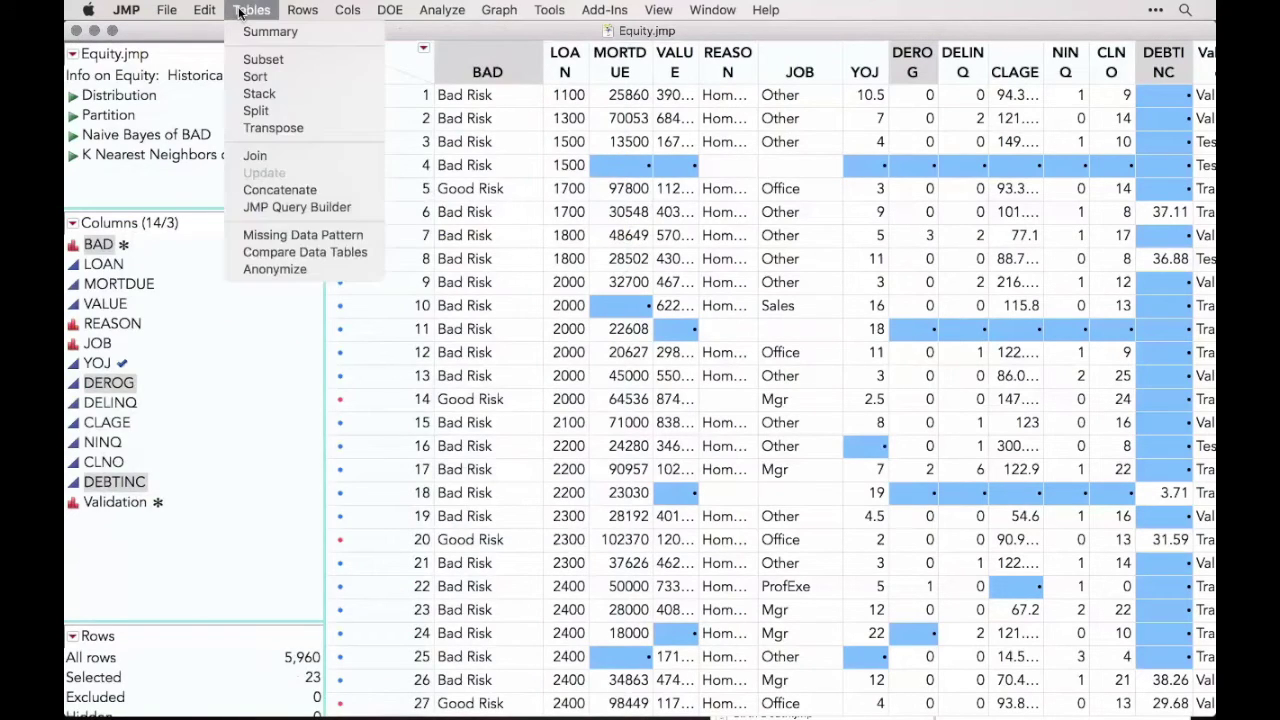
pyautogui.click(323, 235)
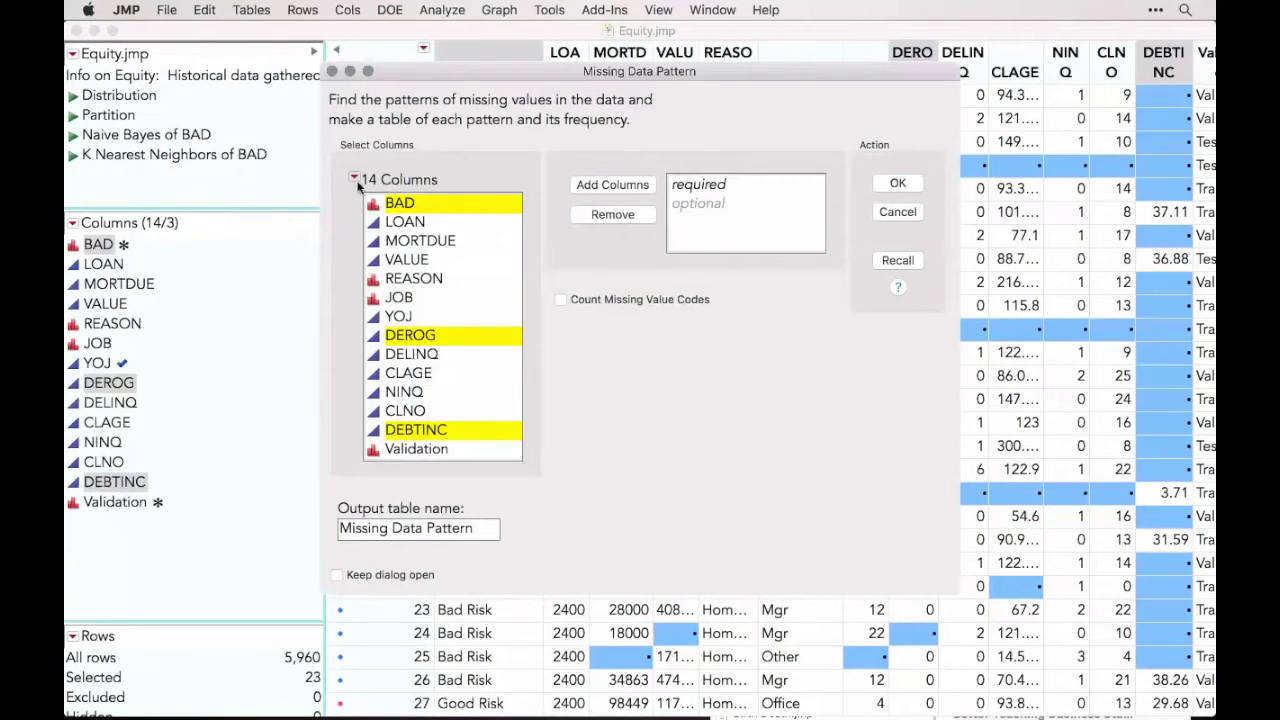
pyautogui.click(355, 180)
pyautogui.moveTo(453, 234)
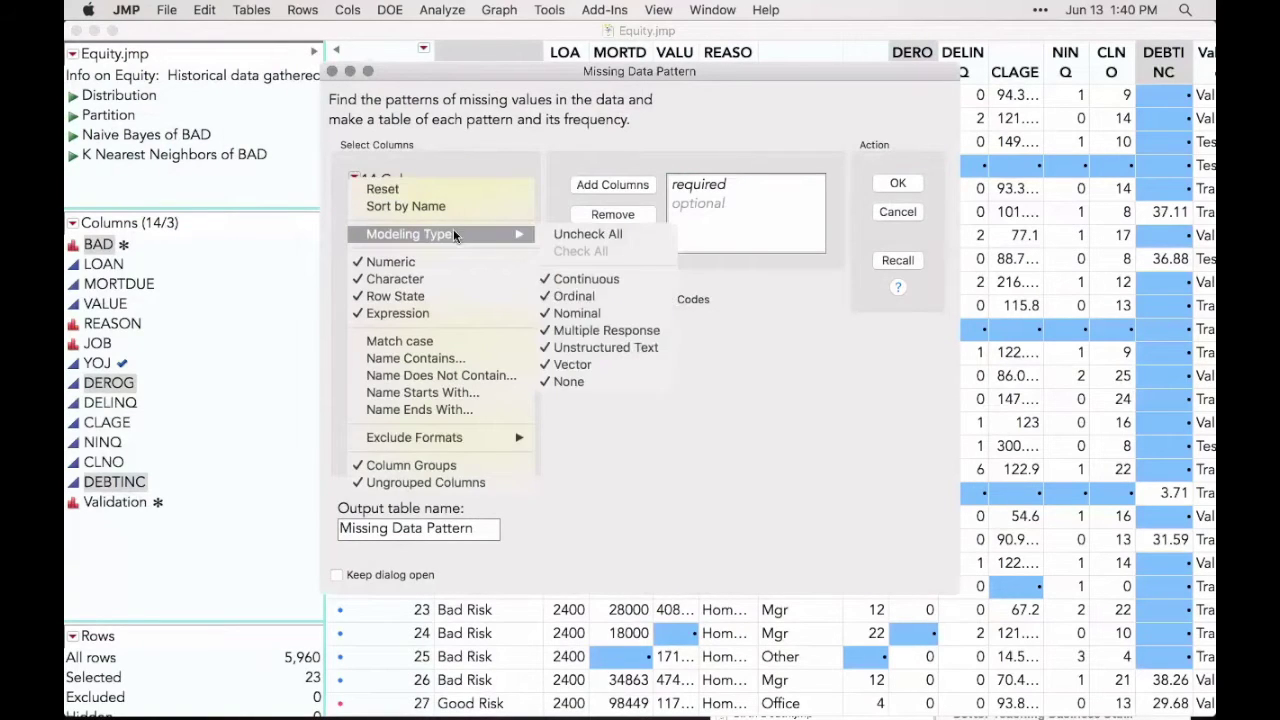
pyautogui.click(590, 313)
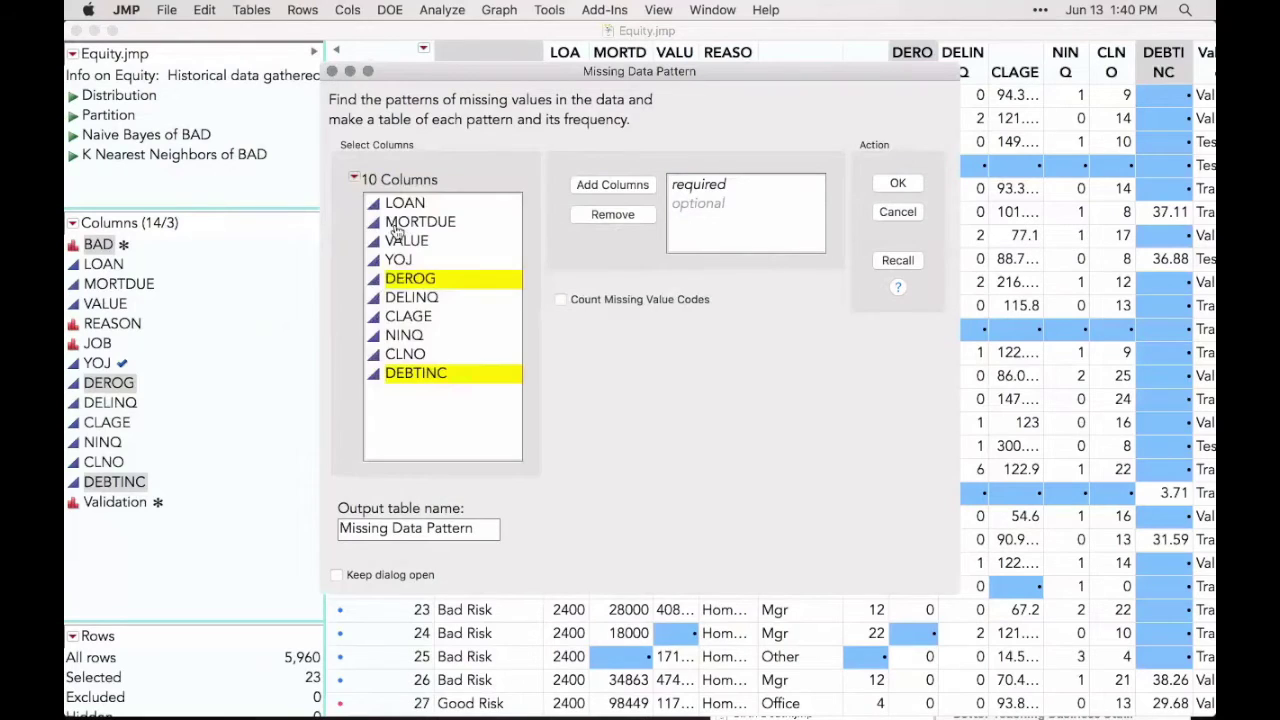
pyautogui.moveTo(400, 204); pyautogui.dragTo(435, 365)
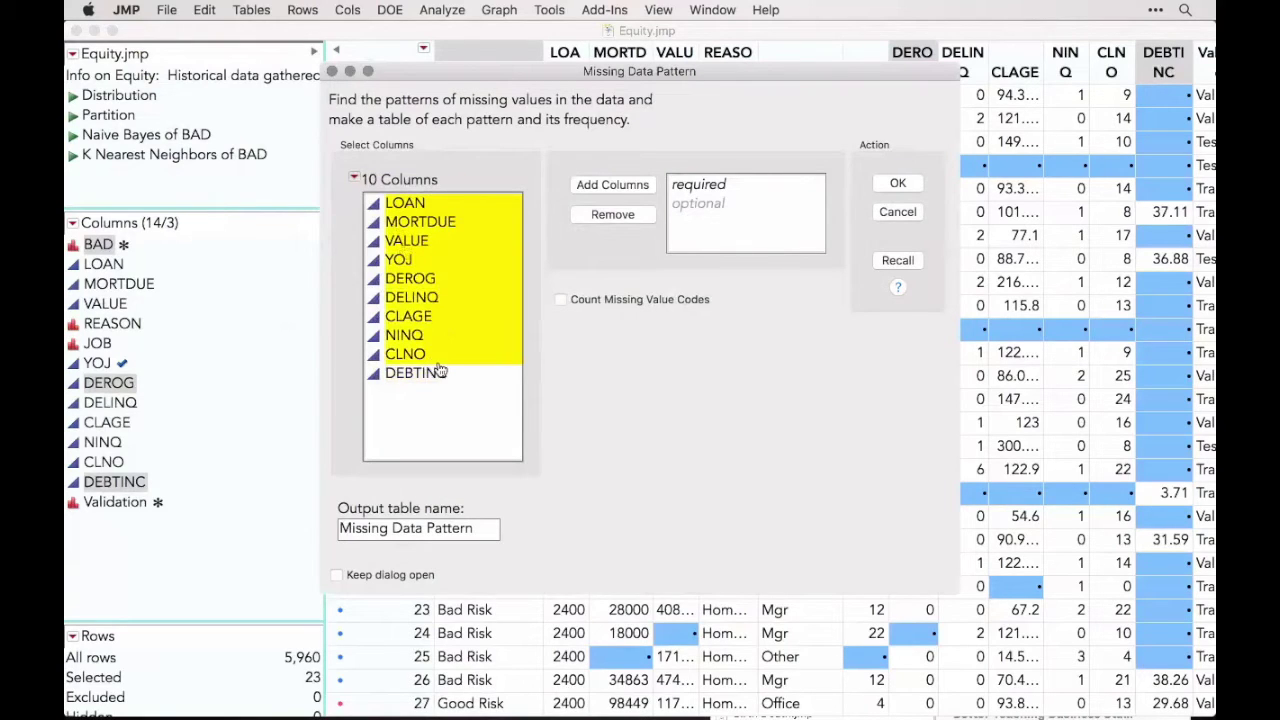
pyautogui.click(622, 190)
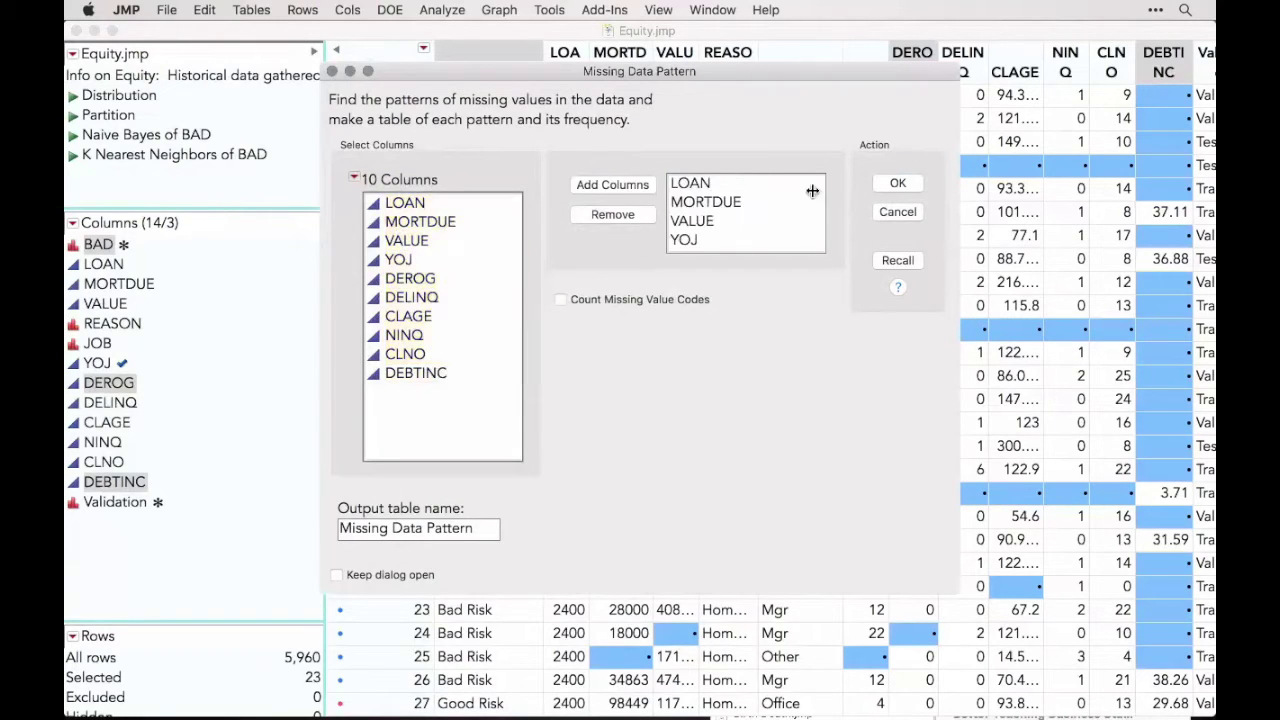
pyautogui.click(898, 185)
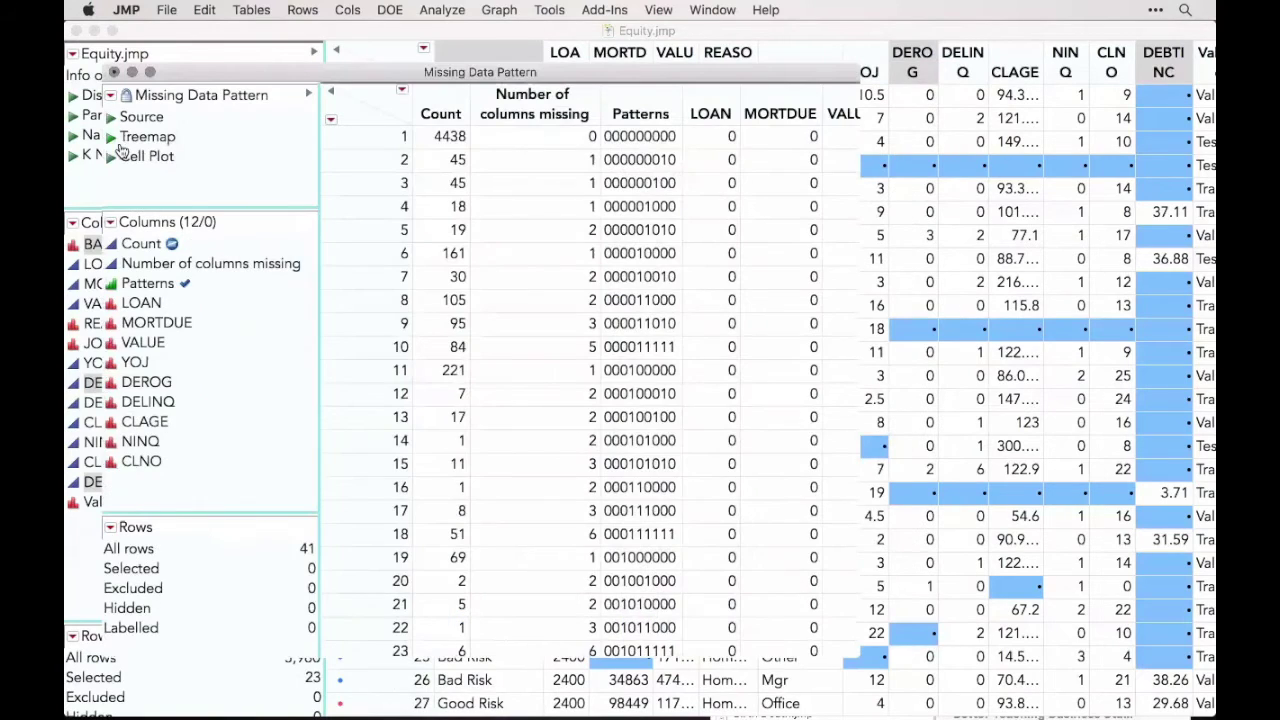
# - Run the saved Treemap script, enlarge its window, and examine the missing-value patterns, selecting the 000100000 and 000010000 tiles
pyautogui.click(113, 140)
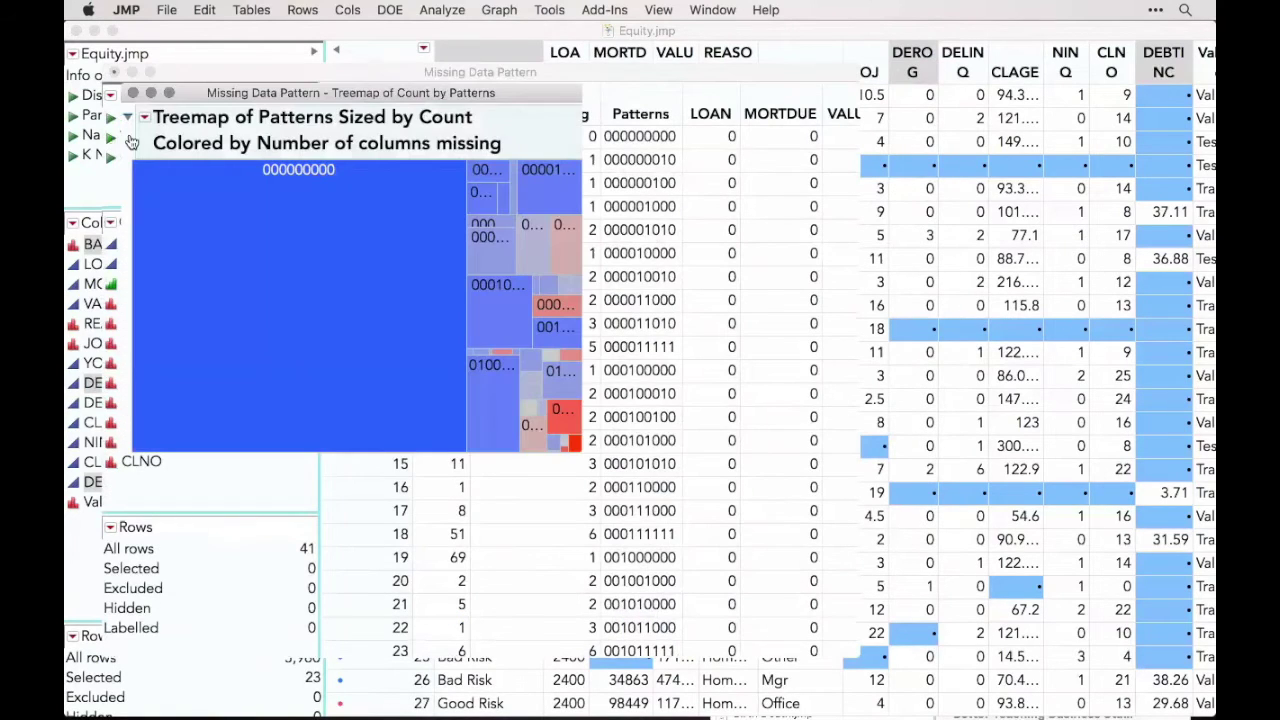
pyautogui.click(169, 93)
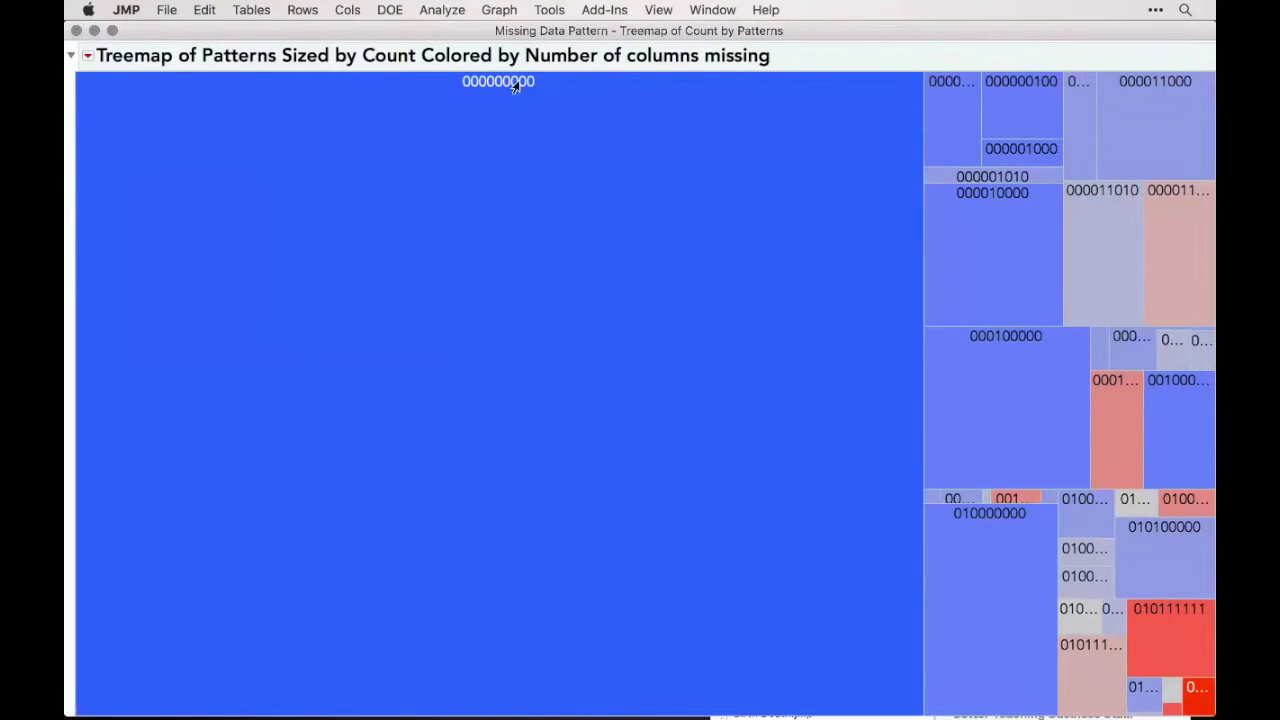
pyautogui.moveTo(494, 136)
pyautogui.moveTo(1005, 241)
pyautogui.moveTo(1164, 641)
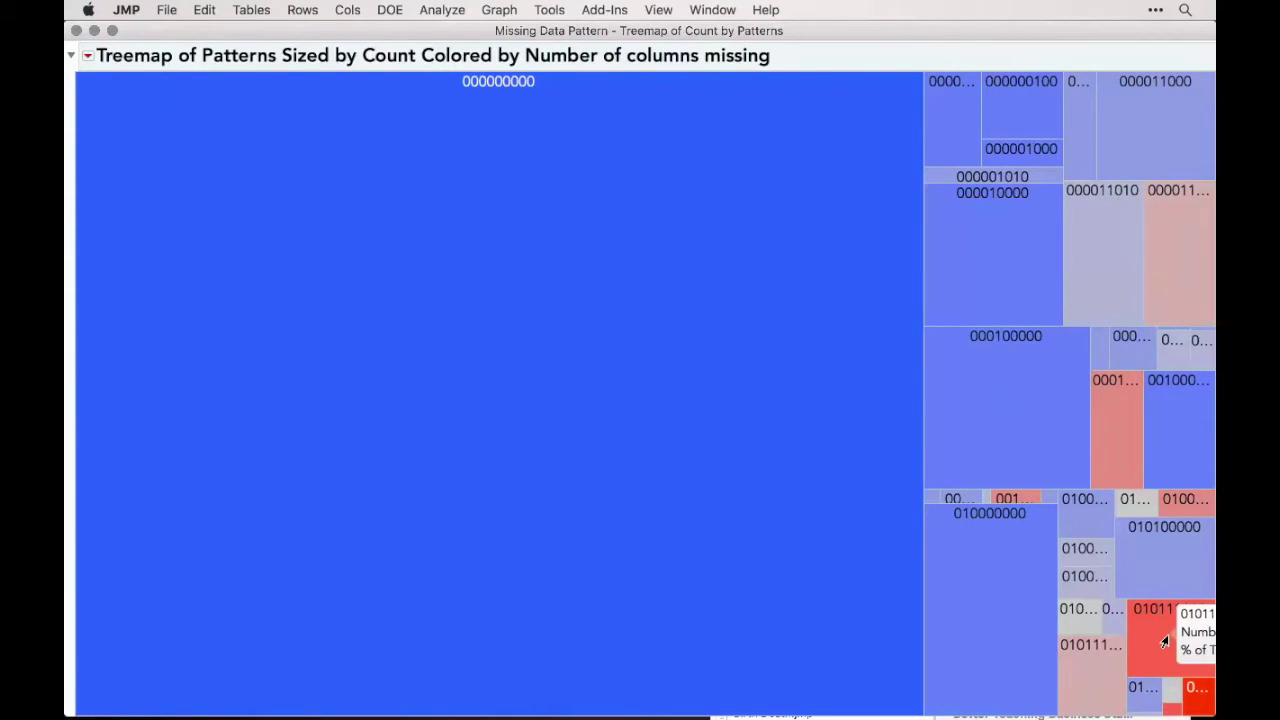
pyautogui.click(1029, 260)
pyautogui.click(1001, 451)
pyautogui.click(983, 248)
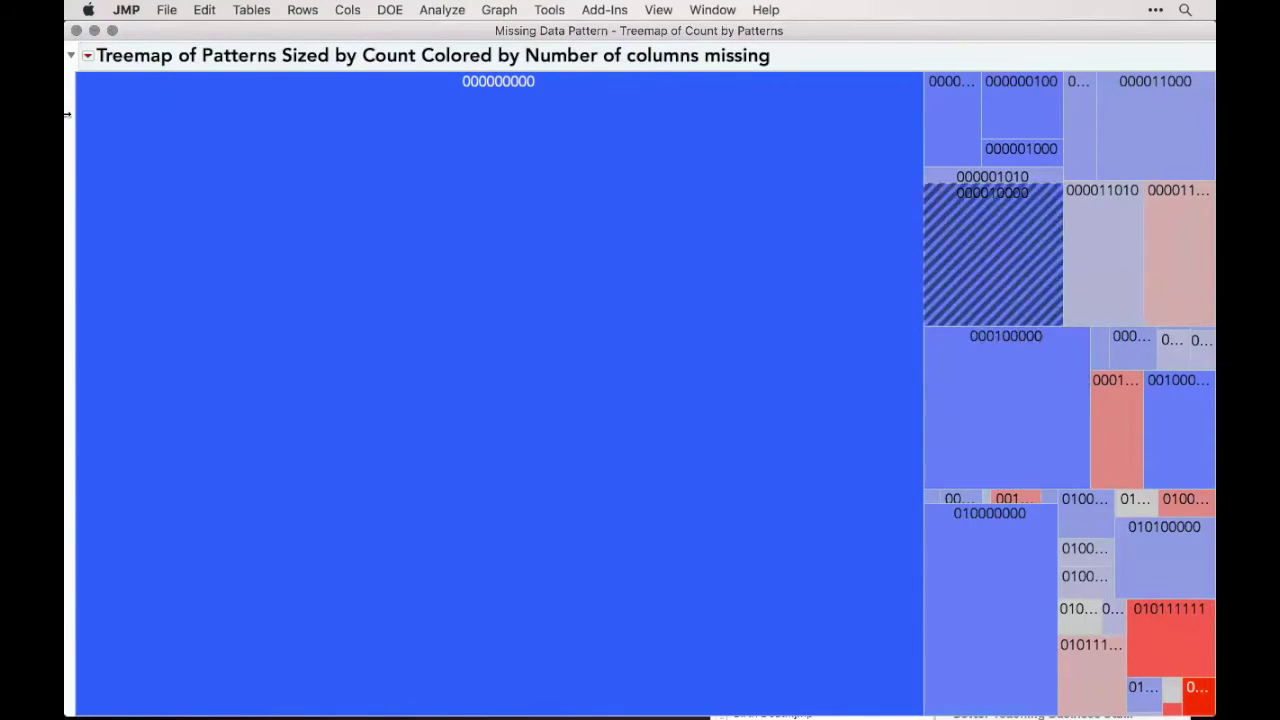
# - Close the treemap and the Missing Data Pattern table without saving
pyautogui.click(75, 31)
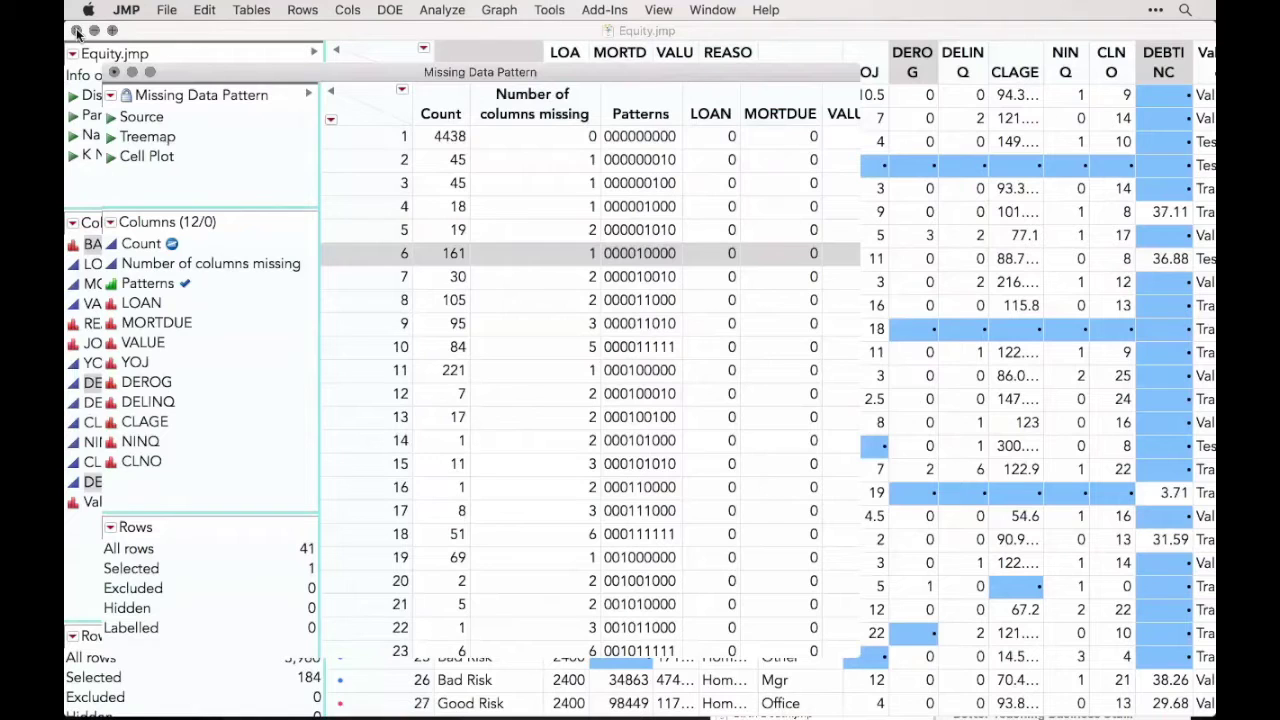
pyautogui.click(113, 72)
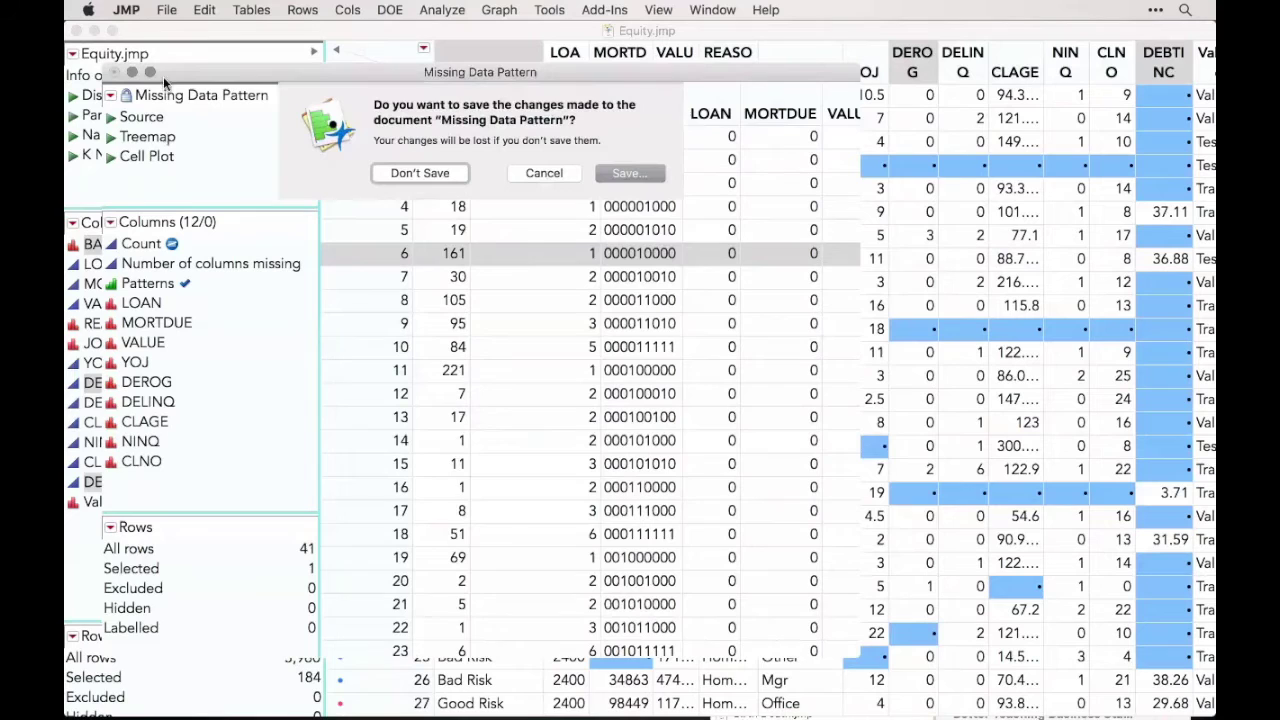
pyautogui.click(417, 171)
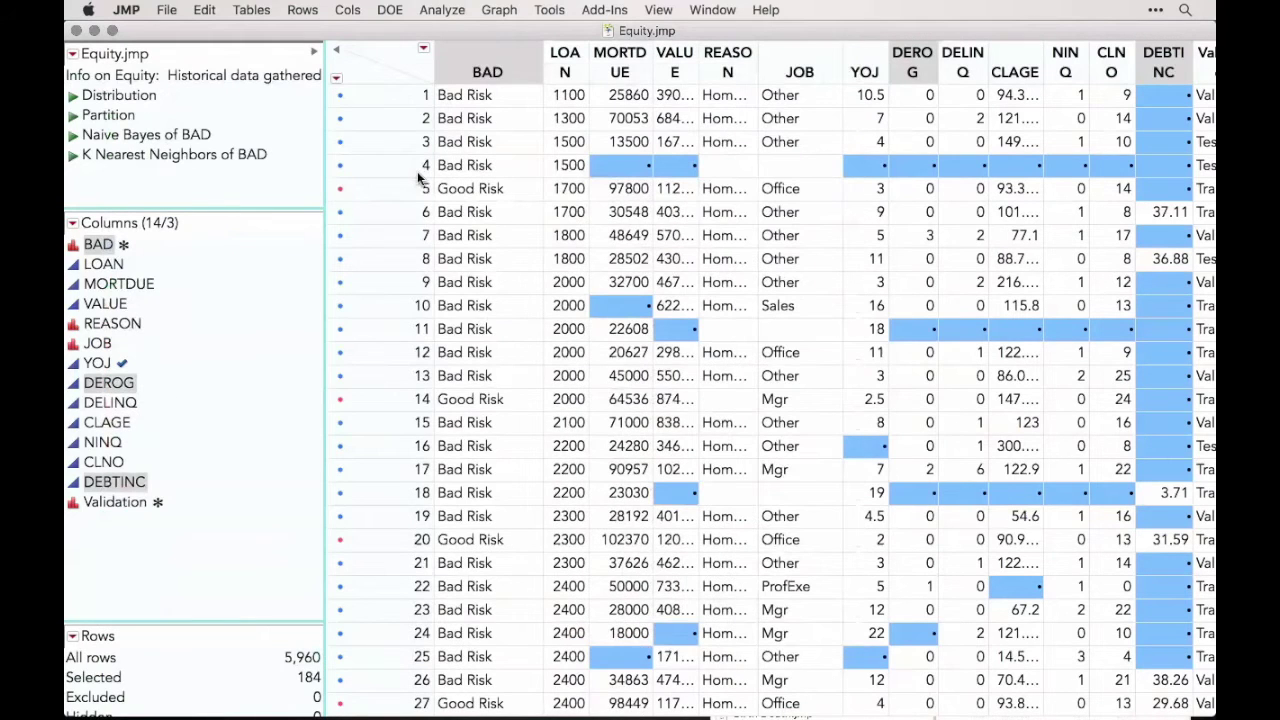
# - Run Explore Missing Values with all ten continuous columns, LOAN through DEBTINC, as Y, filtering out nominal columns from the selection list
pyautogui.click(446, 9)
pyautogui.moveTo(480, 183)
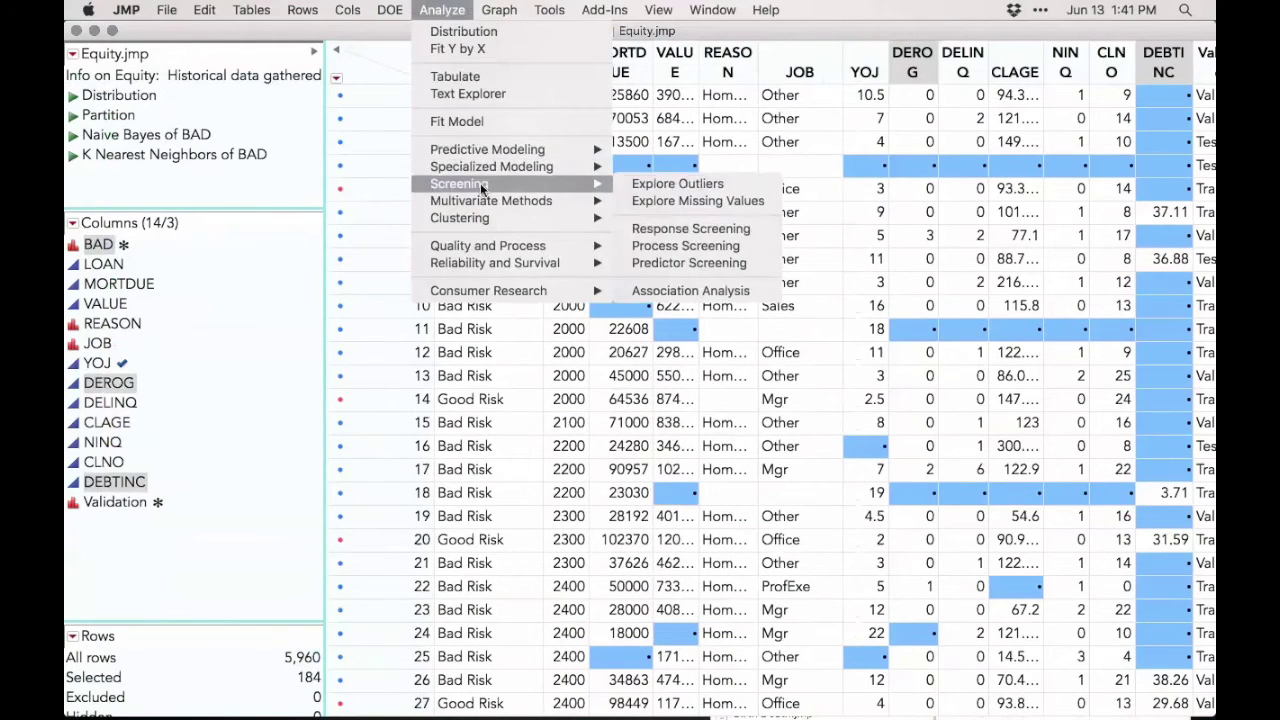
pyautogui.click(697, 200)
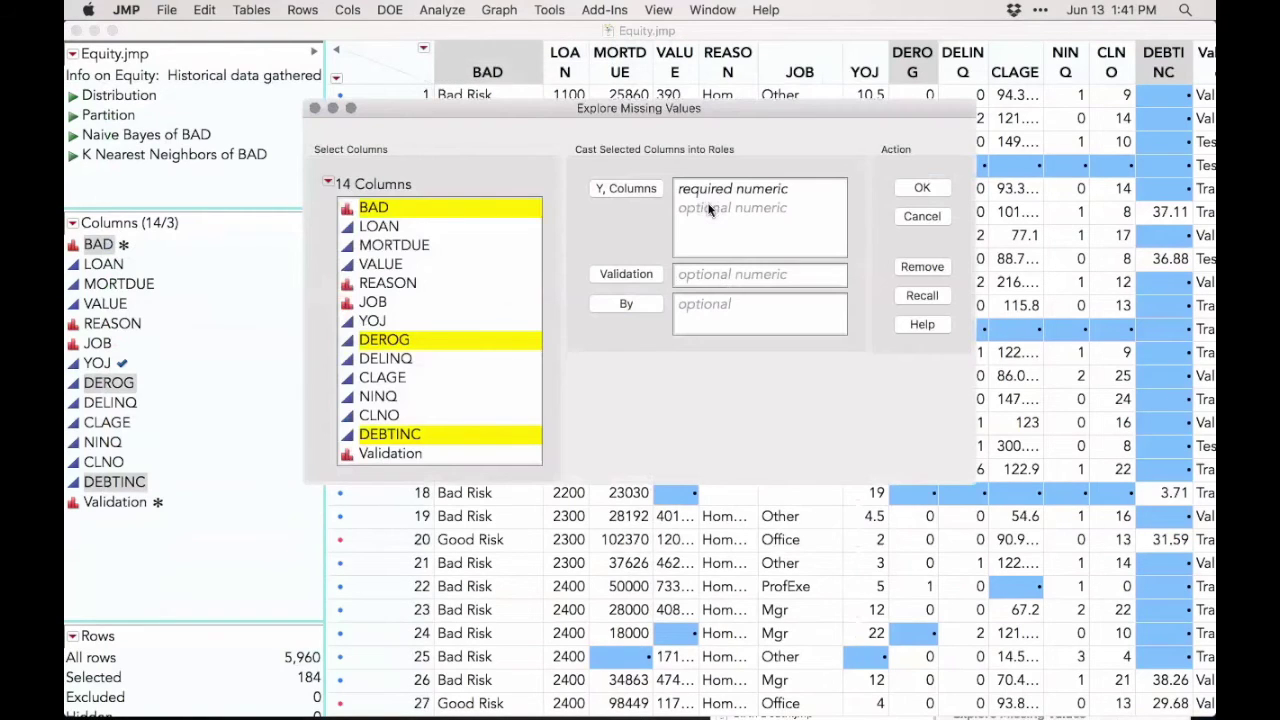
pyautogui.click(330, 184)
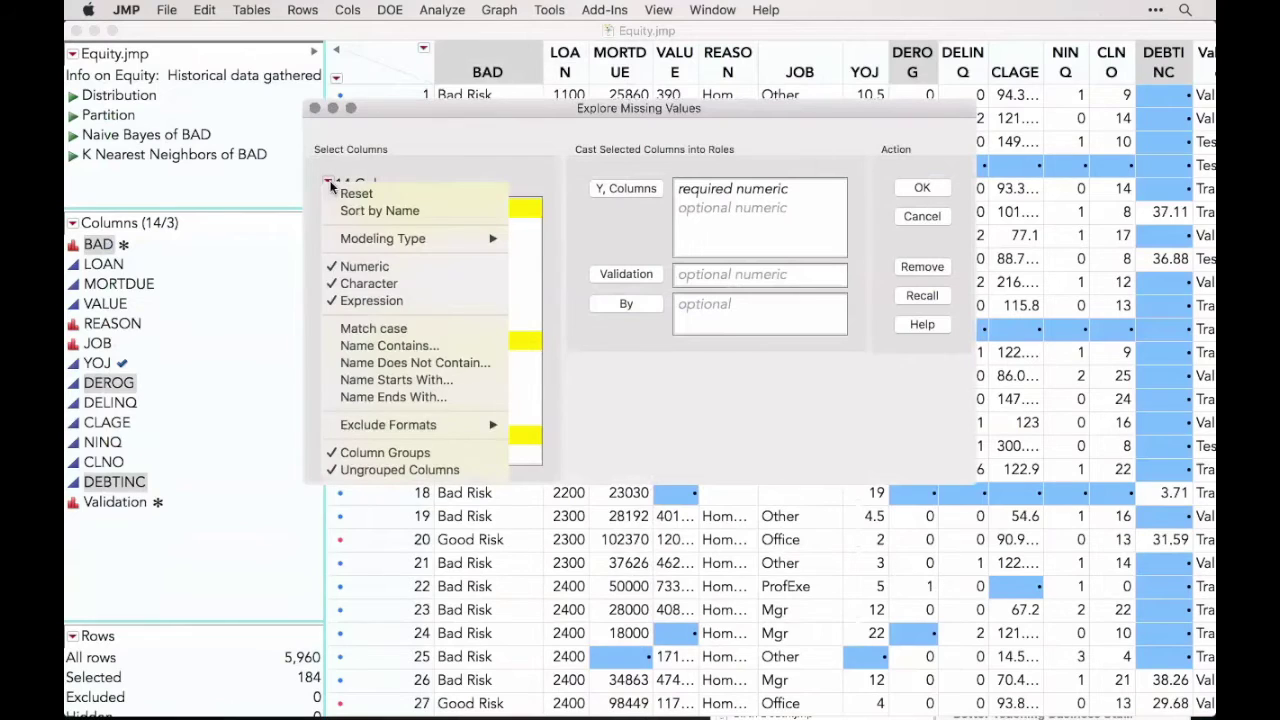
pyautogui.moveTo(397, 237)
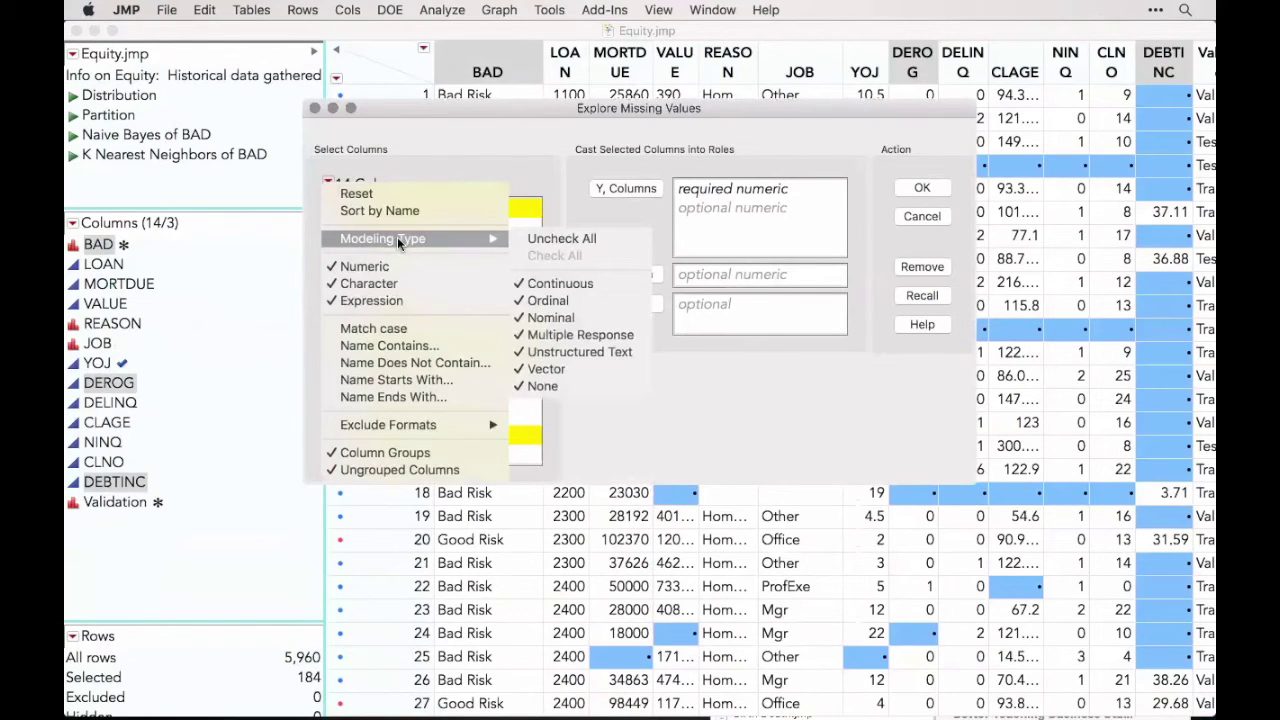
pyautogui.click(558, 317)
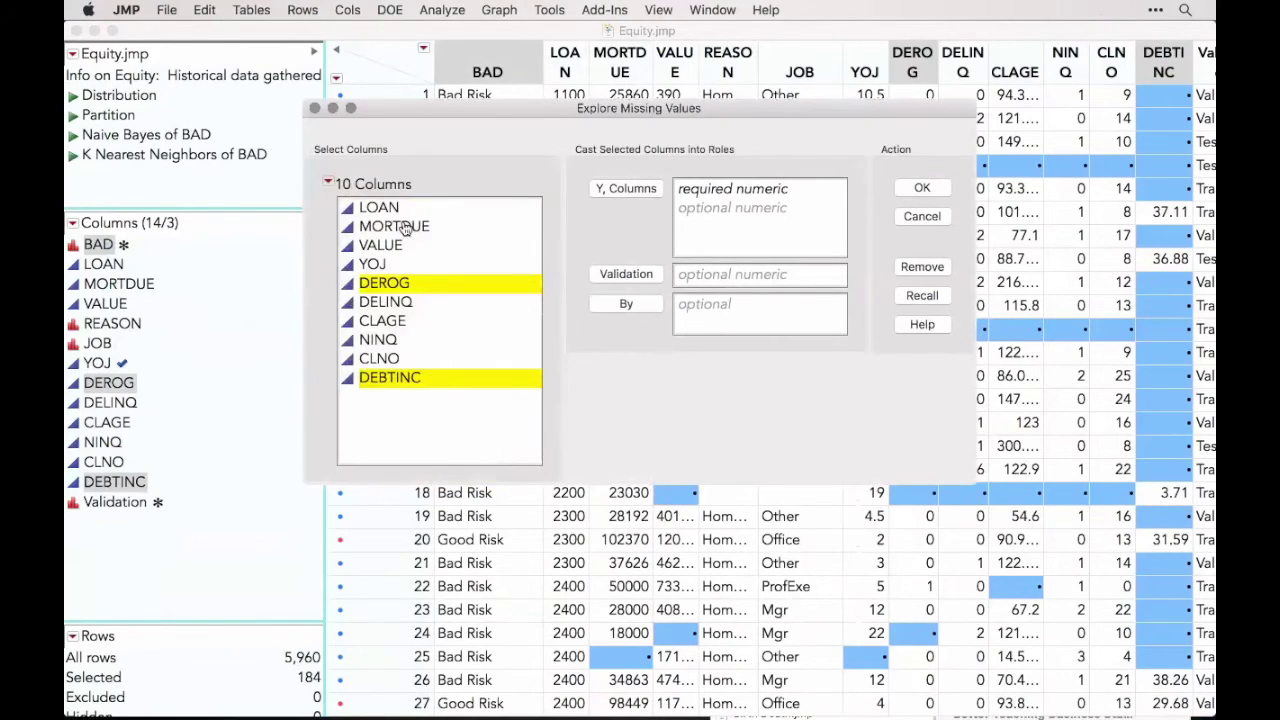
pyautogui.moveTo(400, 207); pyautogui.dragTo(444, 393)
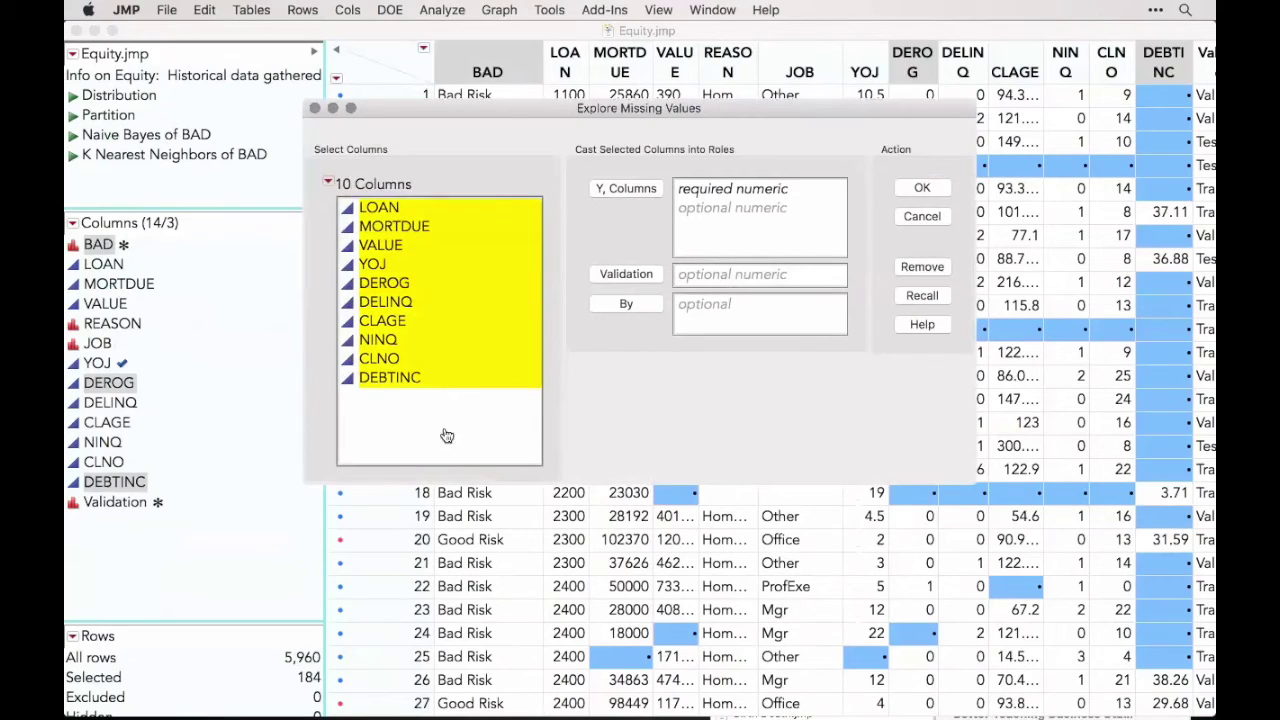
pyautogui.click(622, 192)
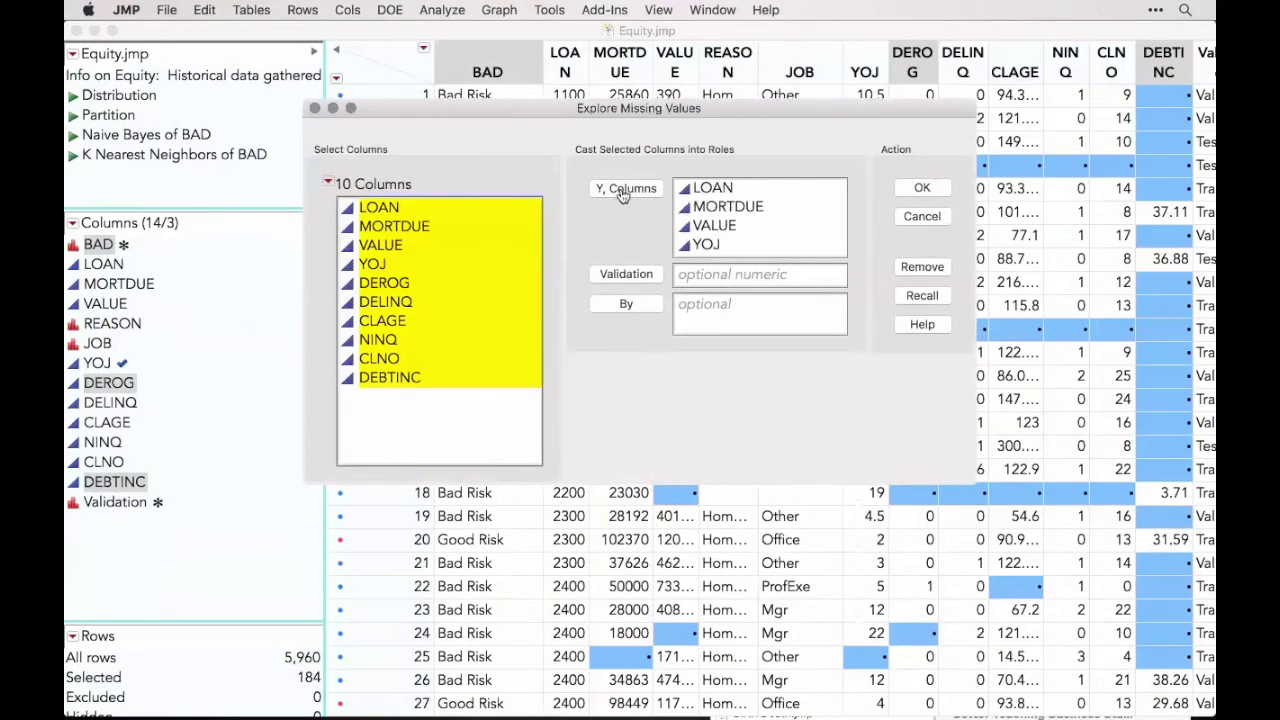
pyautogui.click(922, 193)
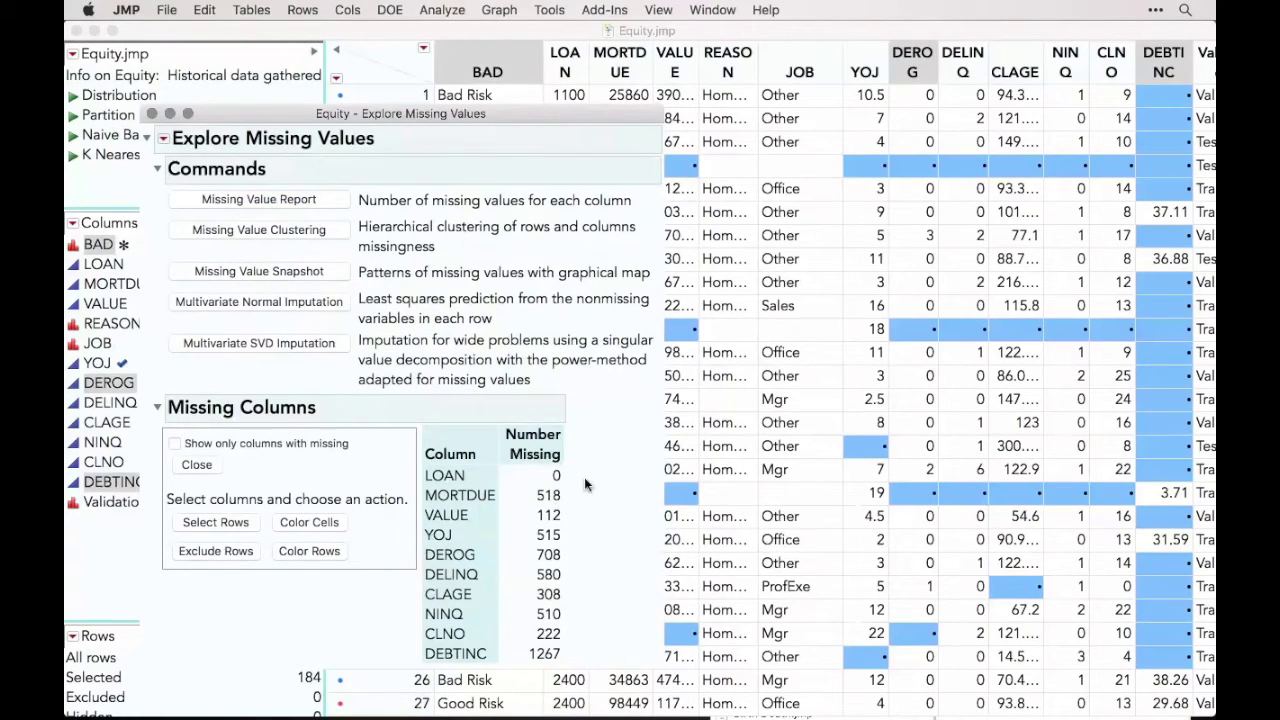
# - Display the Missing Value Clustering report to examine rows and columns with similar missingness, and close that report
pyautogui.moveTo(566, 397)
pyautogui.mouseDown()
pyautogui.moveTo(495, 500)
pyautogui.moveTo(555, 668)
pyautogui.moveTo(585, 437)
pyautogui.mouseUp()
pyautogui.moveTo(576, 631)
pyautogui.mouseDown()
pyautogui.moveTo(397, 658)
pyautogui.moveTo(498, 670)
pyautogui.moveTo(590, 634)
pyautogui.mouseUp()
pyautogui.click(250, 232)
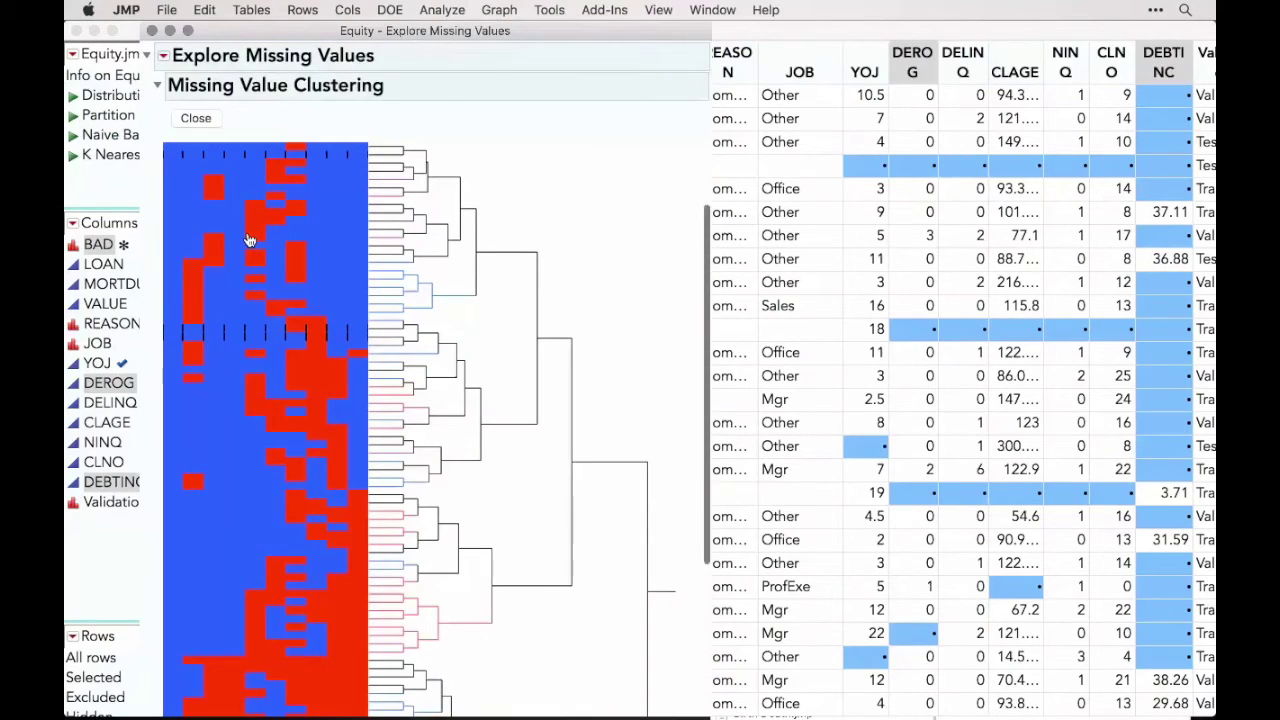
pyautogui.scroll(5, 218, 170)
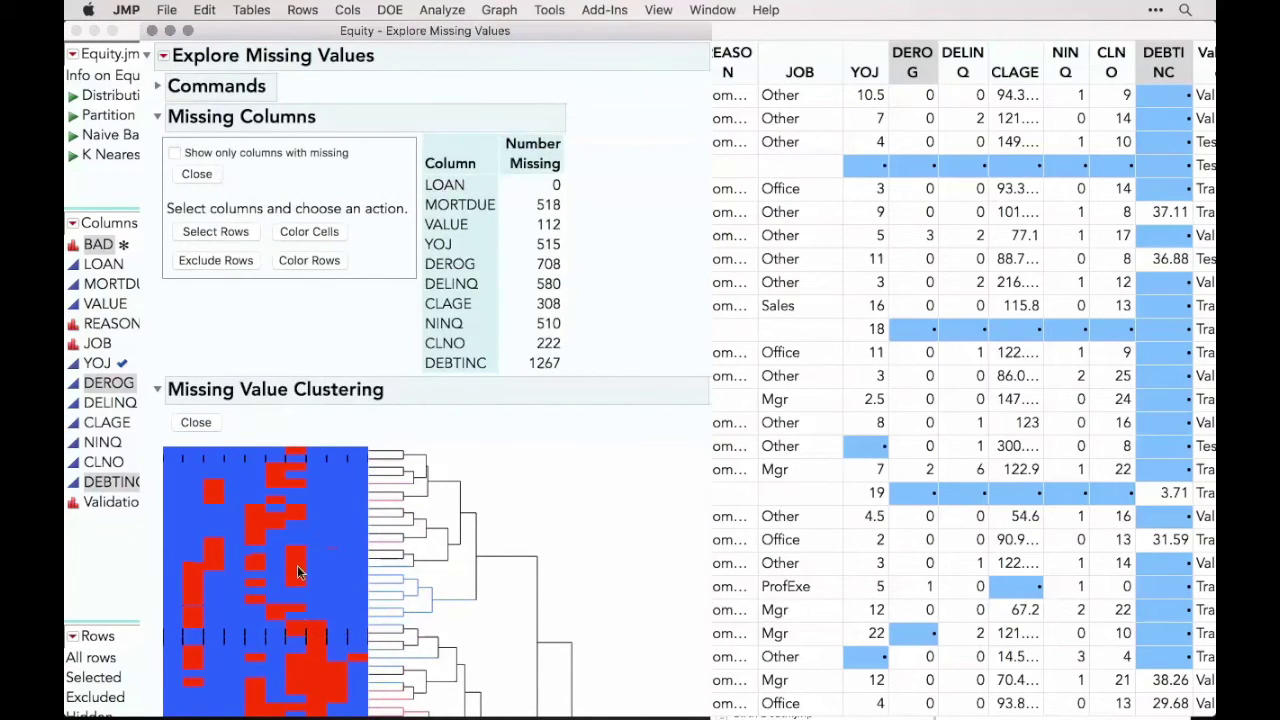
pyautogui.click(196, 422)
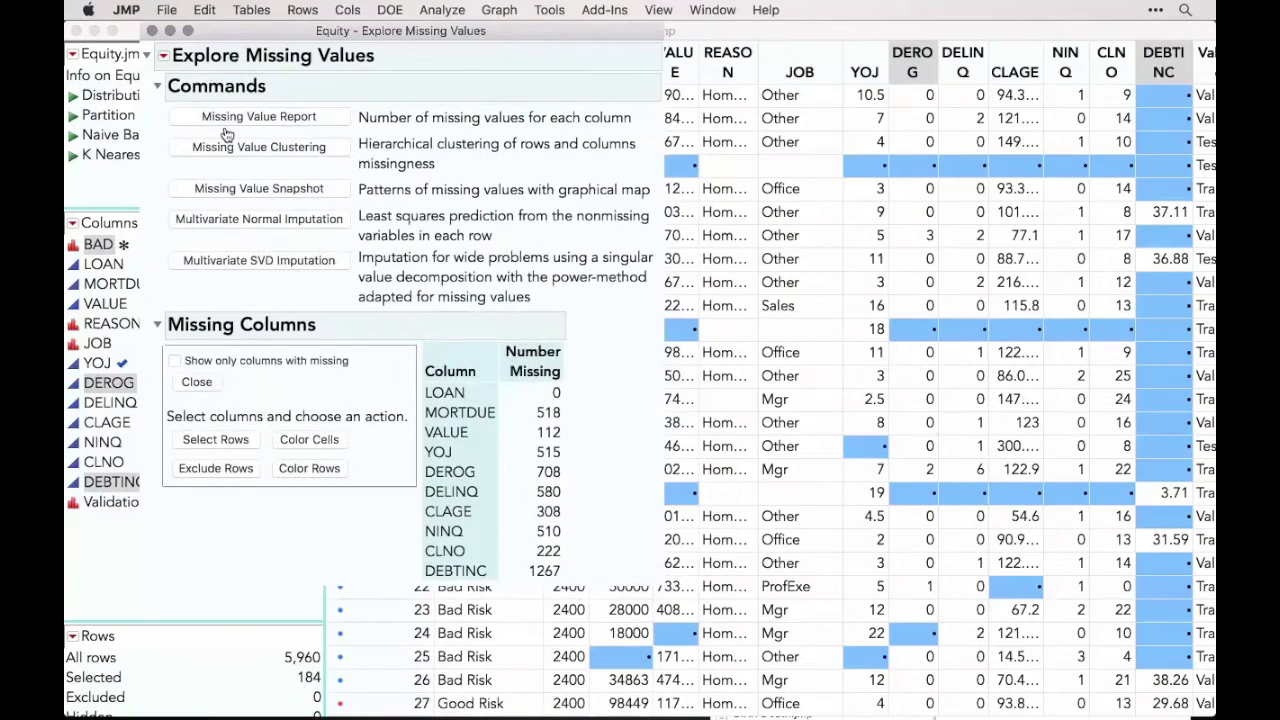
# - Impute the missing values with Multivariate Normal Imputation, using the shrinkage estimator for covariances
pyautogui.click(270, 228)
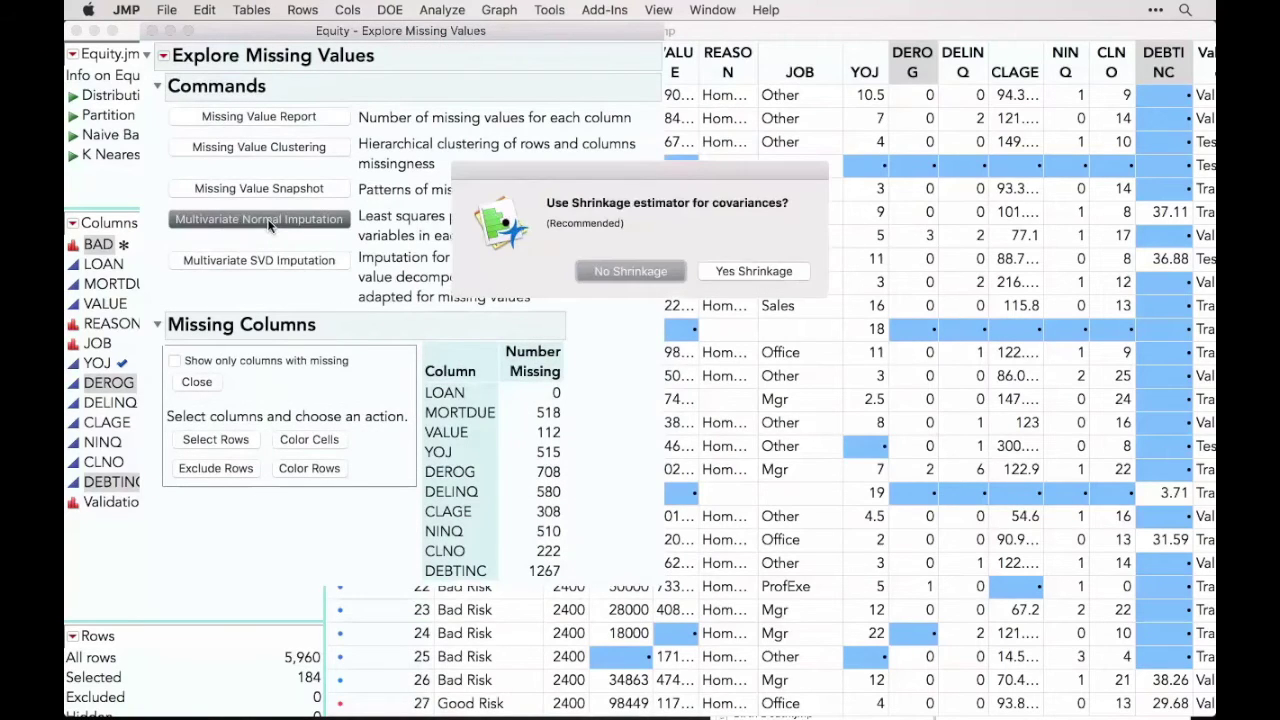
pyautogui.click(747, 272)
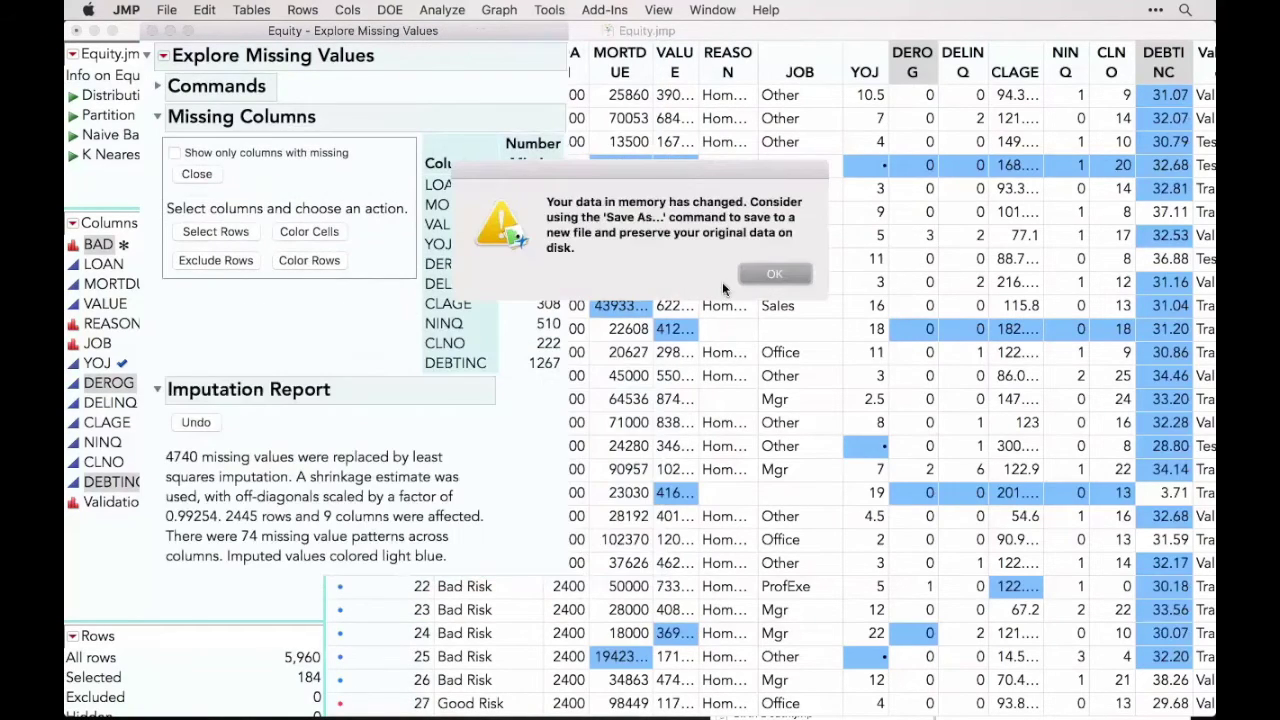
pyautogui.click(776, 274)
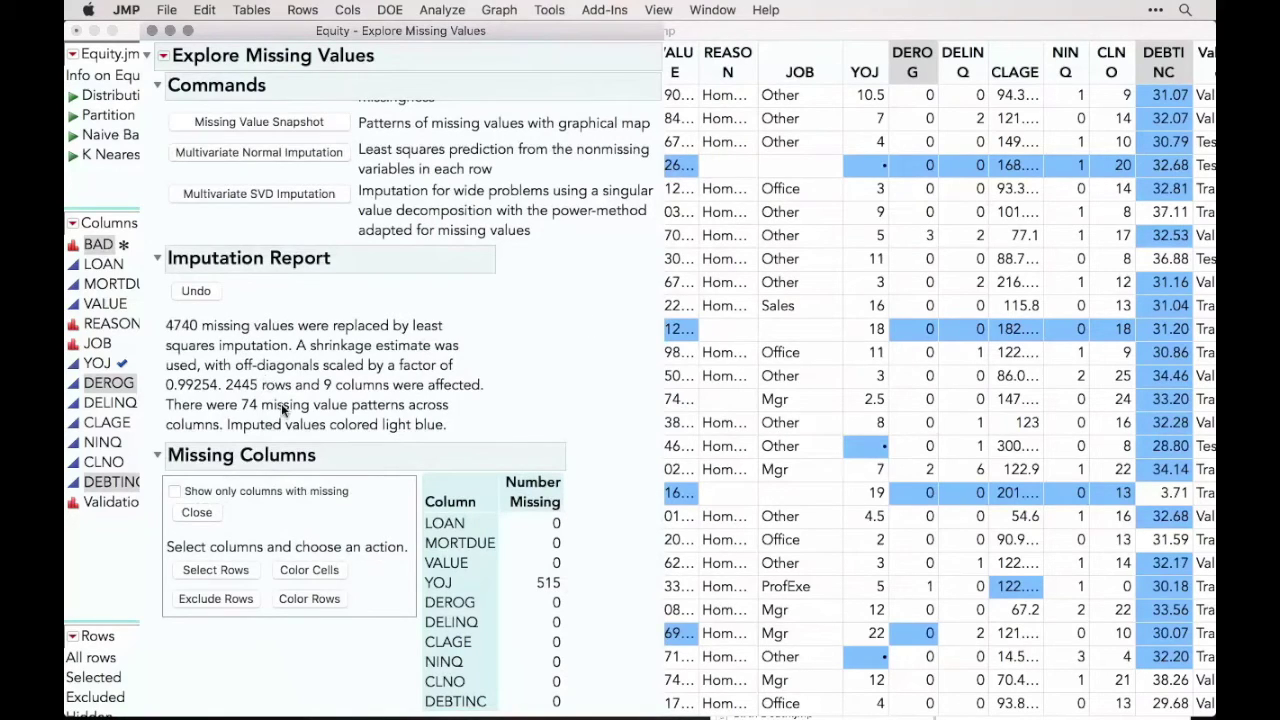
# - Undo the missing-value imputation and close the Explore Missing Values window
pyautogui.click(196, 291)
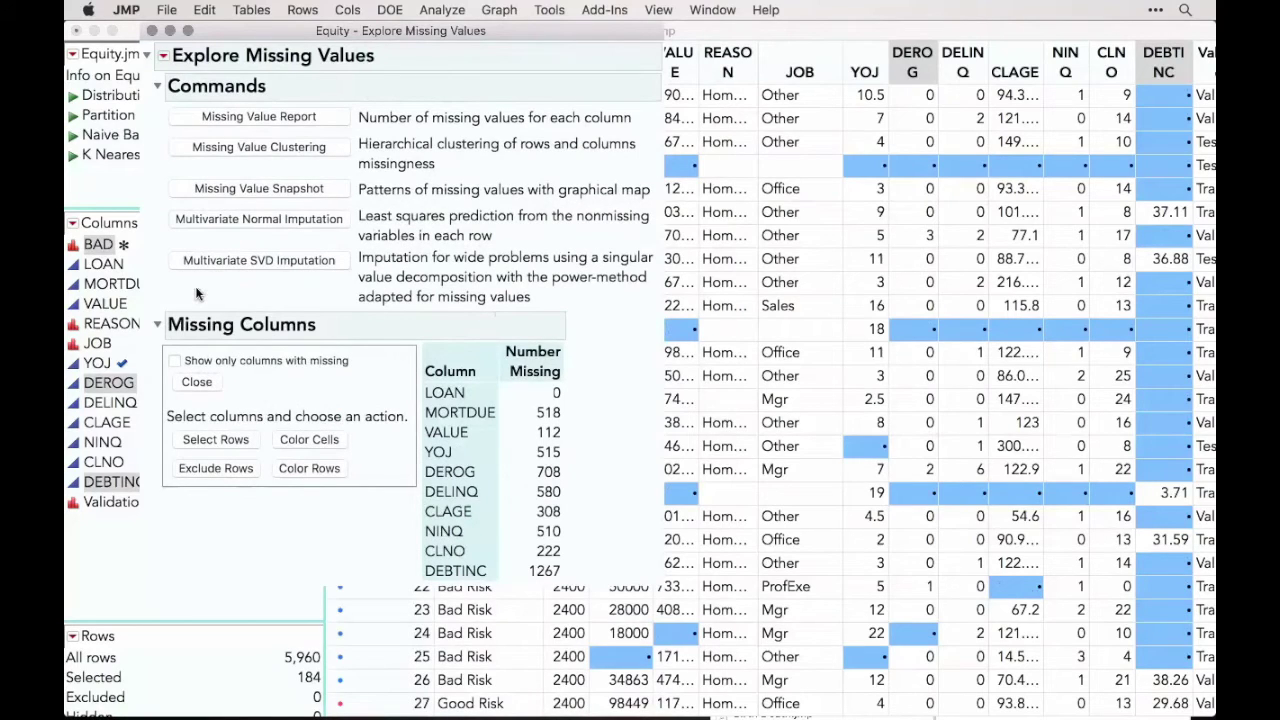
pyautogui.click(151, 31)
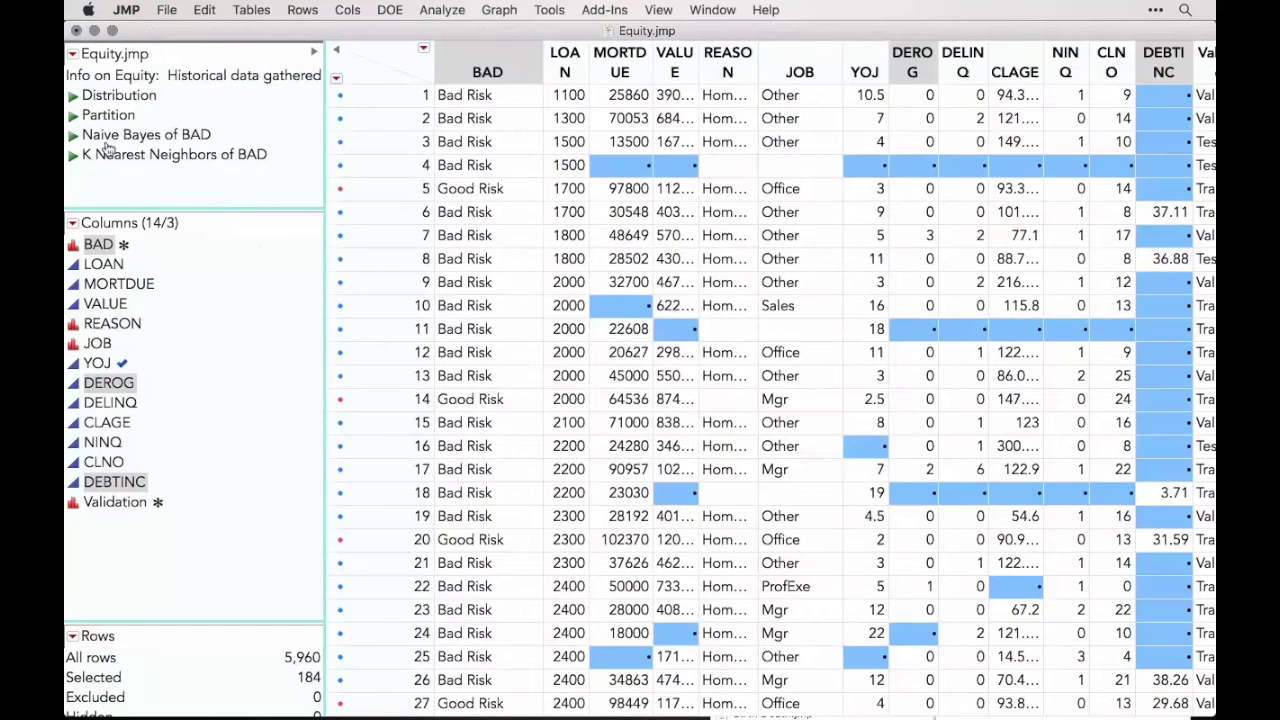
# - Run the saved Partition script for BAD and relaunch the analysis to show its launch settings
pyautogui.click(75, 116)
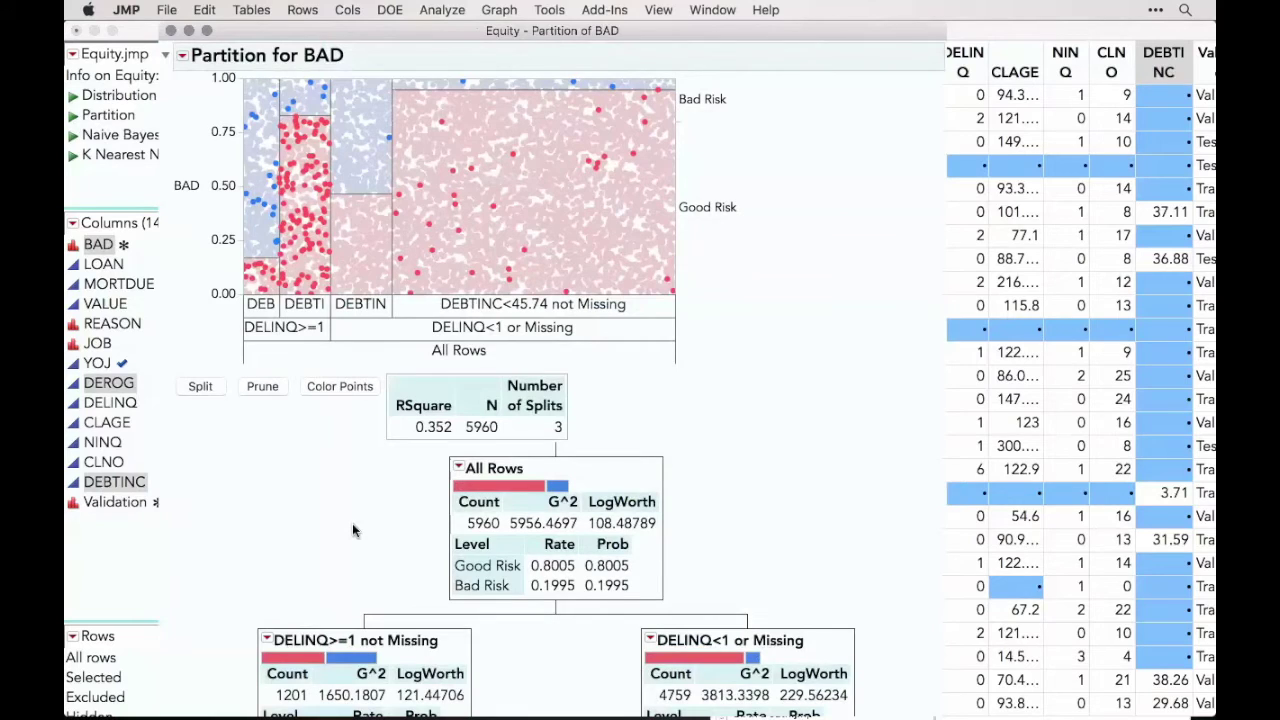
pyautogui.click(181, 56)
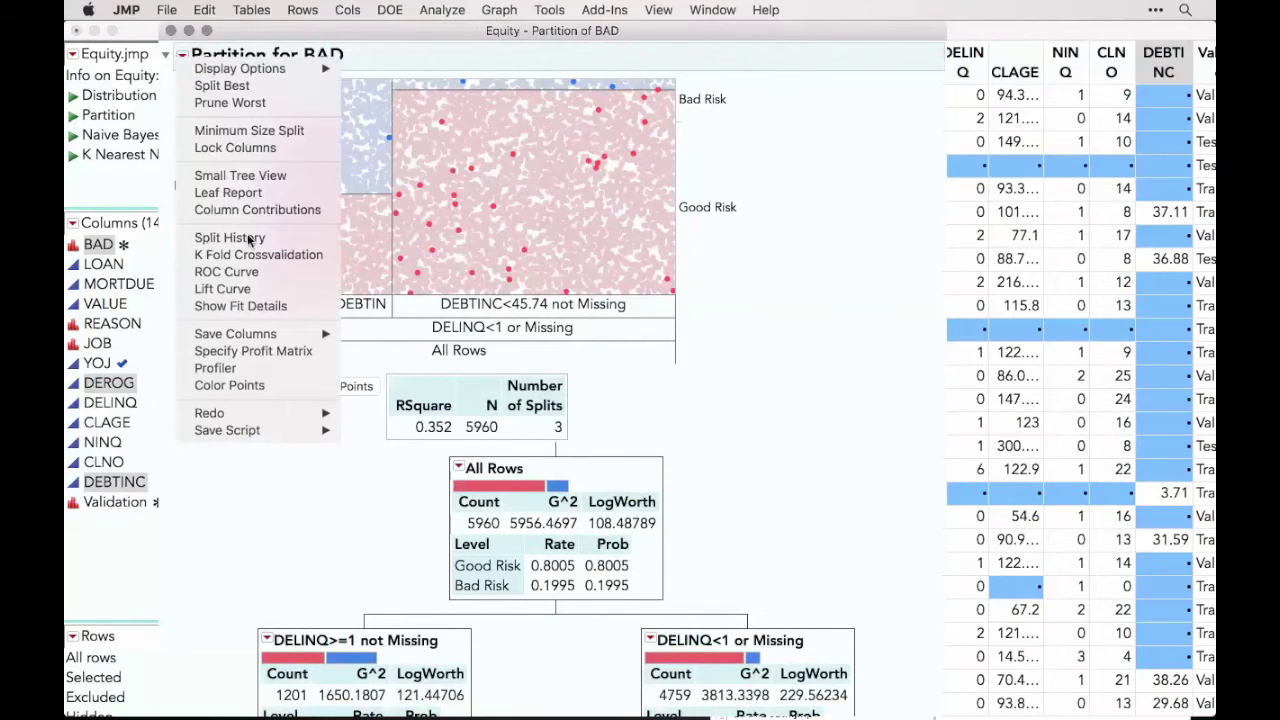
pyautogui.moveTo(262, 412)
pyautogui.click(404, 458)
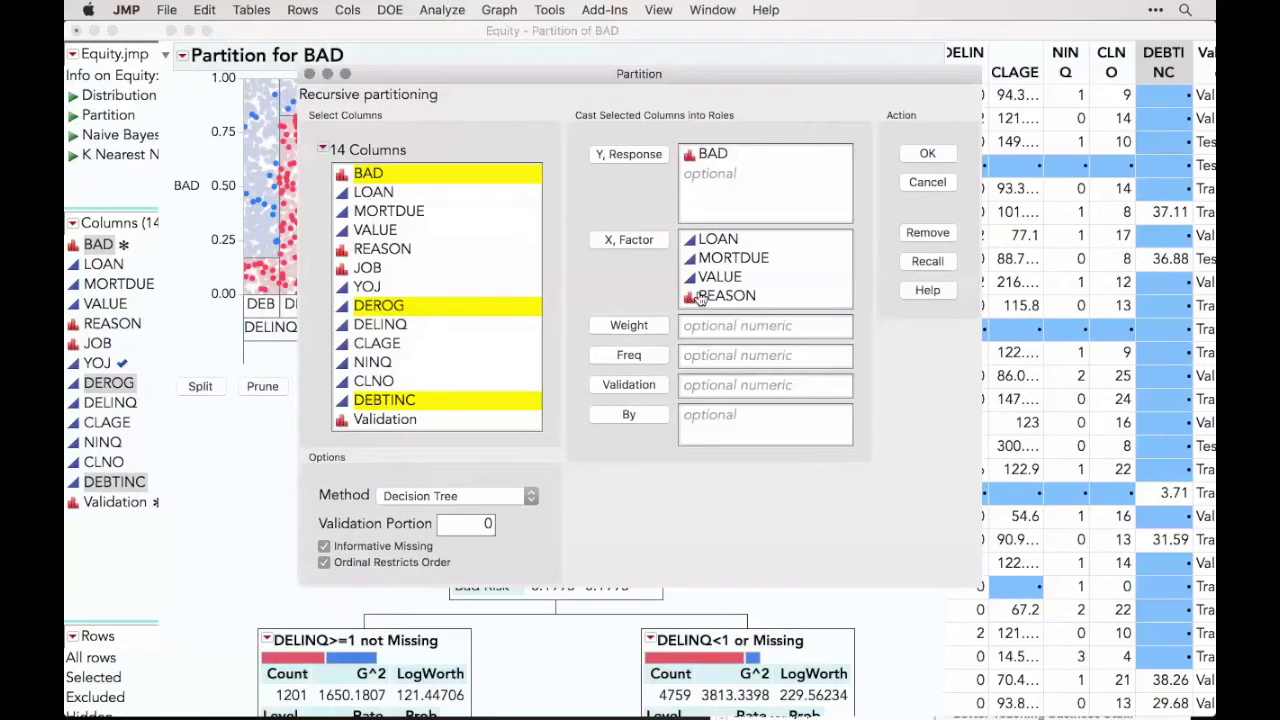
# - Point out the Informative Missing option, rerun the decision tree with it enabled, and close the Partition report
pyautogui.click(325, 547)
pyautogui.click(326, 550)
pyautogui.click(325, 548)
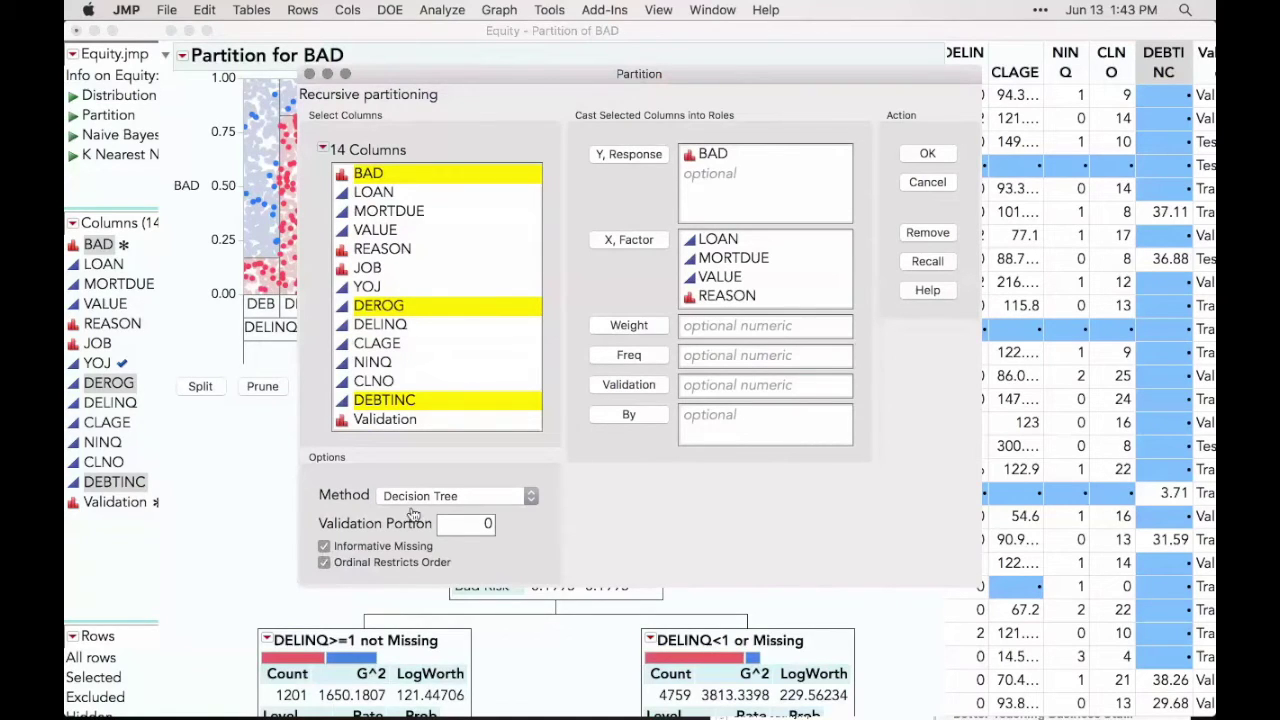
pyautogui.click(934, 158)
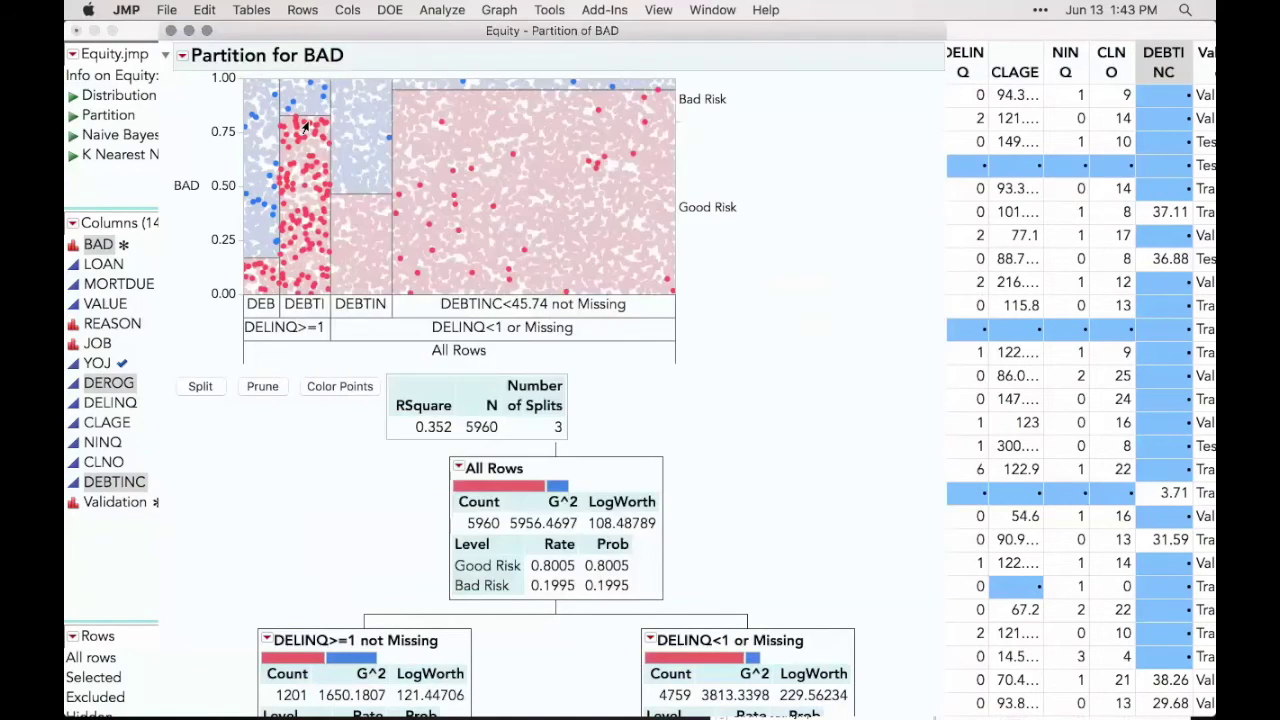
pyautogui.click(172, 32)
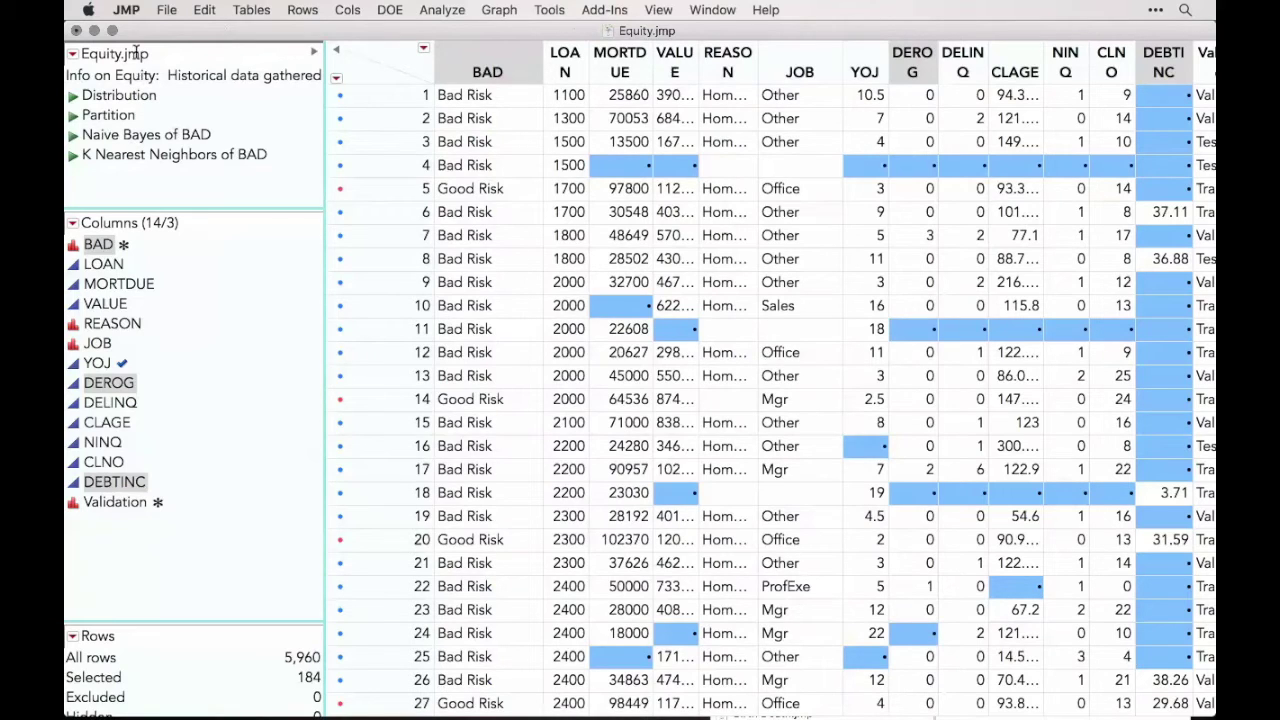
# - Close the Equity.jmp data table
pyautogui.click(164, 10)
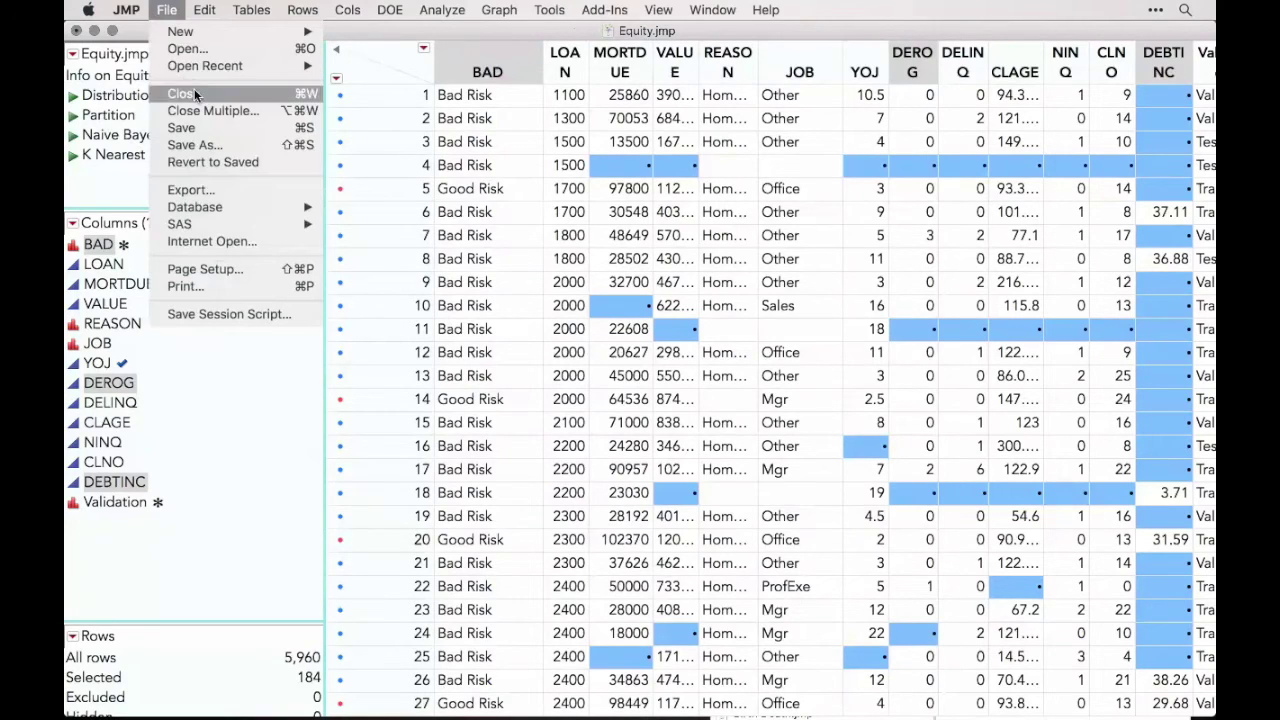
pyautogui.click(188, 93)
pyautogui.click(565, 134)
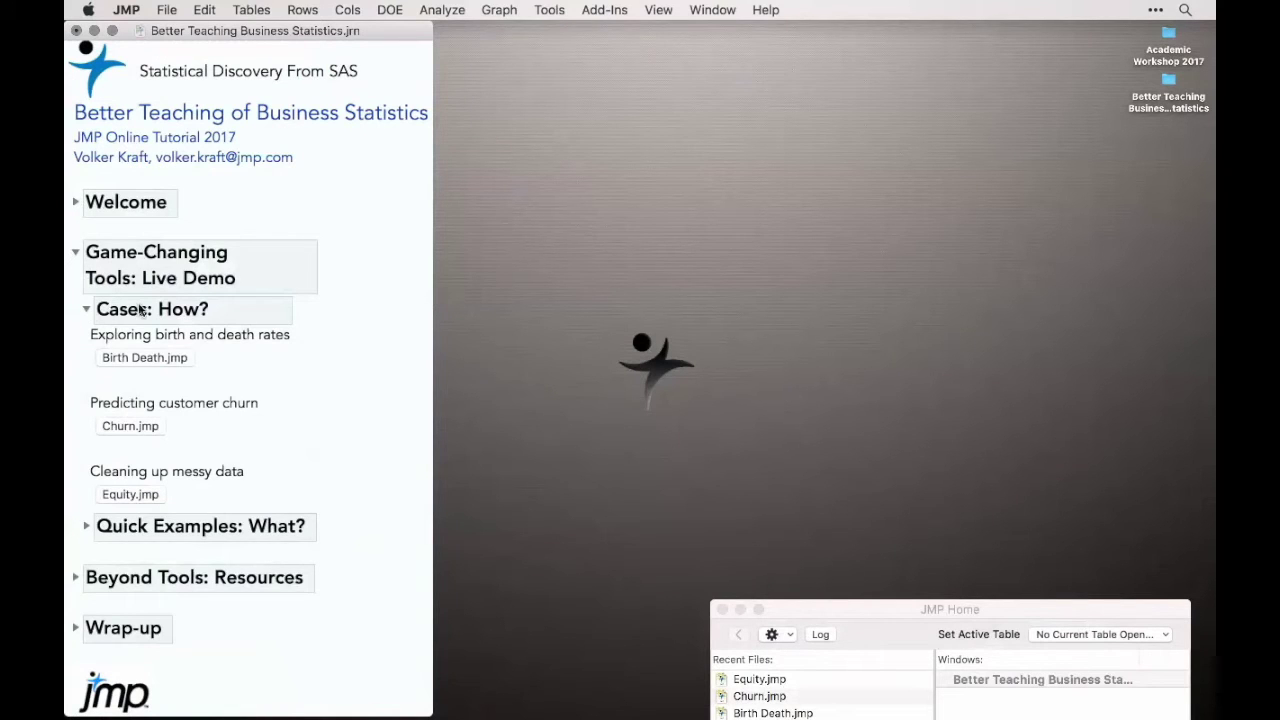
# - Collapse the journal's Cases: How? section and expand Quick Examples: What? to review the listed examples
pyautogui.click(86, 309)
pyautogui.click(87, 341)
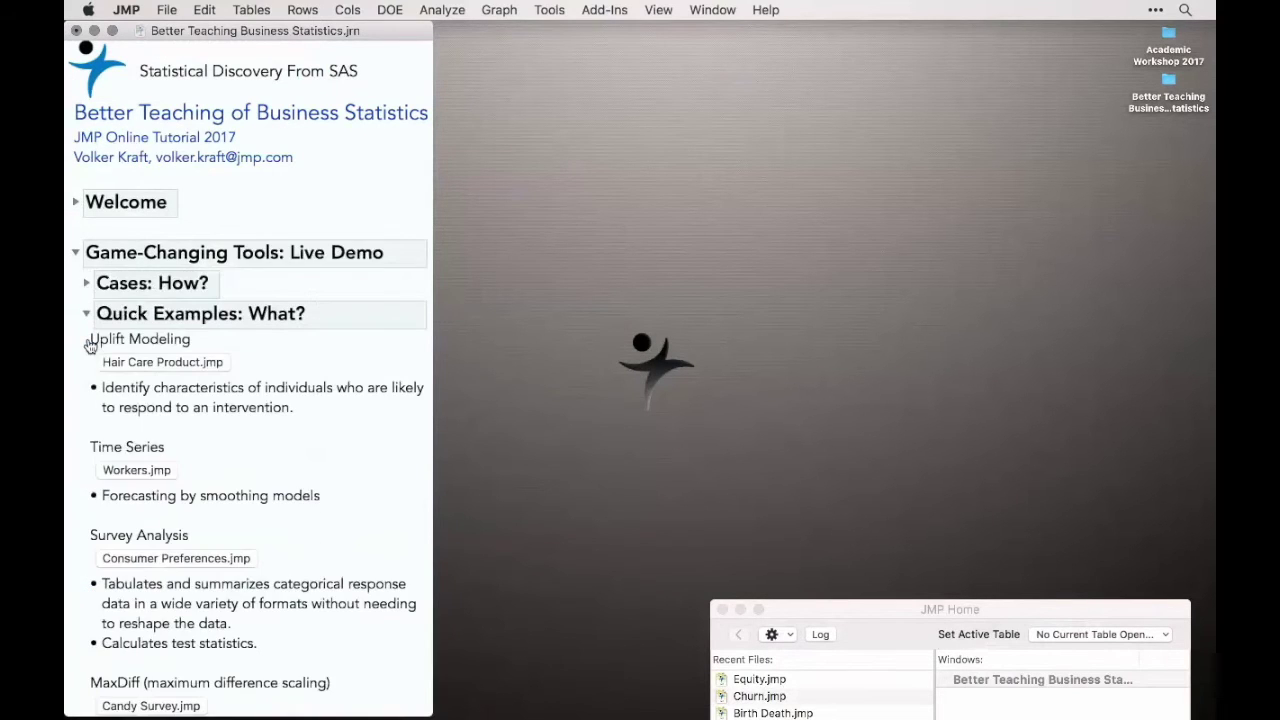
pyautogui.scroll(-5, 320, 550)
pyautogui.scroll(-1, 320, 551)
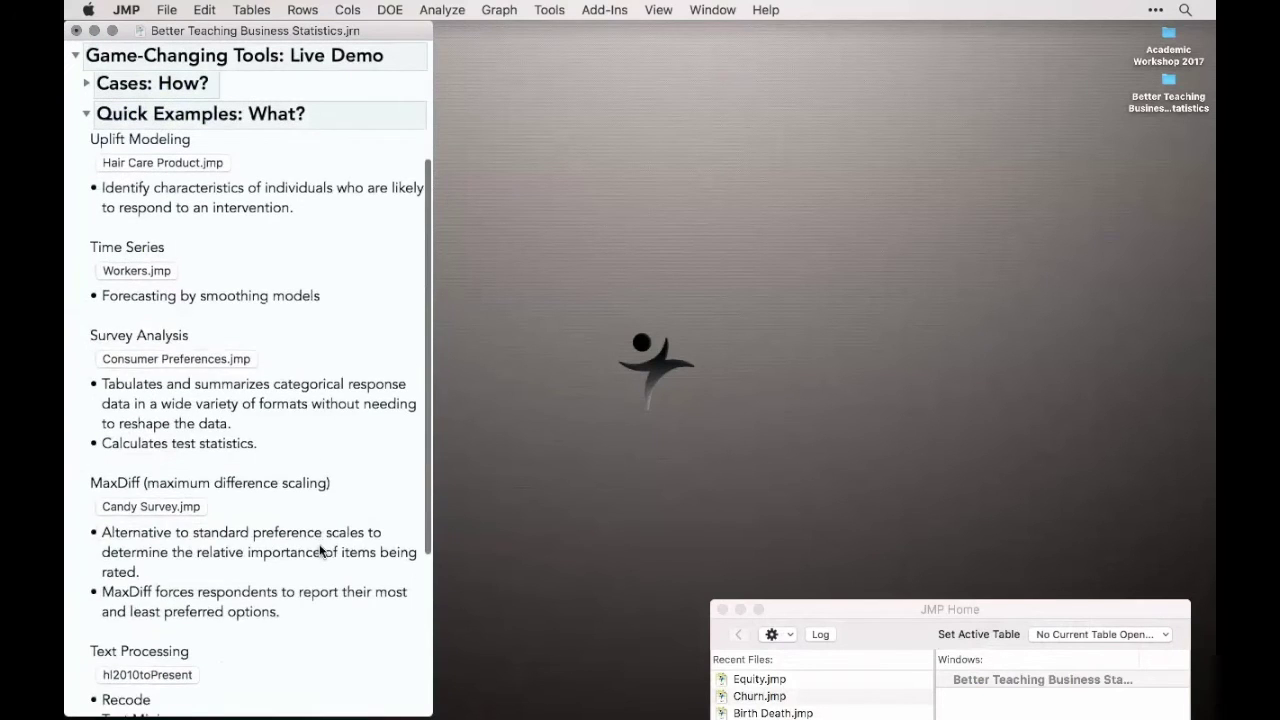
pyautogui.scroll(1, 320, 551)
pyautogui.scroll(-1, 320, 551)
pyautogui.scroll(-1, 320, 551)
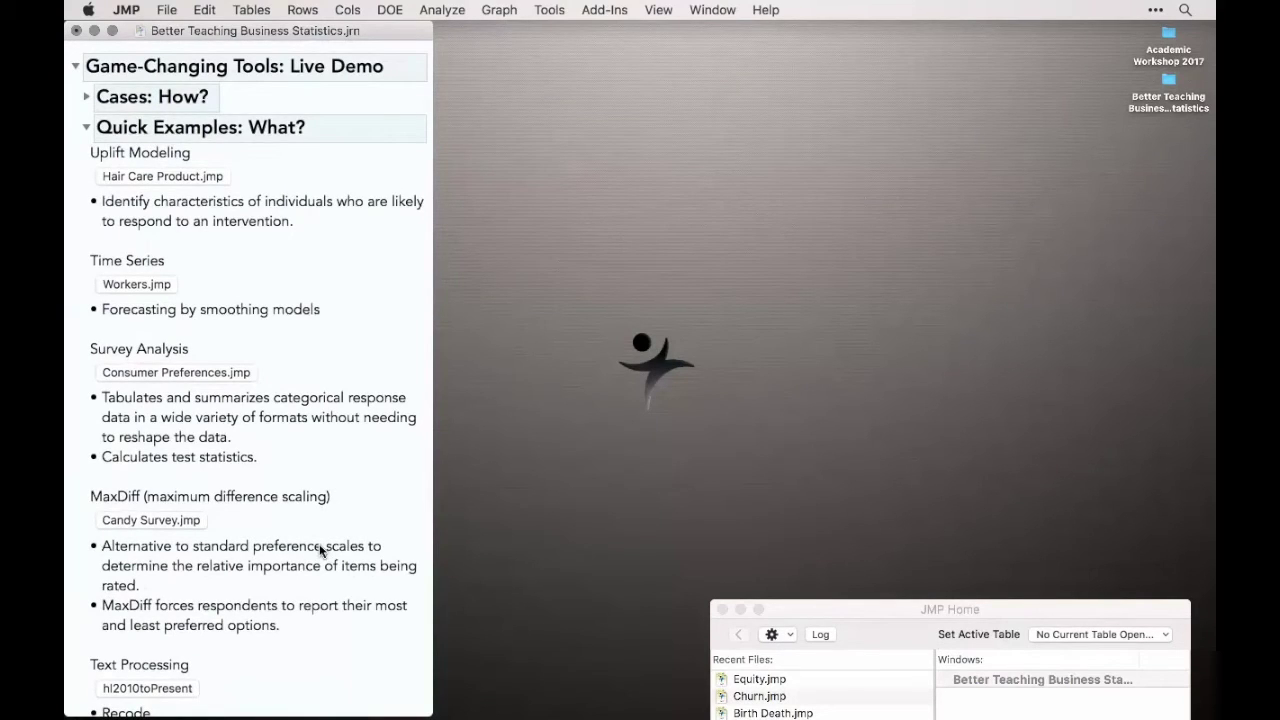
# - Open the Hair Care Product.jmp example table from the journal and reposition its window higher on the screen
pyautogui.click(160, 176)
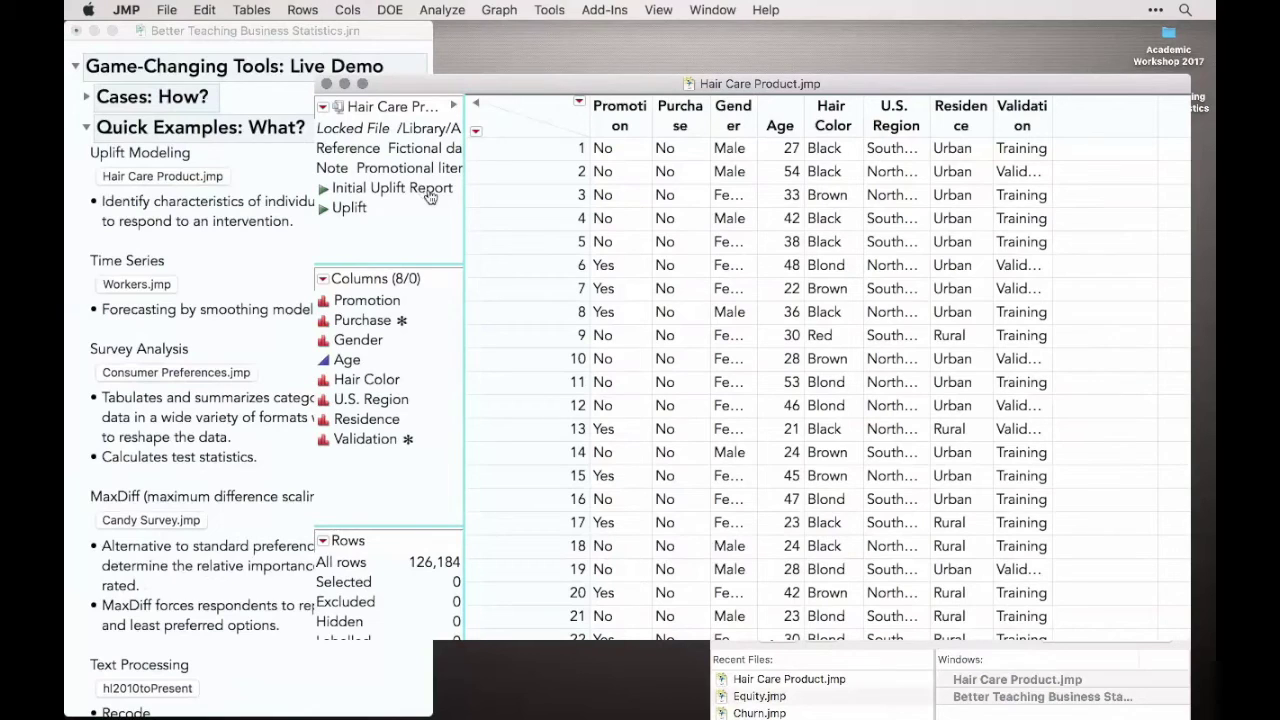
pyautogui.click(415, 81)
pyautogui.moveTo(418, 84); pyautogui.dragTo(483, 52)
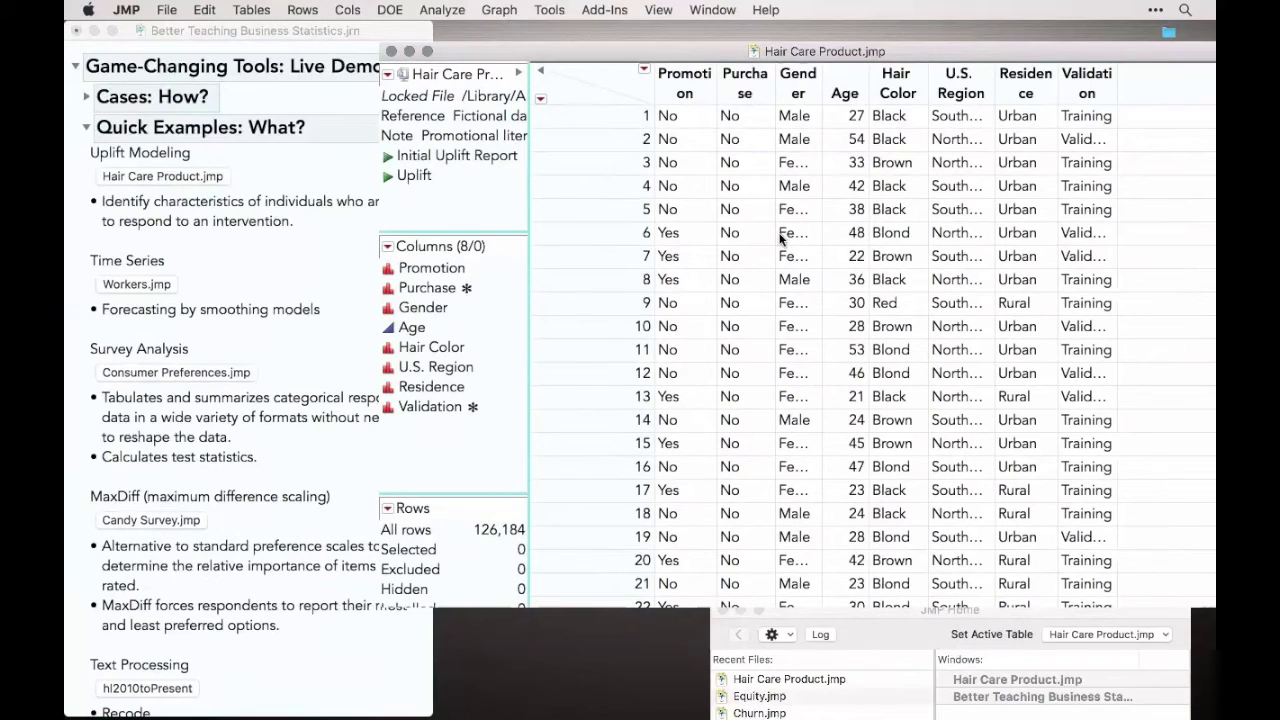
pyautogui.moveTo(628, 55)
pyautogui.mouseDown()
pyautogui.moveTo(680, 57)
pyautogui.moveTo(612, 47)
pyautogui.mouseUp()
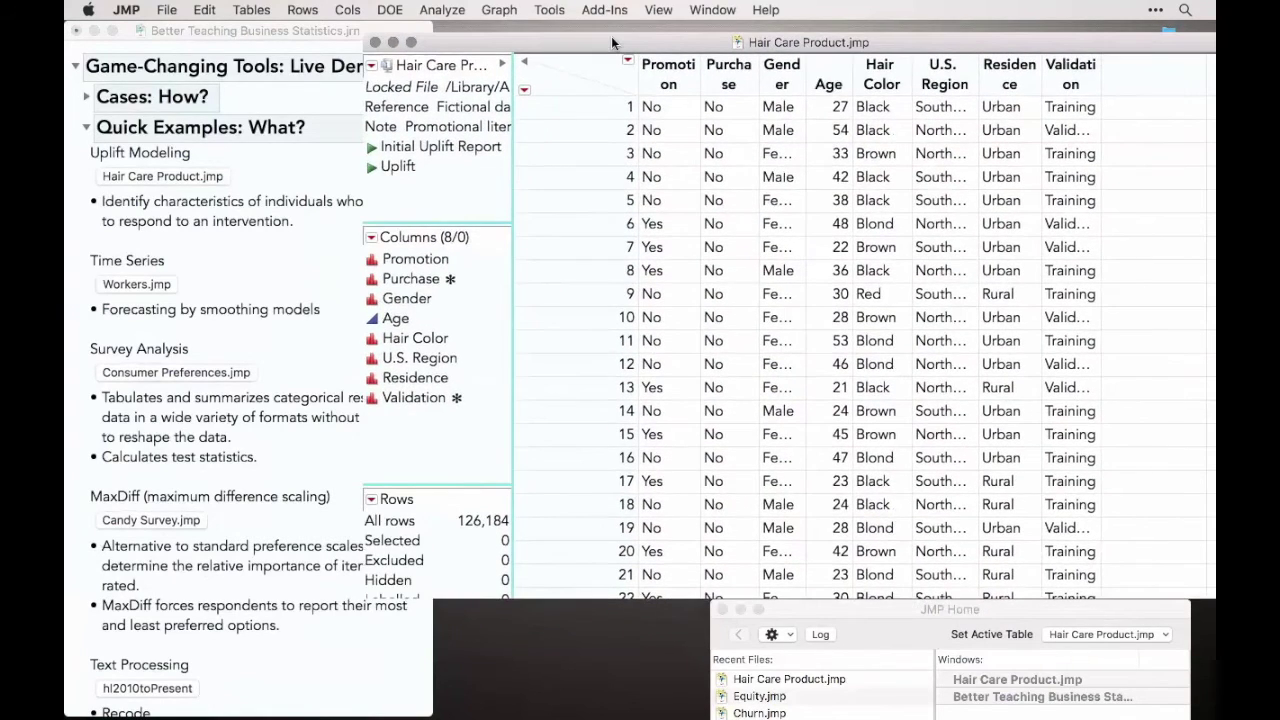
# - Examine the Promotion, Purchase, Gender, Age and Hair Color columns by selecting each one in the data table
pyautogui.click(679, 90)
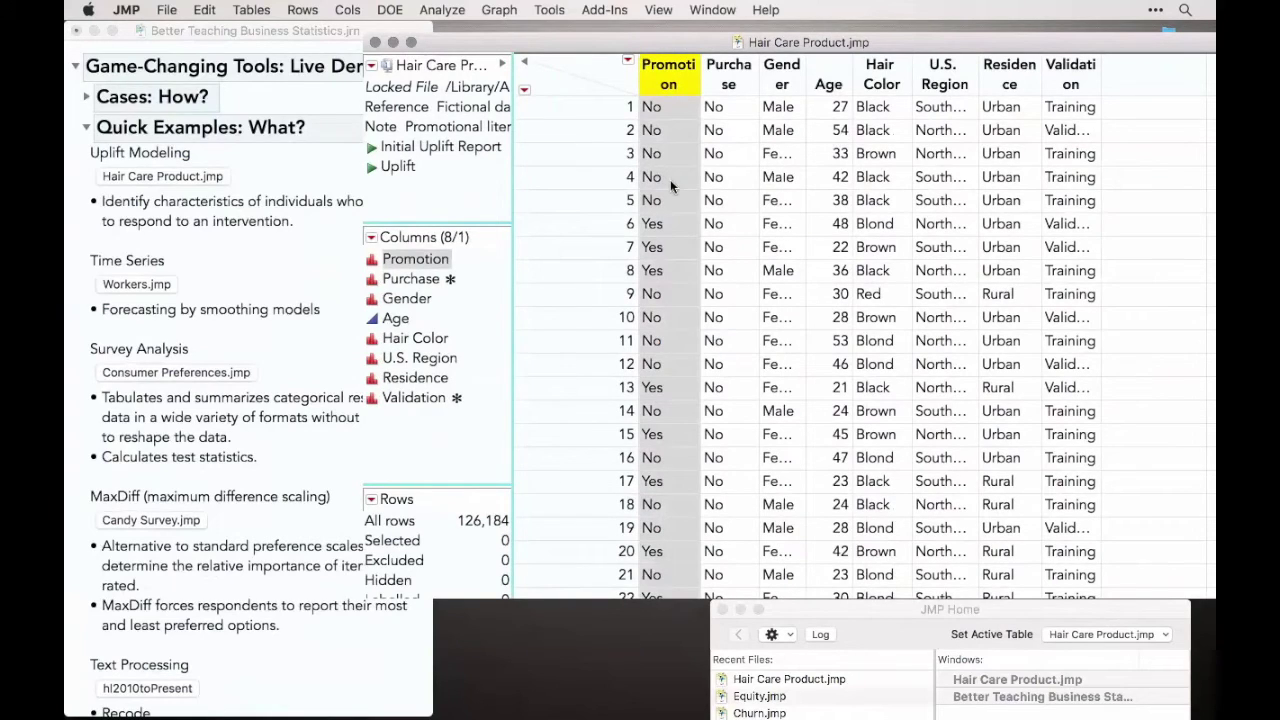
pyautogui.click(732, 76)
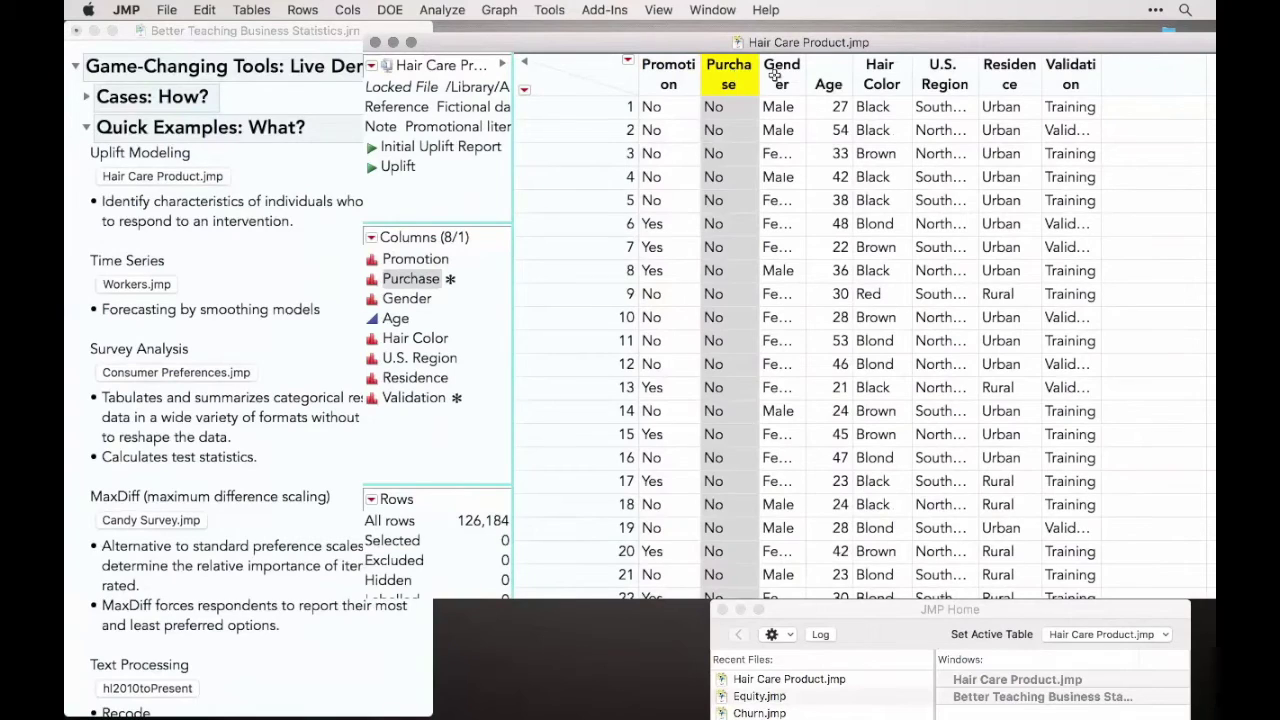
pyautogui.click(776, 75)
pyautogui.click(820, 77)
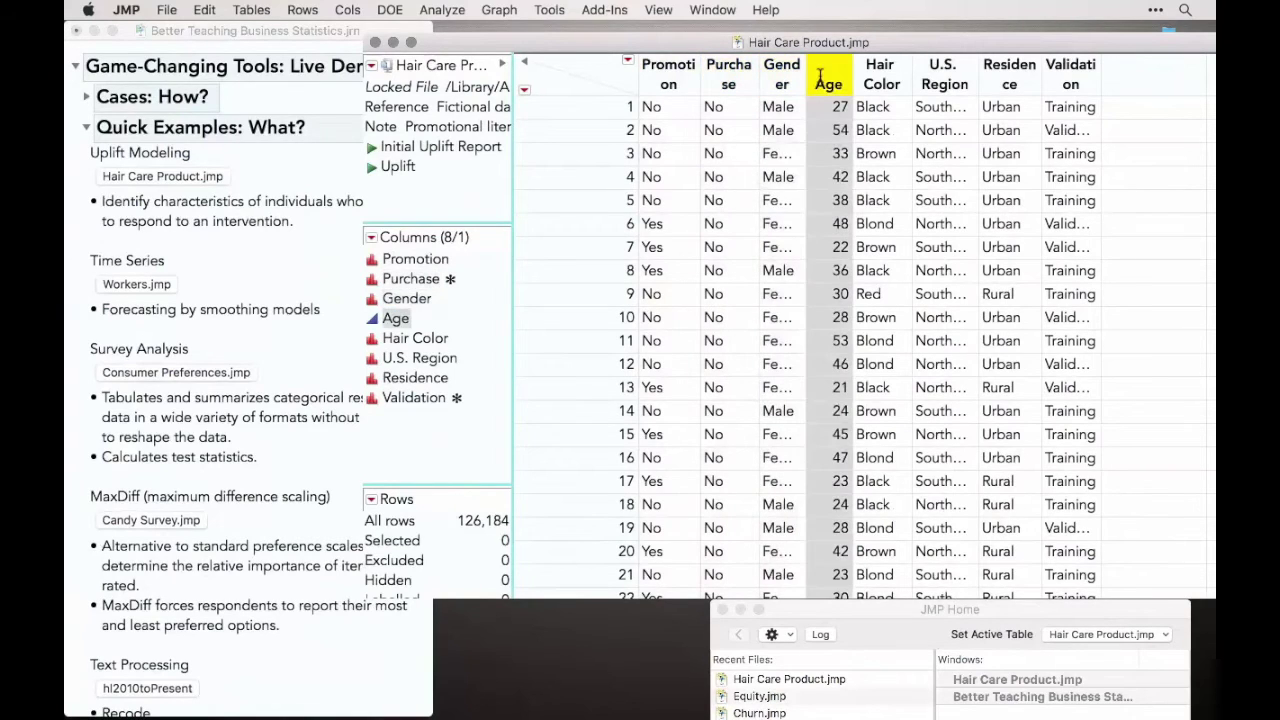
pyautogui.click(880, 75)
pyautogui.click(826, 78)
pyautogui.click(790, 80)
pyautogui.click(826, 80)
pyautogui.click(888, 82)
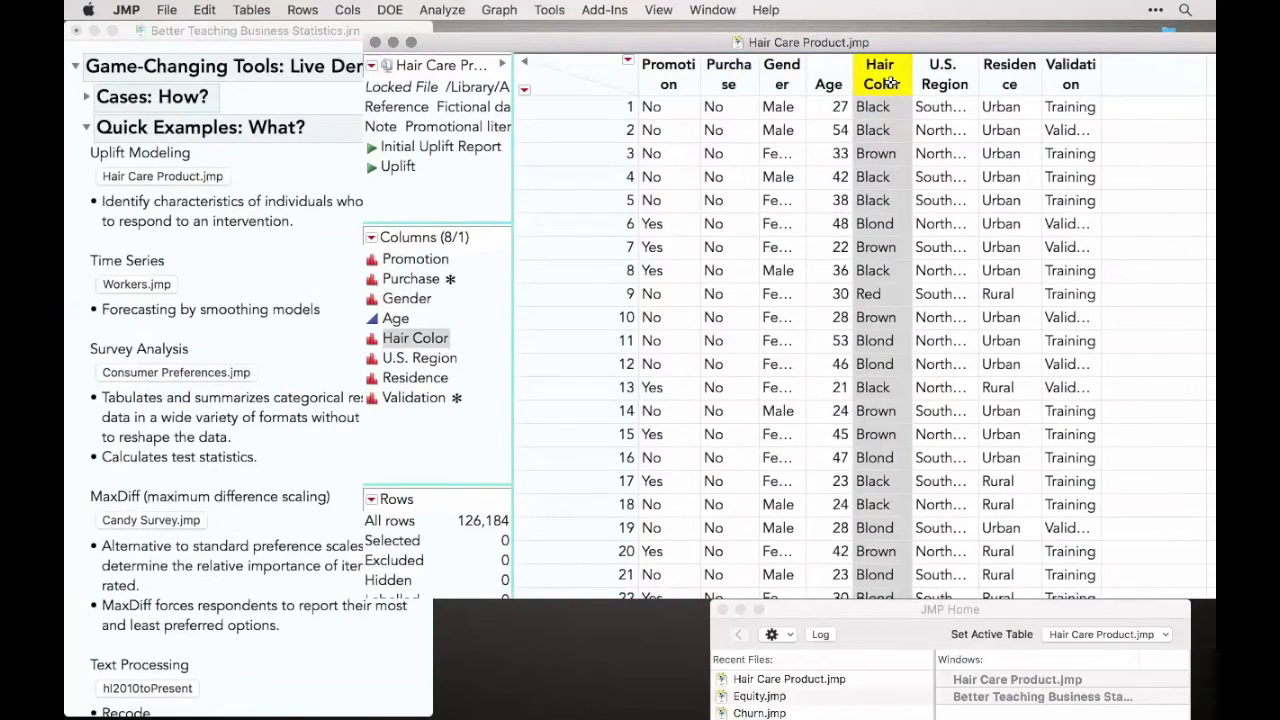
pyautogui.click(669, 87)
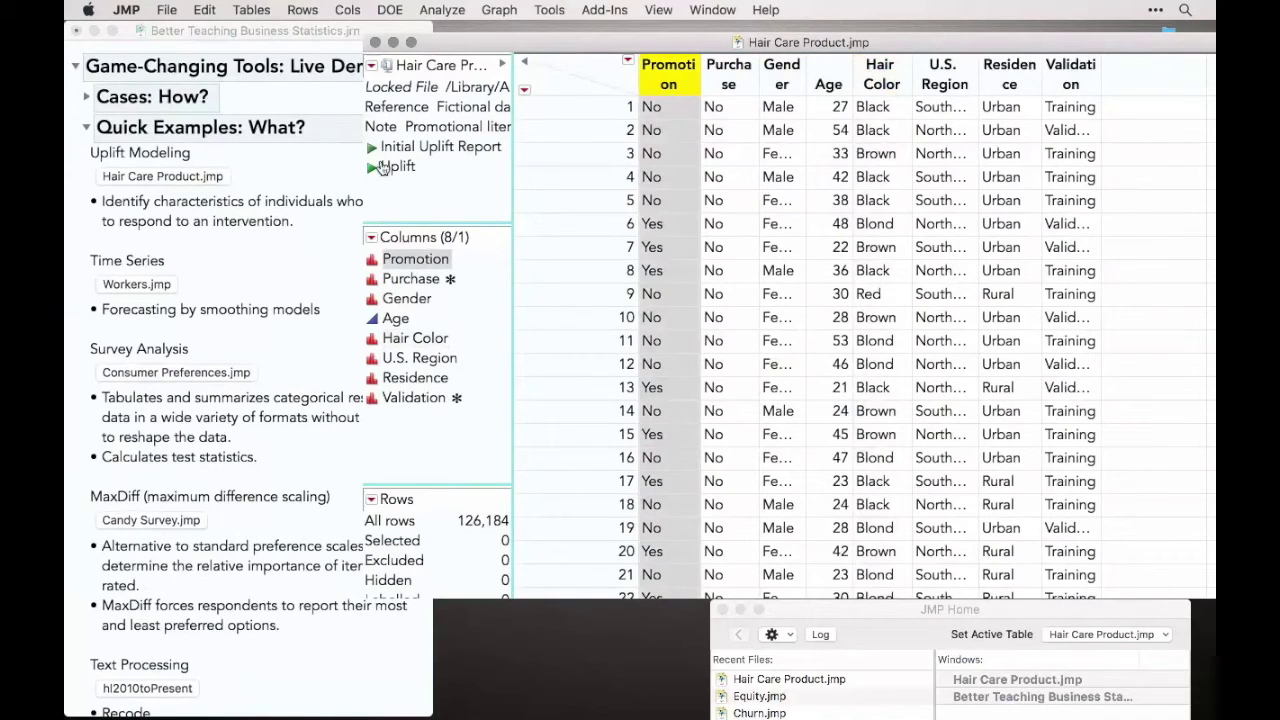
# - Run the saved Initial Uplift Report script and split the uplift model for Purchase twice
pyautogui.click(373, 147)
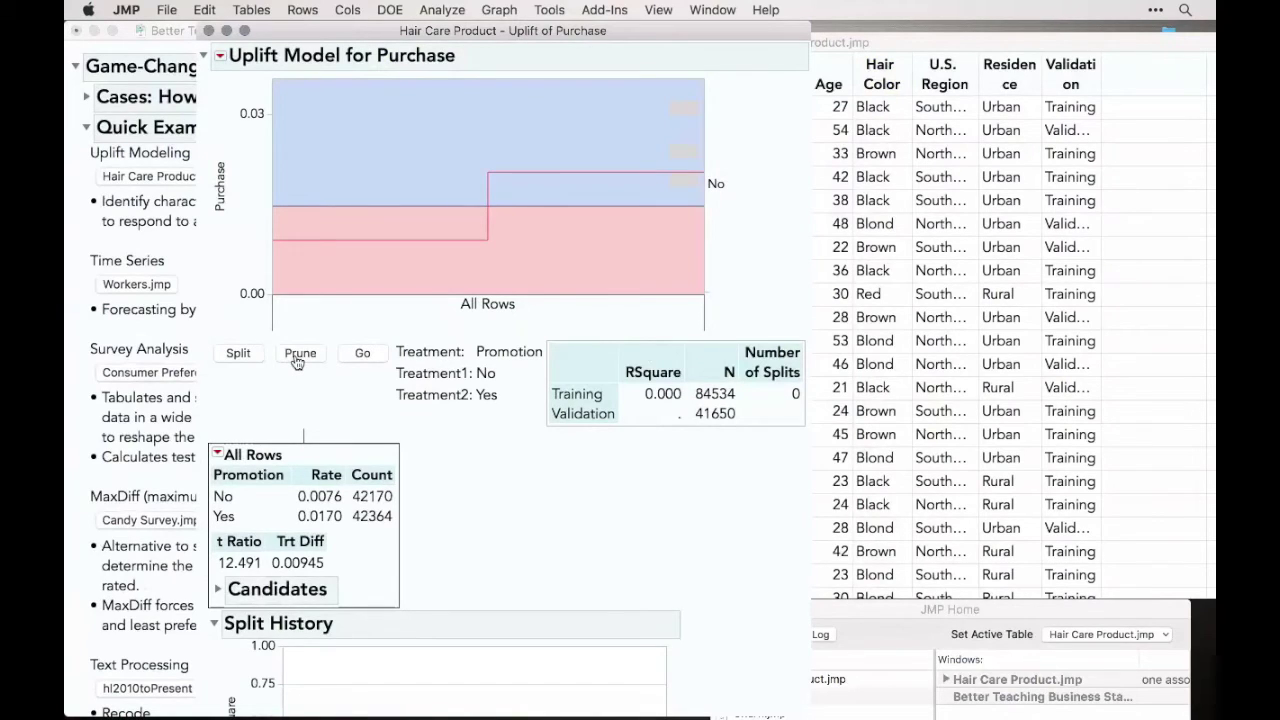
pyautogui.click(238, 355)
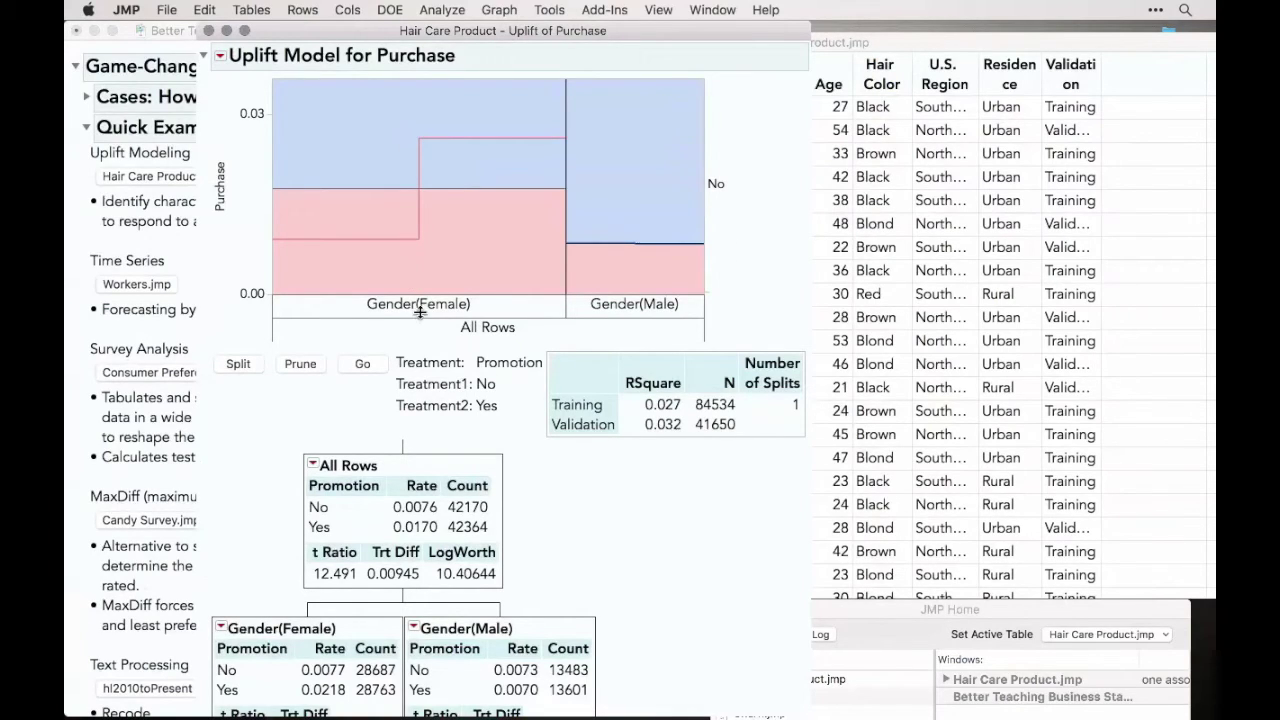
pyautogui.moveTo(770, 227)
pyautogui.mouseDown()
pyautogui.moveTo(640, 255)
pyautogui.moveTo(700, 222)
pyautogui.mouseUp()
pyautogui.click(240, 366)
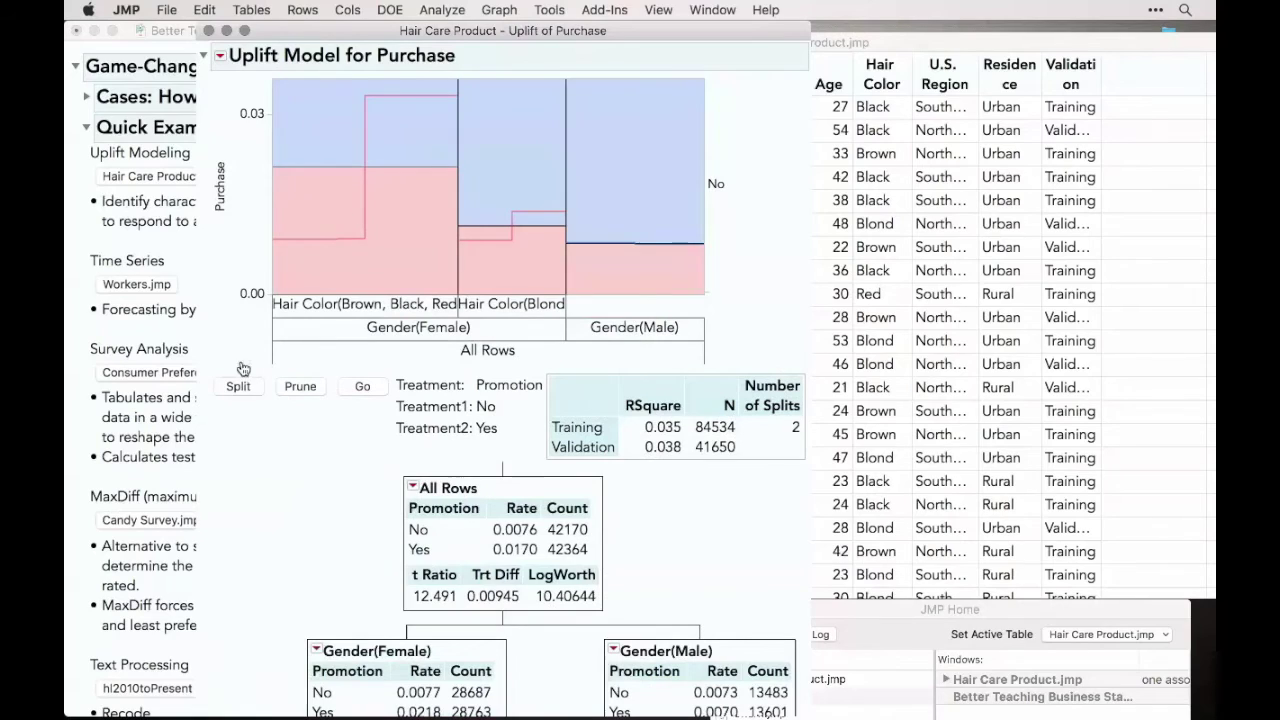
# - Split the uplift model for Purchase a third time and enlarge its graph
pyautogui.moveTo(336, 422)
pyautogui.mouseDown()
pyautogui.moveTo(363, 182)
pyautogui.moveTo(400, 78)
pyautogui.moveTo(368, 262)
pyautogui.mouseUp()
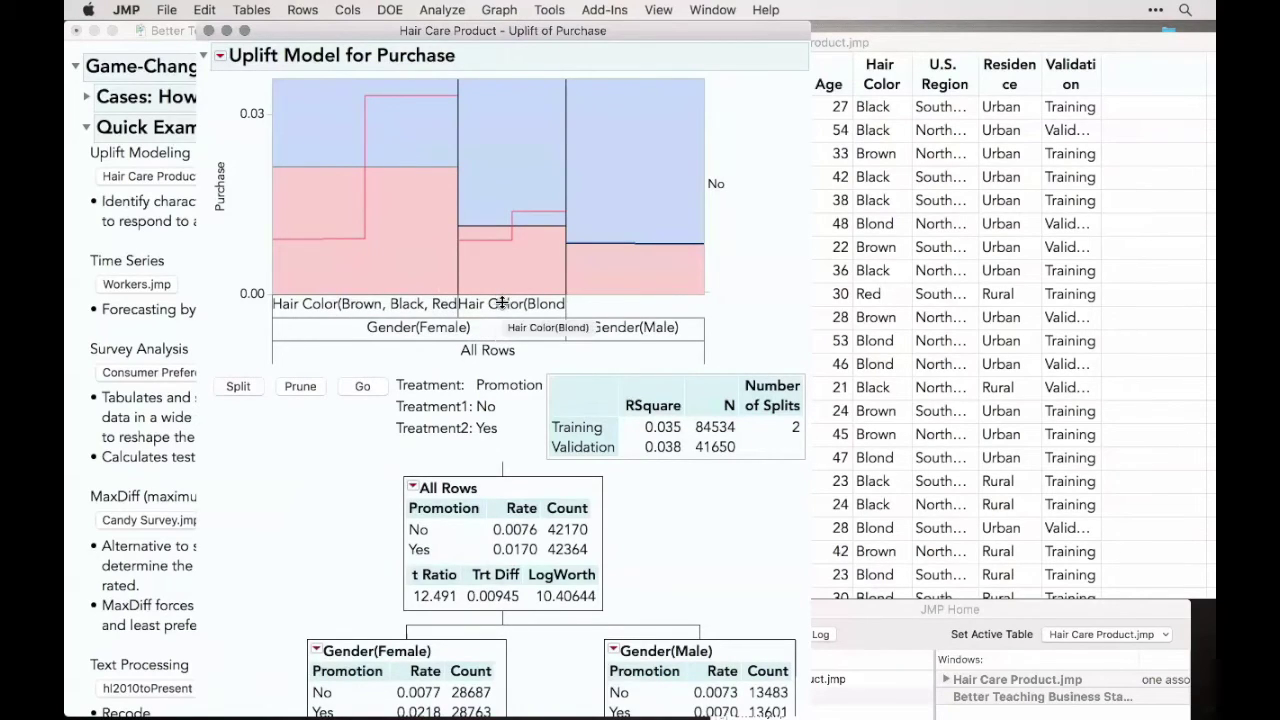
pyautogui.click(230, 387)
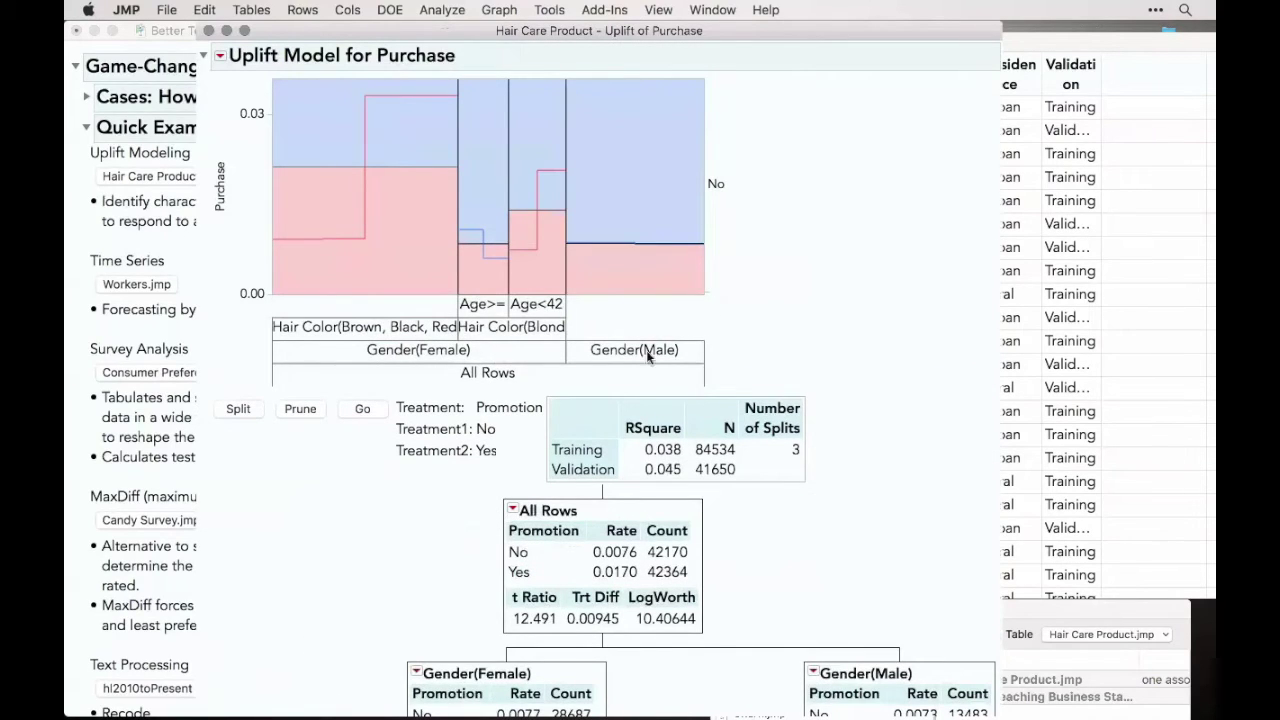
pyautogui.moveTo(700, 293); pyautogui.dragTo(971, 452)
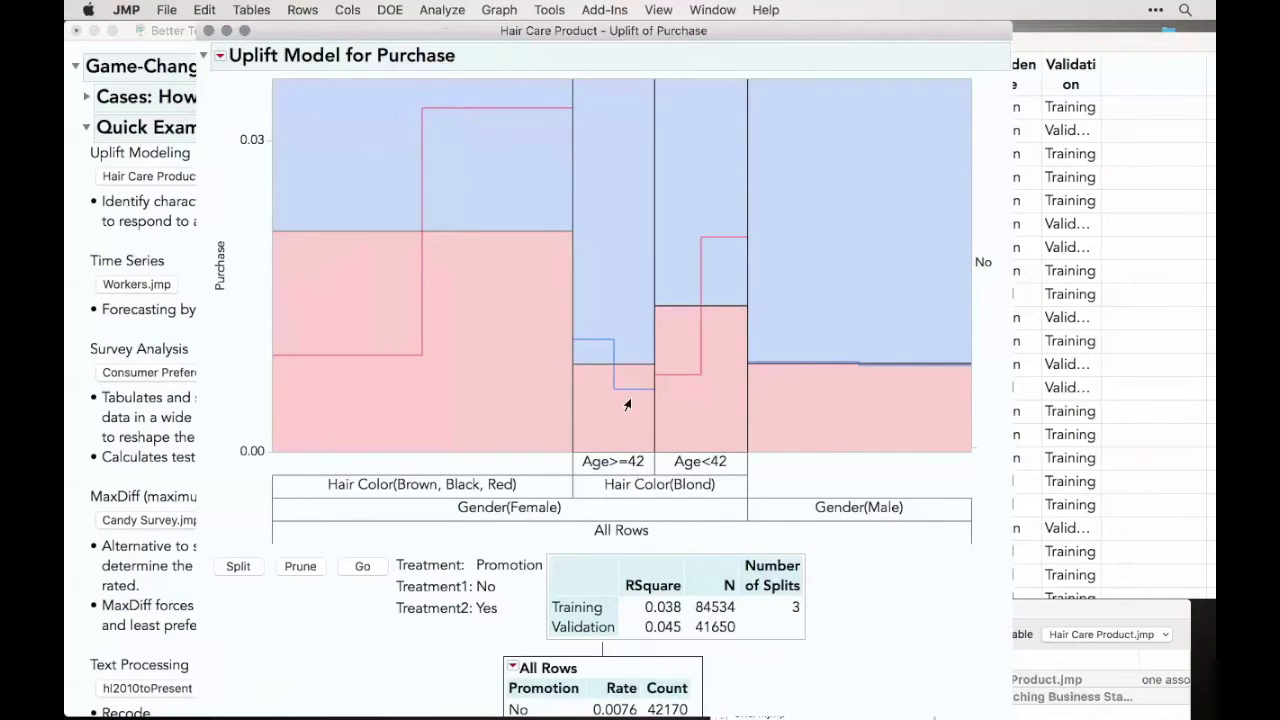
# - Close the uplift report and the Hair Care Product.jmp data table
pyautogui.click(211, 36)
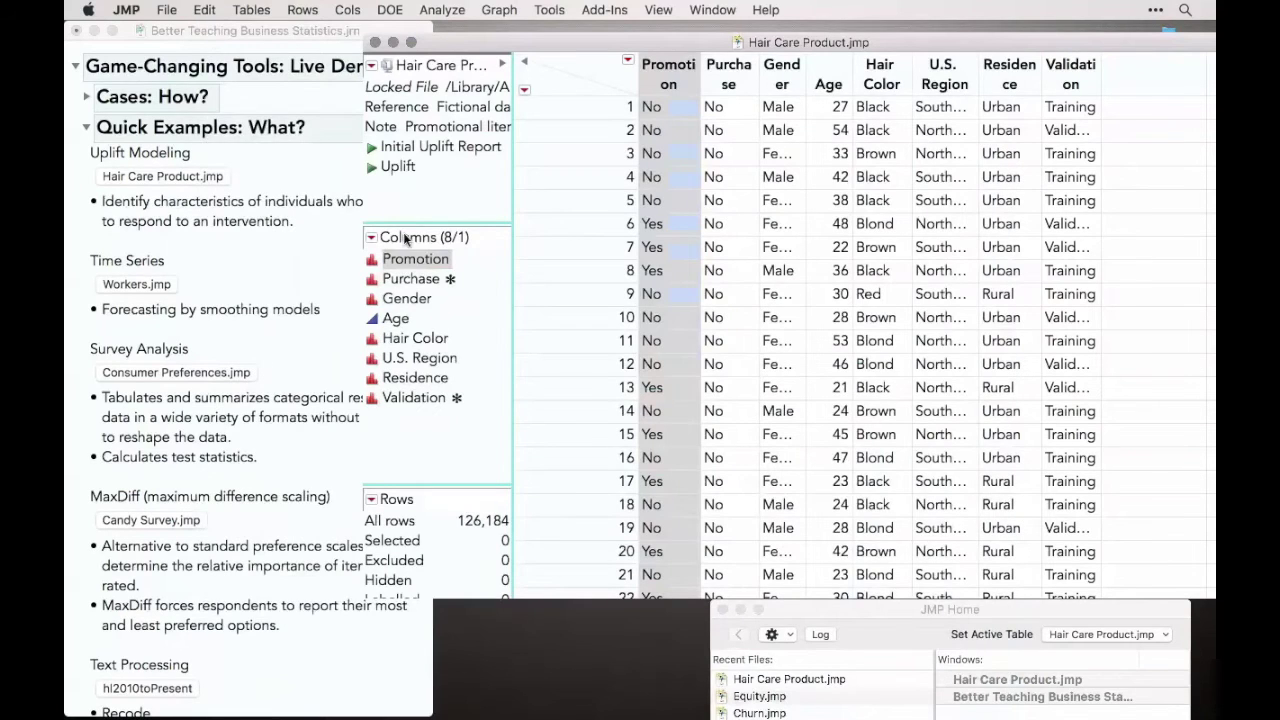
pyautogui.click(375, 42)
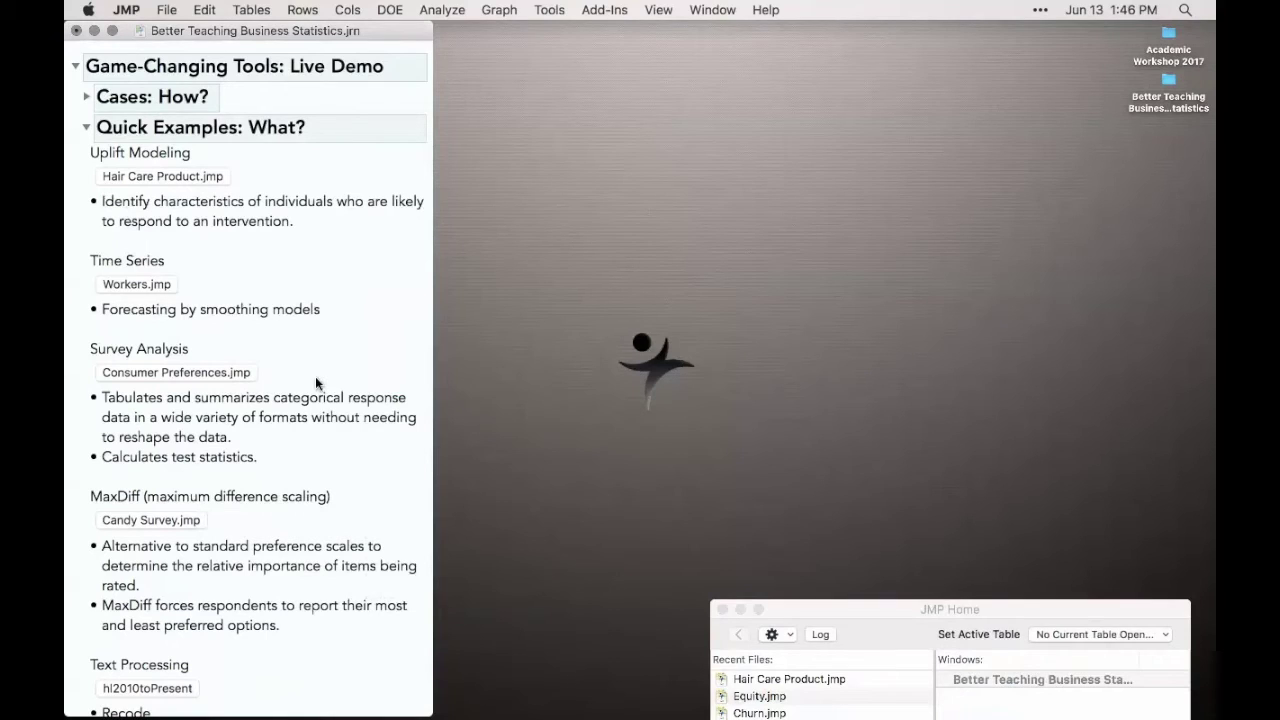
# - Open Workers.jmp from the journal's Time Series example and widen the DATE and electrical workers, thousands columns to show their full contents
pyautogui.click(152, 285)
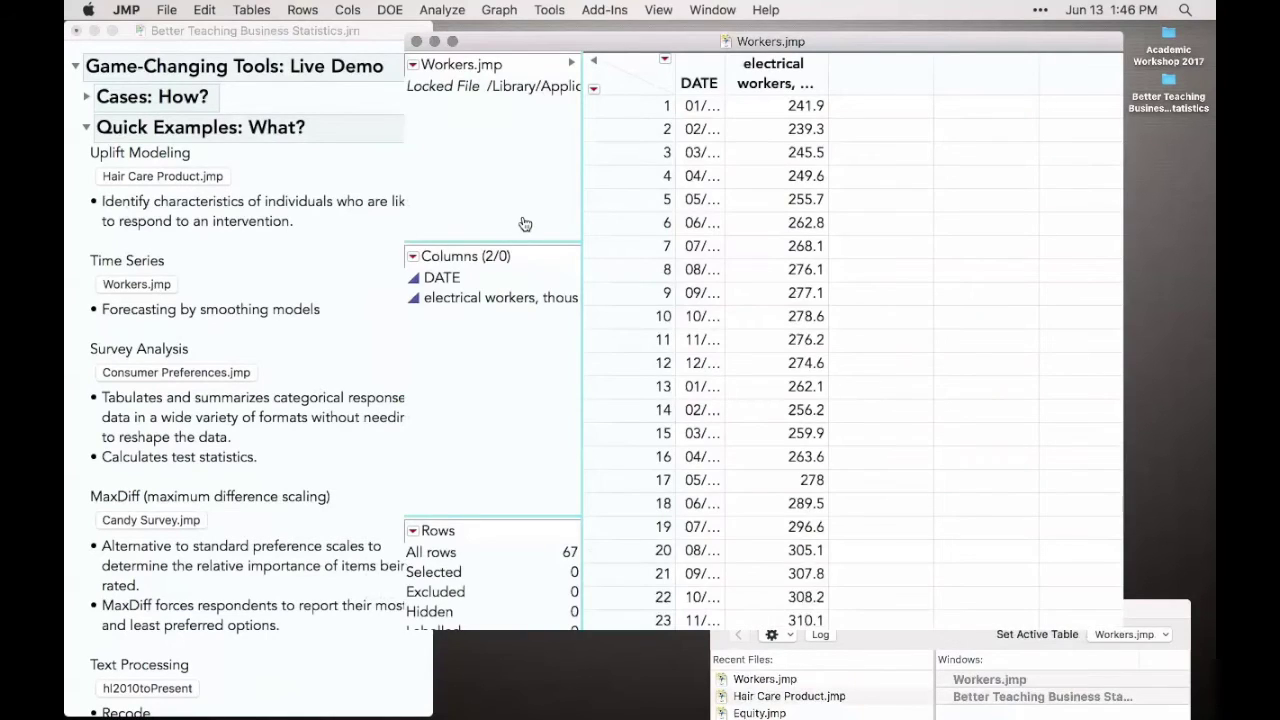
pyautogui.doubleClick(722, 83)
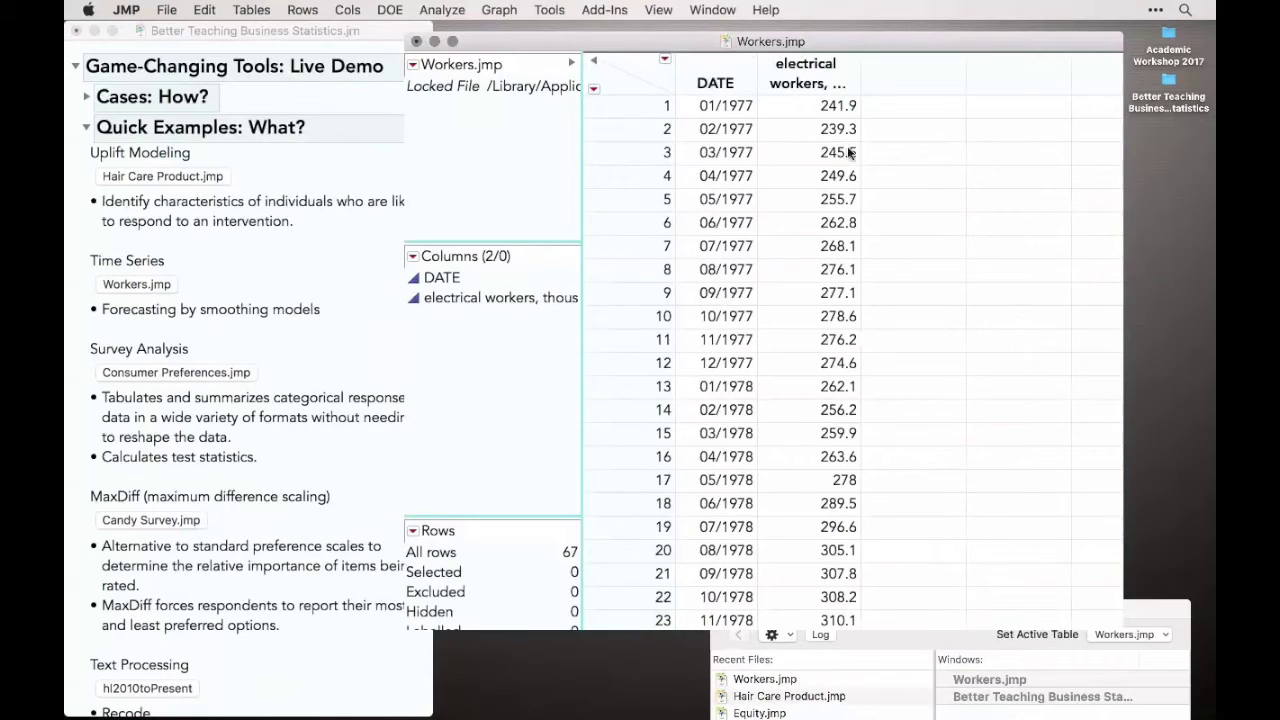
pyautogui.moveTo(859, 76); pyautogui.dragTo(920, 77)
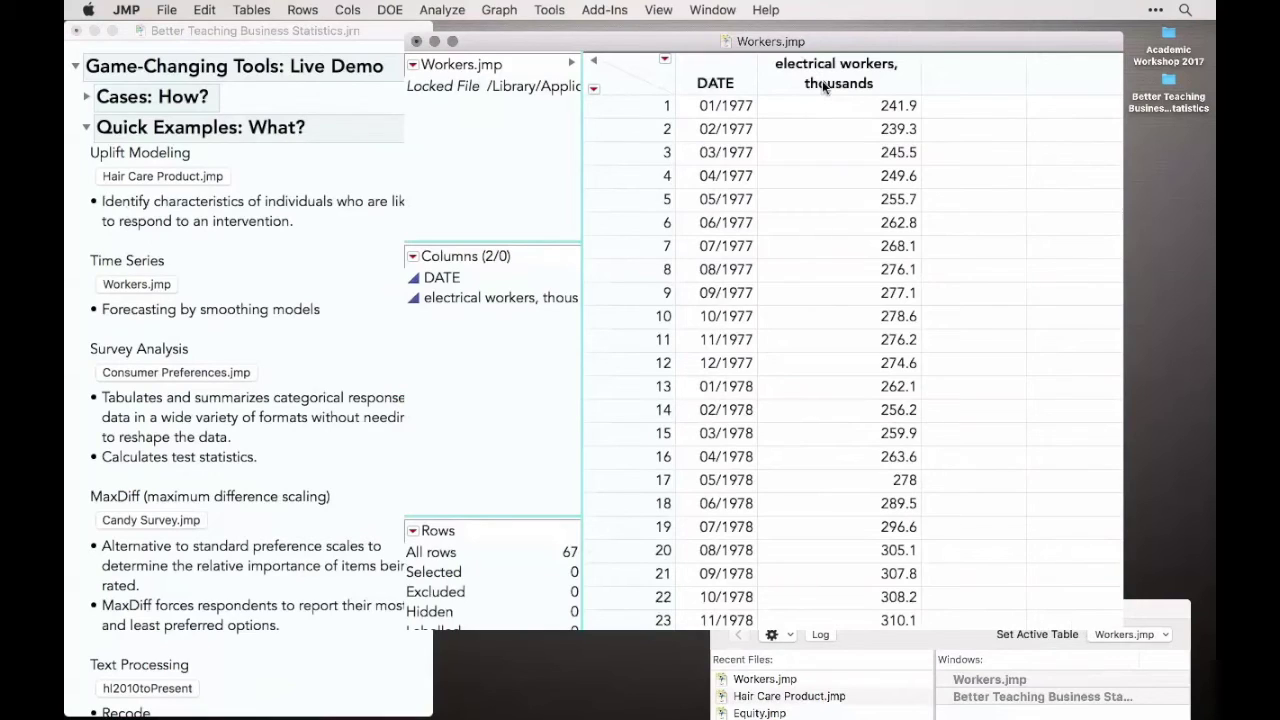
# - Run a Time Series analysis with electrical workers, thousands as Y and DATE as the X, Time ID, and review its diagnostics
pyautogui.click(443, 10)
pyautogui.moveTo(478, 163)
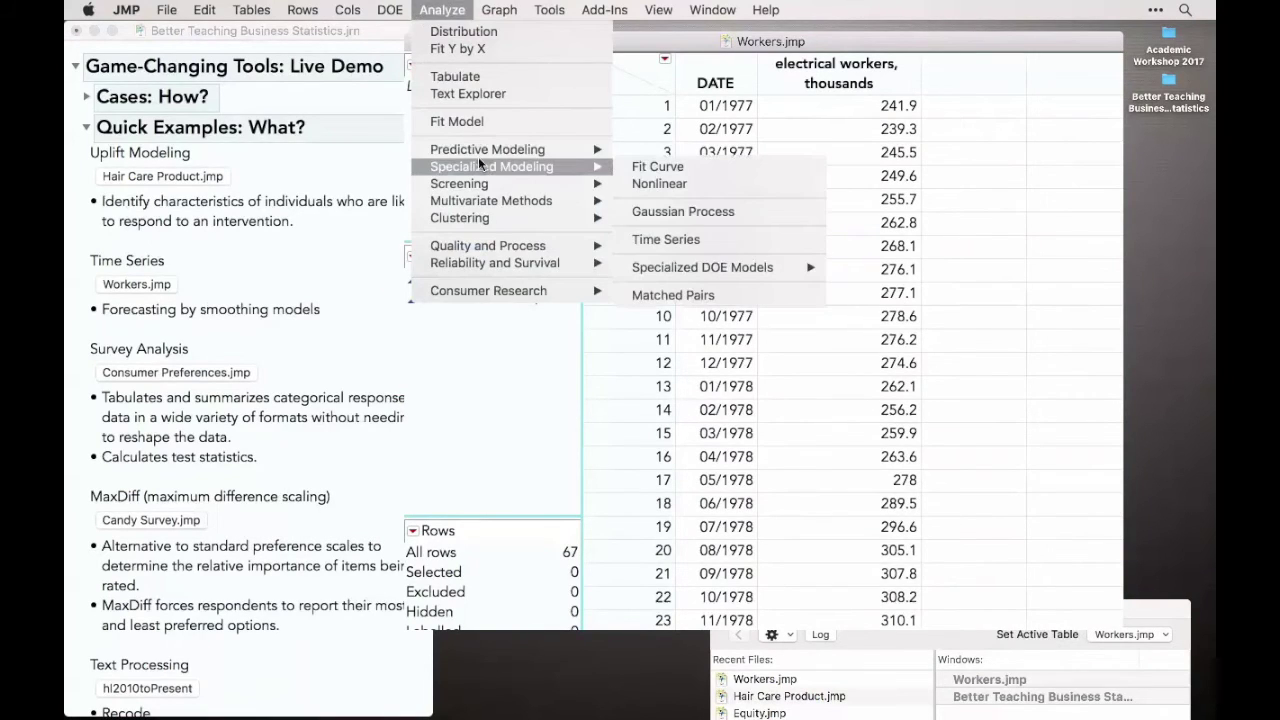
pyautogui.click(681, 241)
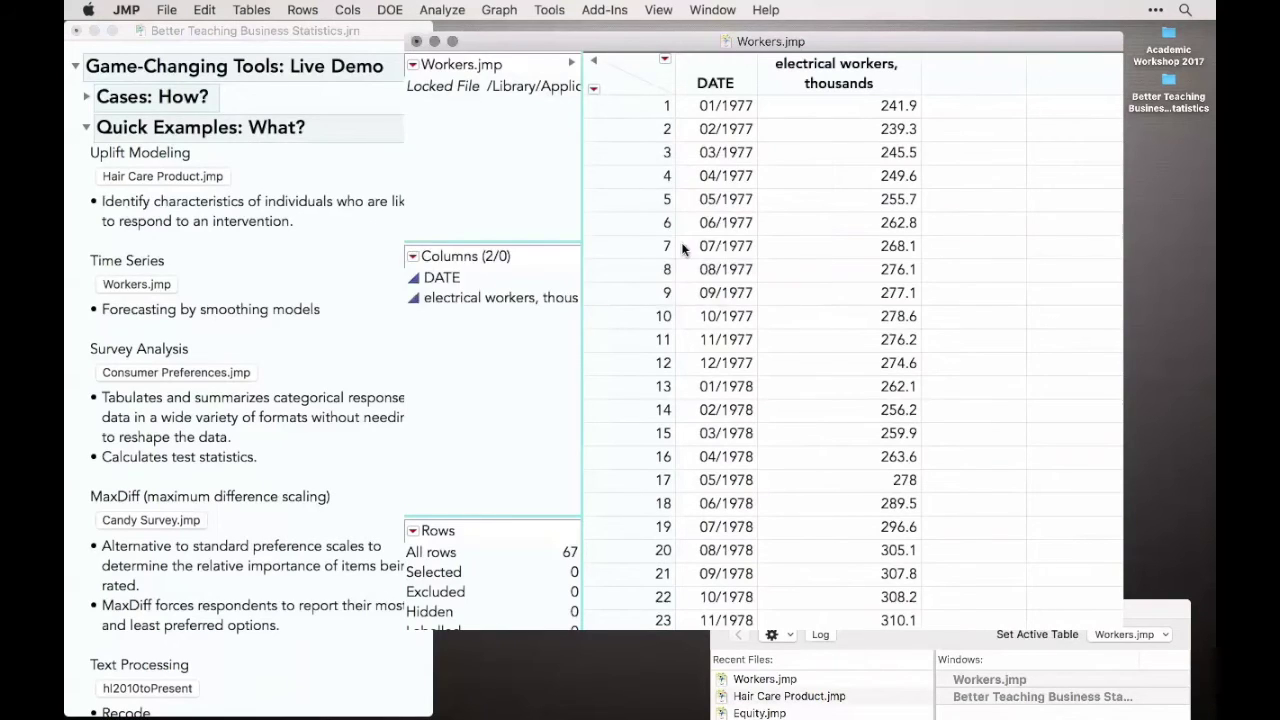
pyautogui.click(408, 228)
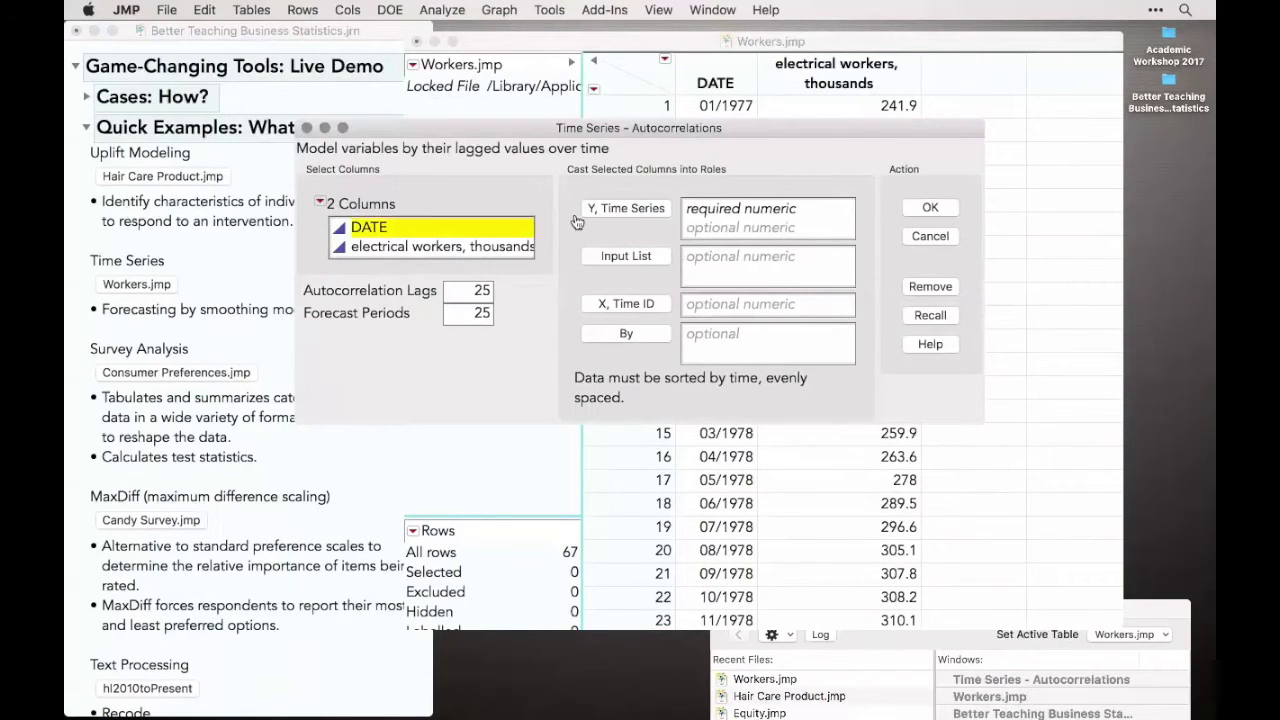
pyautogui.click(626, 303)
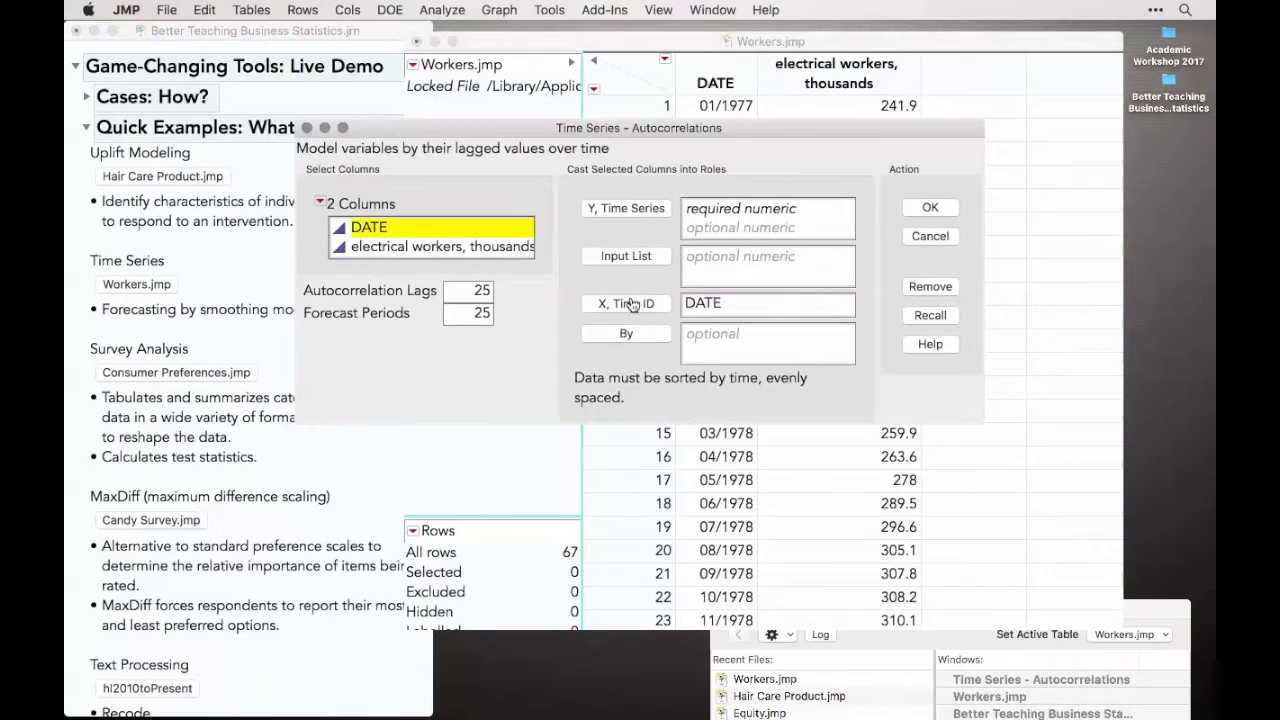
pyautogui.click(510, 257)
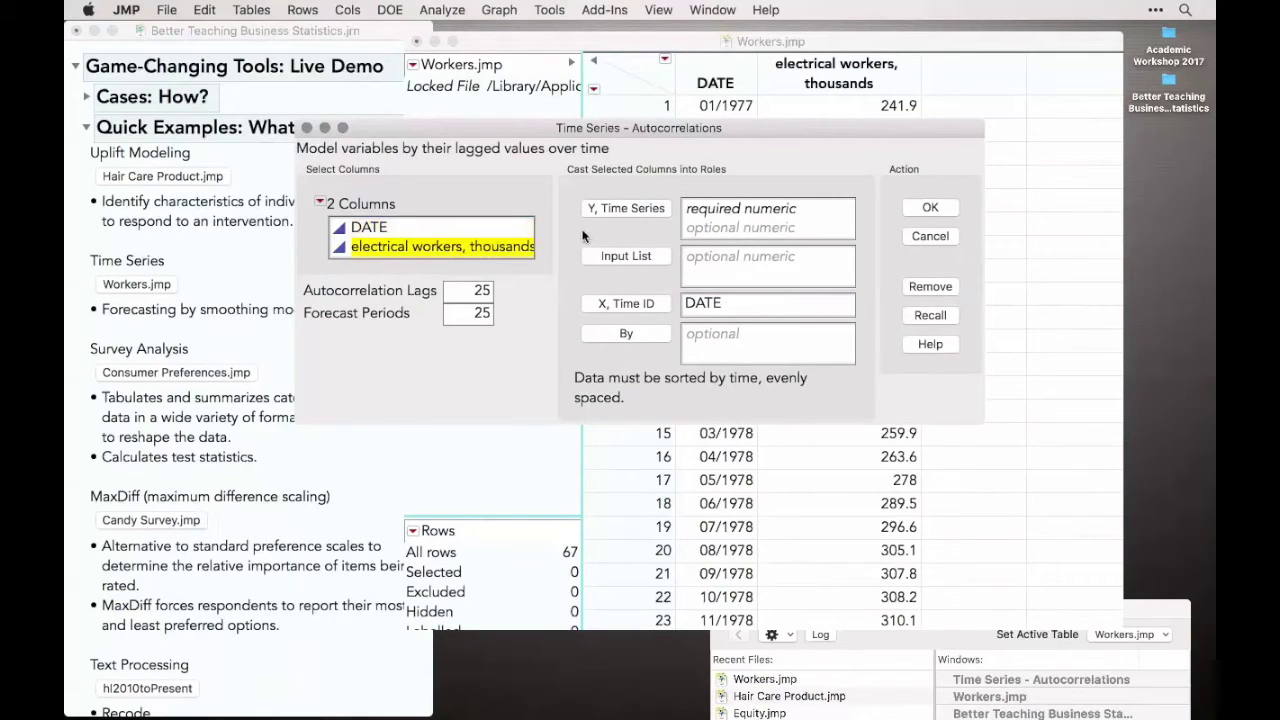
pyautogui.click(656, 215)
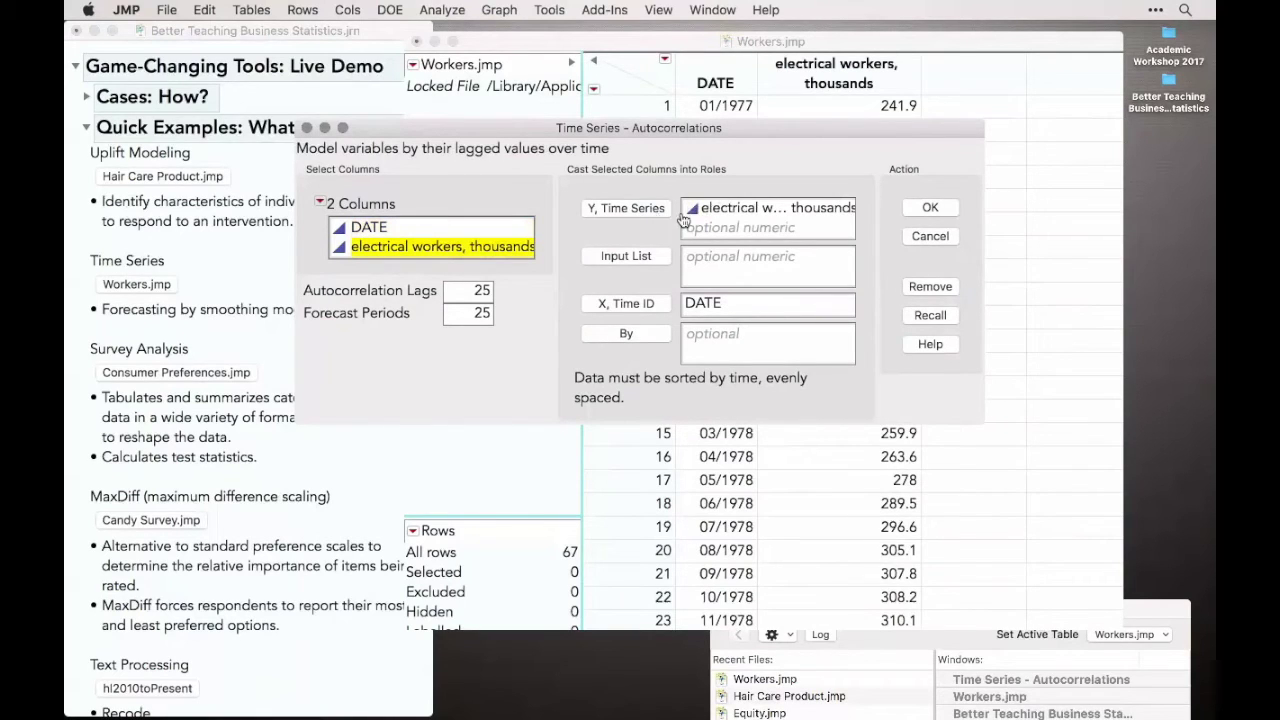
pyautogui.click(929, 208)
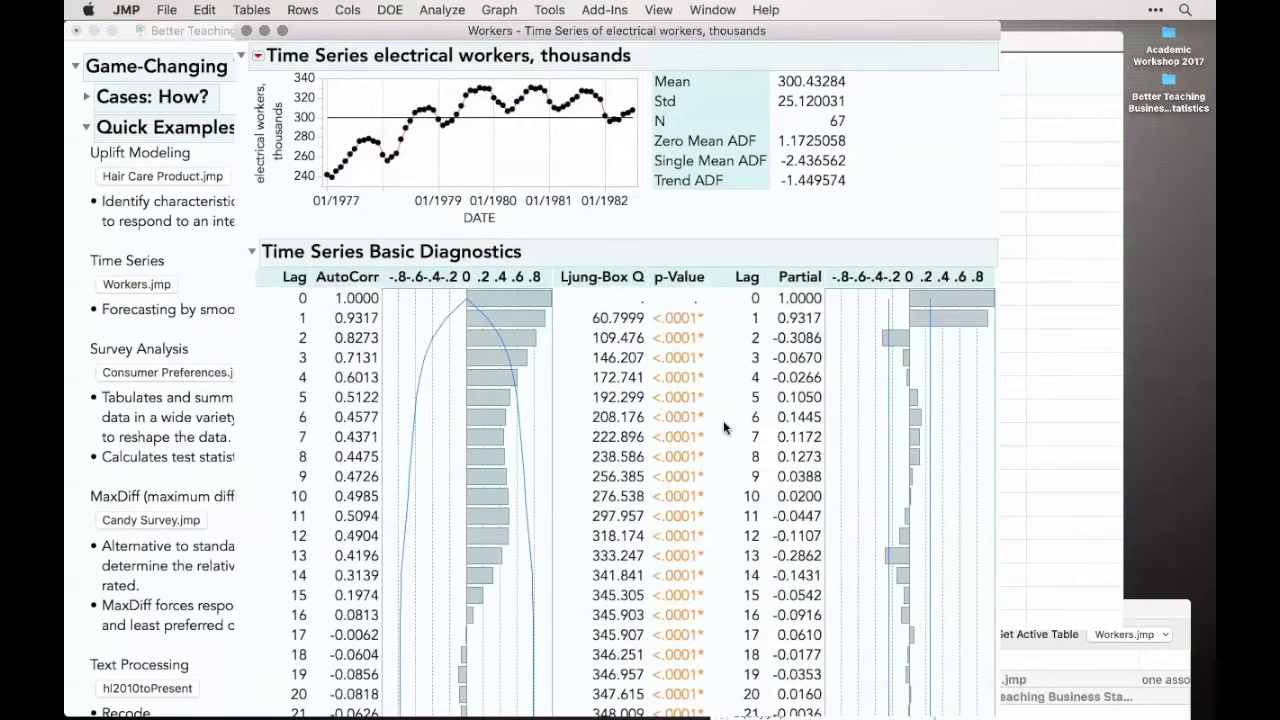
pyautogui.scroll(-2, 723, 420)
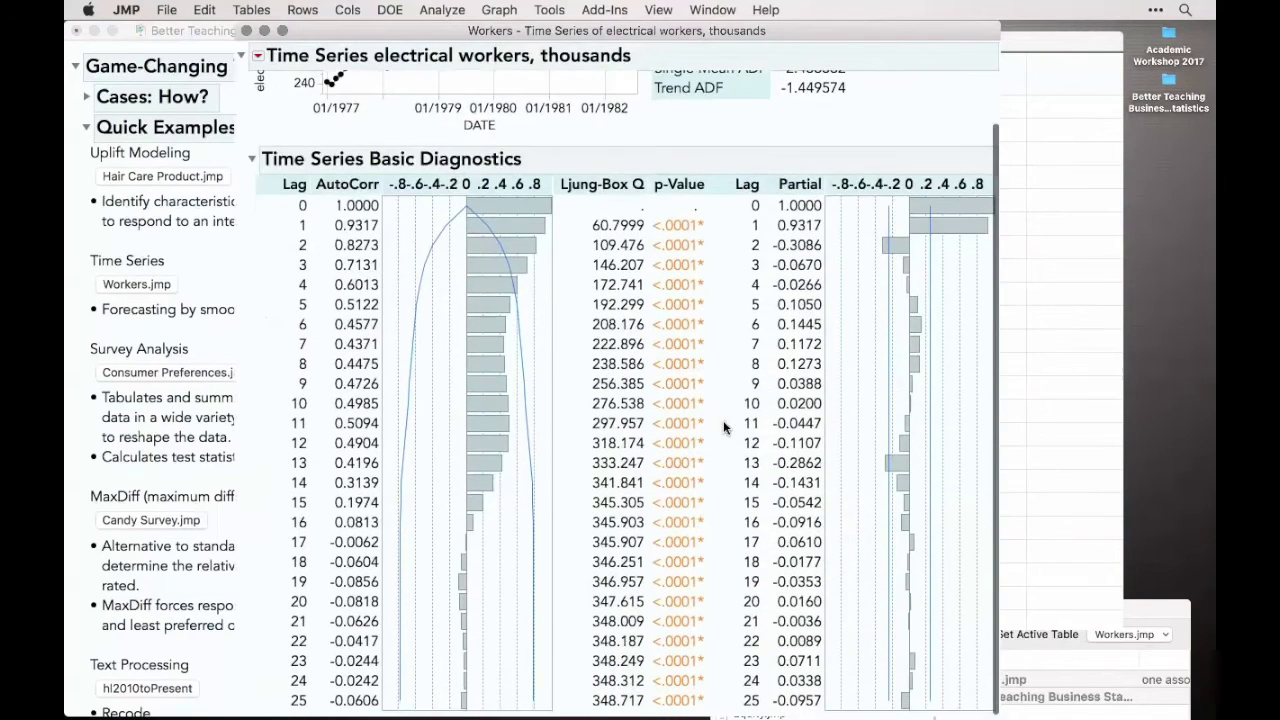
pyautogui.scroll(3, 723, 420)
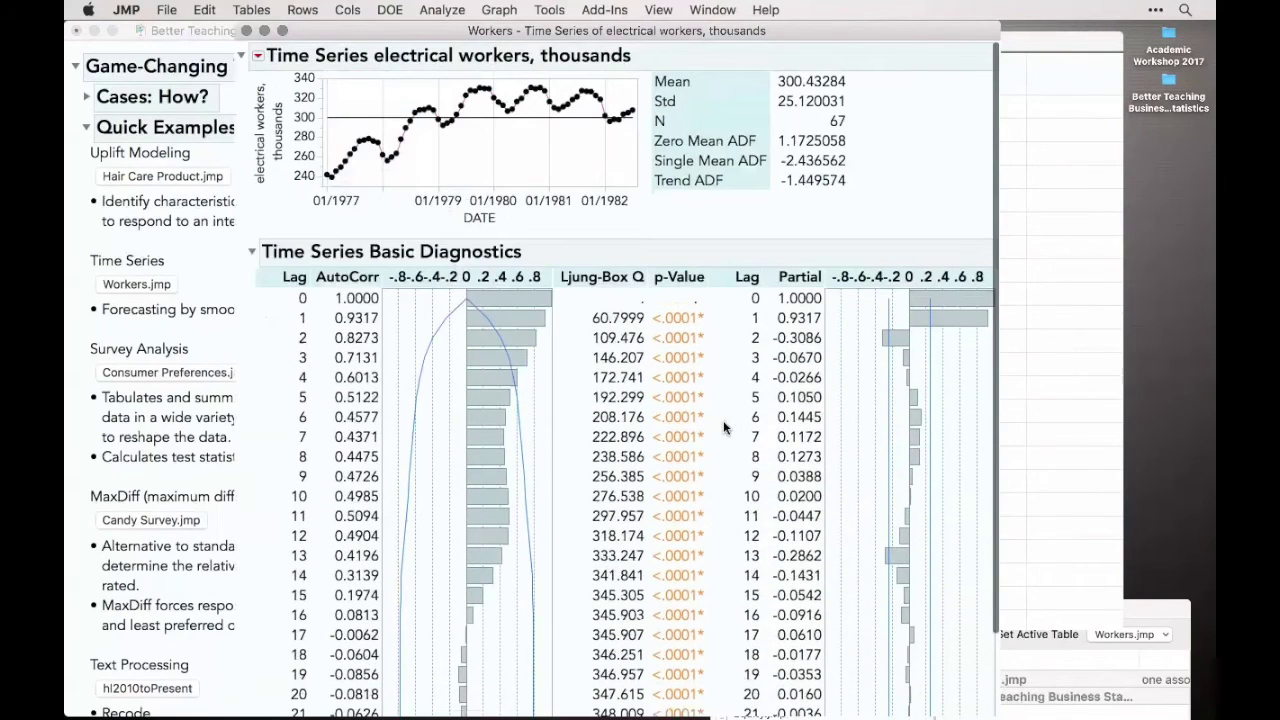
# - Fit a Winters Method smoothing model with a 0.95 prediction interval and 12 observations per period, and review its forecast
pyautogui.click(258, 57)
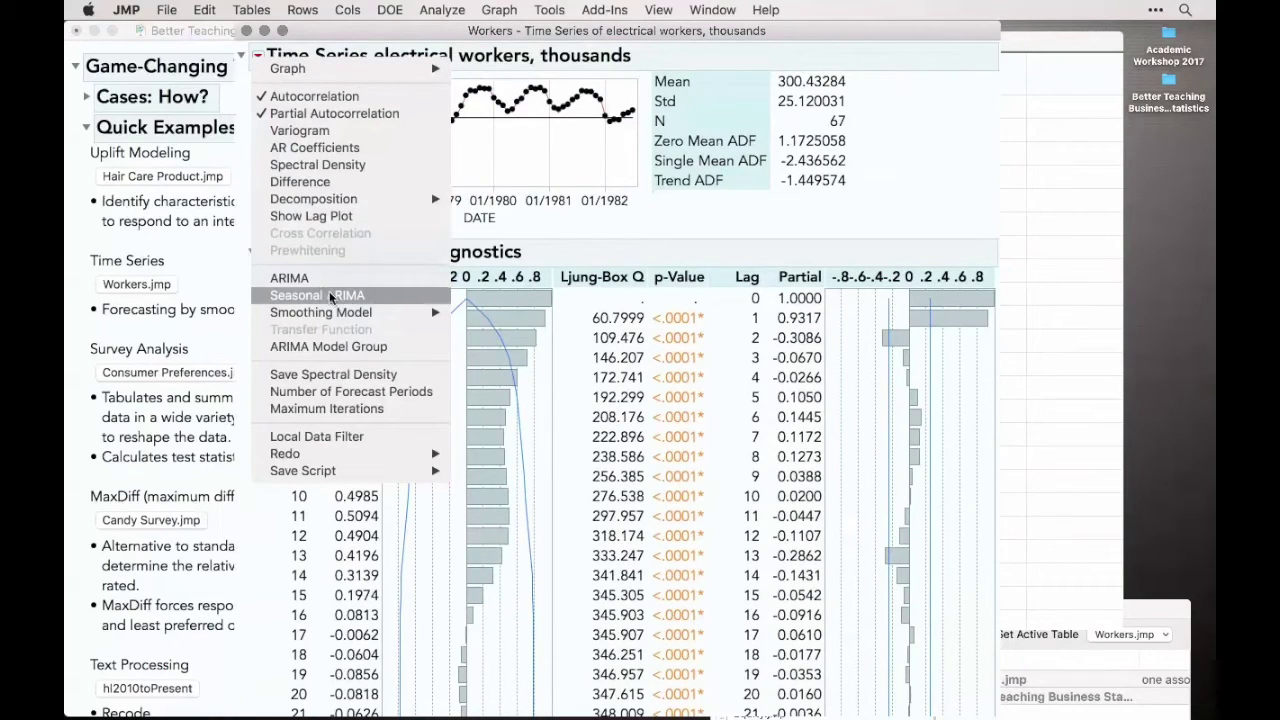
pyautogui.moveTo(343, 312)
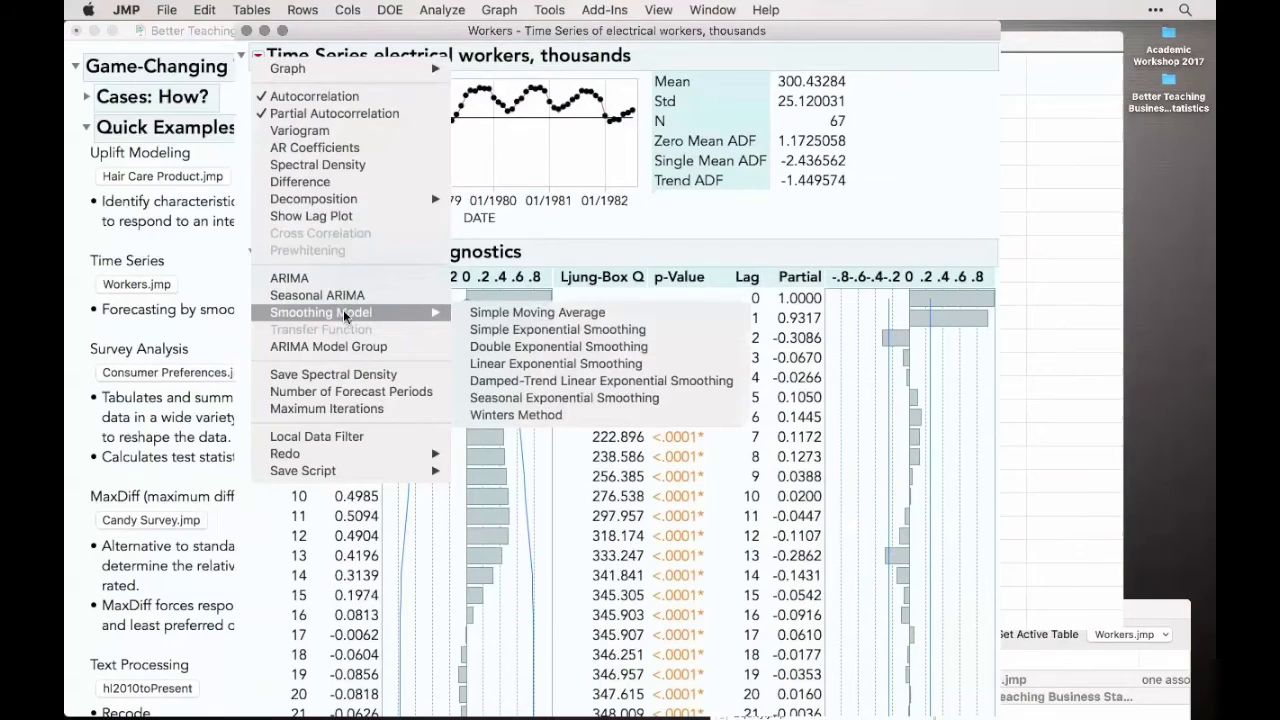
pyautogui.click(563, 423)
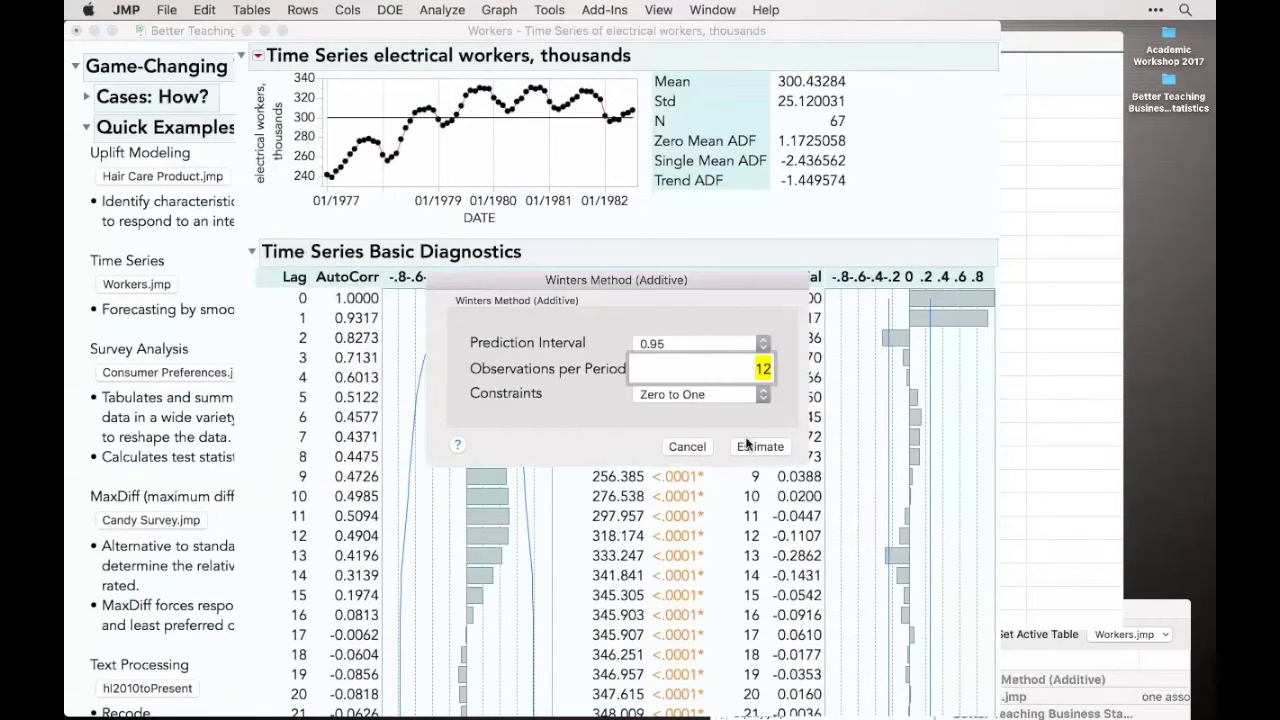
pyautogui.click(763, 446)
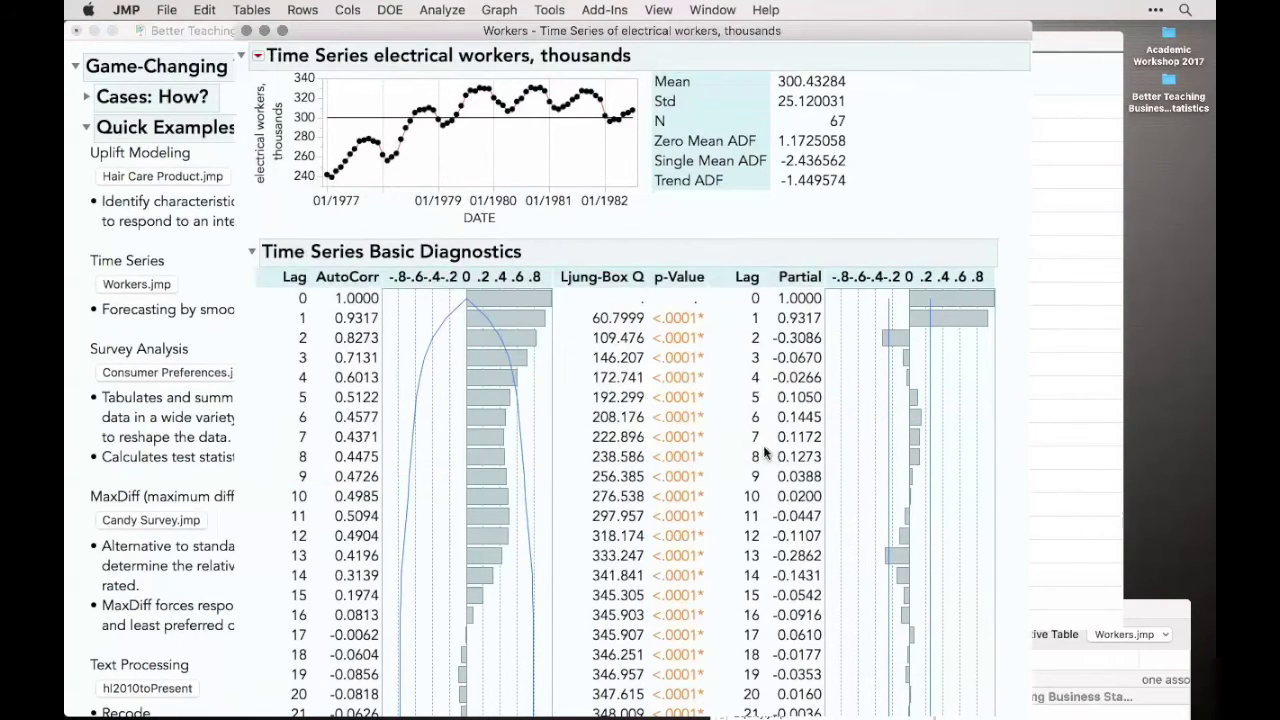
pyautogui.scroll(-10, 763, 447)
pyautogui.scroll(3, 763, 447)
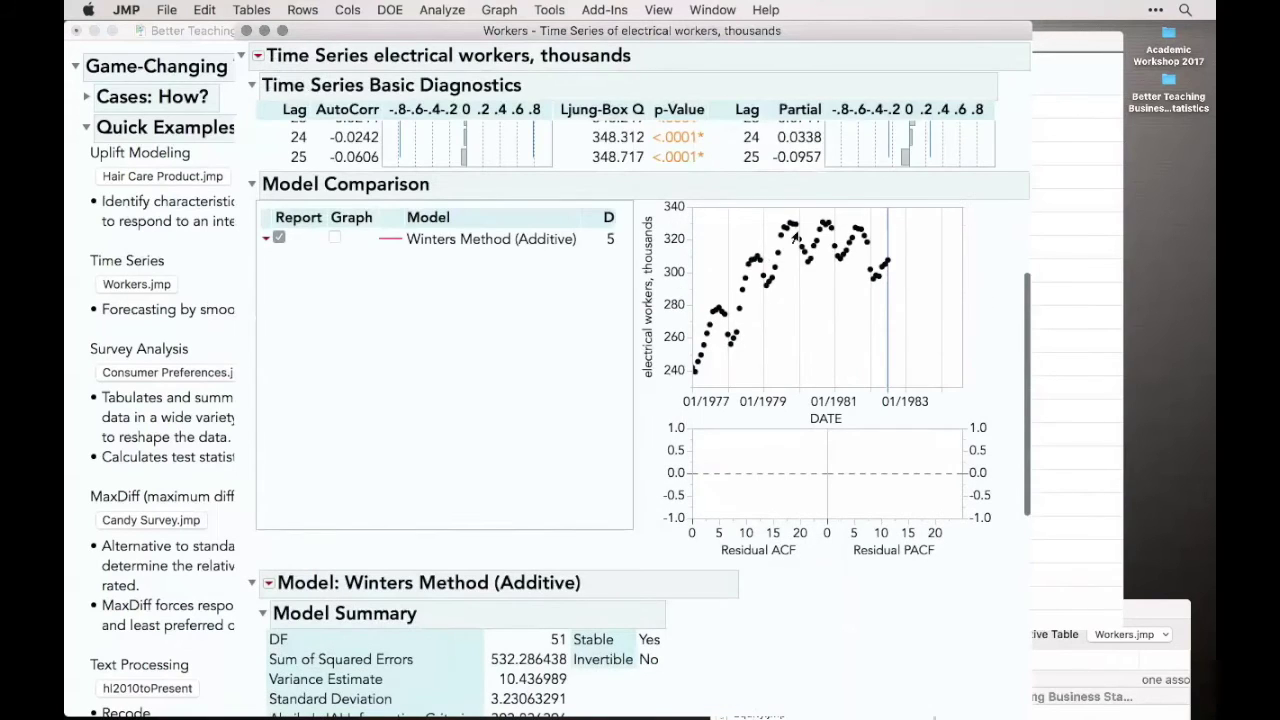
pyautogui.scroll(-10, 445, 311)
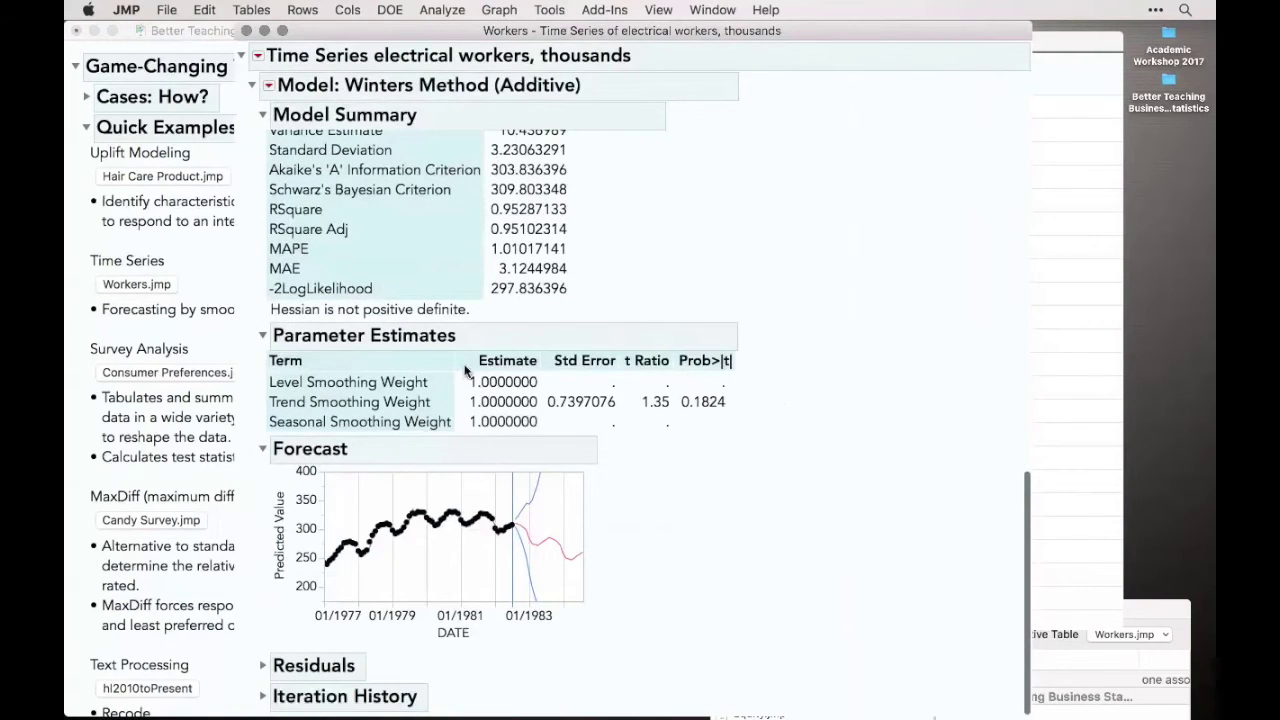
pyautogui.scroll(10, 465, 371)
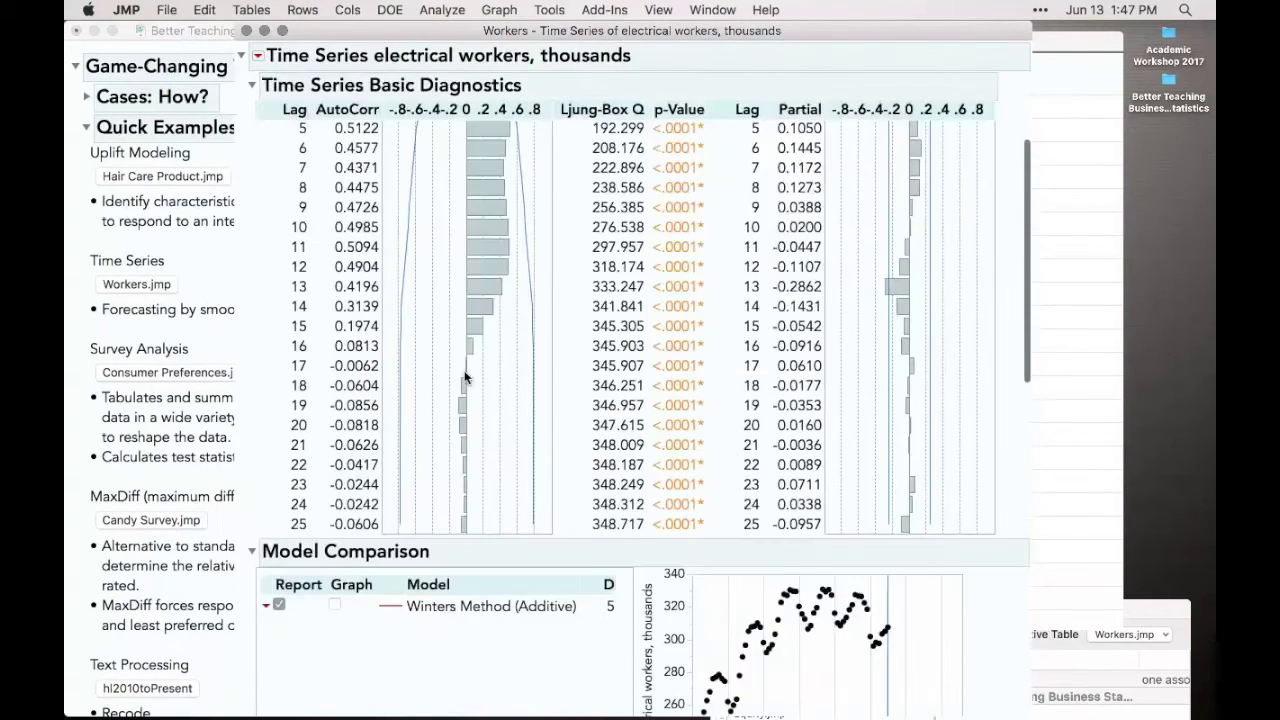
# - Fit a Seasonal Exponential Smoothing model with a 0.95 prediction interval, 12 observations per period and Zero to One constraints
pyautogui.scroll(3, 462, 365)
pyautogui.click(257, 56)
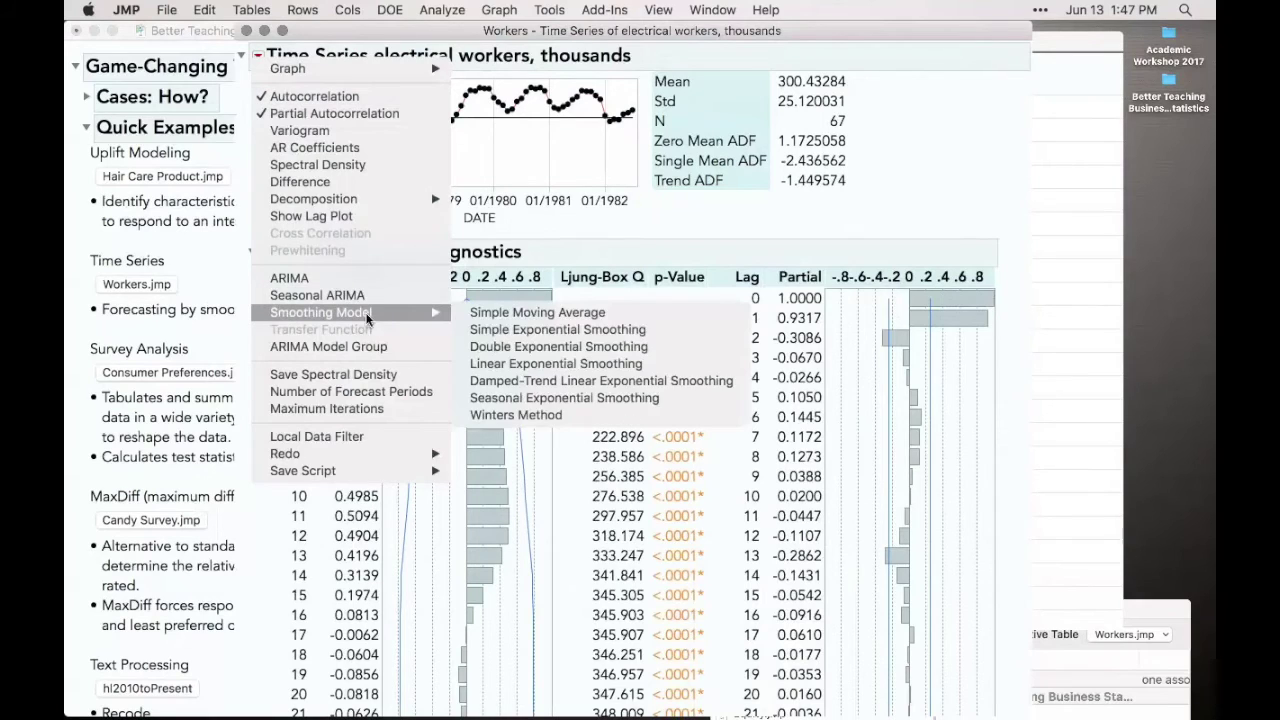
pyautogui.click(564, 397)
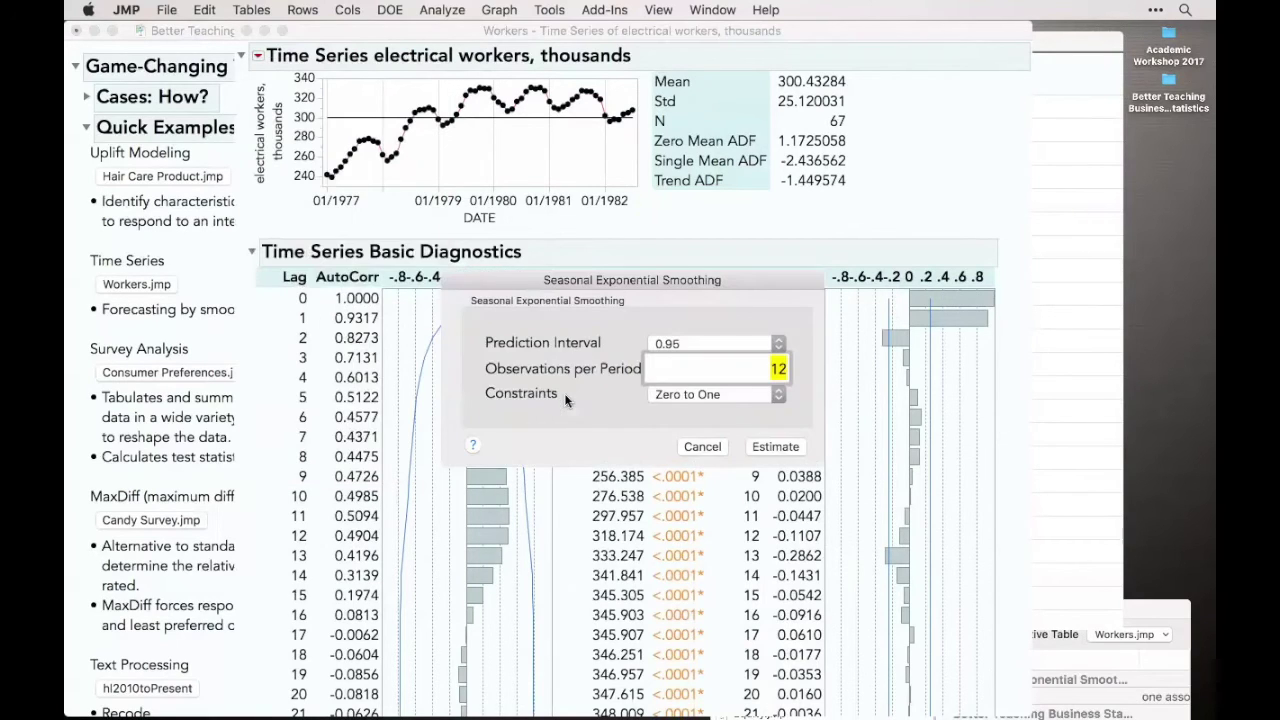
pyautogui.click(778, 447)
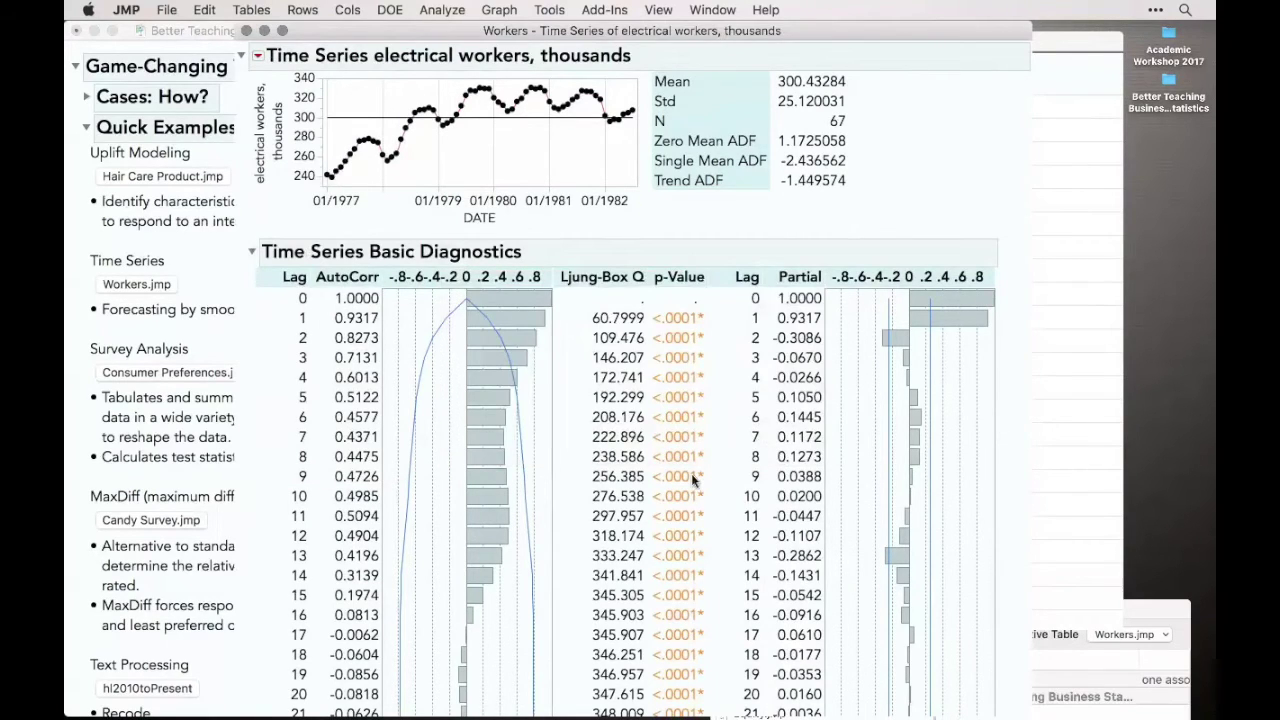
# - Graph both smoothing models in Model Comparison, then widen the comparison table and narrow its Model column to show the fit statistics
pyautogui.scroll(-15, 578, 478)
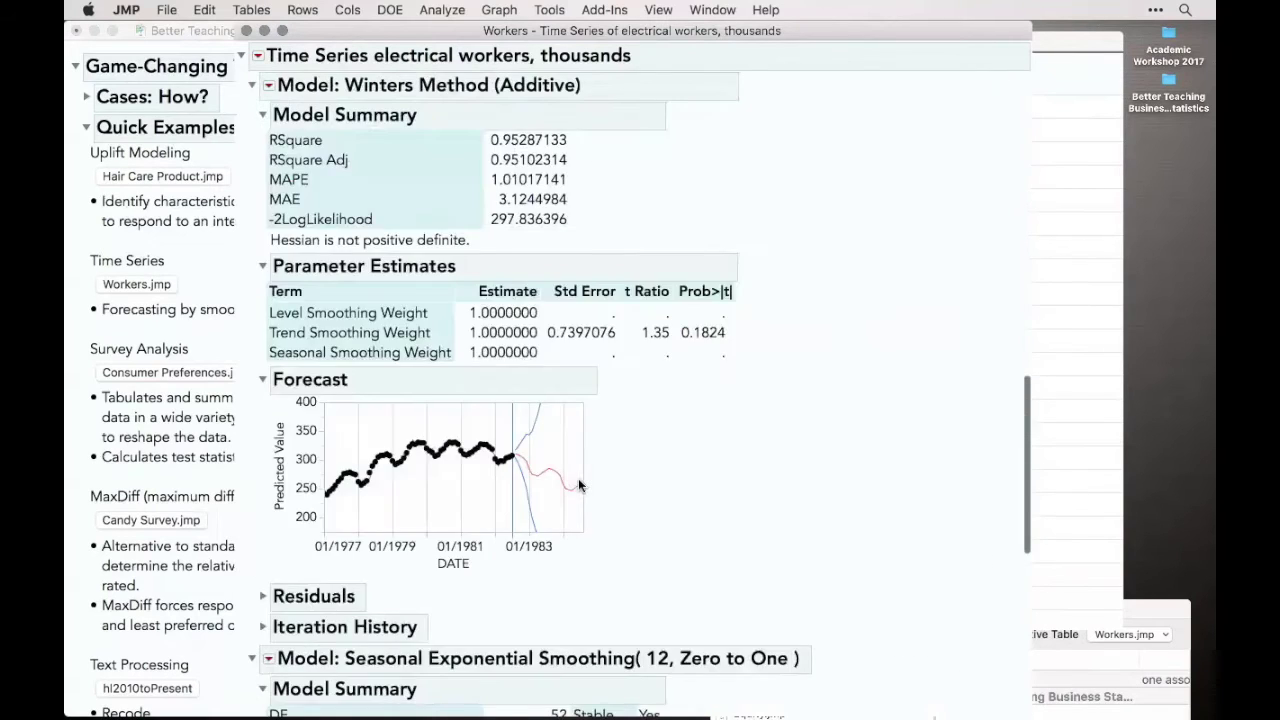
pyautogui.scroll(15, 578, 478)
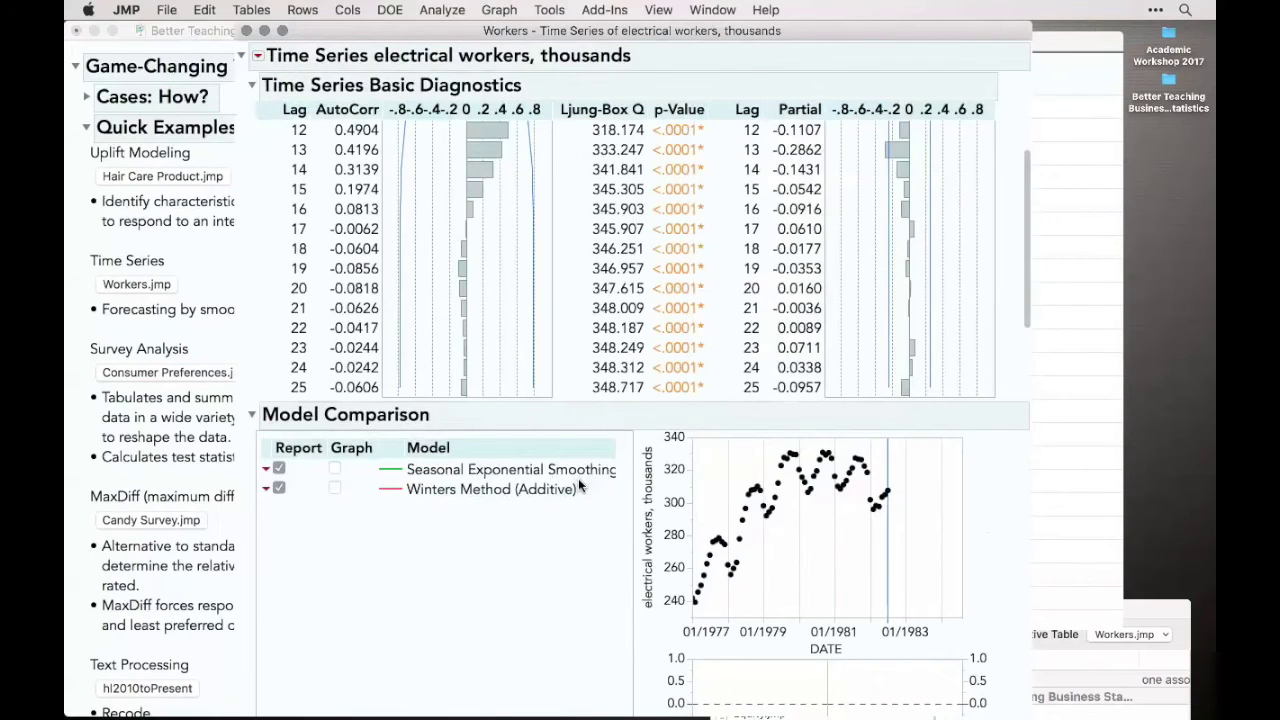
pyautogui.click(335, 468)
pyautogui.click(336, 489)
pyautogui.scroll(-5, 335, 494)
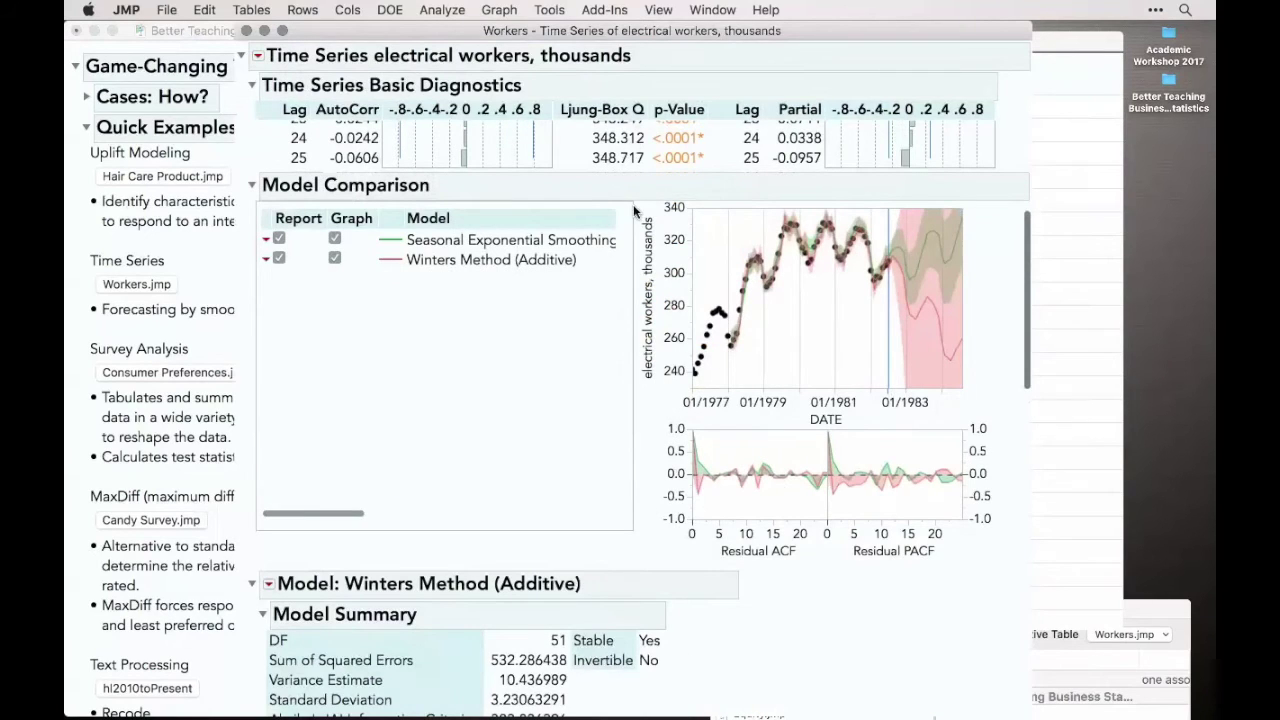
pyautogui.moveTo(625, 245); pyautogui.dragTo(983, 287)
pyautogui.moveTo(567, 217); pyautogui.dragTo(395, 215)
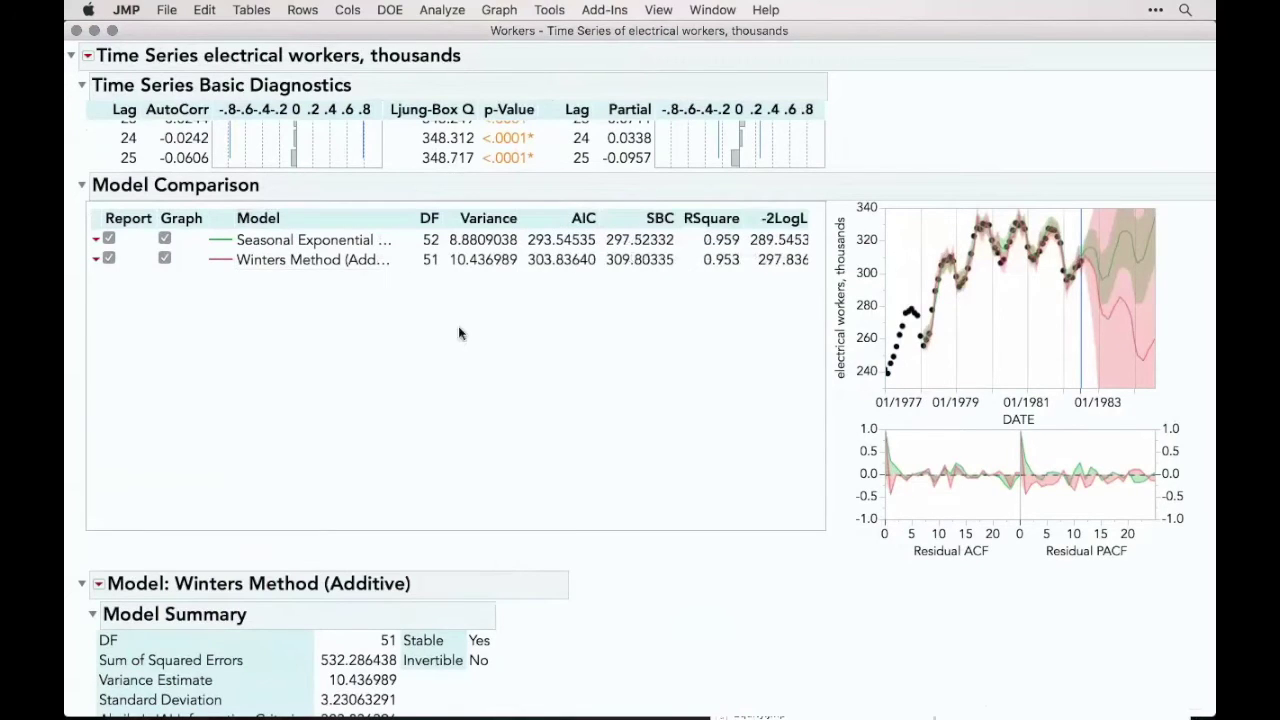
pyautogui.moveTo(618, 325)
pyautogui.mouseDown()
pyautogui.moveTo(606, 210)
pyautogui.moveTo(583, 328)
pyautogui.moveTo(593, 323)
pyautogui.mouseUp()
# - Close the time series report and the Workers.jmp data table without saving changes
pyautogui.click(75, 31)
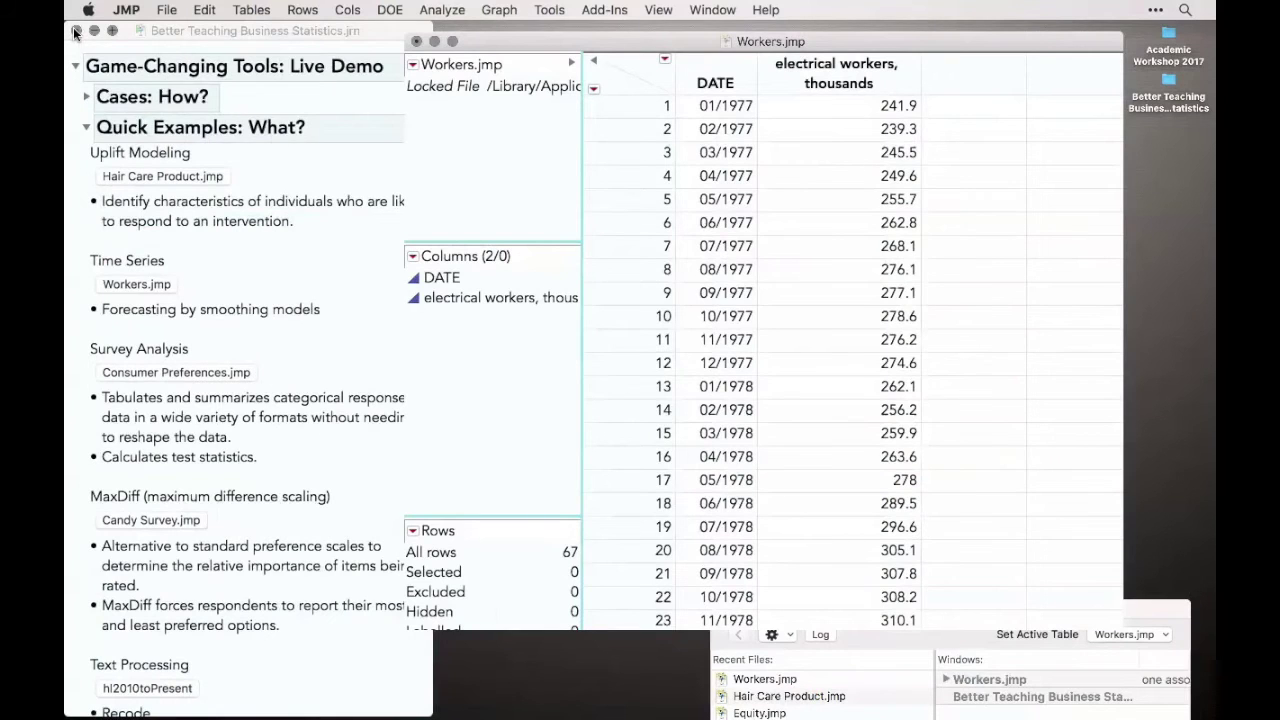
pyautogui.click(418, 42)
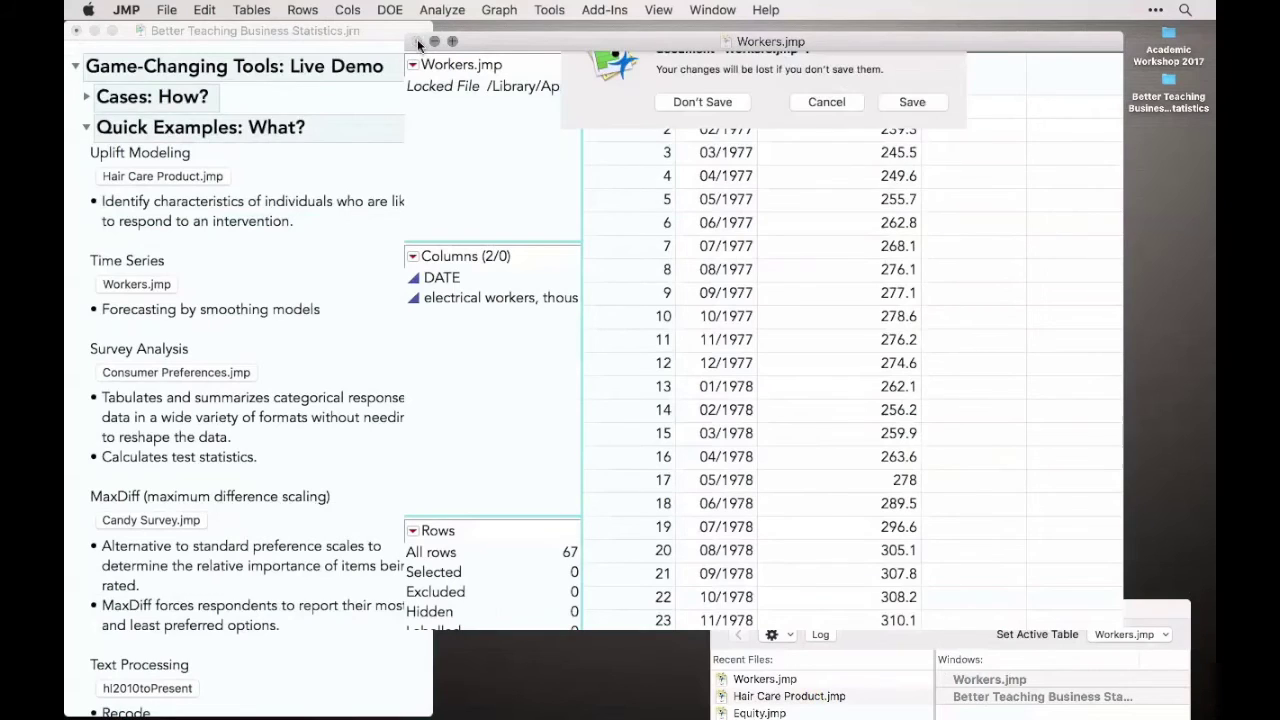
pyautogui.click(703, 143)
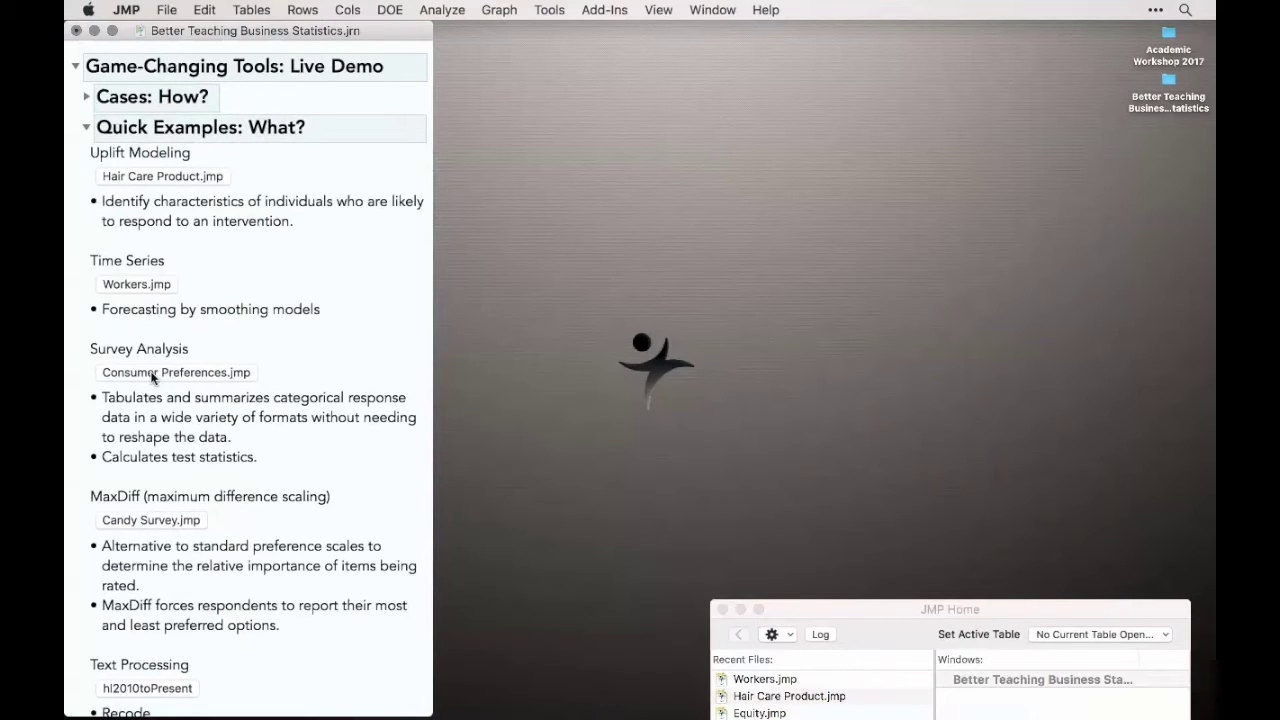
# - Open Consumer Preferences.jmp from the Survey Analysis example and enlarge the saved scripts area so the script names are readable
pyautogui.click(152, 374)
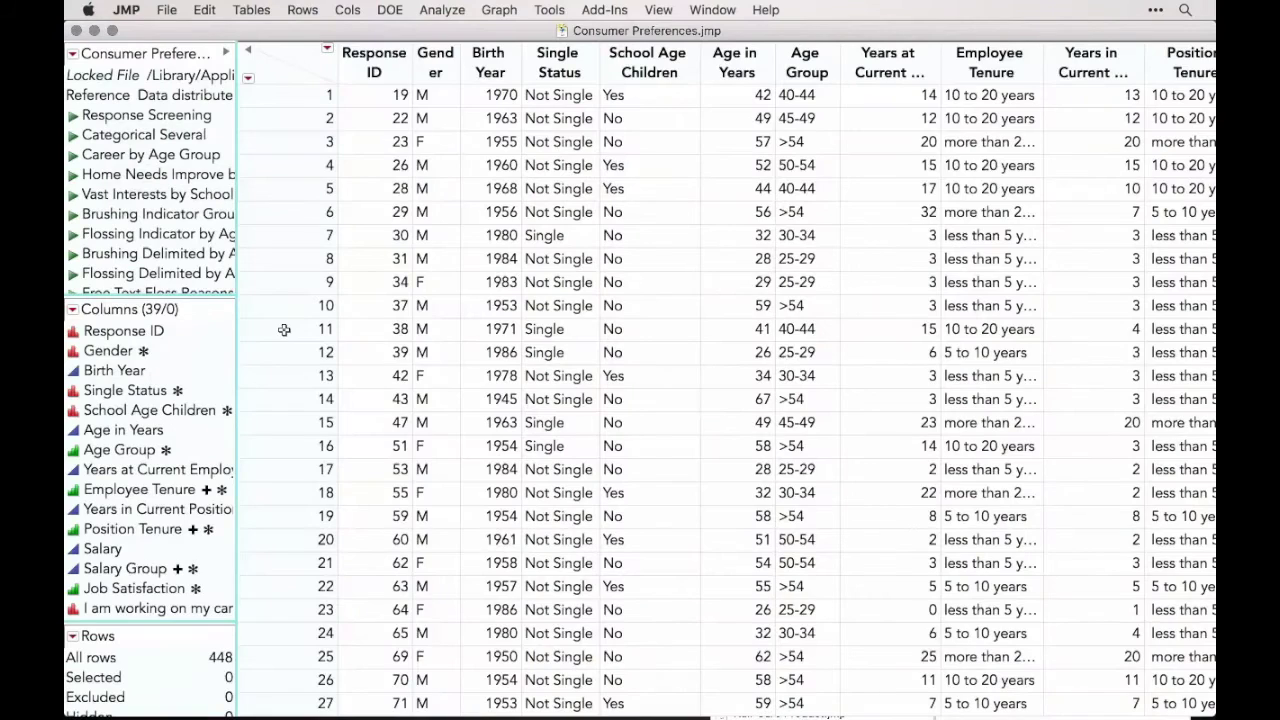
pyautogui.moveTo(198, 293); pyautogui.dragTo(294, 366)
pyautogui.moveTo(238, 194); pyautogui.dragTo(325, 200)
# - Examine the survey columns from Job Satisfaction to the brushing questions, selecting Brush After Meal and Brush Before Sleep, and clear the selection
pyautogui.scroll(-5, 215, 521)
pyautogui.scroll(2, 215, 521)
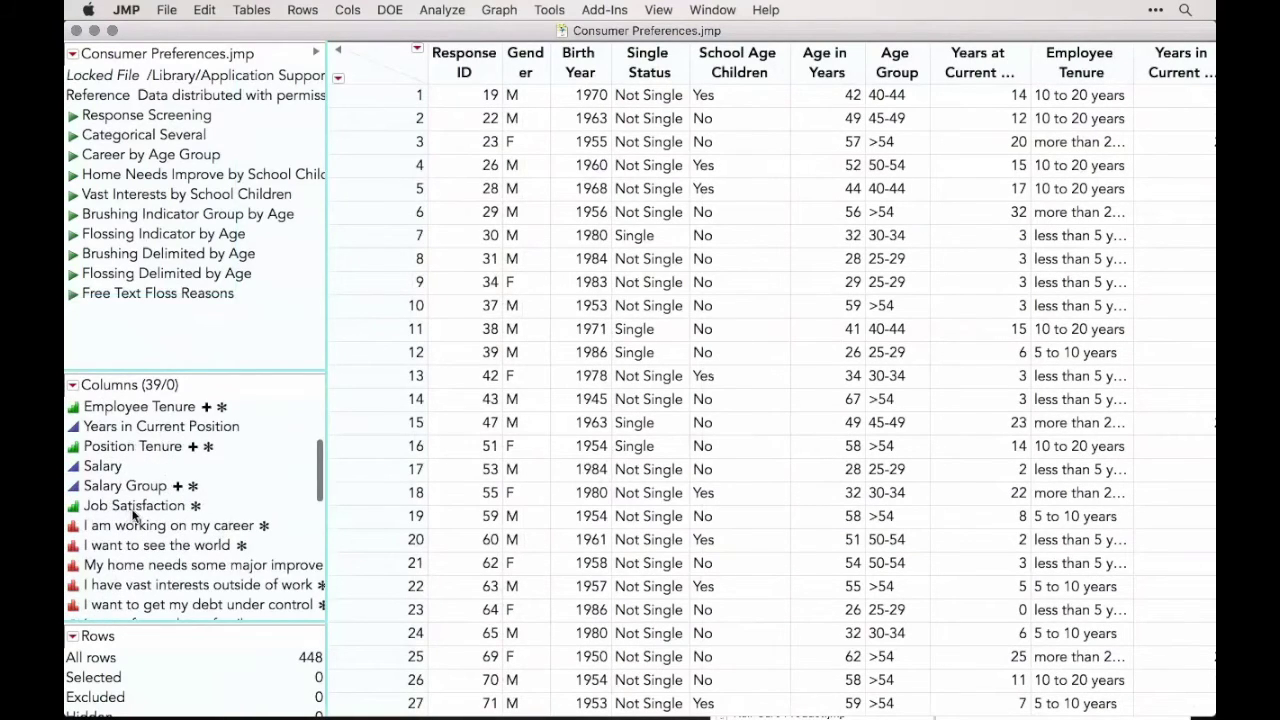
pyautogui.scroll(-3, 127, 509)
pyautogui.scroll(-2, 131, 512)
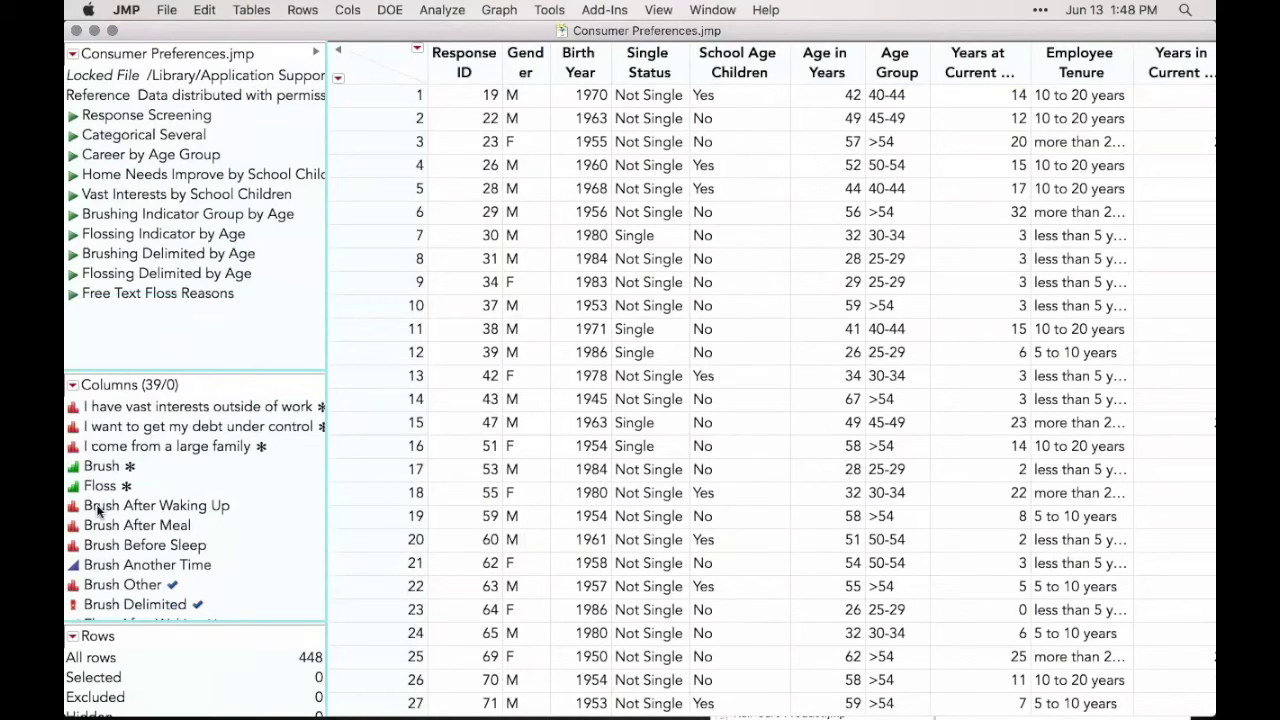
pyautogui.click(156, 524)
pyautogui.click(162, 547)
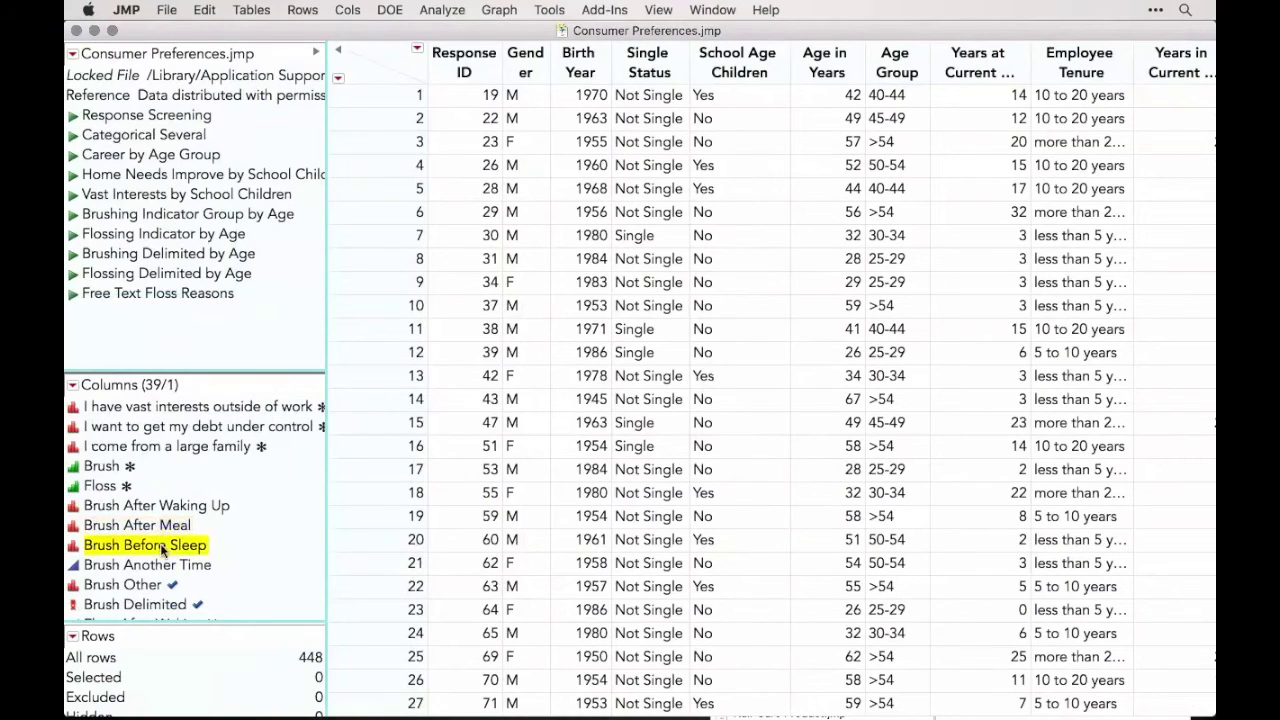
pyautogui.moveTo(160, 530); pyautogui.dragTo(364, 521)
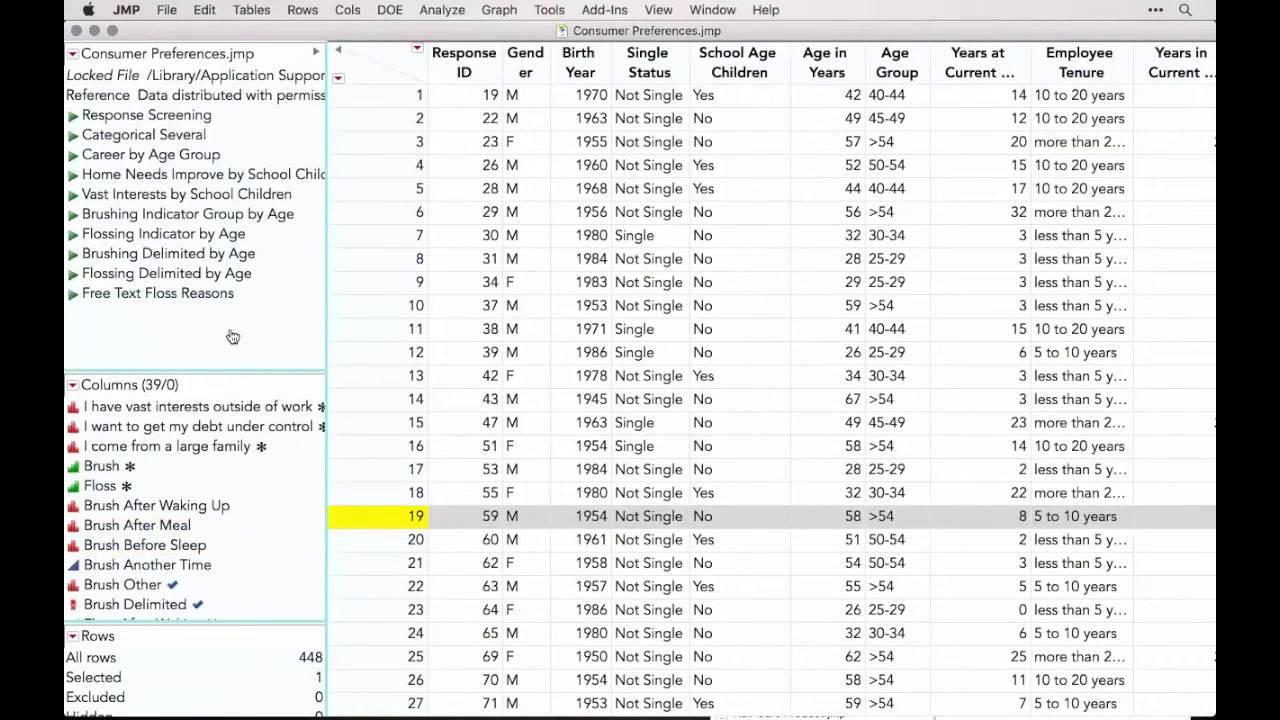
pyautogui.click(351, 74)
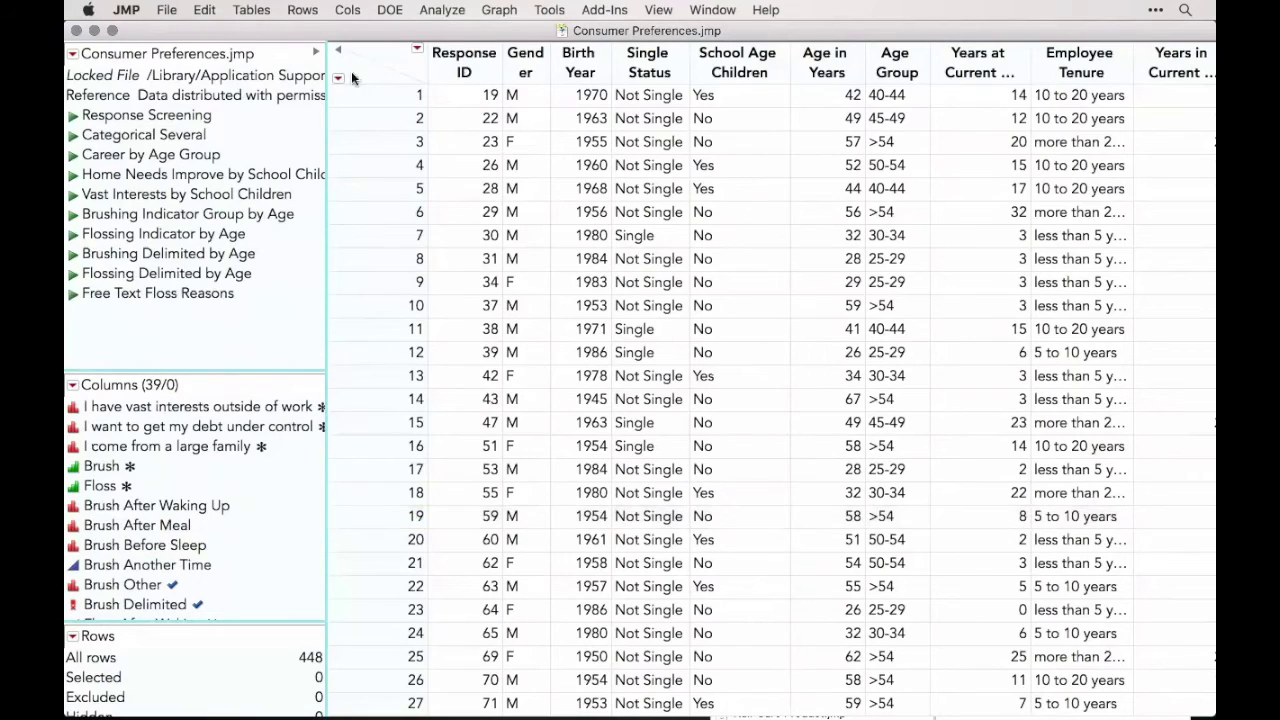
# - Run the saved Categorical Several script, review the career and home-improvement responses by Age Group and School Age Children, and close the report
pyautogui.click(72, 140)
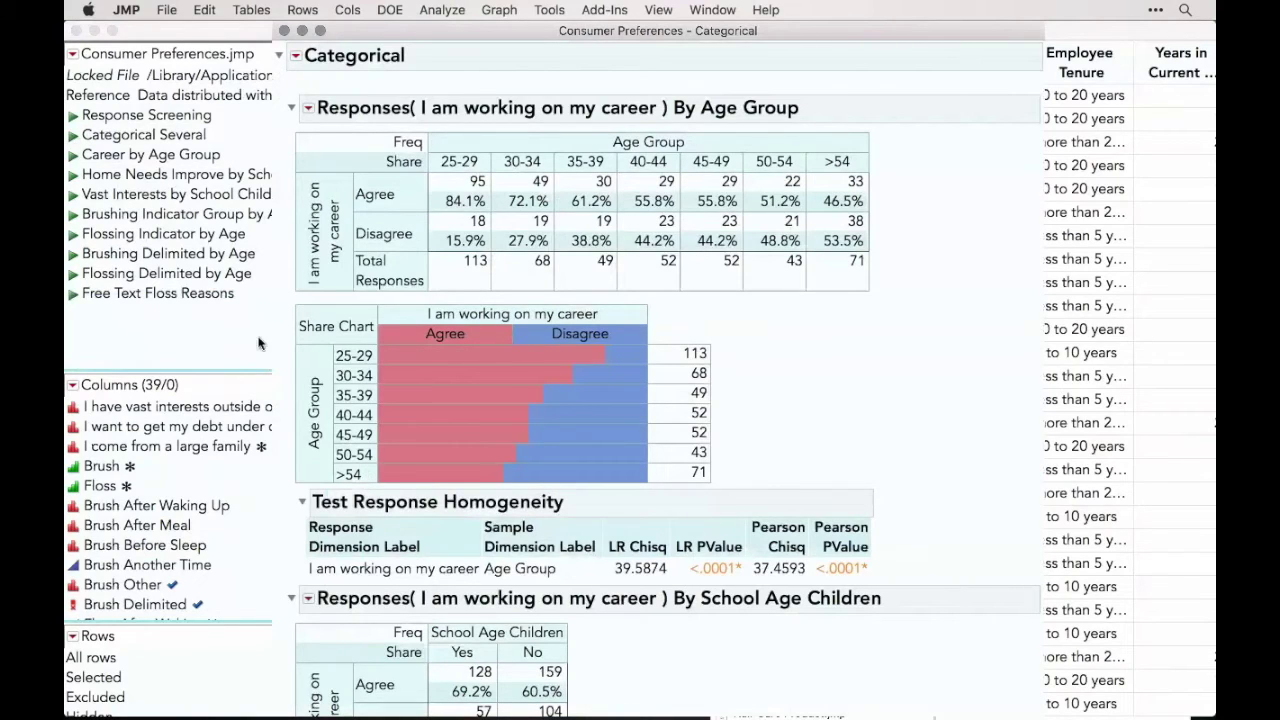
pyautogui.moveTo(283, 302); pyautogui.dragTo(283, 490)
pyautogui.moveTo(272, 288); pyautogui.dragTo(277, 158)
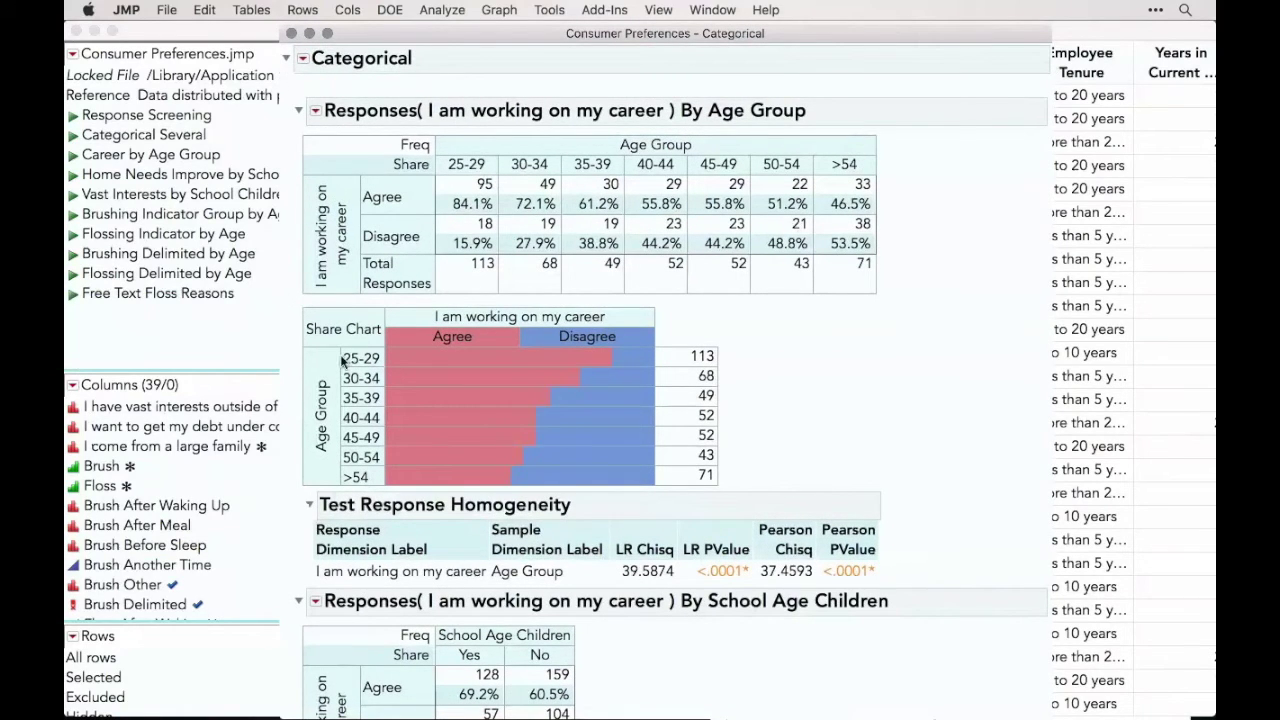
pyautogui.scroll(-2, 680, 705)
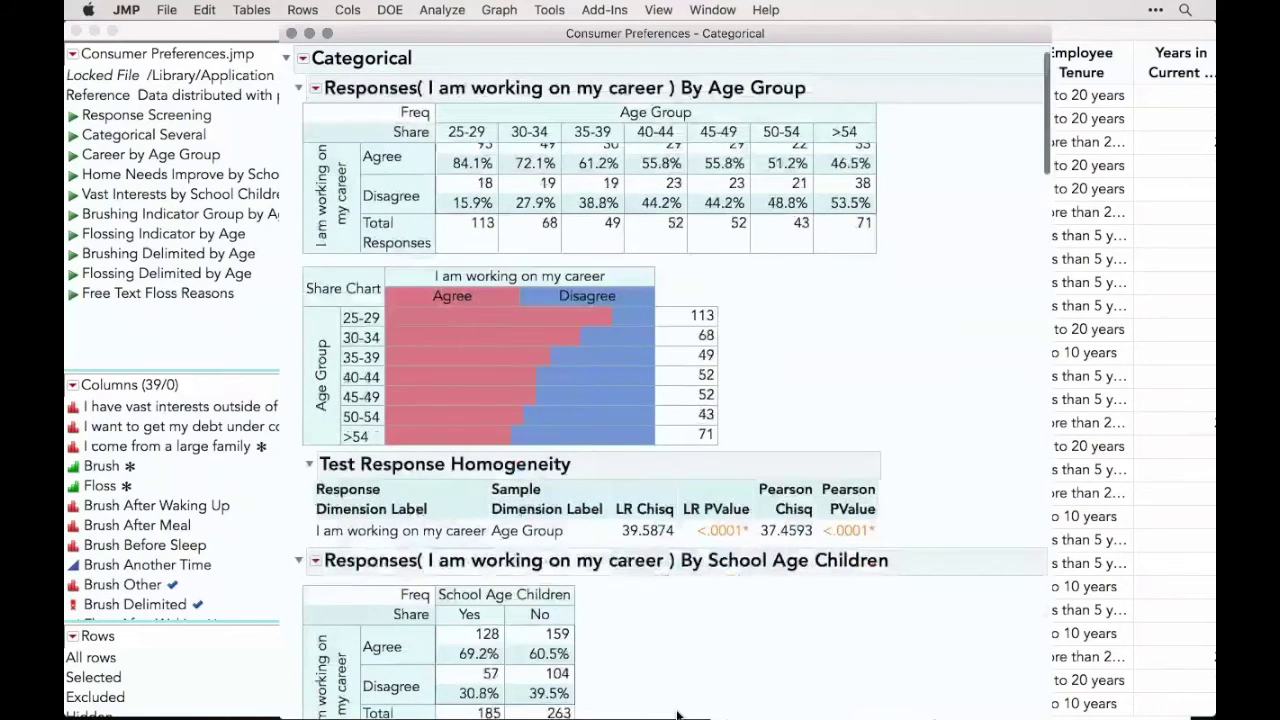
pyautogui.scroll(-10, 685, 645)
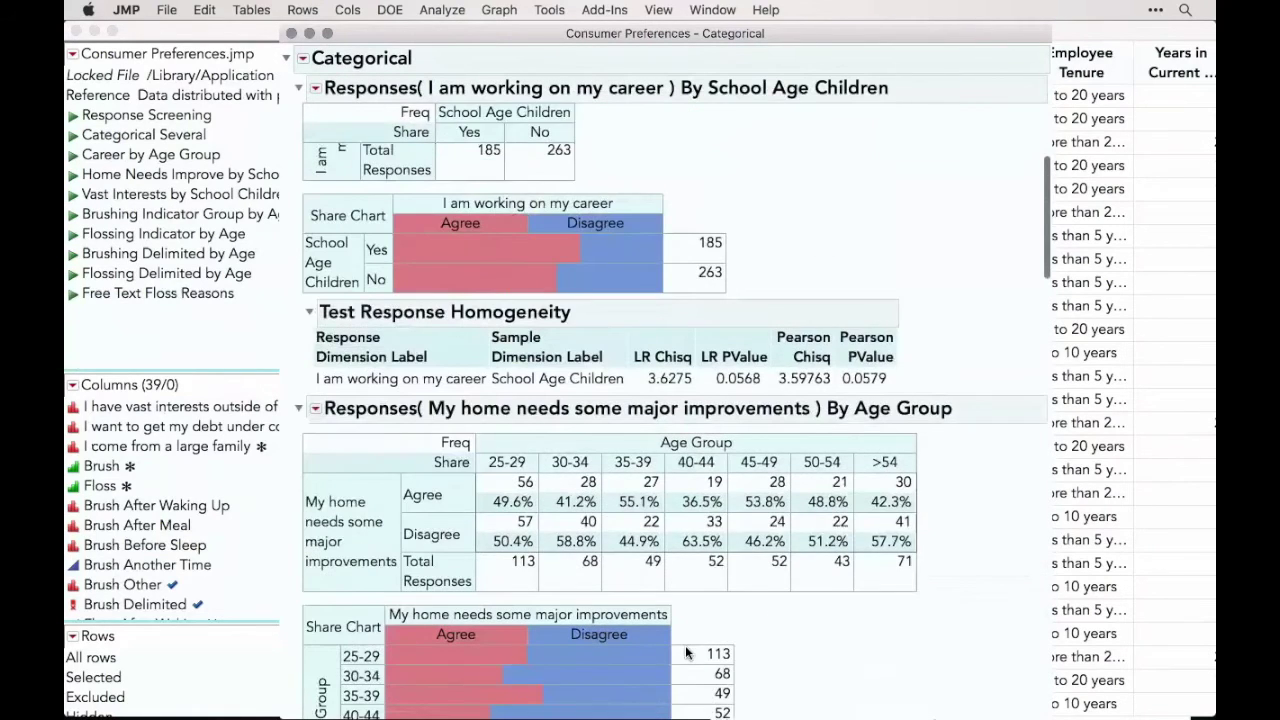
pyautogui.click(291, 34)
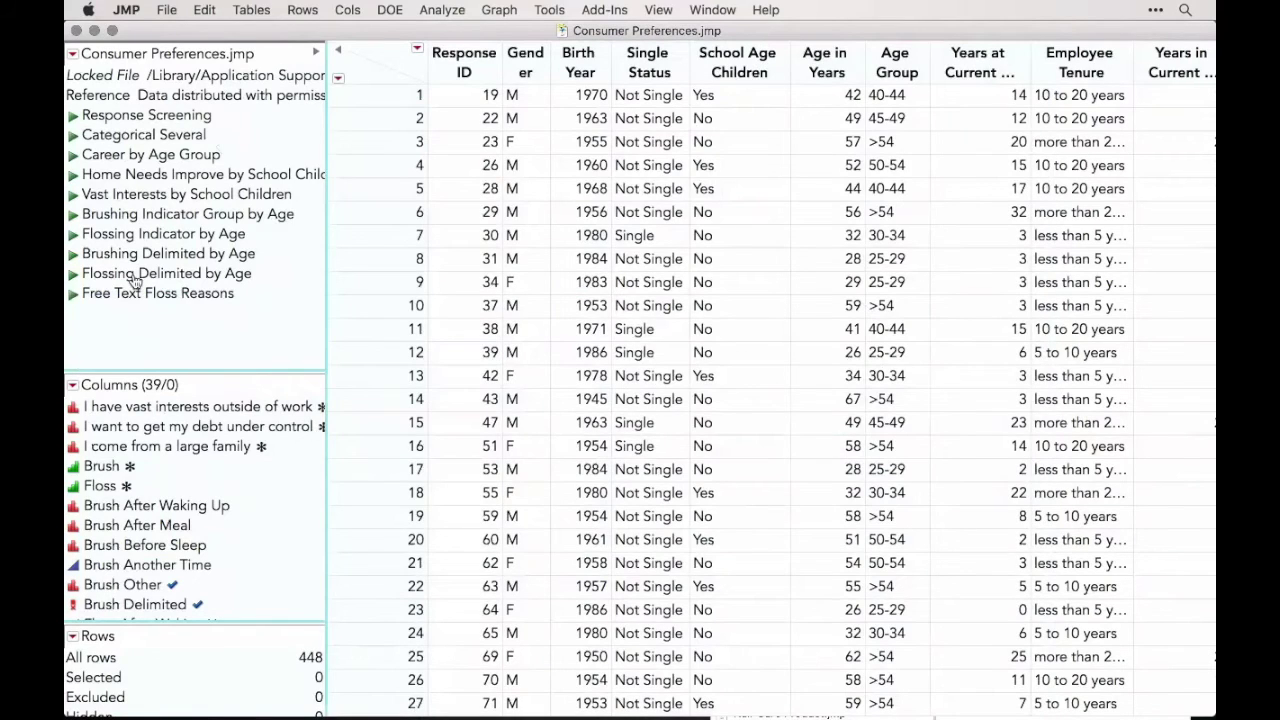
# - Run the saved Brushing Indicator Group by Age script and review its crosstab, frequency chart and Poisson tests
pyautogui.click(73, 216)
pyautogui.scroll(-3, 860, 610)
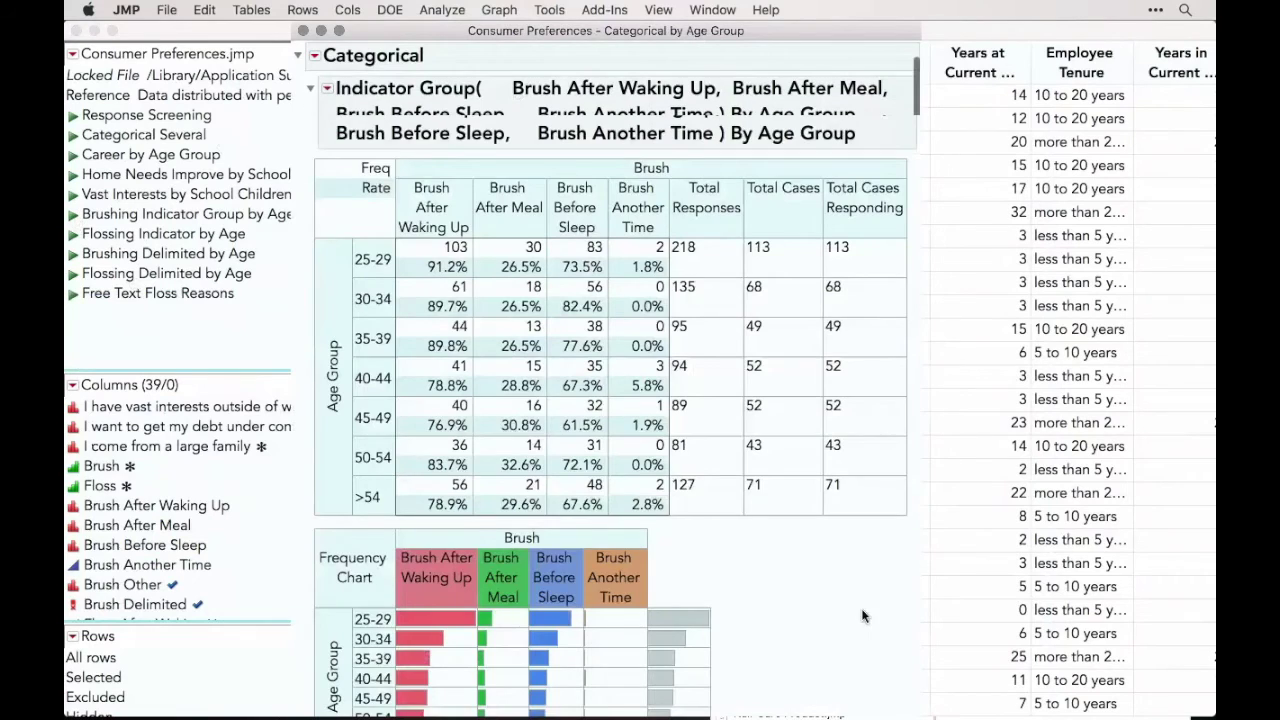
pyautogui.scroll(-3, 840, 488)
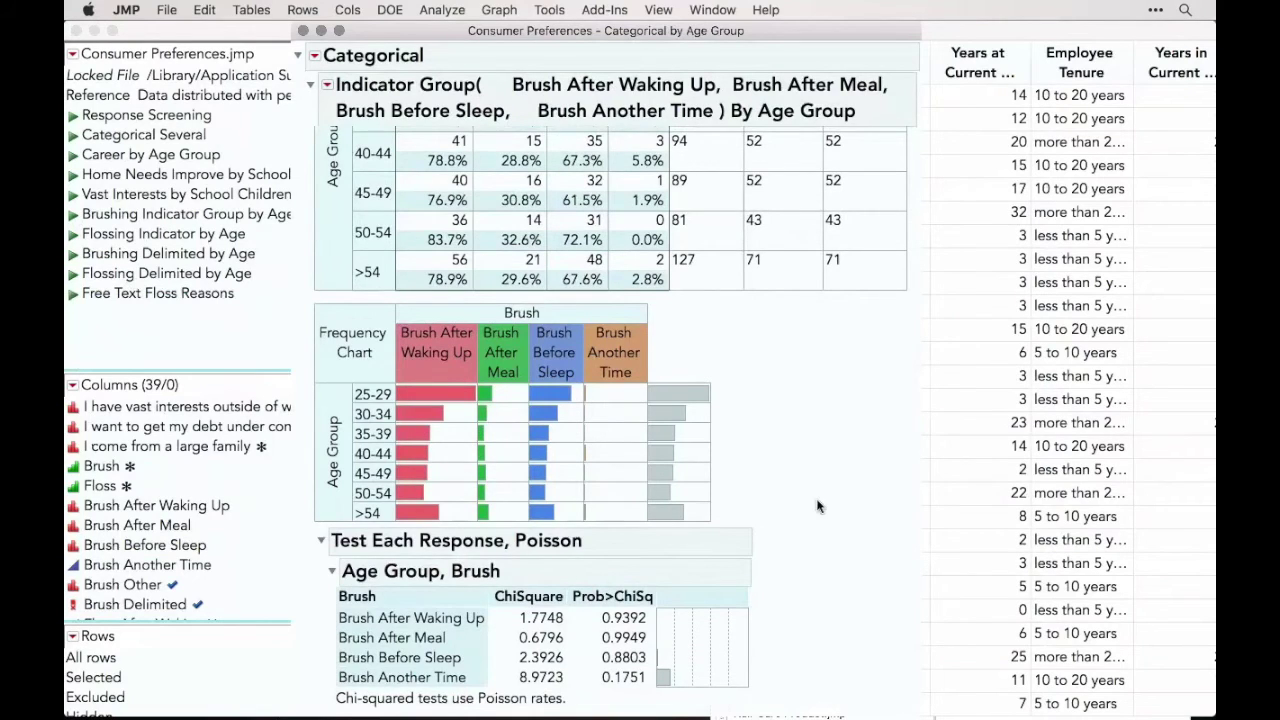
pyautogui.scroll(5, 818, 503)
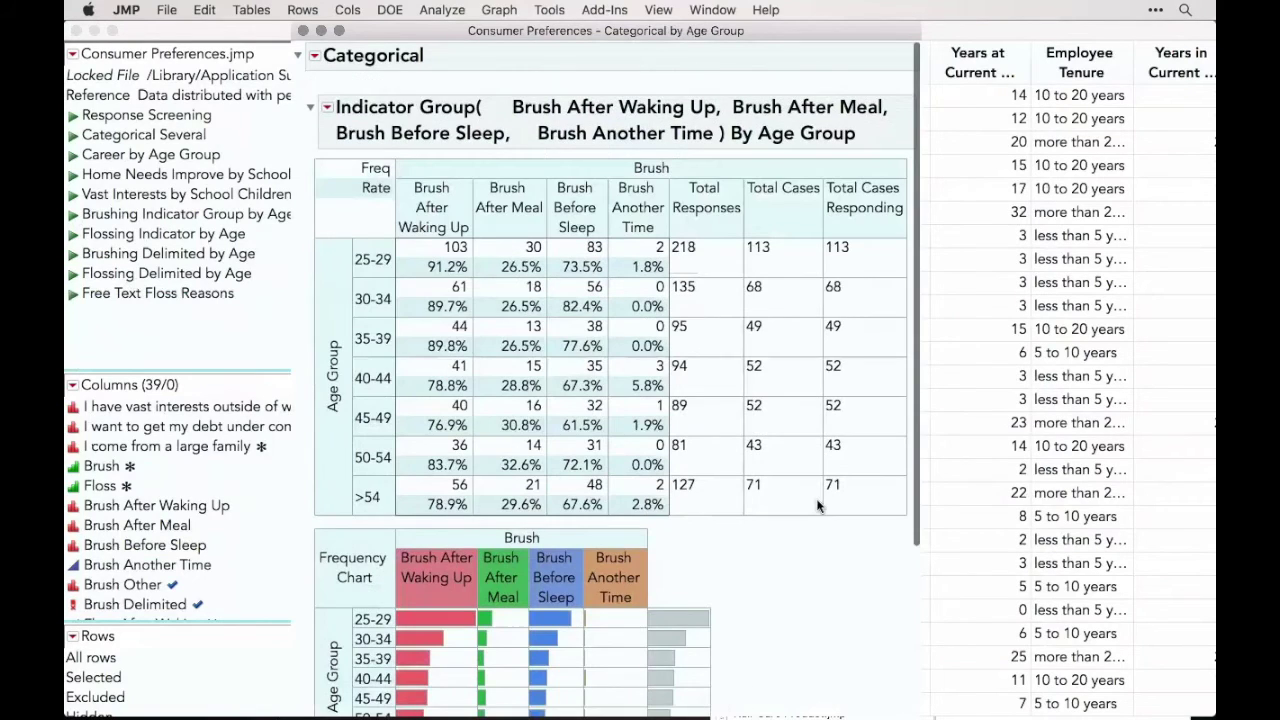
# - Relaunch the brushing analysis to examine the Related, Multiple and Structured response roles, including Indicator Group, and dismiss the launch dialog
pyautogui.click(314, 55)
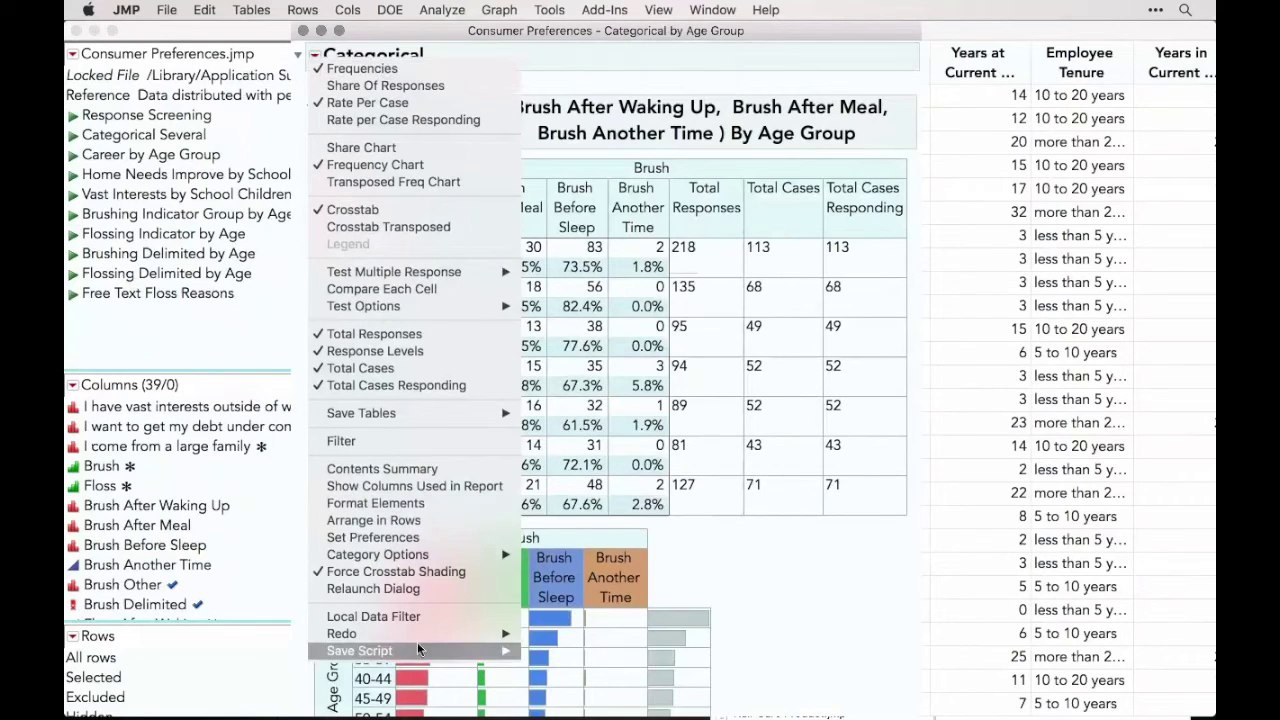
pyautogui.moveTo(422, 633)
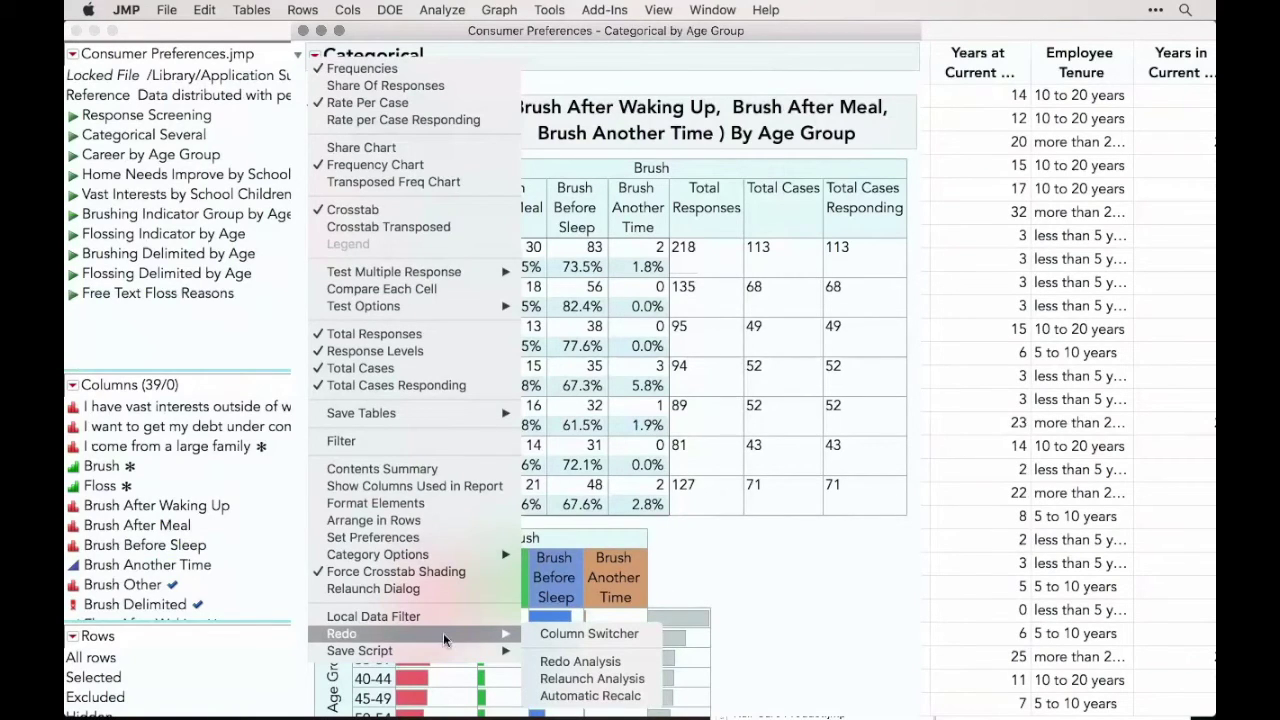
pyautogui.click(590, 679)
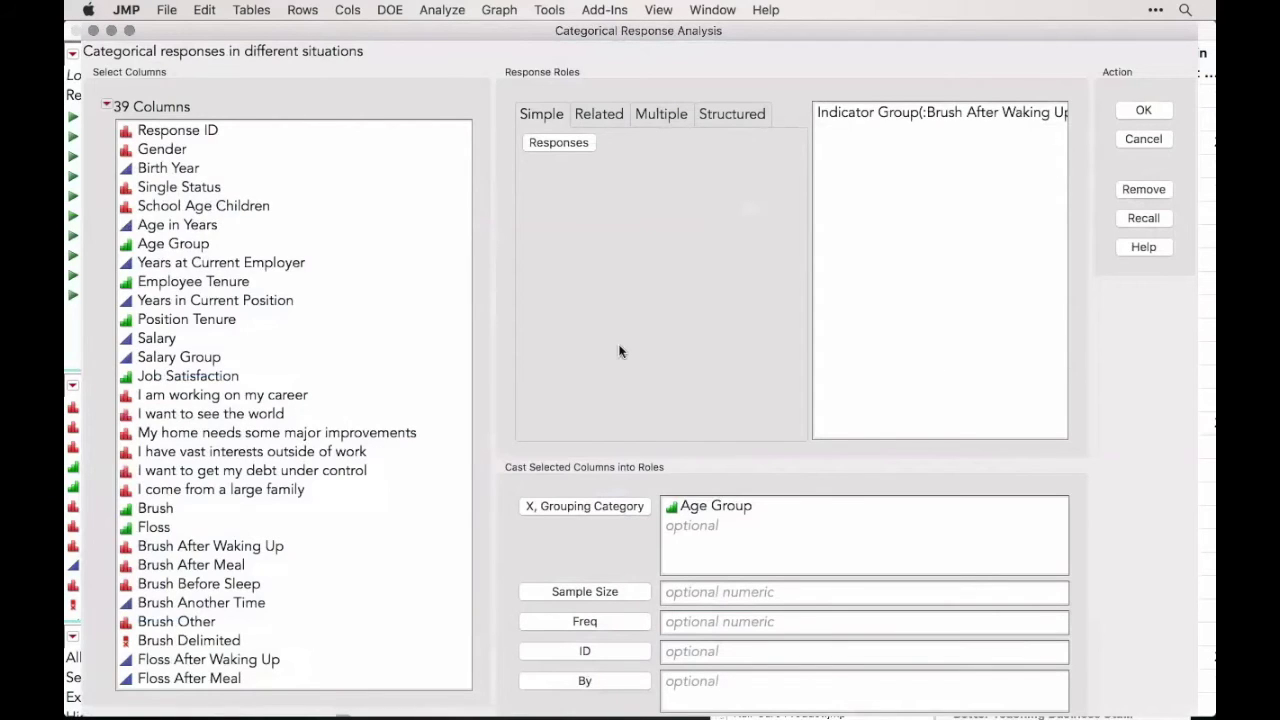
pyautogui.click(596, 114)
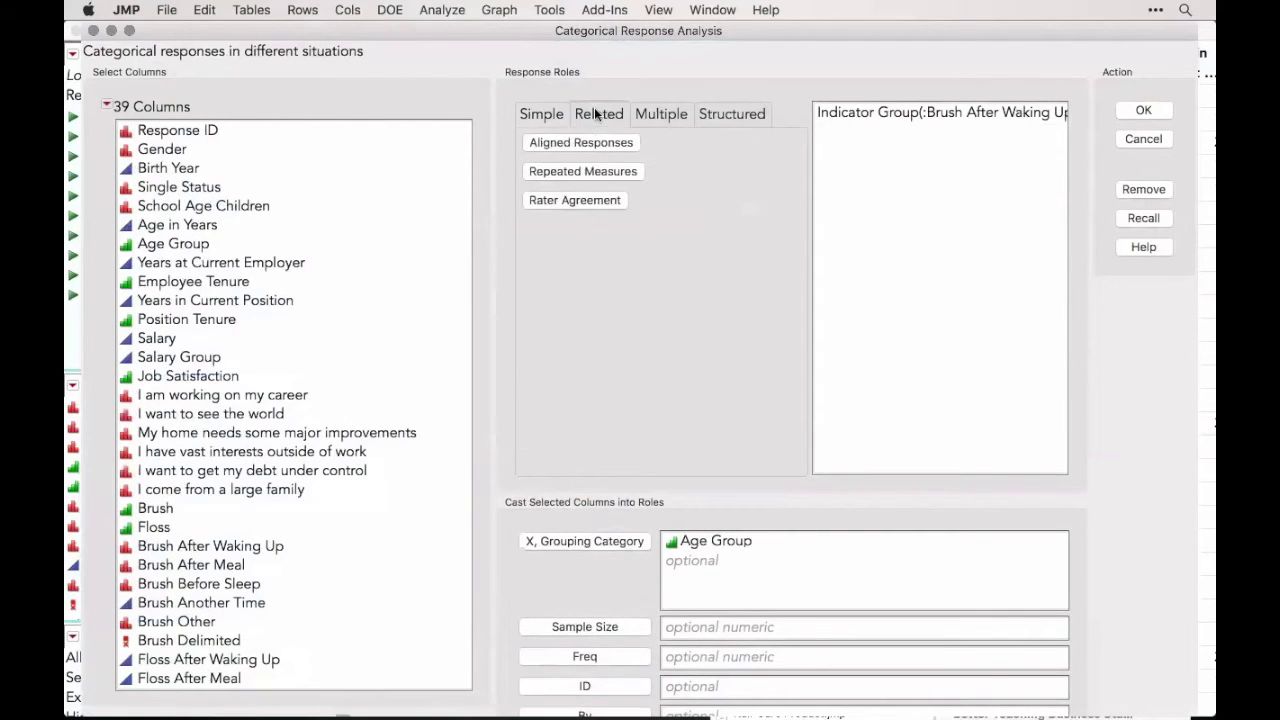
pyautogui.click(659, 116)
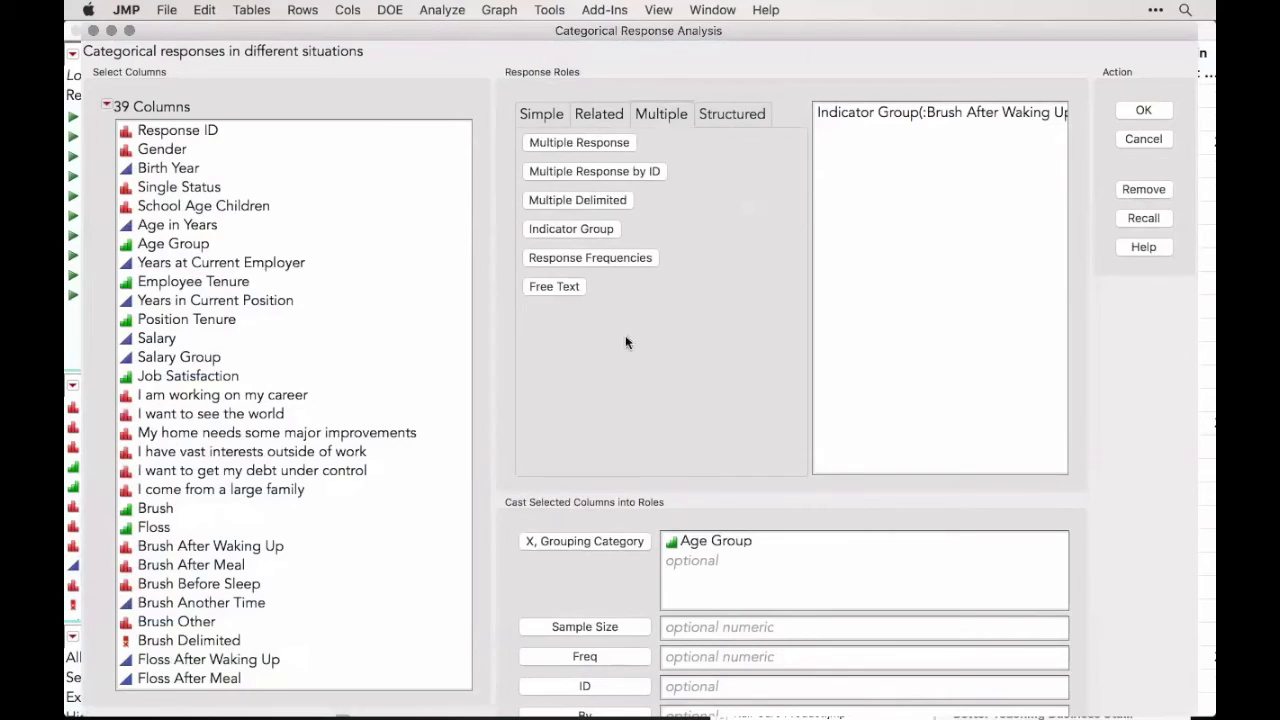
pyautogui.moveTo(693, 503)
pyautogui.mouseDown()
pyautogui.moveTo(777, 551)
pyautogui.moveTo(699, 496)
pyautogui.mouseUp()
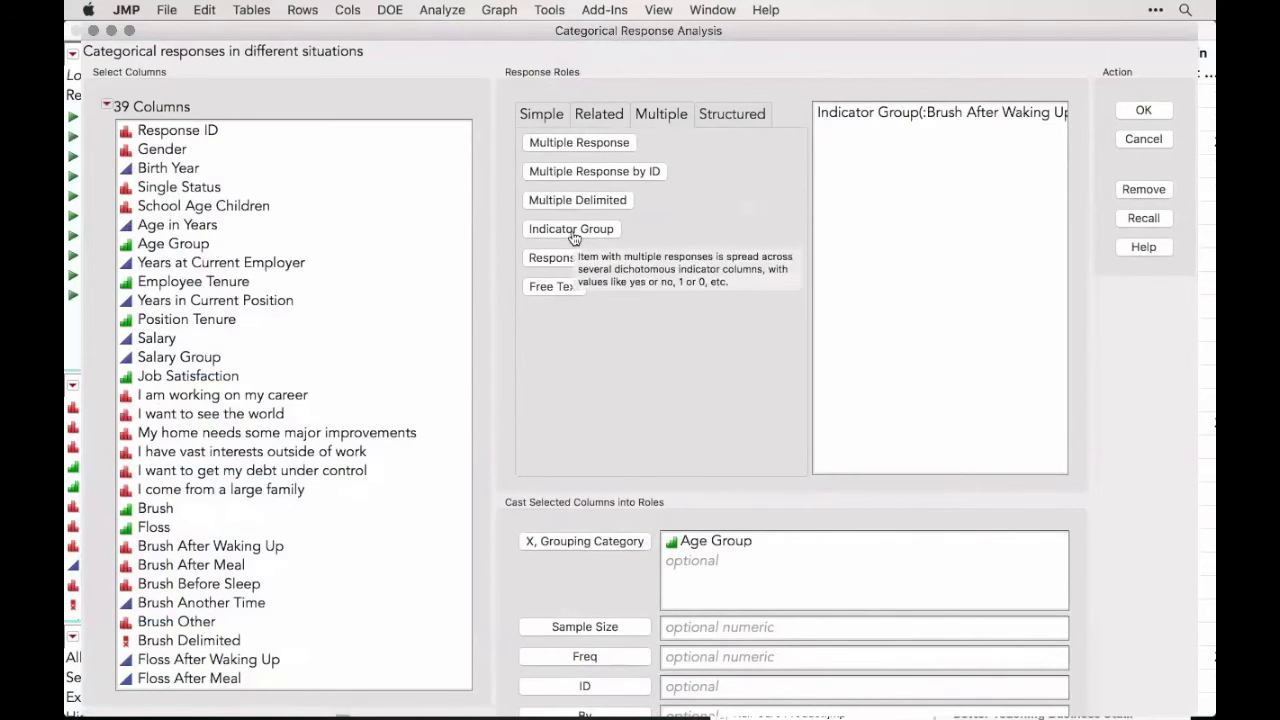
pyautogui.click(738, 113)
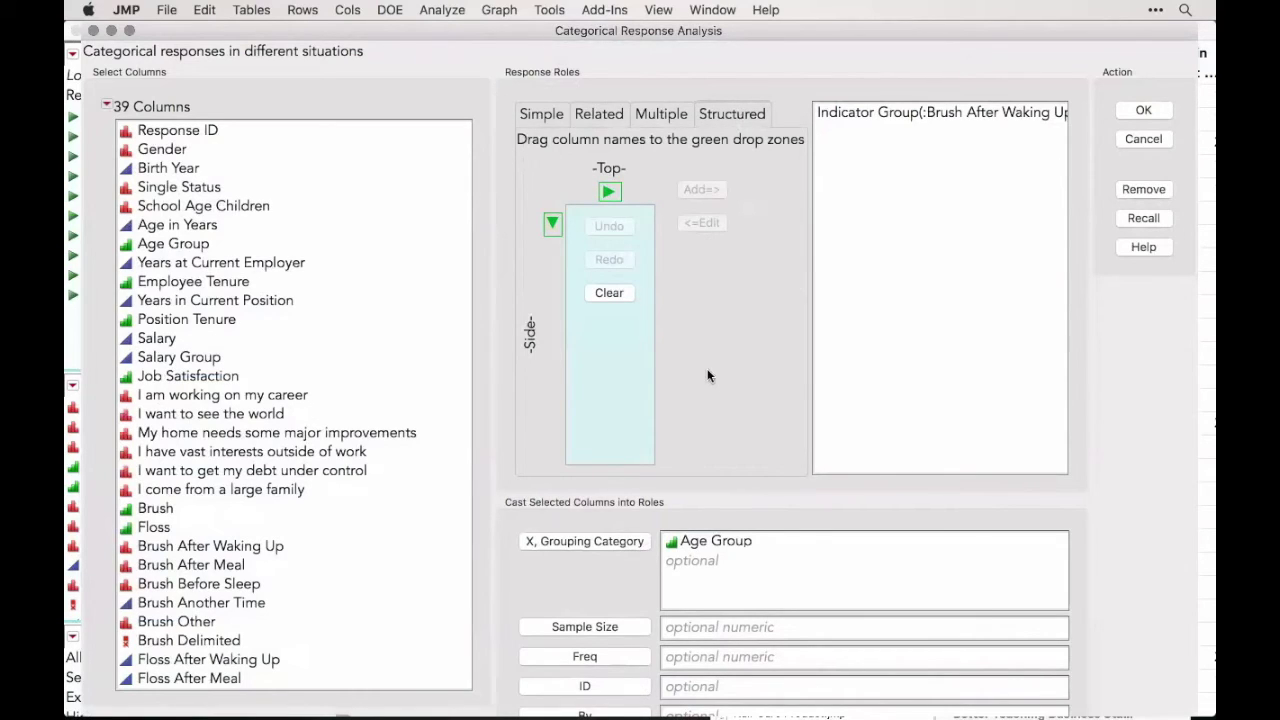
pyautogui.click(93, 31)
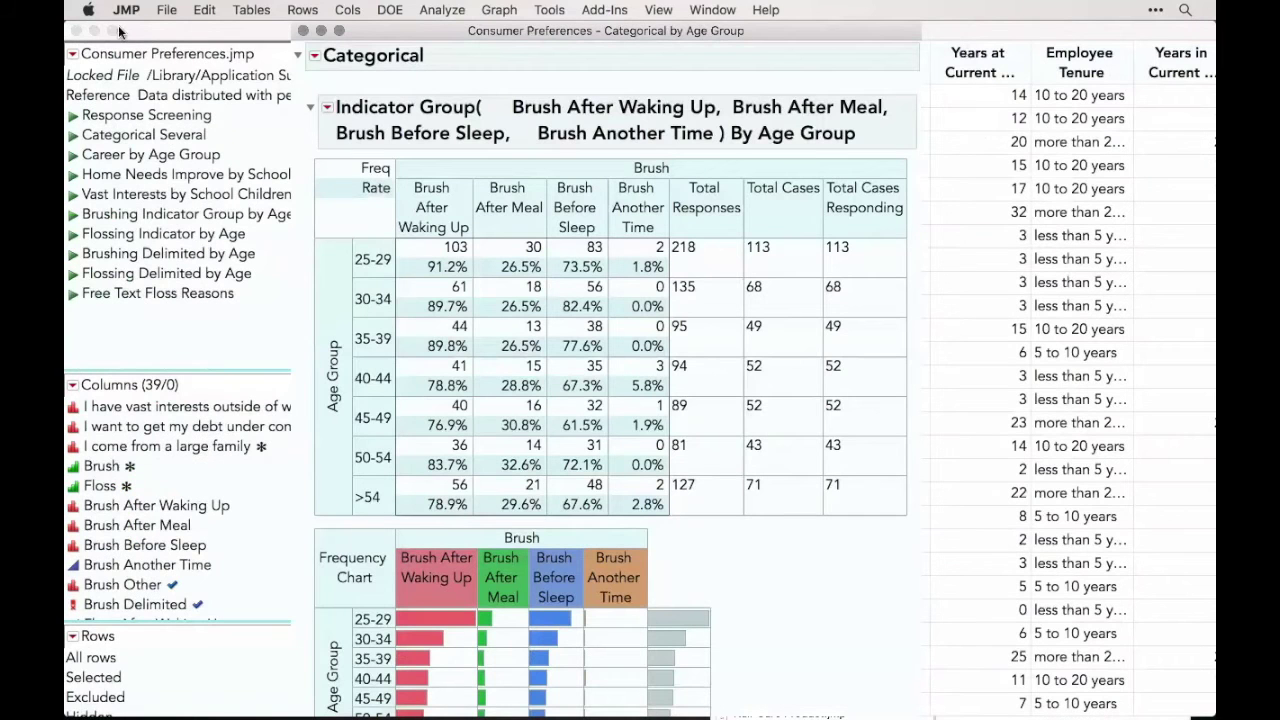
# - Close the brushing report and the Consumer Preferences.jmp data table, returning to the journal's MaxDiff example
pyautogui.click(304, 32)
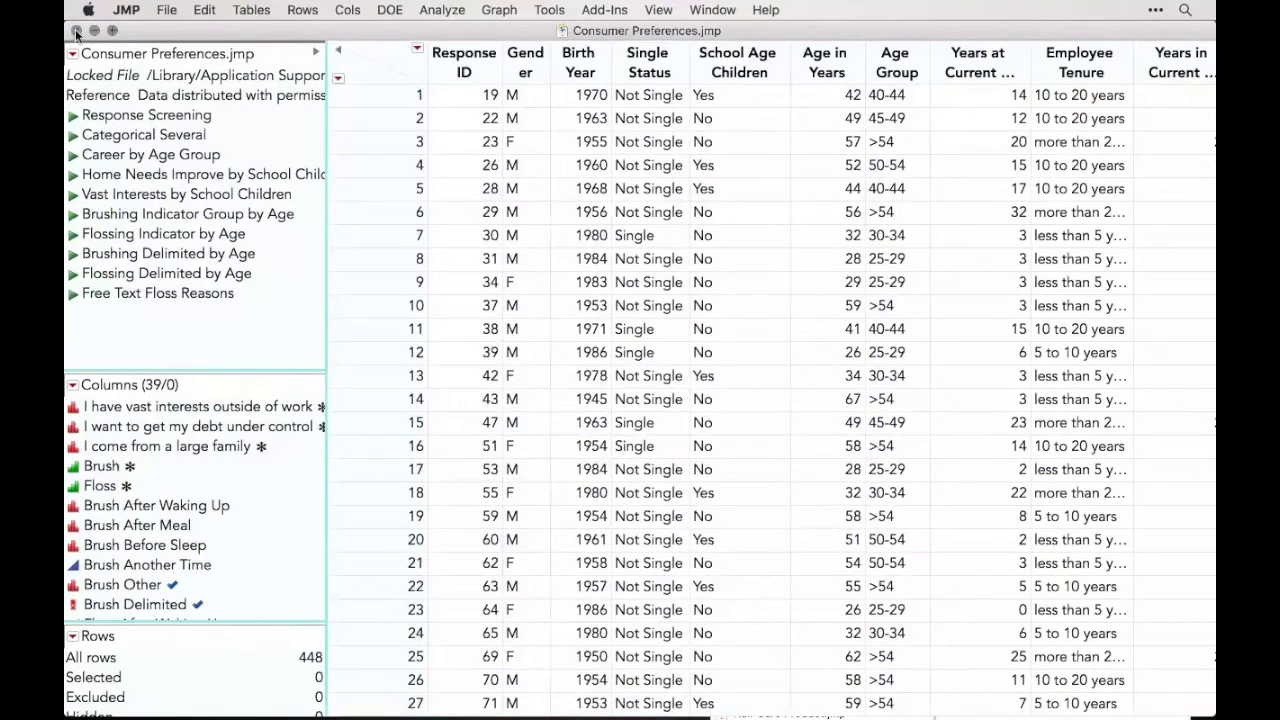
pyautogui.click(76, 31)
pyautogui.scroll(-5, 333, 453)
pyautogui.scroll(-2, 338, 454)
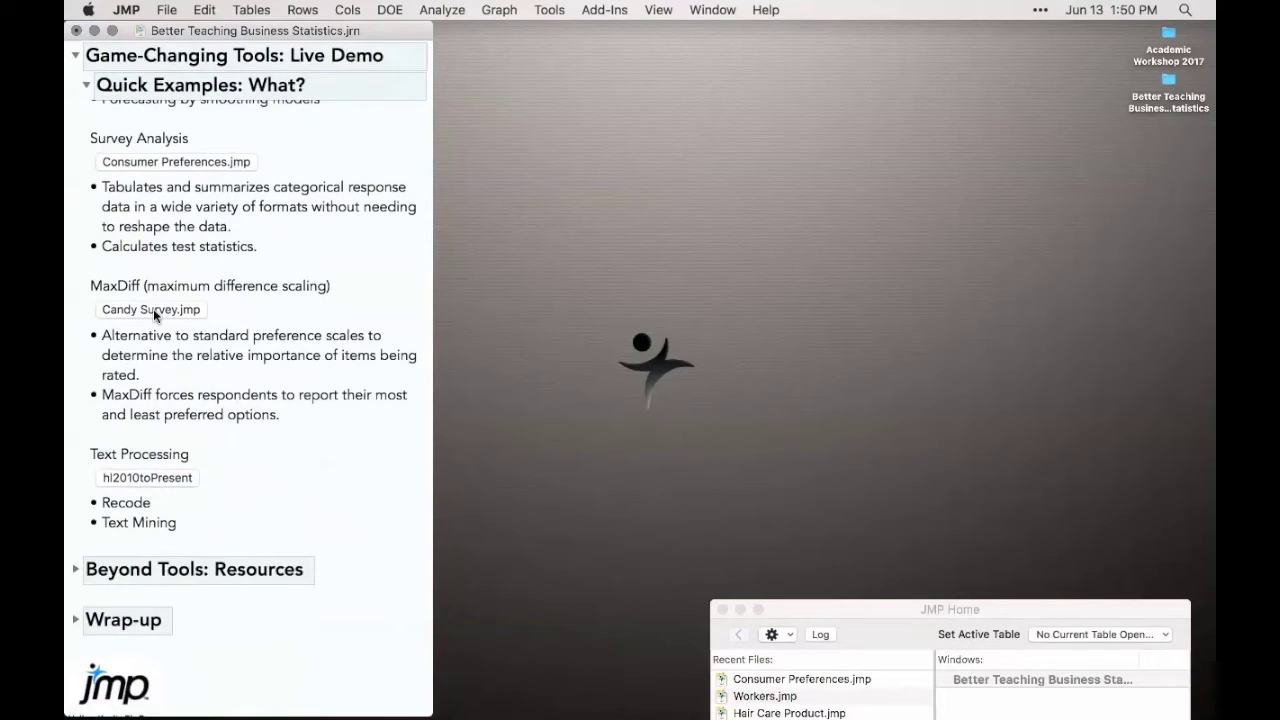
# - Look up the Choice Design and MaxDiff Design commands among the DOE consumer studies without launching either
pyautogui.click(397, 10)
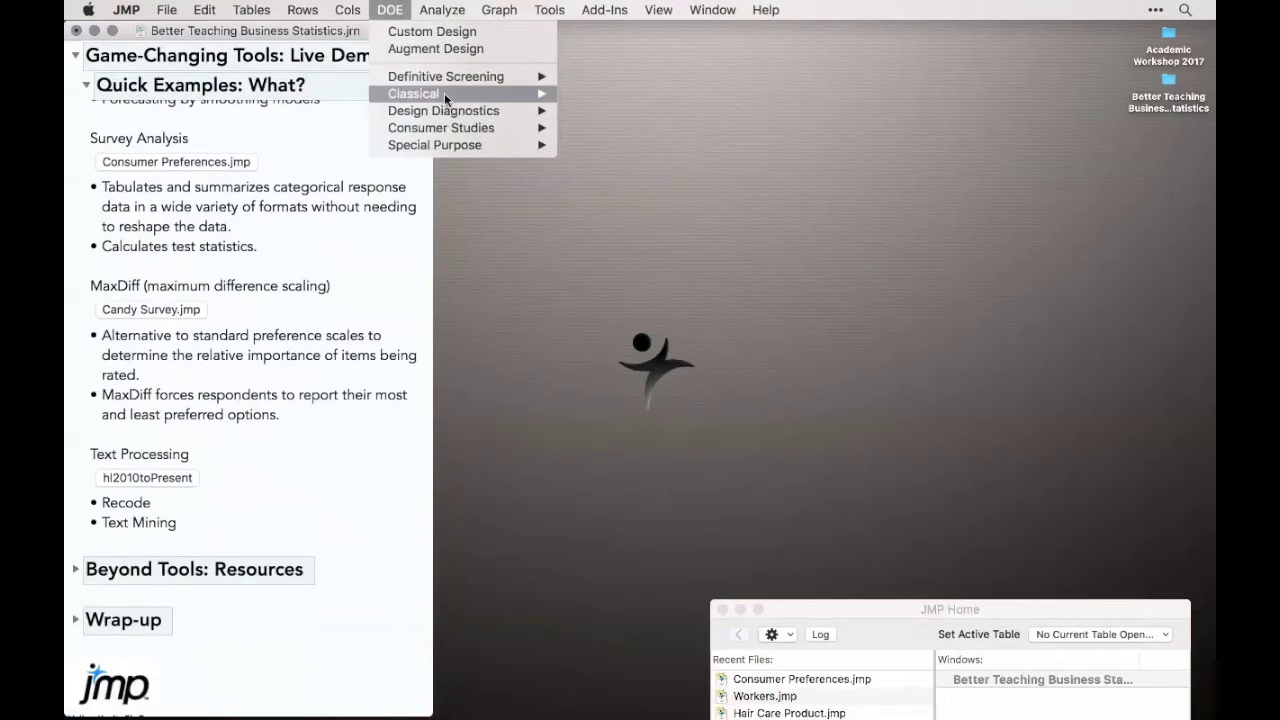
pyautogui.moveTo(469, 127)
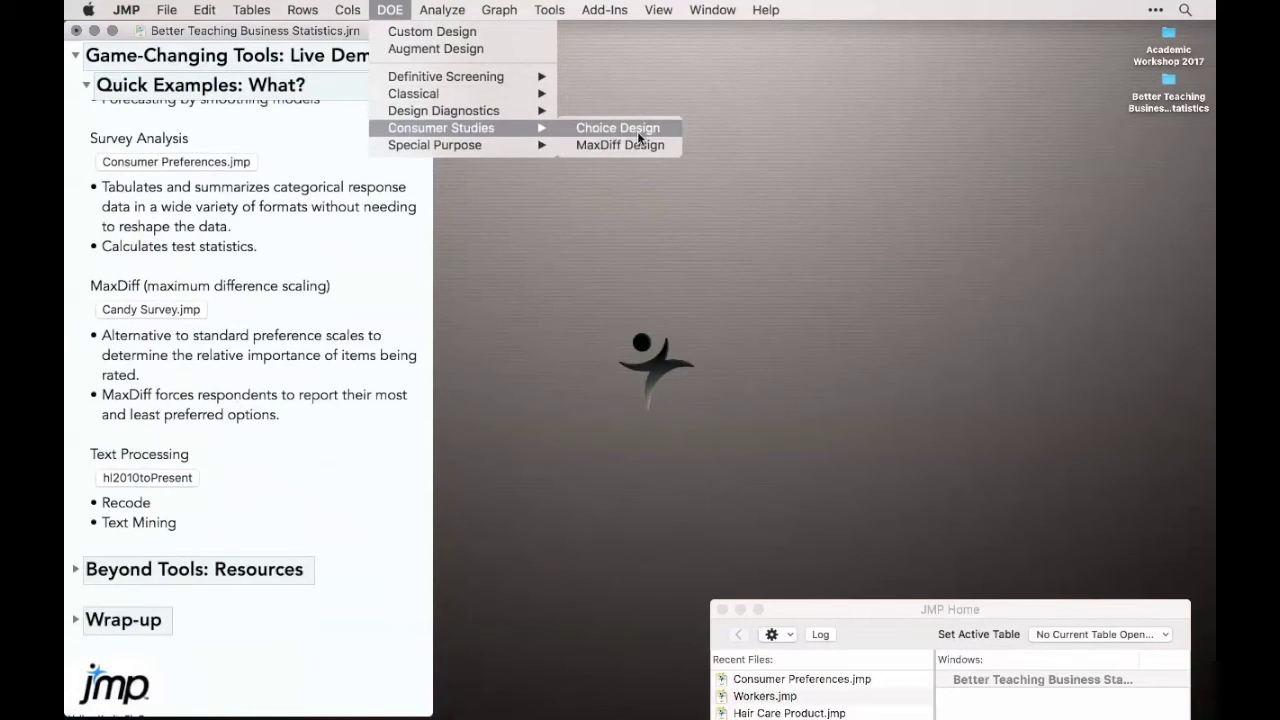
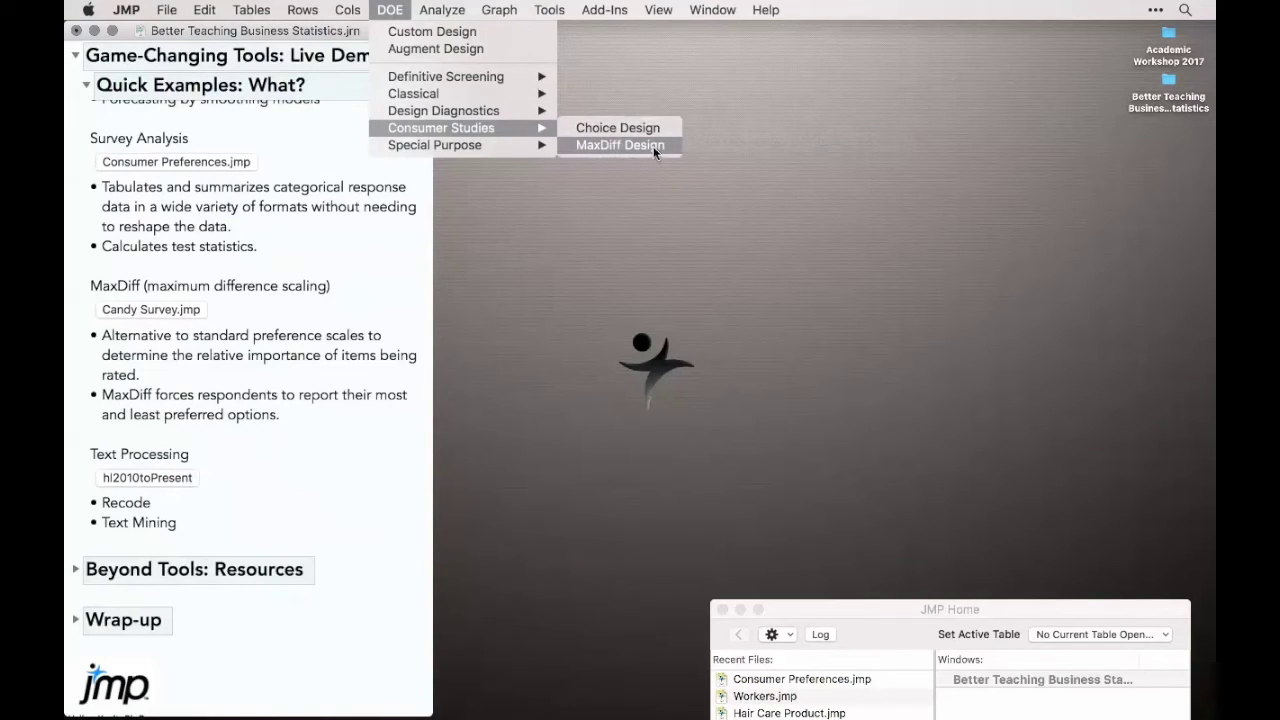
pyautogui.click(617, 203)
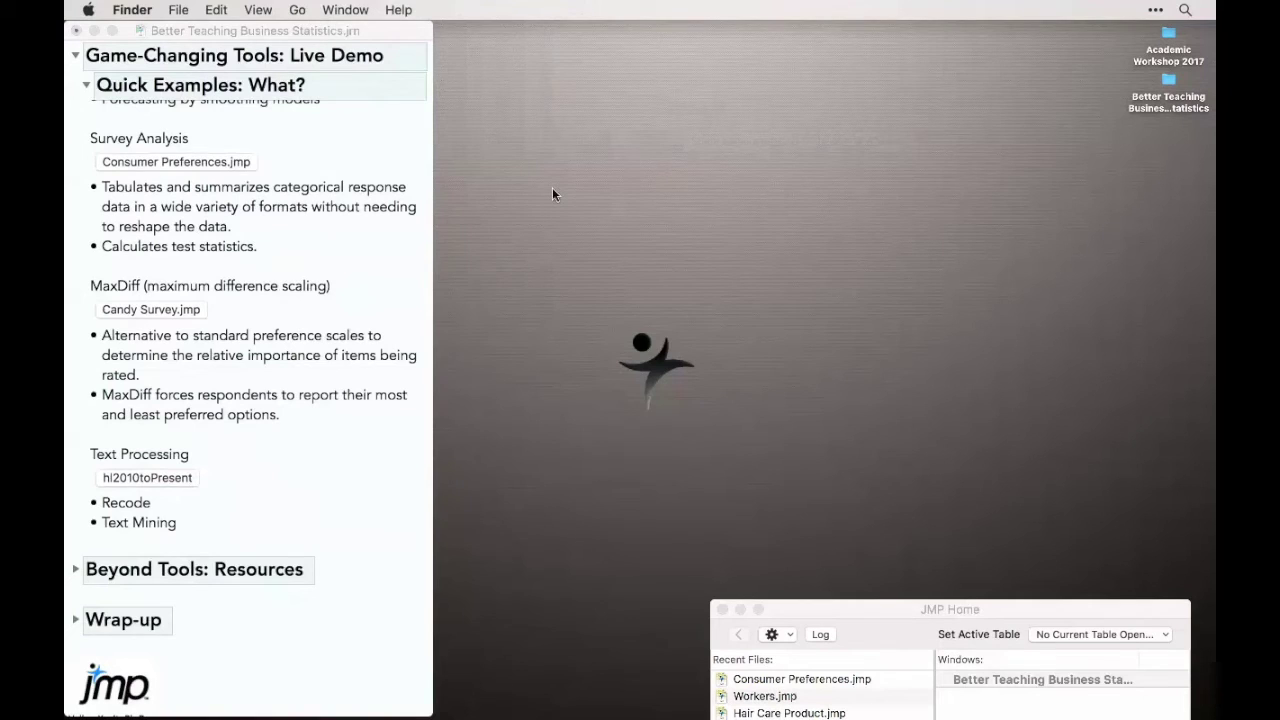
# - Open Candy Survey.jmp from the MaxDiff example, highlight the first choice set's rows, and widen the Candy column to show full candy names
pyautogui.click(174, 314)
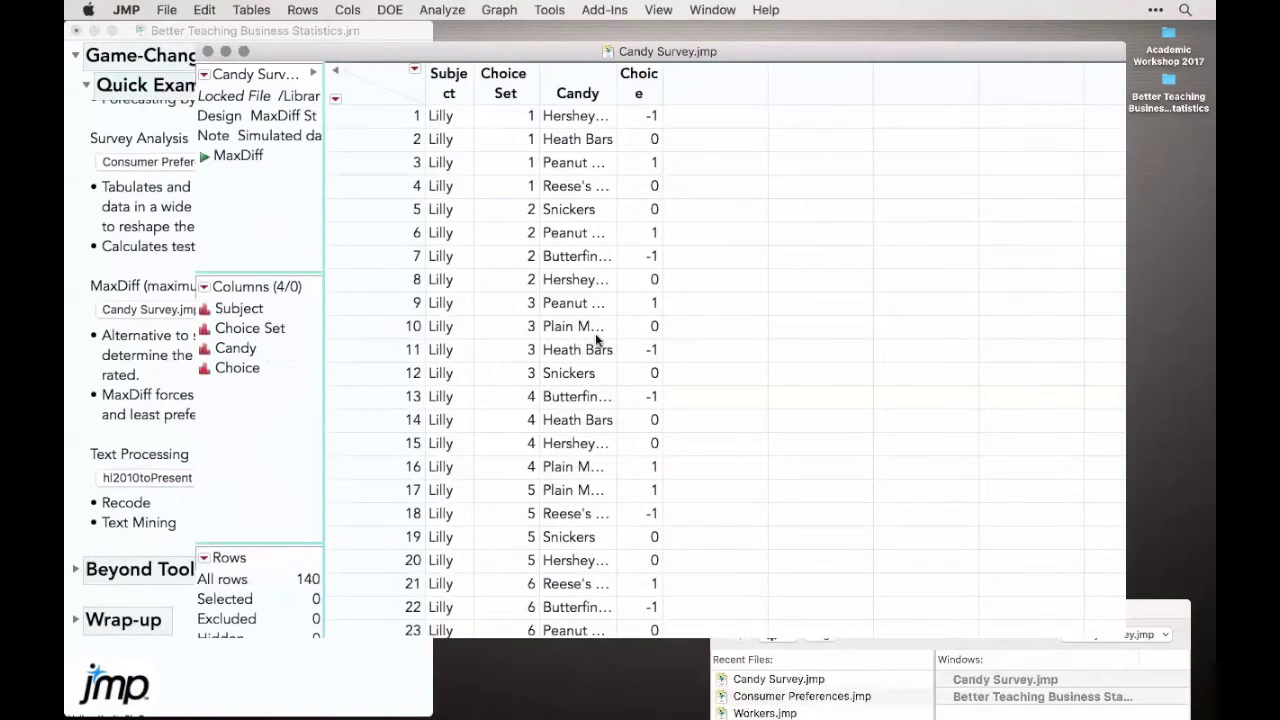
pyautogui.click(397, 116)
pyautogui.keyDown('shift'); pyautogui.click(392, 180); pyautogui.keyUp('shift')
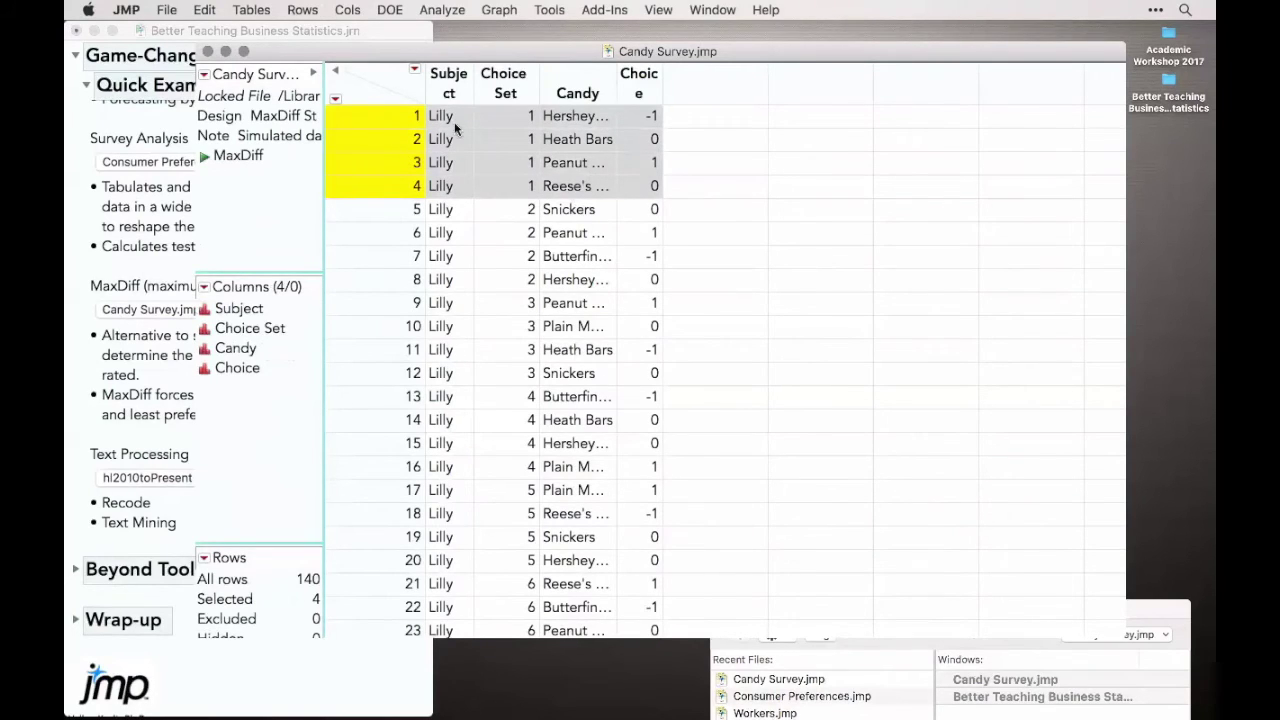
pyautogui.click(598, 117)
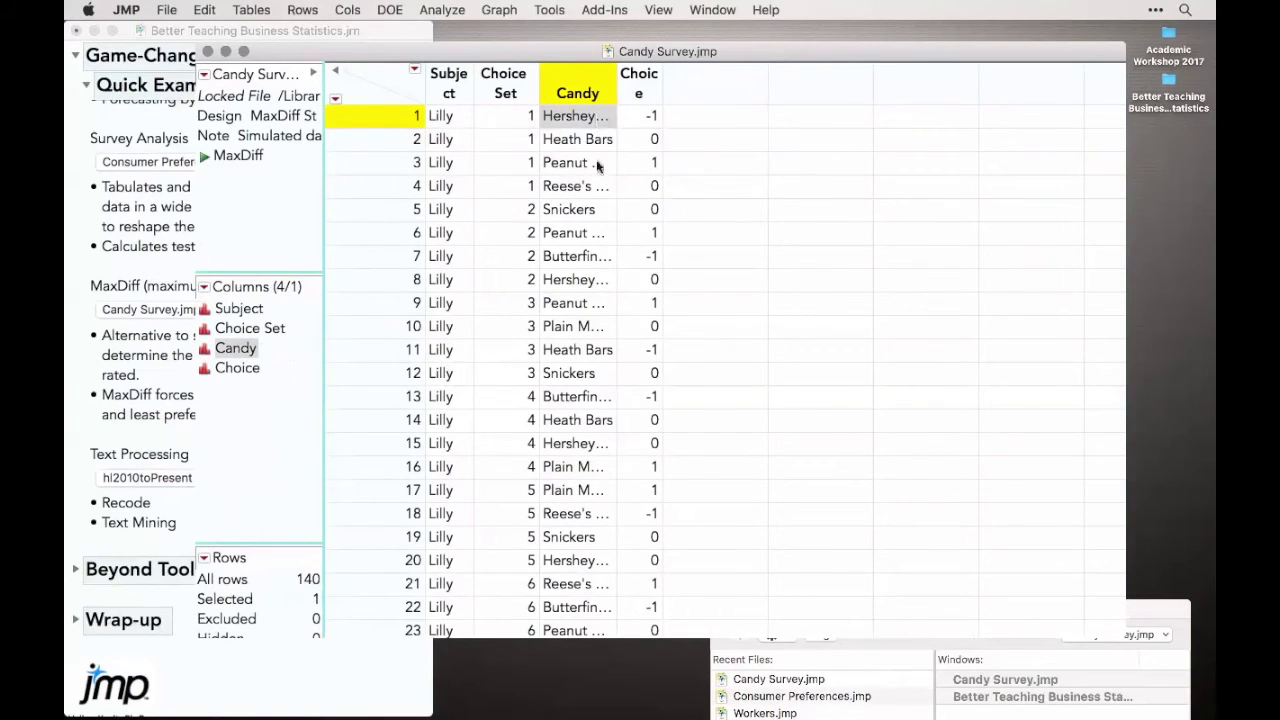
pyautogui.click(598, 162)
pyautogui.moveTo(617, 93); pyautogui.dragTo(668, 91)
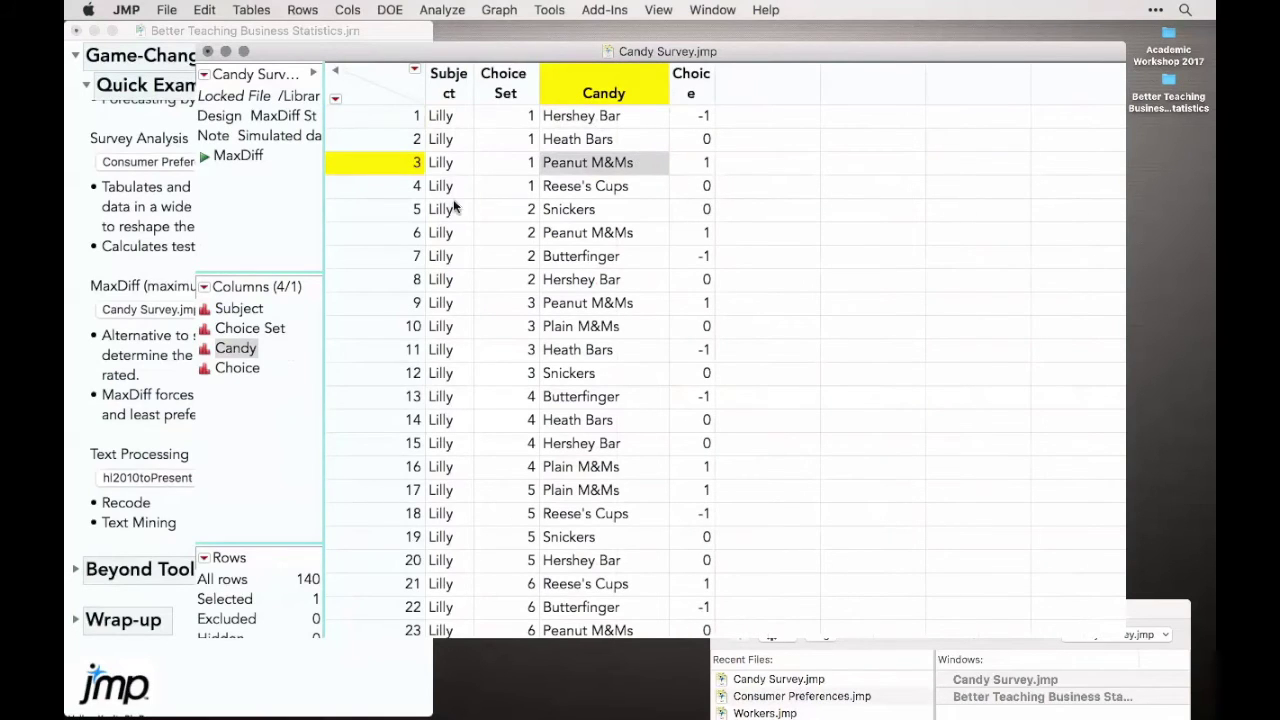
# - Examine the choice sets of the other survey subjects, highlight the Choice column, and clear the row and column selection
pyautogui.scroll(-15, 512, 455)
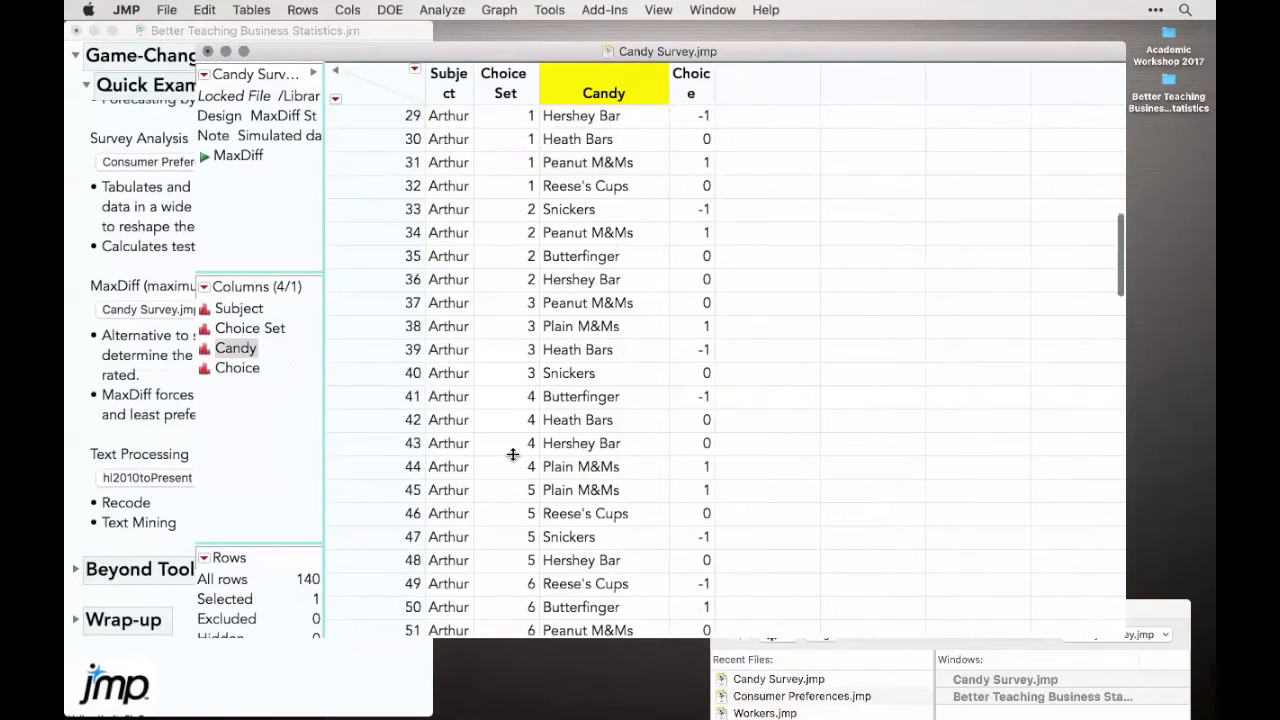
pyautogui.scroll(-9, 512, 455)
pyautogui.scroll(20, 512, 455)
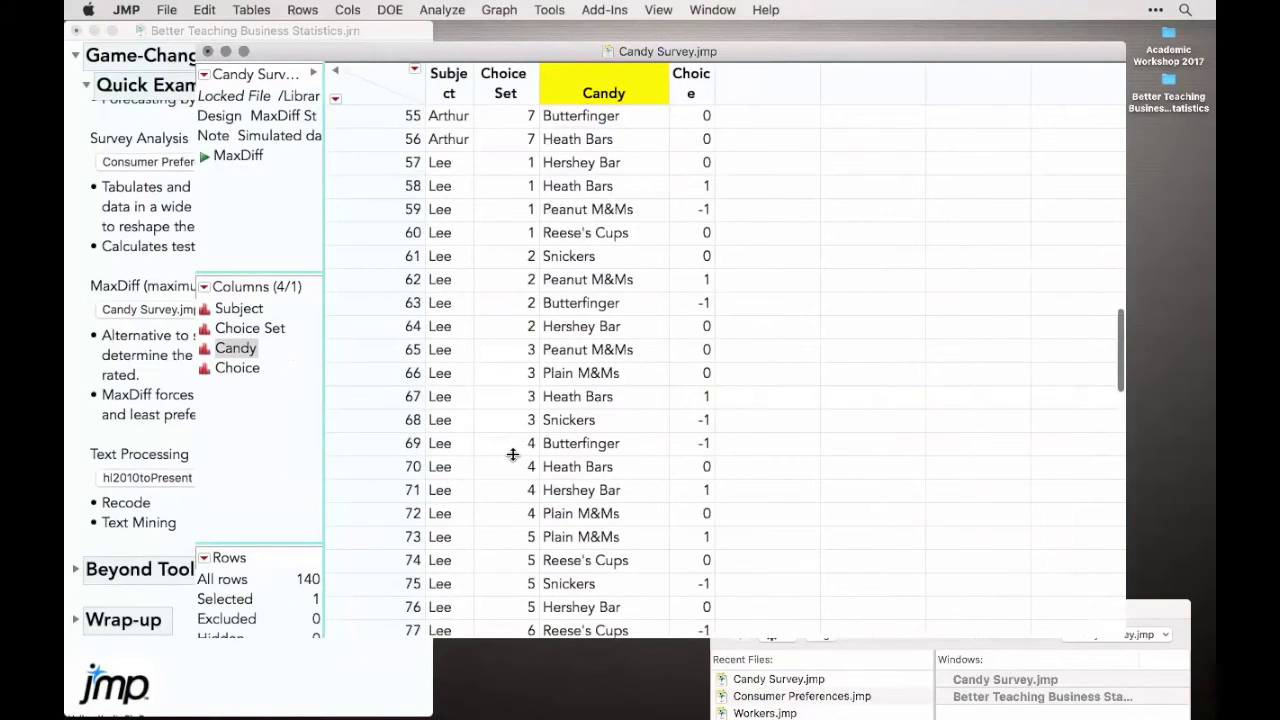
pyautogui.scroll(1, 512, 455)
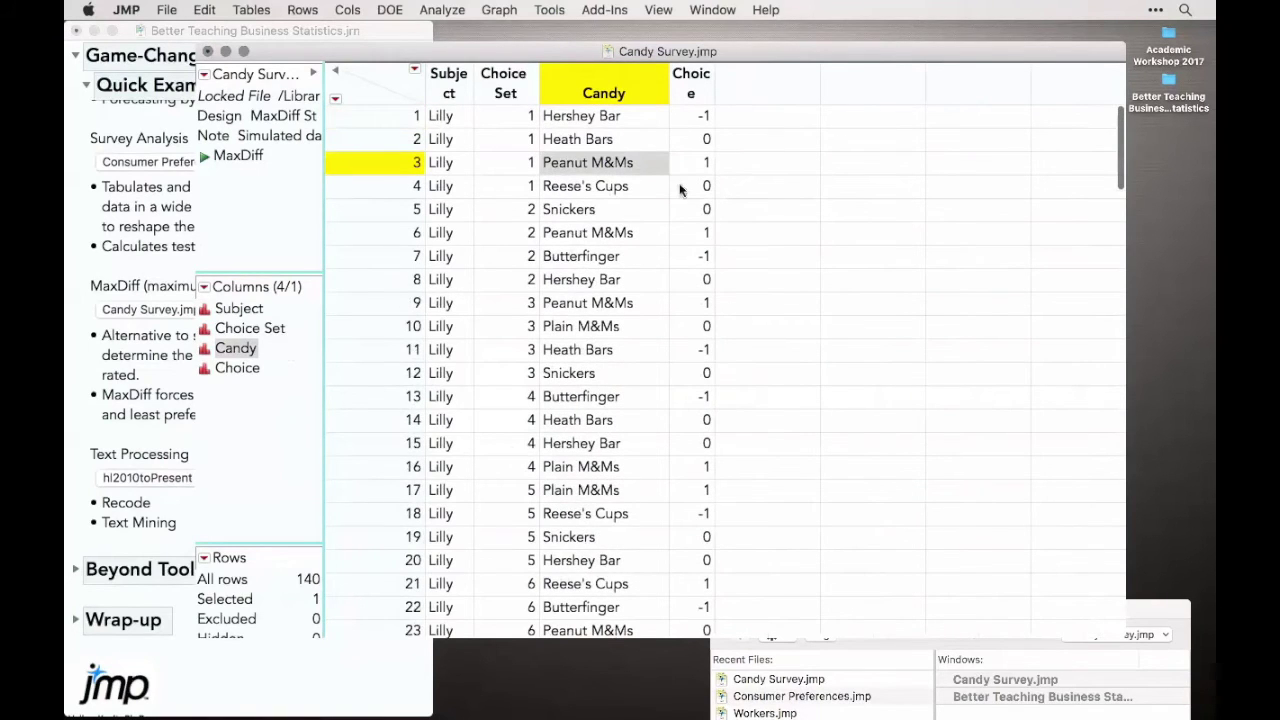
pyautogui.click(692, 86)
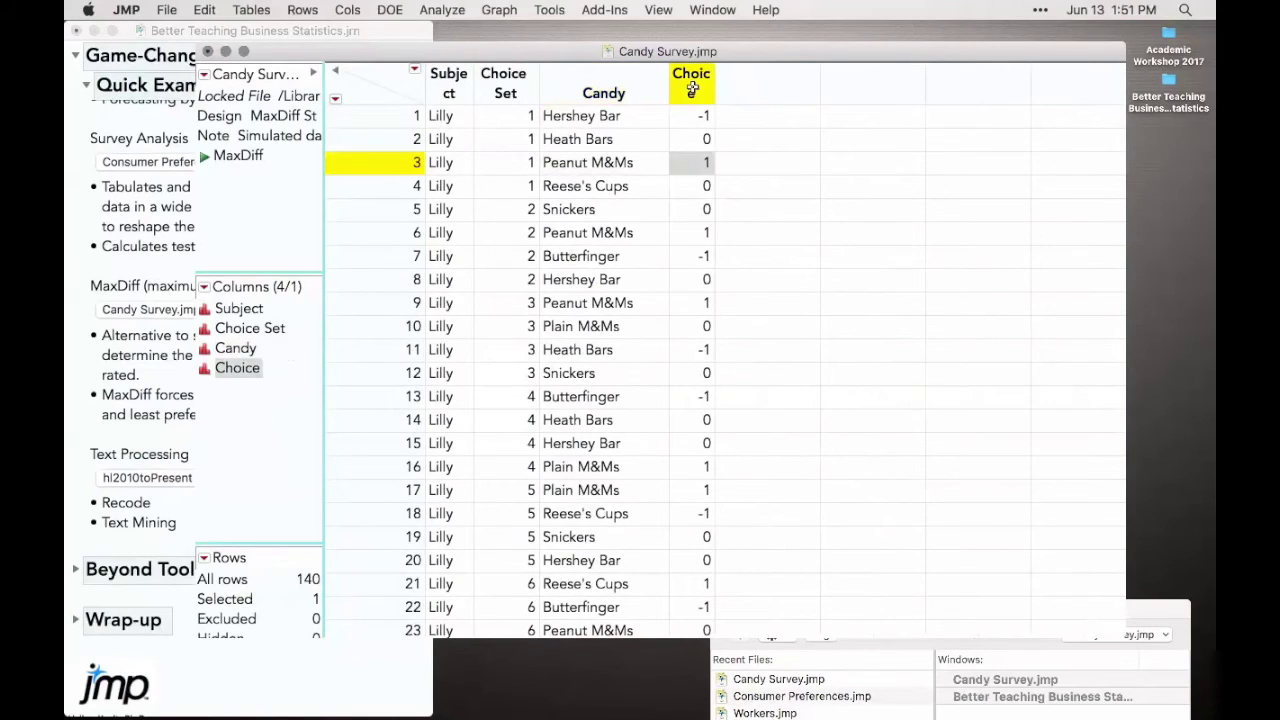
pyautogui.click(378, 74)
pyautogui.click(362, 91)
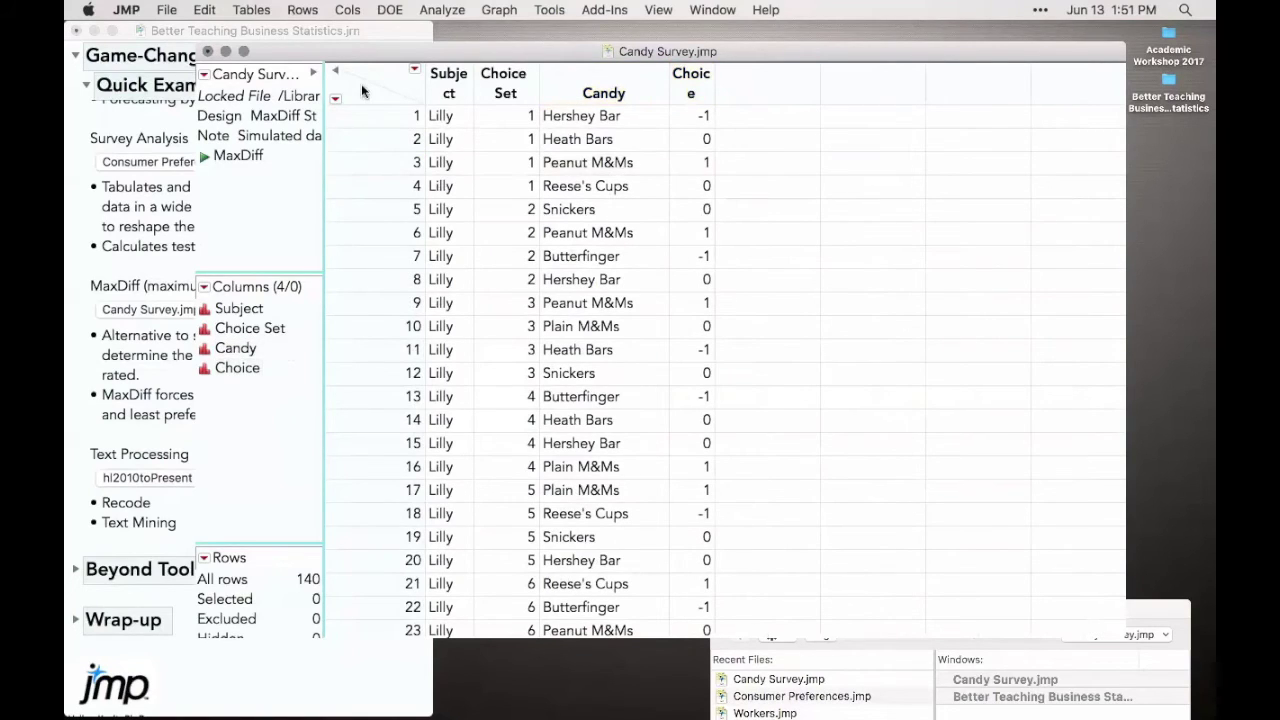
# - Run the saved MaxDiff script and examine the marginal utility and probability of each candy
pyautogui.click(205, 162)
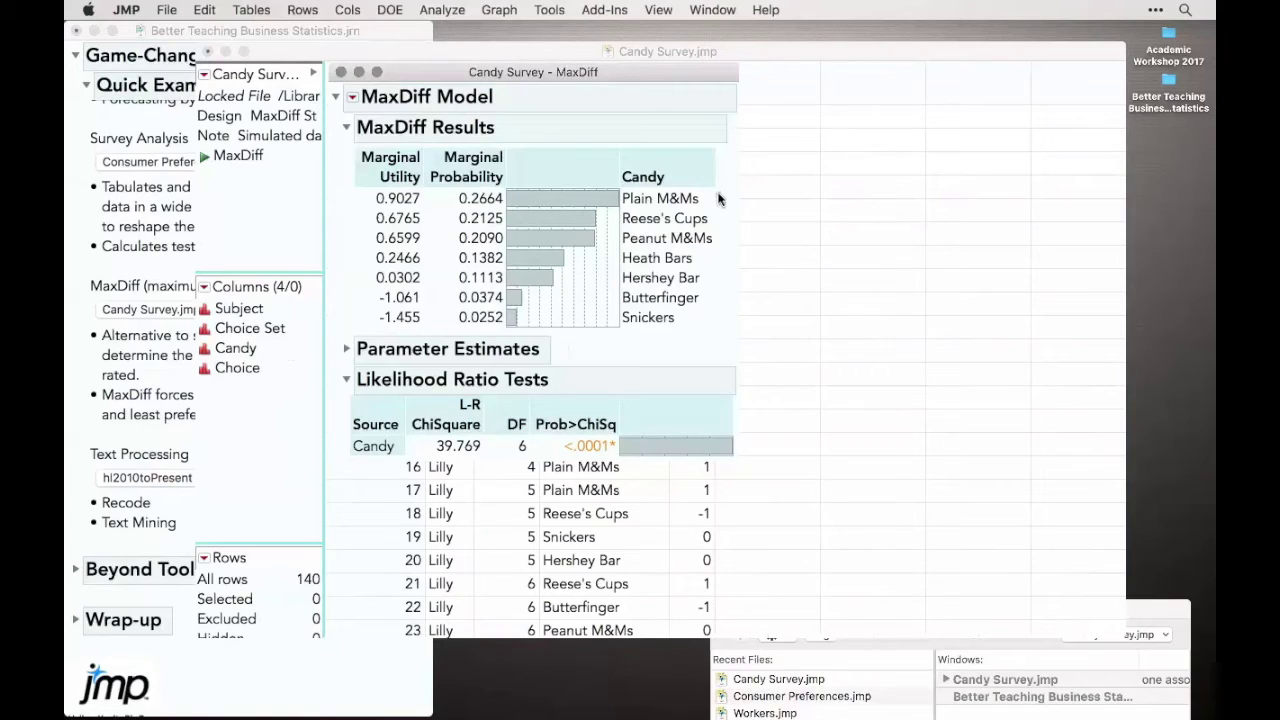
pyautogui.moveTo(718, 200)
pyautogui.mouseDown()
pyautogui.moveTo(650, 180)
pyautogui.moveTo(524, 179)
pyautogui.moveTo(370, 226)
pyautogui.moveTo(563, 218)
pyautogui.moveTo(730, 188)
pyautogui.mouseUp()
# - Close the MaxDiff report and Candy Survey.jmp without saving changes, and open hl2010toPresent from the Text Processing example
pyautogui.click(341, 73)
pyautogui.click(207, 51)
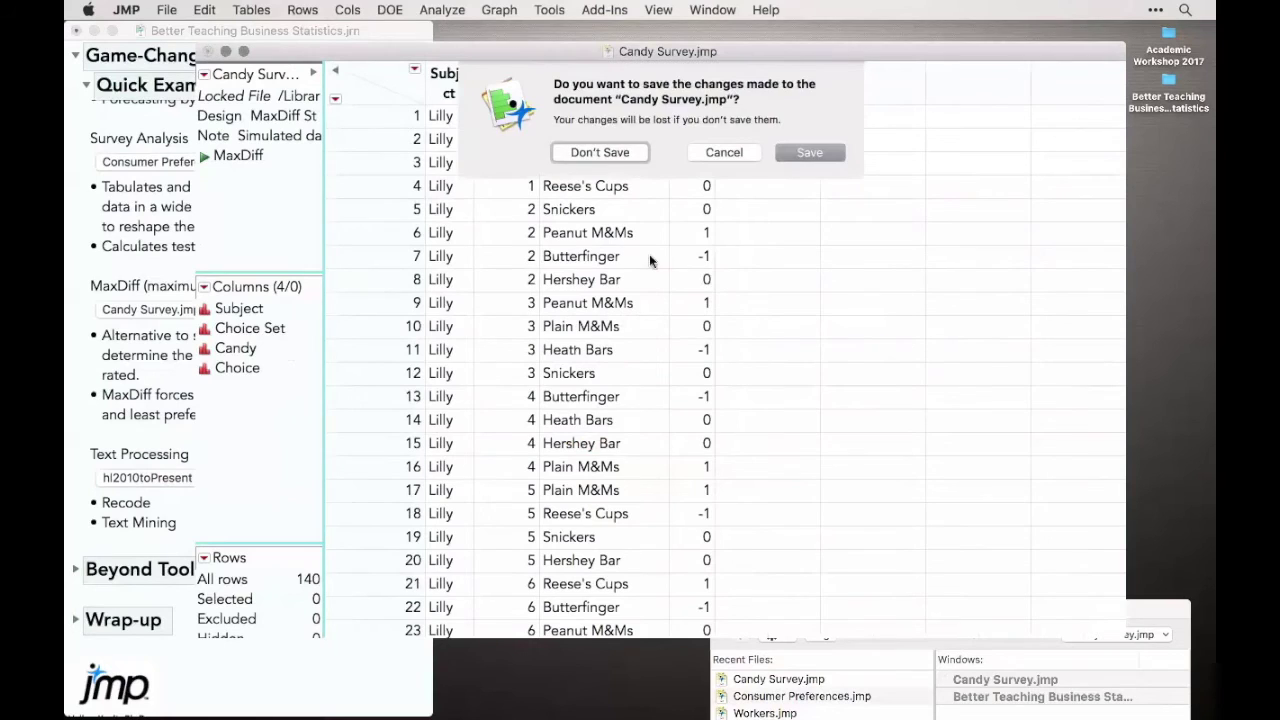
pyautogui.click(601, 152)
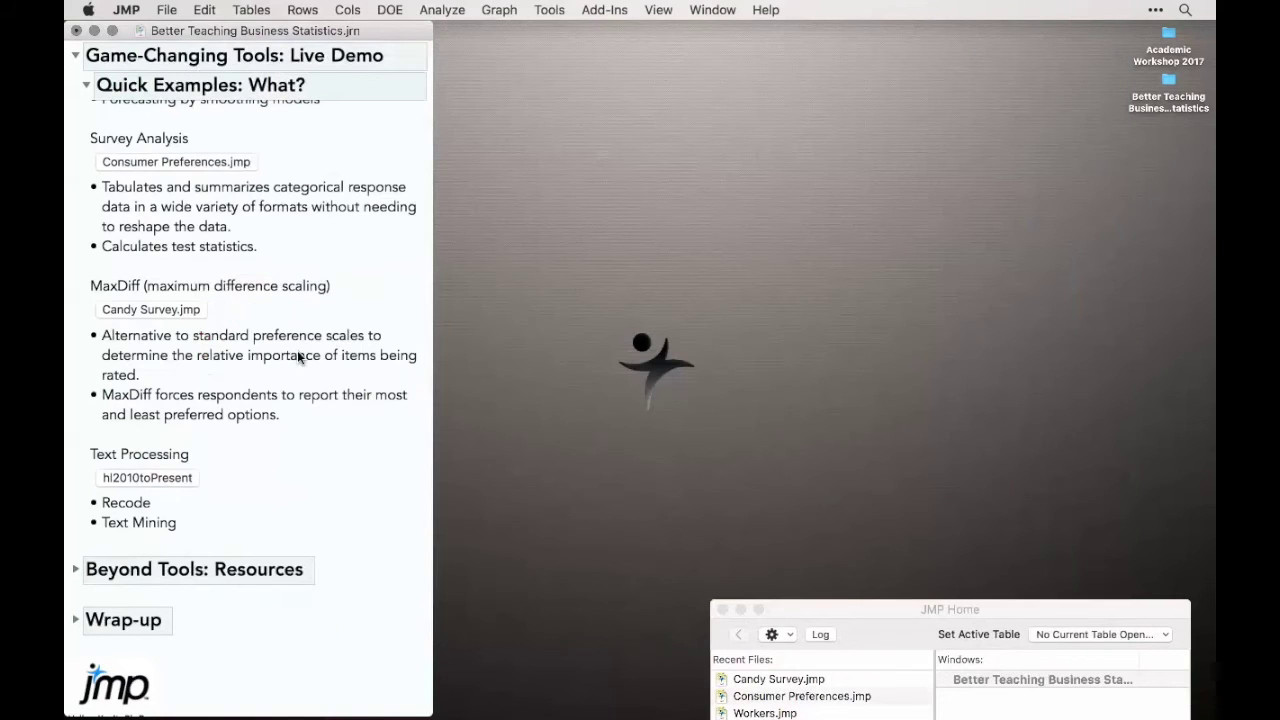
pyautogui.click(174, 481)
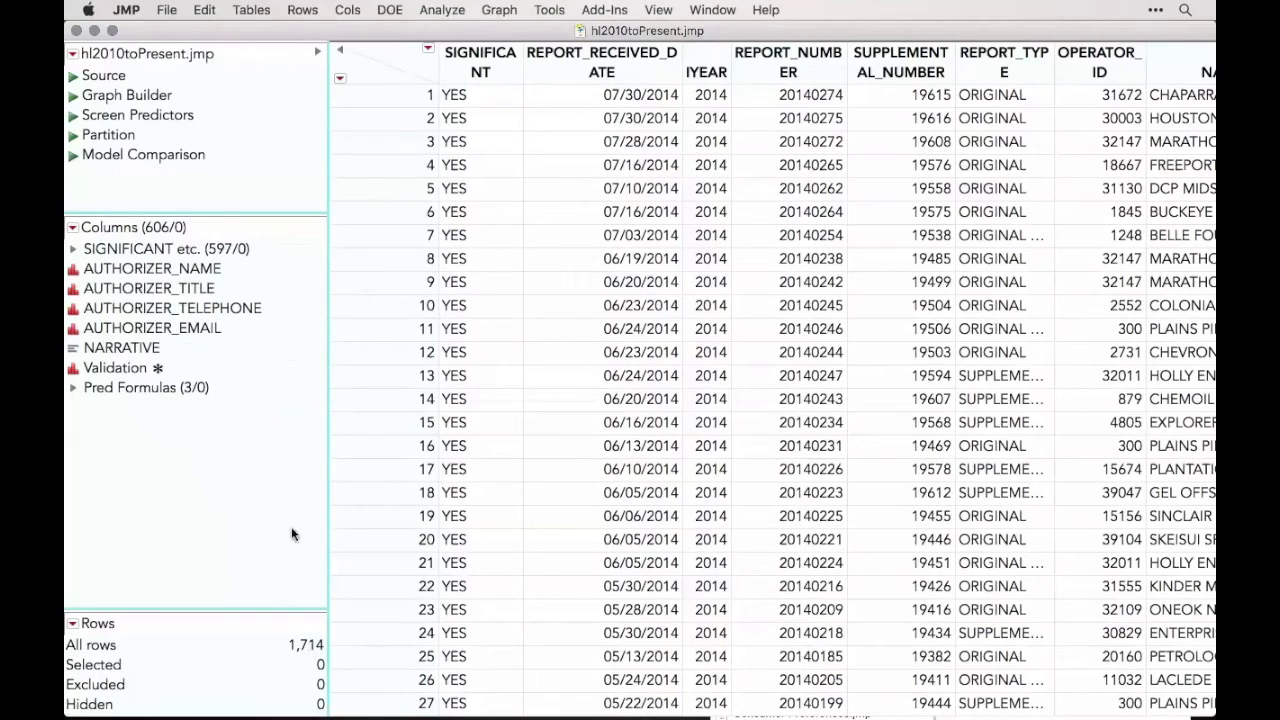
# - Select the AUTHORIZER_TITLE column, widen it to show the full job titles, and look through its entries
pyautogui.click(160, 290)
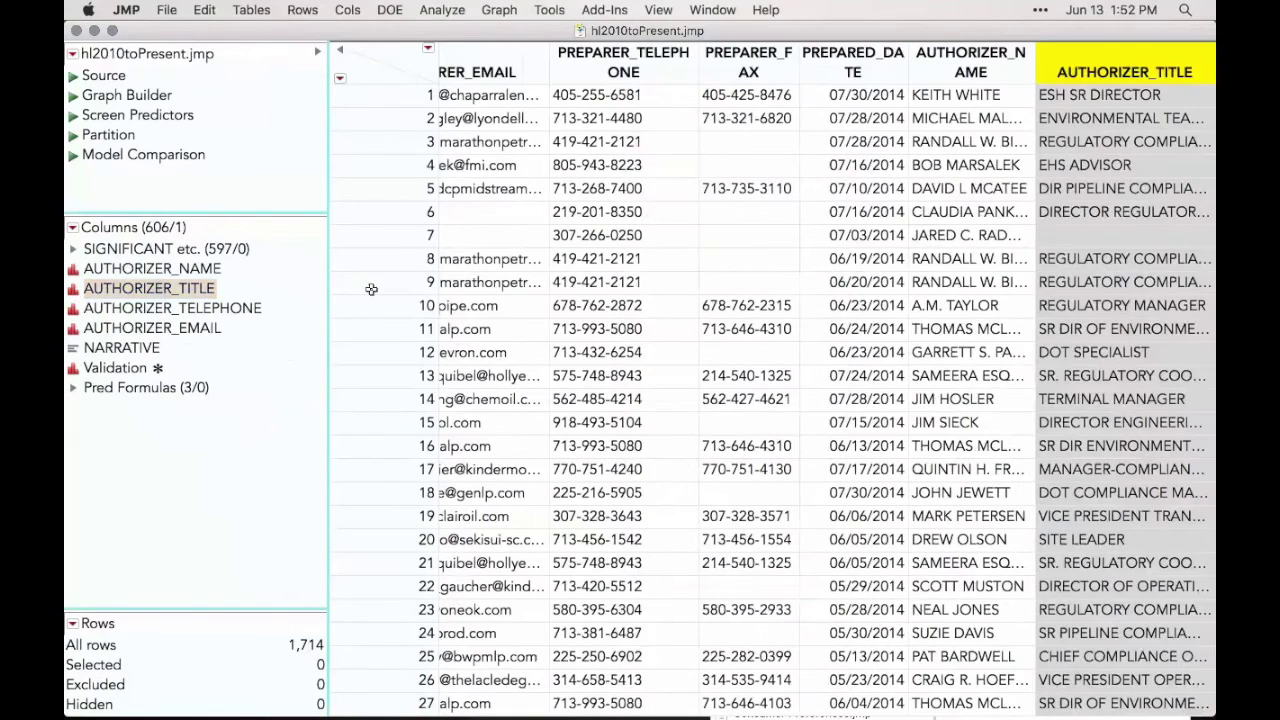
pyautogui.hscroll(2, 638, 316)
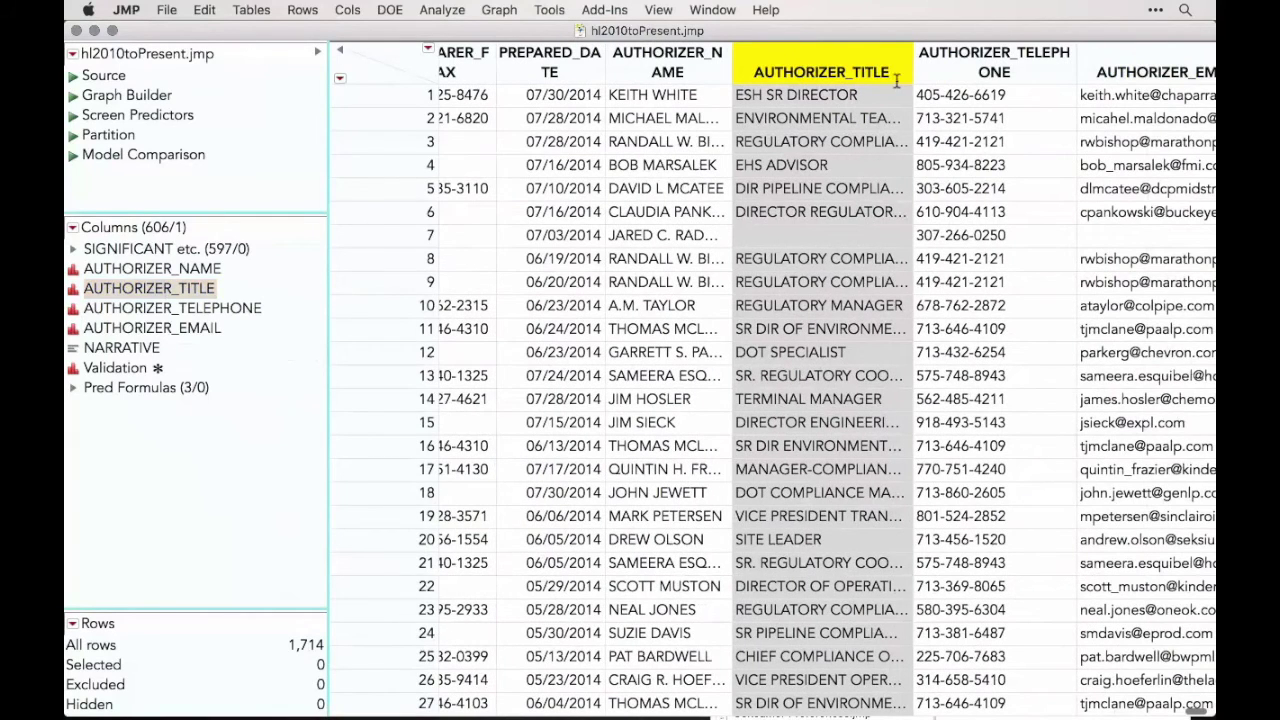
pyautogui.moveTo(912, 67); pyautogui.dragTo(1004, 67)
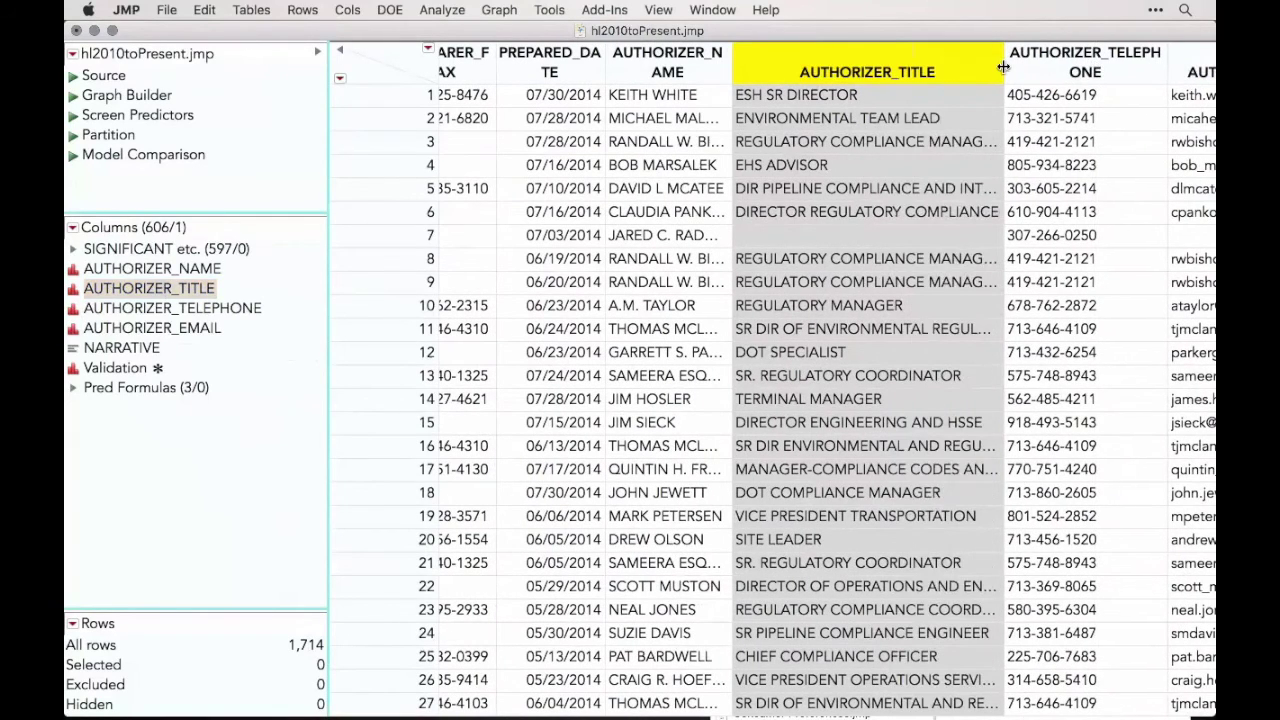
pyautogui.scroll(-4, 898, 632)
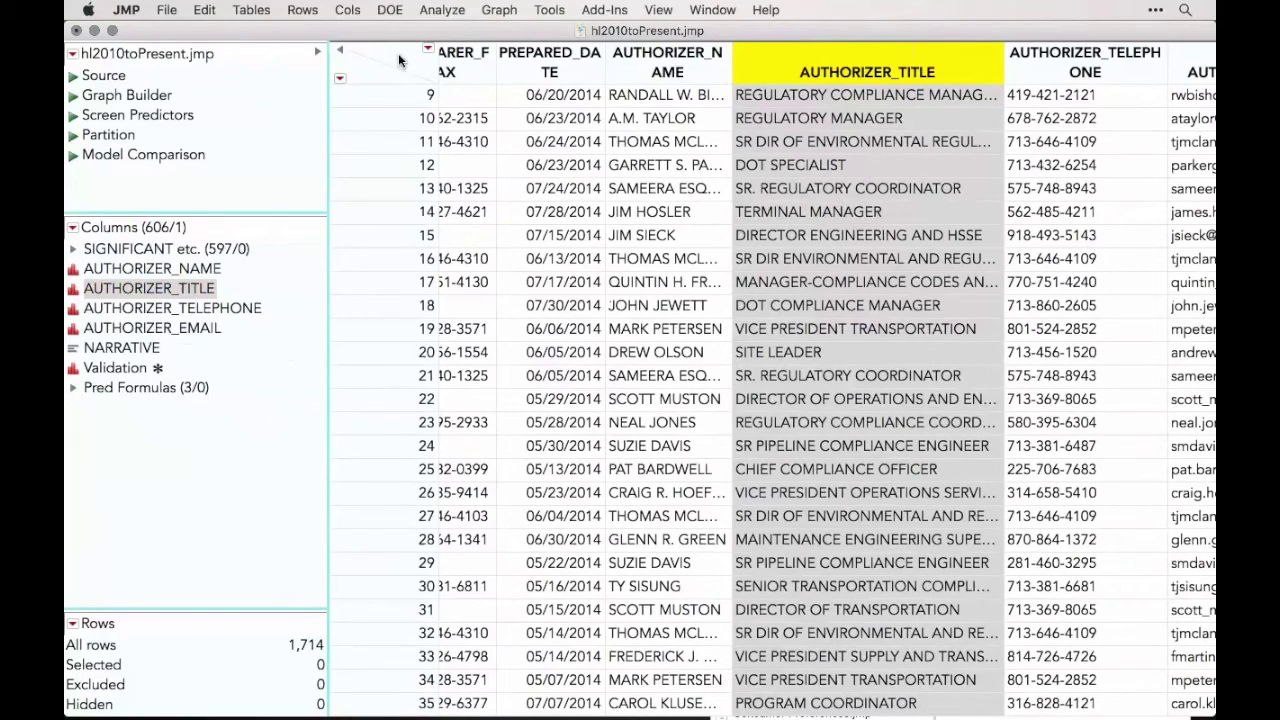
# - Open Recode for the AUTHORIZER_TITLE column and examine the variant spellings and counts of the job titles
pyautogui.click(349, 9)
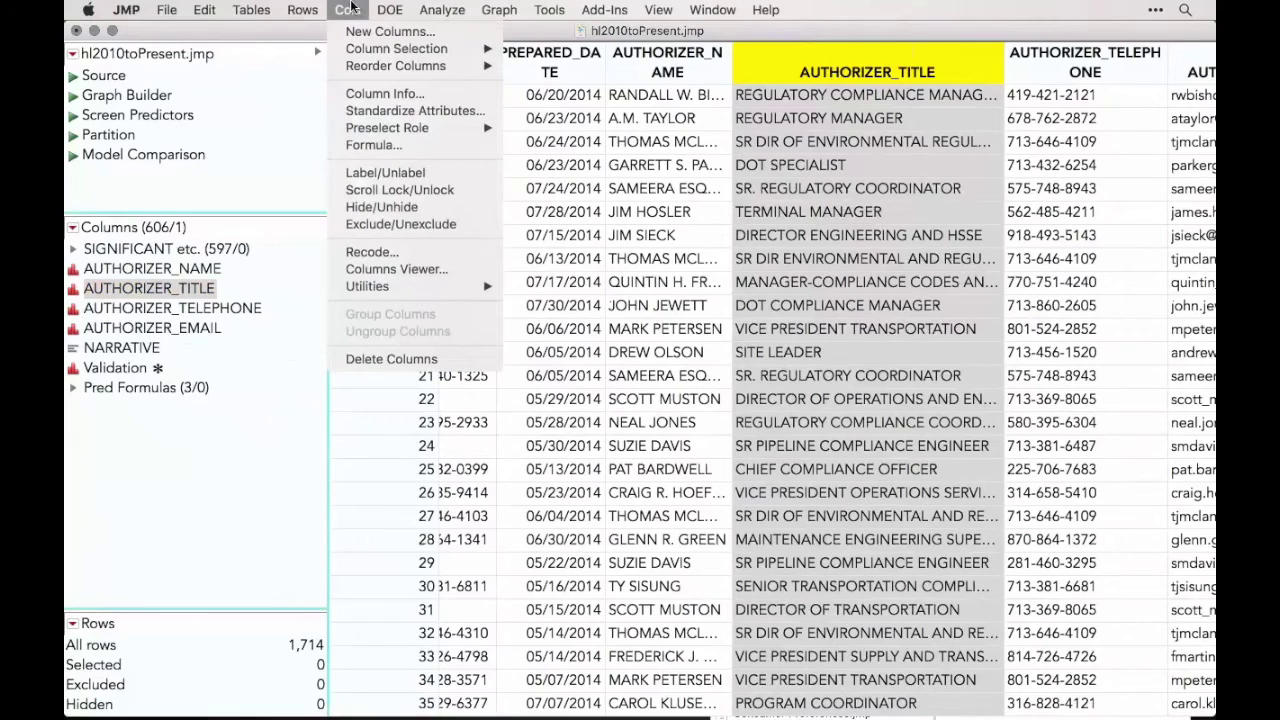
pyautogui.click(418, 253)
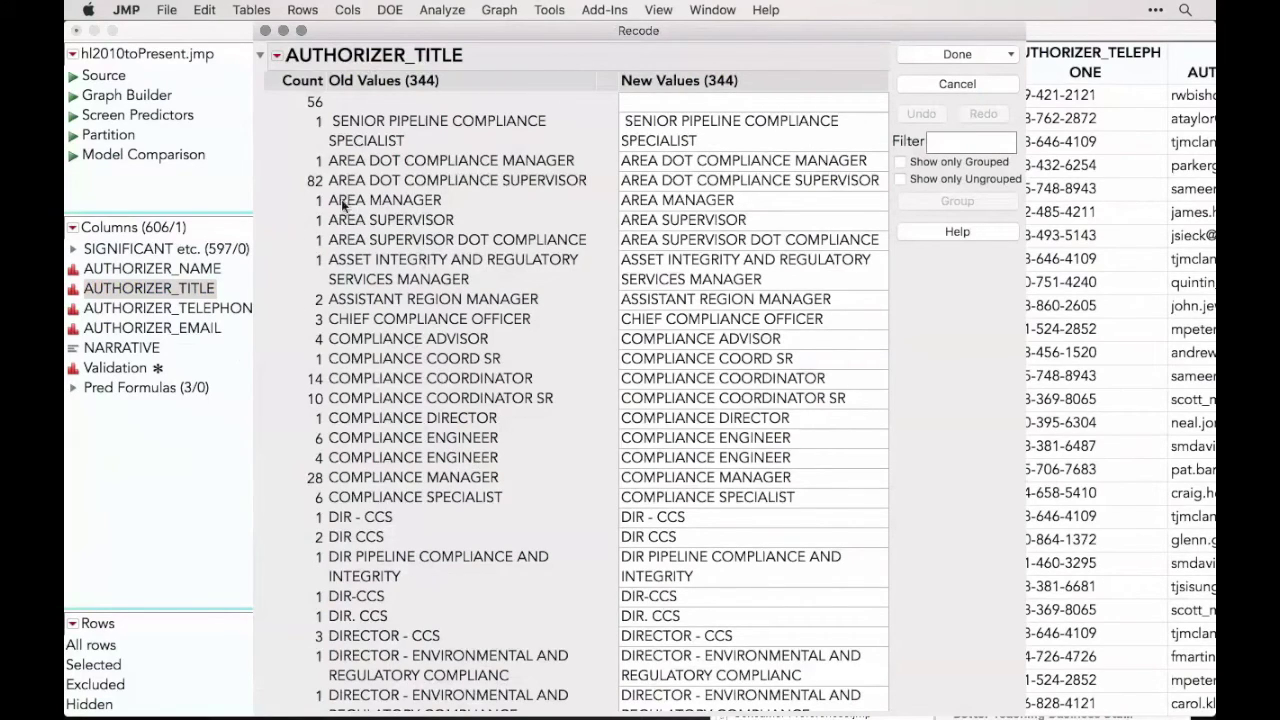
pyautogui.click(405, 184)
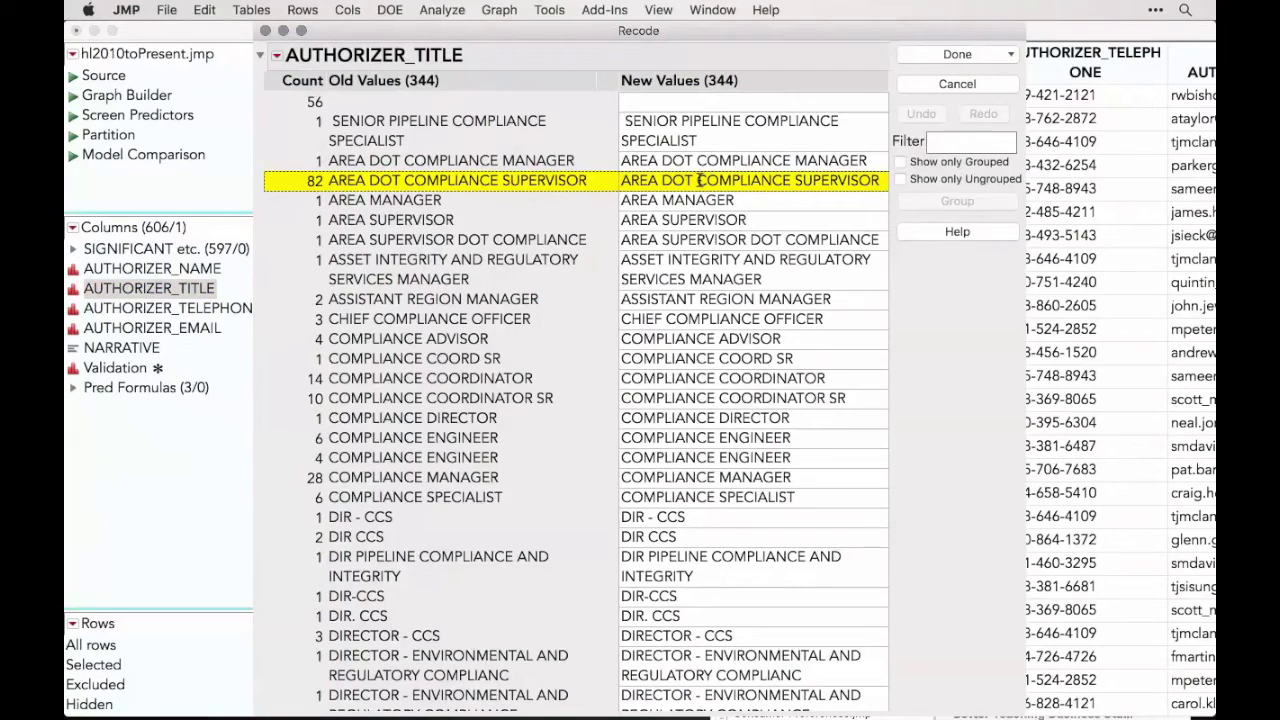
pyautogui.click(502, 221)
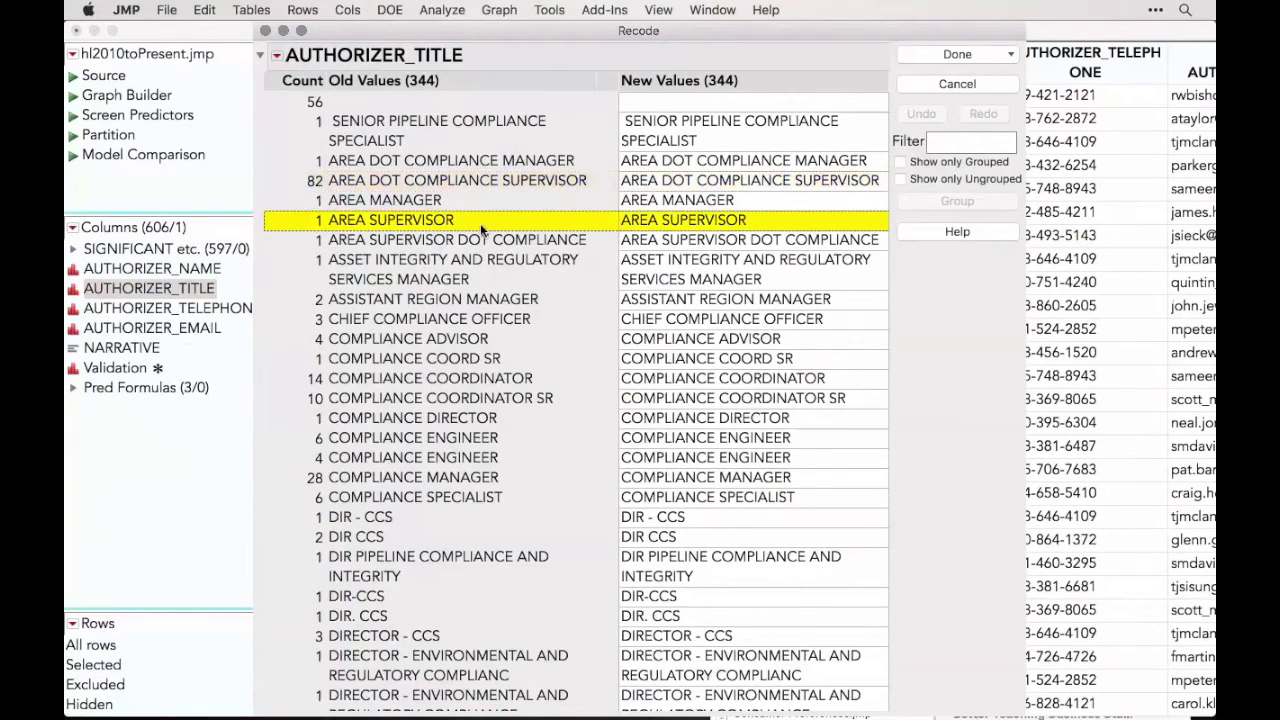
pyautogui.scroll(-10, 497, 298)
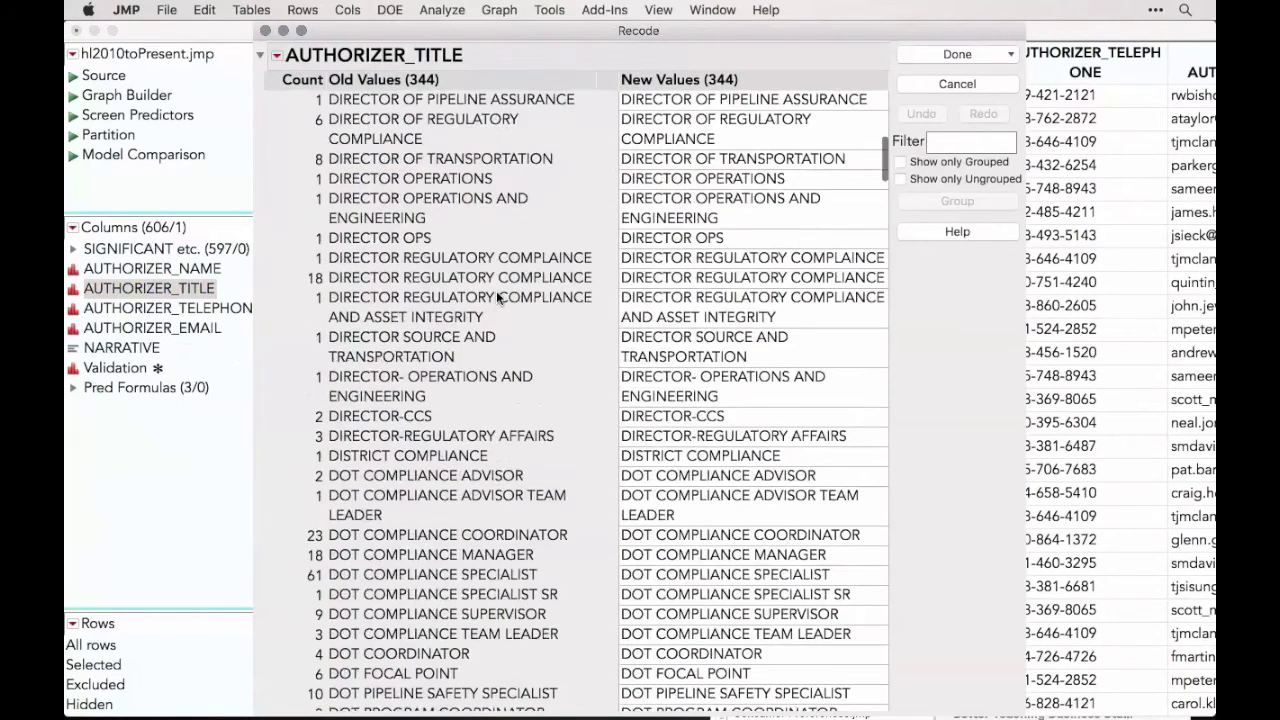
pyautogui.scroll(-15, 497, 298)
pyautogui.scroll(20, 496, 291)
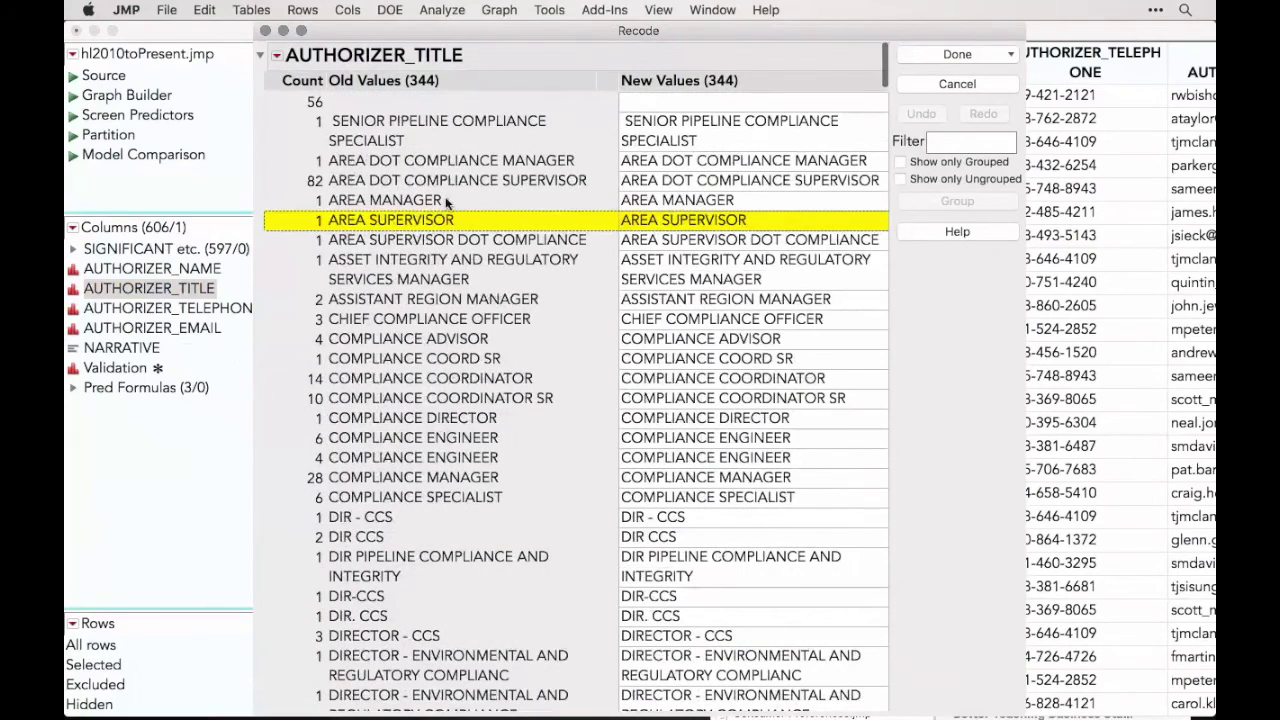
# - Group similar AUTHORIZER_TITLE values with all ignore options and a 0.25 difference ratio, and examine the grouped titles
pyautogui.click(278, 57)
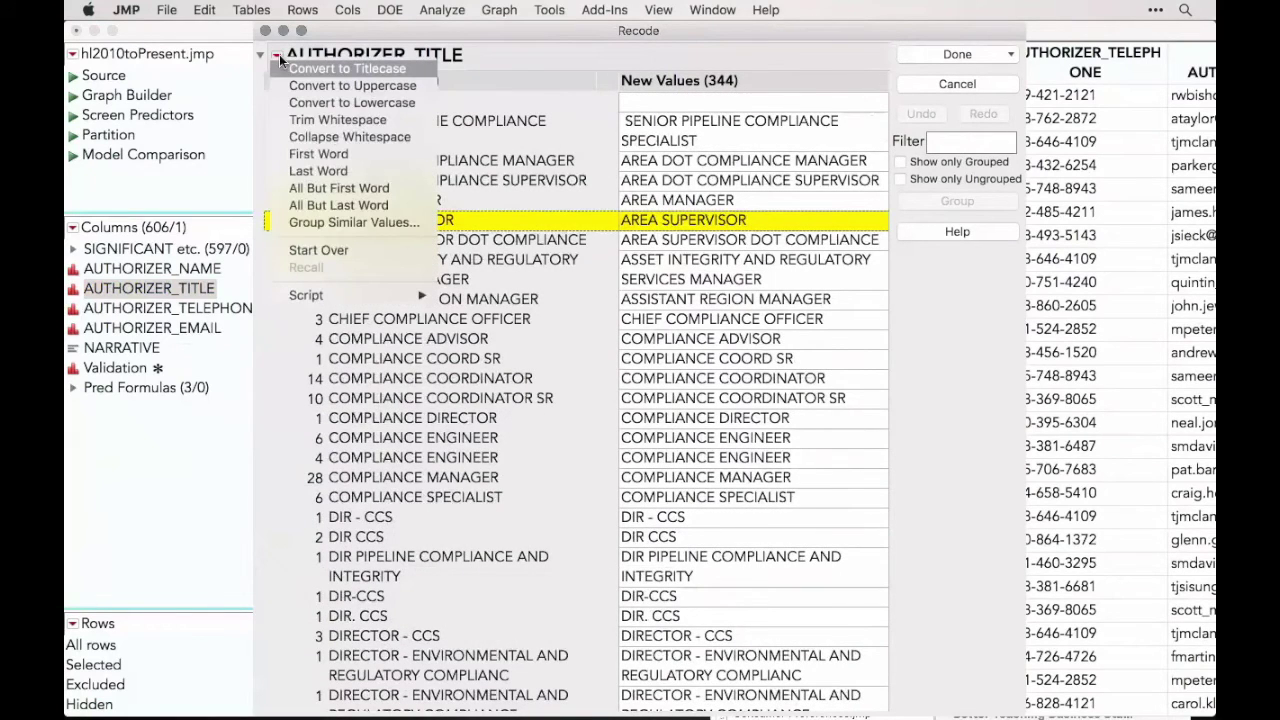
pyautogui.click(355, 222)
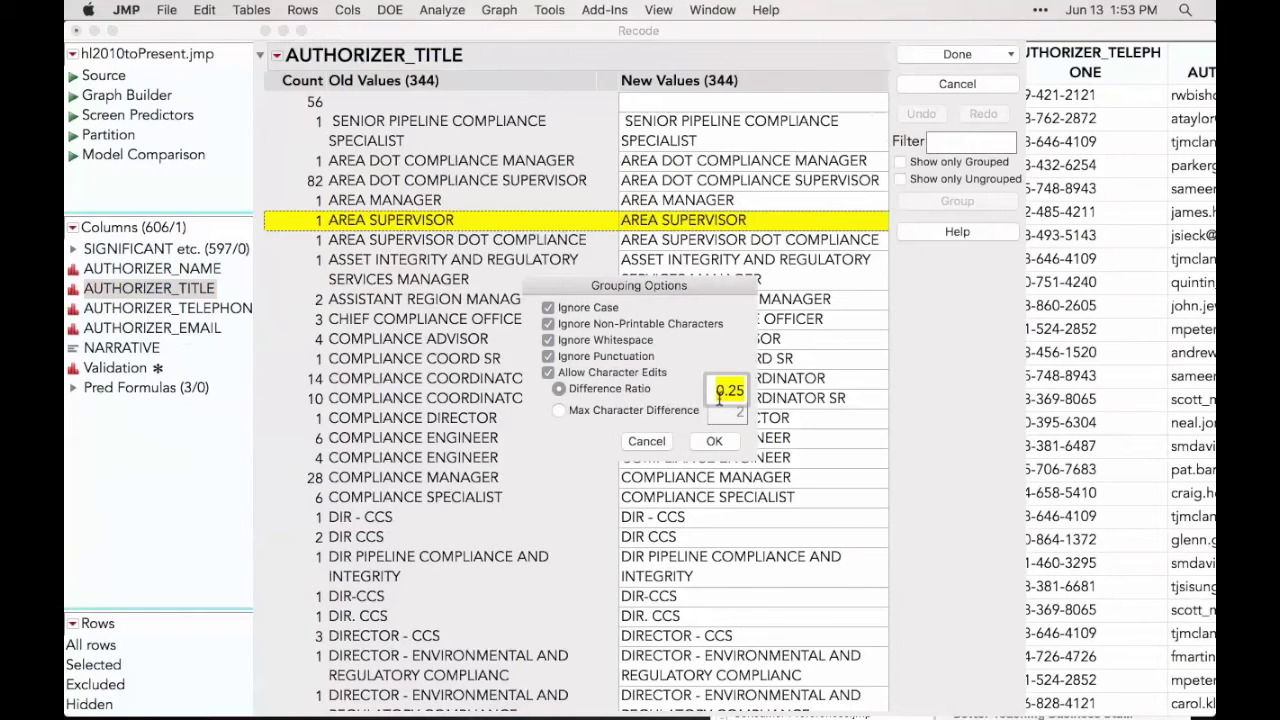
pyautogui.click(714, 441)
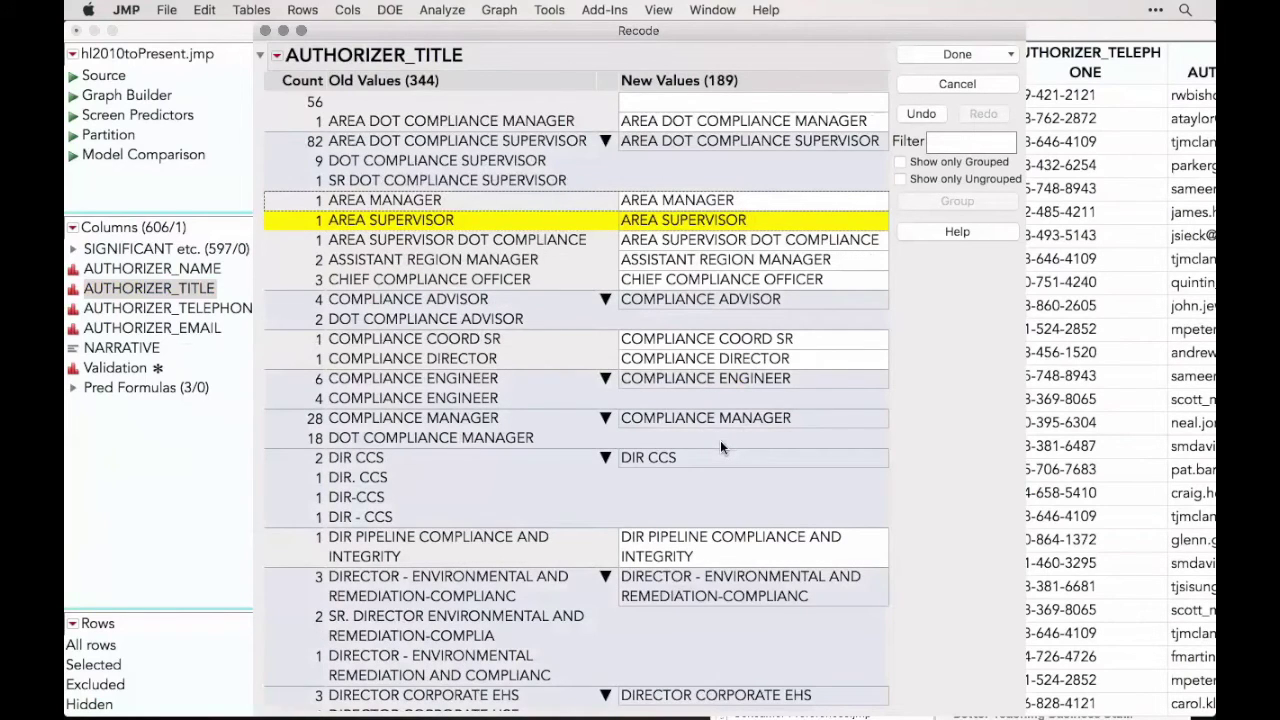
pyautogui.scroll(-10, 525, 376)
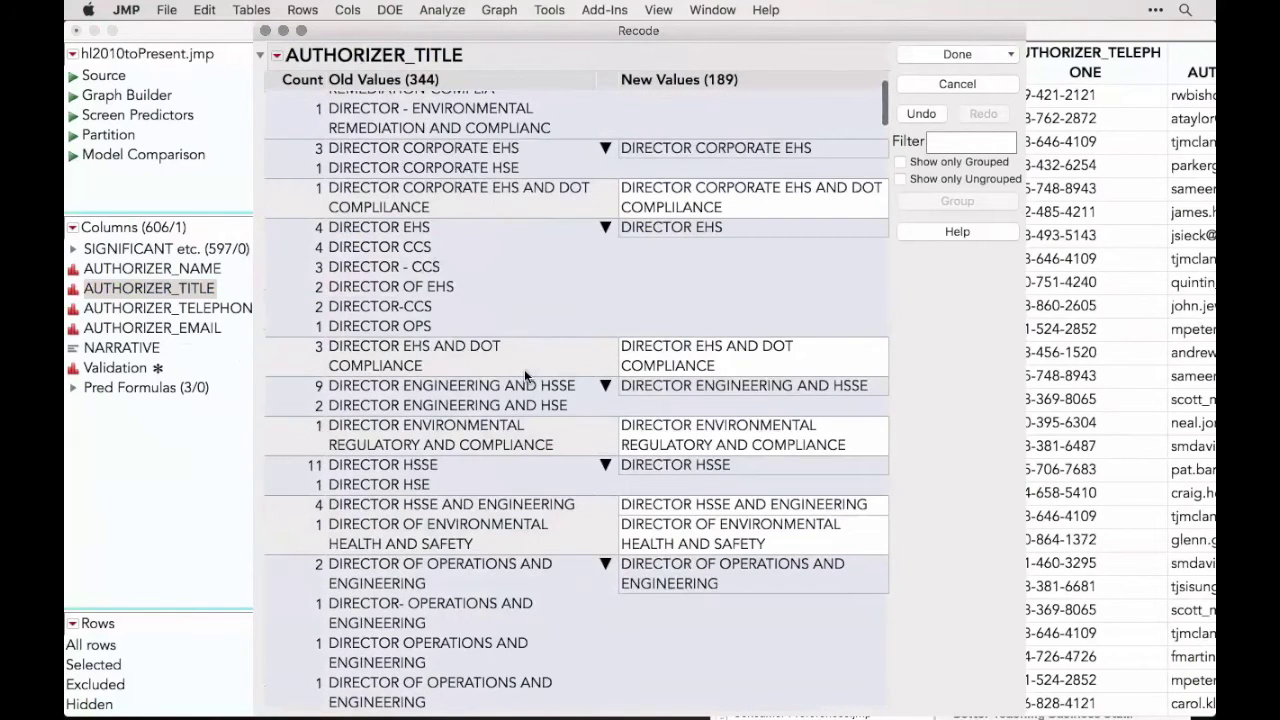
pyautogui.scroll(-8, 524, 369)
pyautogui.scroll(1, 524, 369)
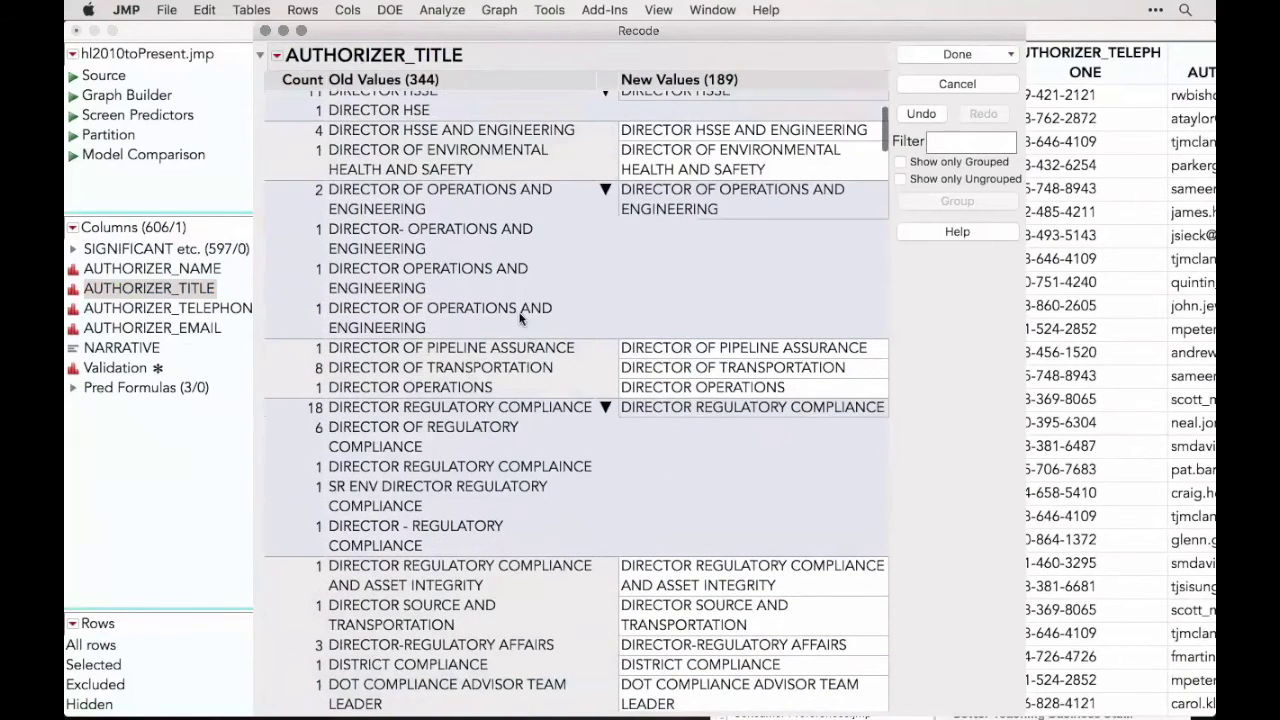
pyautogui.scroll(-1, 506, 238)
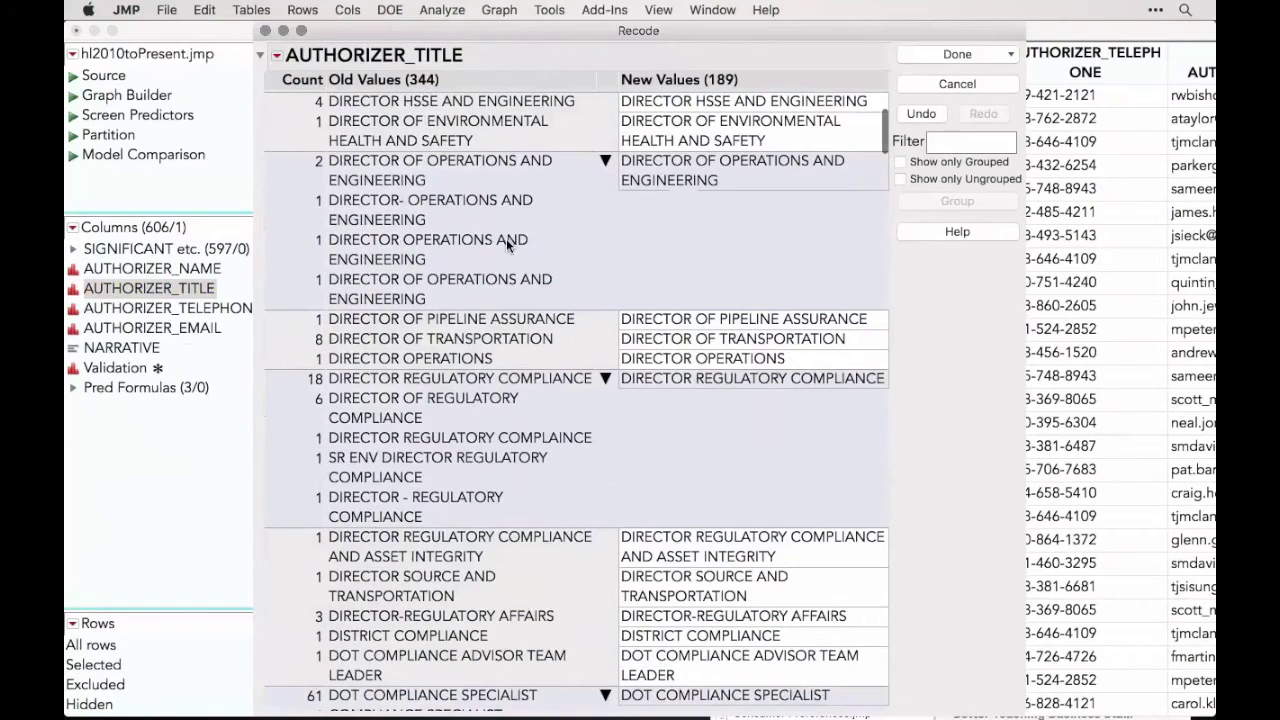
pyautogui.scroll(-1, 506, 238)
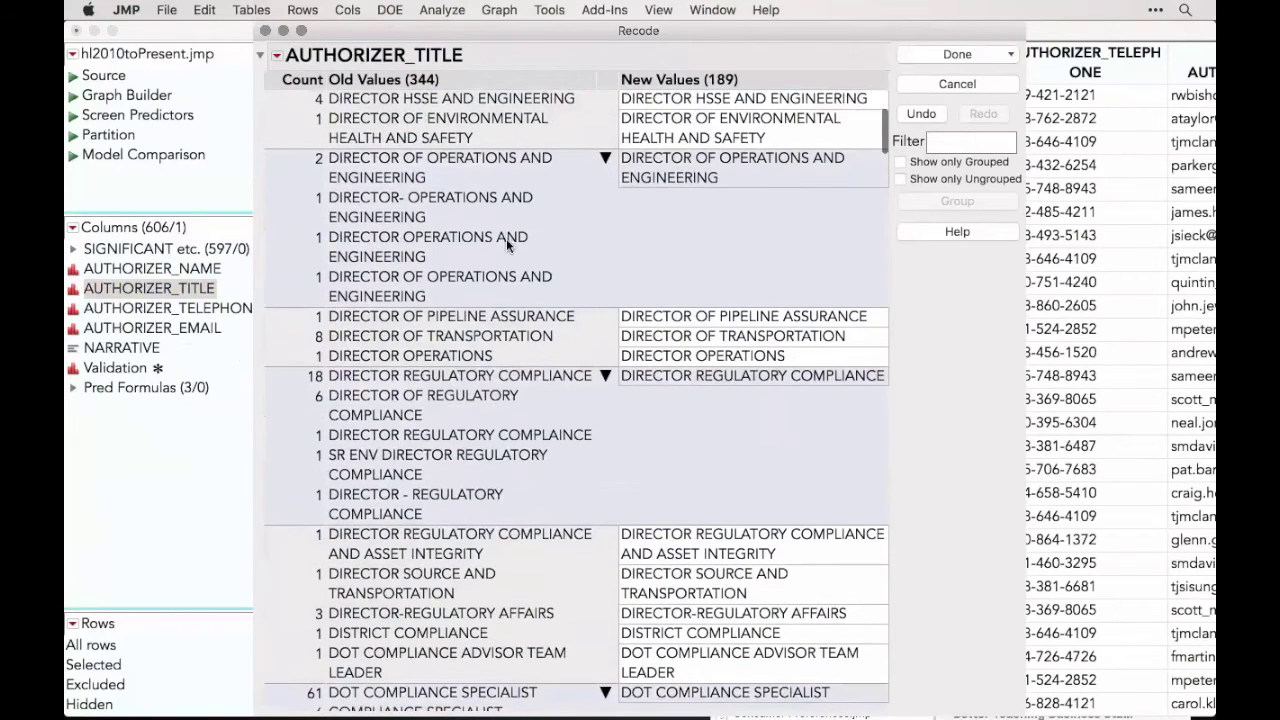
pyautogui.scroll(-3, 523, 400)
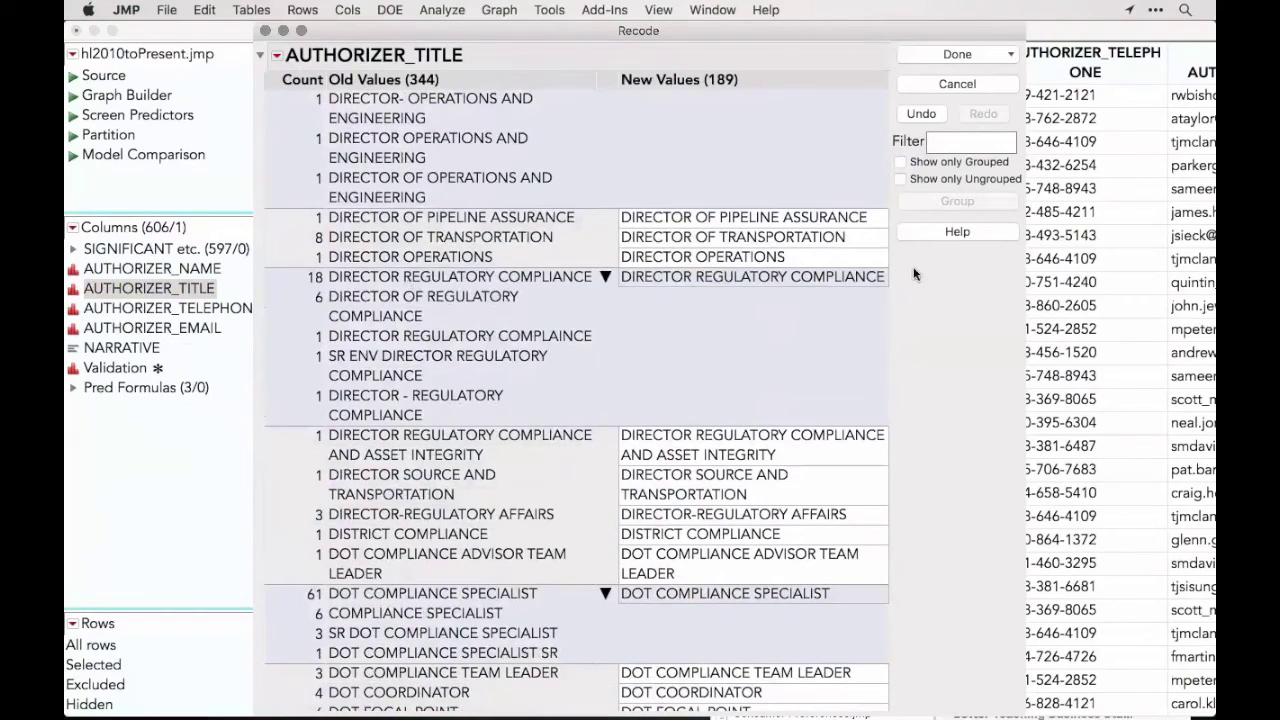
# - Remove the misspelled DIRECTOR REGULATORY COMPLAINCE title from its group
pyautogui.moveTo(913, 272); pyautogui.dragTo(914, 428)
pyautogui.click(424, 338)
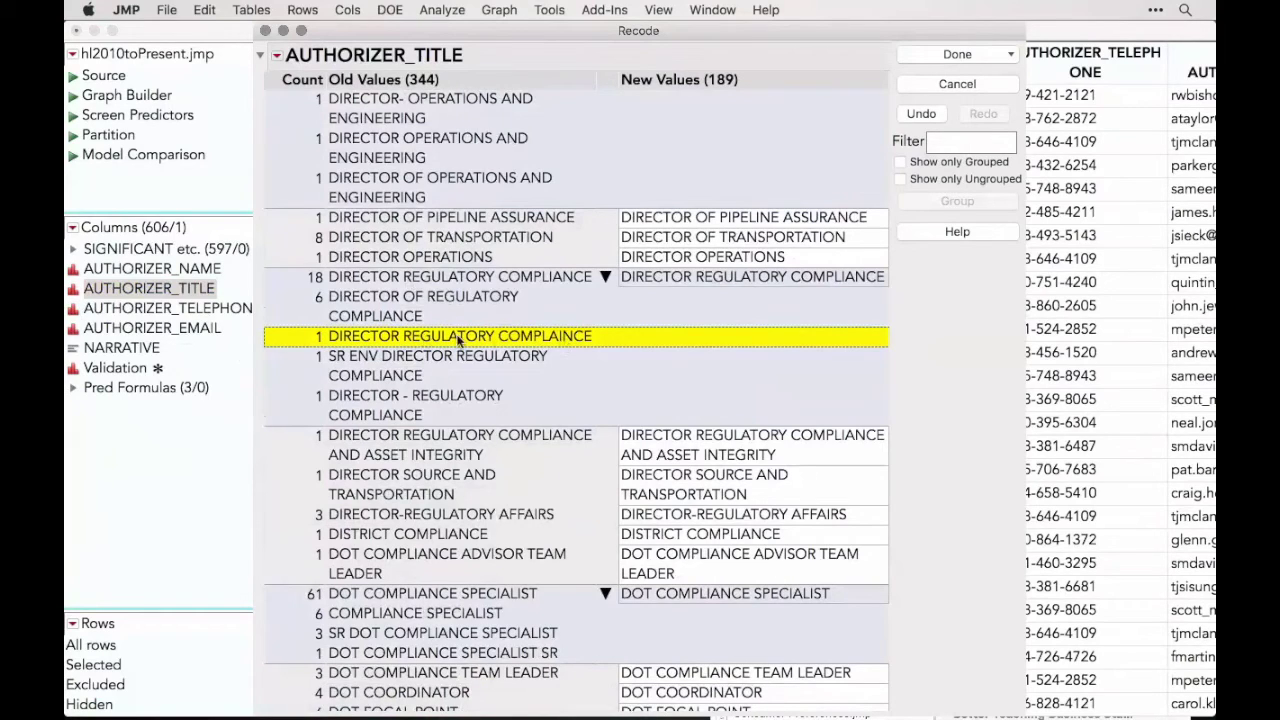
pyautogui.rightClick(458, 341)
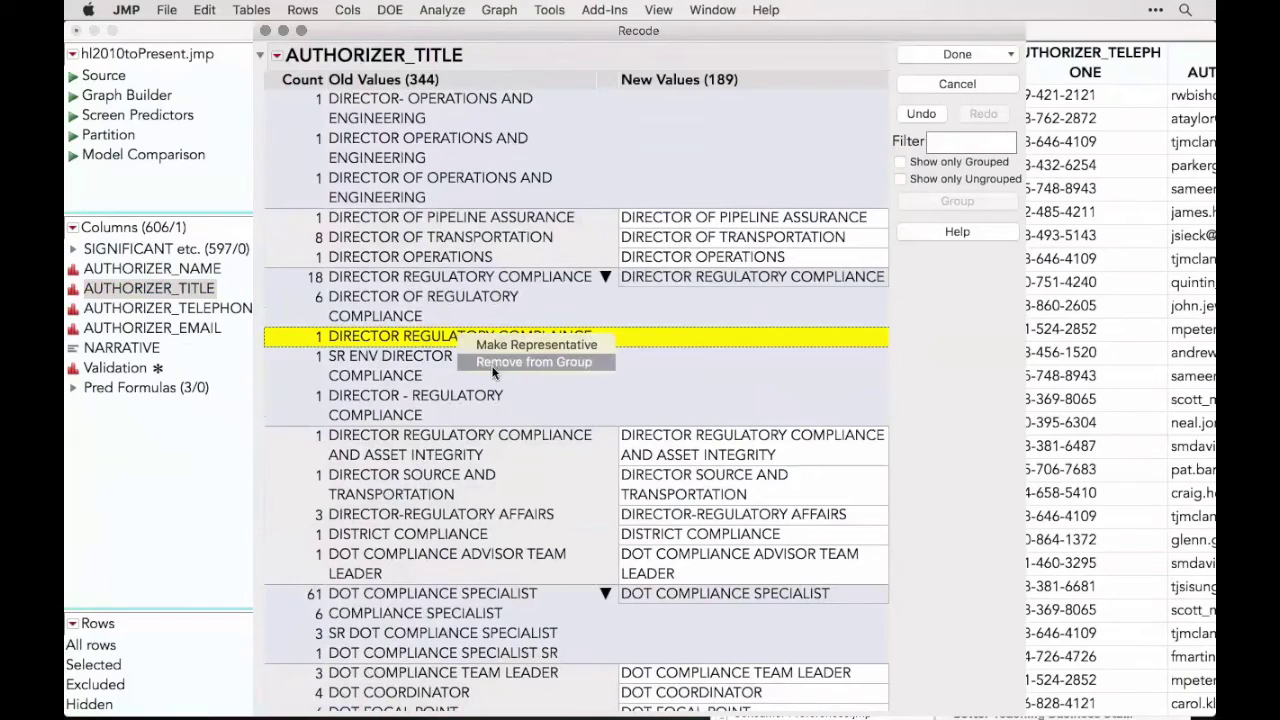
pyautogui.click(493, 362)
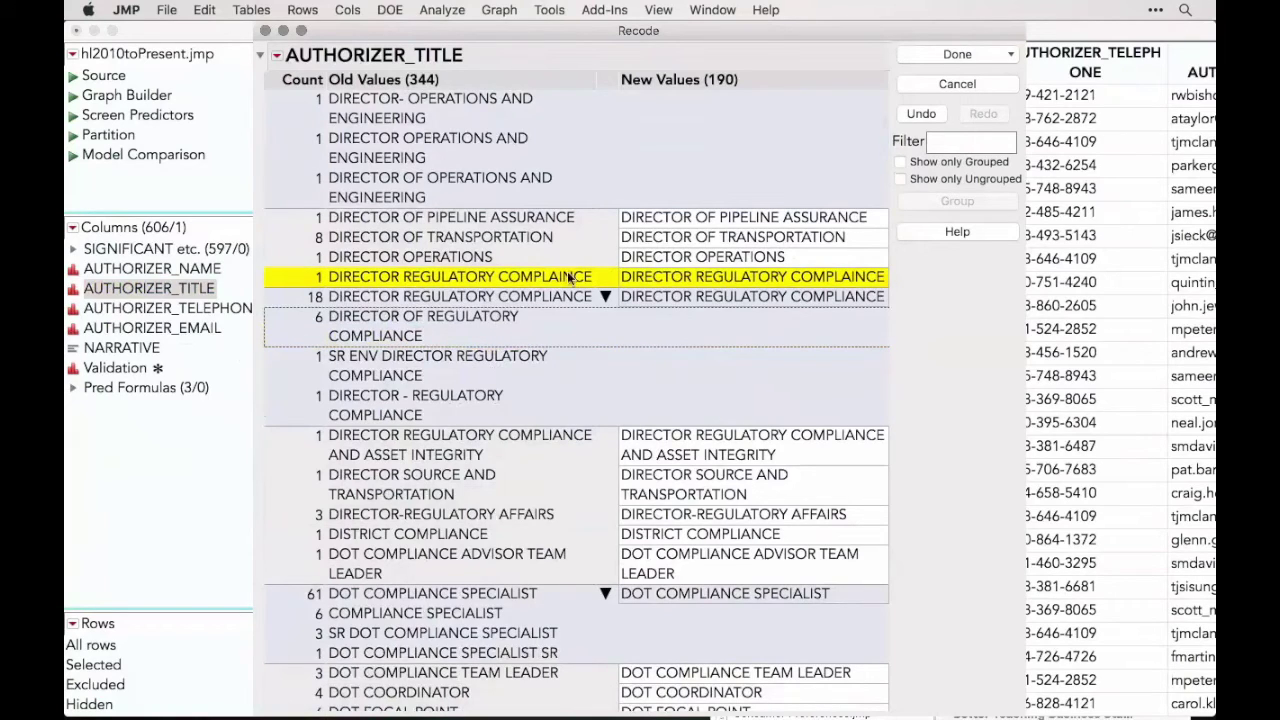
# - Correct the new value of the misspelled COMPLAINCE title to DIRECTOR REGULATORY COMPLIANCE
pyautogui.click(776, 275)
pyautogui.press('Right')
pyautogui.press('Left')
pyautogui.press('Left')
pyautogui.press('Left')
pyautogui.press('Left')
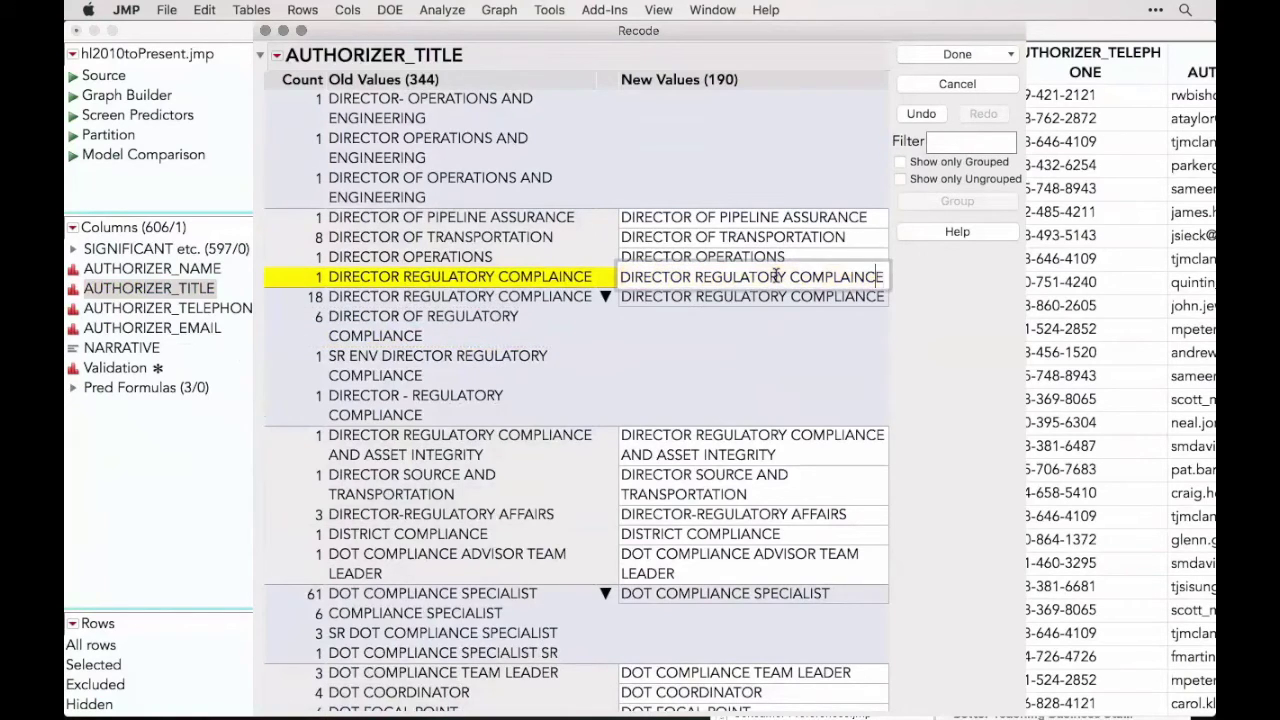
pyautogui.press('BackSpace')
pyautogui.press('Right')
pyautogui.write('A')
pyautogui.press('Return')
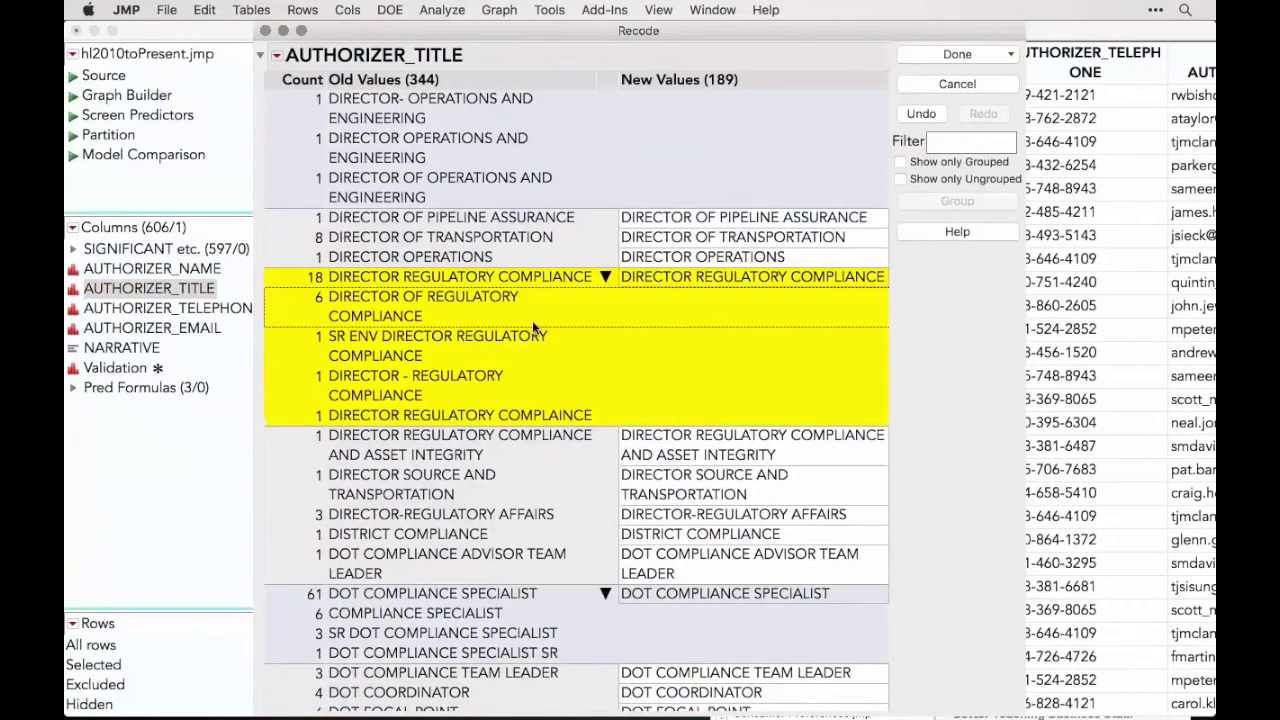
# - Make DIRECTOR - REGULATORY COMPLIANCE the representative of its group, and close Recode discarding all changes
pyautogui.click(396, 377)
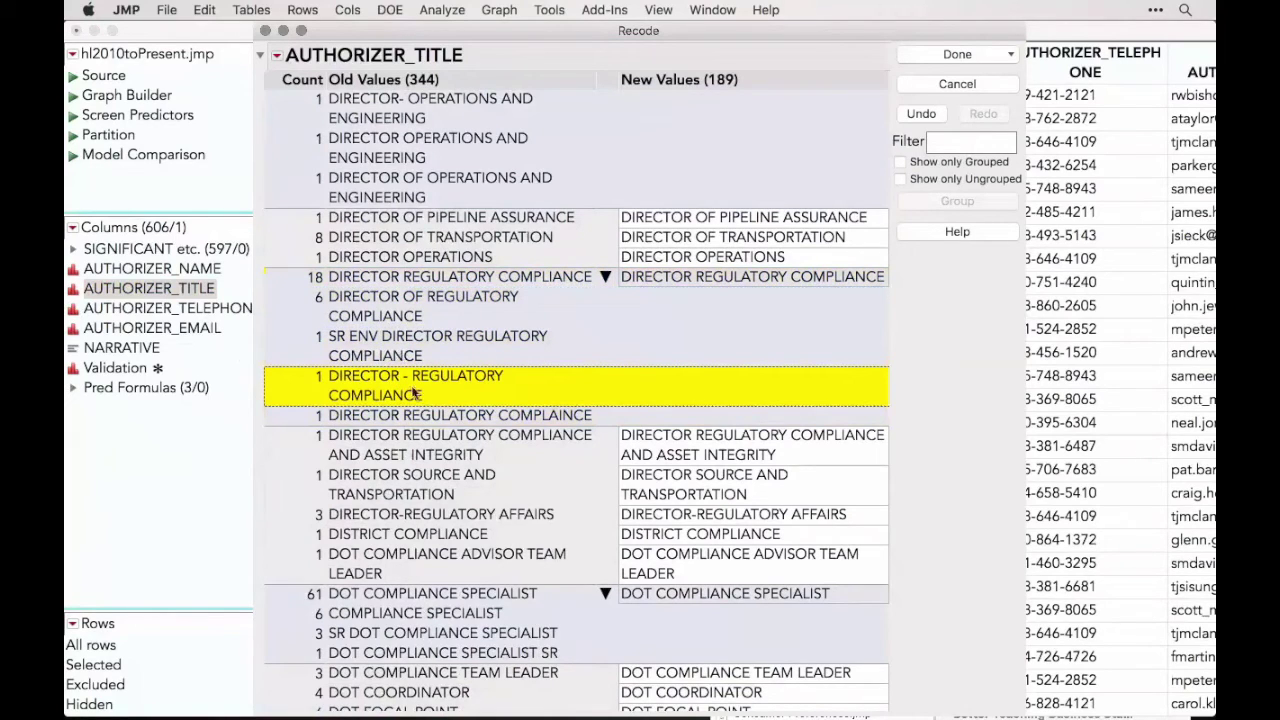
pyautogui.rightClick(414, 391)
pyautogui.click(456, 397)
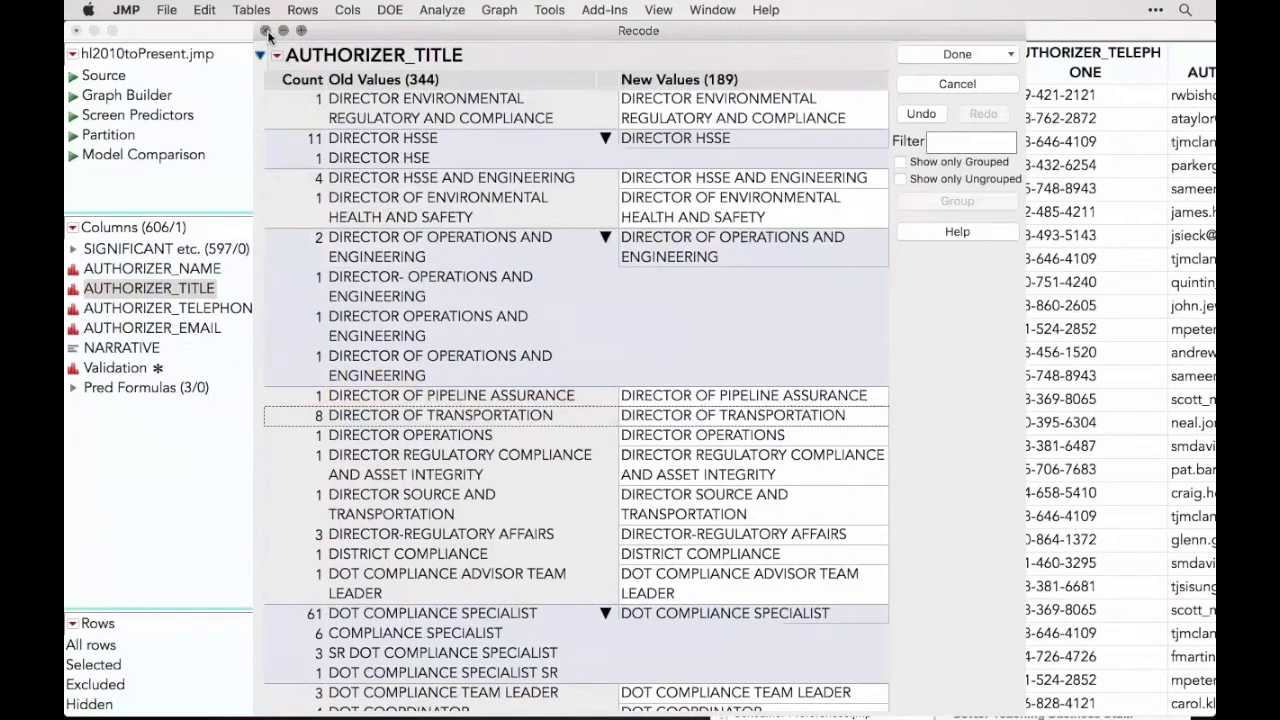
pyautogui.click(266, 32)
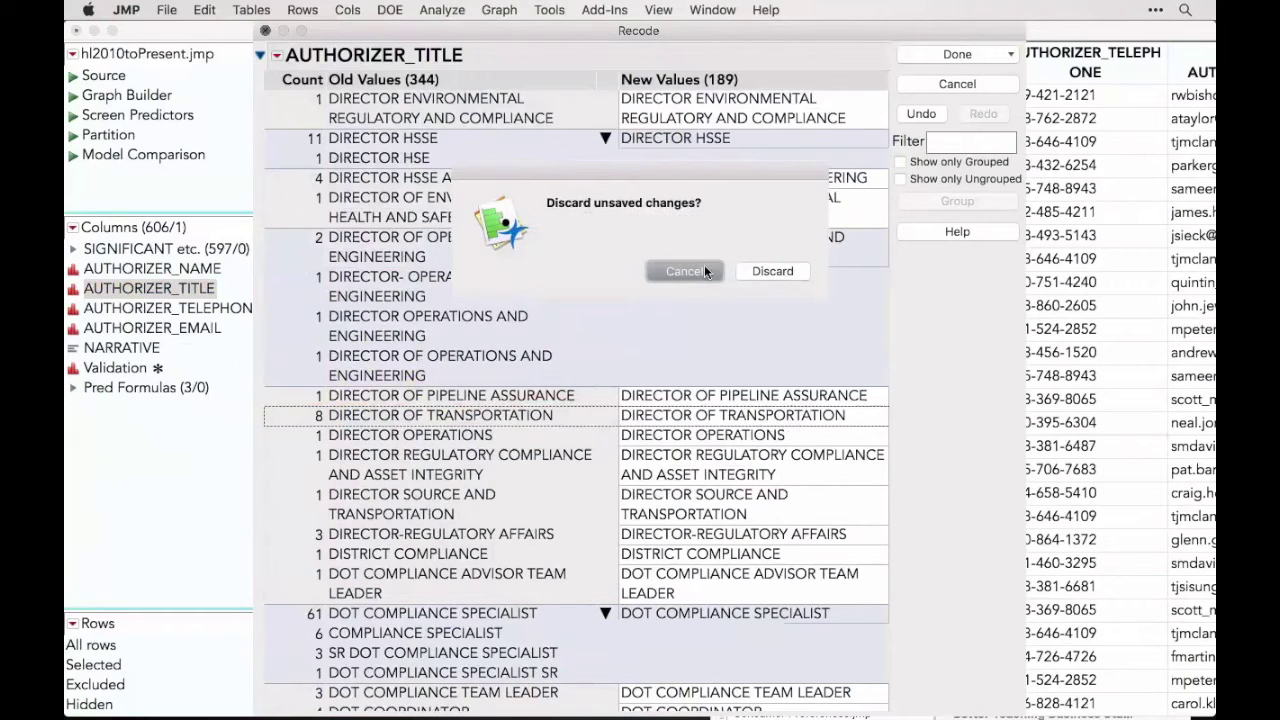
pyautogui.click(772, 271)
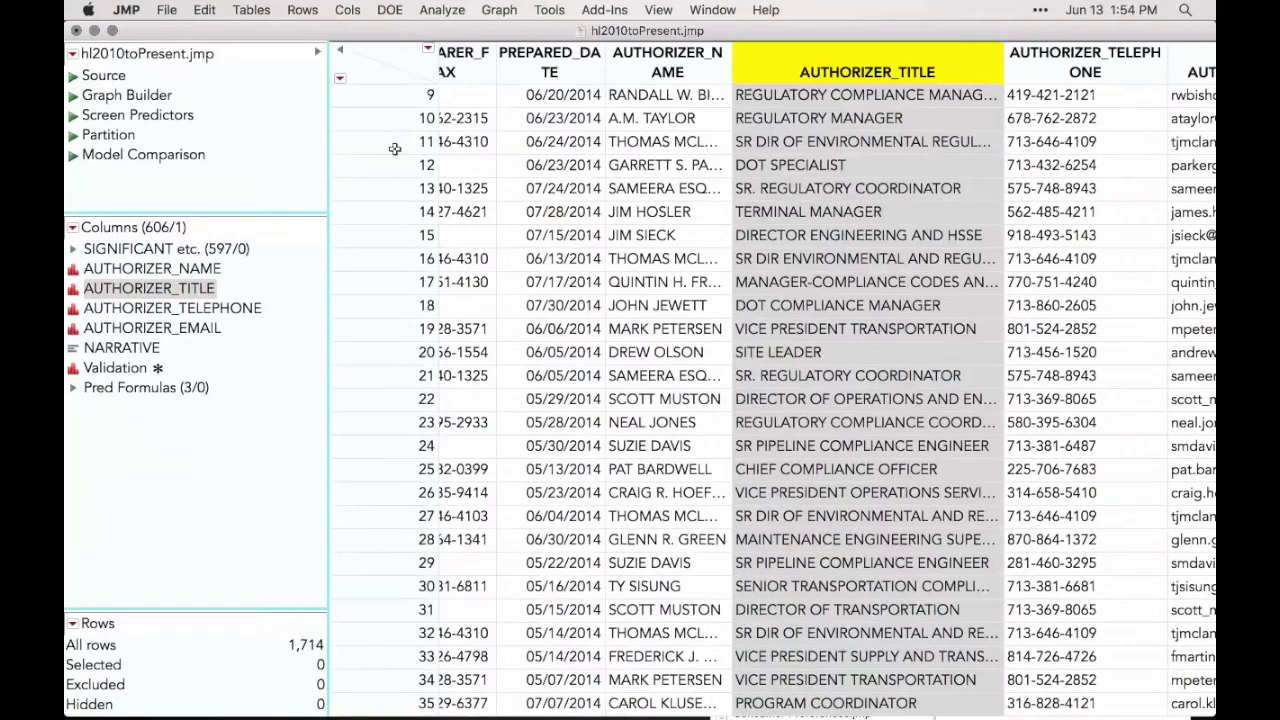
# - Select the NARRATIVE column and run Text Explorer on it as the text column with the default English settings
pyautogui.click(122, 349)
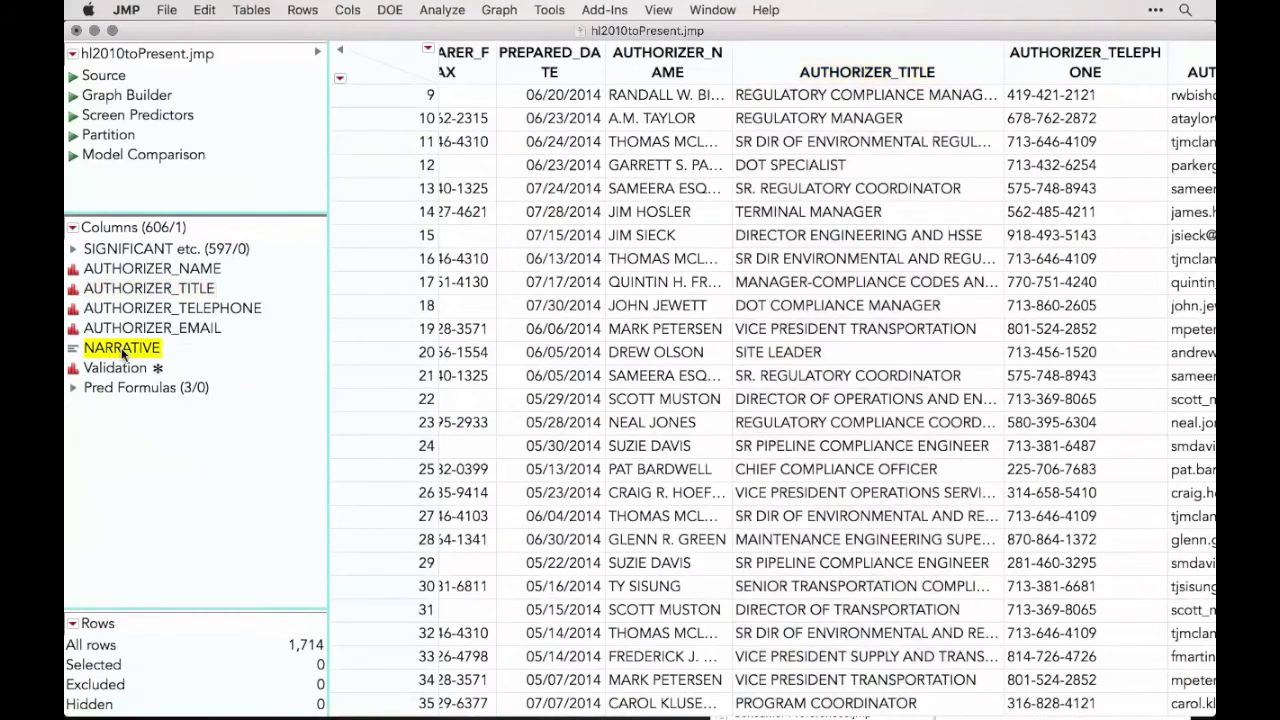
pyautogui.hscroll(3, 1045, 267)
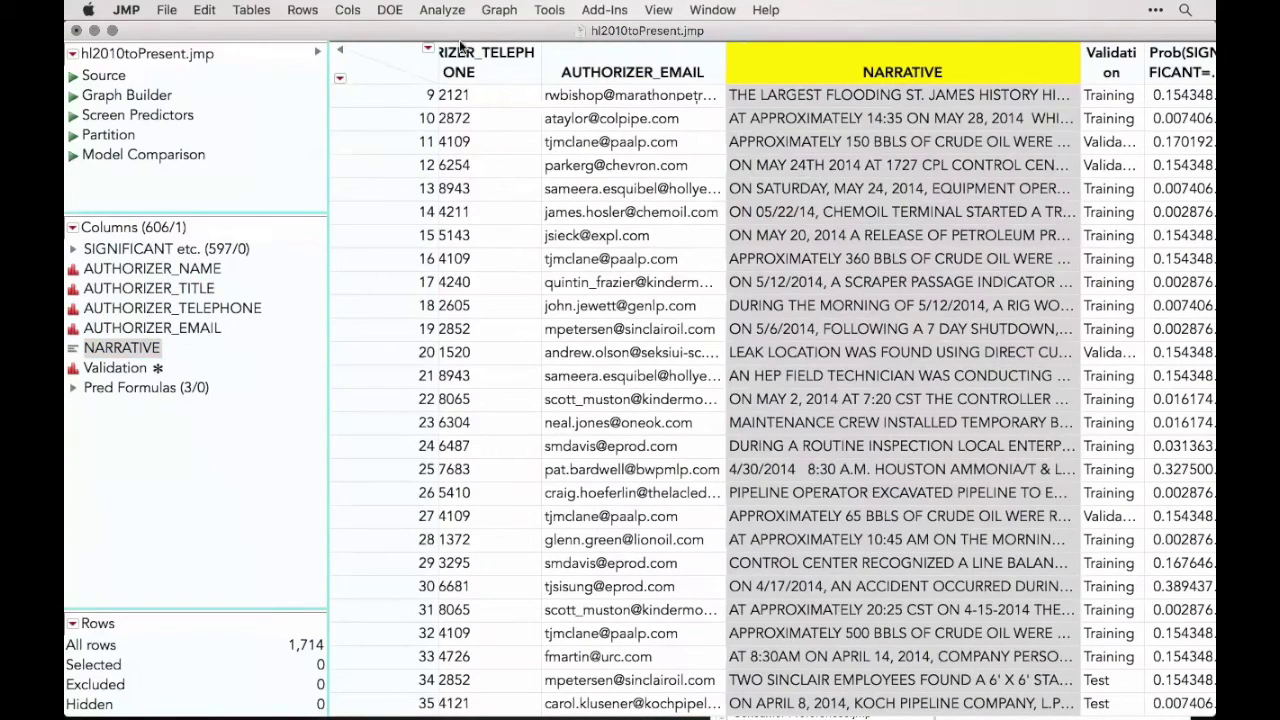
pyautogui.click(439, 9)
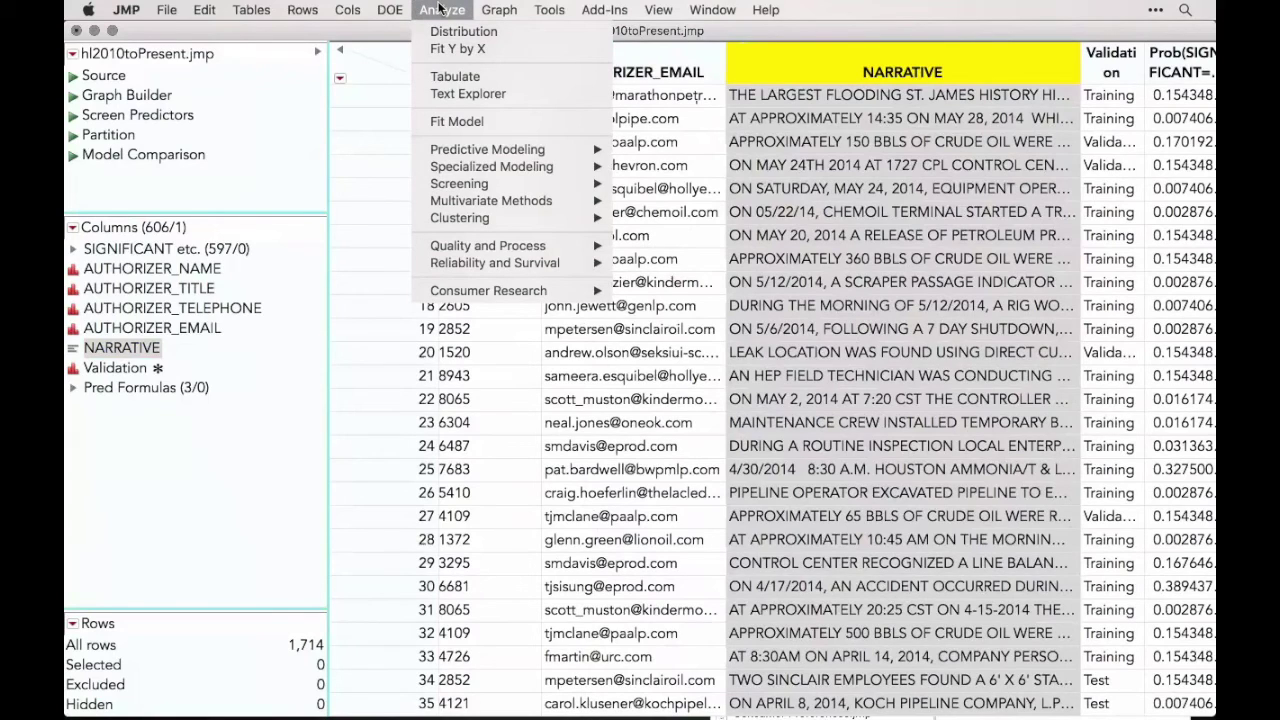
pyautogui.click(491, 94)
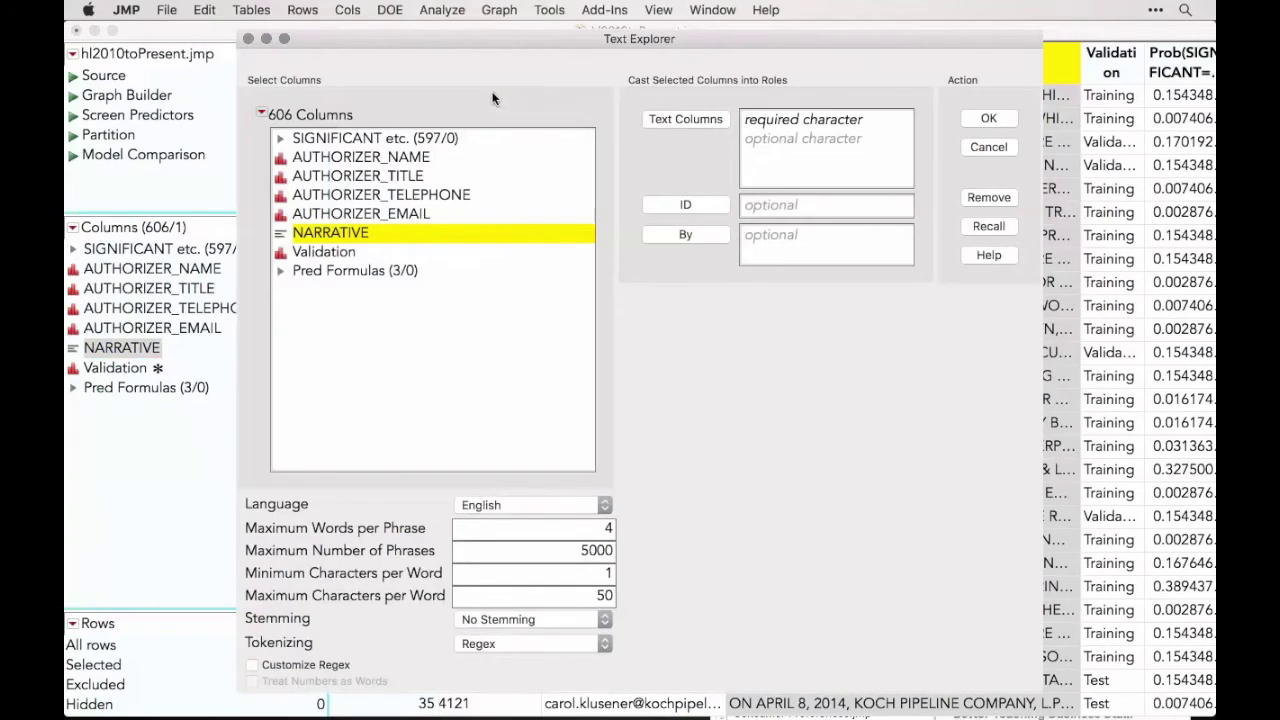
pyautogui.click(692, 119)
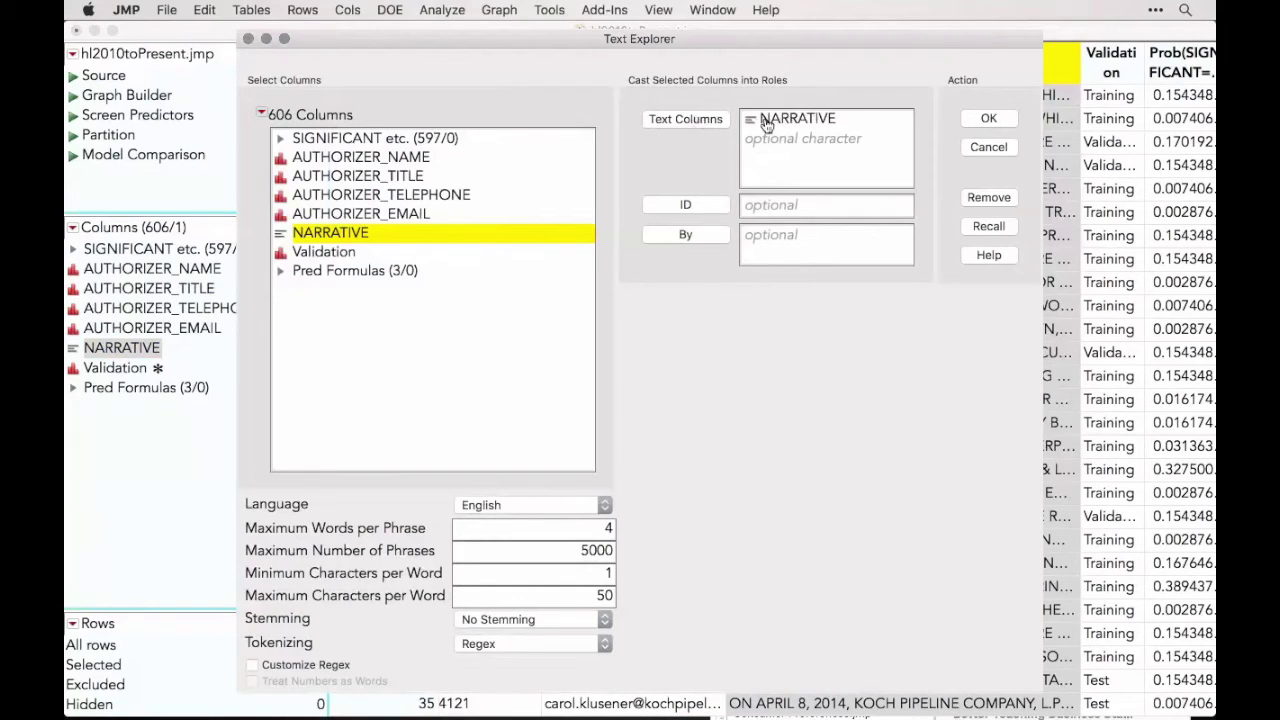
pyautogui.click(988, 120)
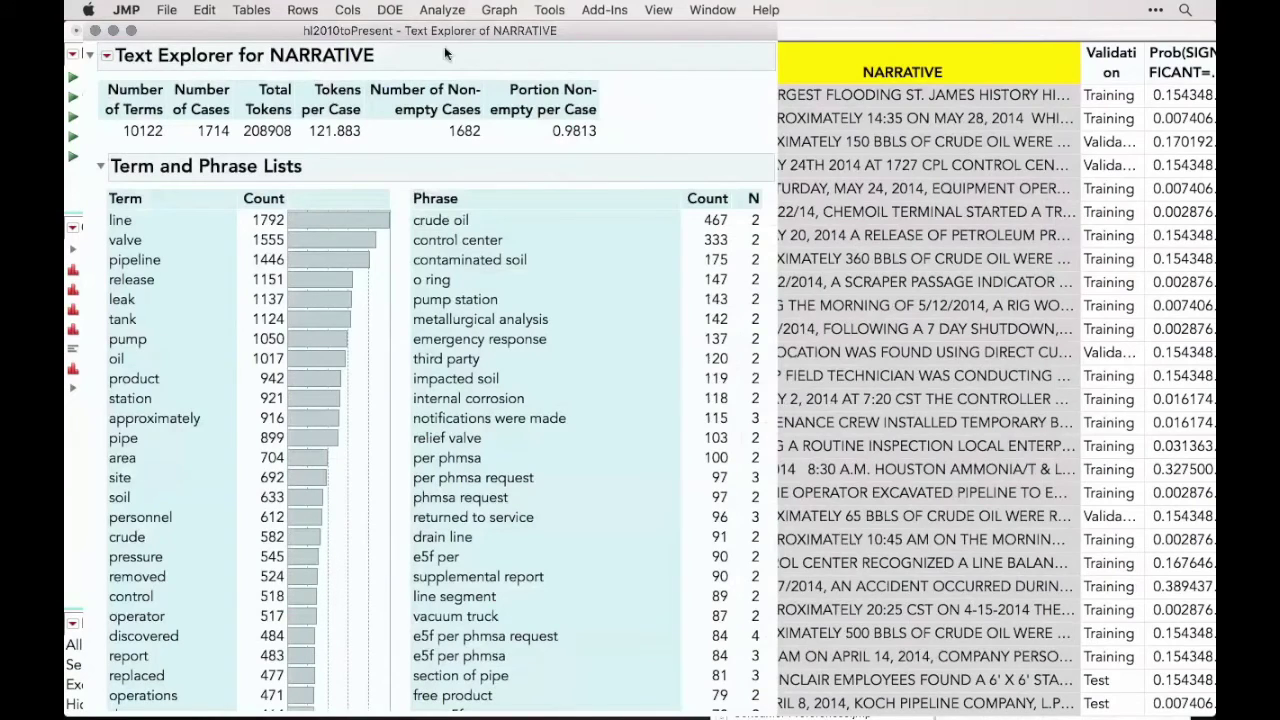
# - Show the word cloud in the NARRATIVE Text Explorer report and collapse the Term and Phrase Lists
pyautogui.moveTo(445, 33); pyautogui.dragTo(698, 33)
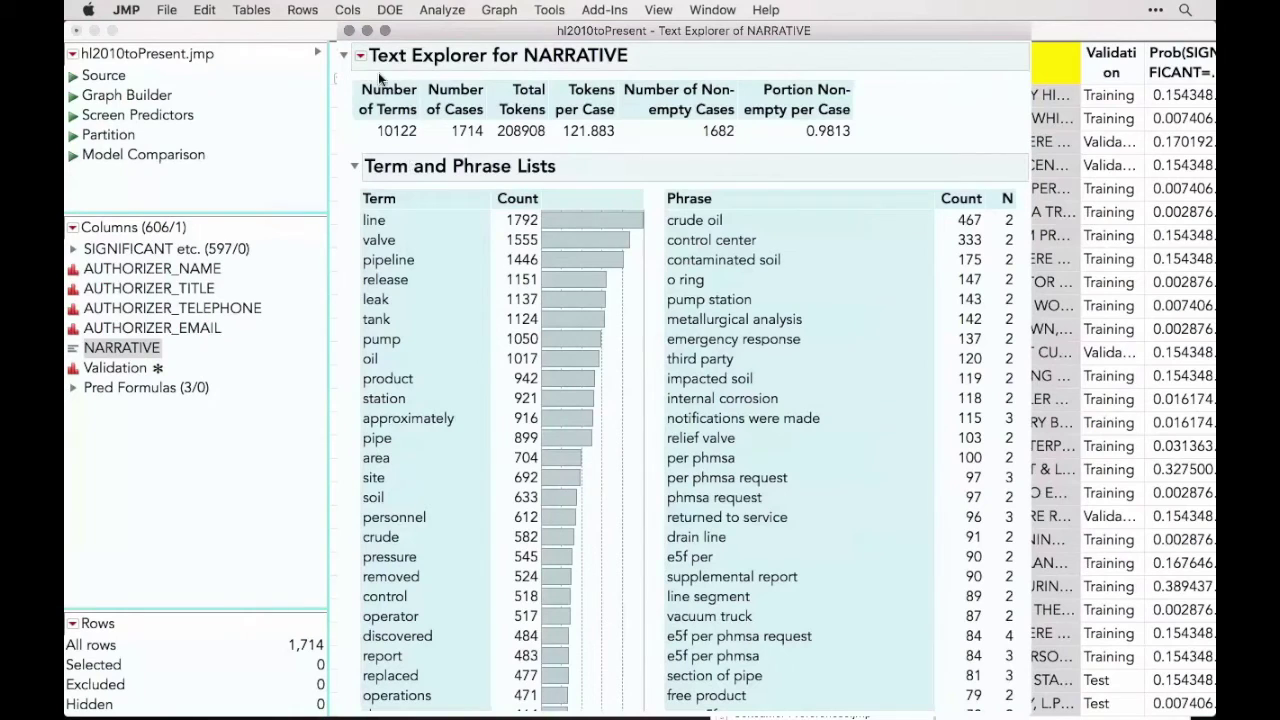
pyautogui.click(356, 165)
pyautogui.click(355, 167)
pyautogui.click(360, 57)
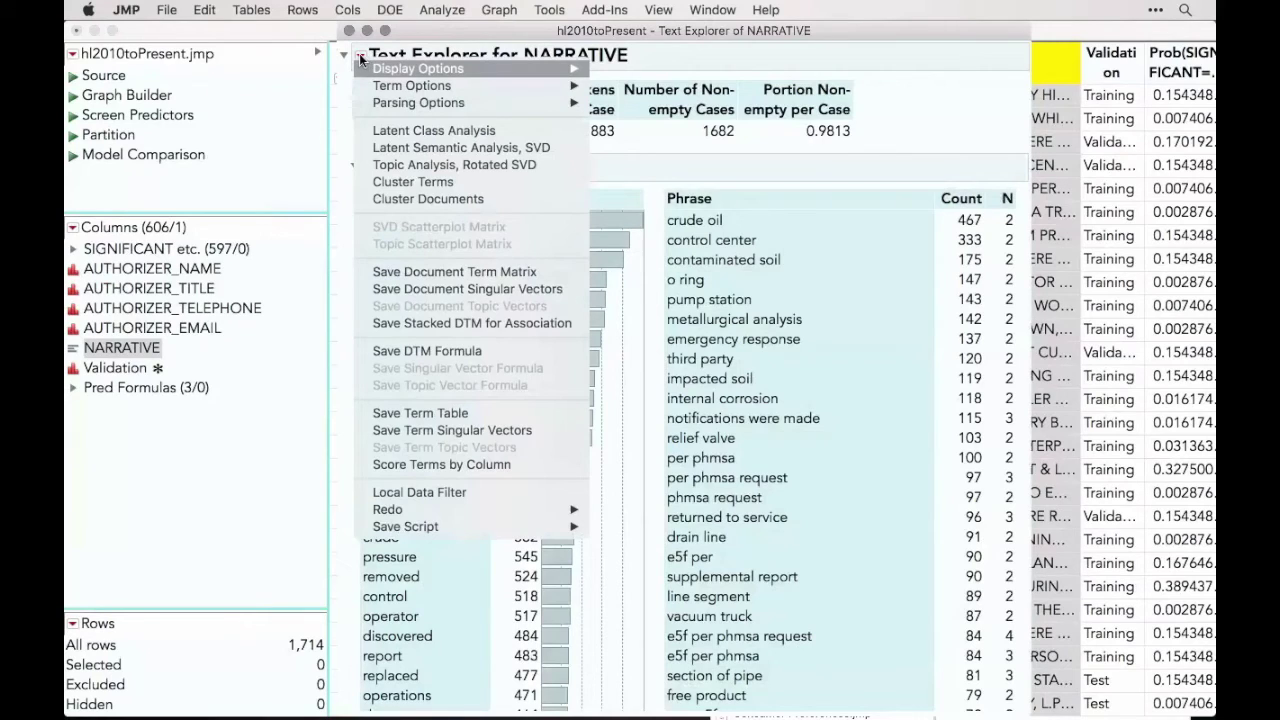
pyautogui.moveTo(418, 68)
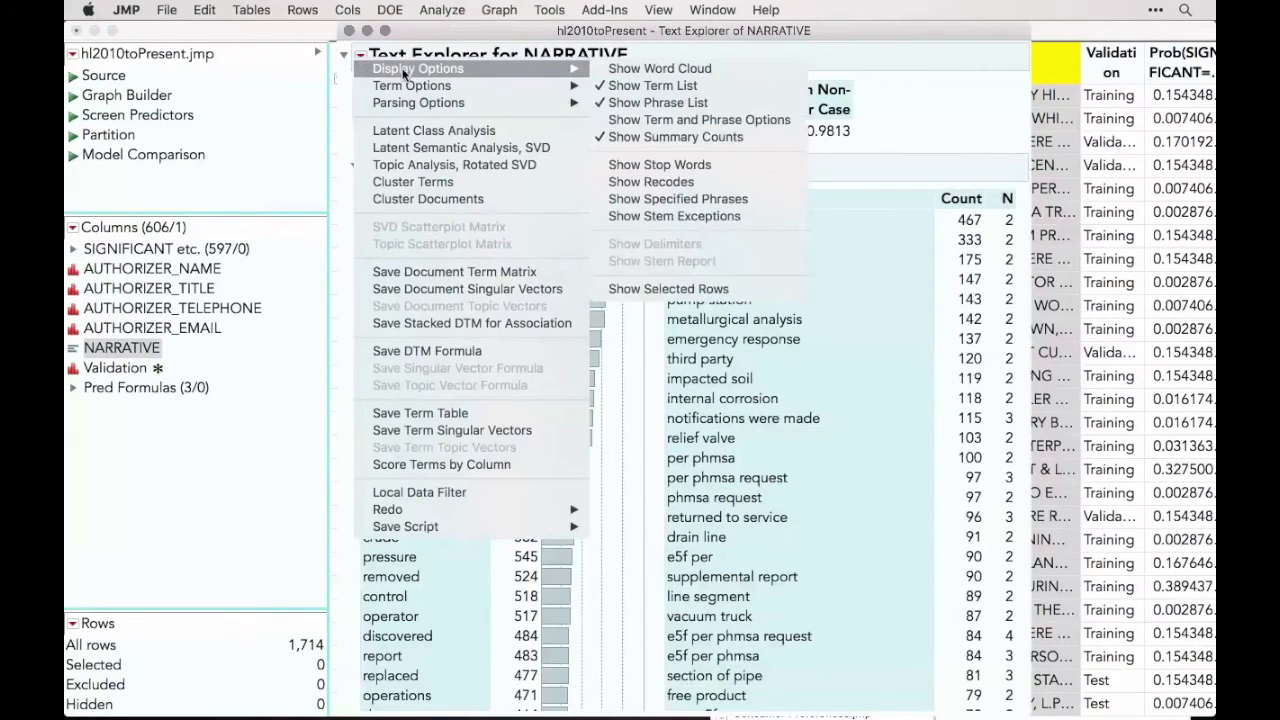
pyautogui.click(654, 68)
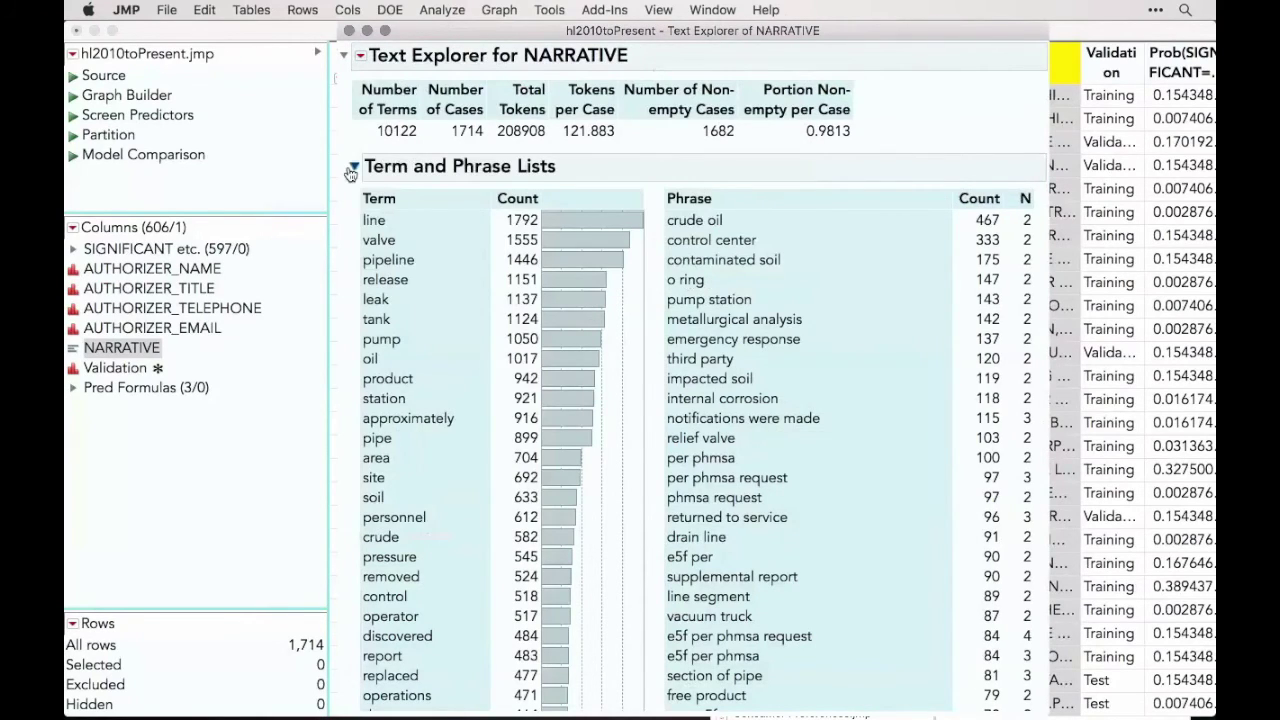
pyautogui.click(352, 168)
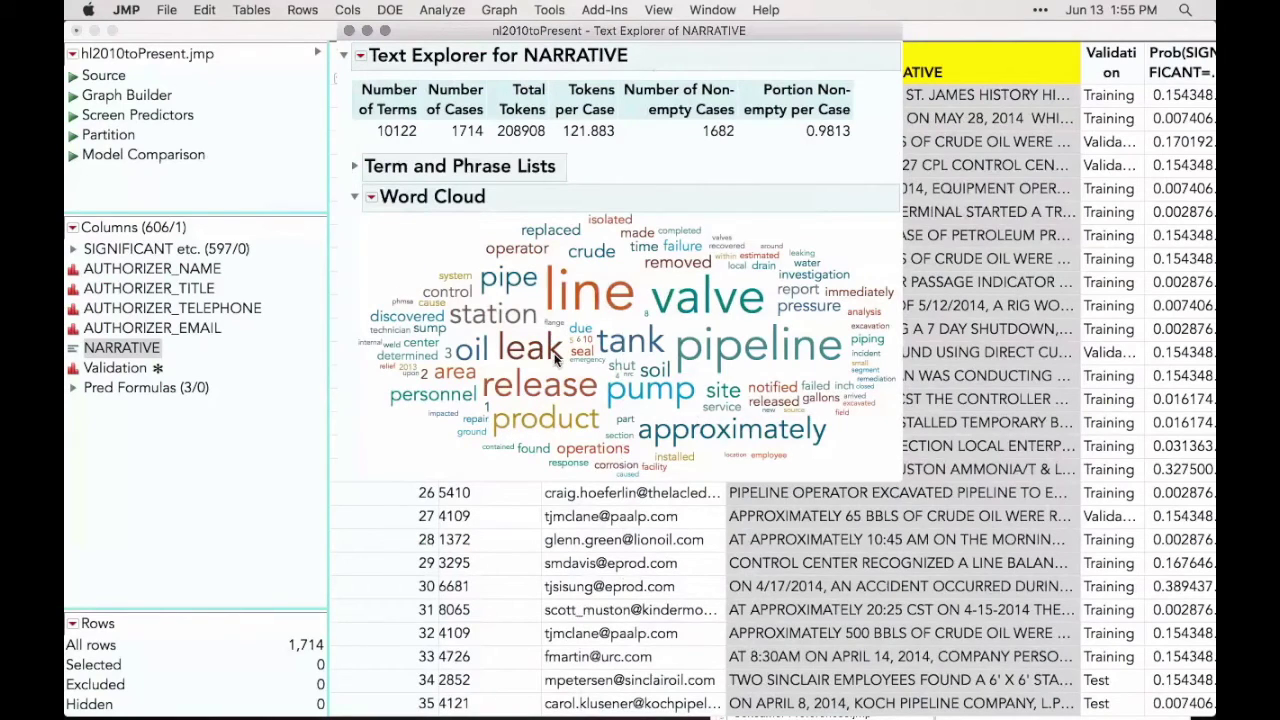
# - Show the narrative texts containing the word cloud term "release", read through them, and close the text window
pyautogui.click(546, 388)
pyautogui.rightClick(546, 388)
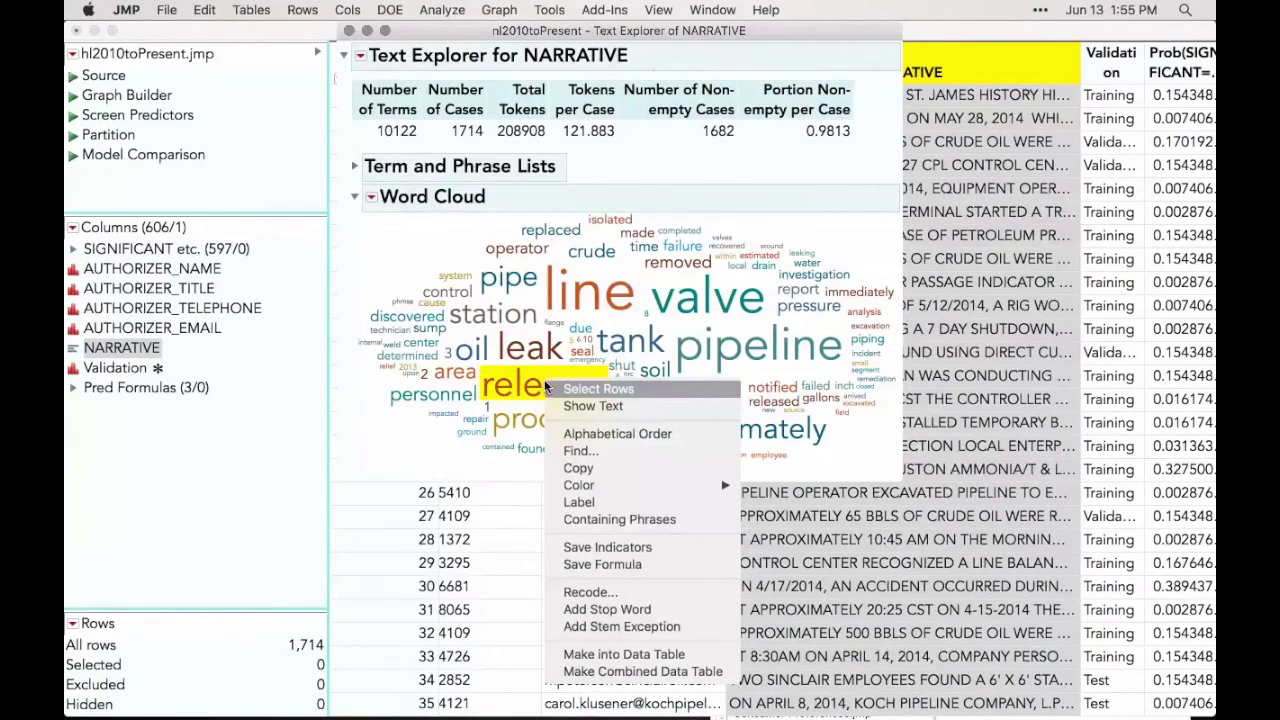
pyautogui.press('Escape')
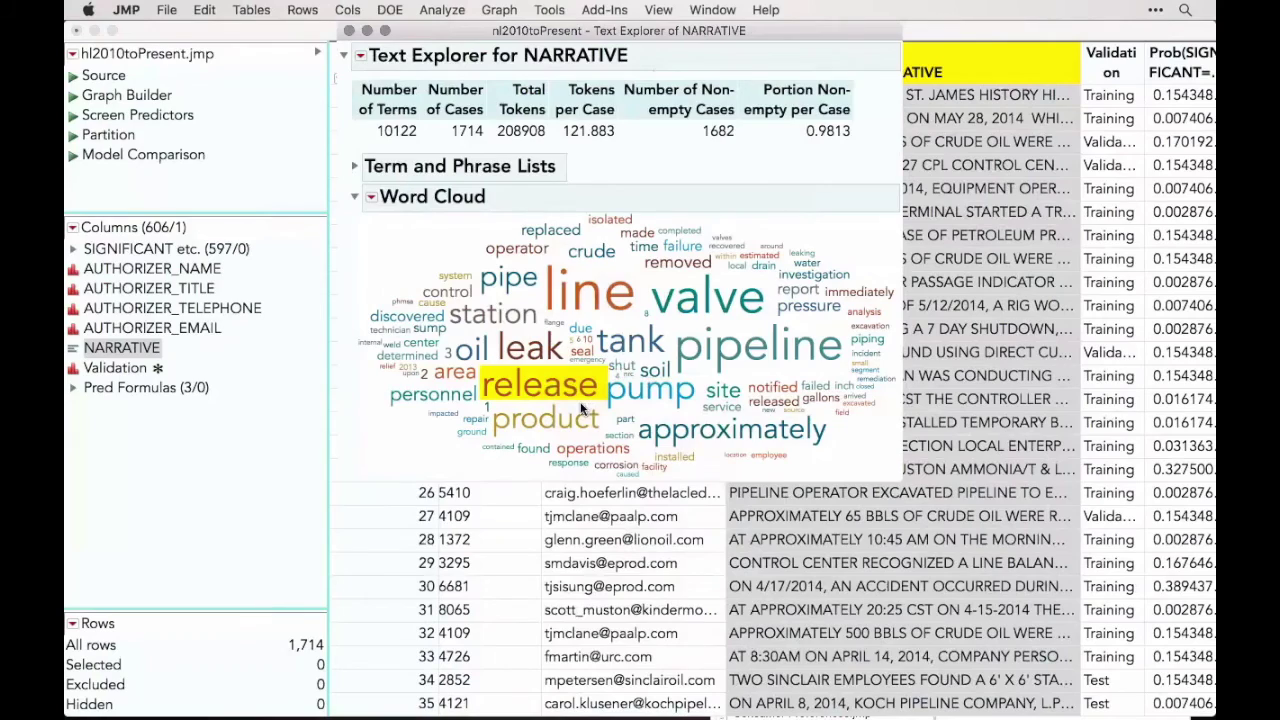
pyautogui.scroll(-15, 116, 151)
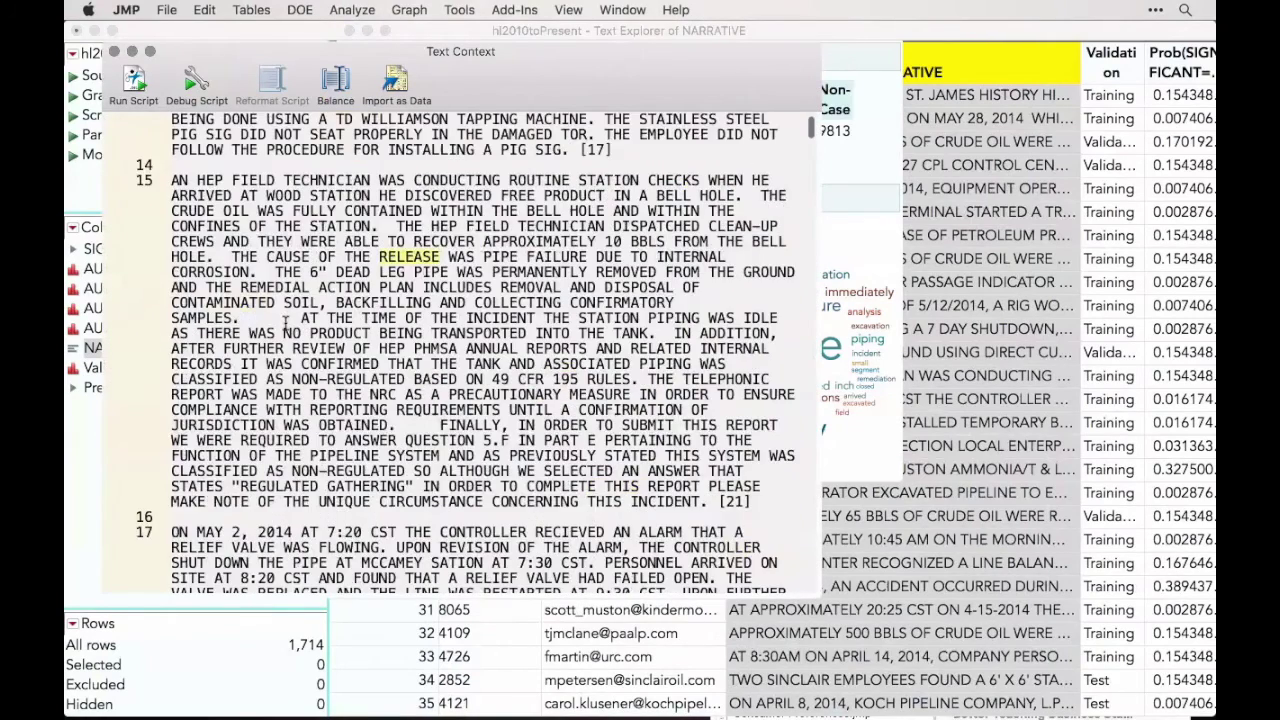
pyautogui.click(116, 51)
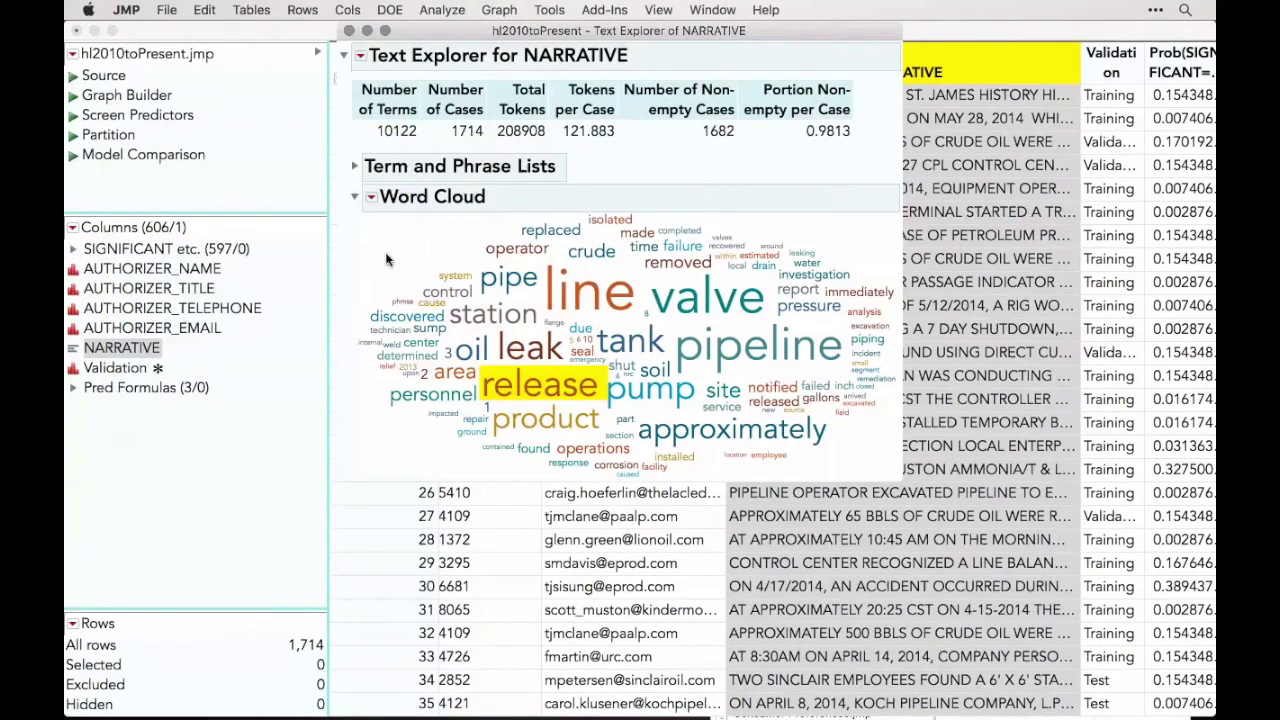
# - Run Latent Semantic Analysis, SVD with 1741 maximum terms, minimum frequency 10, TF IDF weighting, 100 singular vectors, centered and scaled
pyautogui.click(362, 57)
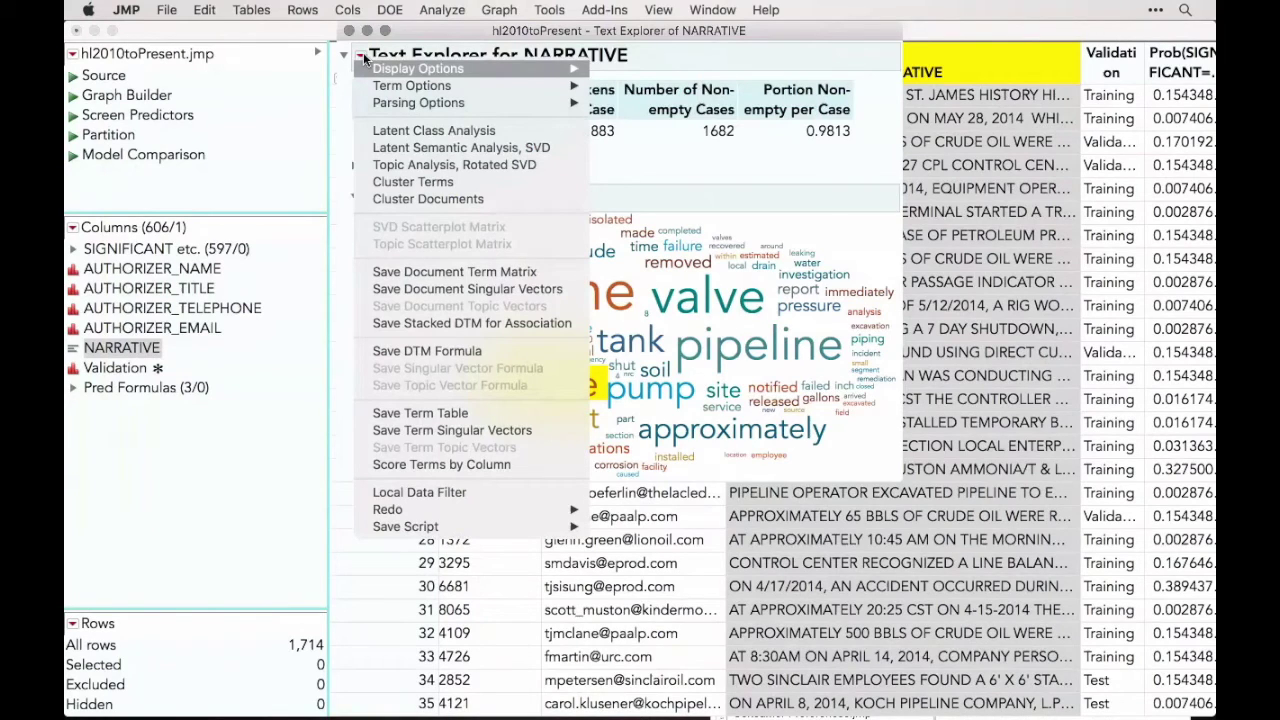
pyautogui.click(447, 149)
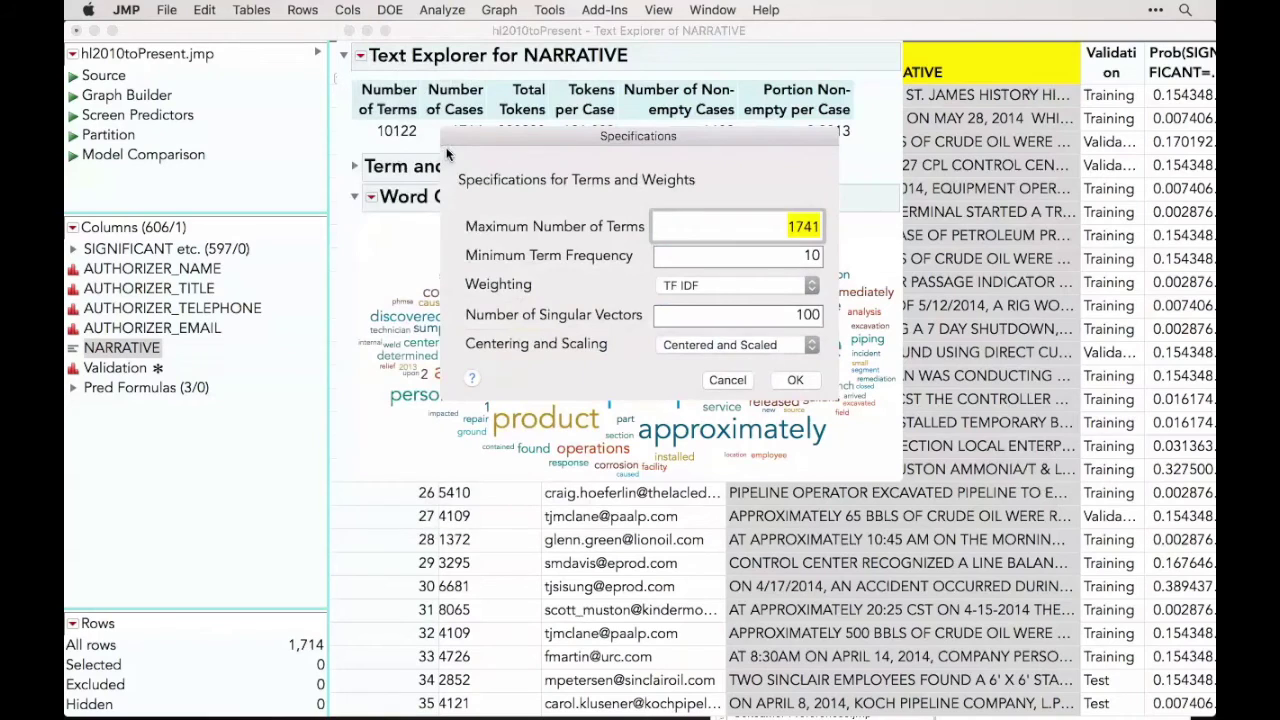
pyautogui.click(795, 380)
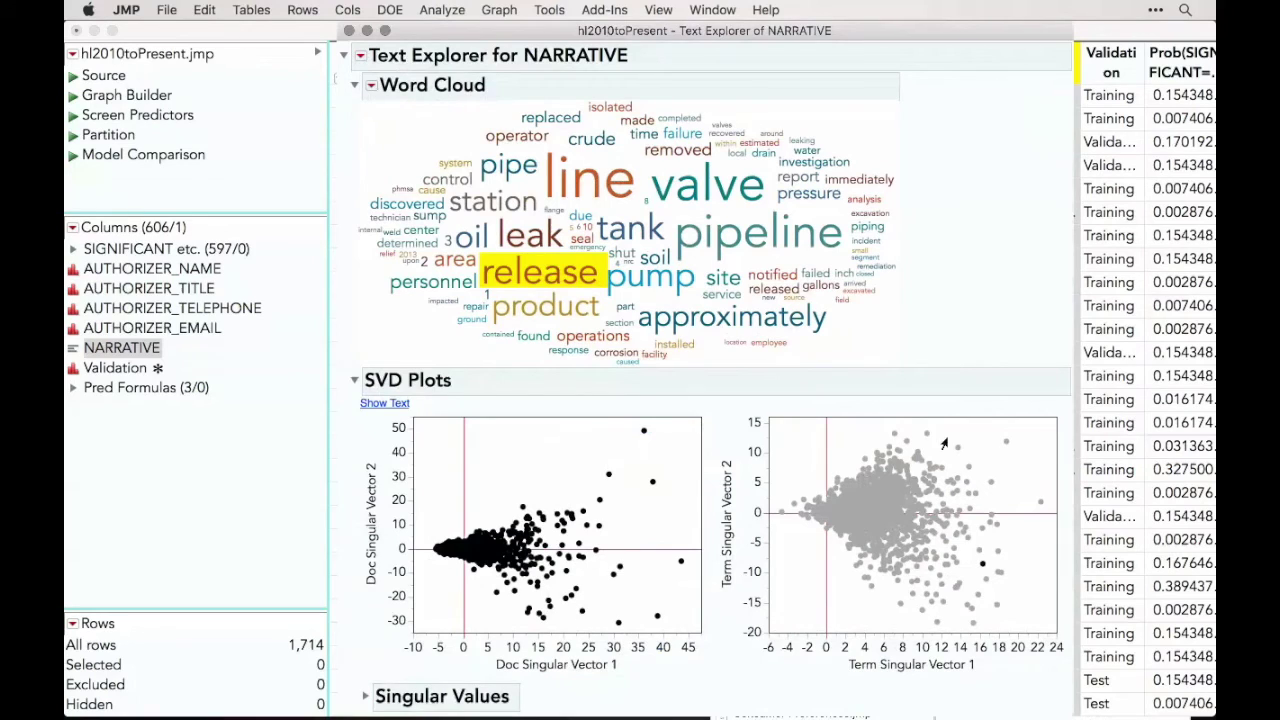
# - Select the upper-right terms in the term SVD plot, then the lower-right ones, to compare which words they highlight in the word cloud
pyautogui.click(1010, 435)
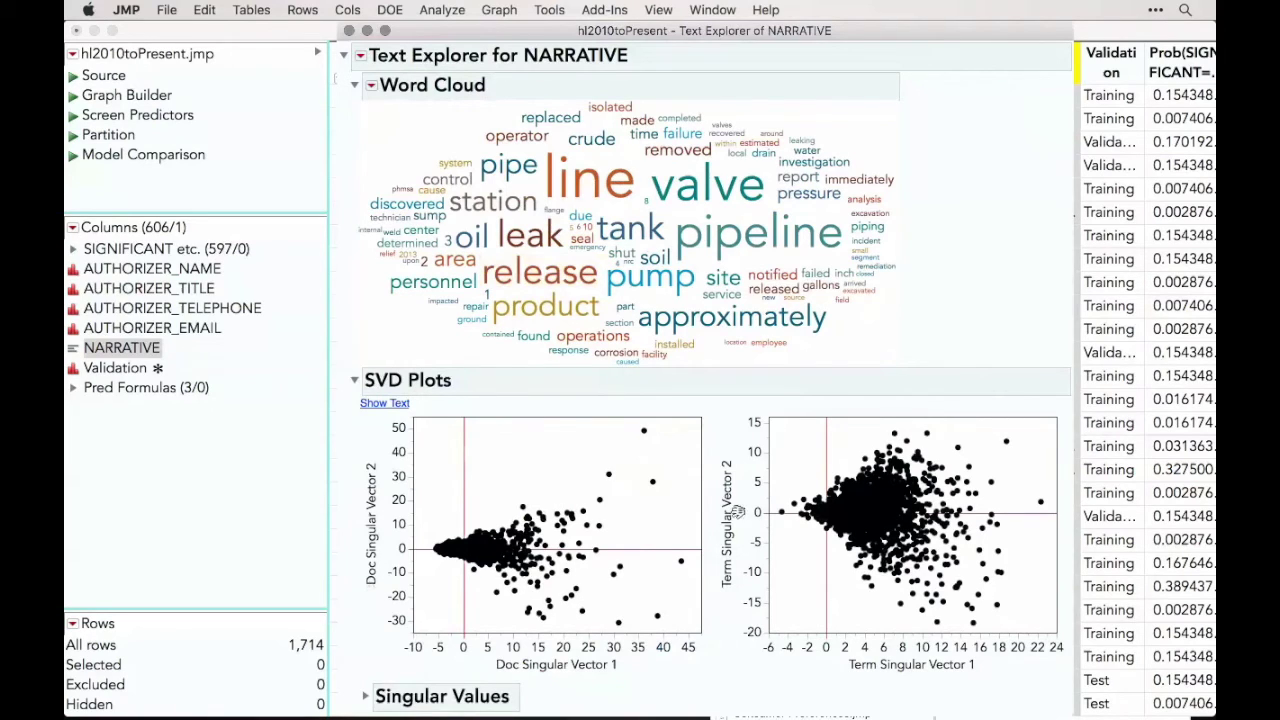
pyautogui.moveTo(728, 410)
pyautogui.mouseDown()
pyautogui.moveTo(730, 675)
pyautogui.moveTo(1020, 680)
pyautogui.moveTo(1026, 481)
pyautogui.mouseUp()
pyautogui.moveTo(1026, 427); pyautogui.dragTo(928, 491)
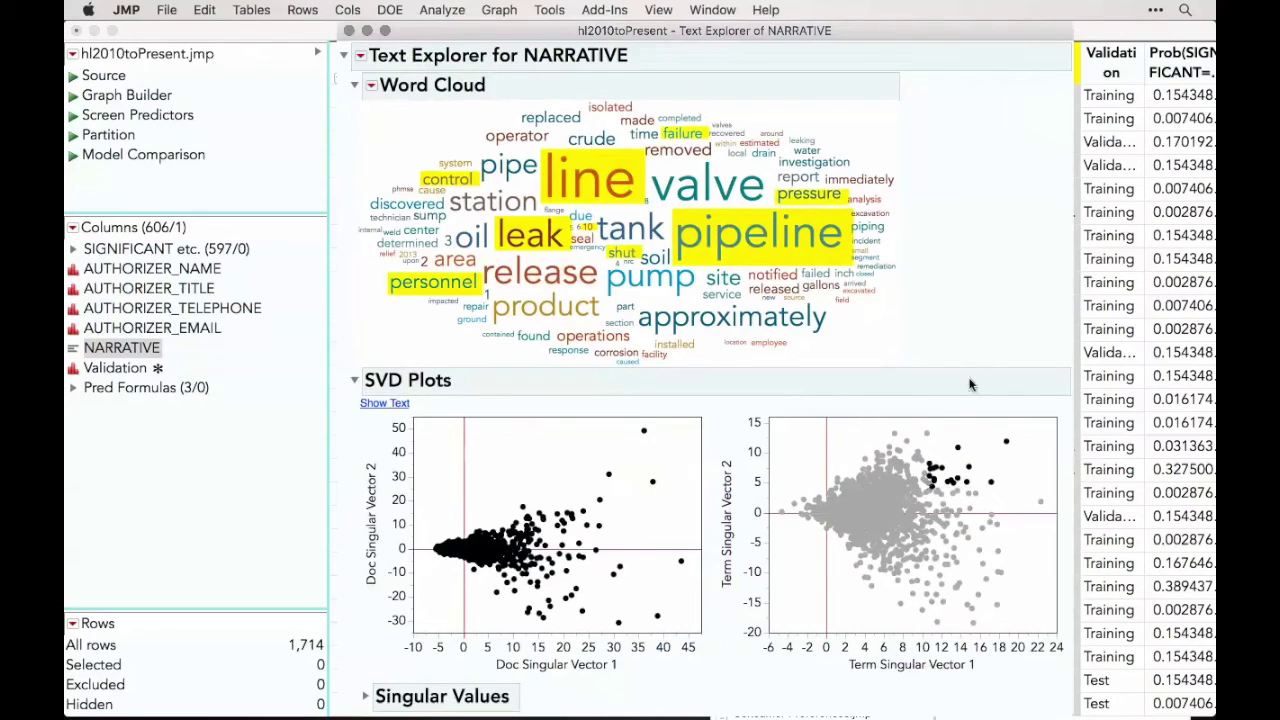
pyautogui.moveTo(970, 467)
pyautogui.click(803, 605)
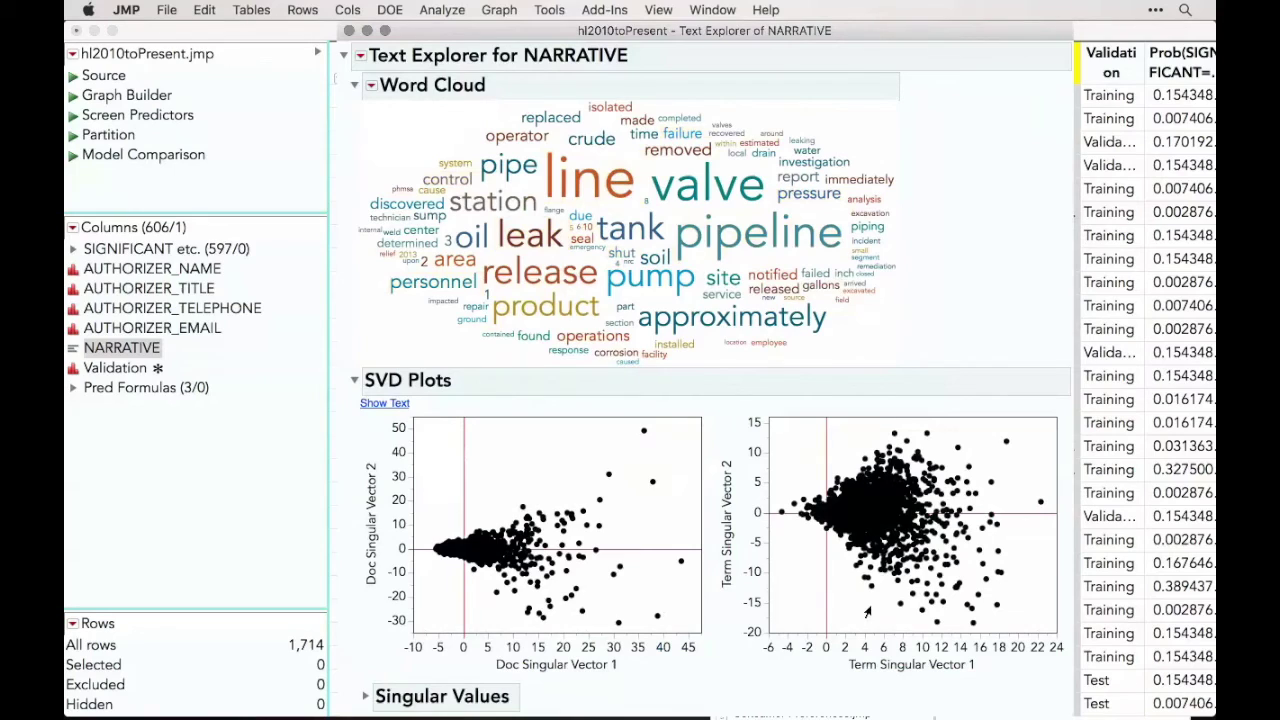
pyautogui.moveTo(1004, 628); pyautogui.dragTo(932, 591)
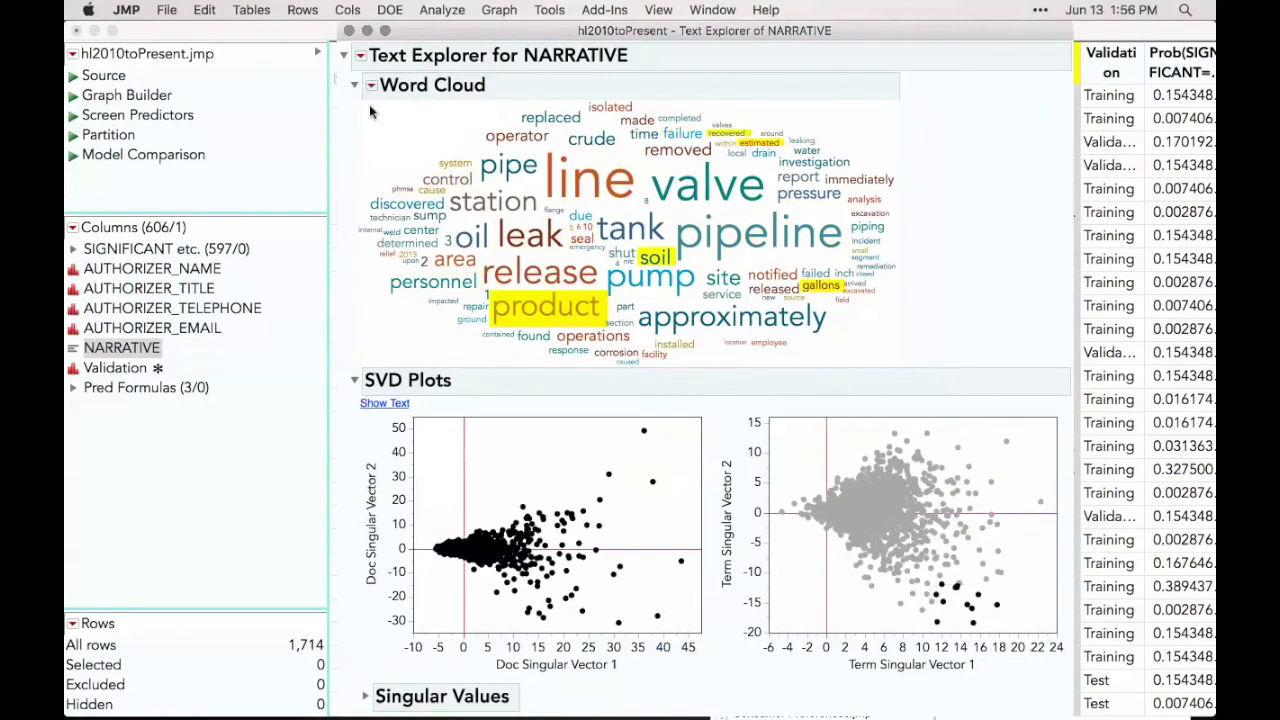
# - Run Topic Analysis, Rotated SVD with 10 topics and look through the resulting topic words
pyautogui.click(363, 58)
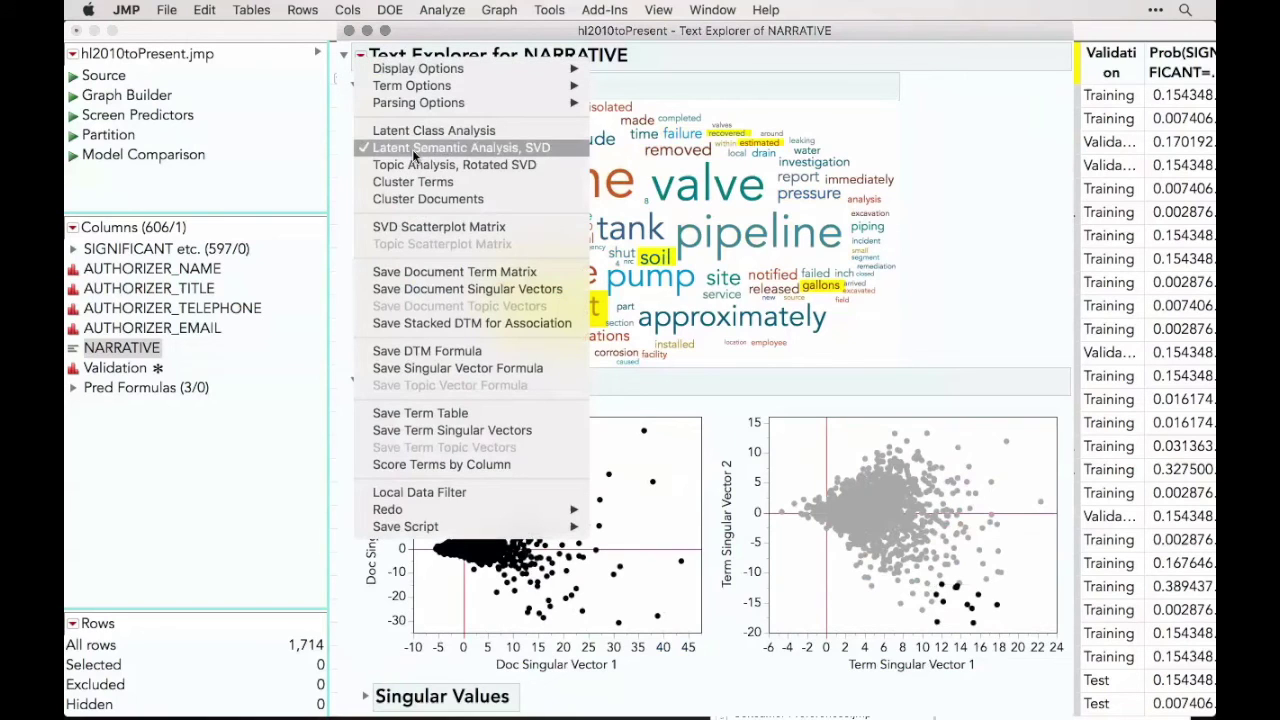
pyautogui.click(432, 166)
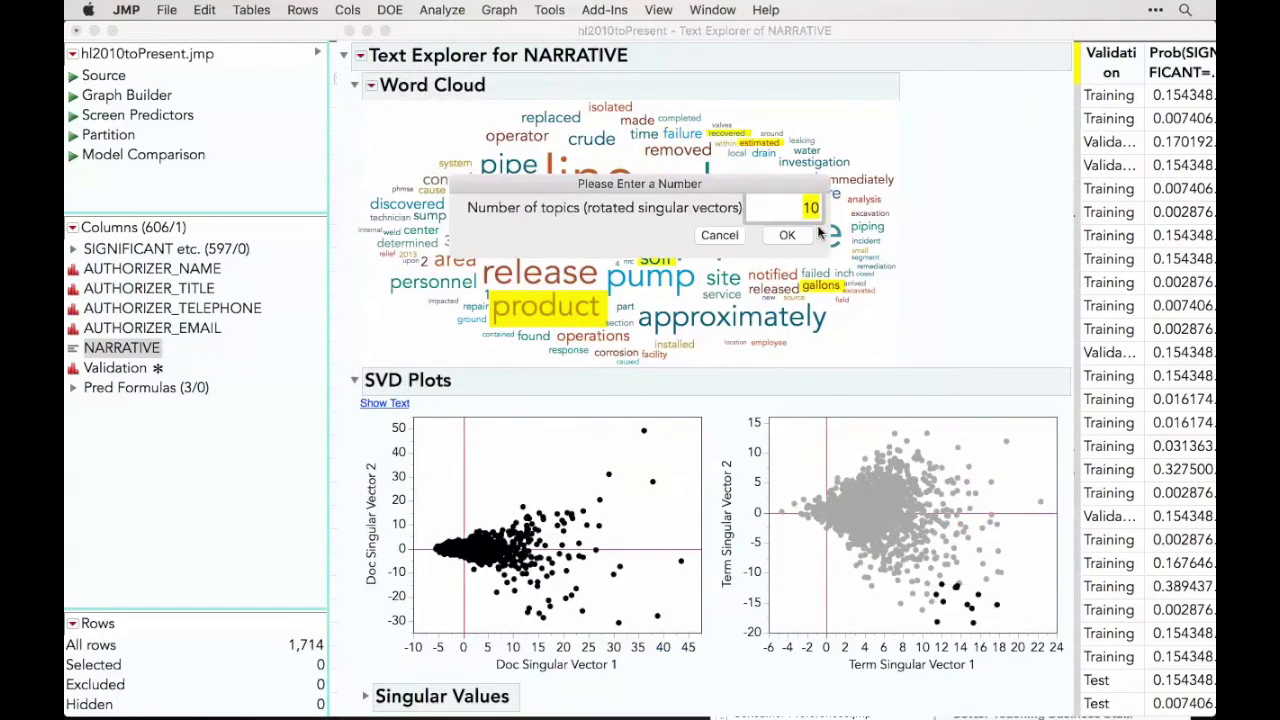
pyautogui.click(787, 235)
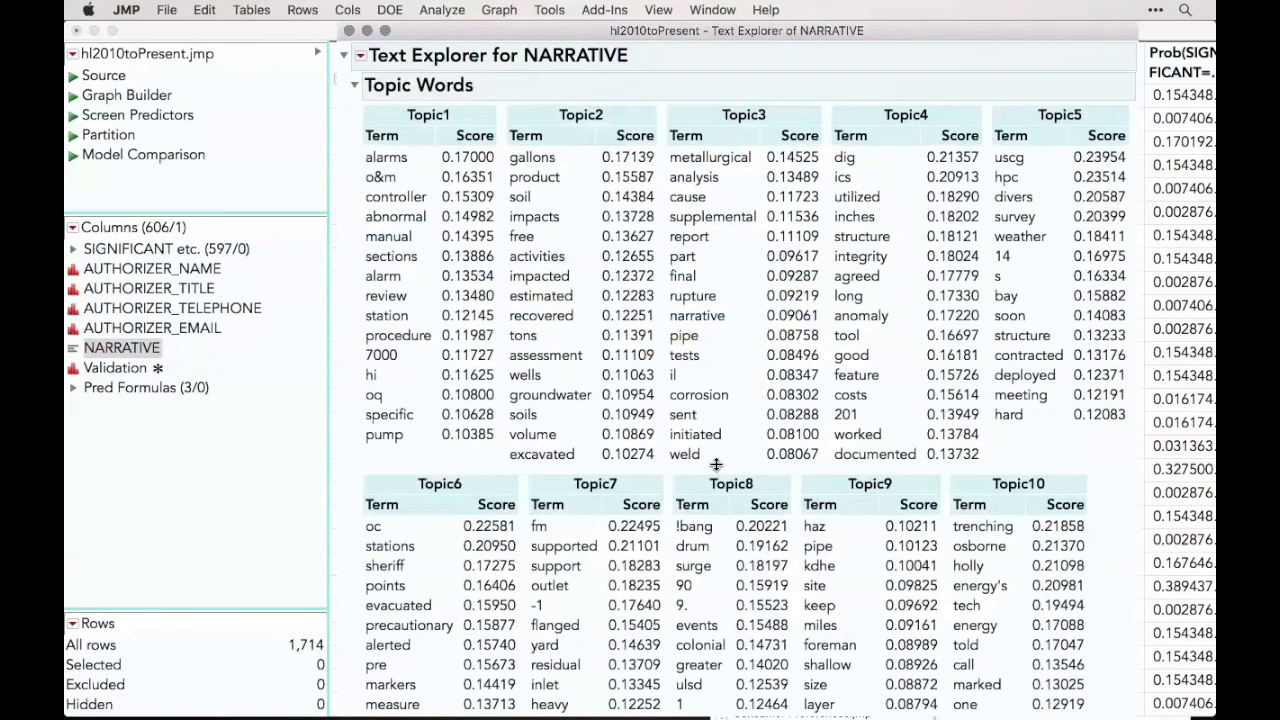
pyautogui.scroll(-5, 716, 464)
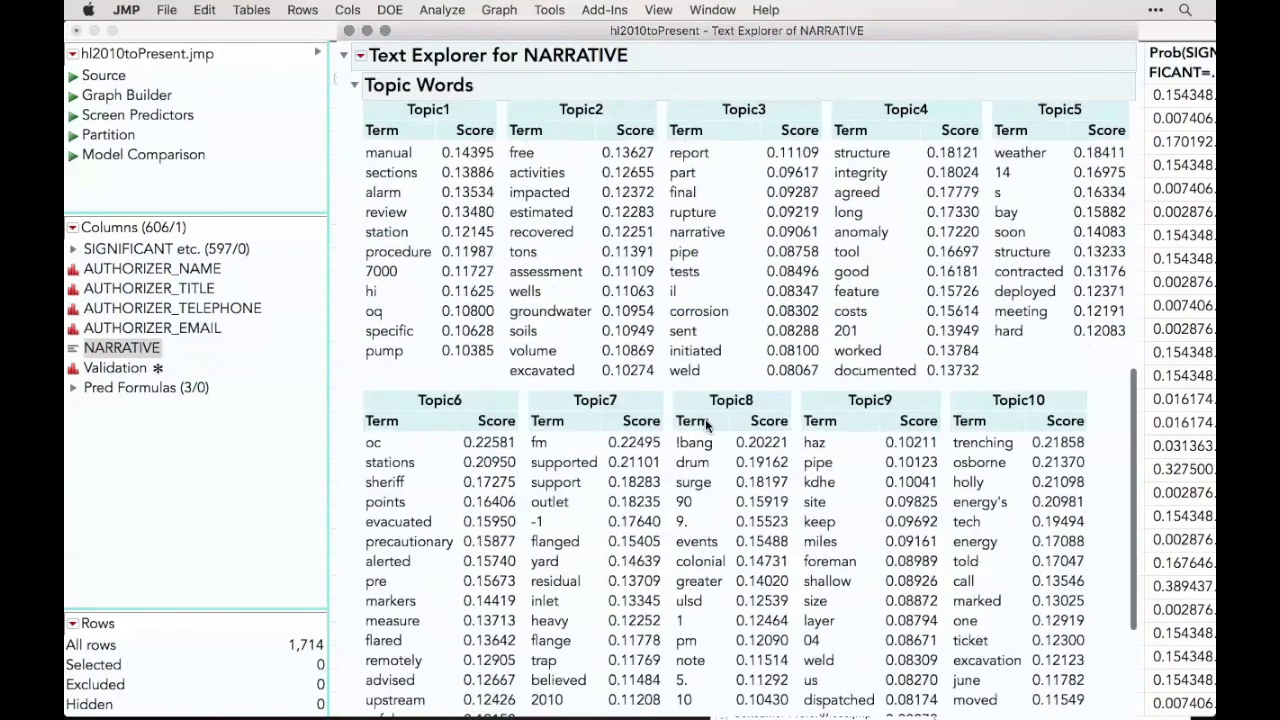
pyautogui.scroll(5, 706, 427)
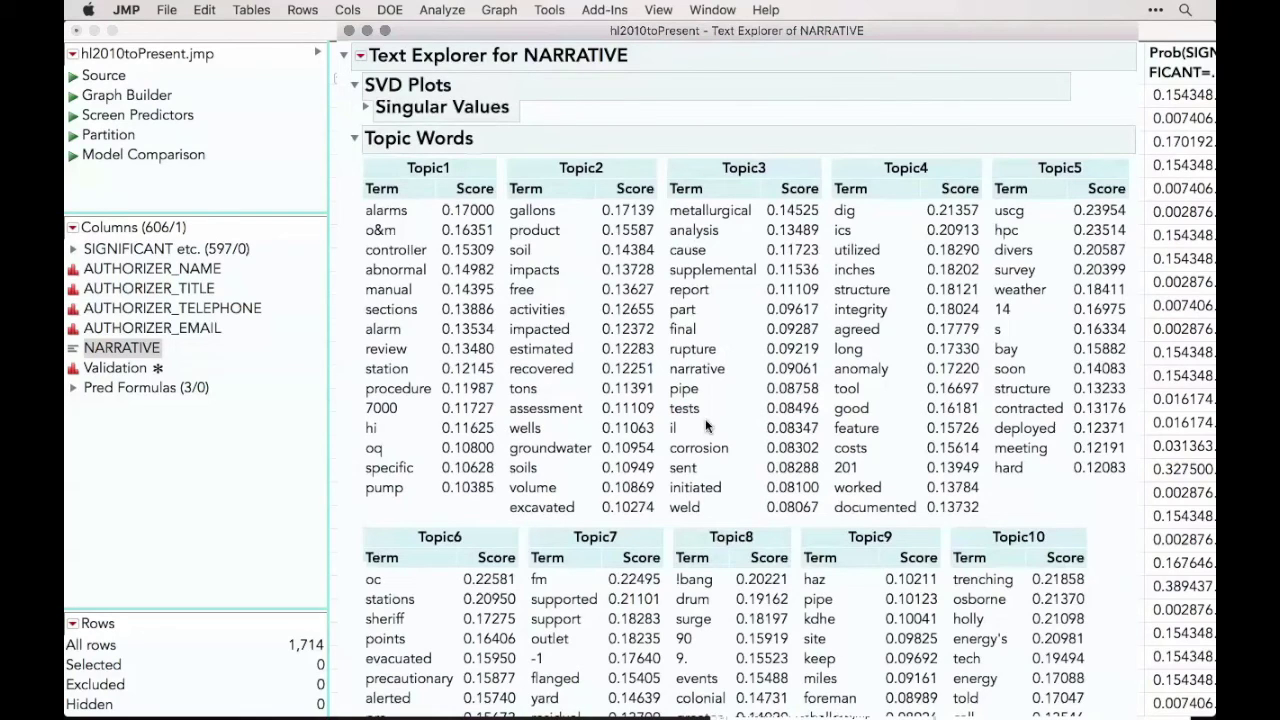
pyautogui.click(362, 57)
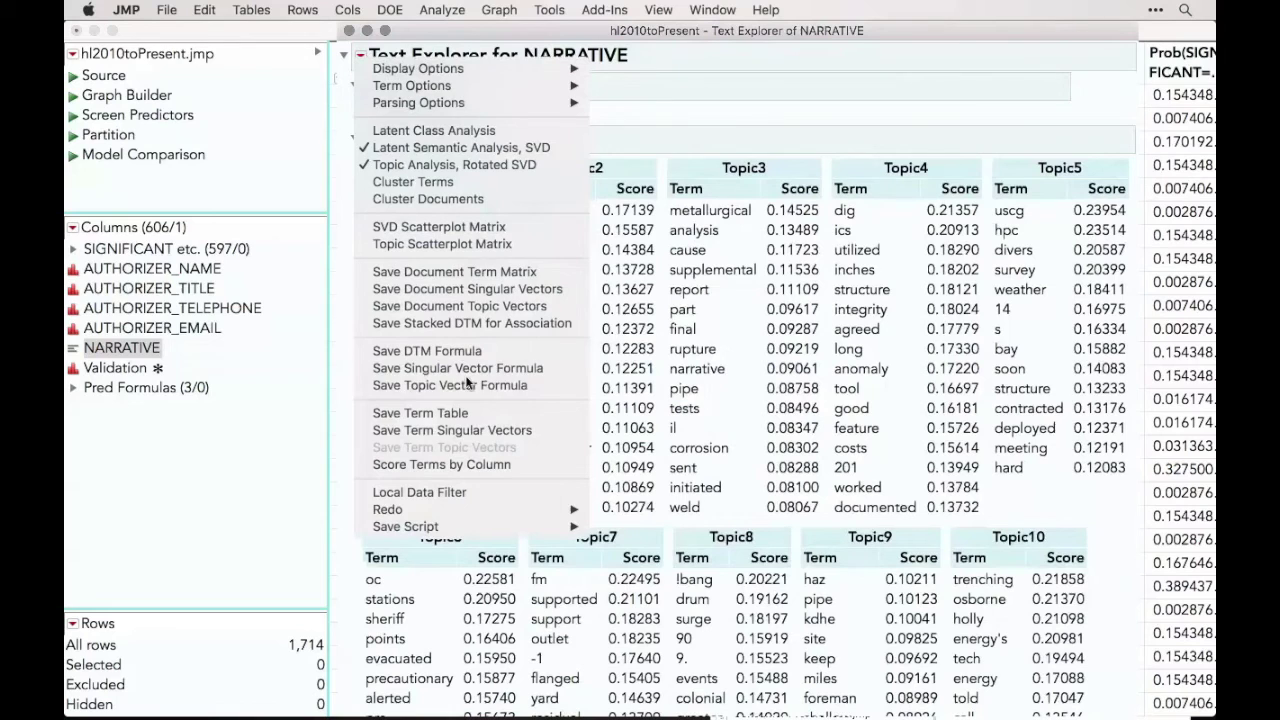
pyautogui.moveTo(540, 86)
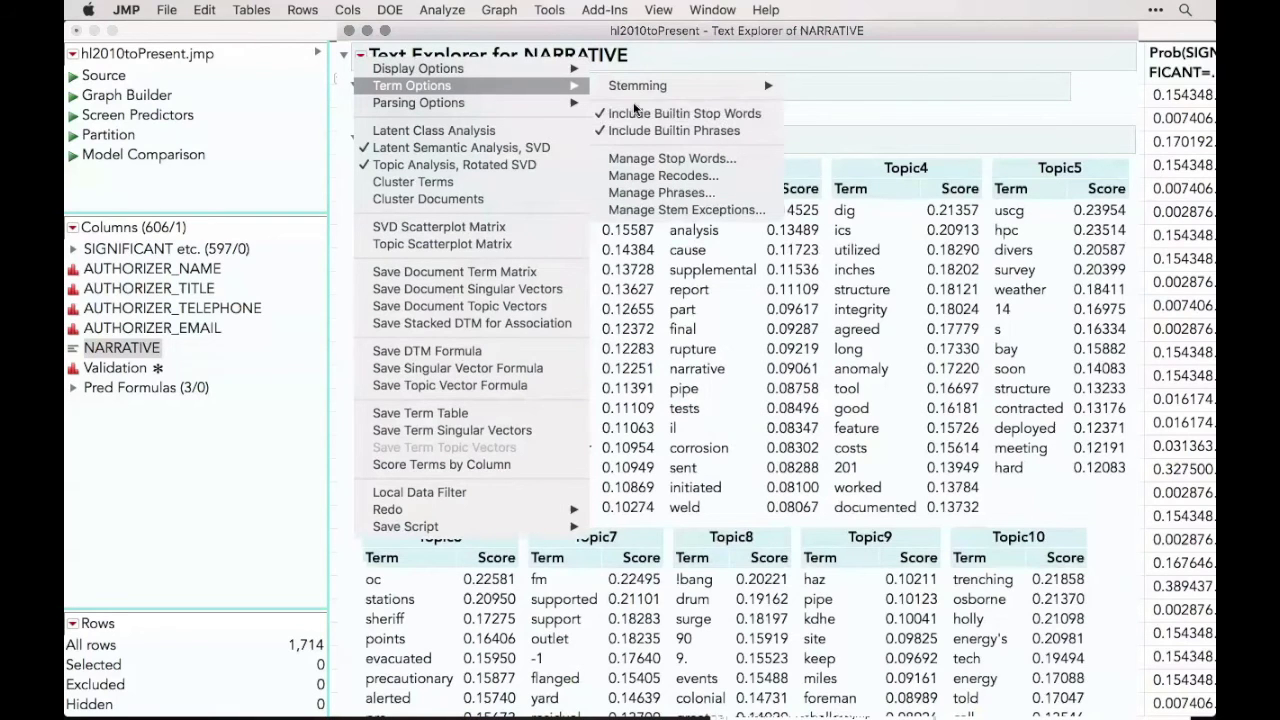
pyautogui.click(756, 42)
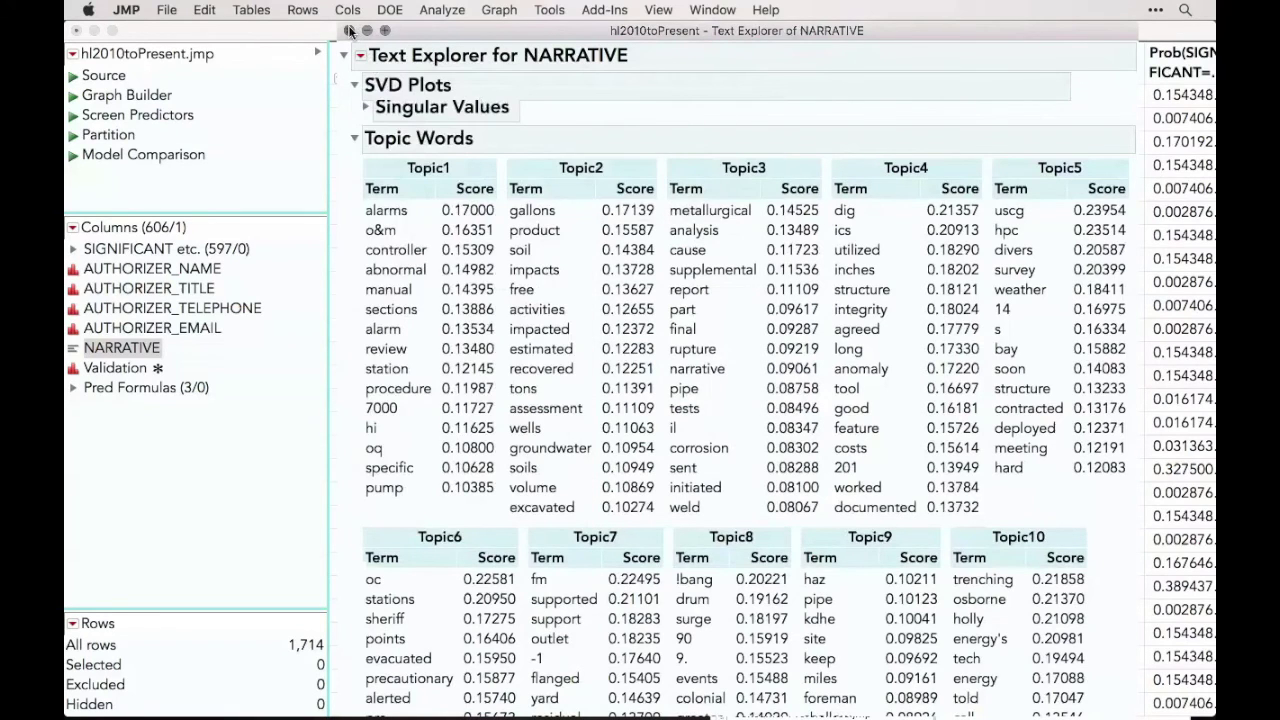
# - Close the Text Explorer report and the hl2010toPresent.jmp data table without saving changes
pyautogui.click(349, 31)
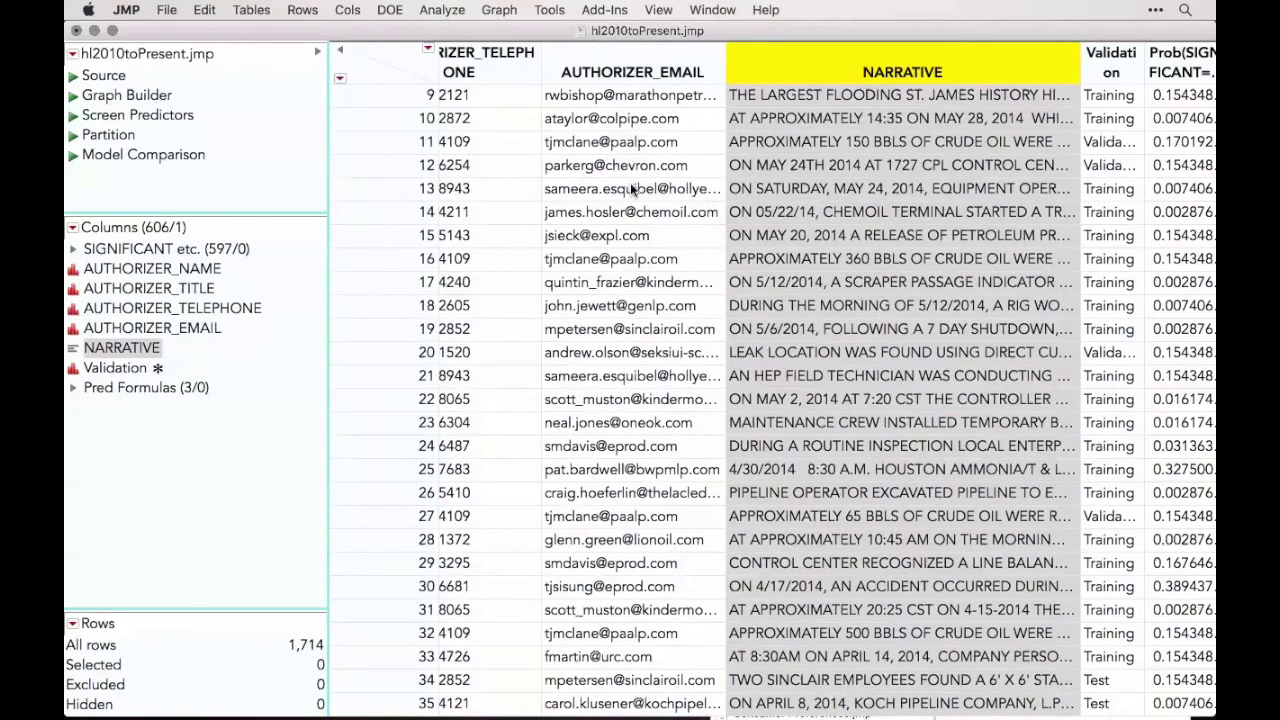
pyautogui.click(77, 31)
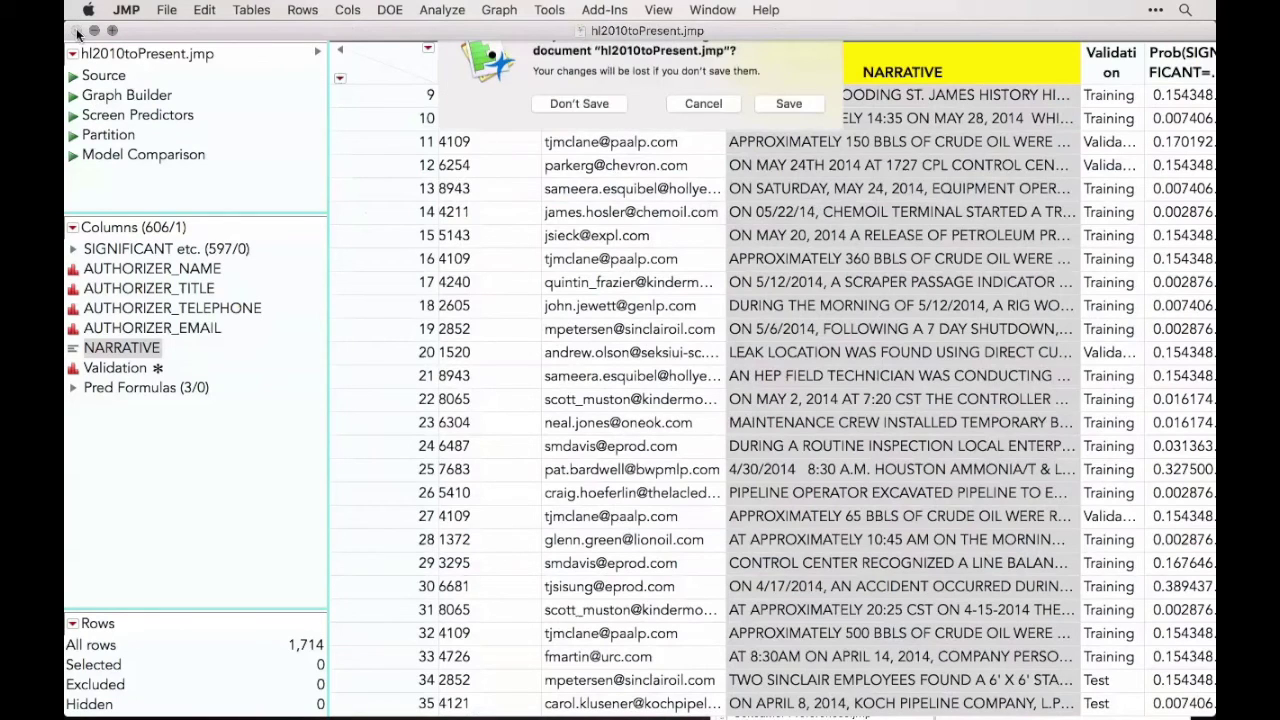
pyautogui.click(611, 129)
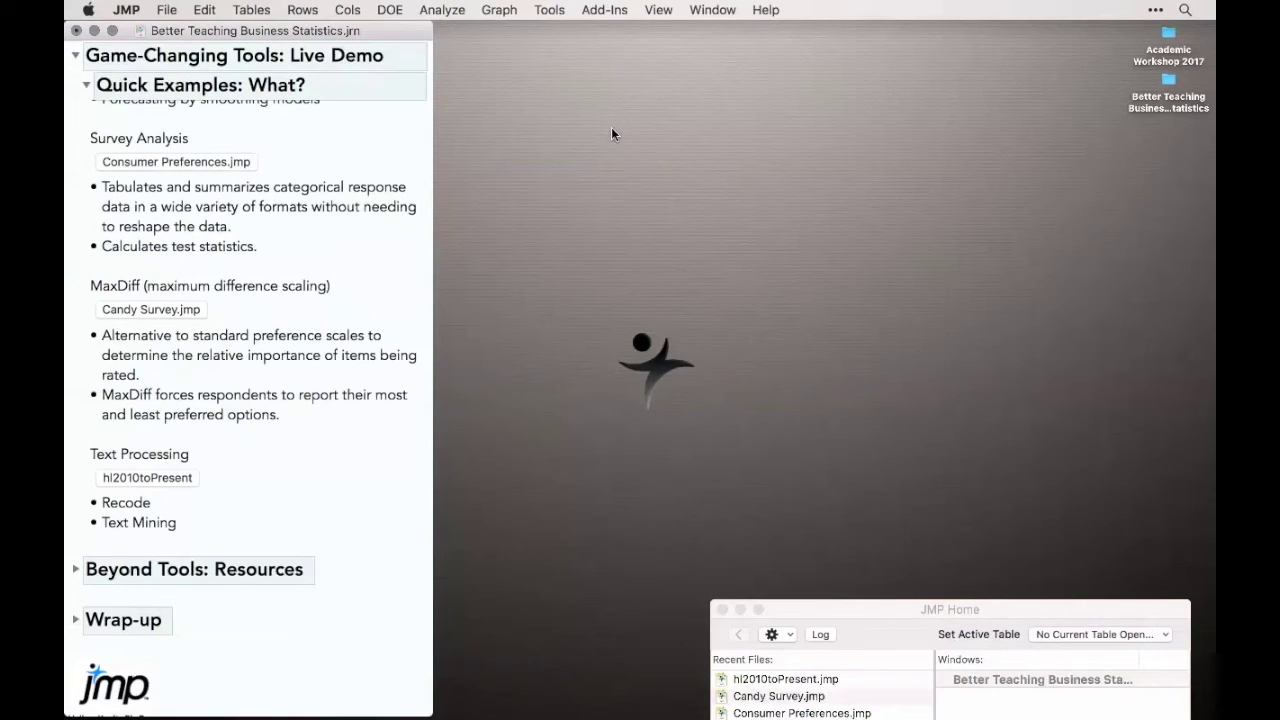
pyautogui.click(440, 11)
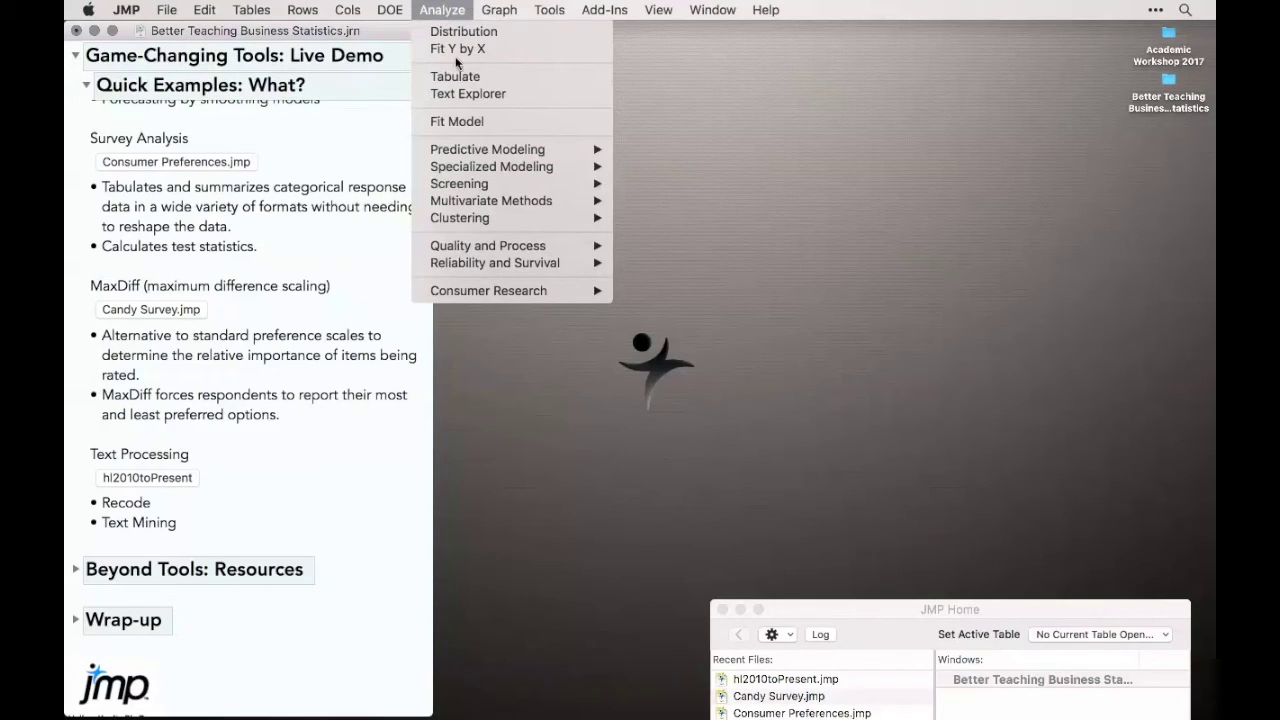
pyautogui.moveTo(502, 172)
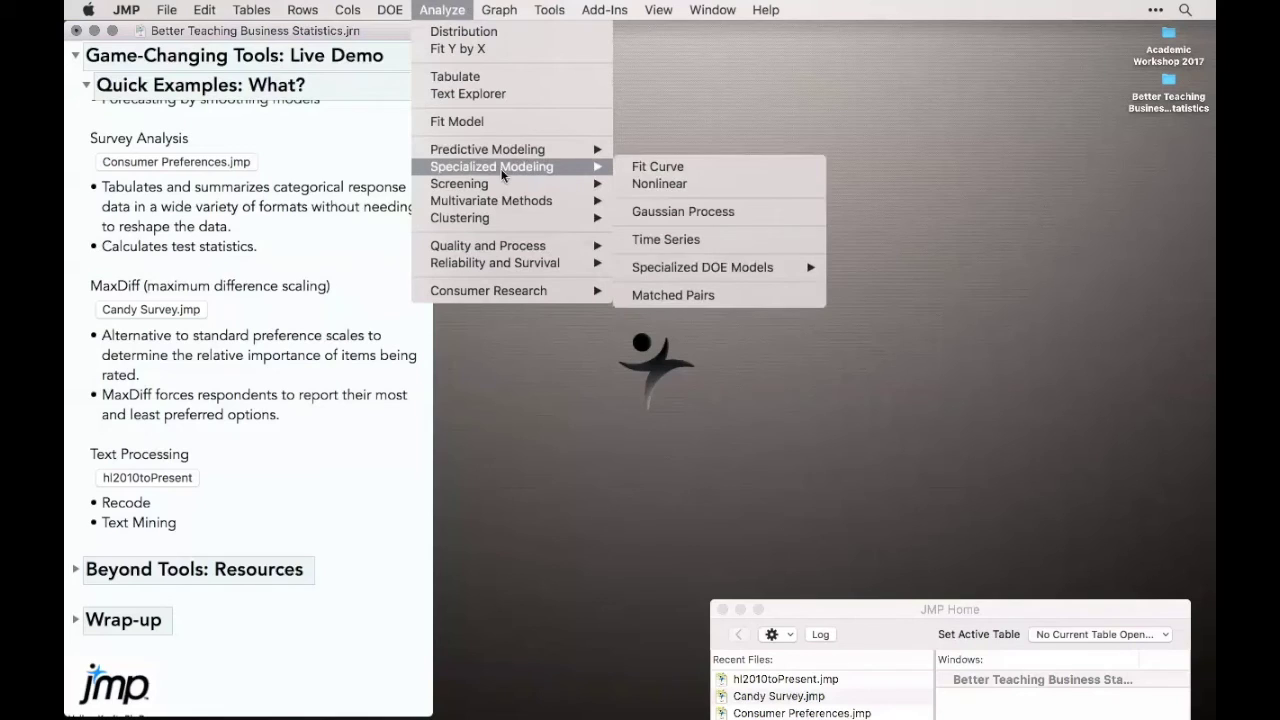
pyautogui.moveTo(506, 199)
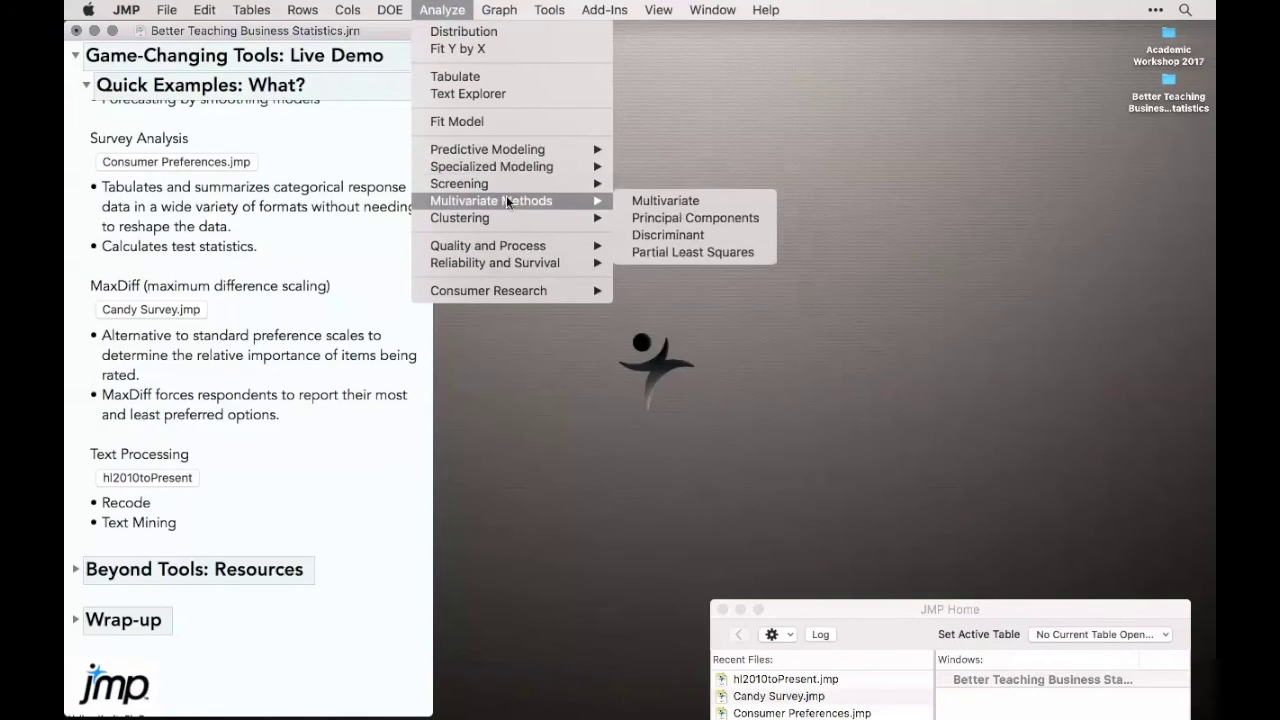
pyautogui.moveTo(518, 223)
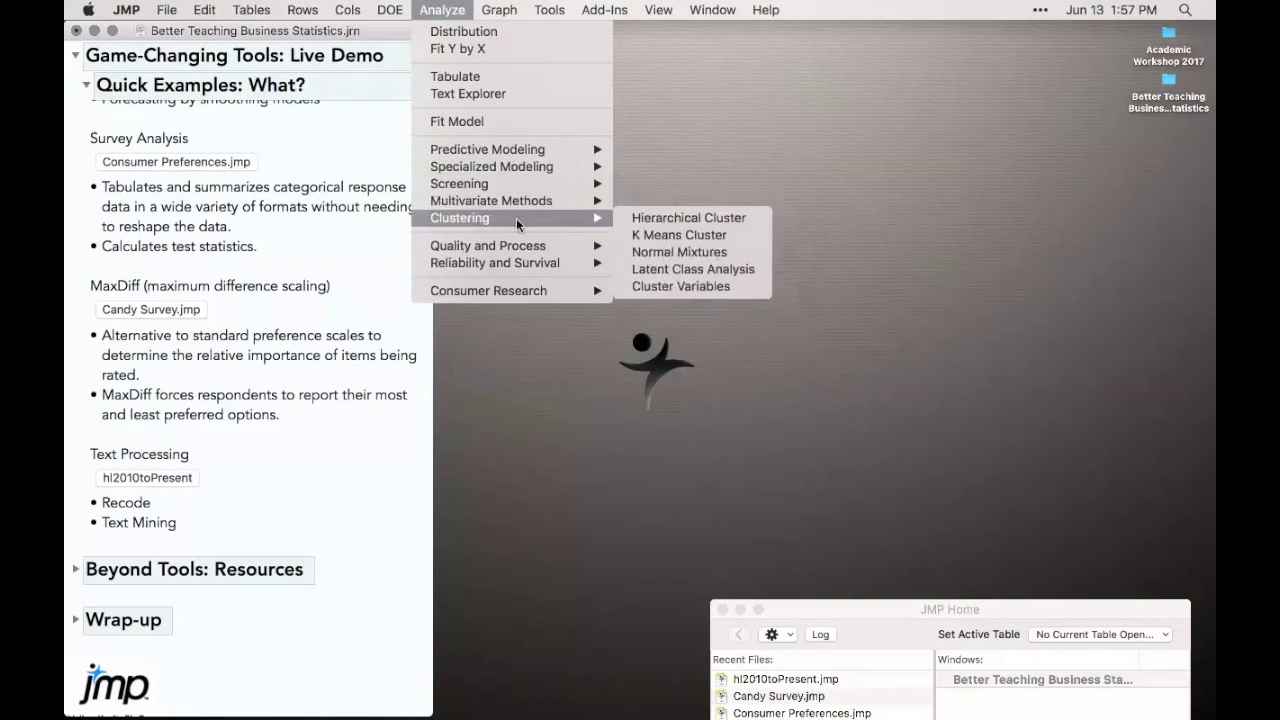
pyautogui.moveTo(546, 297)
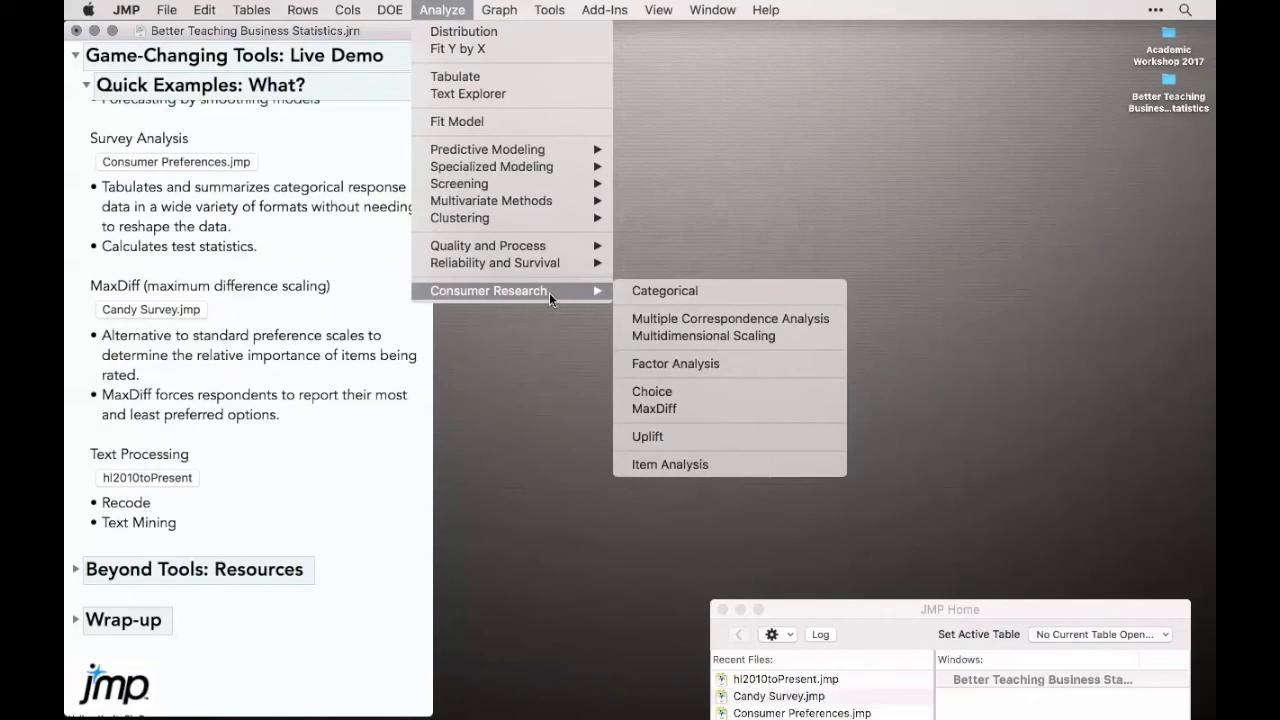
pyautogui.click(529, 373)
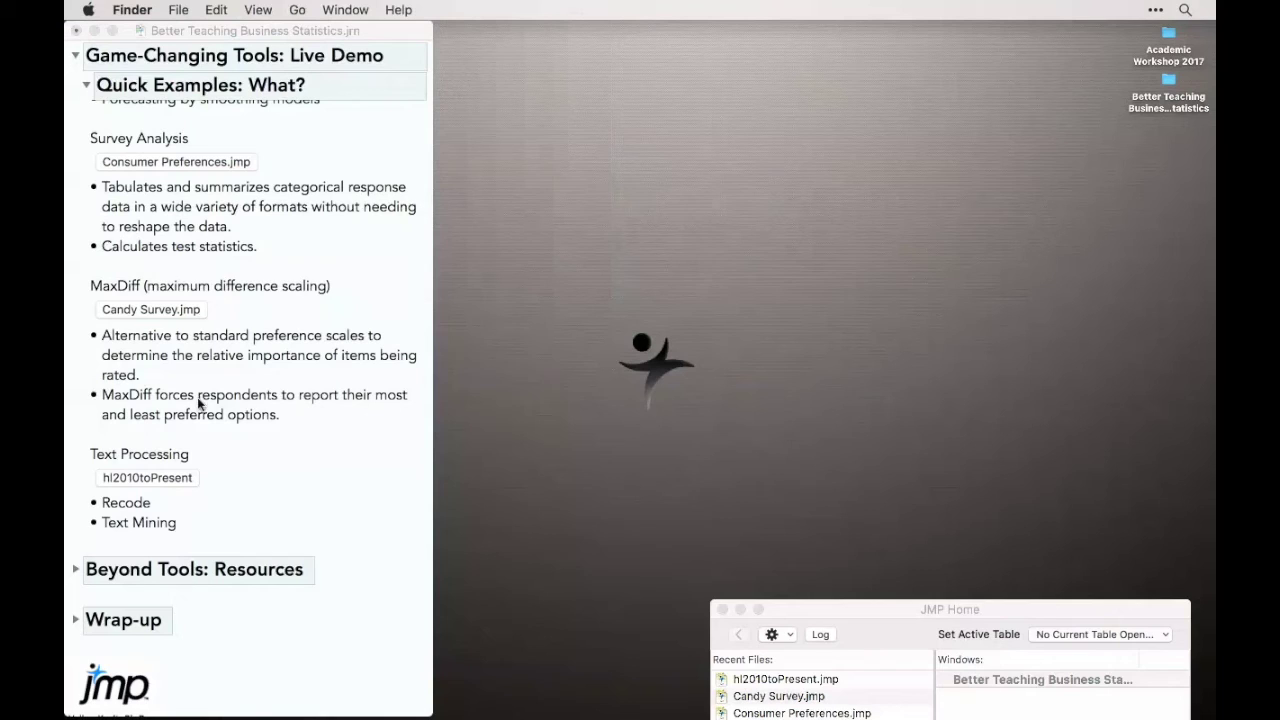
# - Expand the Beyond Tools: Resources section of the journal to show the learning and teaching material links
pyautogui.scroll(2, 179, 458)
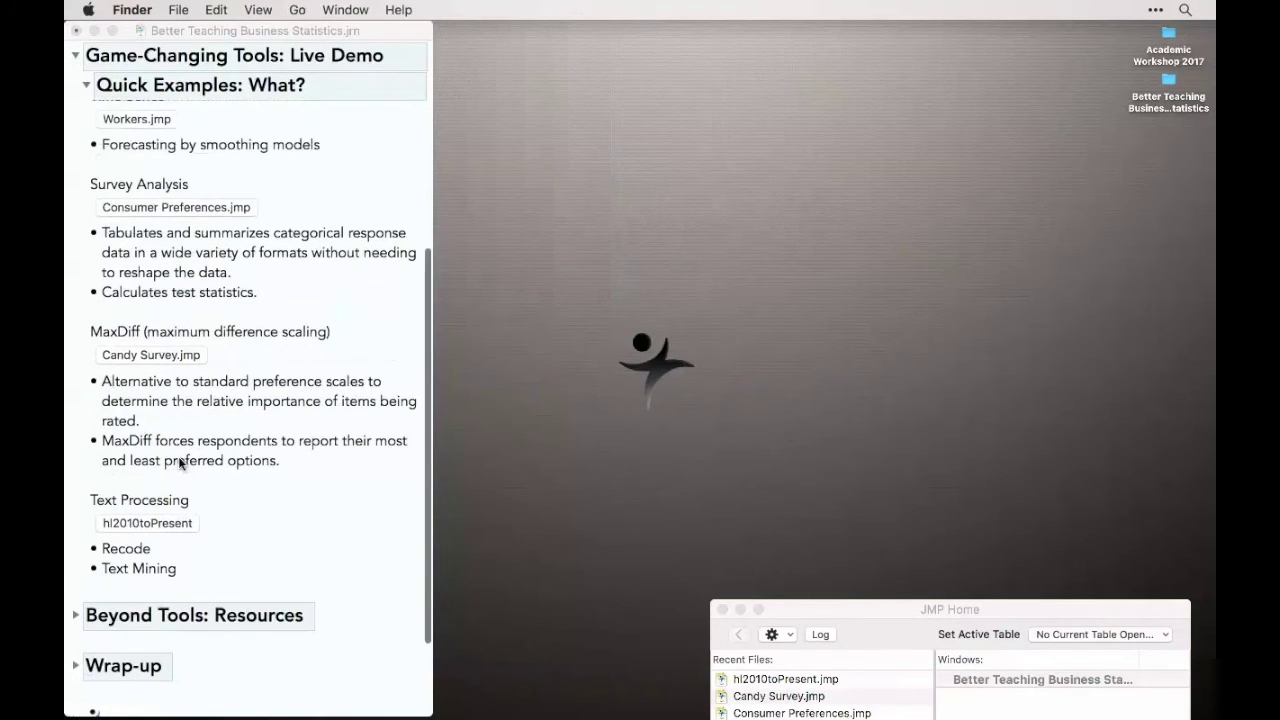
pyautogui.click(78, 615)
pyautogui.click(78, 615)
pyautogui.scroll(-8, 270, 593)
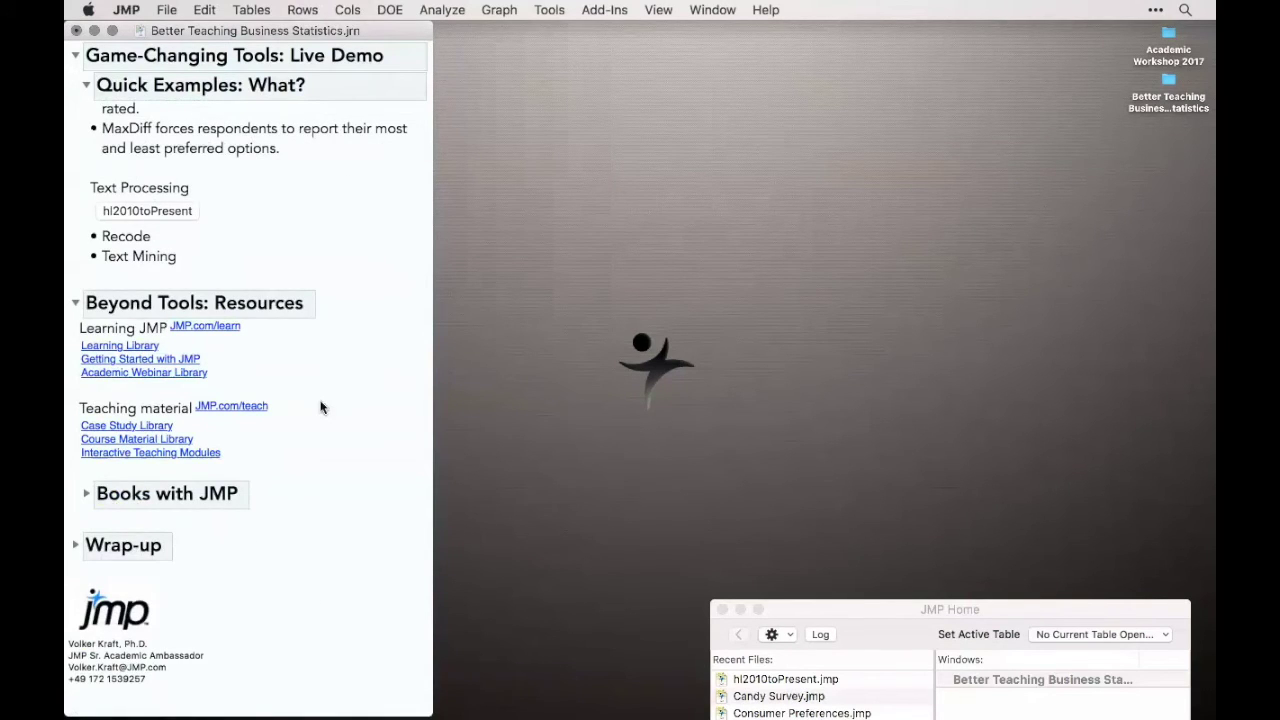
# - Switch to Safari and open the Time Series category of the Learning Library from the JMP Academic resources page
pyautogui.moveTo(960, 685)
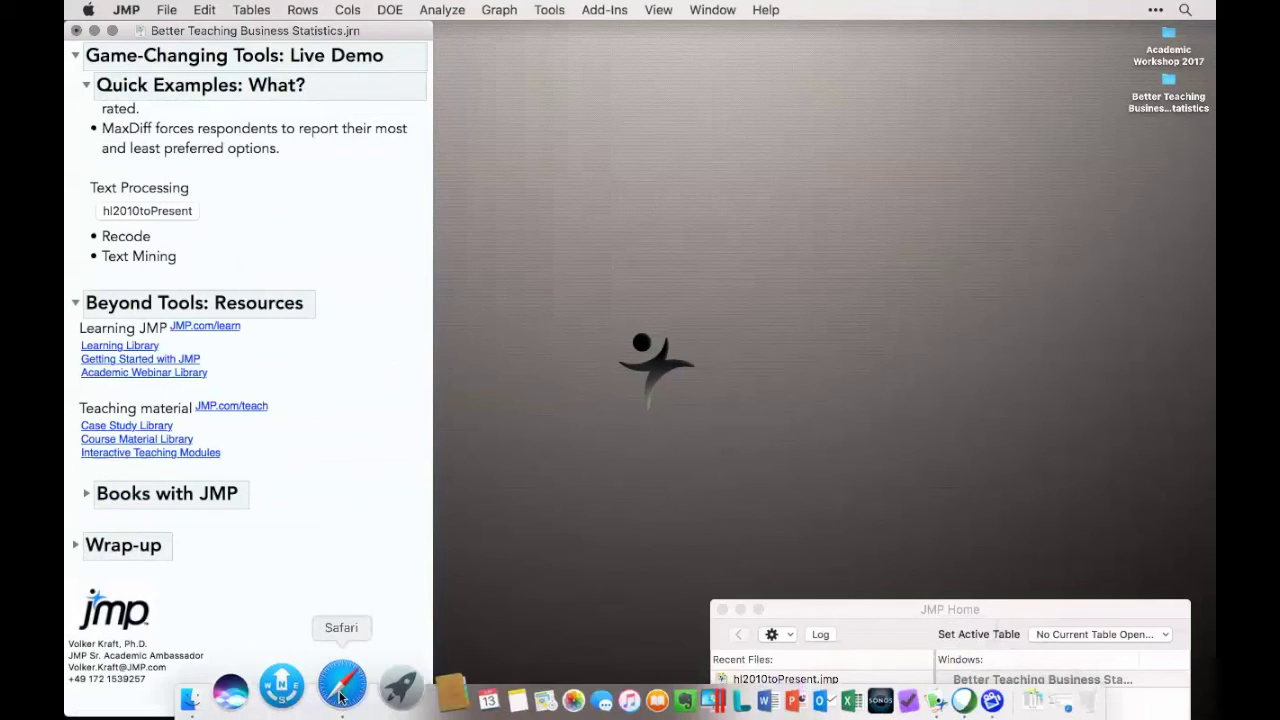
pyautogui.click(340, 690)
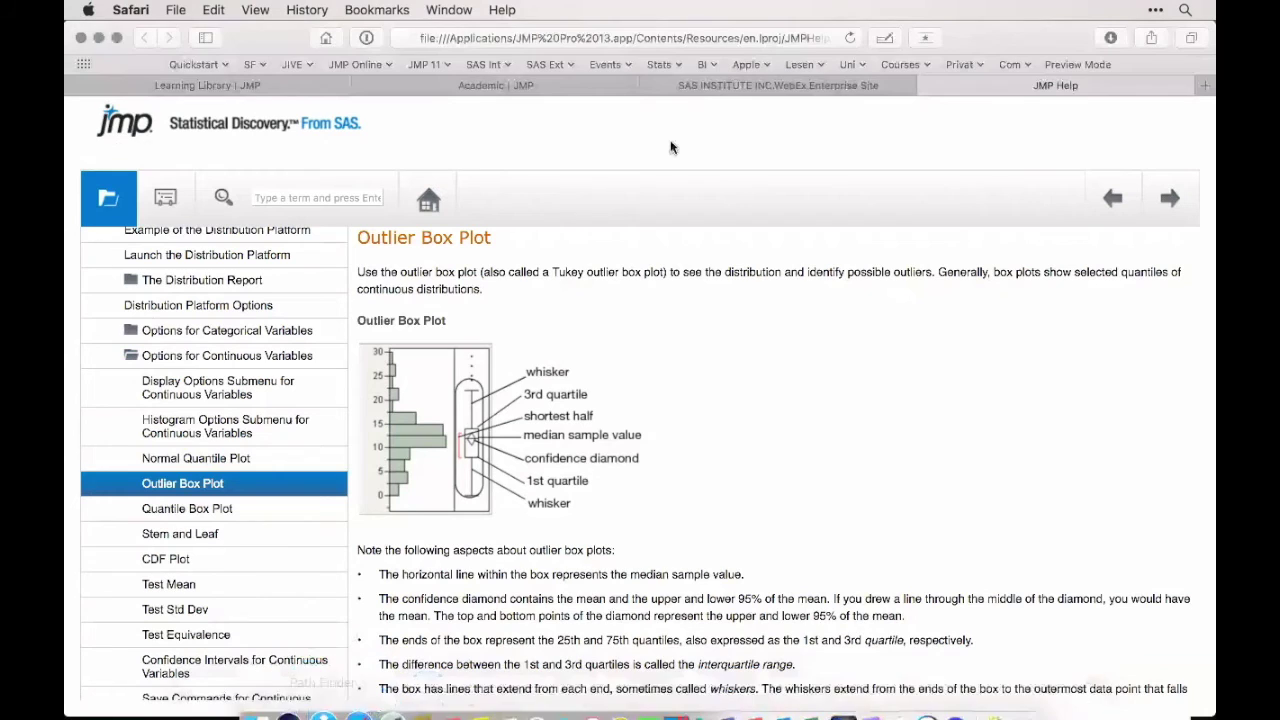
pyautogui.click(464, 88)
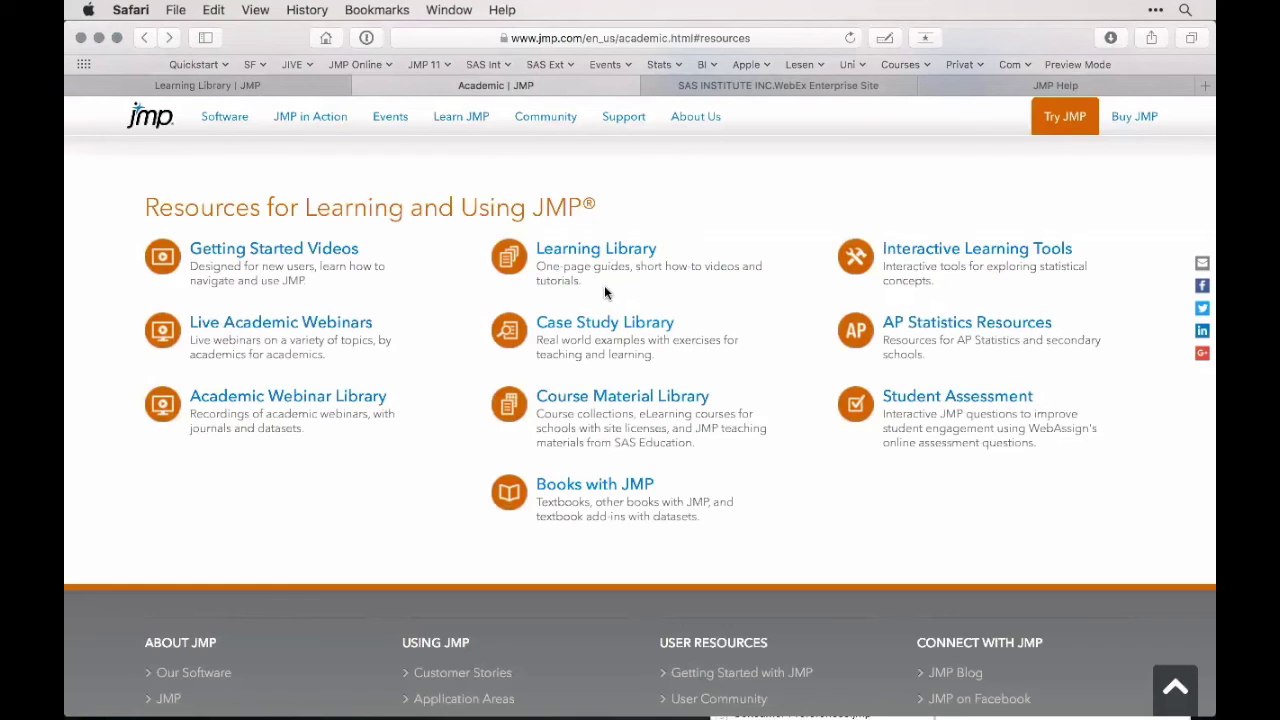
pyautogui.click(592, 252)
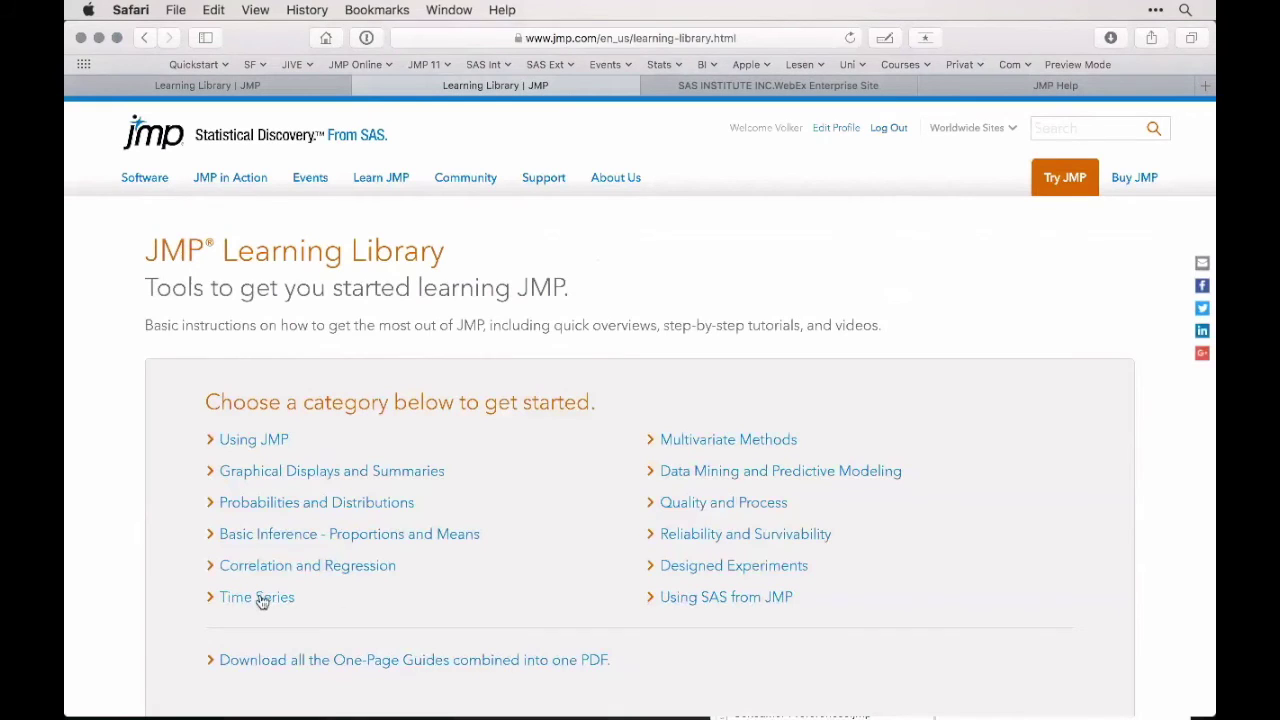
pyautogui.click(260, 597)
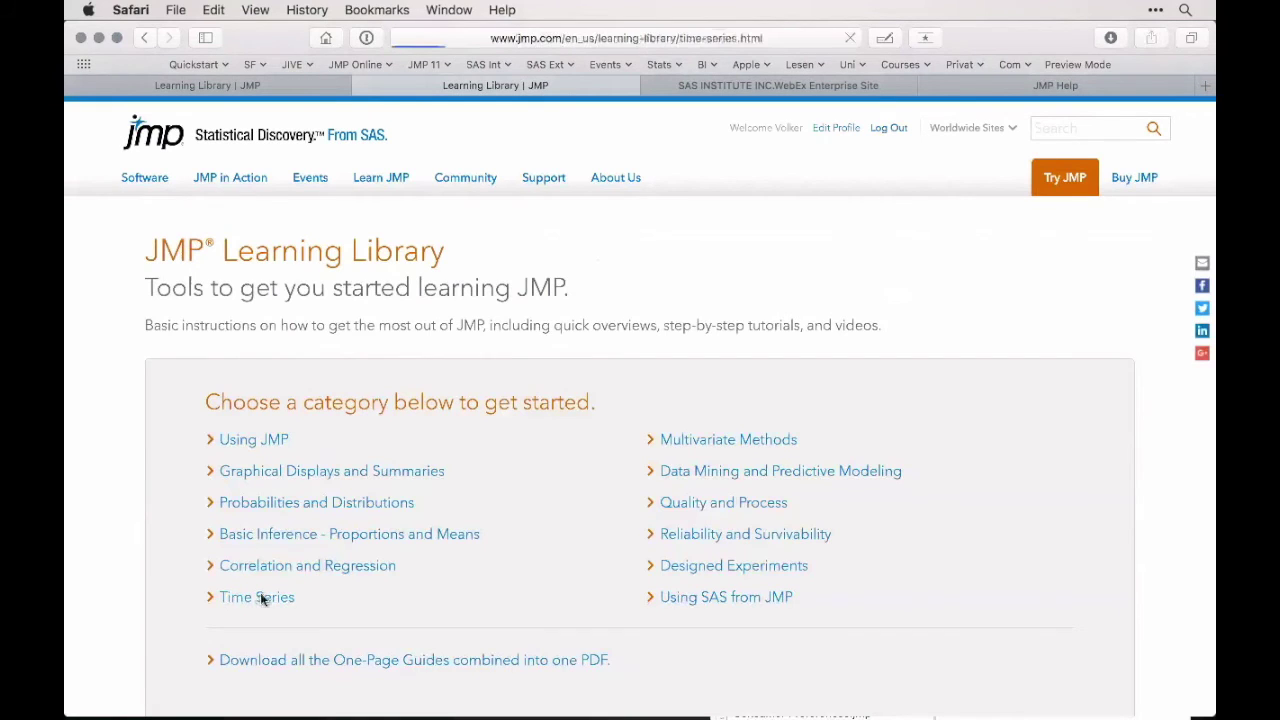
pyautogui.scroll(-3, 260, 597)
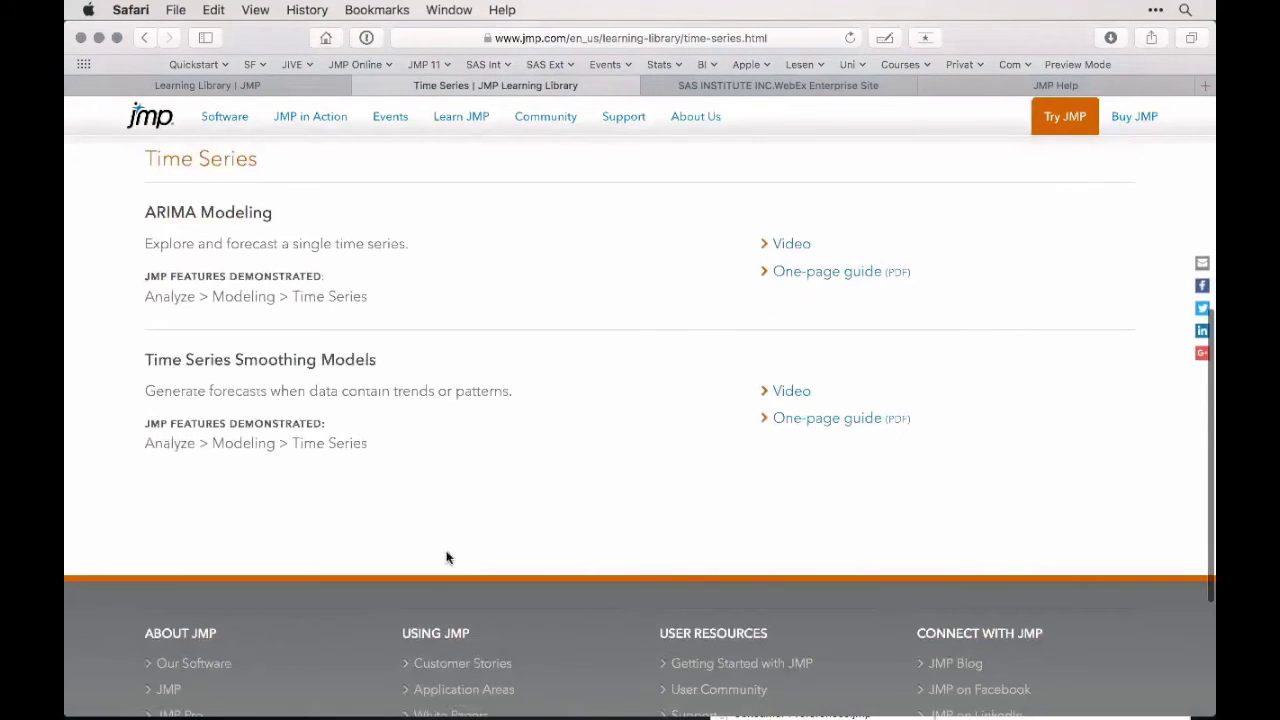
# - Open the one-page guide for Time Series Smoothing Models, look through it and close it
pyautogui.click(826, 420)
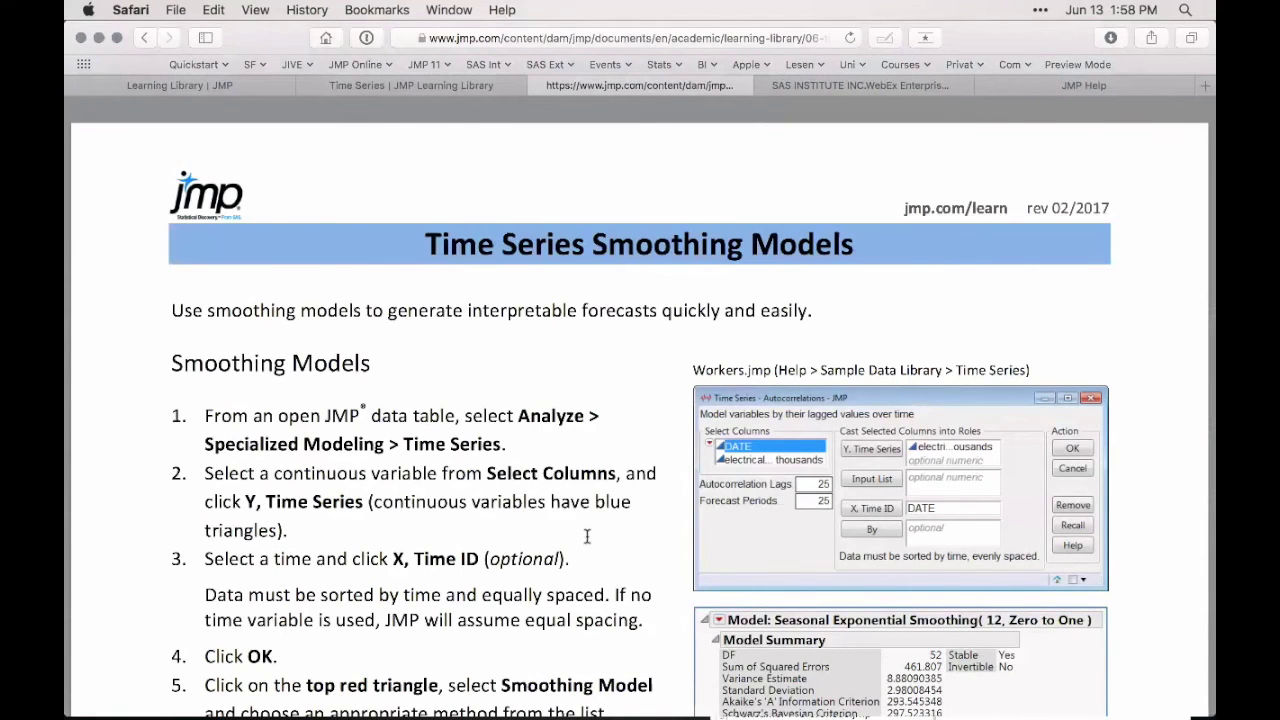
pyautogui.scroll(-15, 587, 537)
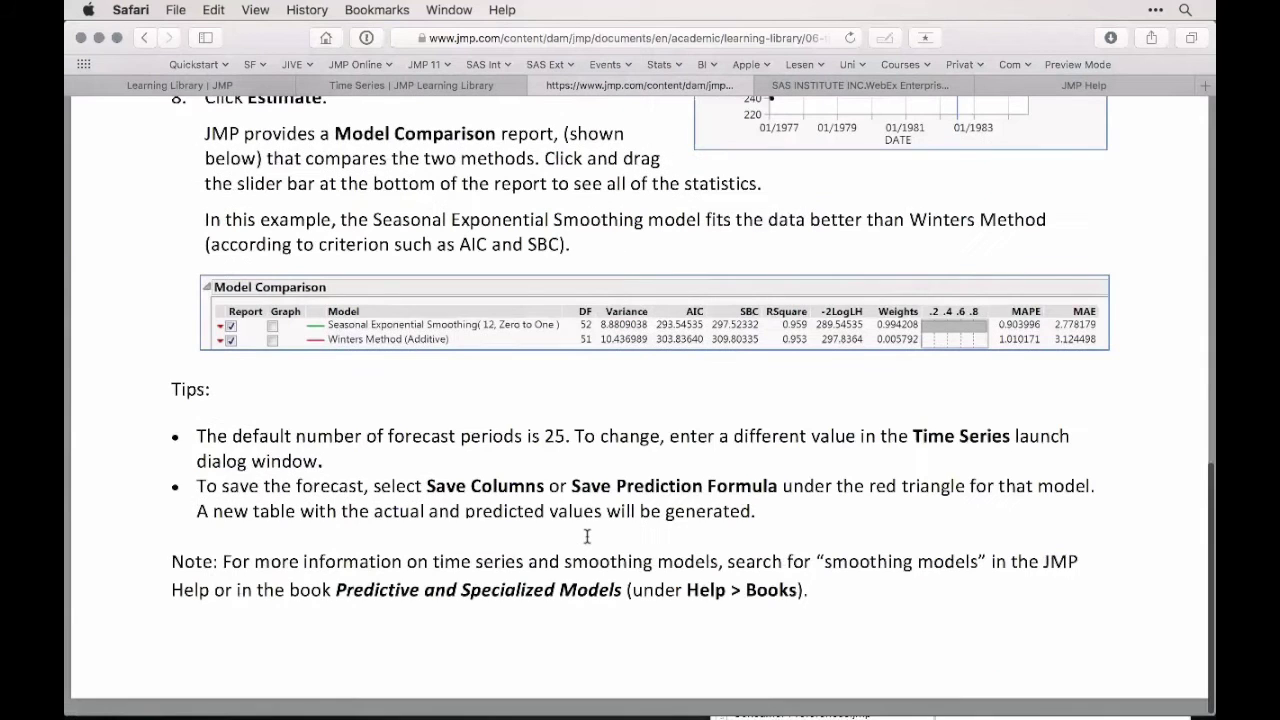
pyautogui.scroll(15, 566, 380)
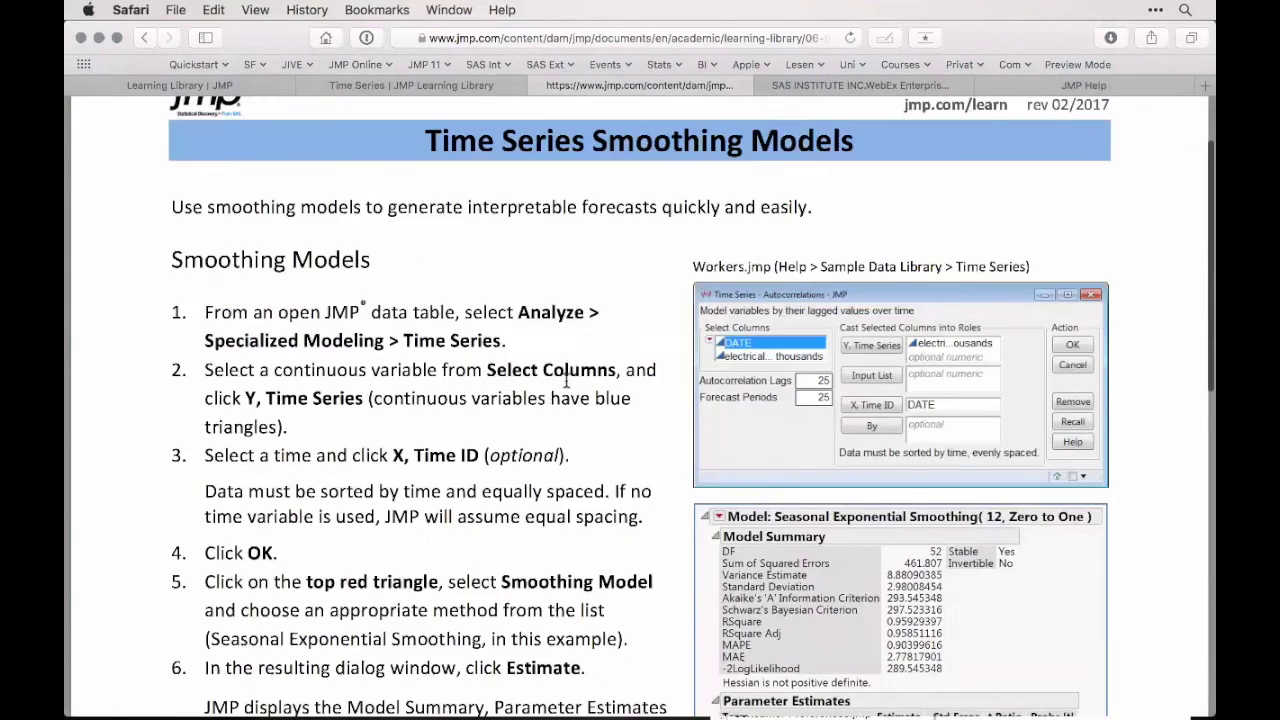
pyautogui.click(537, 86)
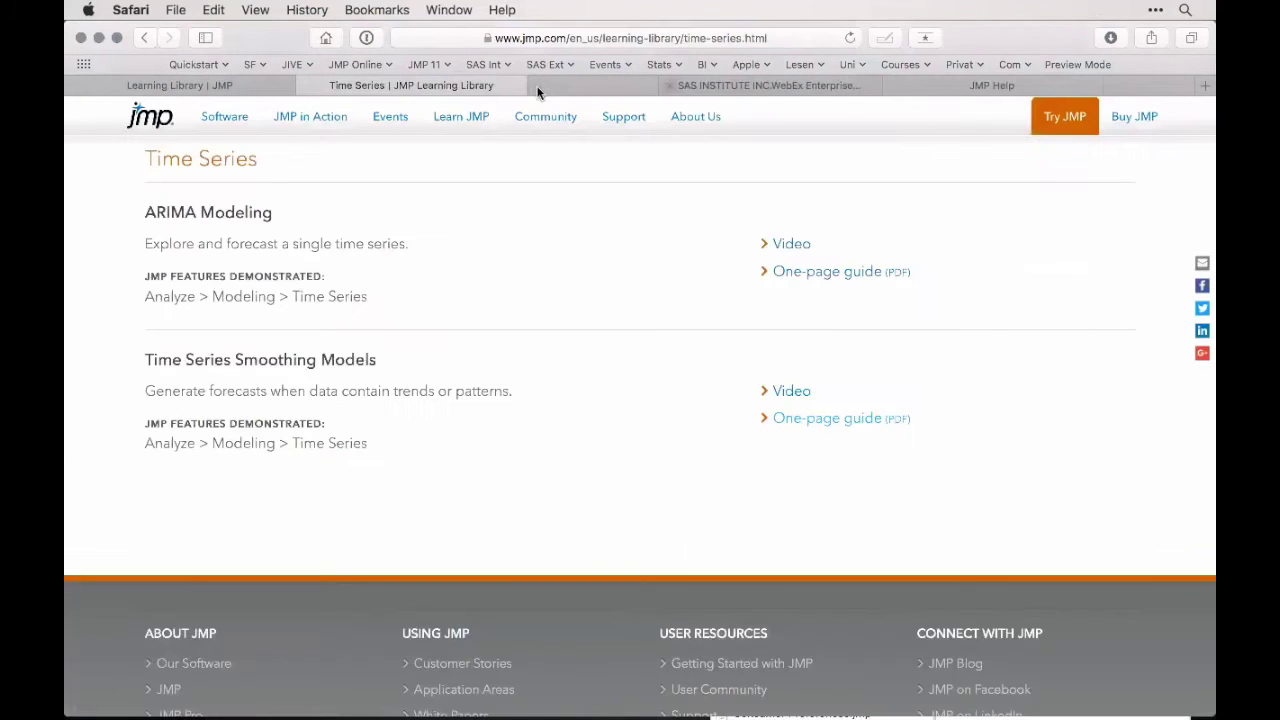
# - Return to the academic resources page and look through the Case Study Library's cases by course
pyautogui.click(240, 86)
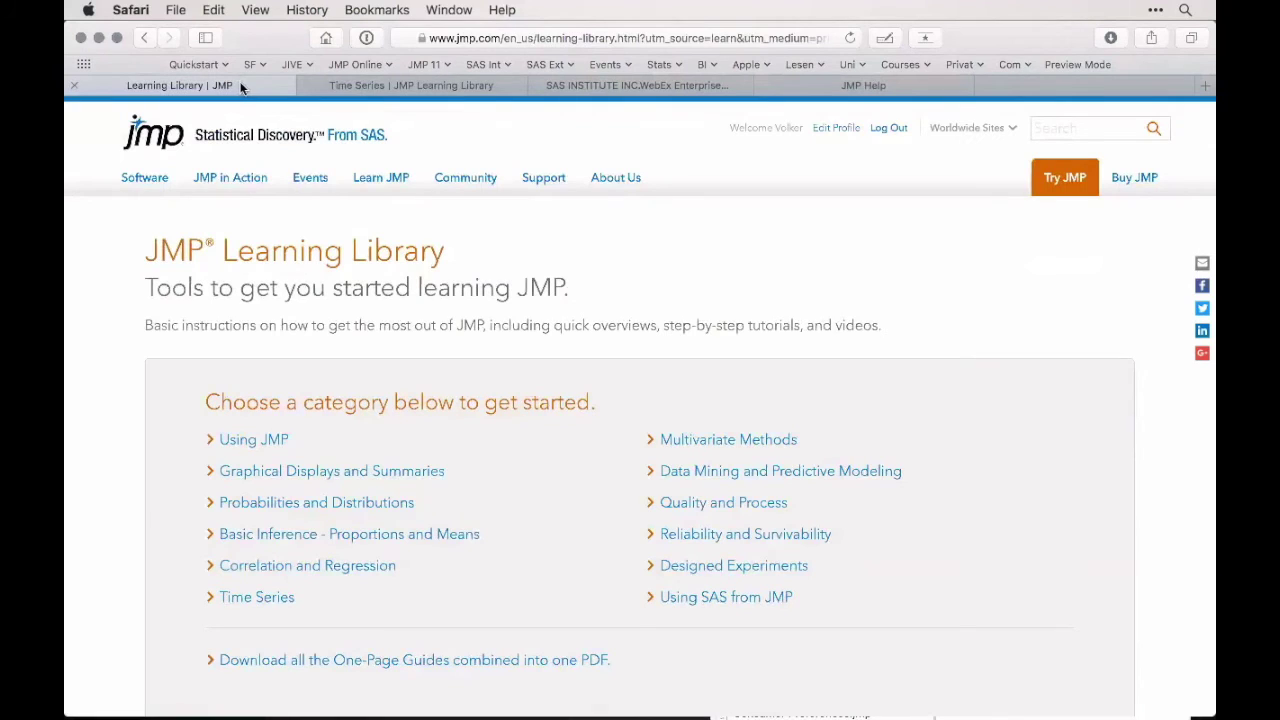
pyautogui.click(381, 84)
pyautogui.click(145, 40)
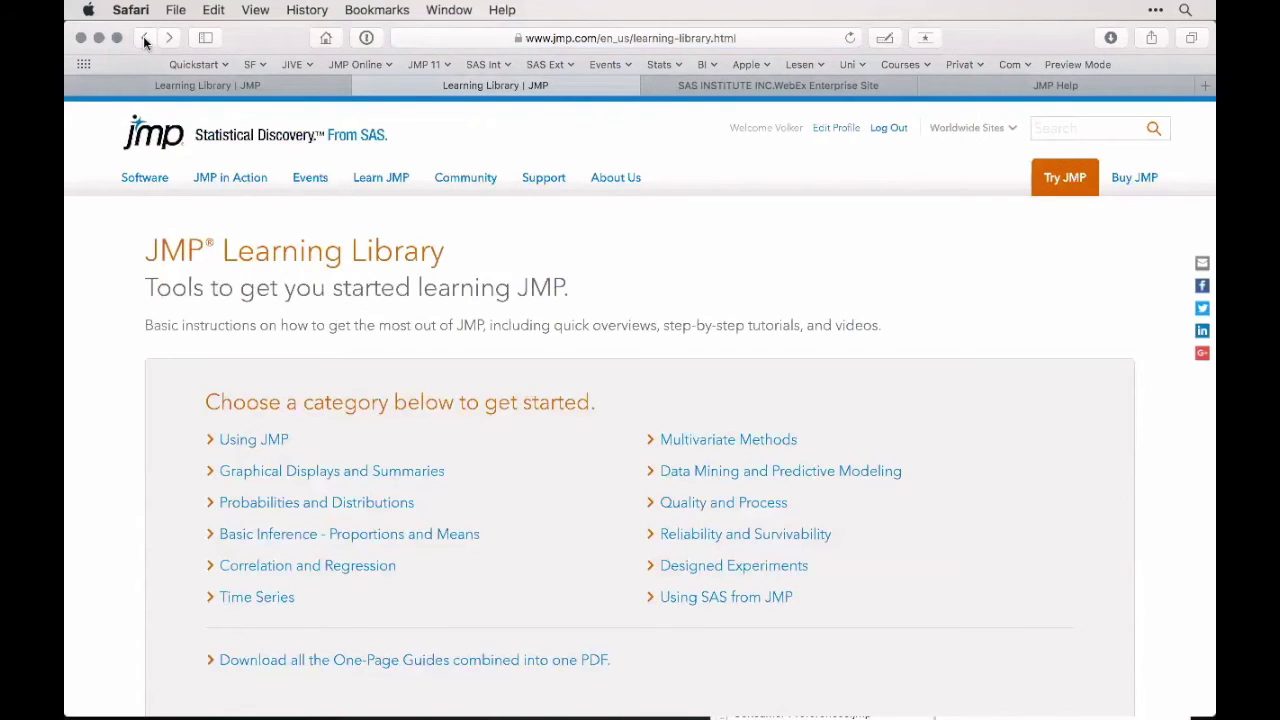
pyautogui.click(145, 40)
pyautogui.click(576, 330)
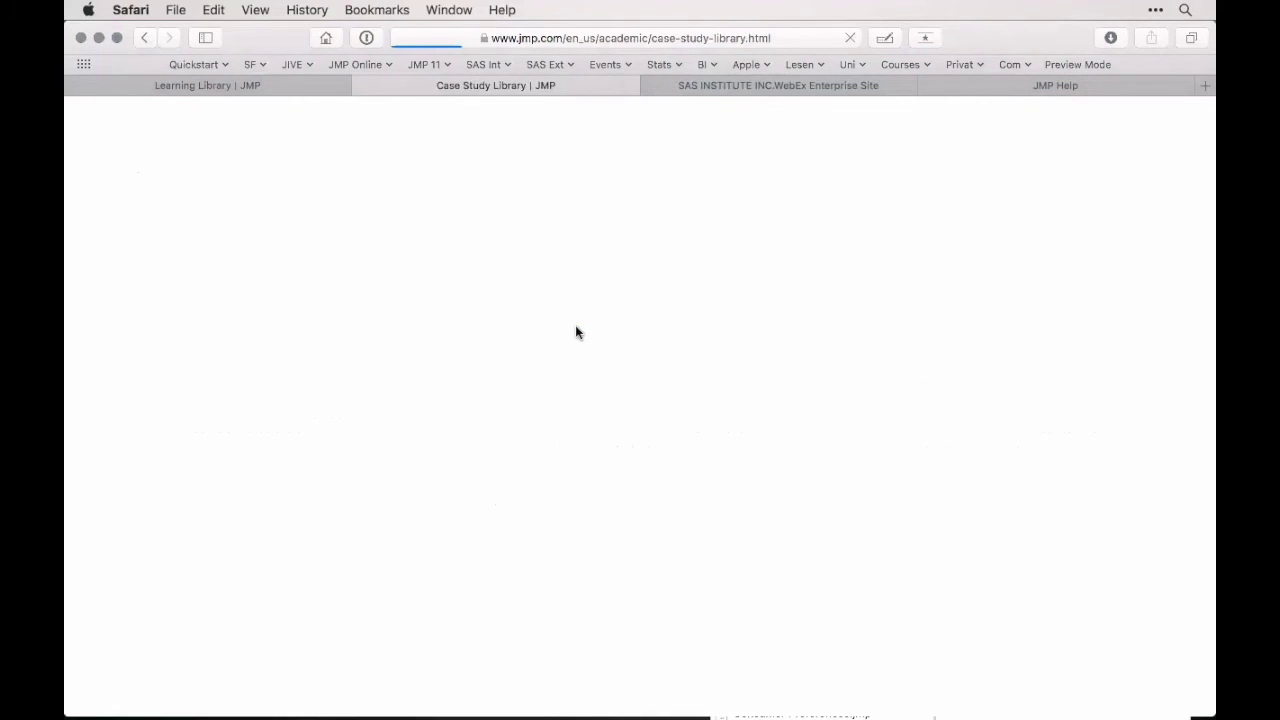
pyautogui.scroll(-2, 576, 332)
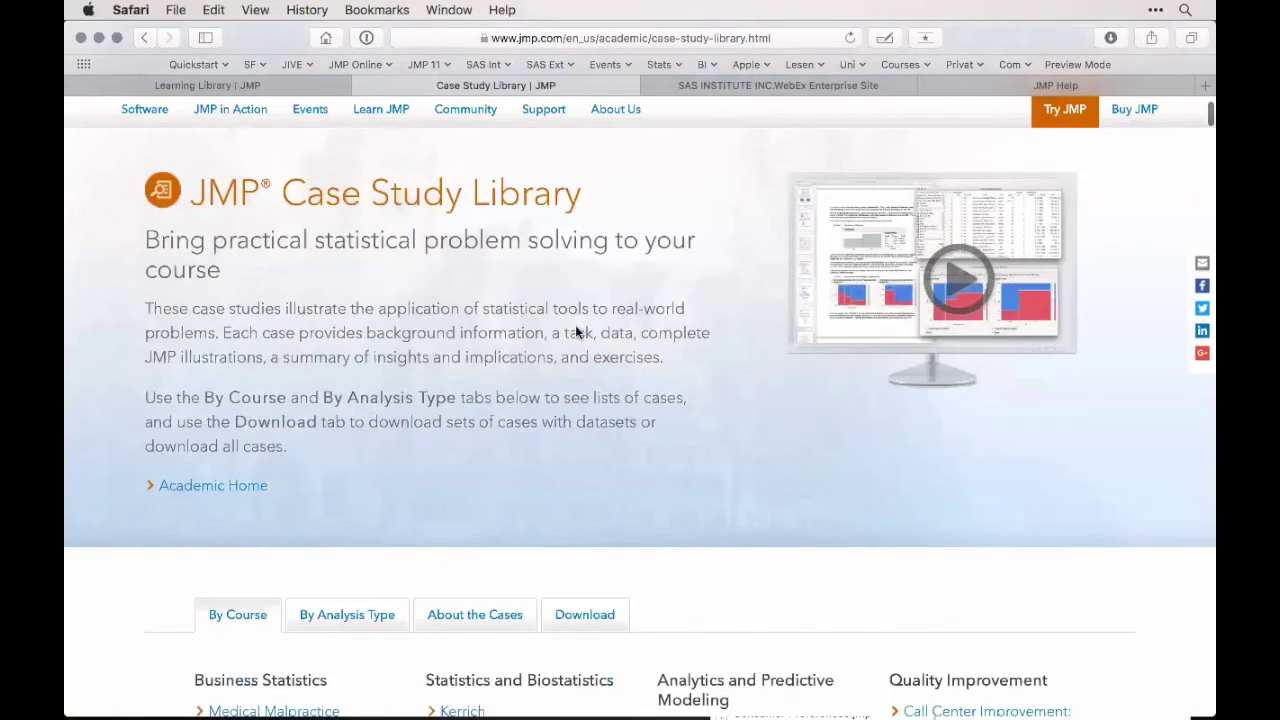
pyautogui.scroll(-5, 576, 332)
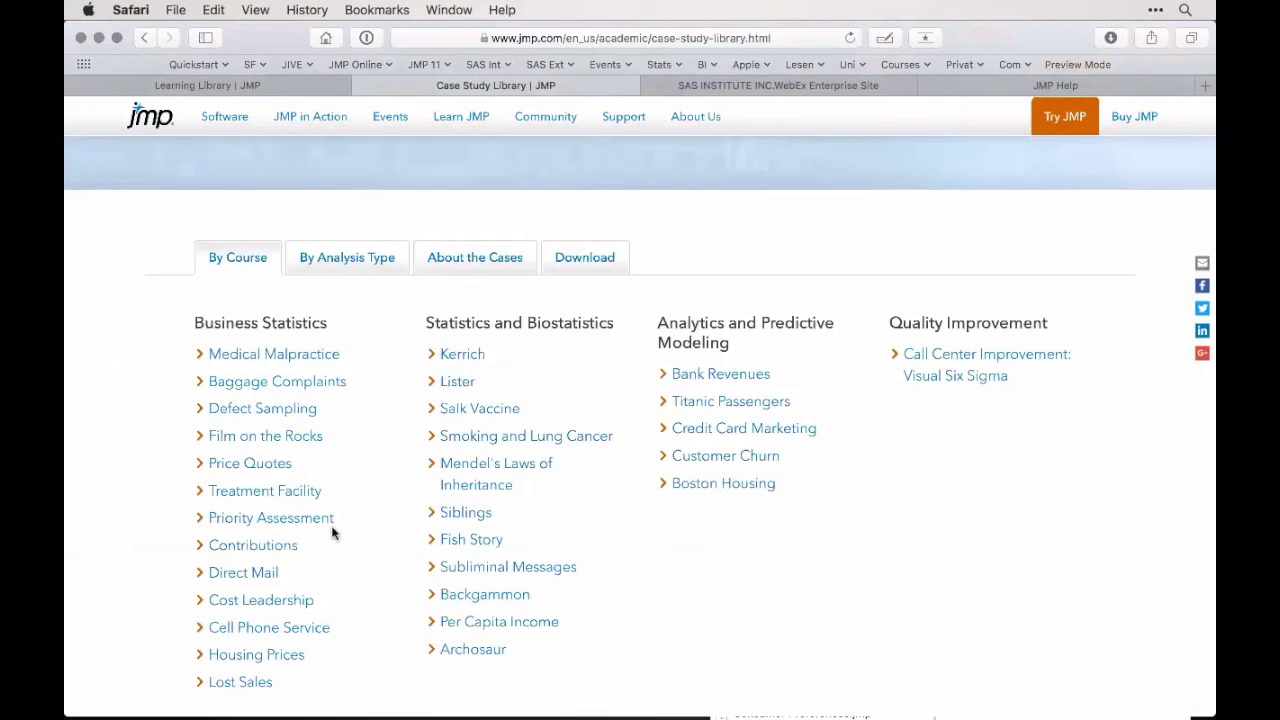
pyautogui.scroll(5, 333, 533)
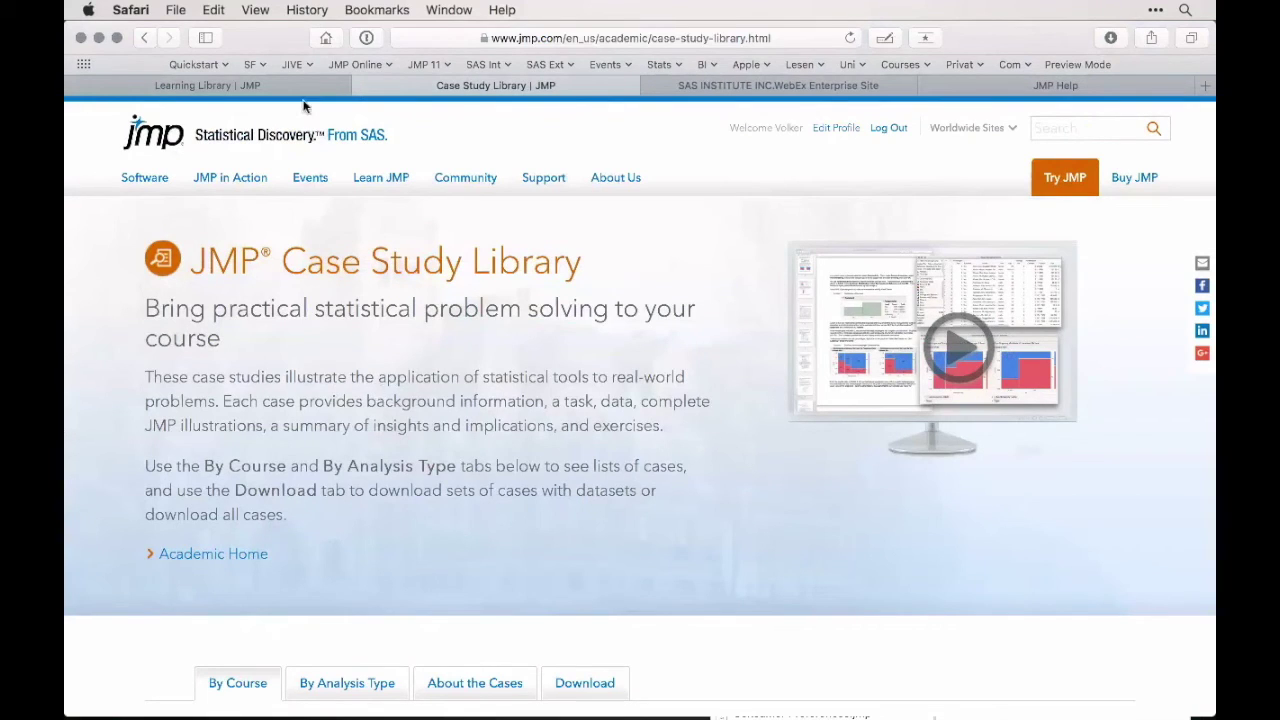
pyautogui.click(145, 37)
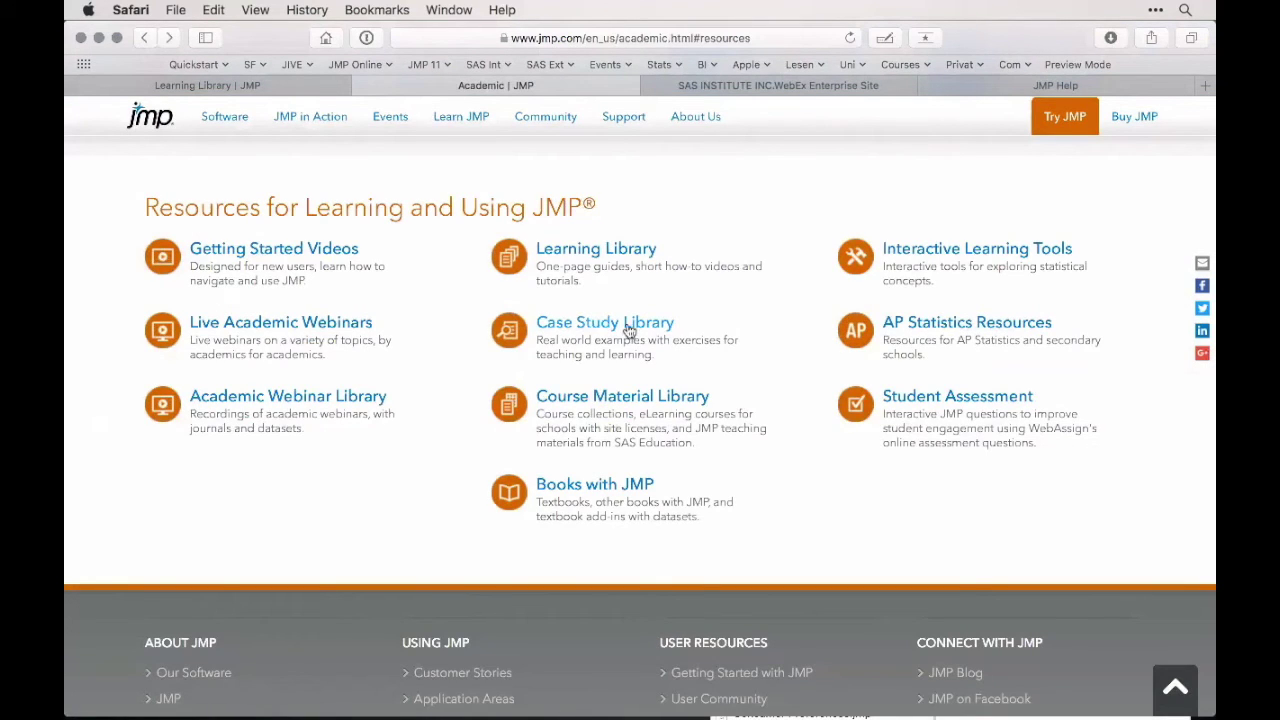
# - Review the course collections, eLearning courses and instructor materials in the Course Material Library, returning to the academic resources page when finished
pyautogui.click(640, 400)
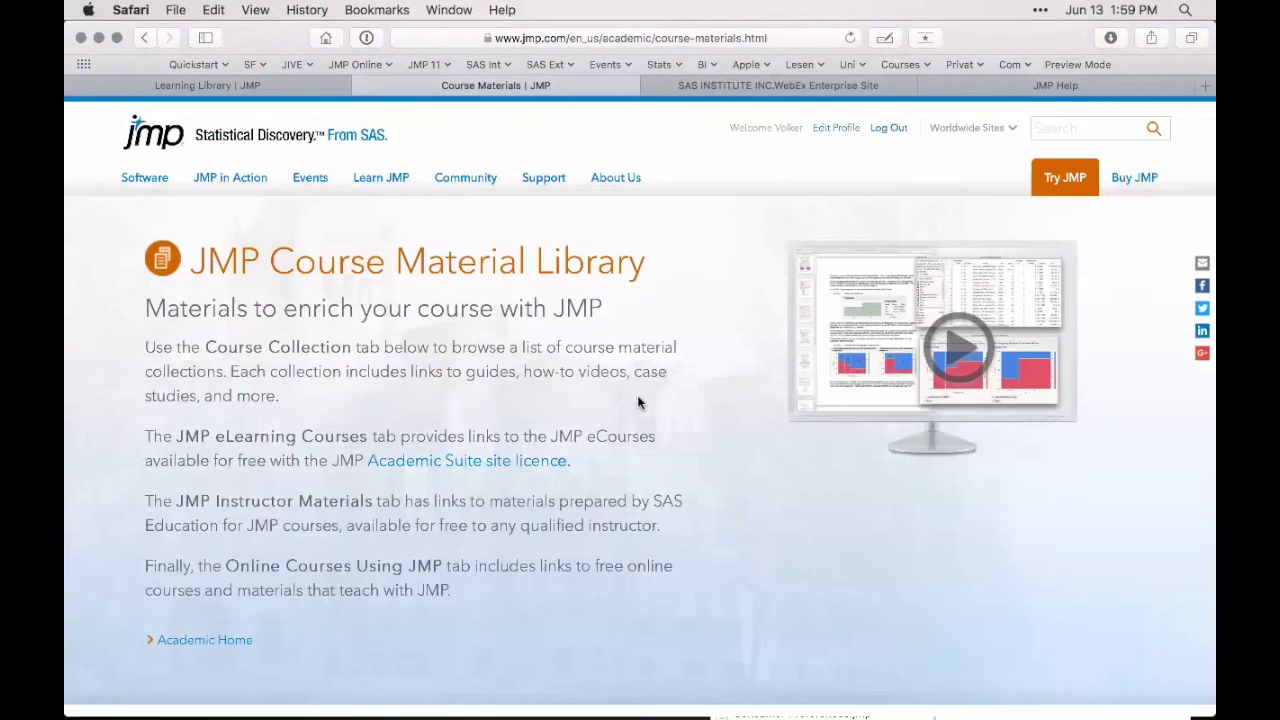
pyautogui.scroll(-10, 601, 620)
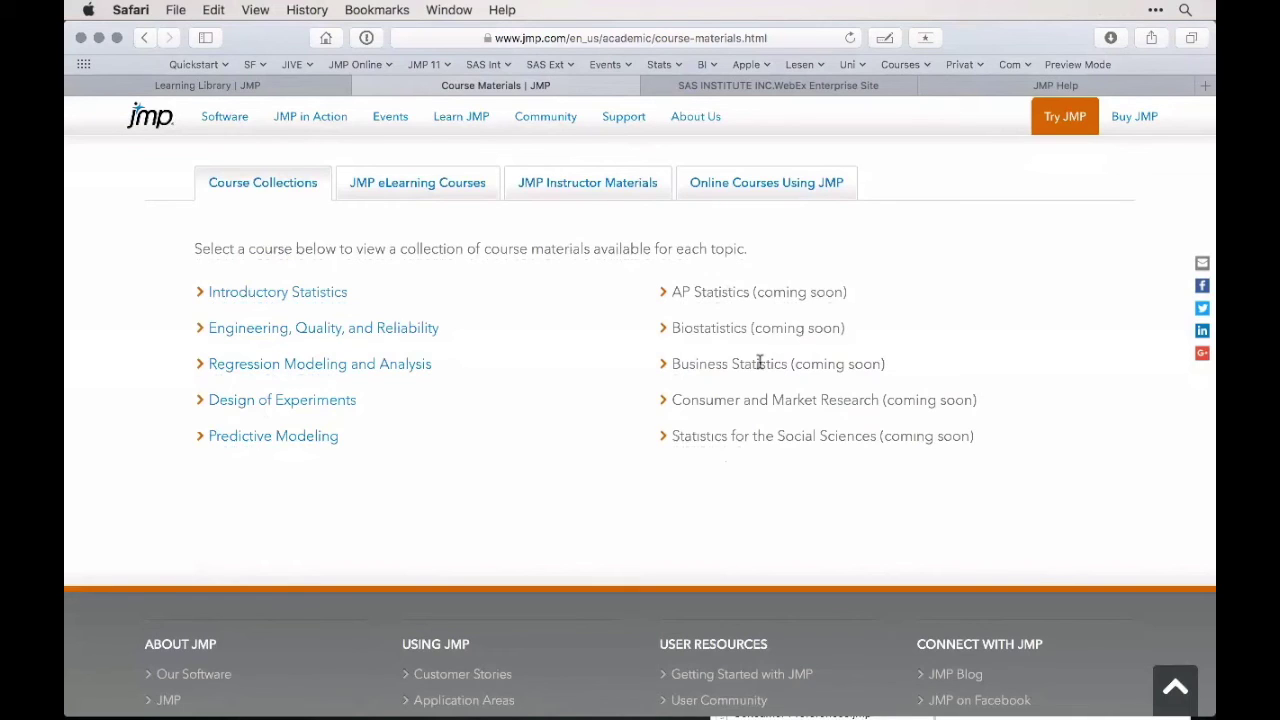
pyautogui.click(406, 182)
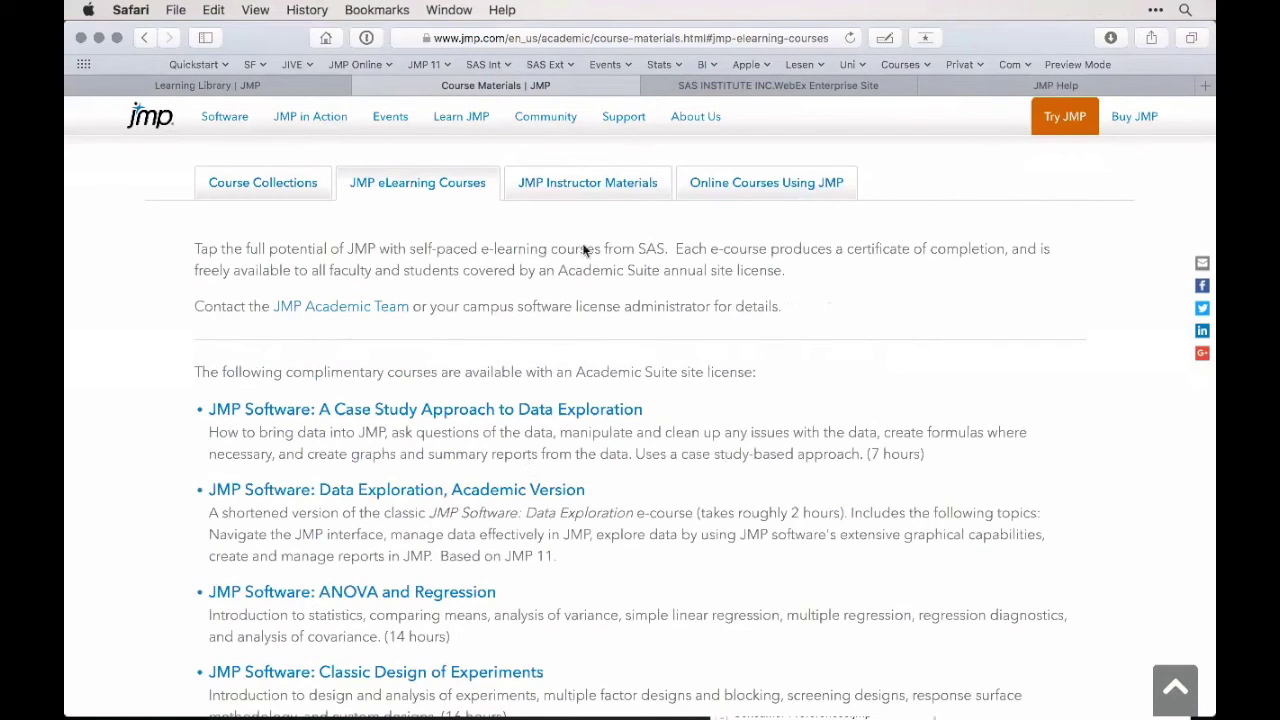
pyautogui.click(575, 188)
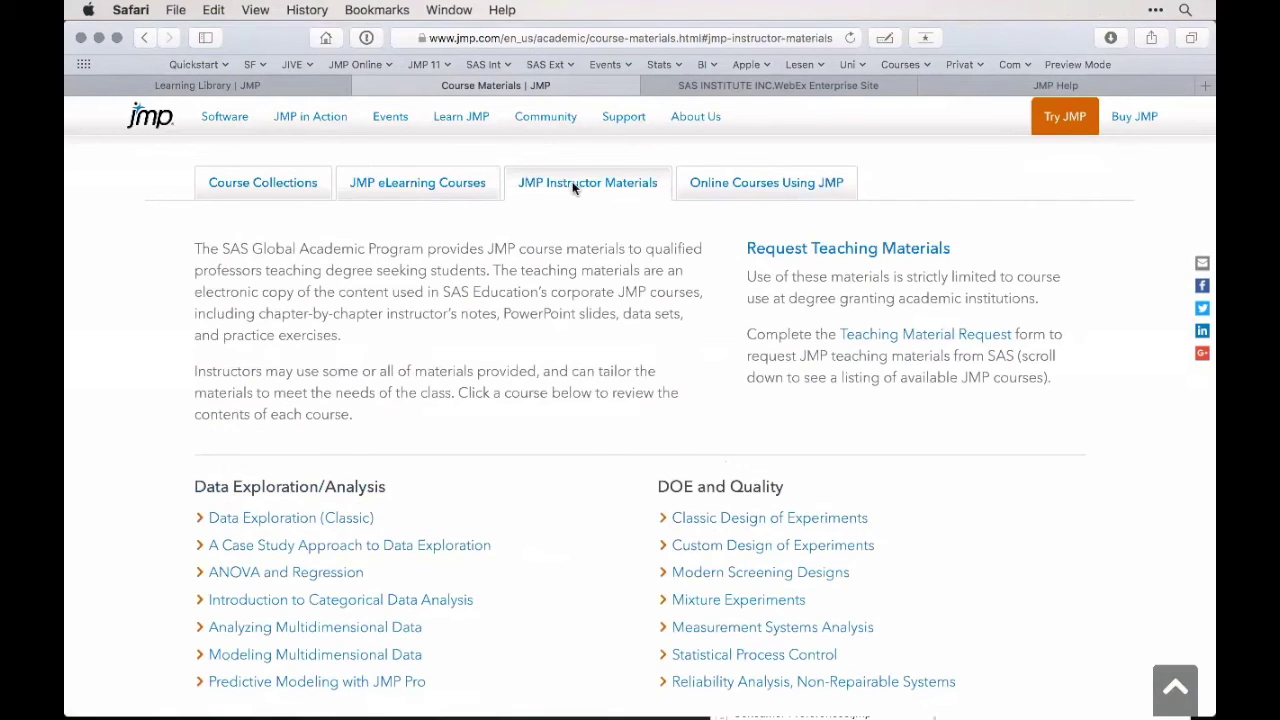
pyautogui.scroll(-4, 538, 470)
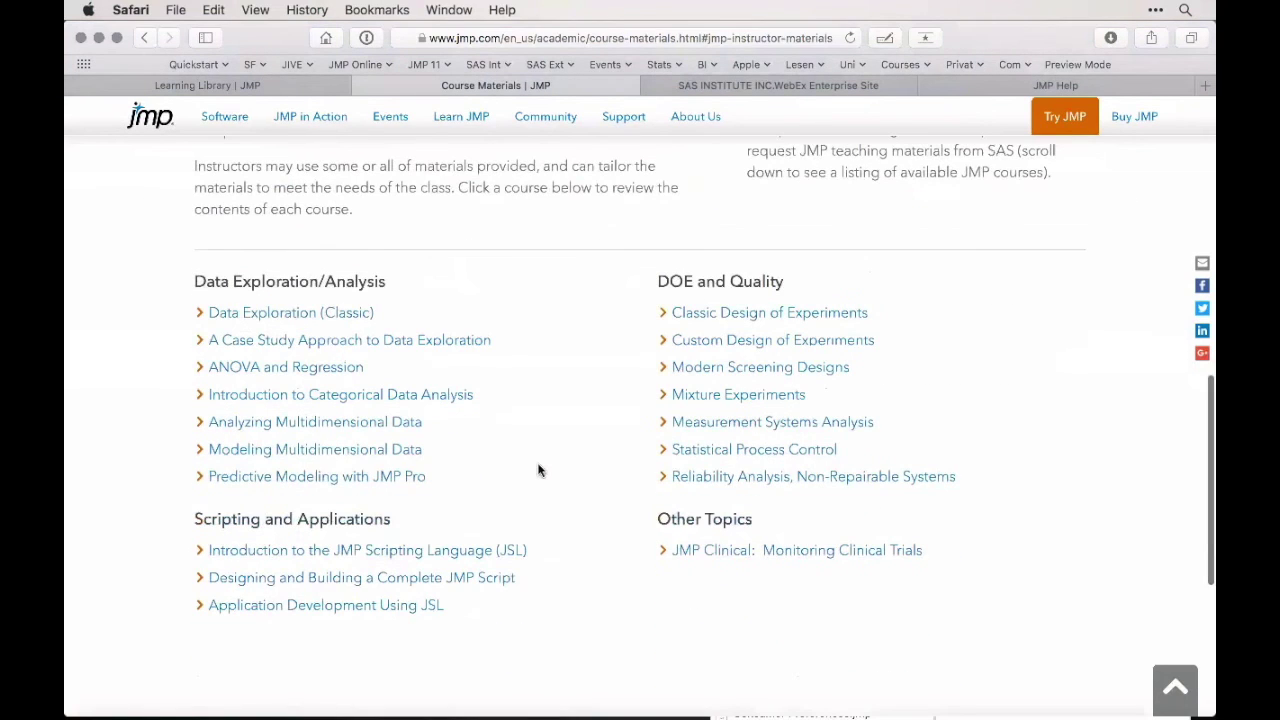
pyautogui.scroll(2, 538, 470)
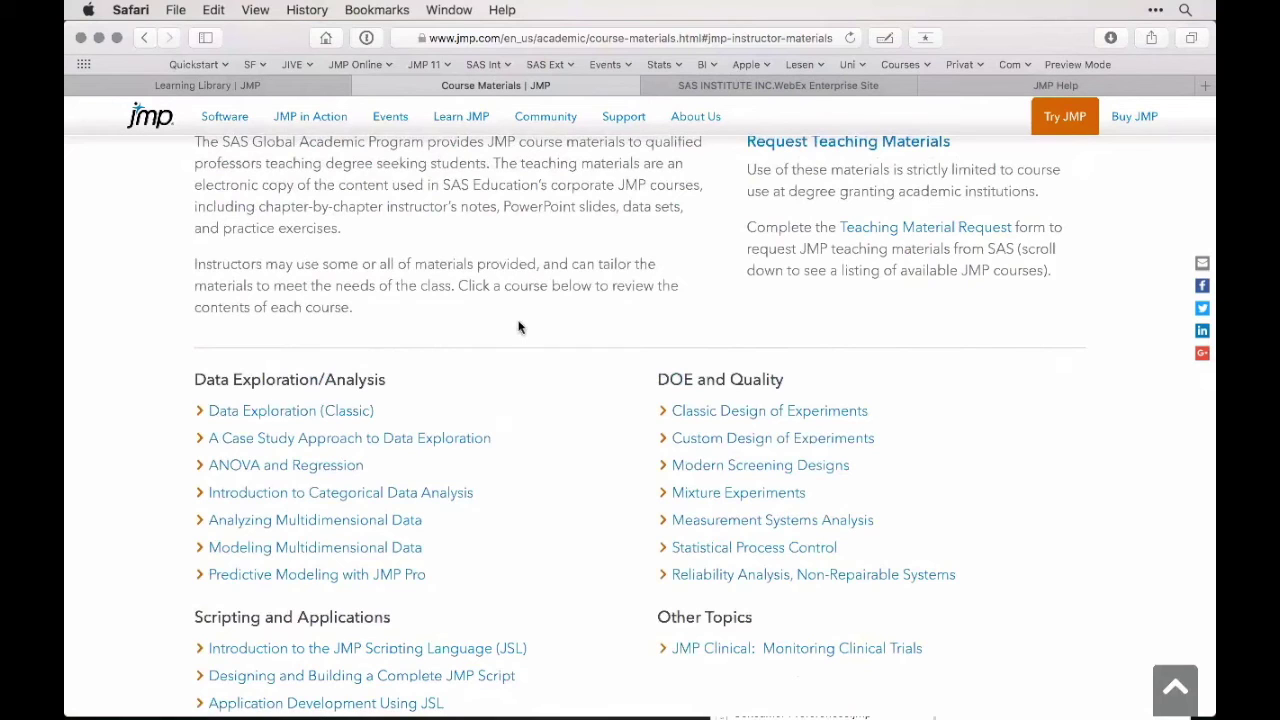
pyautogui.moveTo(657, 714)
pyautogui.click(145, 38)
pyautogui.click(145, 38)
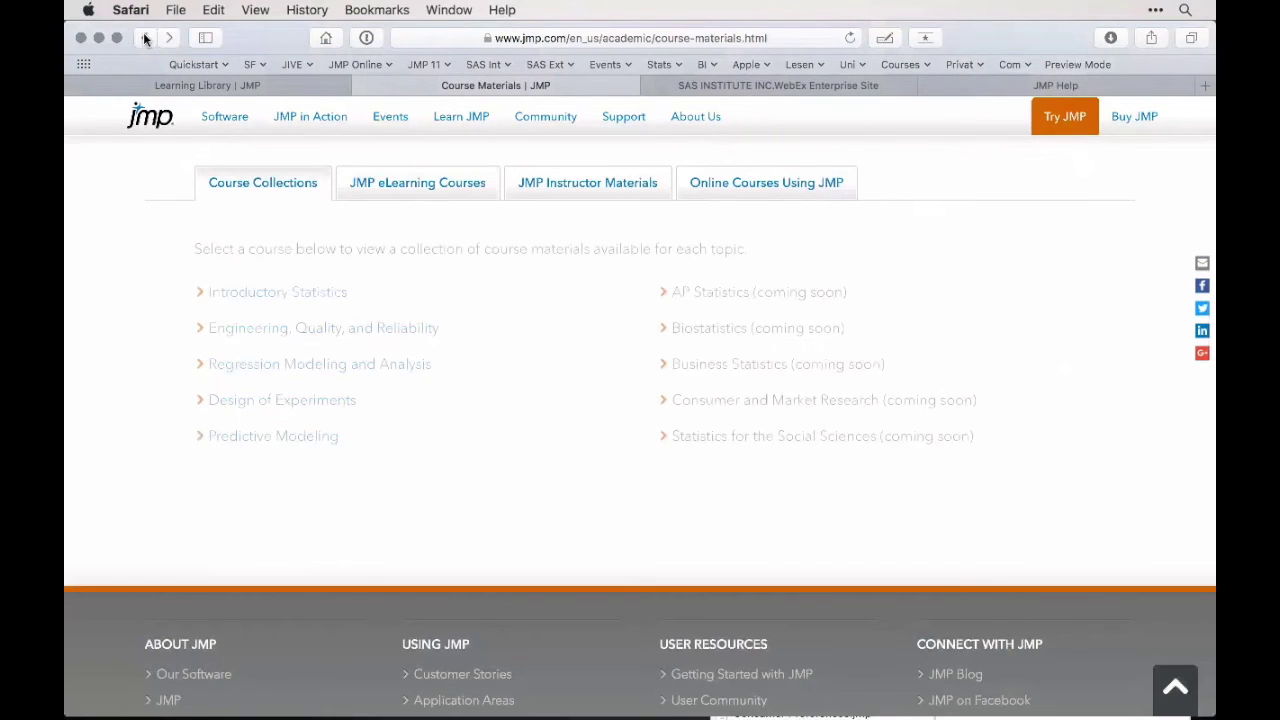
pyautogui.click(145, 38)
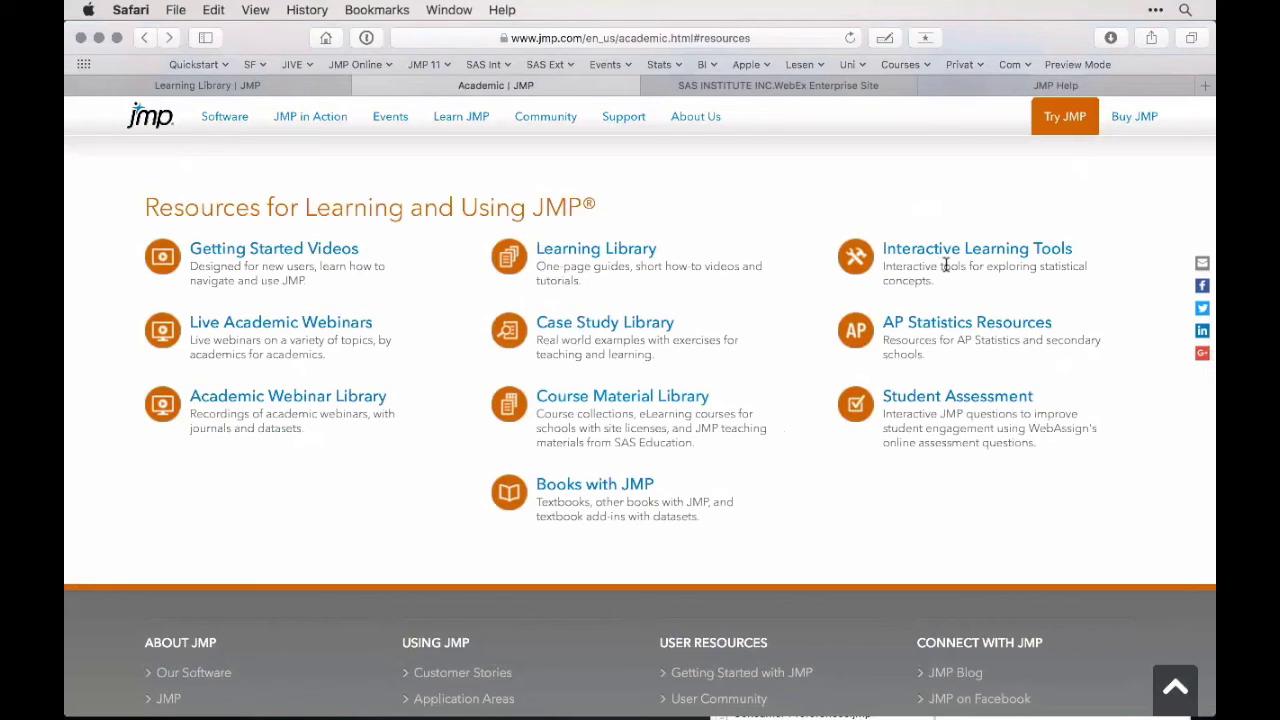
# - Switch to JMP Pro 13 and launch Demonstrate ANOVA from the Interactive Teaching Modules in the Sample Data index
pyautogui.moveTo(864, 716)
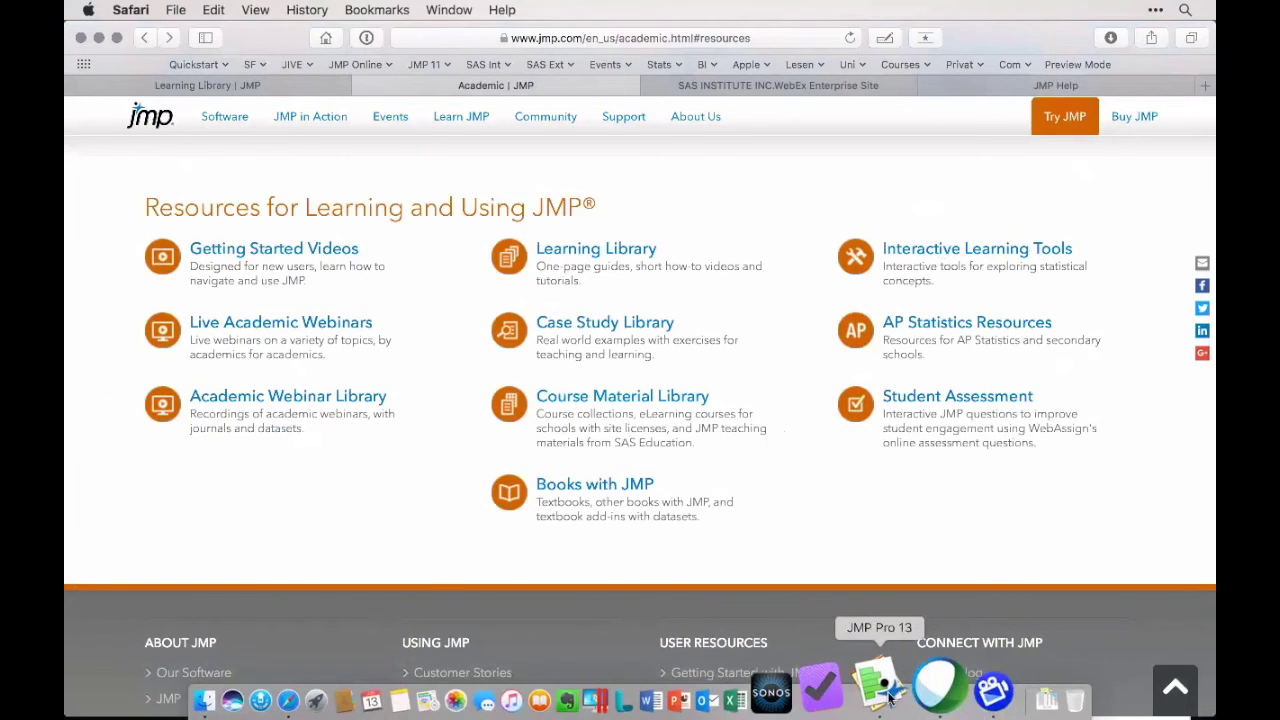
pyautogui.click(889, 697)
pyautogui.click(766, 10)
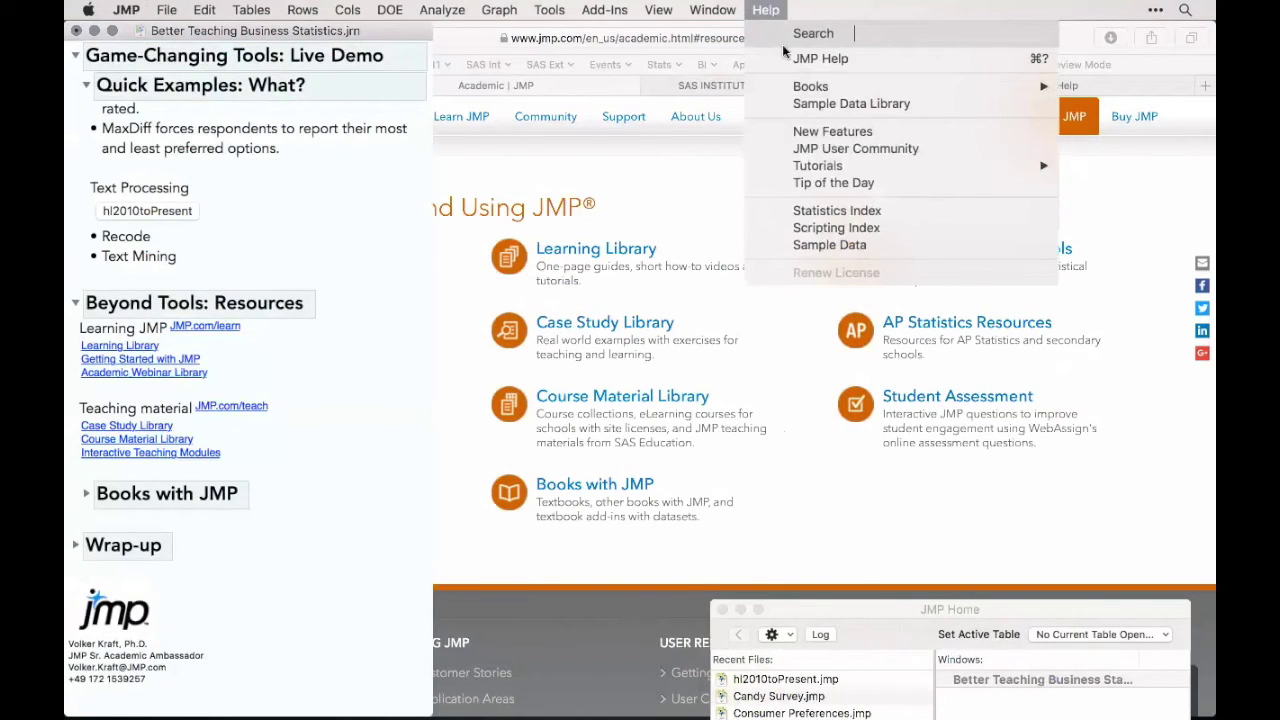
pyautogui.click(822, 241)
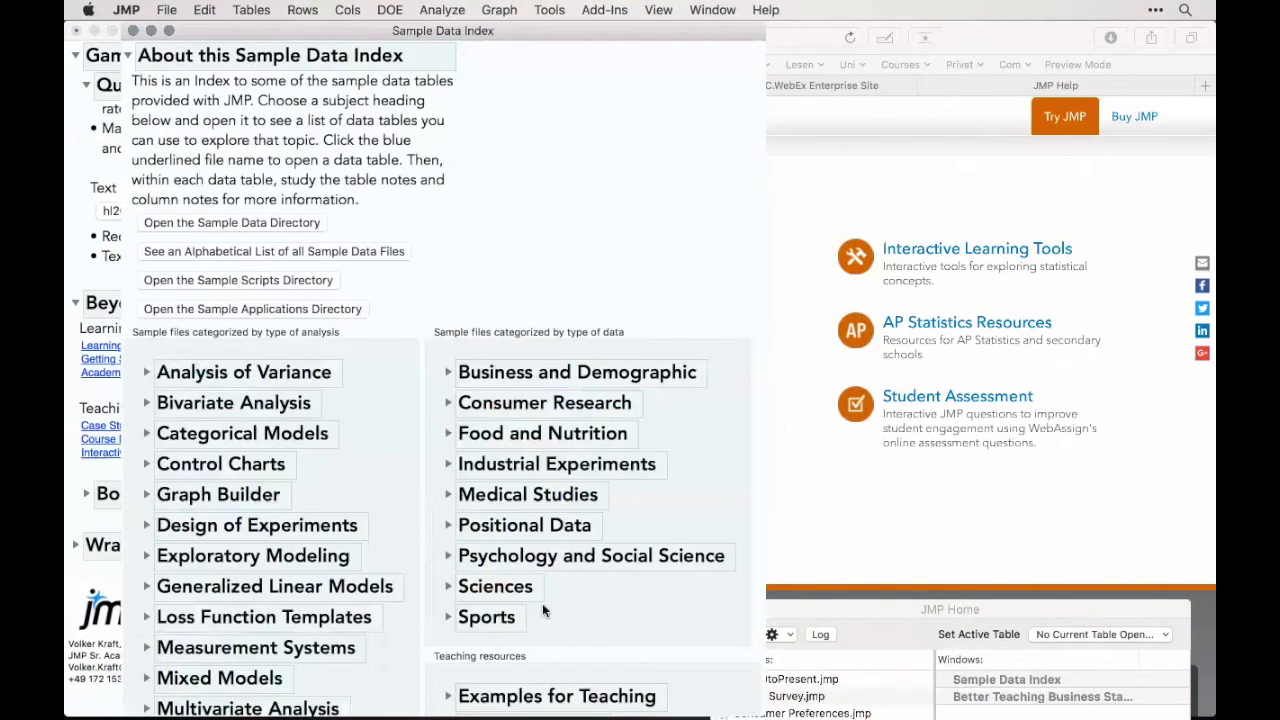
pyautogui.scroll(-10, 542, 603)
pyautogui.click(451, 301)
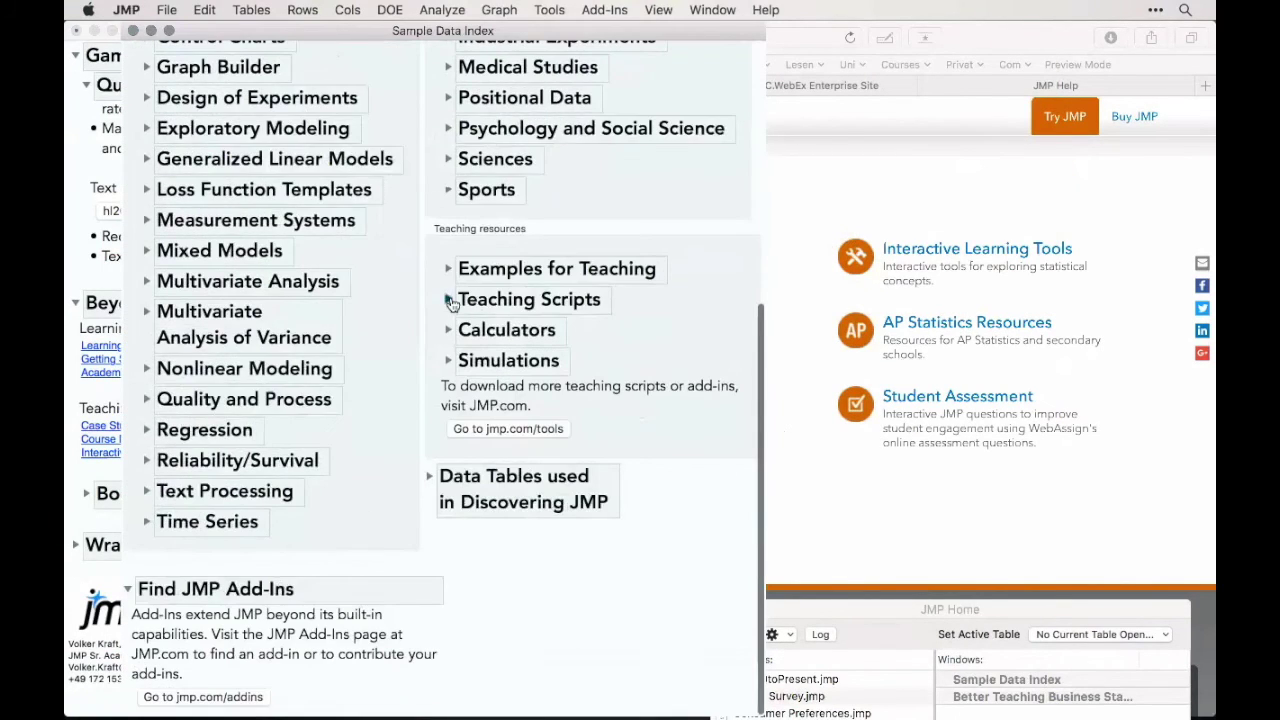
pyautogui.click(459, 331)
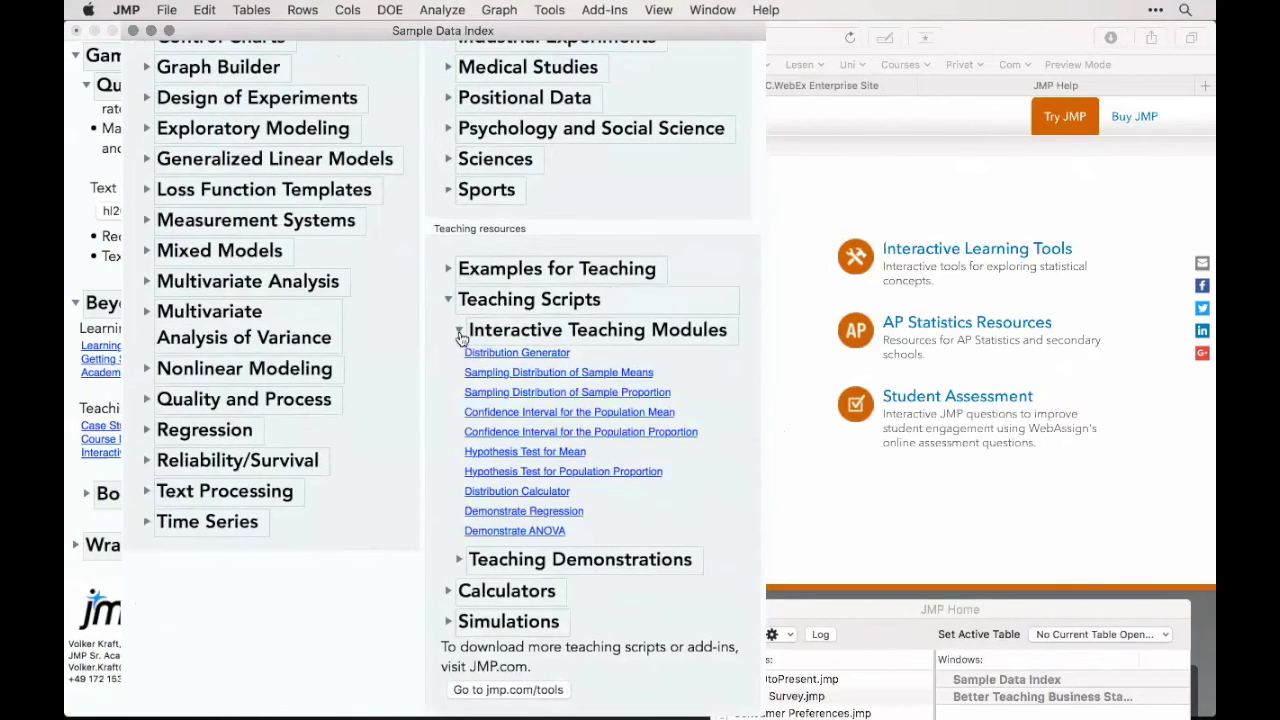
pyautogui.click(521, 533)
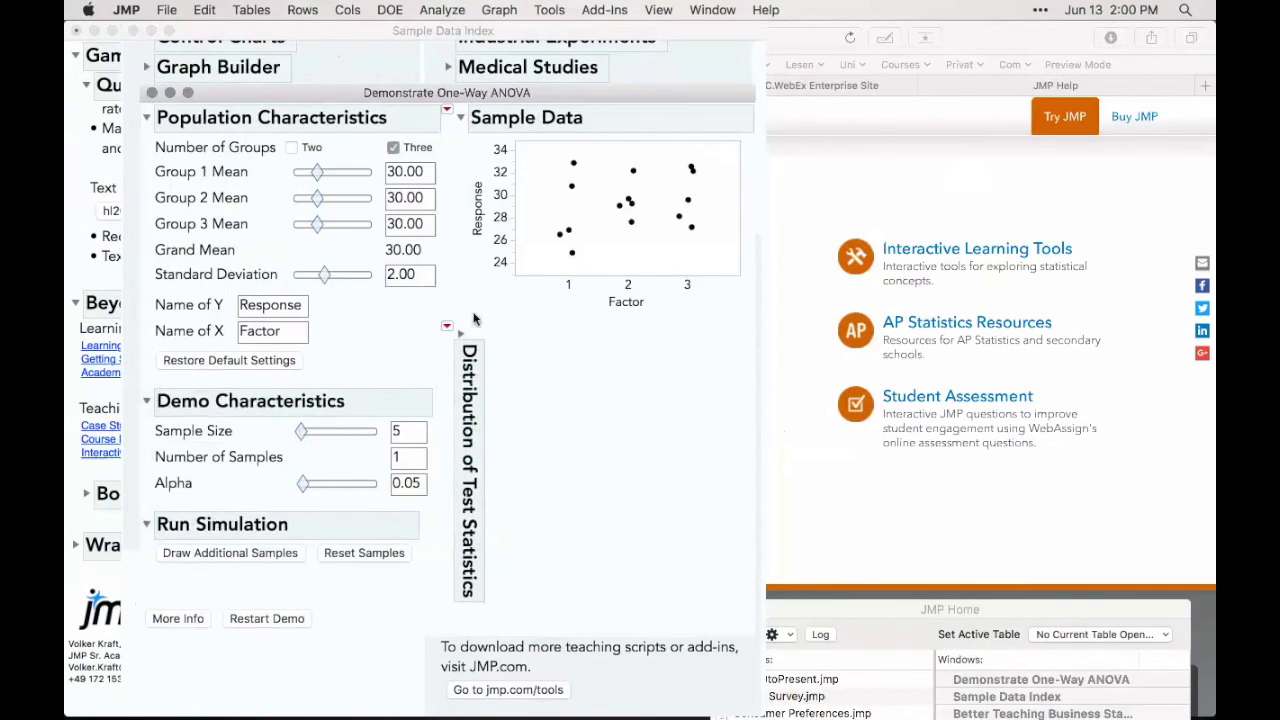
# - Draw an additional sample and display the group means, grand mean, mean diamonds and Oneway ANOVA report for it
pyautogui.click(236, 556)
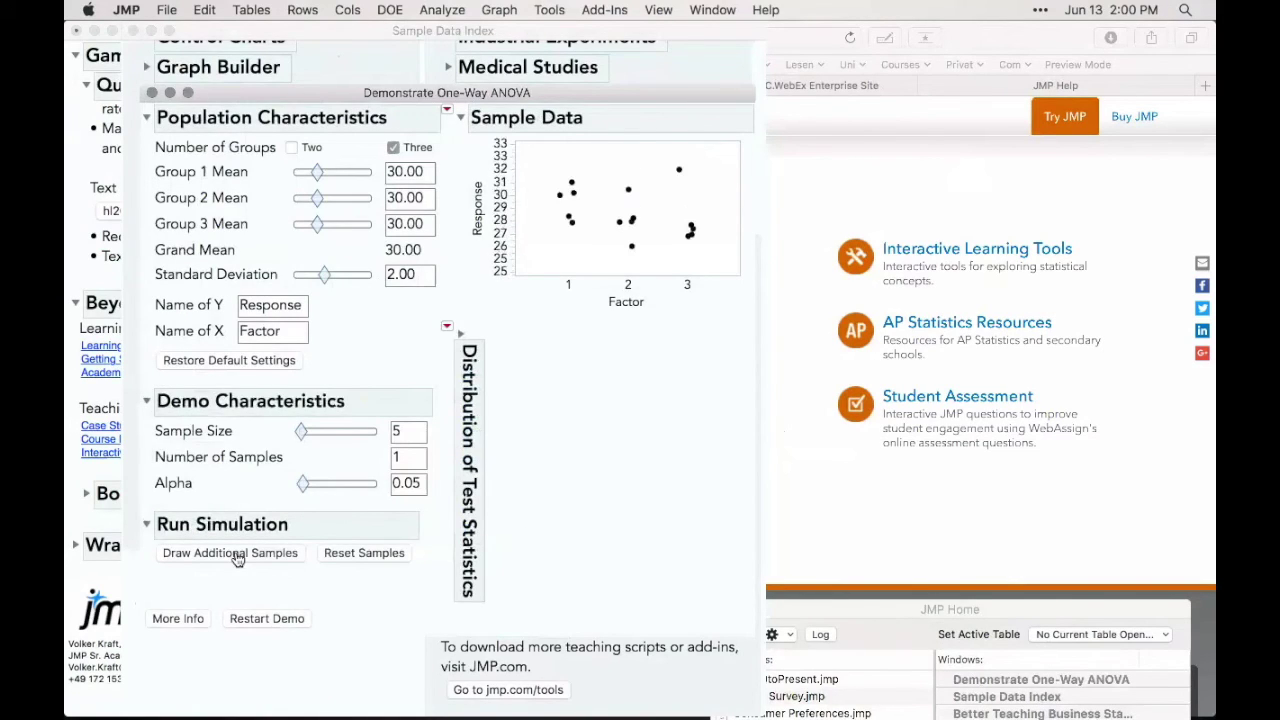
pyautogui.click(447, 109)
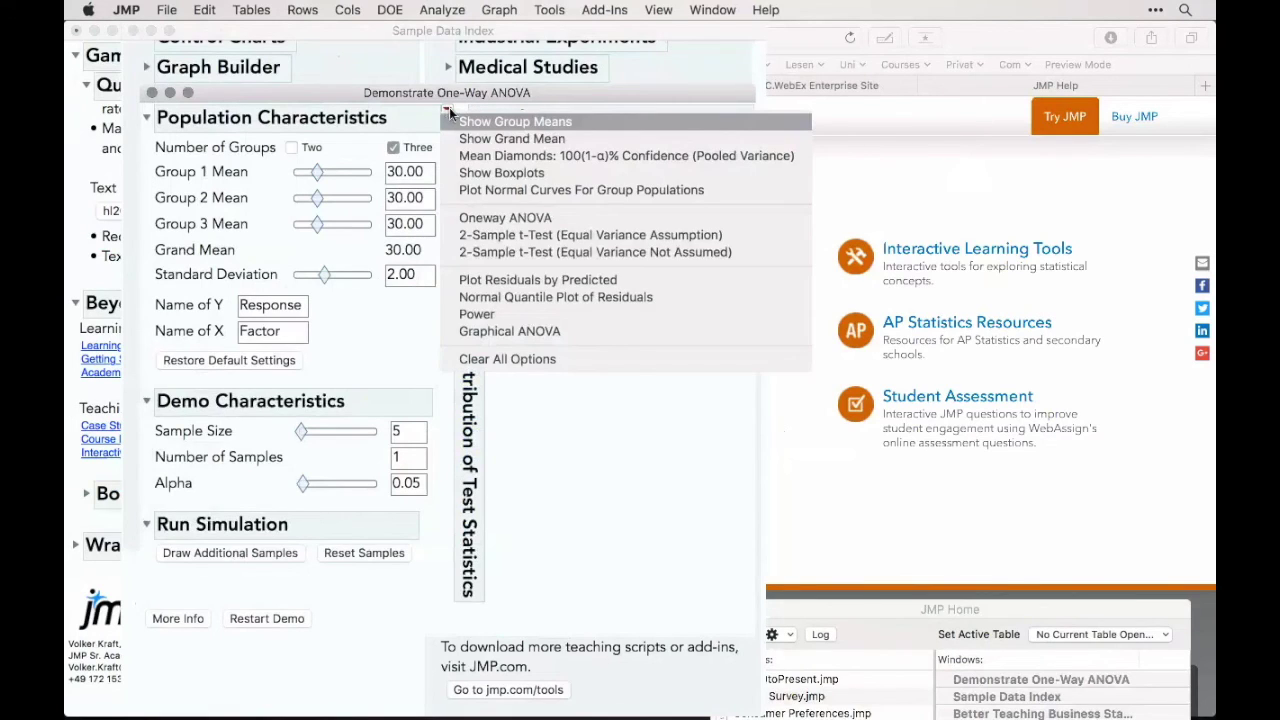
pyautogui.click(471, 118)
pyautogui.click(447, 109)
pyautogui.click(466, 137)
pyautogui.click(447, 109)
pyautogui.click(496, 155)
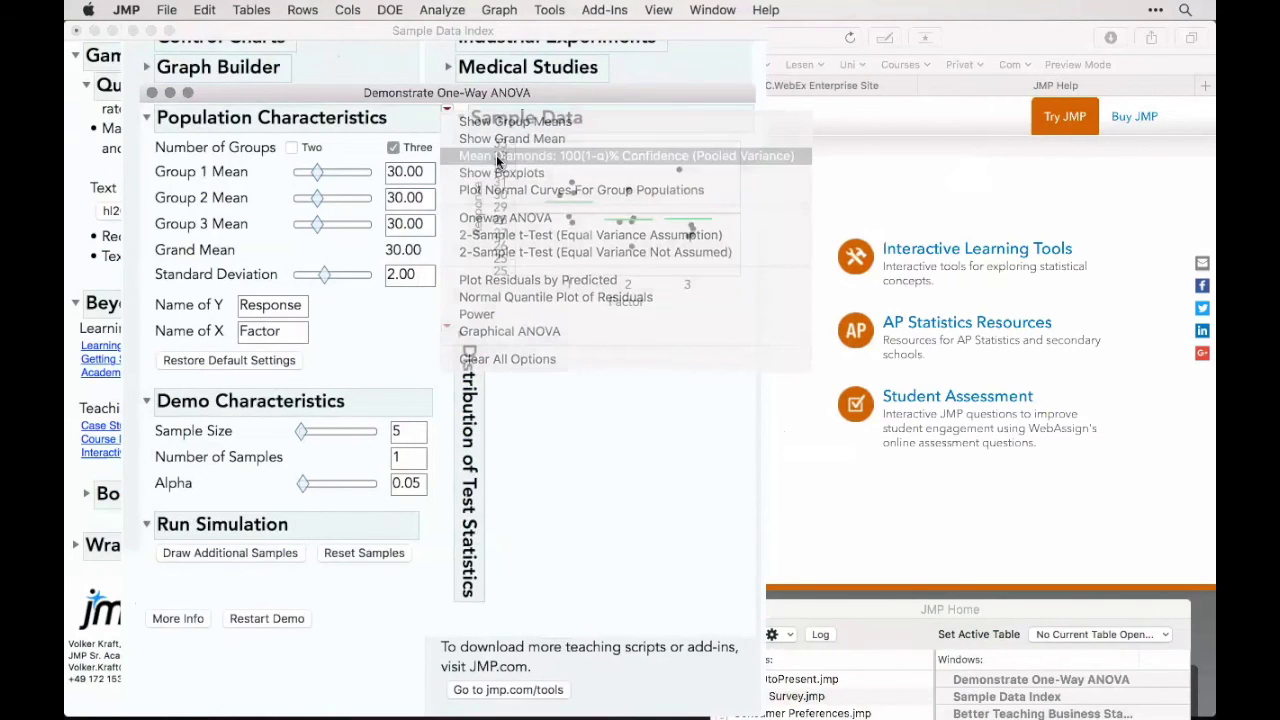
pyautogui.click(447, 109)
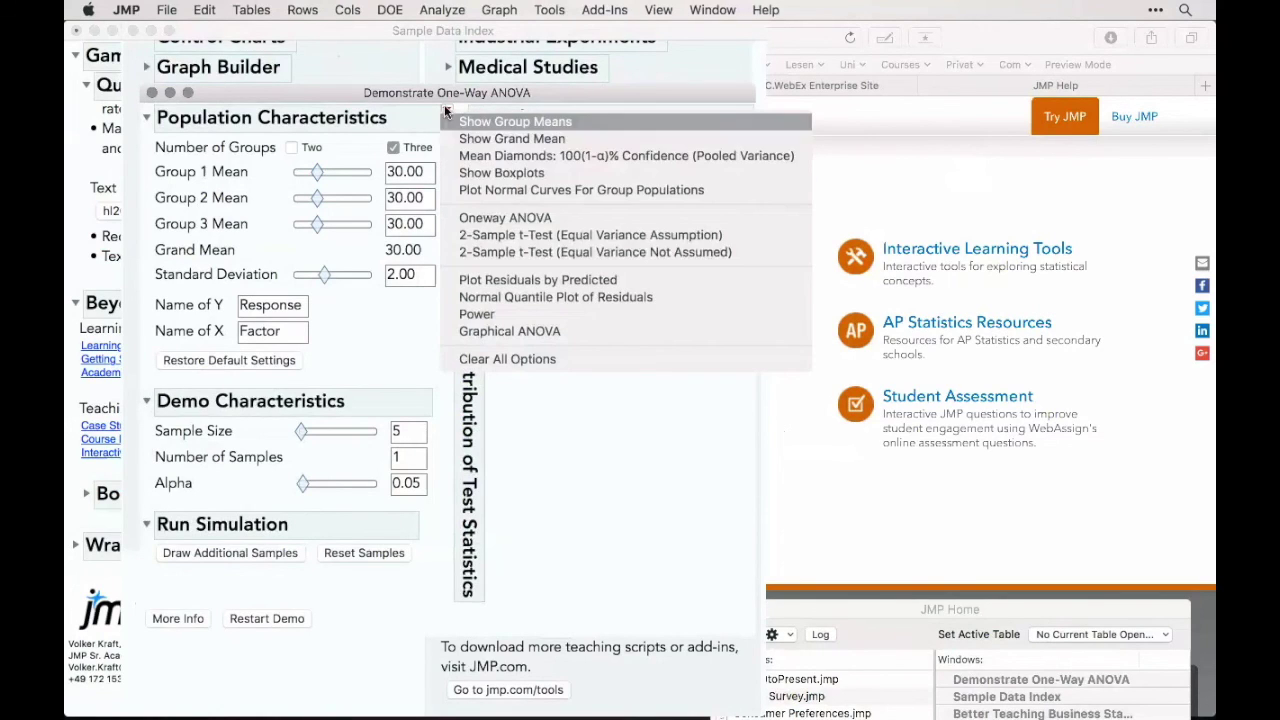
pyautogui.click(503, 217)
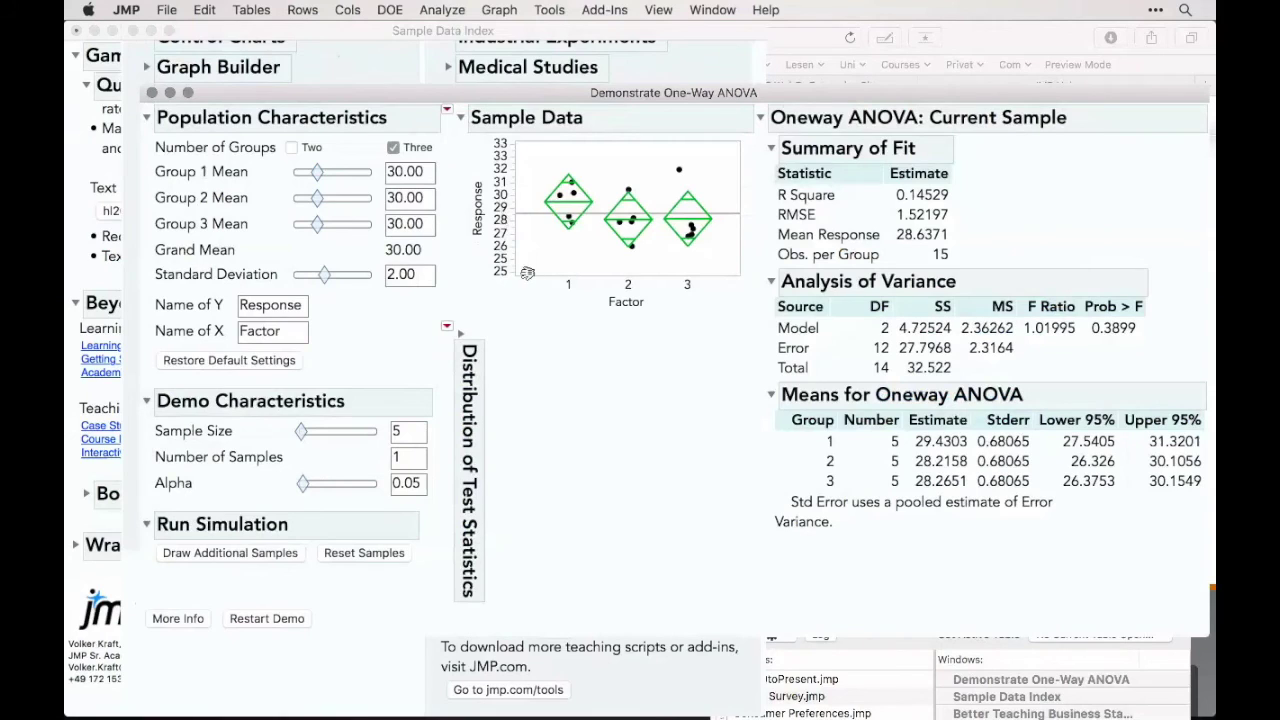
# - Expand Distribution of Test Statistics and draw three additional samples to update the distribution of F-ratios
pyautogui.click(460, 335)
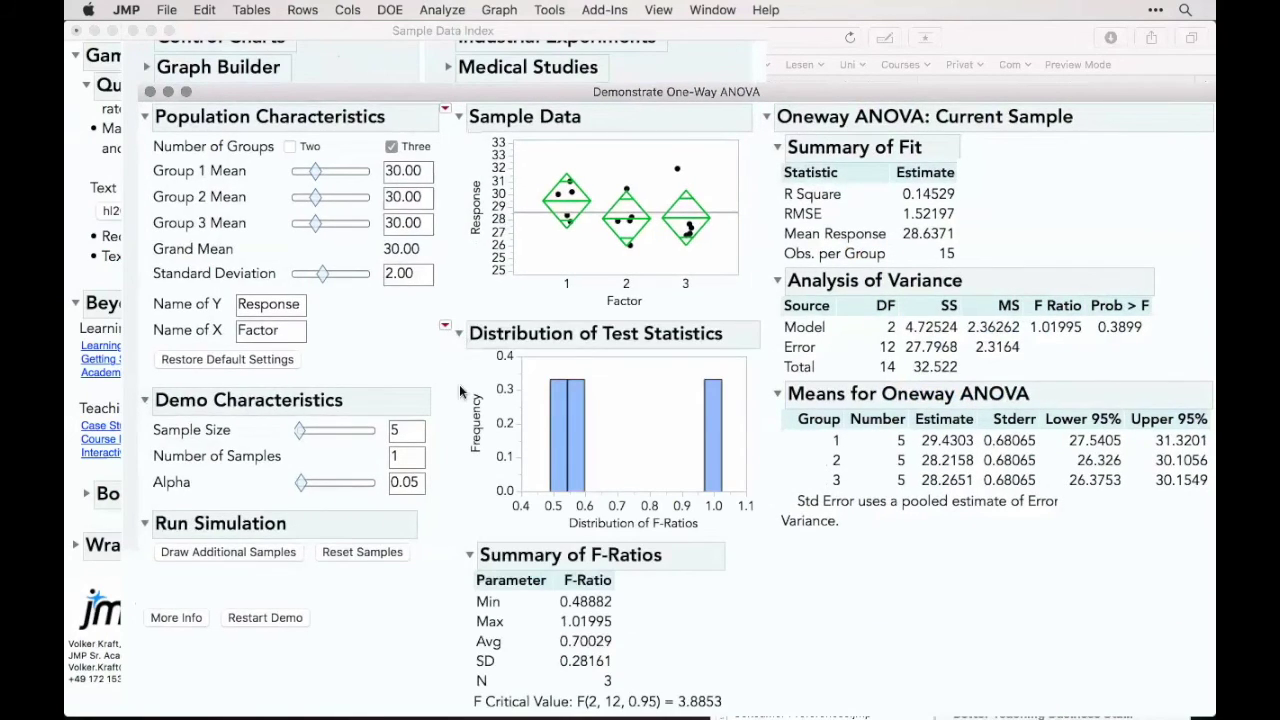
pyautogui.click(222, 554)
pyautogui.click(222, 554)
pyautogui.click(222, 554)
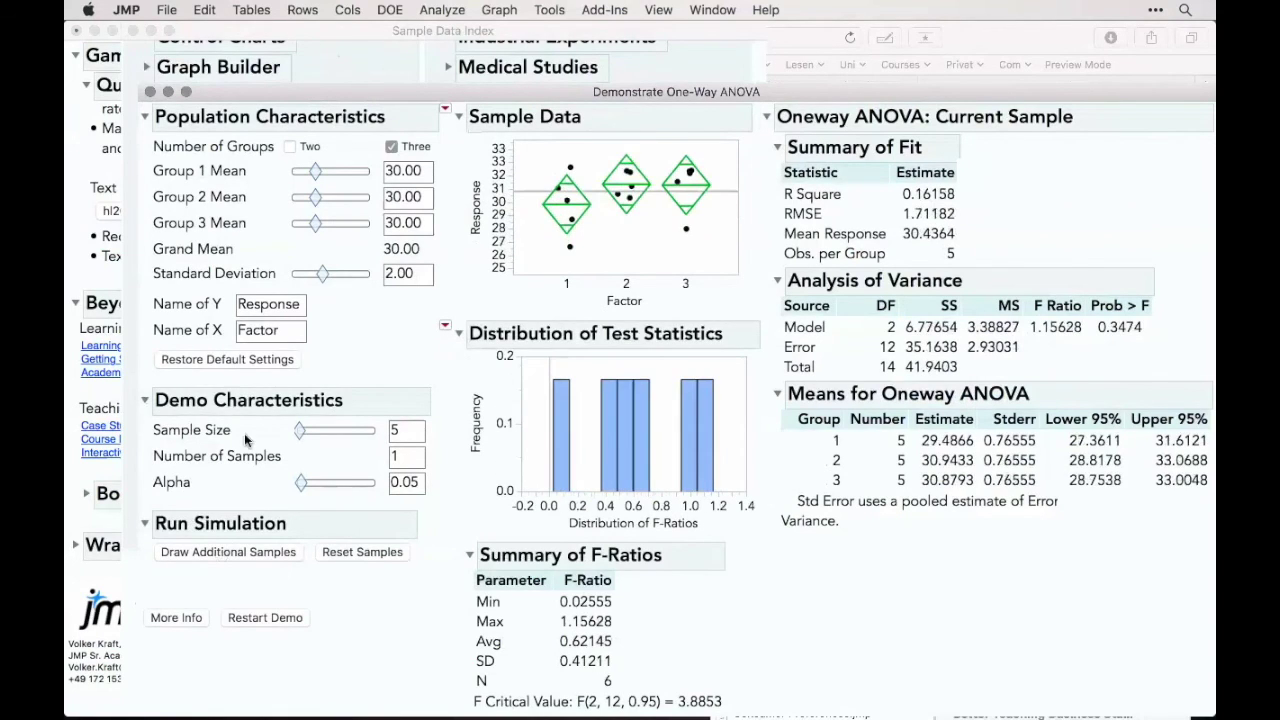
# - Collapse the test statistics distribution and close the Demonstrate One-Way ANOVA and Sample Data Index windows
pyautogui.click(320, 204)
pyautogui.moveTo(320, 204)
pyautogui.mouseDown()
pyautogui.moveTo(356, 204)
pyautogui.moveTo(300, 204)
pyautogui.moveTo(327, 206)
pyautogui.moveTo(316, 209)
pyautogui.mouseUp()
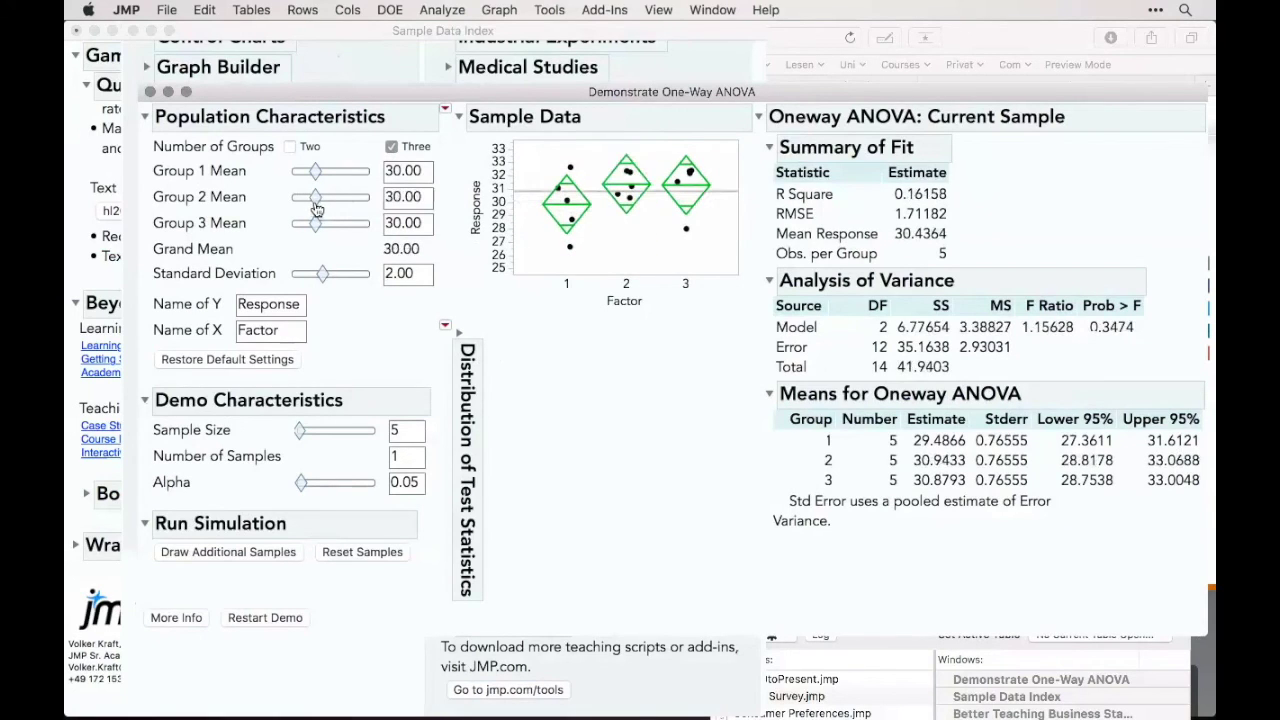
pyautogui.click(150, 92)
pyautogui.click(131, 31)
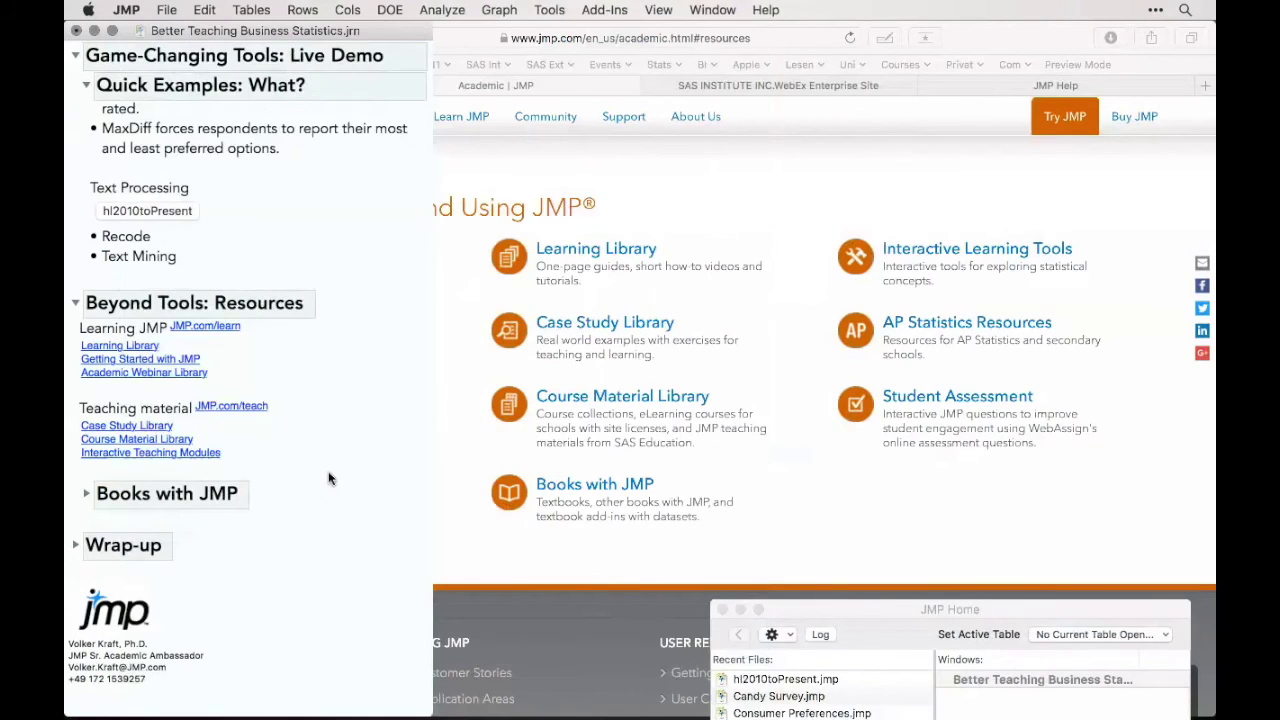
# - Switch to Safari, open the Academic Webinar Library from the academic resources page and look through its recorded webinar topics
pyautogui.click(884, 540)
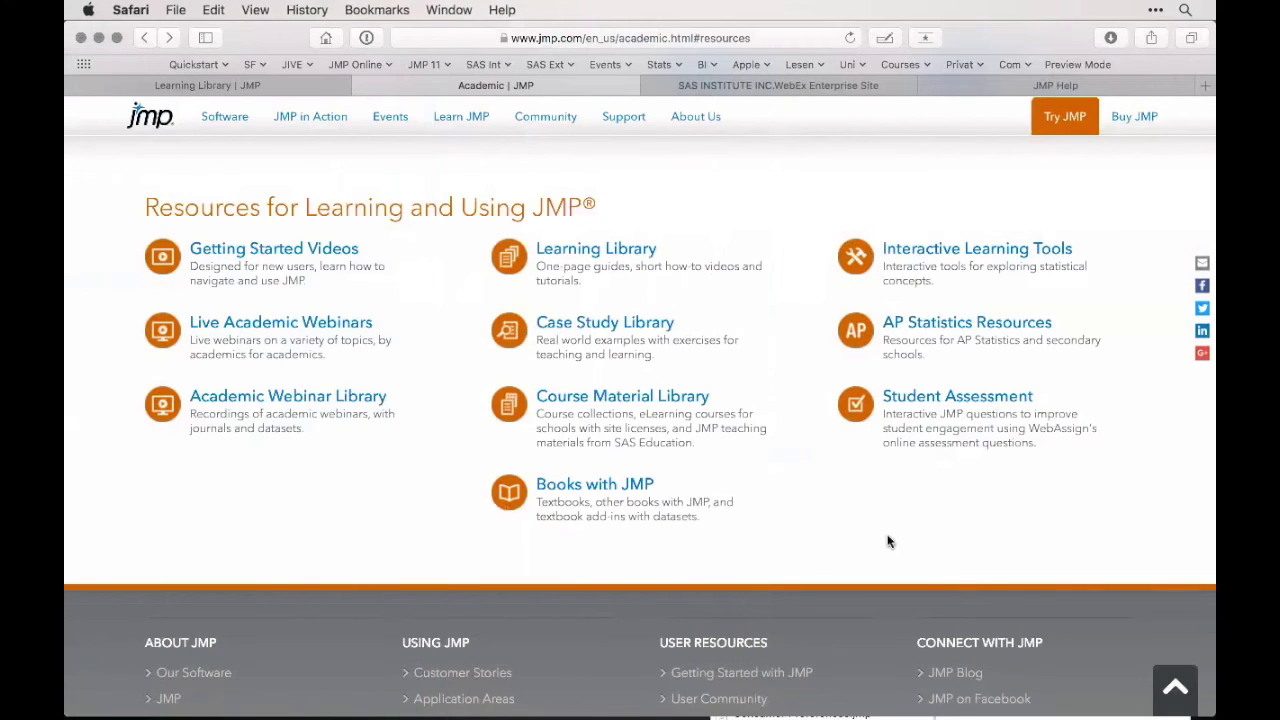
pyautogui.click(280, 400)
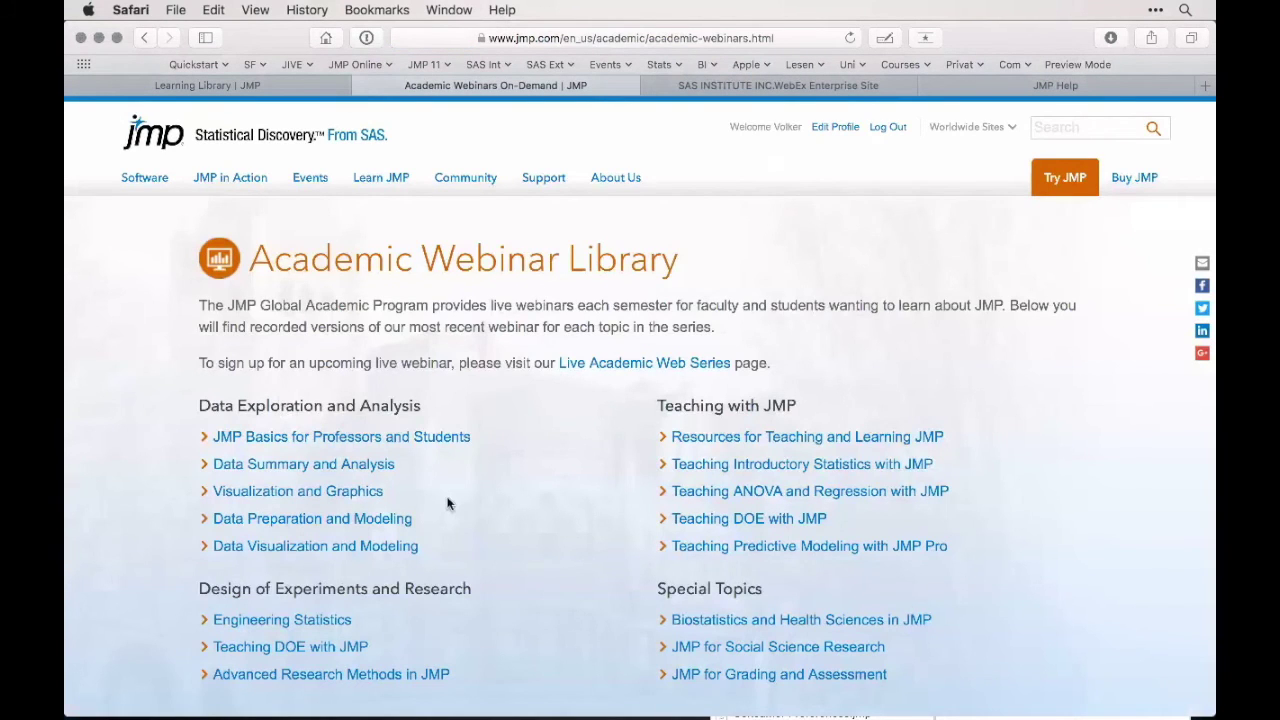
pyautogui.scroll(-2, 571, 550)
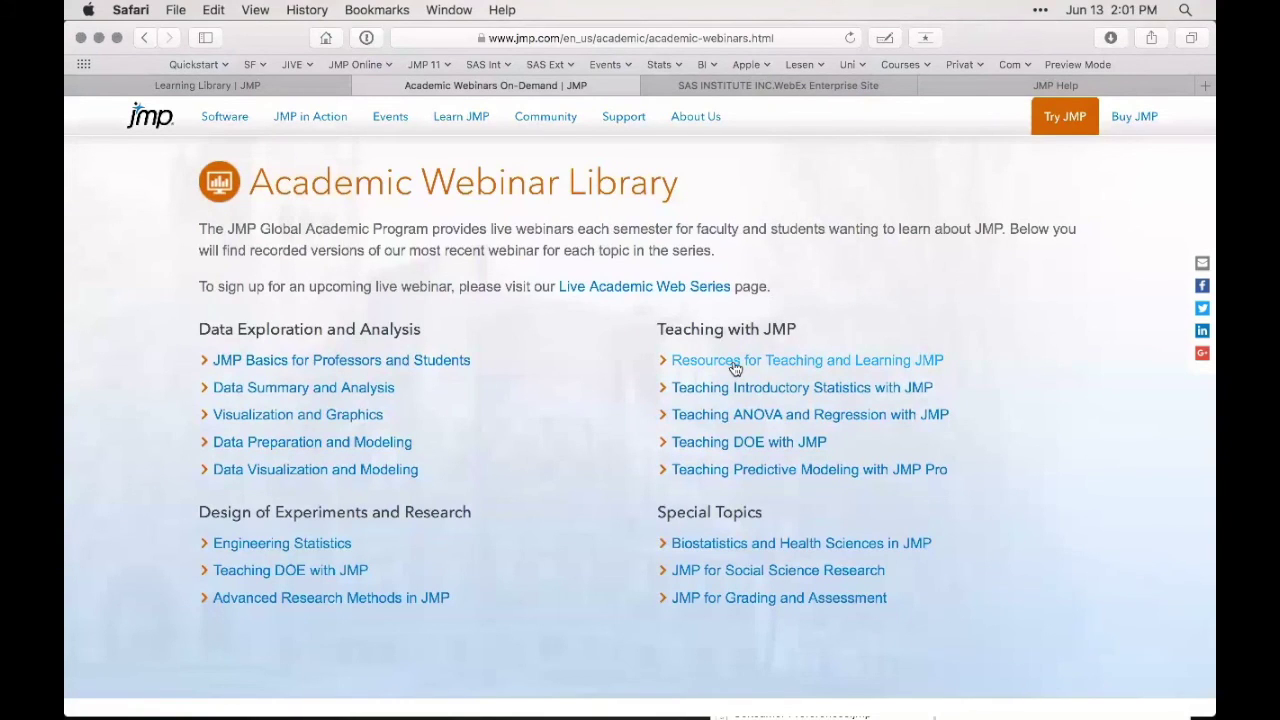
# - Switch to JMP Pro 13, expand Books with JMP in the journal and look through the book covers
pyautogui.moveTo(749, 690)
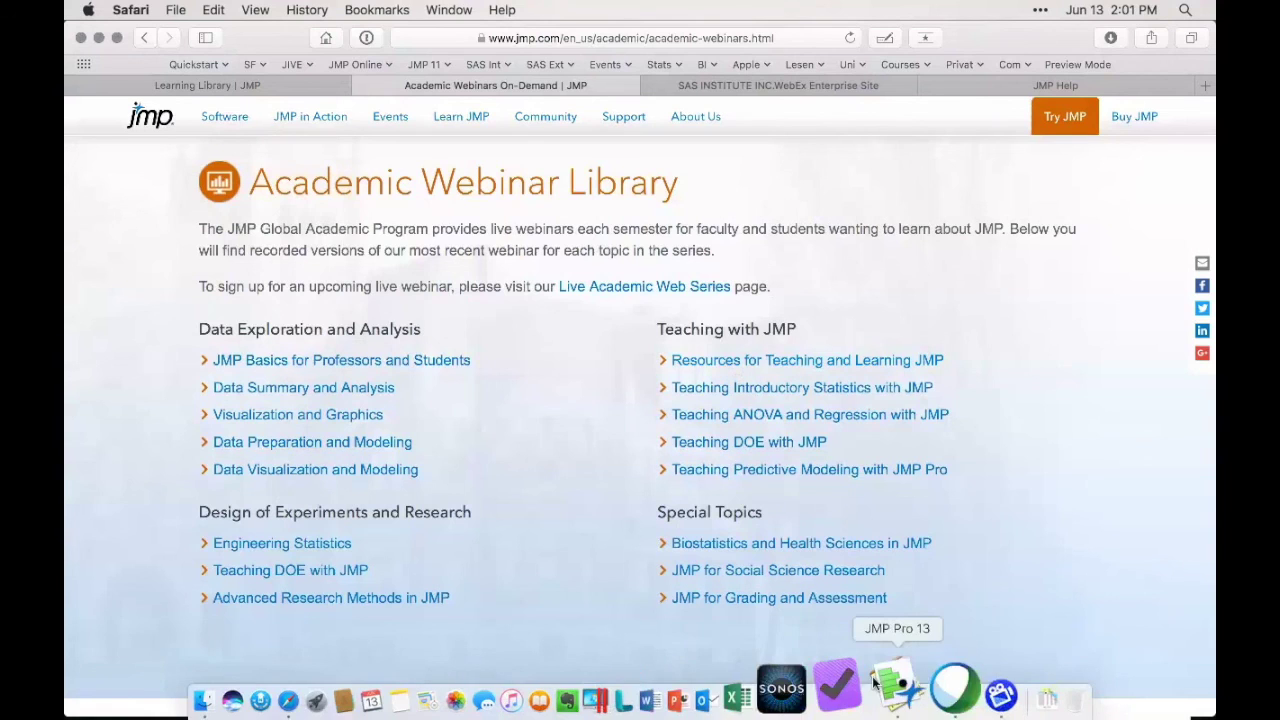
pyautogui.click(890, 685)
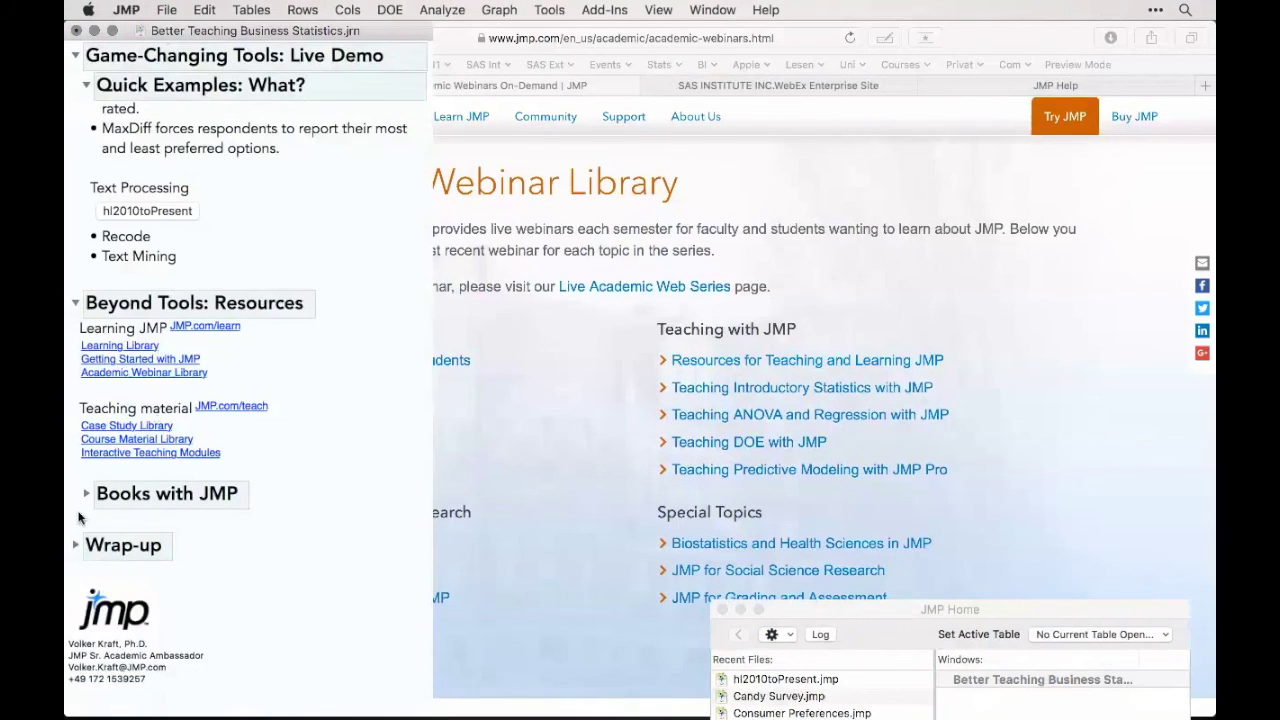
pyautogui.click(87, 495)
pyautogui.scroll(-10, 238, 539)
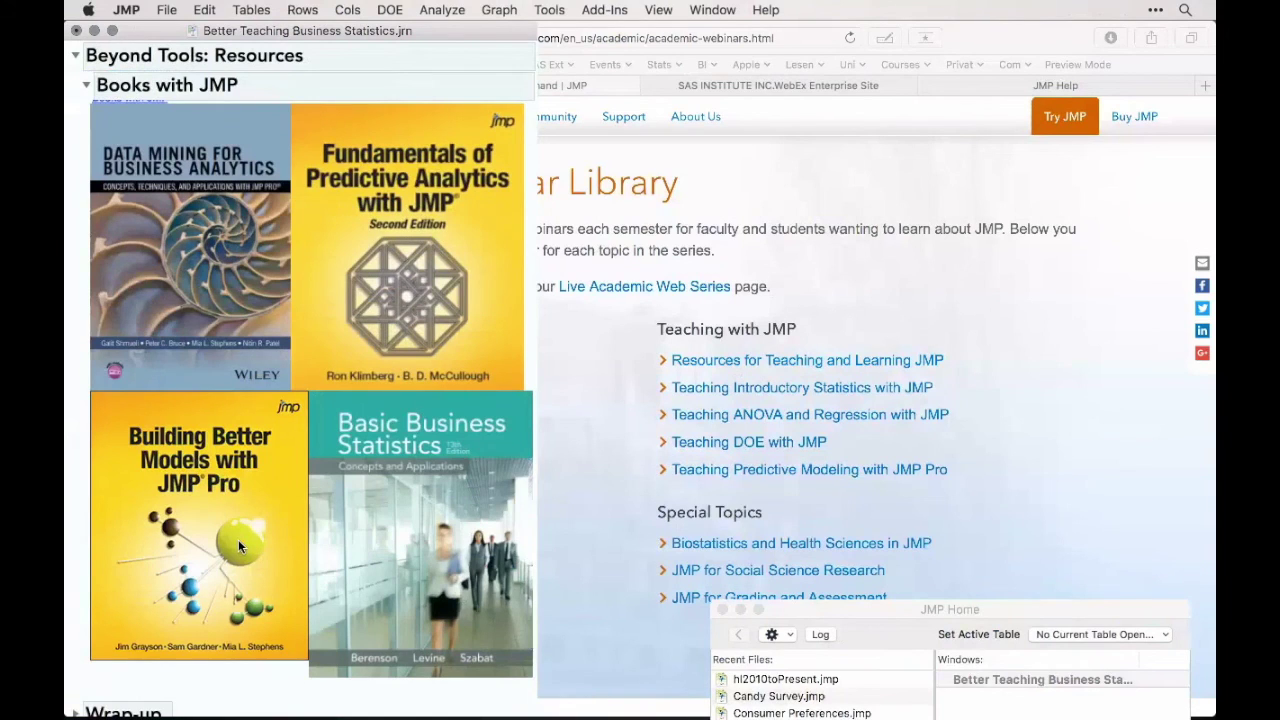
pyautogui.scroll(-4, 238, 546)
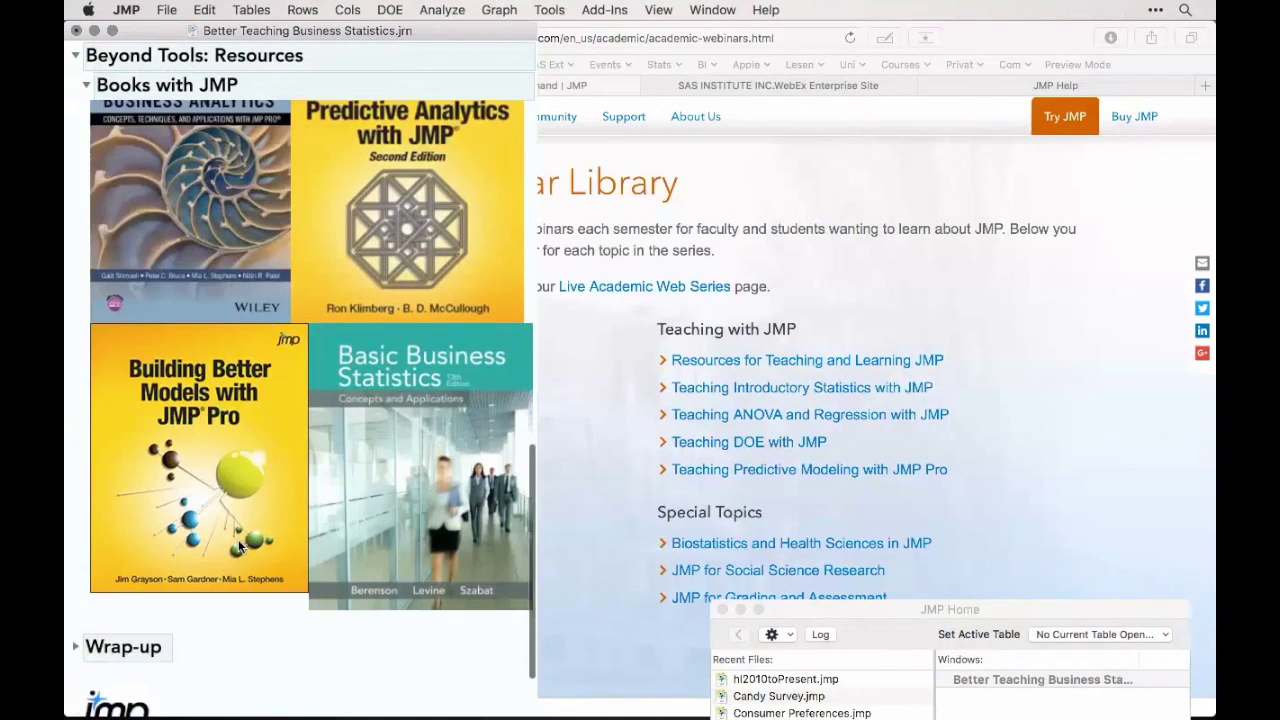
pyautogui.scroll(-1, 238, 546)
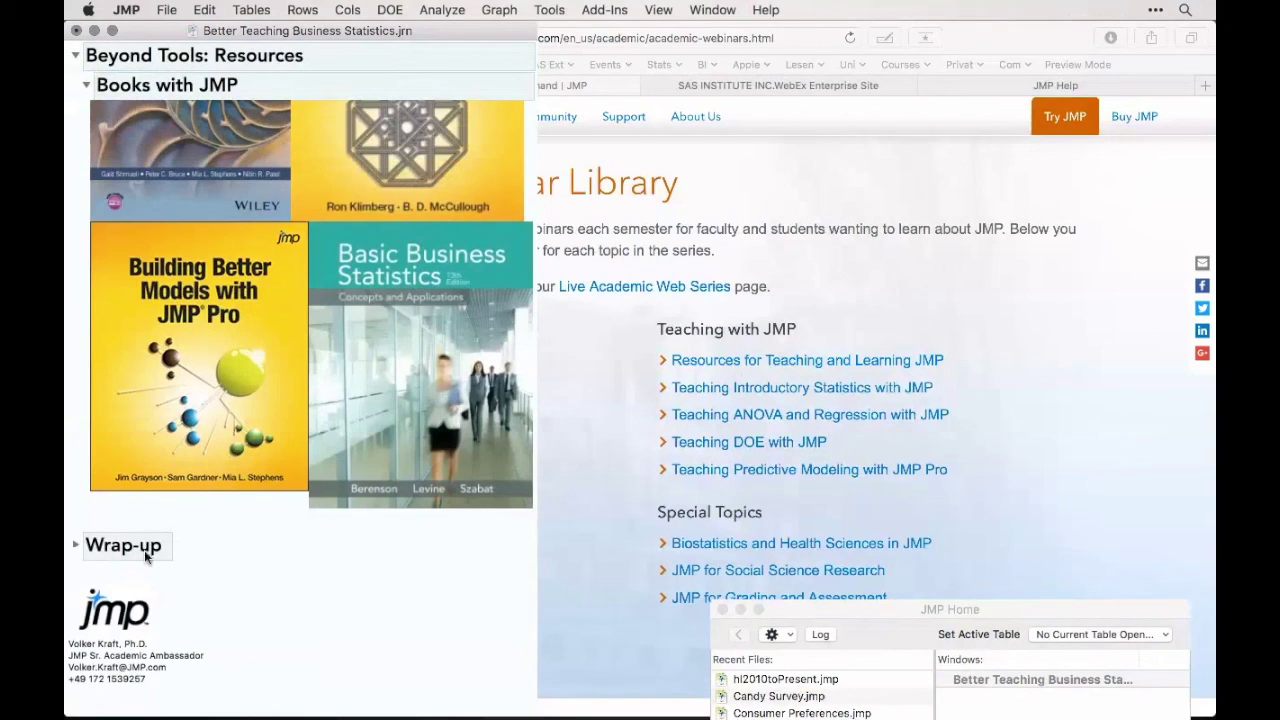
# - Expand the journal's Wrap-up section and its Why better? subsection to show the summary points
pyautogui.click(76, 545)
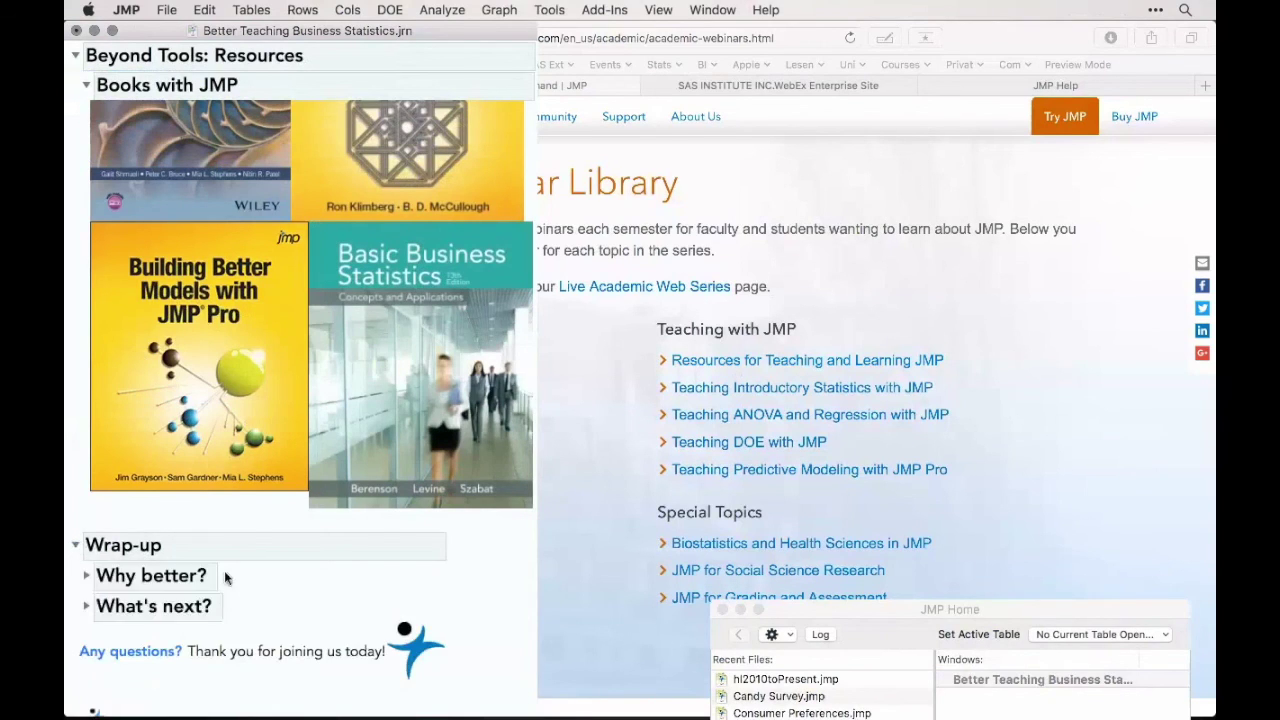
pyautogui.scroll(-3, 224, 570)
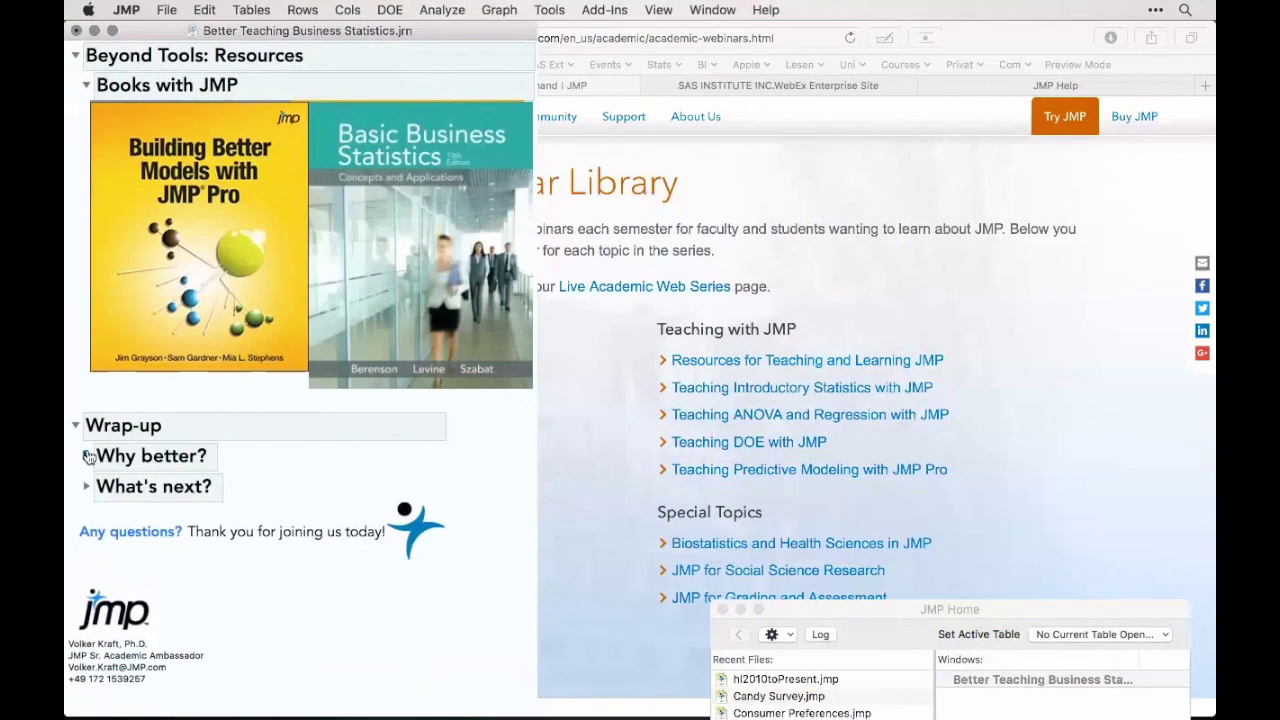
pyautogui.click(87, 456)
pyautogui.scroll(-9, 126, 579)
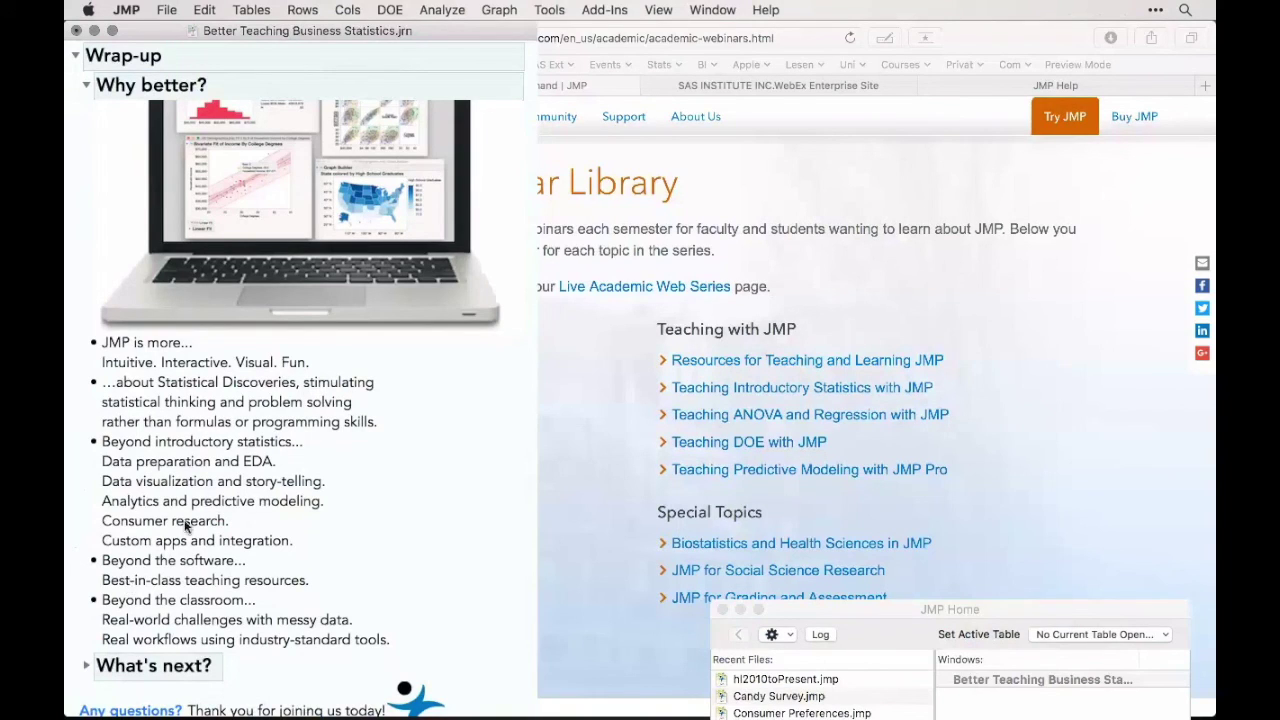
# - Highlight the Why better? points one after another, from "JMP is more..." through "Beyond the classroom..."
pyautogui.click(143, 356)
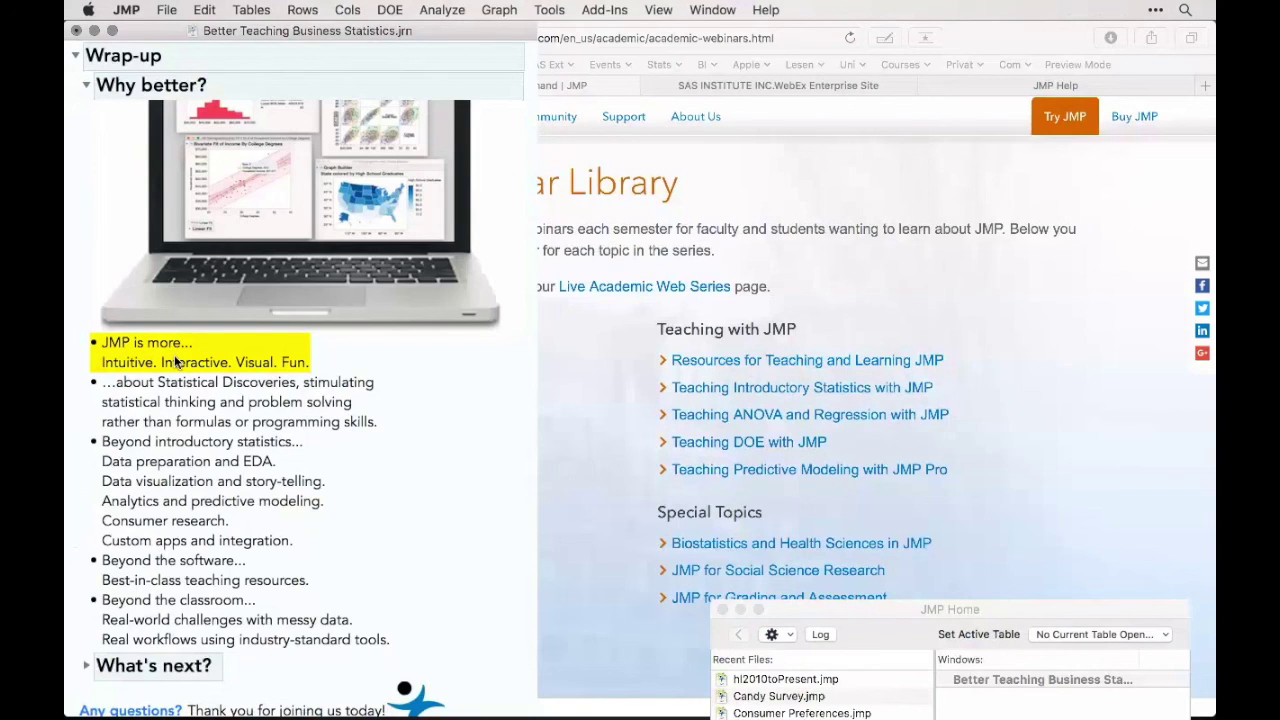
pyautogui.click(222, 394)
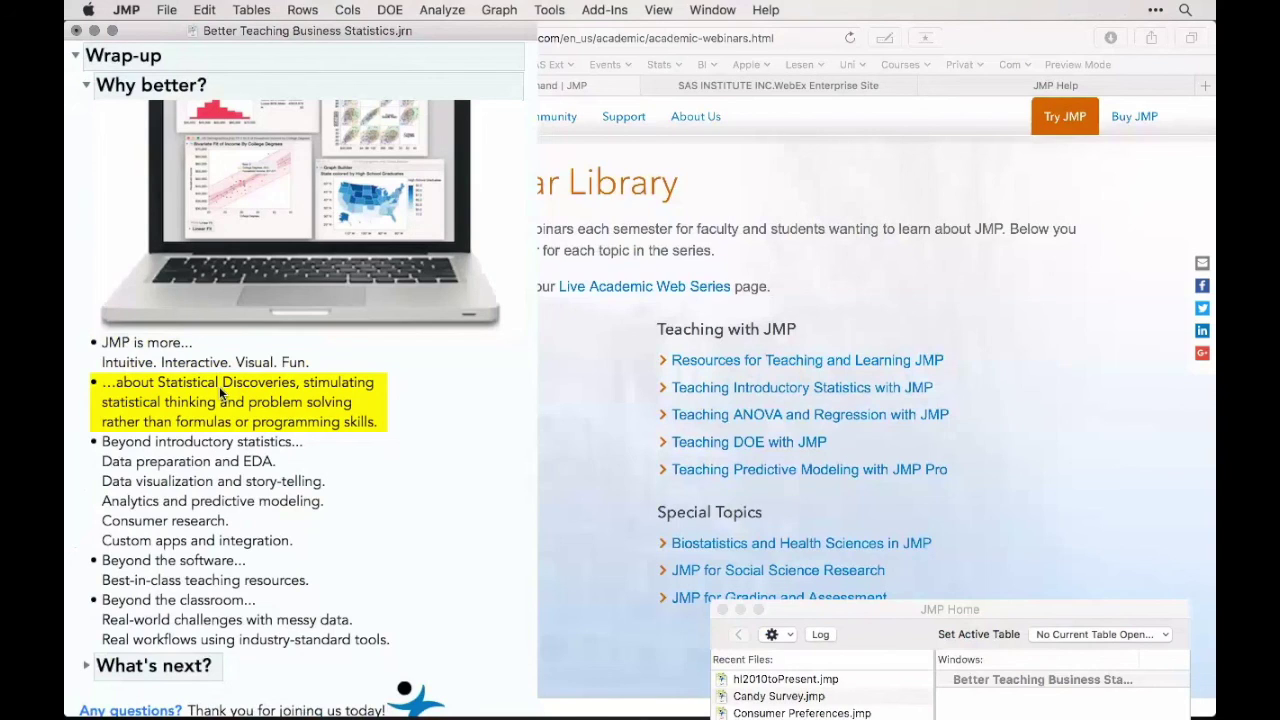
pyautogui.click(260, 495)
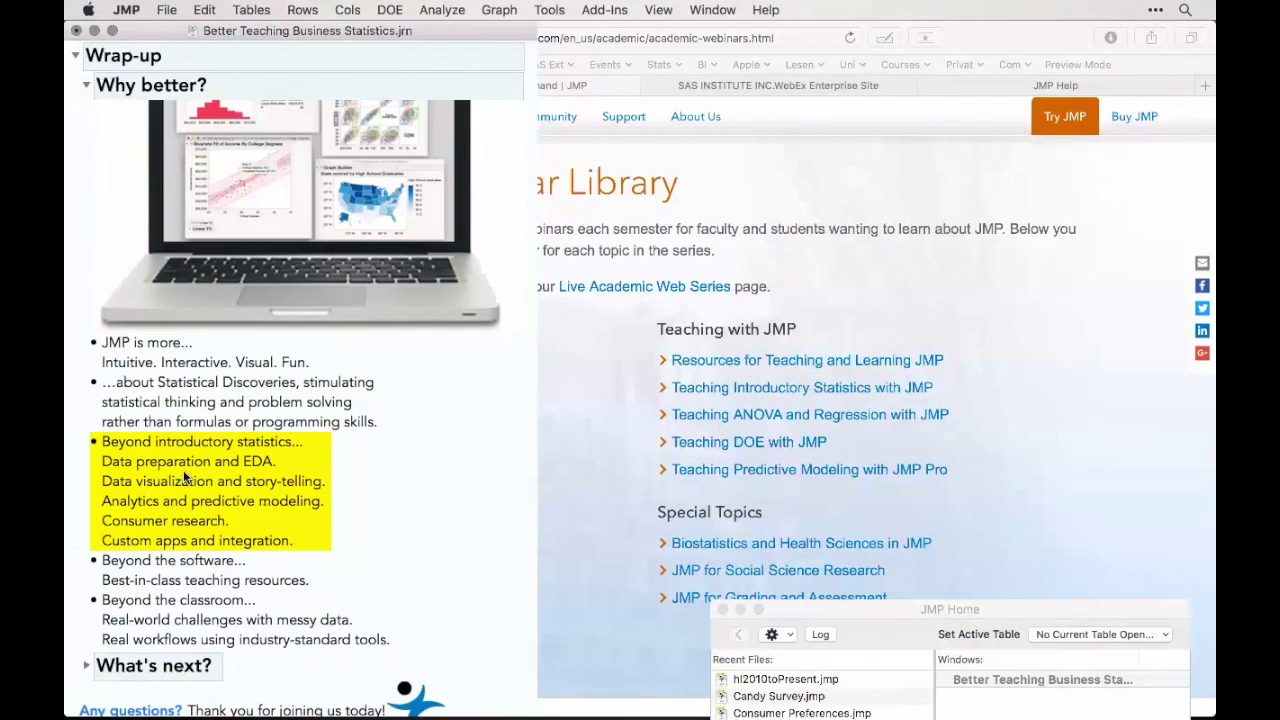
pyautogui.click(186, 564)
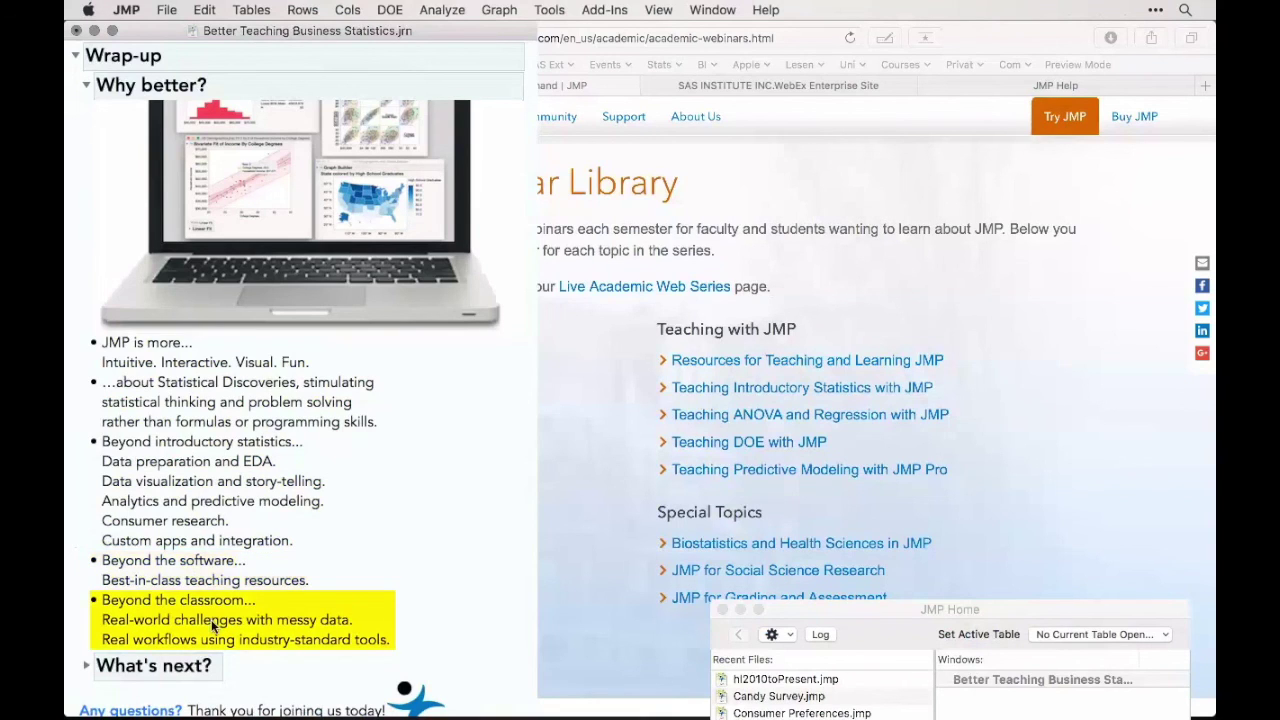
# - Expand the What's next? subsection and highlight the Teaching, Research and Student license options under Get JMP in turn
pyautogui.scroll(-5, 211, 619)
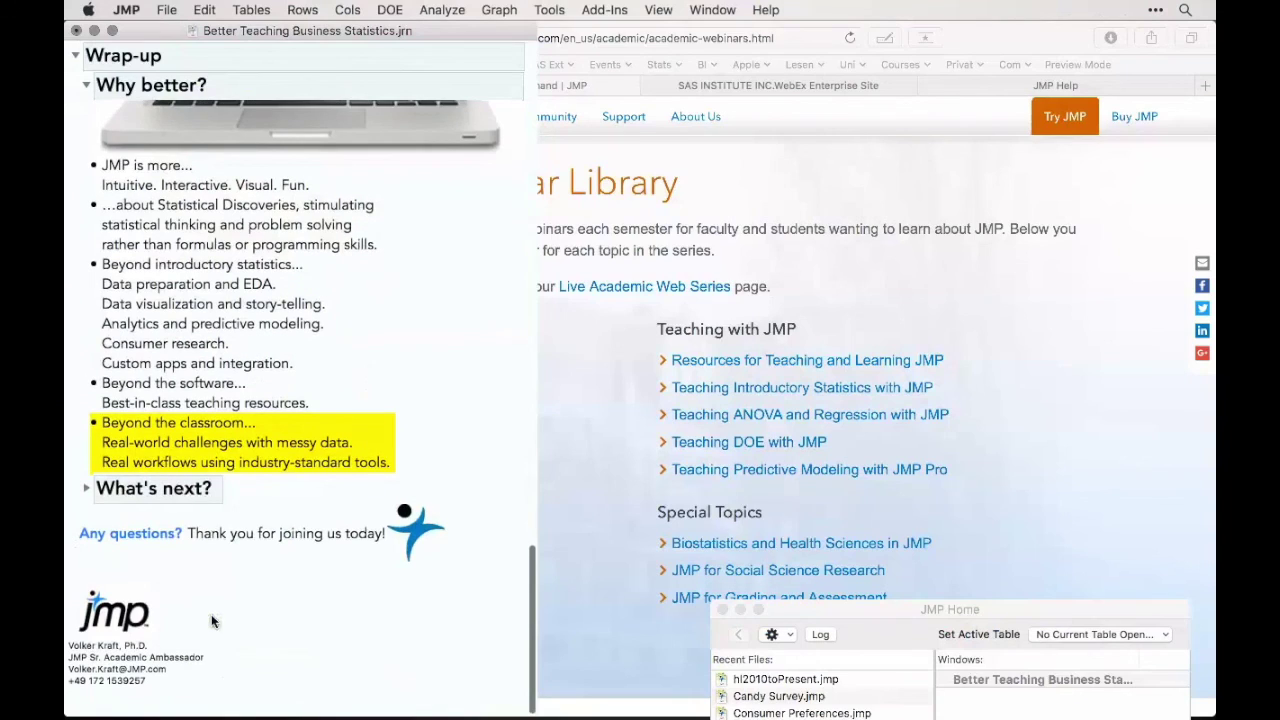
pyautogui.click(86, 491)
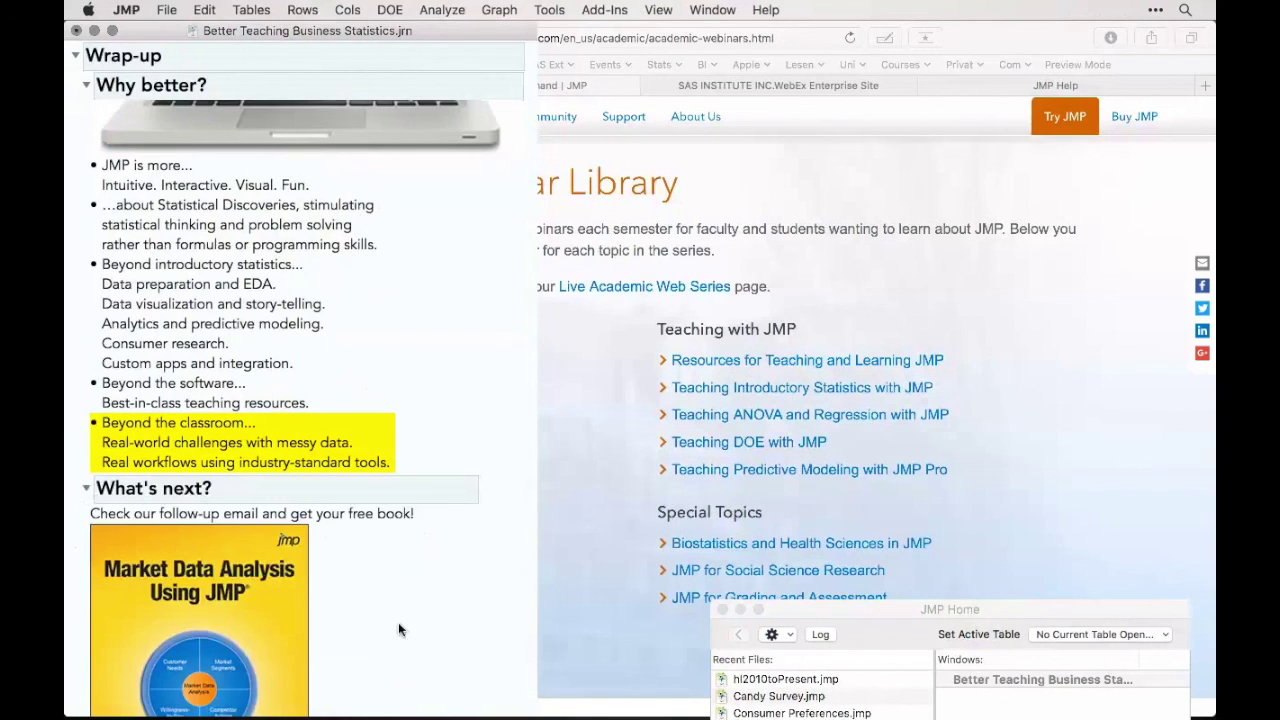
pyautogui.scroll(-5, 205, 345)
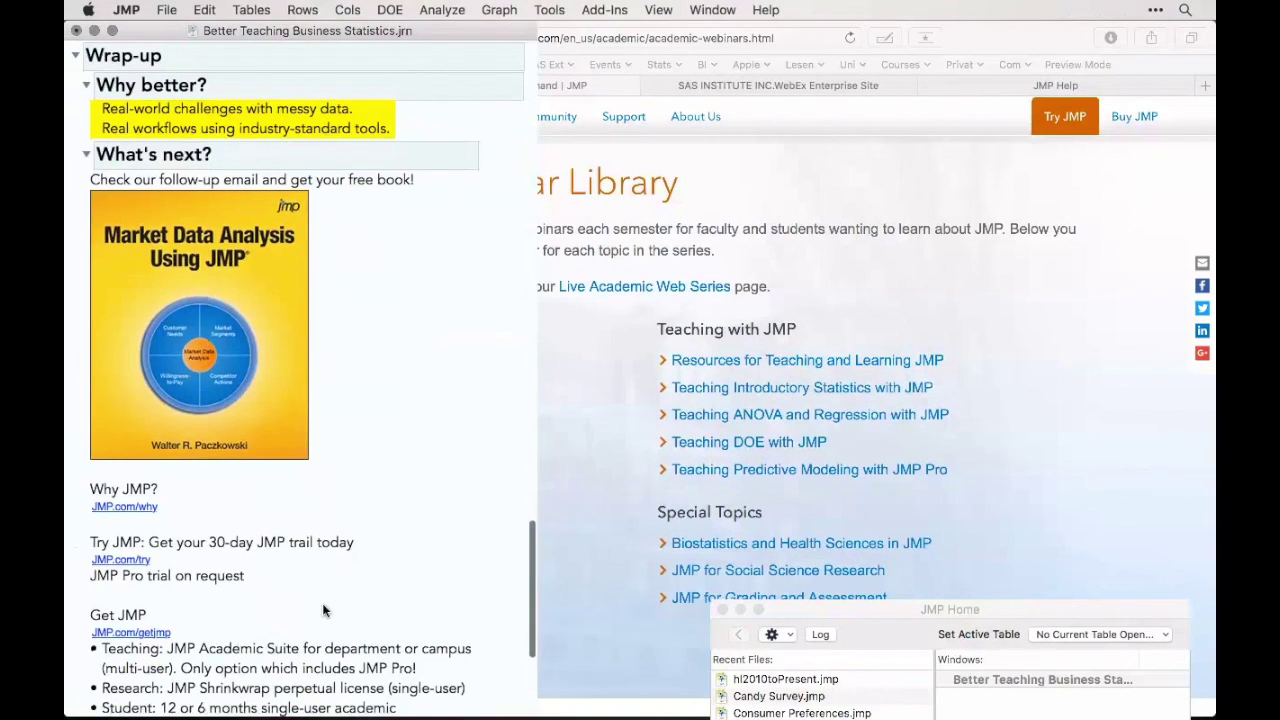
pyautogui.scroll(-5, 322, 603)
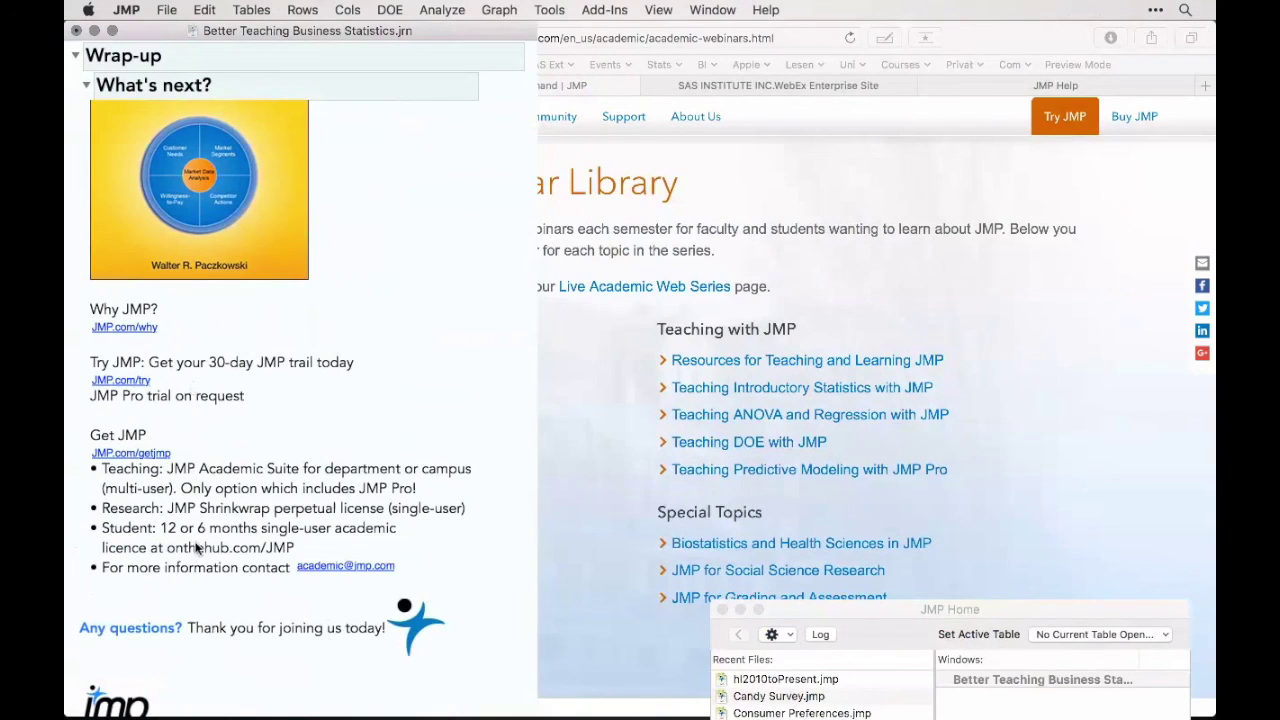
pyautogui.click(222, 481)
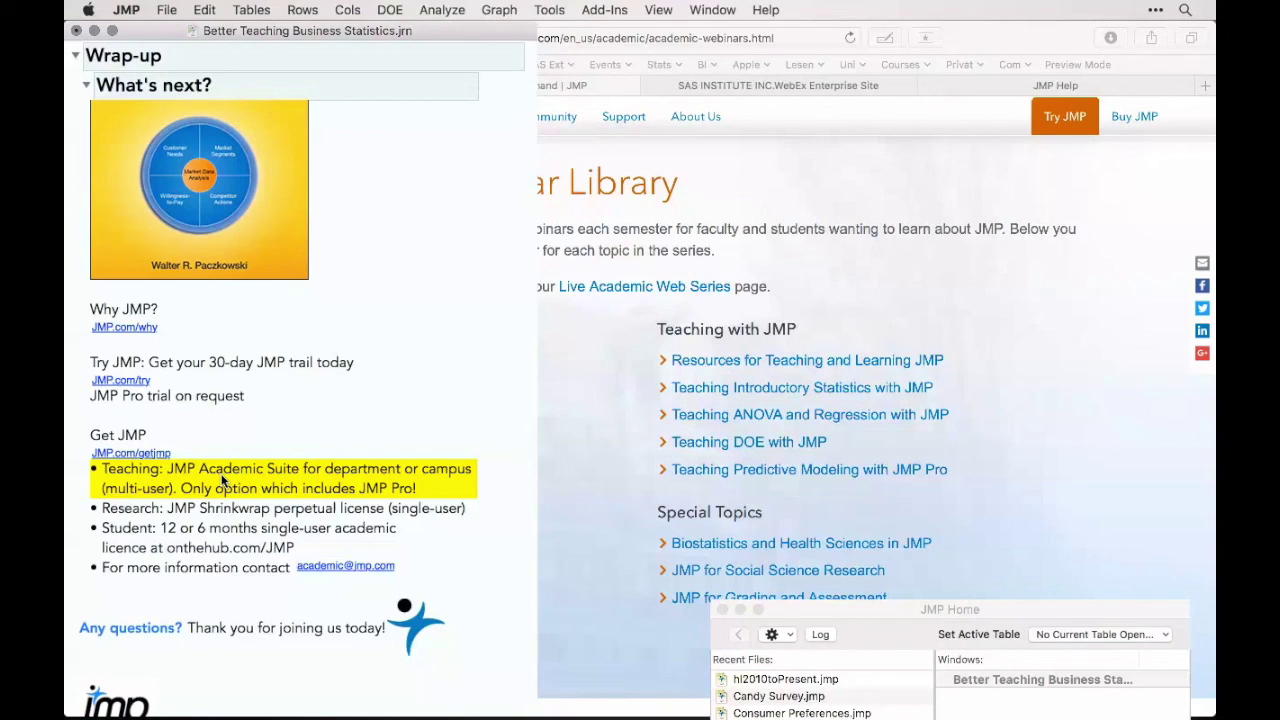
pyautogui.click(236, 510)
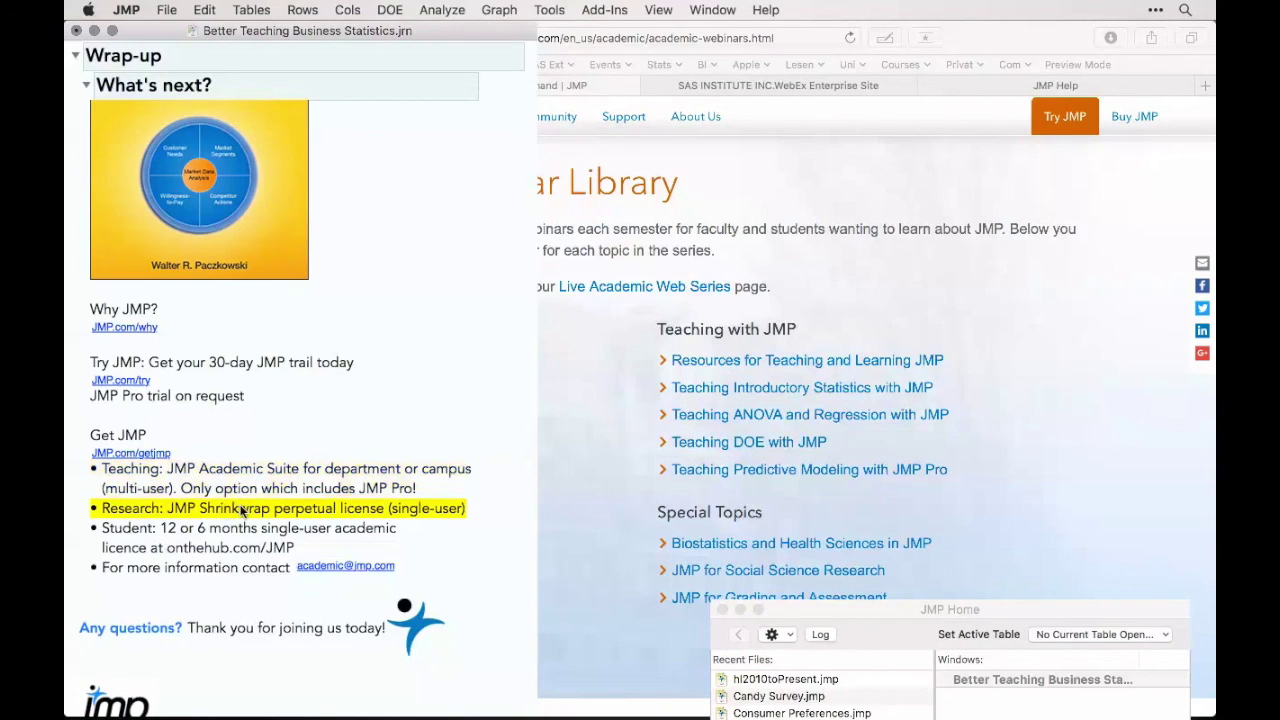
pyautogui.click(243, 540)
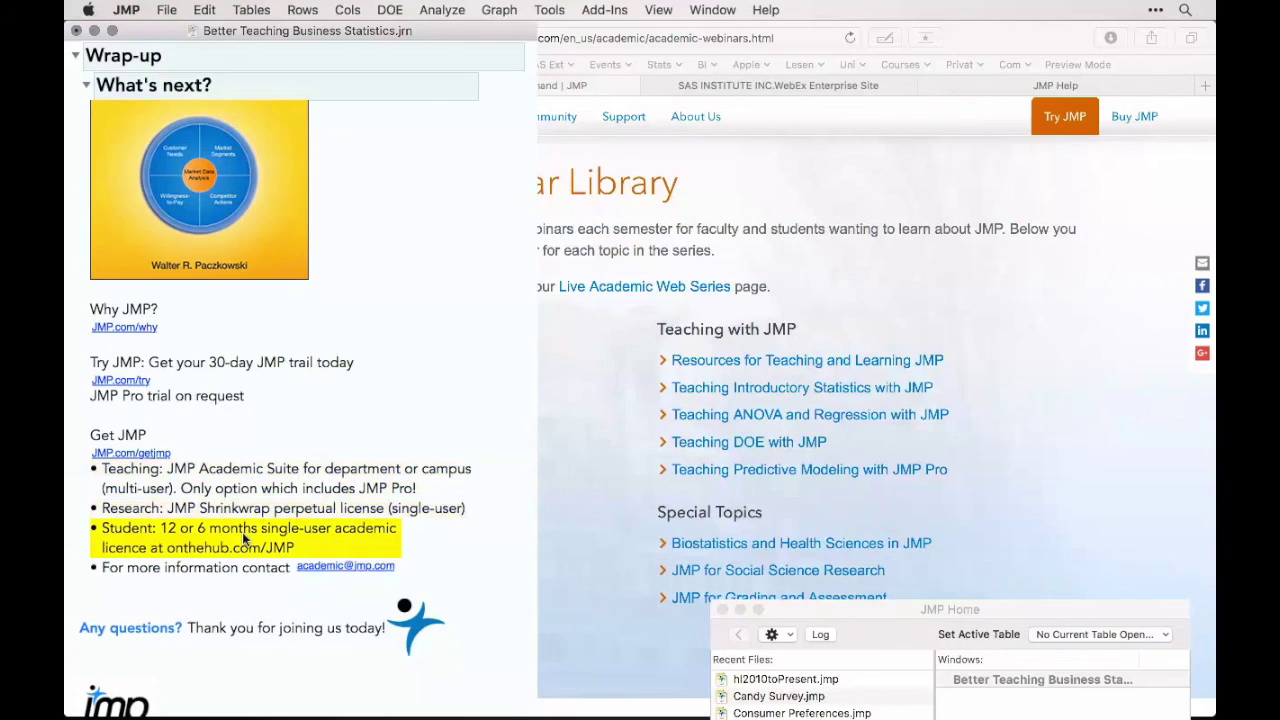